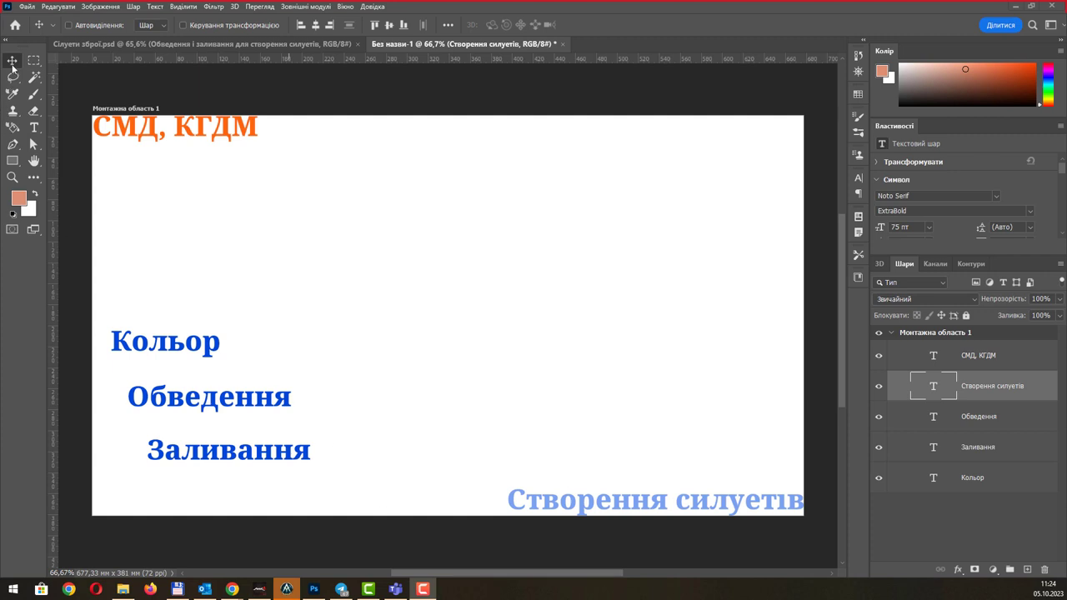
Collapse the Tools panel into a single compact column.
left_click(6, 40)
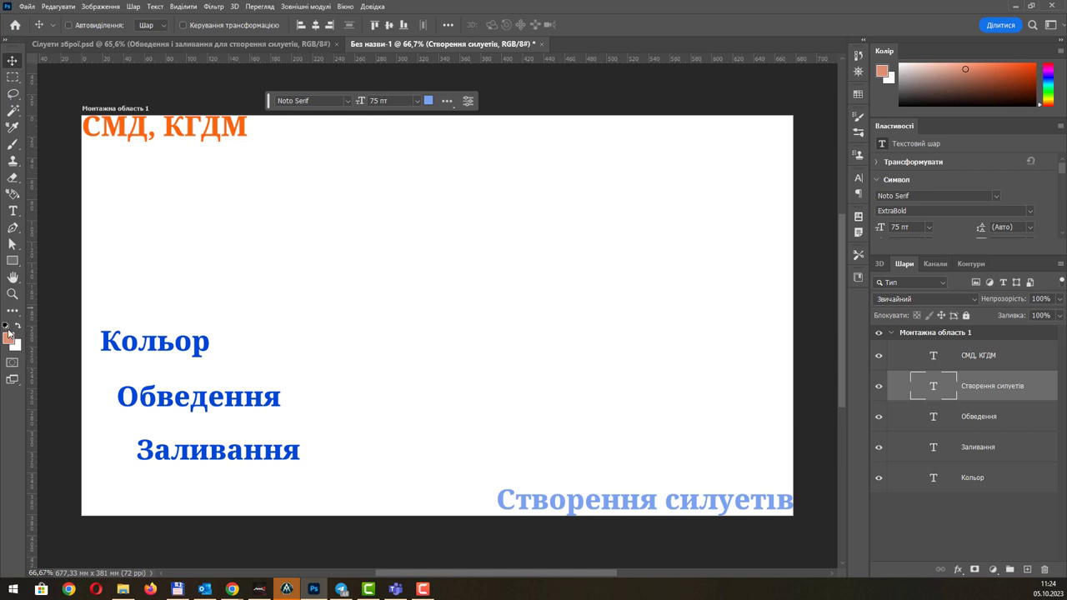
In the foreground Color Picker, try out several pink shades.
left_click(8, 336)
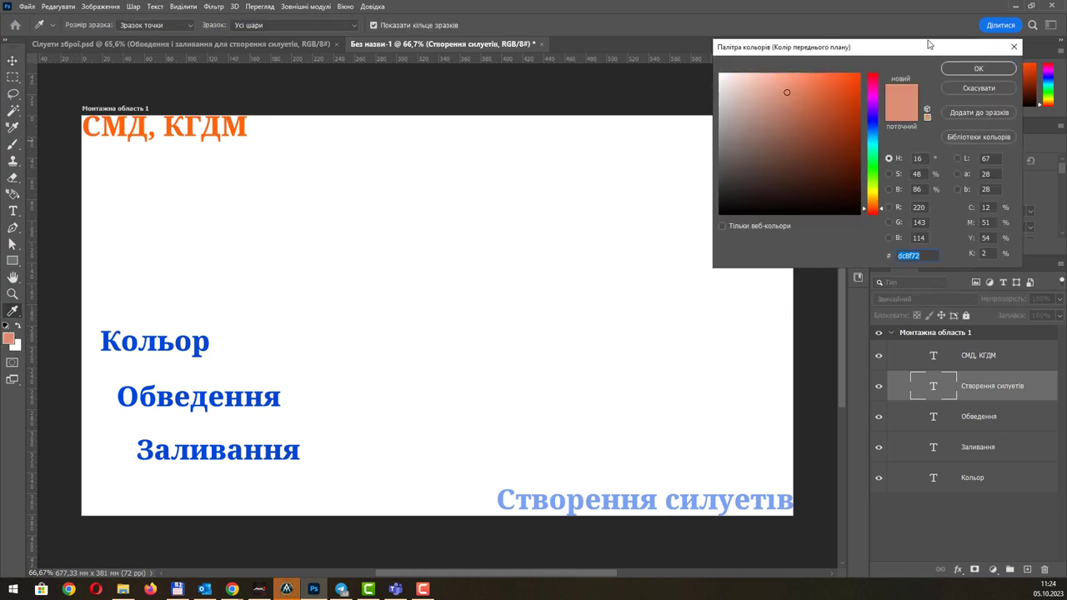
left_click_drag(929, 44, 677, 126)
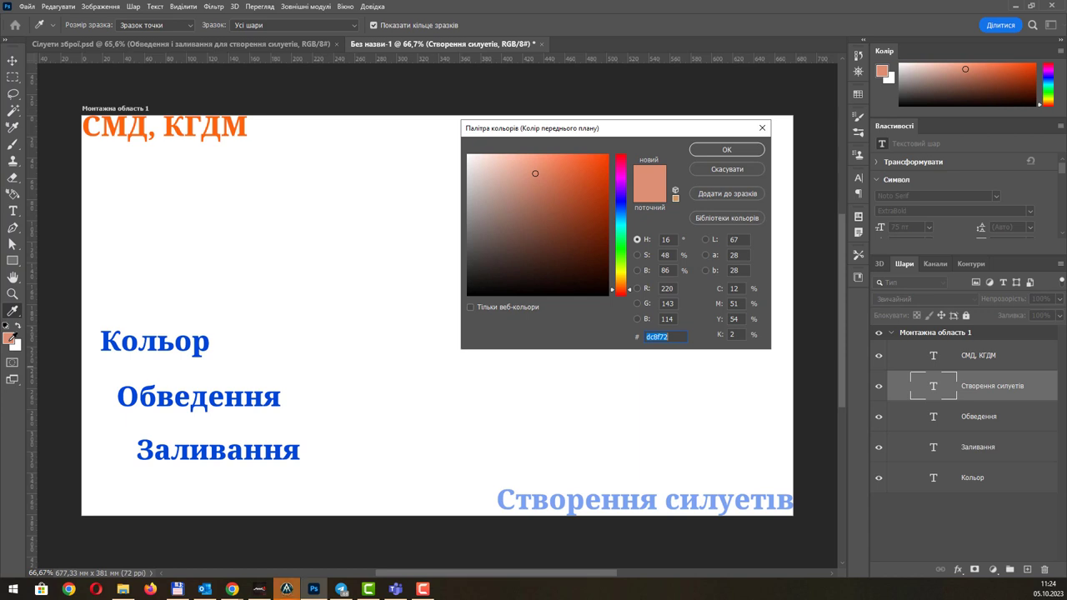
left_click_drag(663, 138, 609, 142)
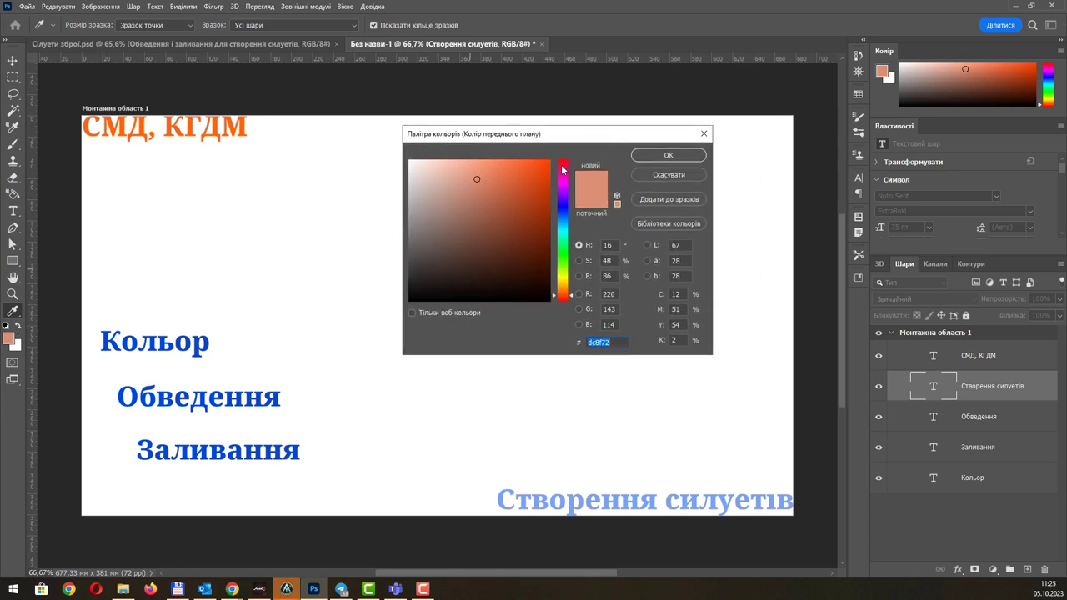
mouse_move(565, 171)
left_mouse_down()
mouse_move(566, 288)
mouse_move(571, 172)
left_mouse_up()
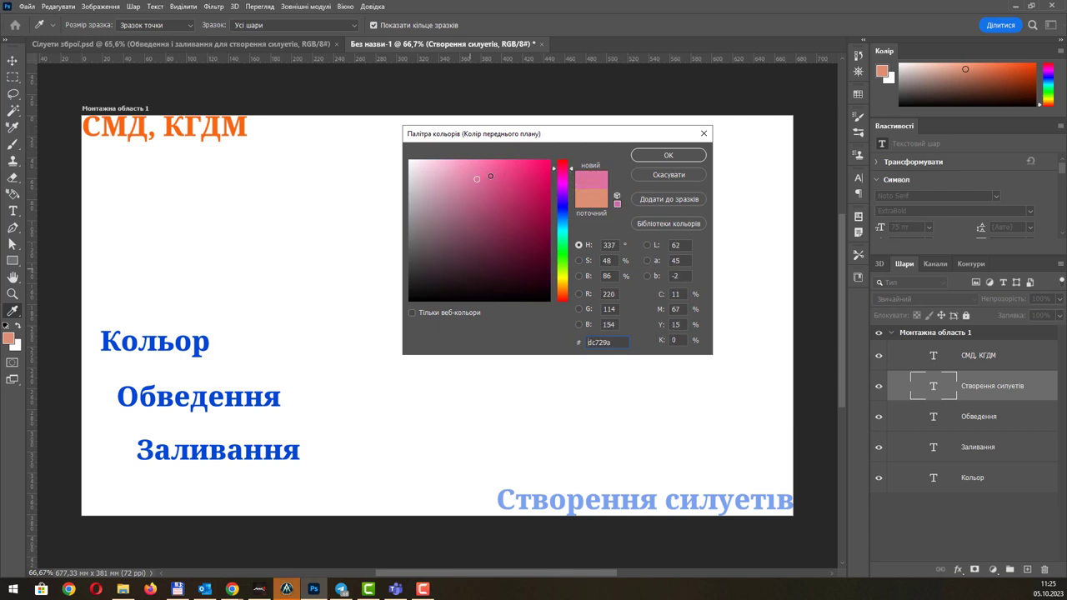
left_click(518, 195)
mouse_move(518, 195)
left_mouse_down()
mouse_move(467, 181)
mouse_move(499, 193)
mouse_move(470, 162)
mouse_move(473, 191)
left_mouse_up()
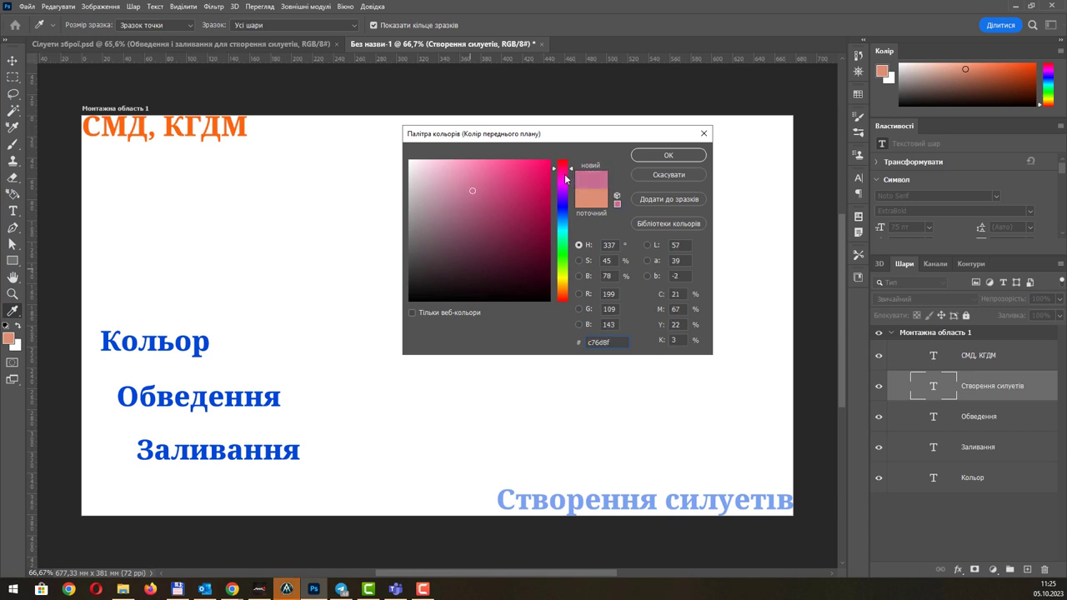
mouse_move(561, 179)
left_mouse_down()
mouse_move(561, 216)
mouse_move(559, 182)
left_mouse_up()
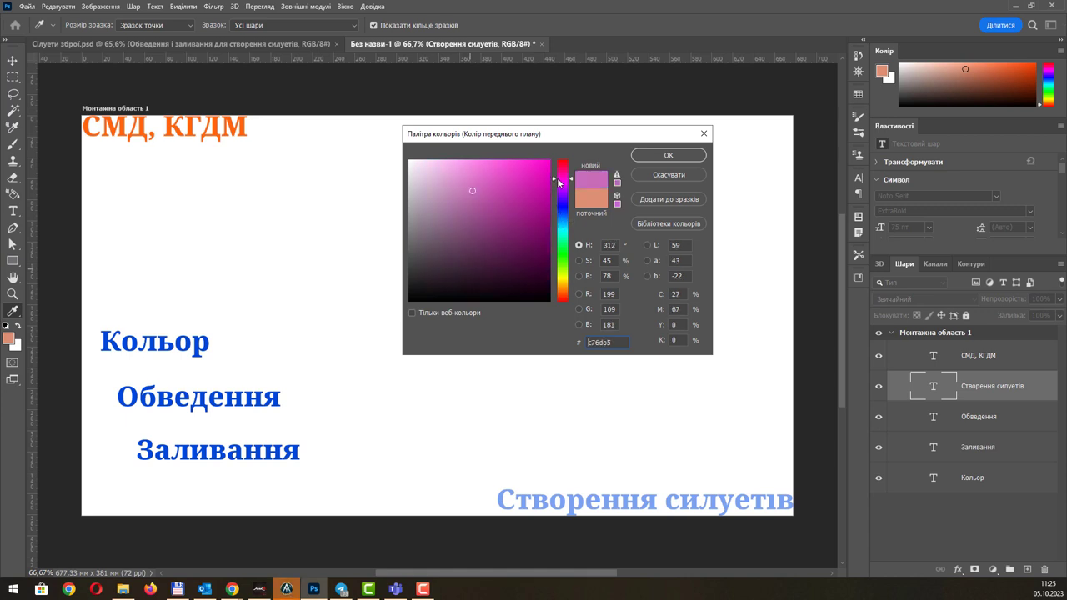
left_click_drag(567, 137, 518, 196)
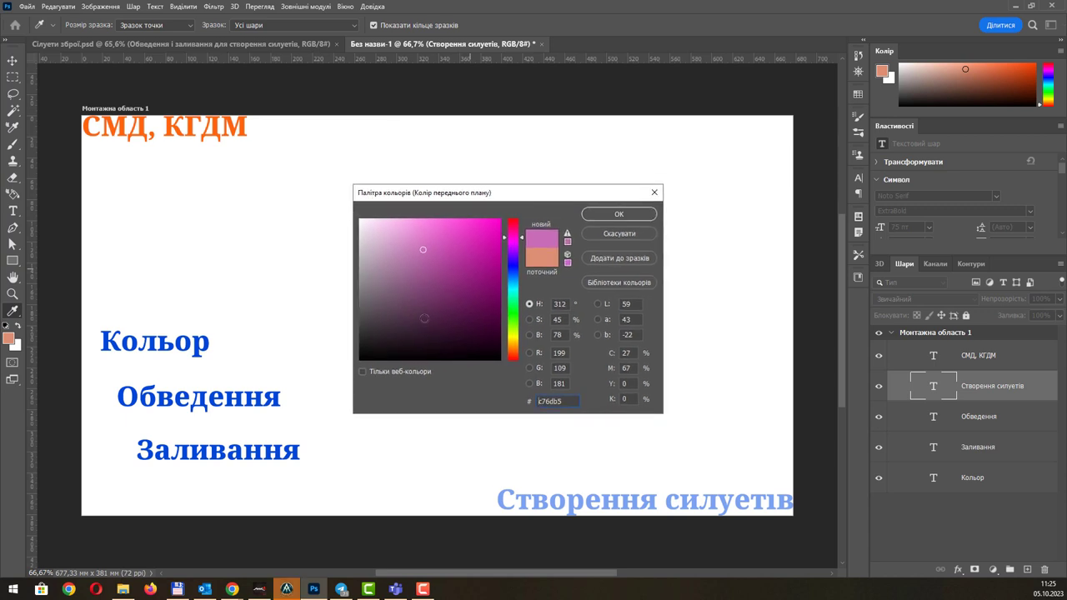
Restrict the picker to Only Web Colors and choose the blue 6699cc.
left_click(372, 371)
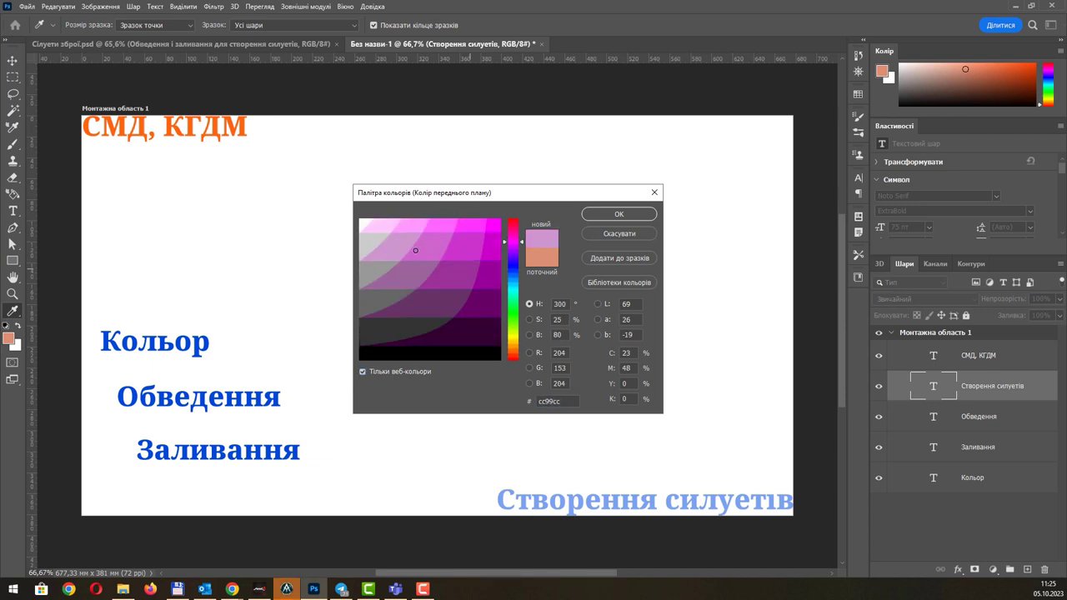
left_click(418, 251)
left_click_drag(514, 243, 520, 282)
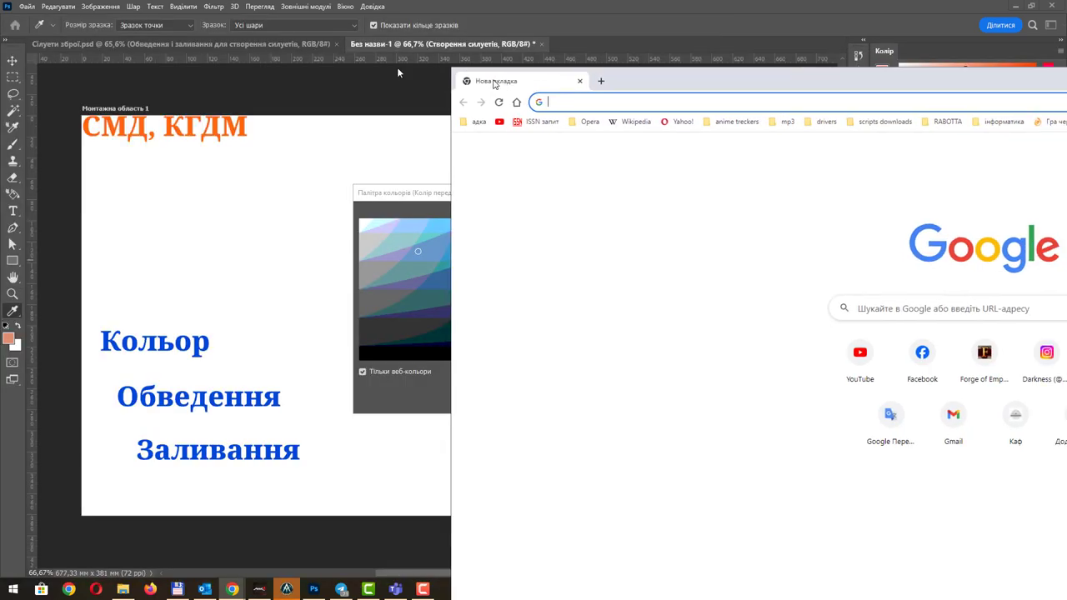
Search Google for 'таблиця веб кольорів' and show the image results.
type("та")
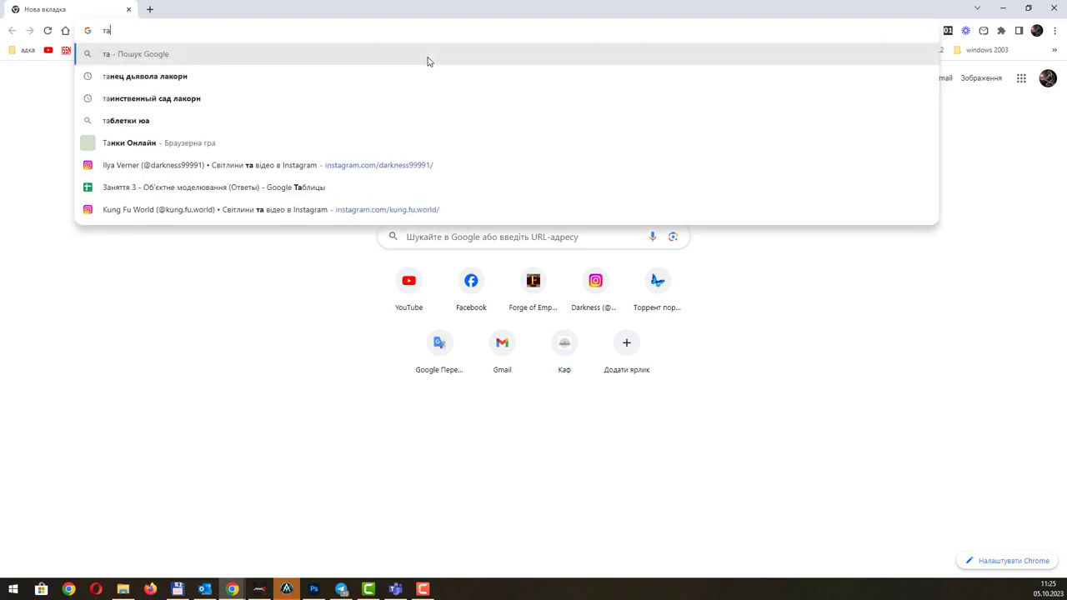
type("блиця веб ко")
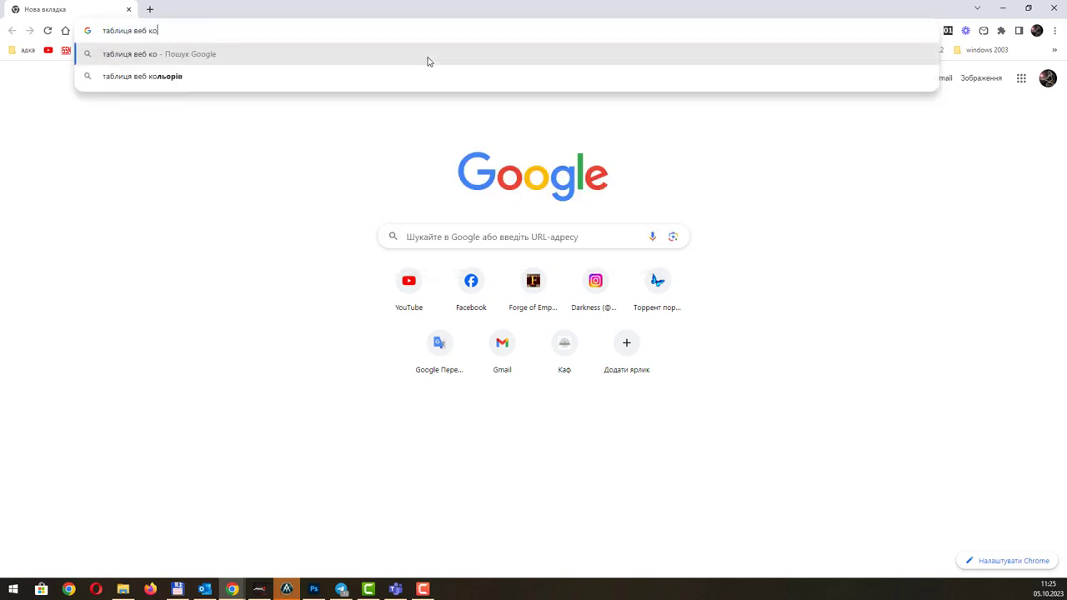
type("ль")
key("Down")
key("Return")
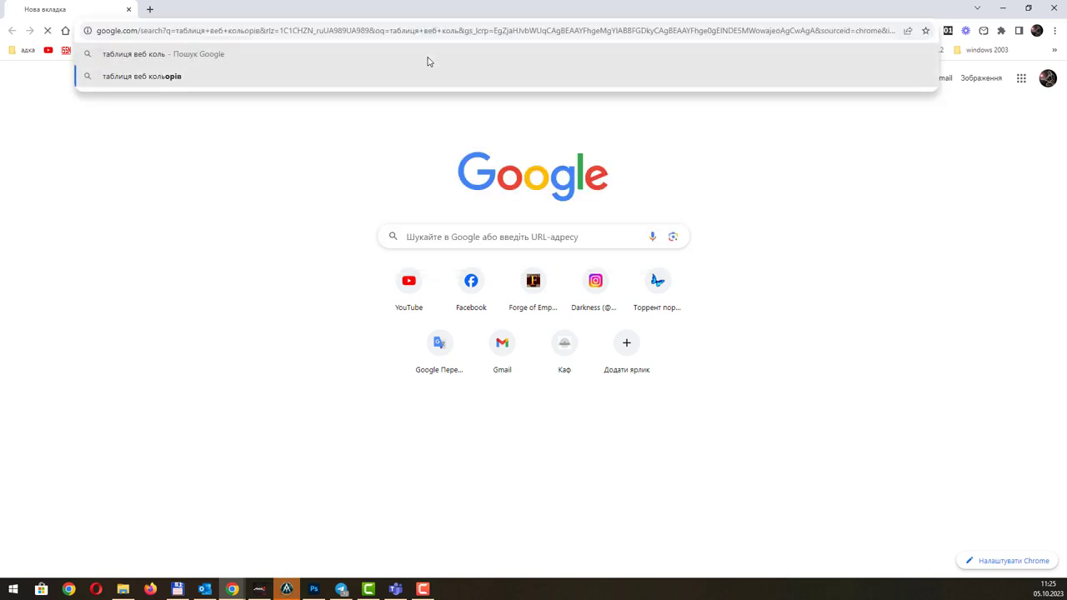
left_click(147, 121)
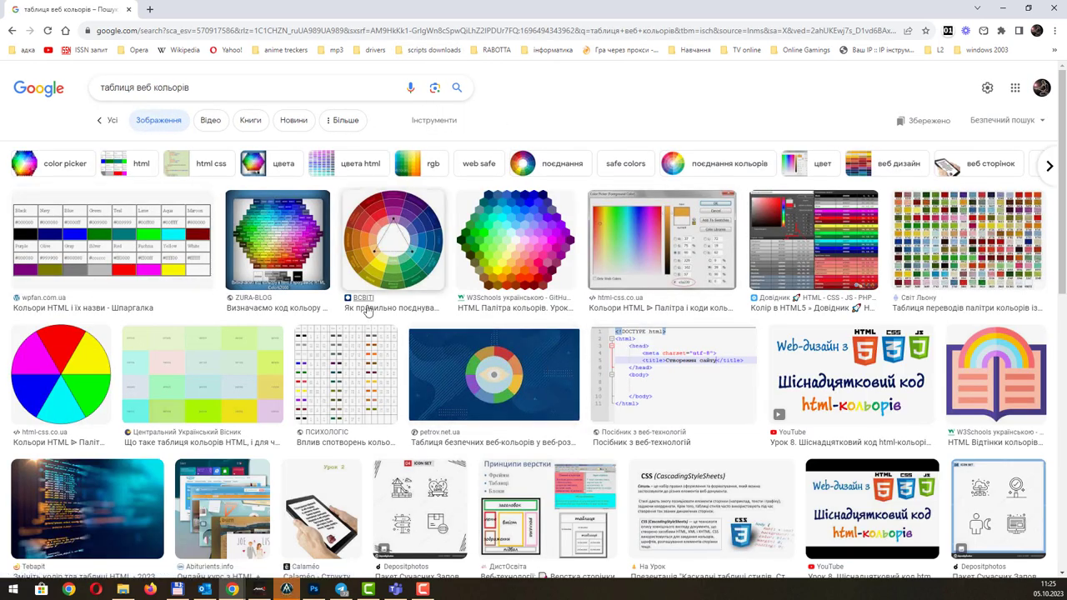
scroll(950, 250, "down", 4)
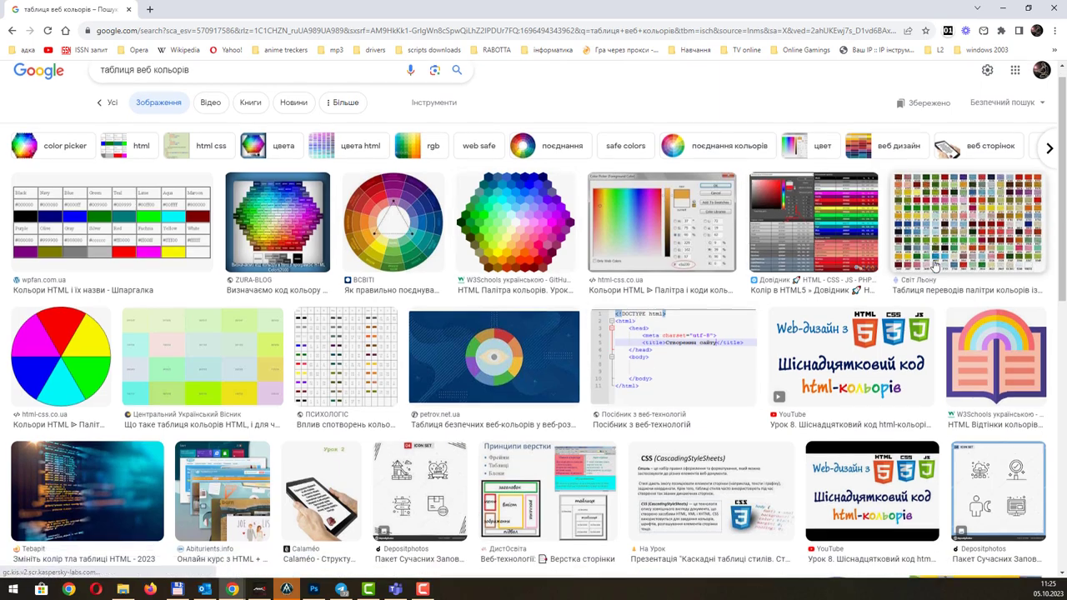
scroll(976, 242, "up", 4)
Preview the Світ Льону, DMC-to-Gamma, ПСИХОЛОГІС and interior colour-table images, then return to Photoshop.
left_click(995, 236)
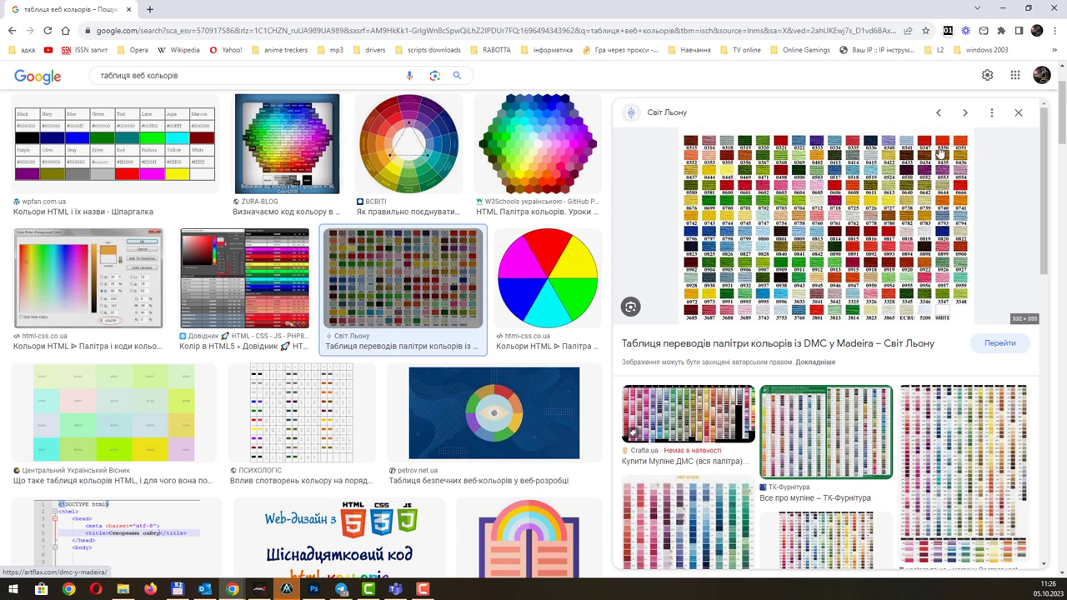
scroll(875, 181, "down", 2)
scroll(859, 209, "down", 3)
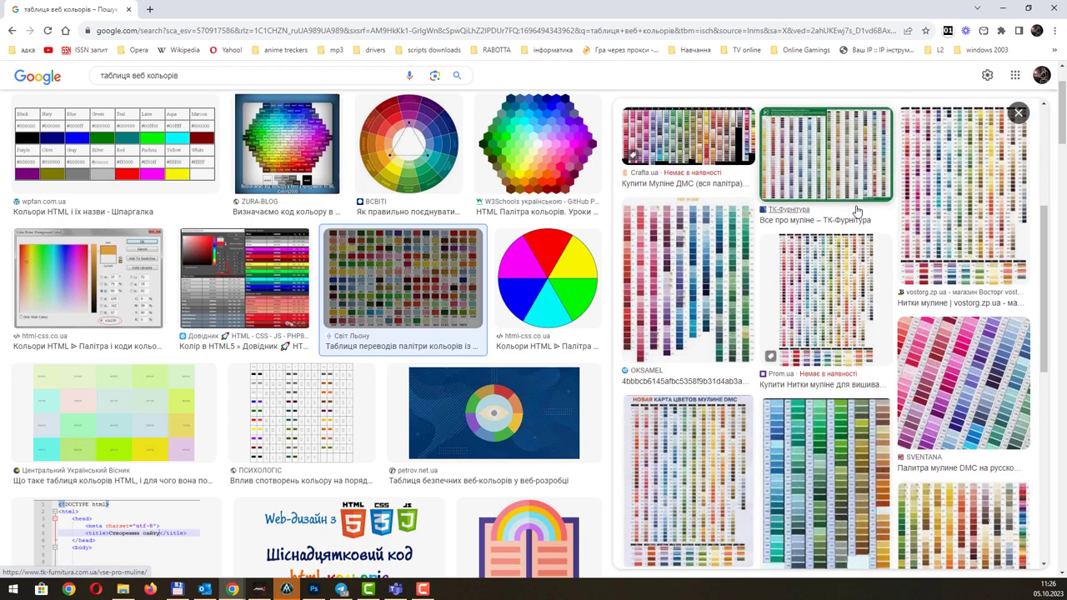
left_click(825, 316)
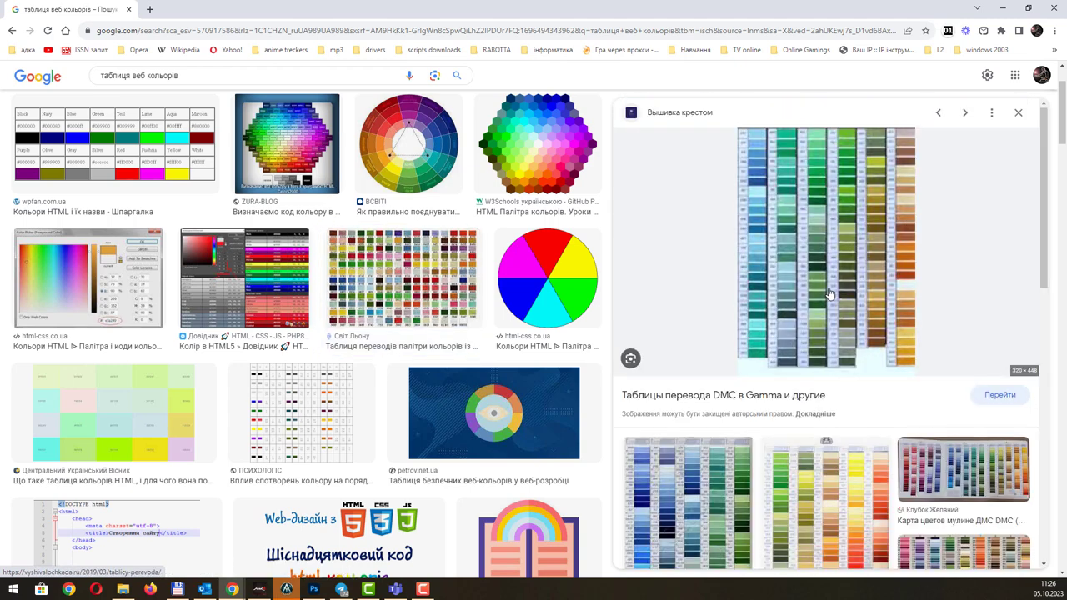
scroll(386, 353, "down", 2)
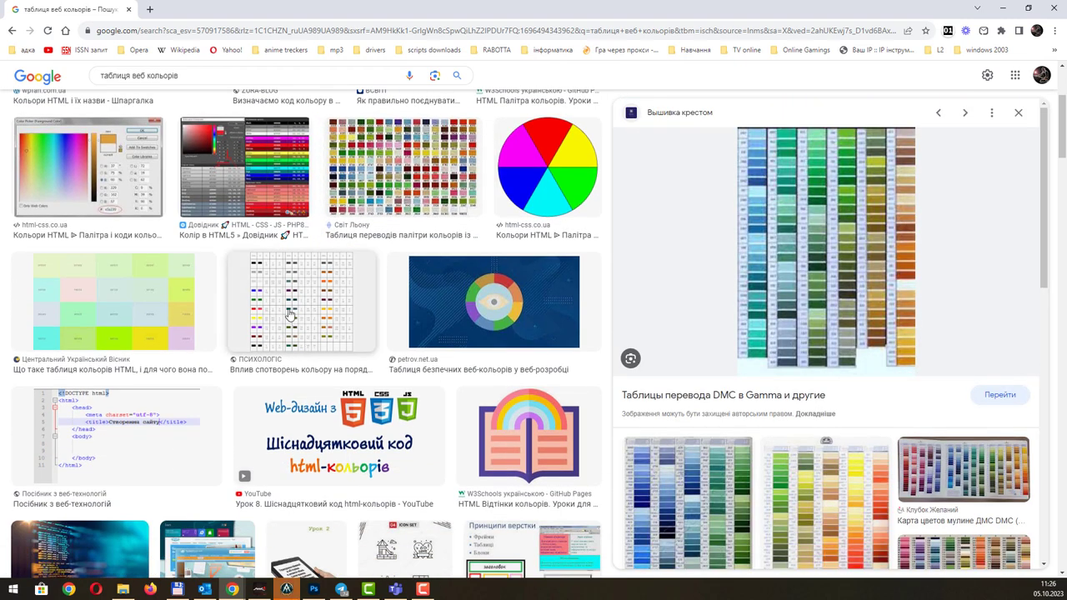
left_click(292, 315)
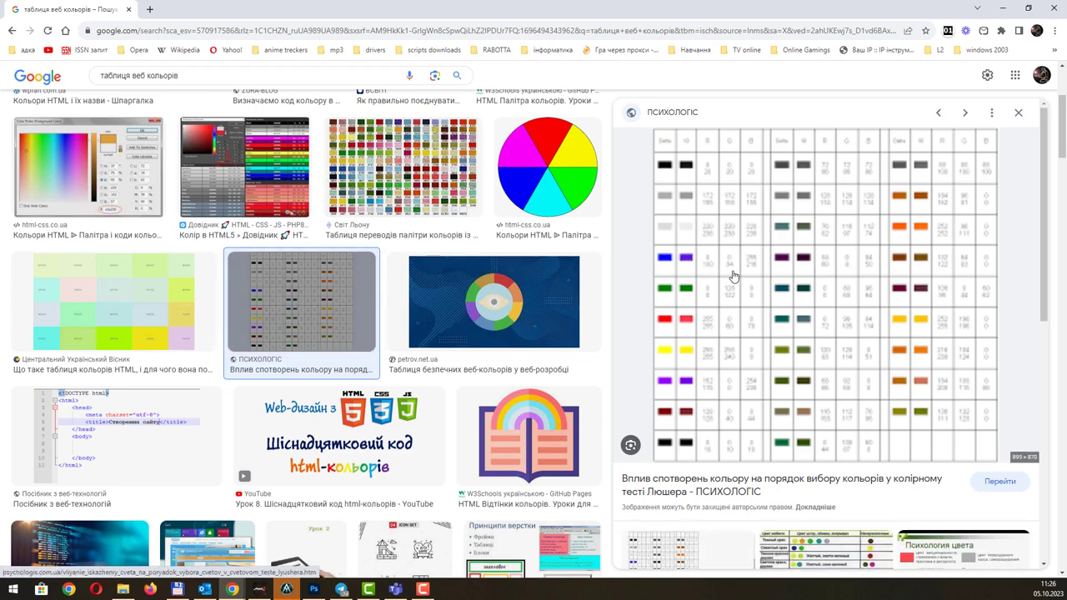
scroll(732, 276, "down", 3)
scroll(364, 363, "down", 3)
scroll(364, 364, "down", 2)
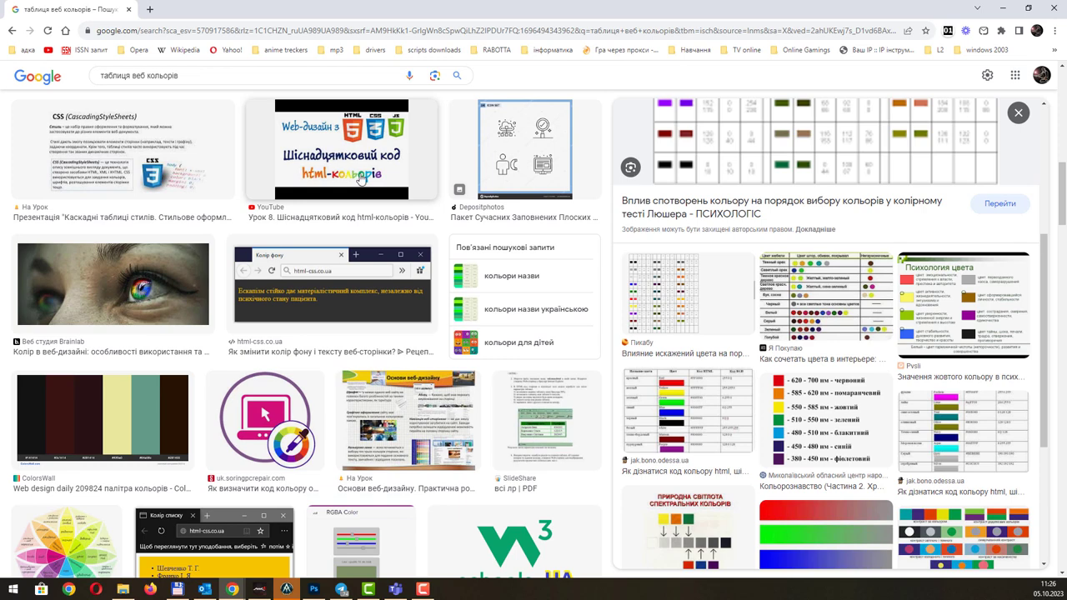
scroll(386, 171, "down", 5)
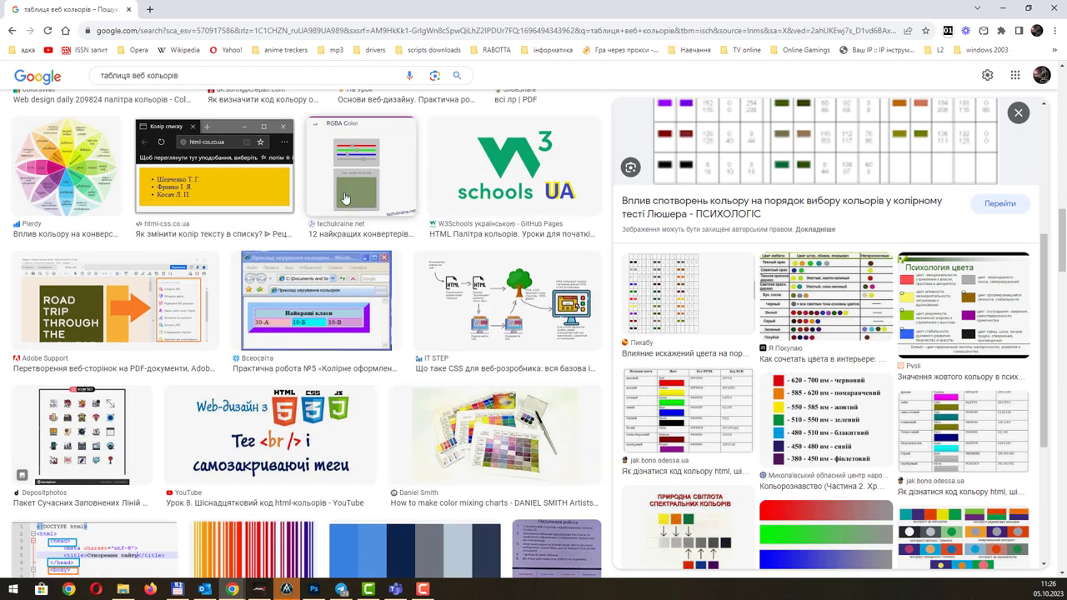
left_click(792, 289)
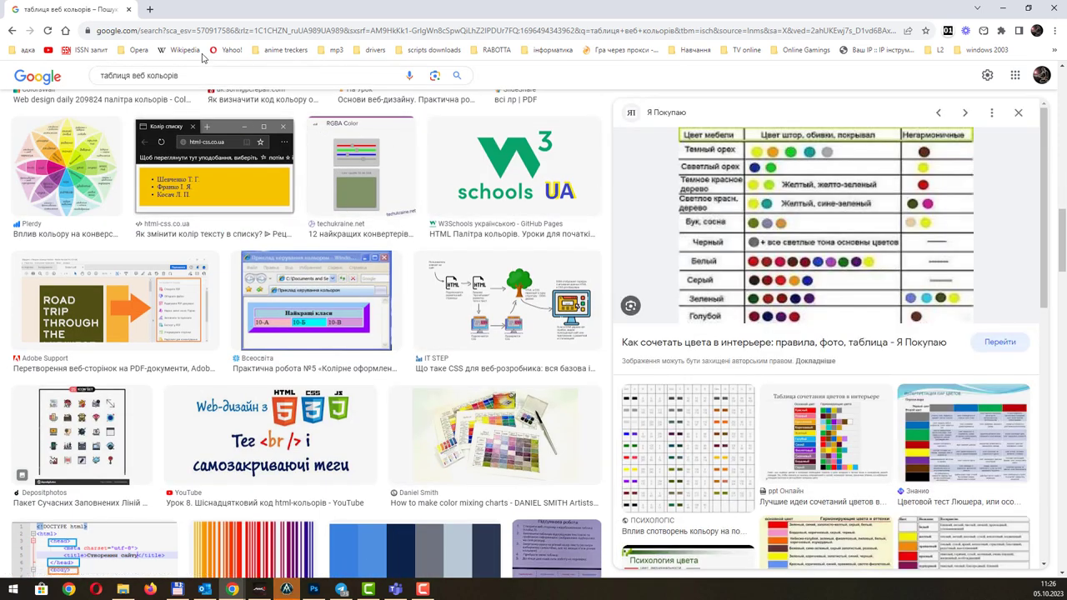
key("alt+Tab")
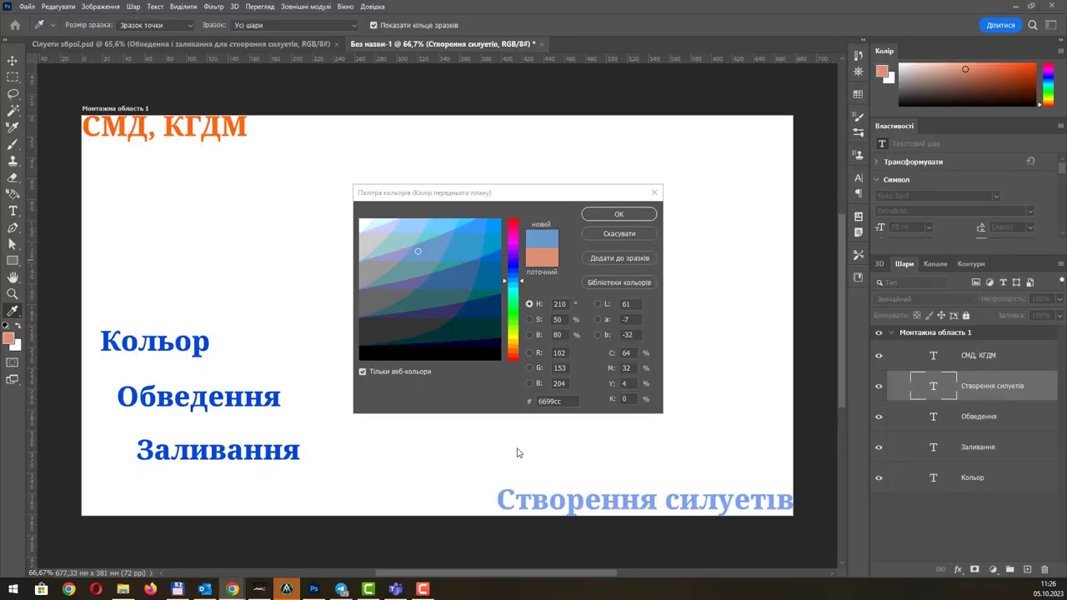
Turn off Only Web Colors and pick the saturated green 3fad1d.
double_click(564, 401)
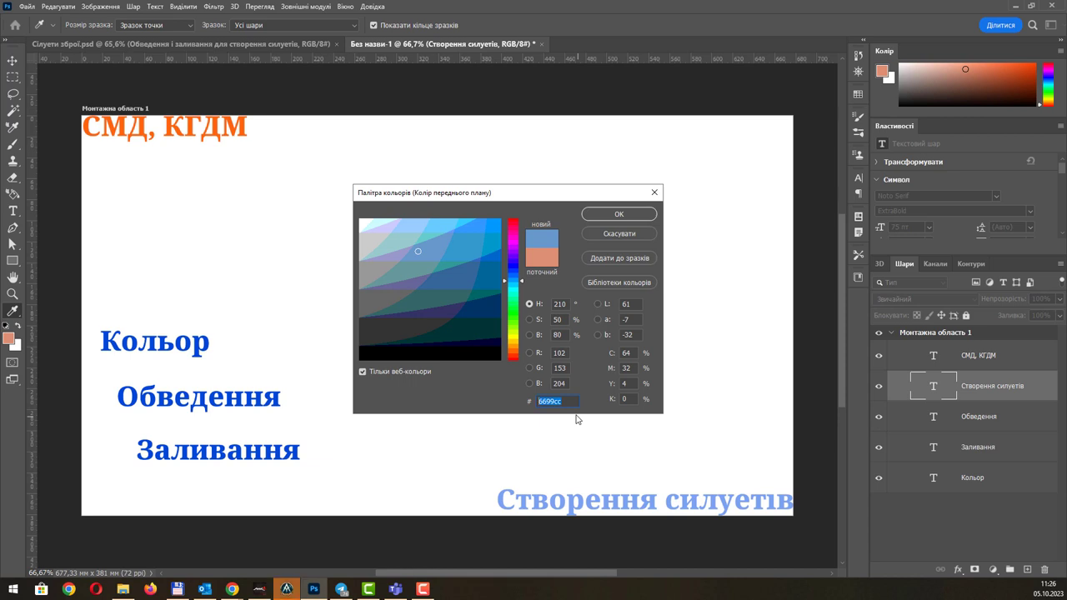
mouse_move(445, 245)
left_mouse_down()
mouse_move(417, 266)
mouse_move(460, 278)
mouse_move(514, 319)
left_mouse_up()
left_click(395, 371)
left_click(409, 245)
mouse_move(410, 245)
left_mouse_down()
mouse_move(474, 243)
mouse_move(477, 265)
left_mouse_up()
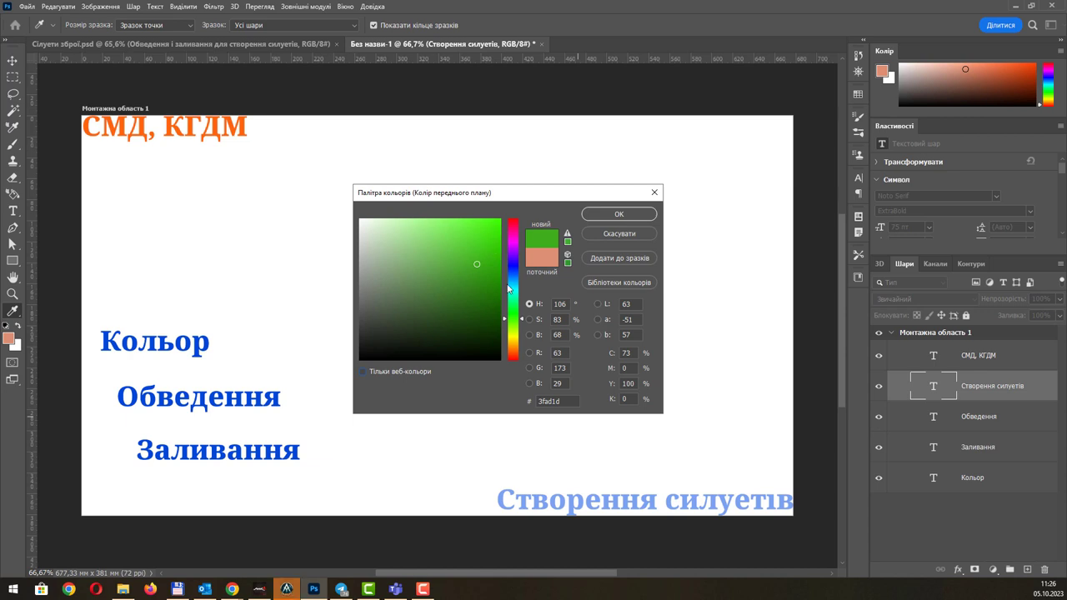
Walk through the colour's RGB values (red 63) and CMYK percentages.
left_click(559, 384)
left_click(562, 354)
left_click(554, 367)
left_click_drag(563, 354, 544, 357)
left_click(625, 353)
left_click(625, 368)
key("Tab")
key("Tab")
Review the Lab and HSB values, then shift the hue to violet-blue 381dad.
left_click(624, 303)
left_click(626, 335)
left_click(620, 319)
left_click(562, 335)
left_click(559, 305)
key("Tab")
left_click(560, 335)
left_click_drag(513, 320, 511, 266)
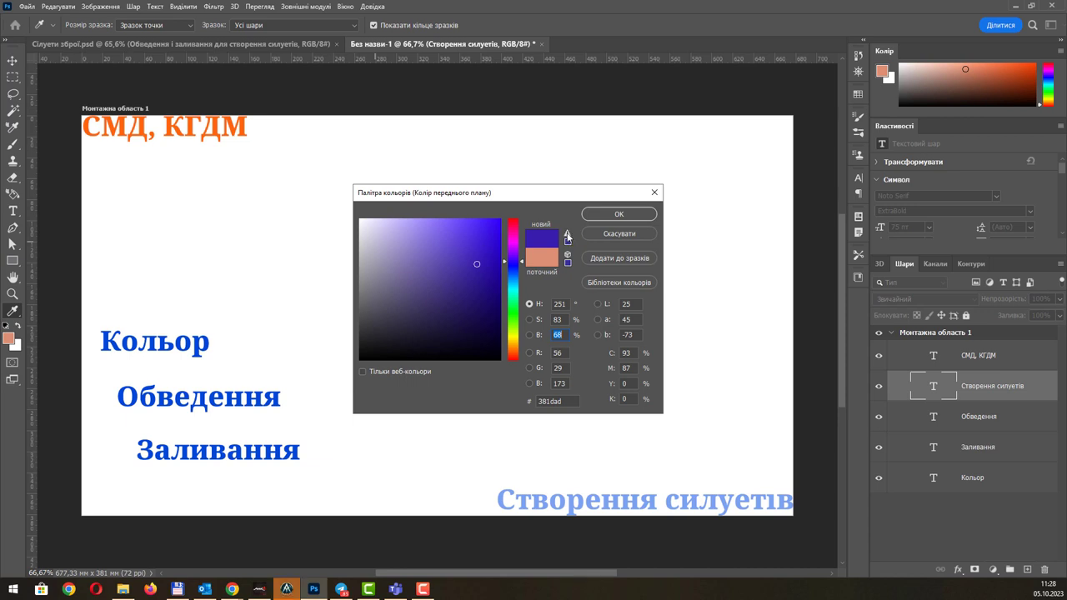
Fix the out-of-gamut and web-safe warnings, then pick deep blue 1c1ca5 and select its hex.
left_click(567, 236)
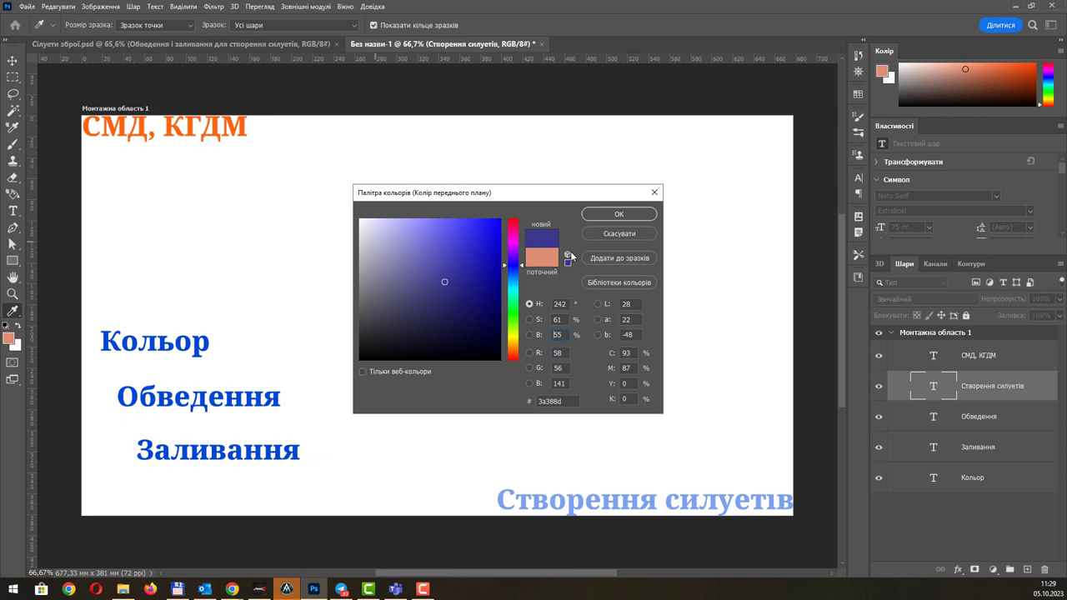
left_click(569, 257)
left_click_drag(563, 402, 520, 406)
left_click(477, 269)
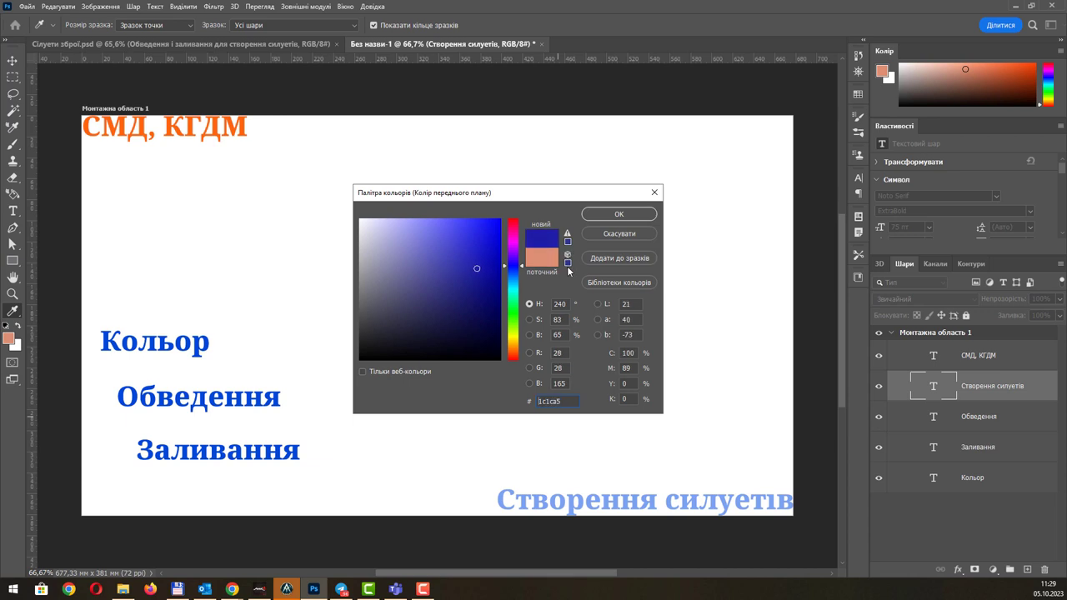
left_click_drag(562, 402, 537, 402)
Open Color Libraries and switch the book to PANTONE+ CMYK Coated.
left_click(605, 283)
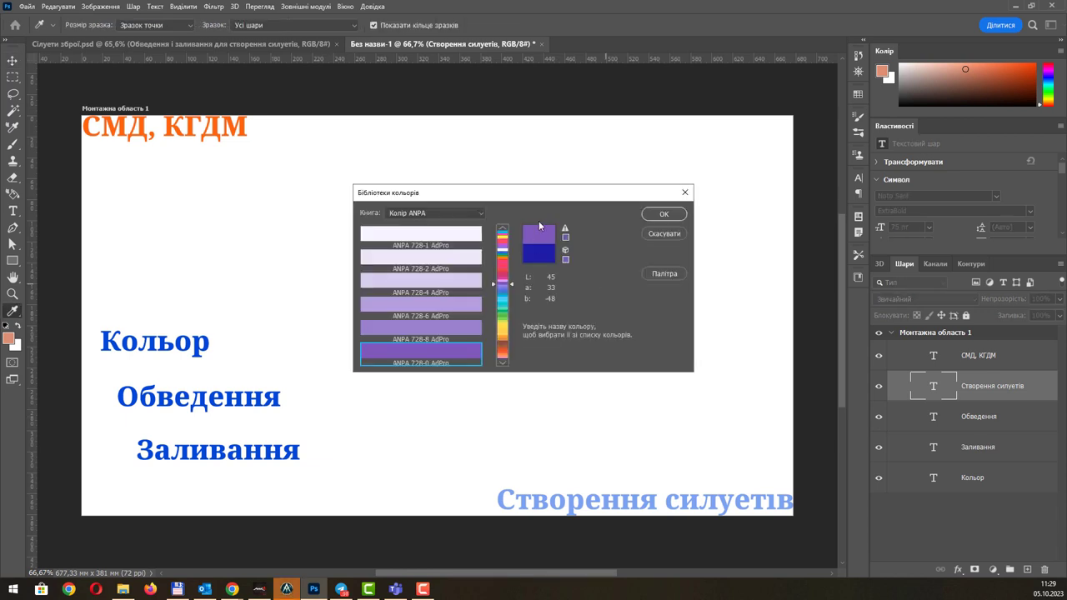
left_click_drag(545, 193, 501, 144)
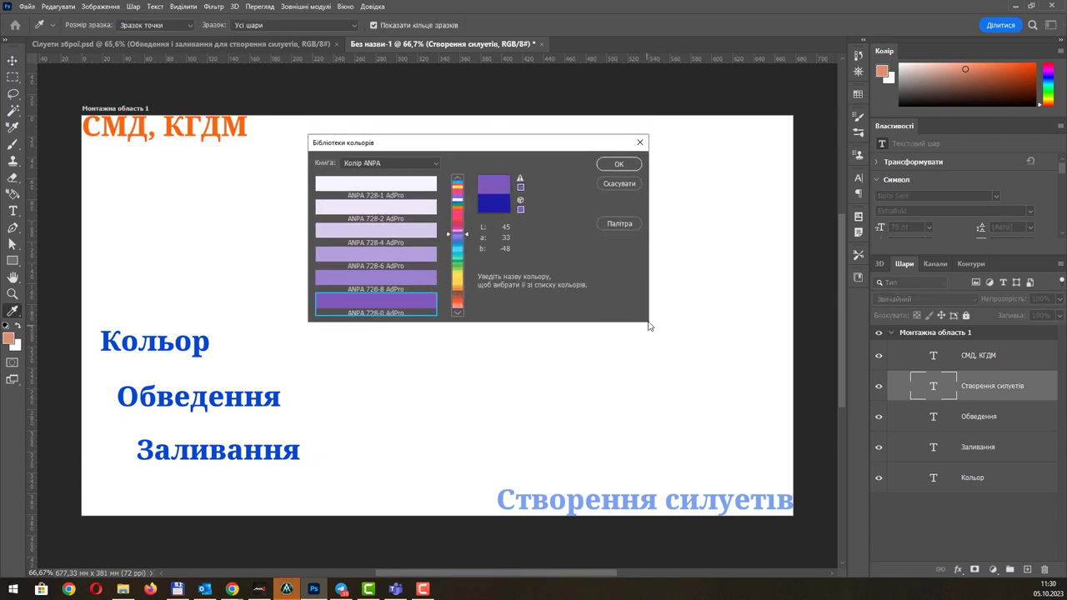
left_click(432, 170)
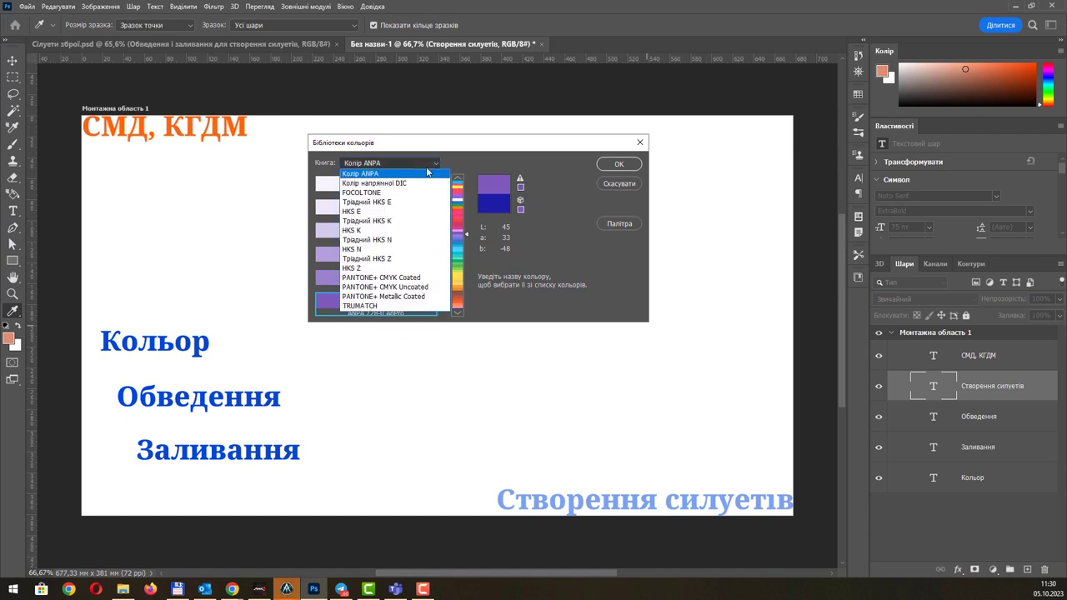
left_click(429, 172)
left_click(418, 161)
left_click(418, 161)
left_click(417, 161)
left_click(417, 278)
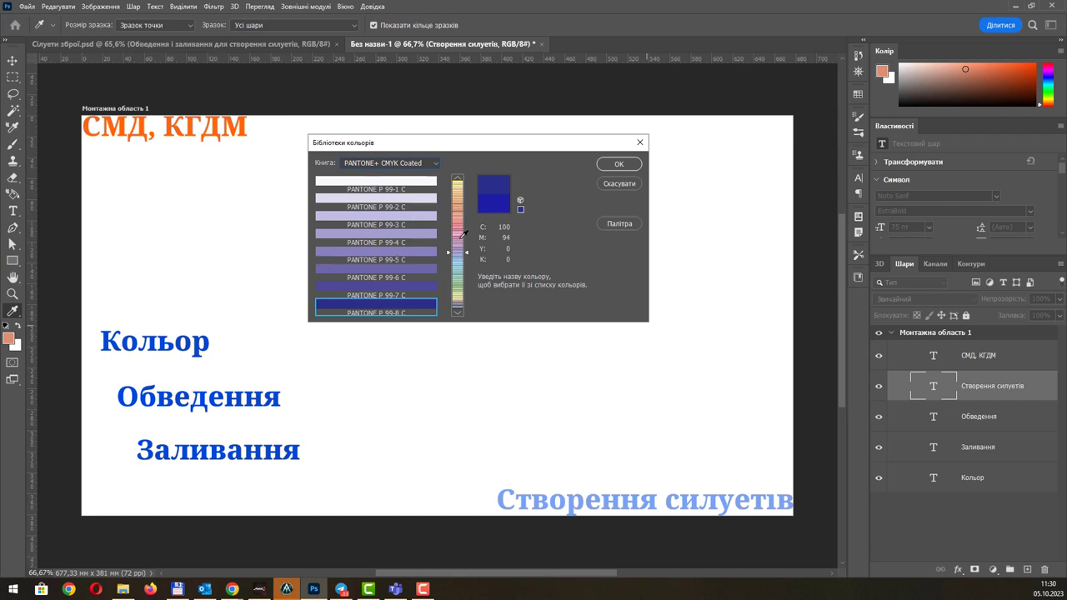
Browse the Pantone swatches and settle on PANTONE P 101-15 C.
left_click(457, 204)
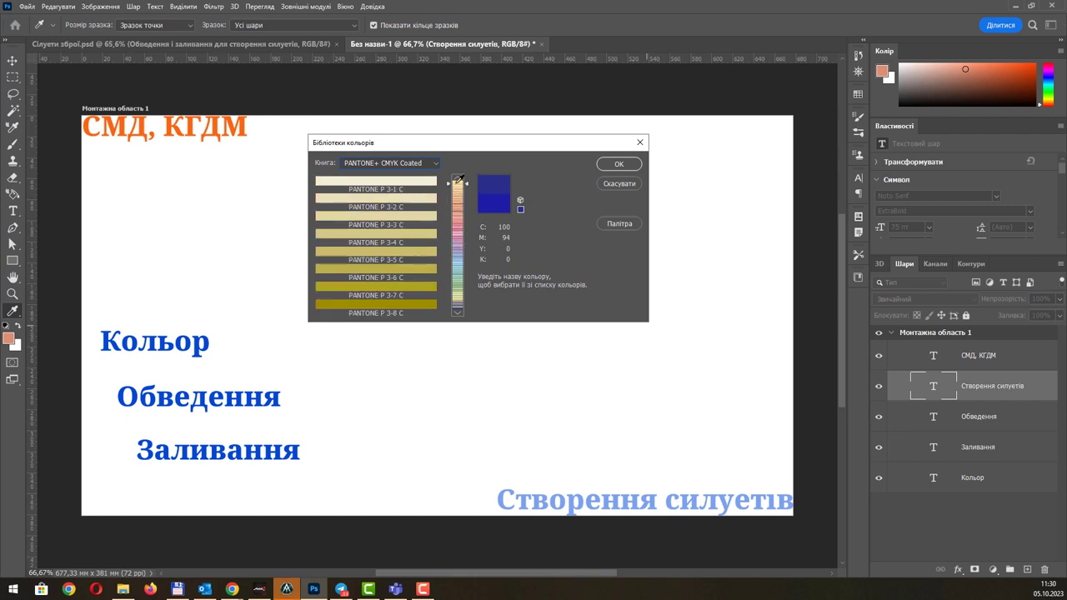
mouse_move(457, 200)
left_mouse_down()
mouse_move(466, 298)
mouse_move(464, 193)
left_mouse_up()
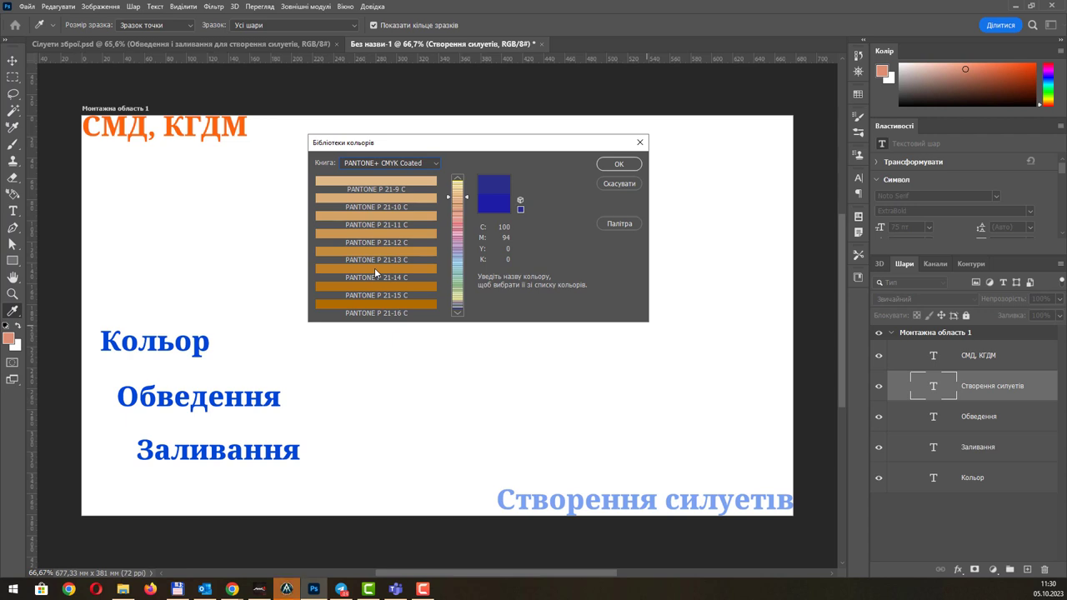
left_click(383, 221)
left_click(425, 258)
left_click(421, 290)
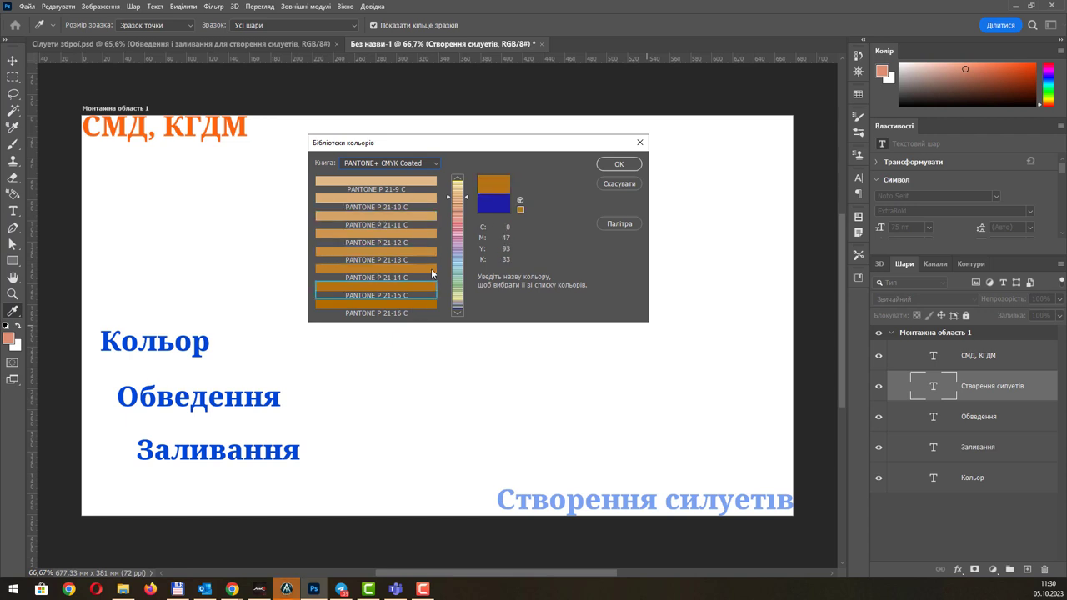
left_click(402, 258)
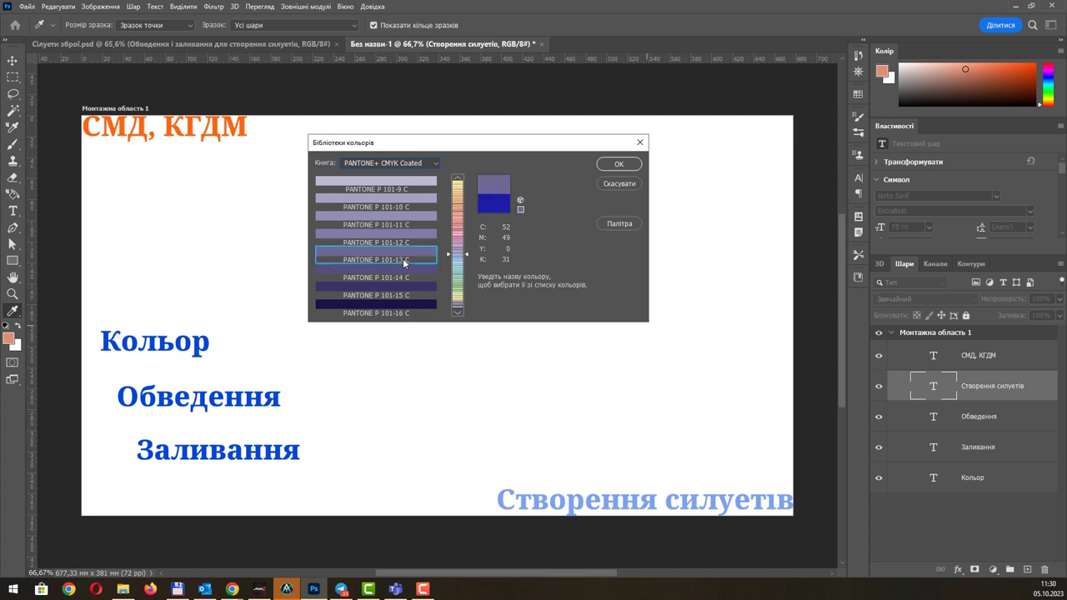
left_click(413, 294)
left_click(414, 165)
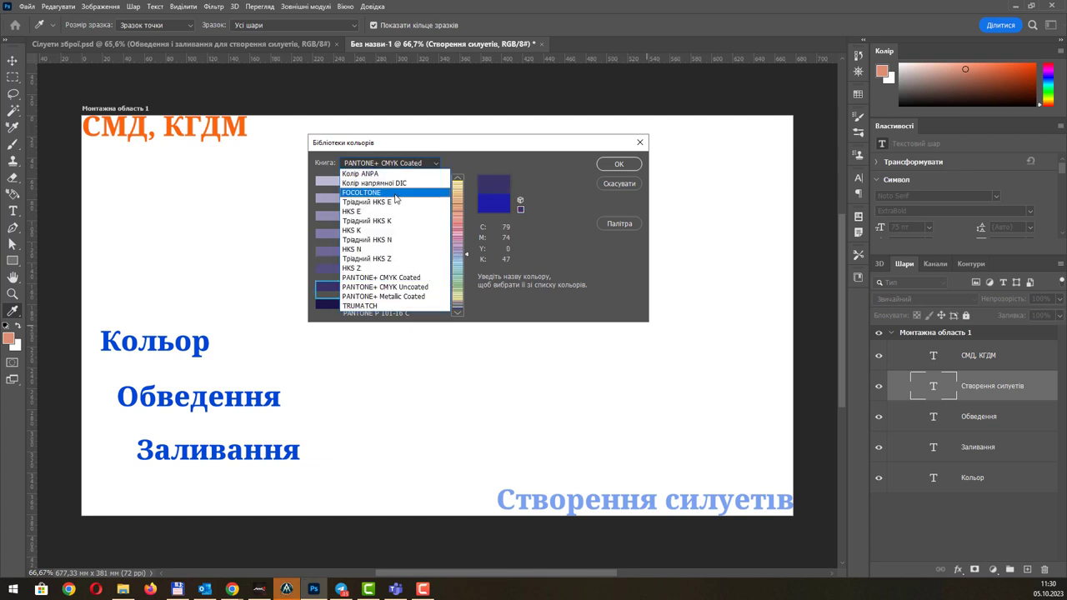
Browse FOCOLTONE, then pick metallic PANTONE 8222 C from PANTONE+ Metallic Coated.
left_click(394, 193)
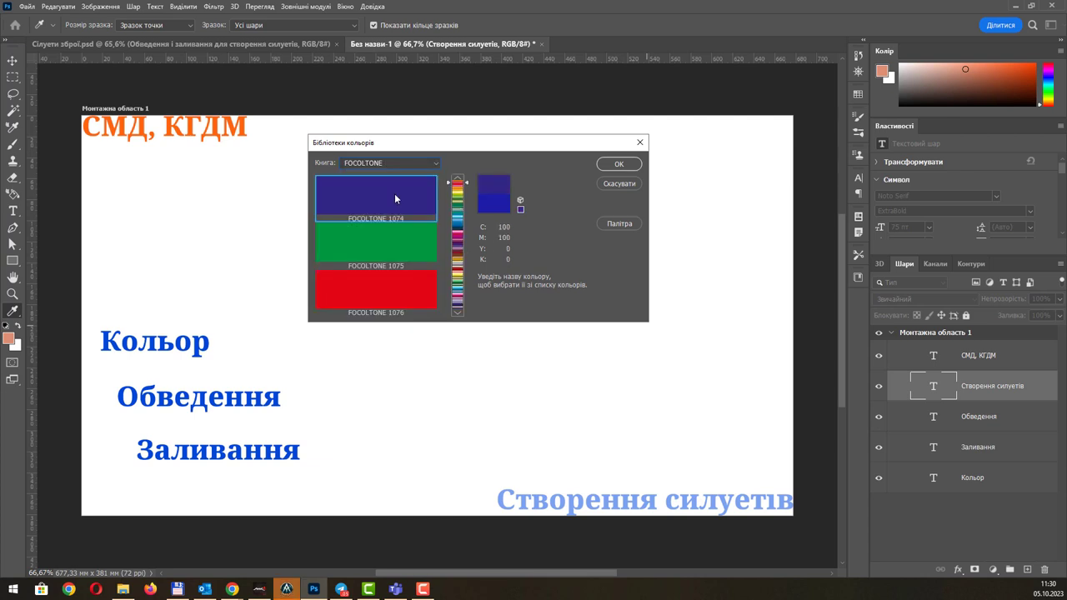
left_click(461, 248)
left_click(424, 163)
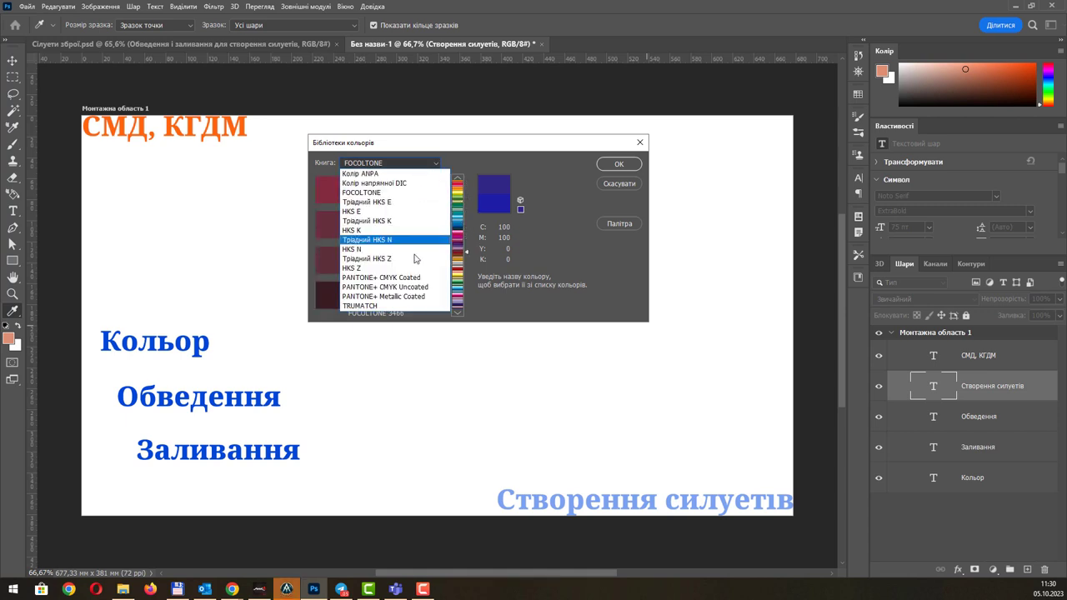
left_click(405, 292)
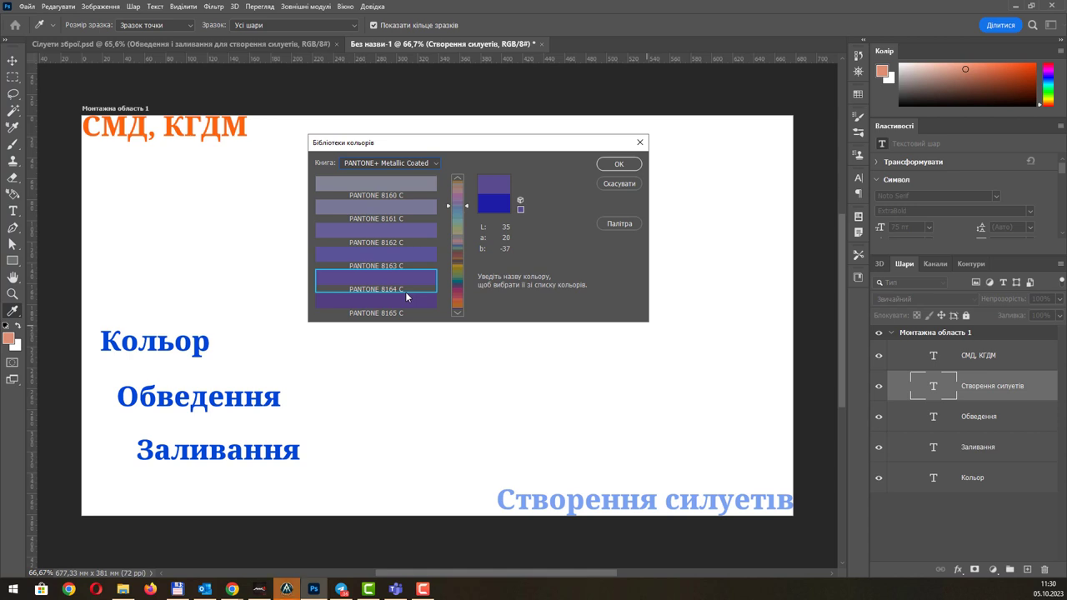
left_click(422, 163)
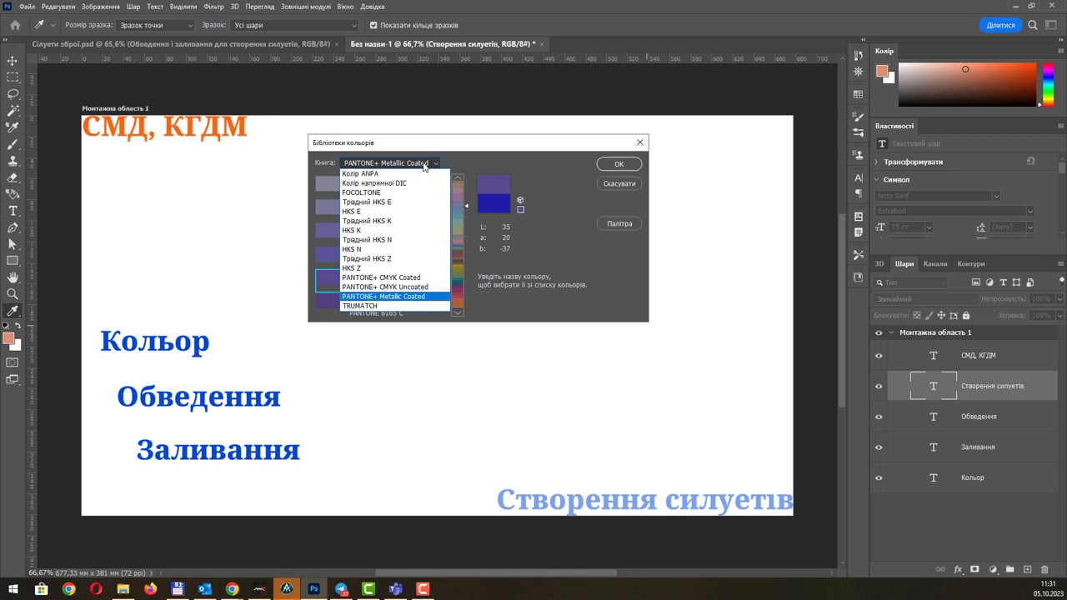
left_click(424, 164)
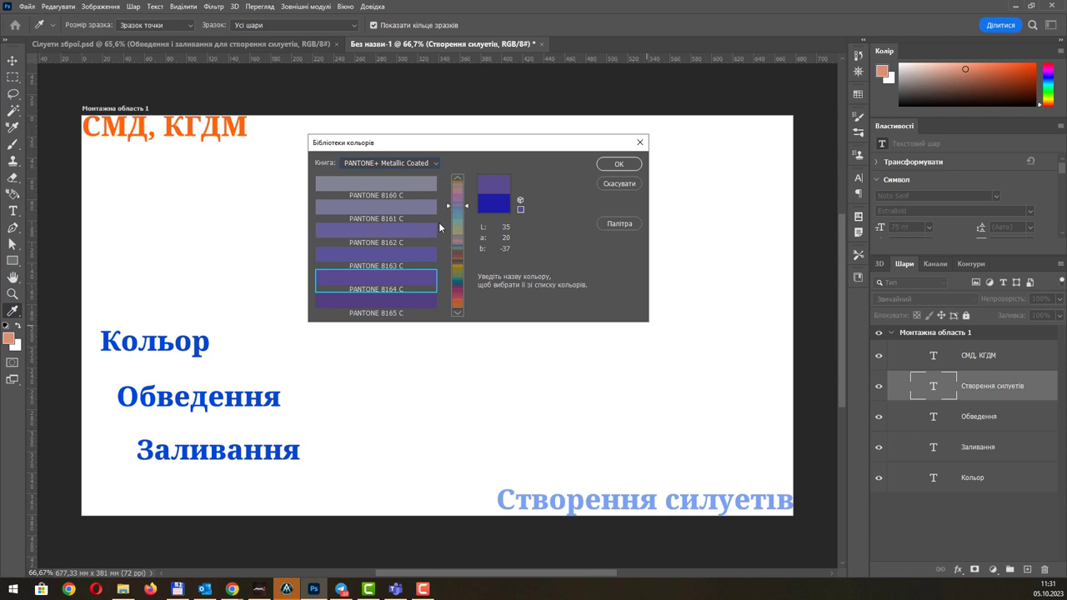
mouse_move(438, 224)
left_mouse_down()
mouse_move(451, 215)
mouse_move(452, 225)
left_mouse_up()
left_click(406, 241)
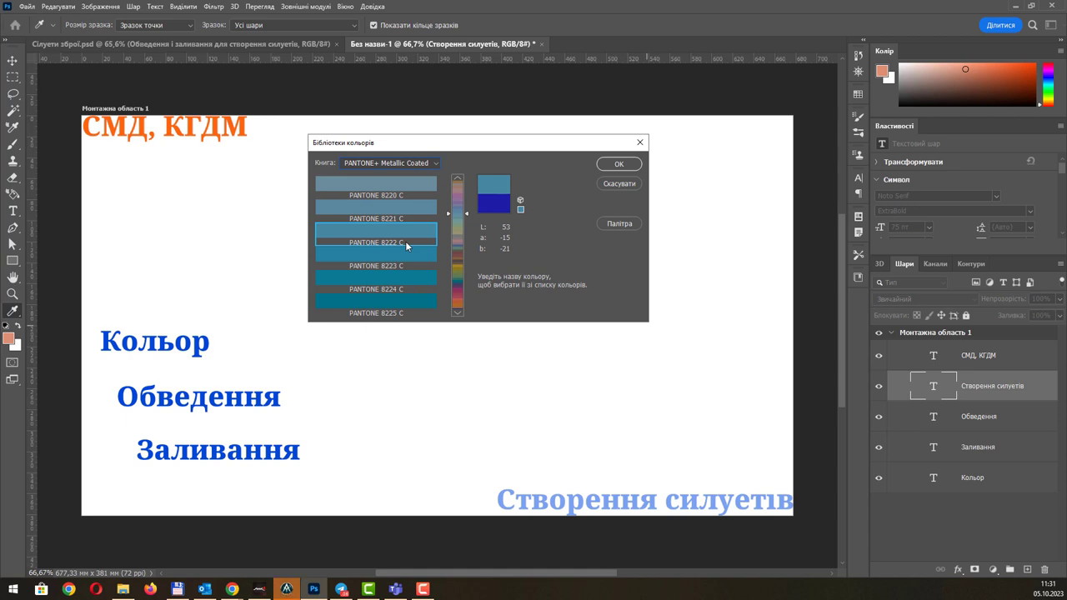
Back in the Color Picker, enter hex 2aa7dd and confirm it as foreground.
left_click(619, 225)
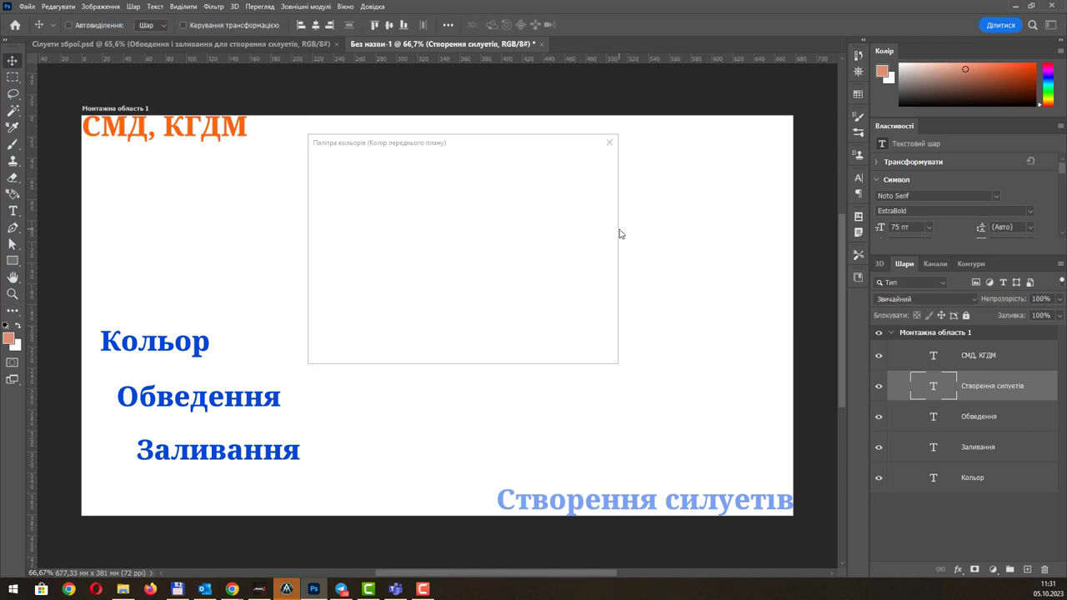
left_click_drag(500, 146, 610, 137)
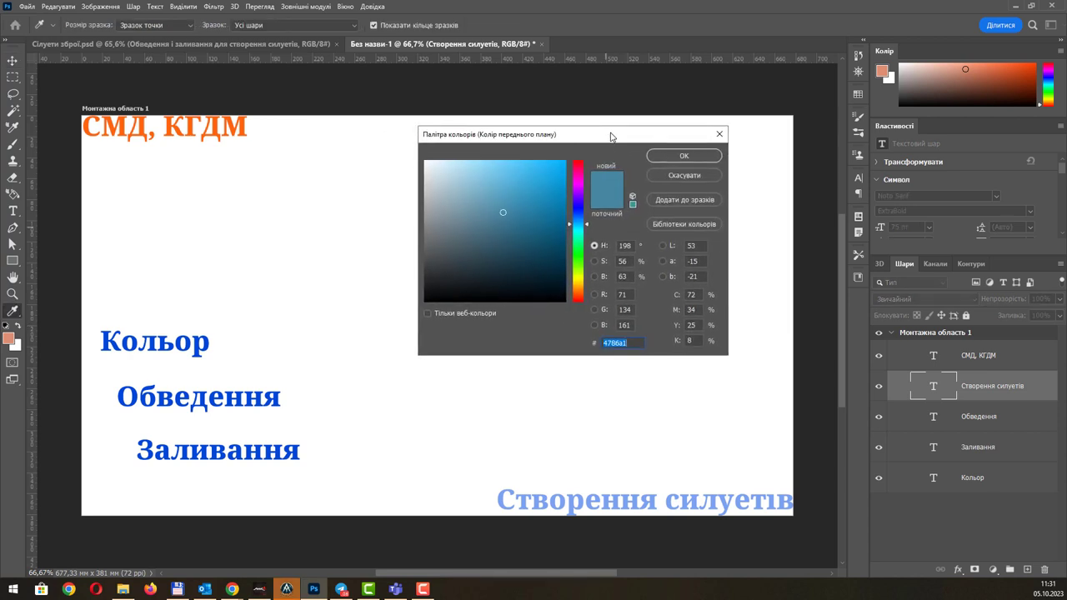
type("2aa7dd")
left_click(684, 156)
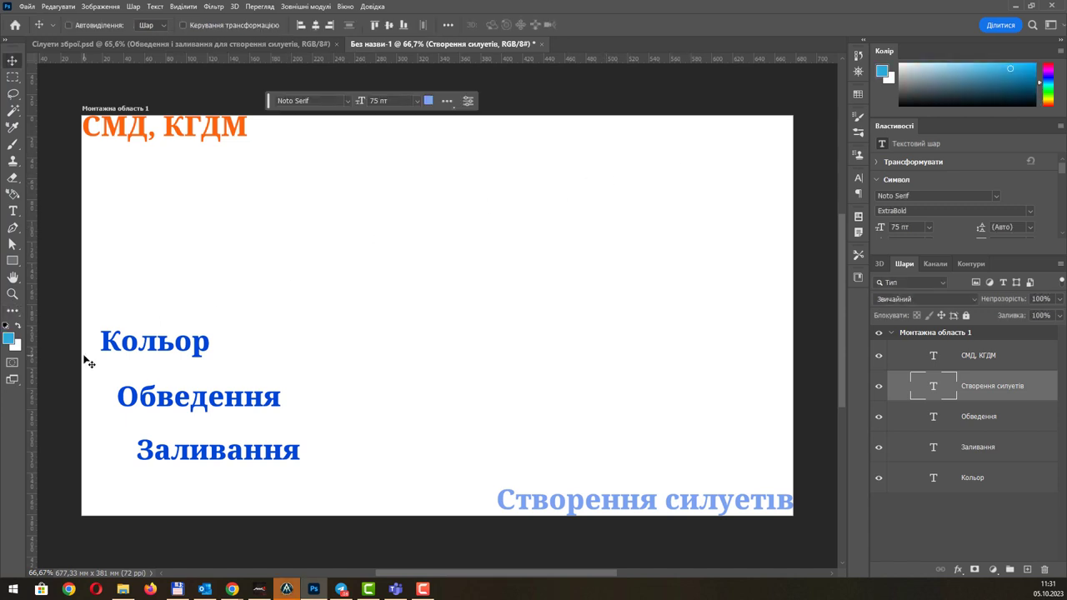
Add a new layer above СМД, КГДМ and brush a blue zigzag across the artboard.
left_click(992, 359)
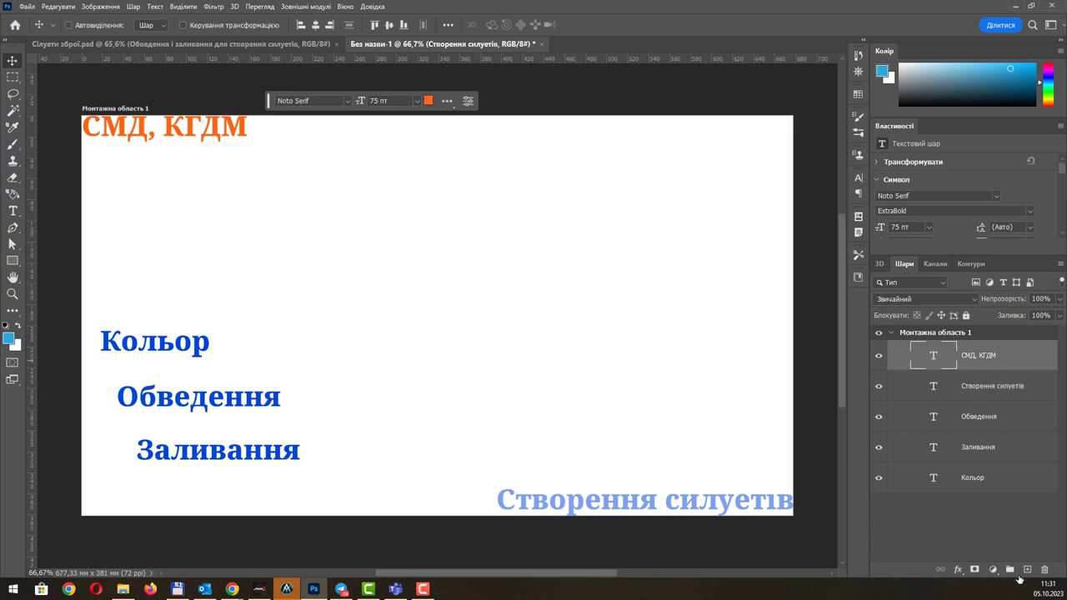
left_click(1027, 569)
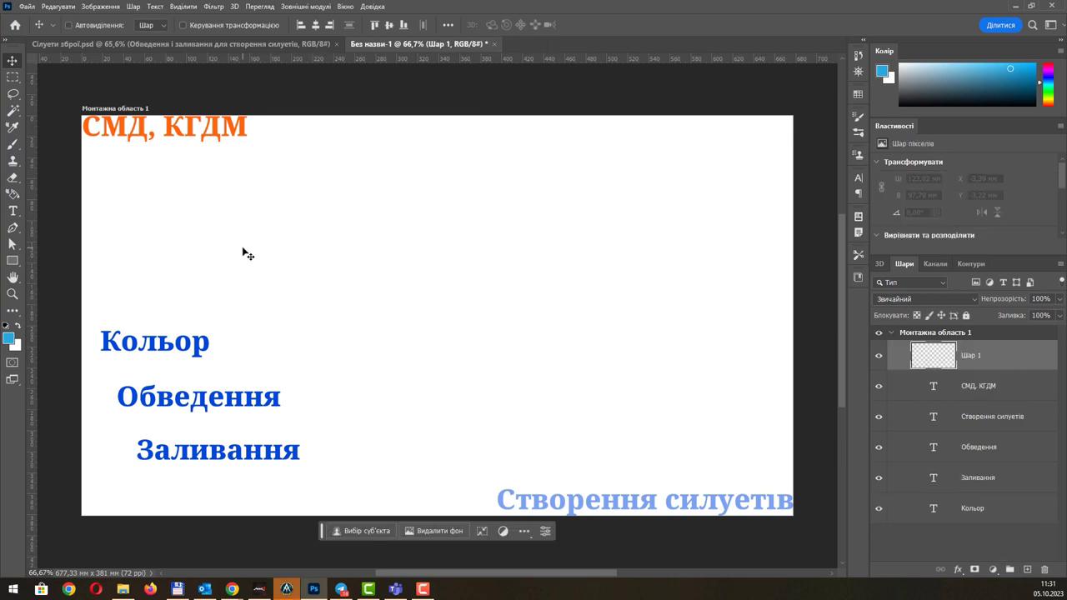
key("b")
mouse_move(309, 184)
left_mouse_down()
mouse_move(612, 241)
mouse_move(613, 268)
left_mouse_up()
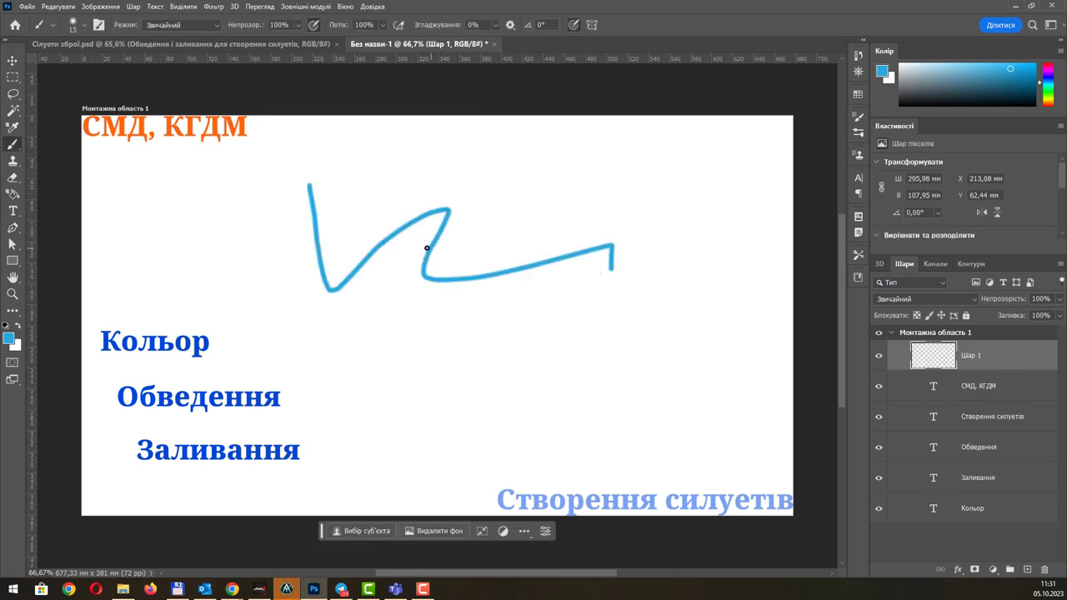
Change the foreground colour to magenta and enlarge the Colour panel.
left_click(10, 339)
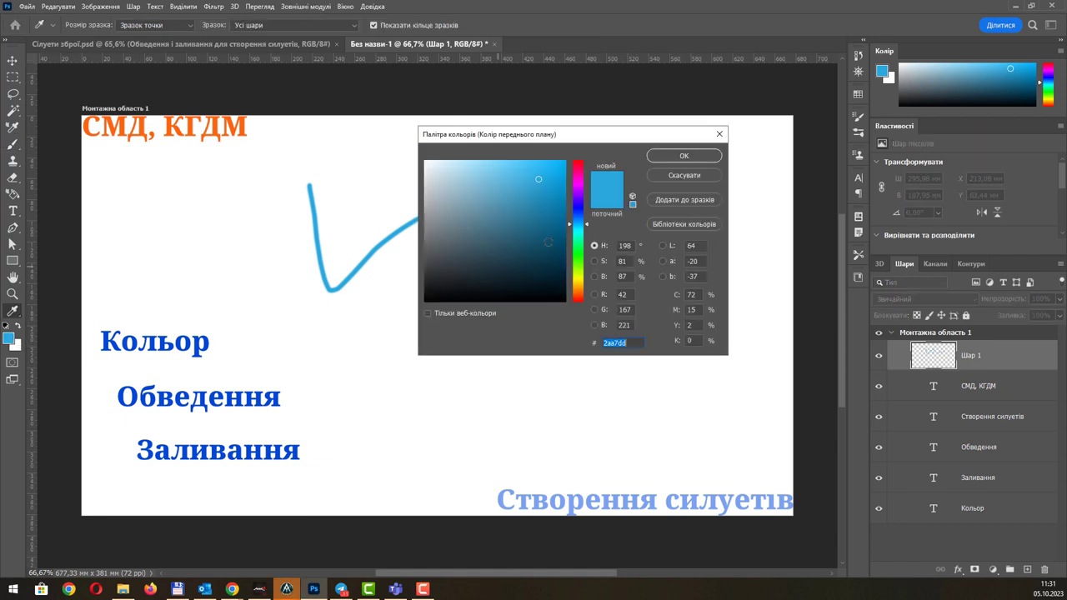
mouse_move(583, 202)
left_mouse_down()
mouse_move(582, 178)
mouse_move(480, 250)
mouse_move(457, 289)
left_mouse_up()
left_click(683, 156)
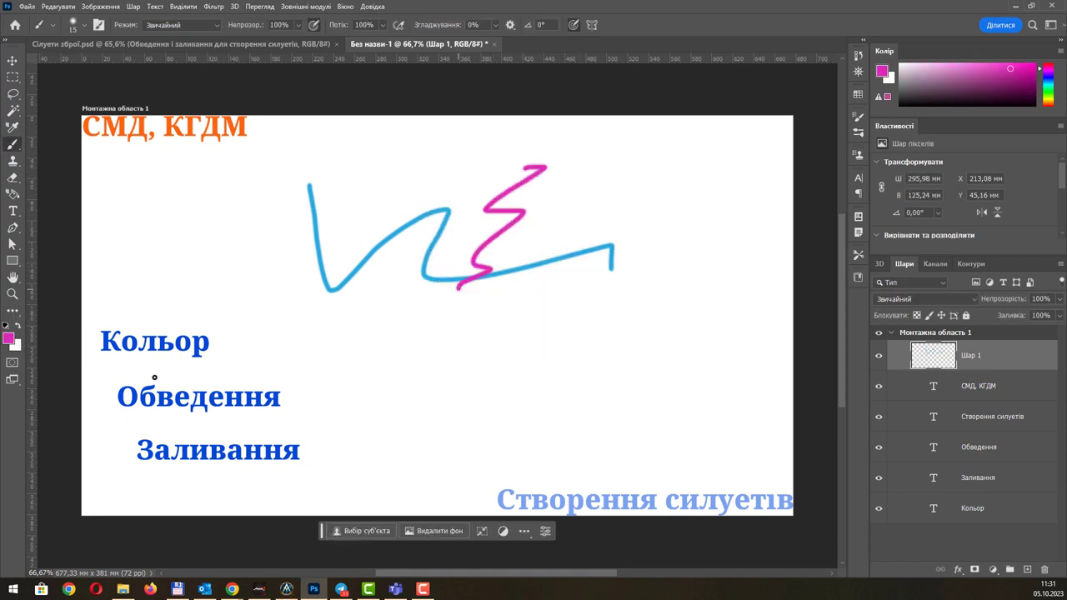
left_click(10, 340)
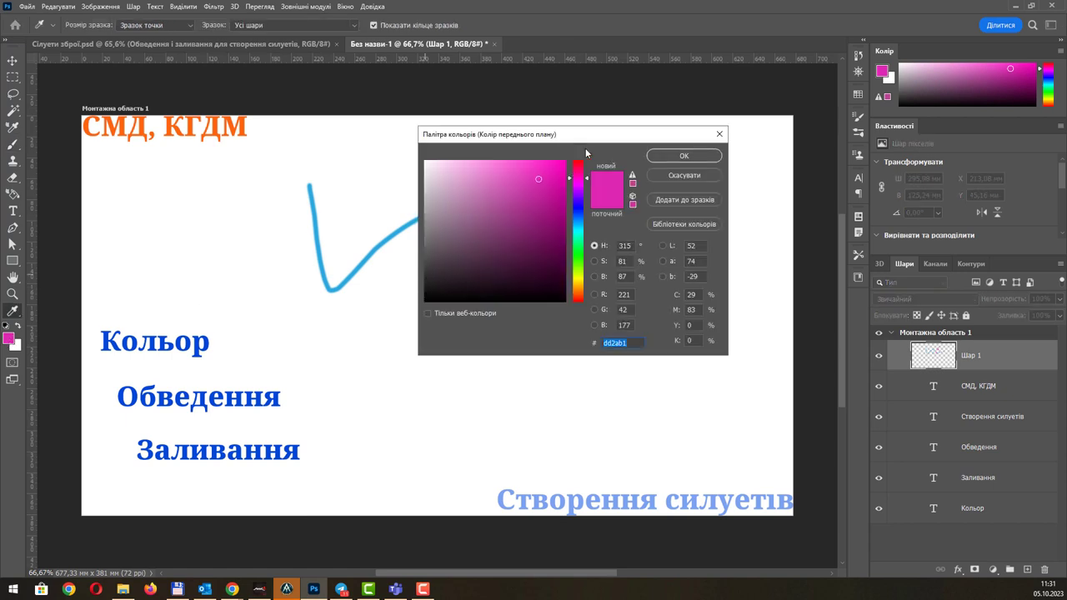
left_click(720, 133)
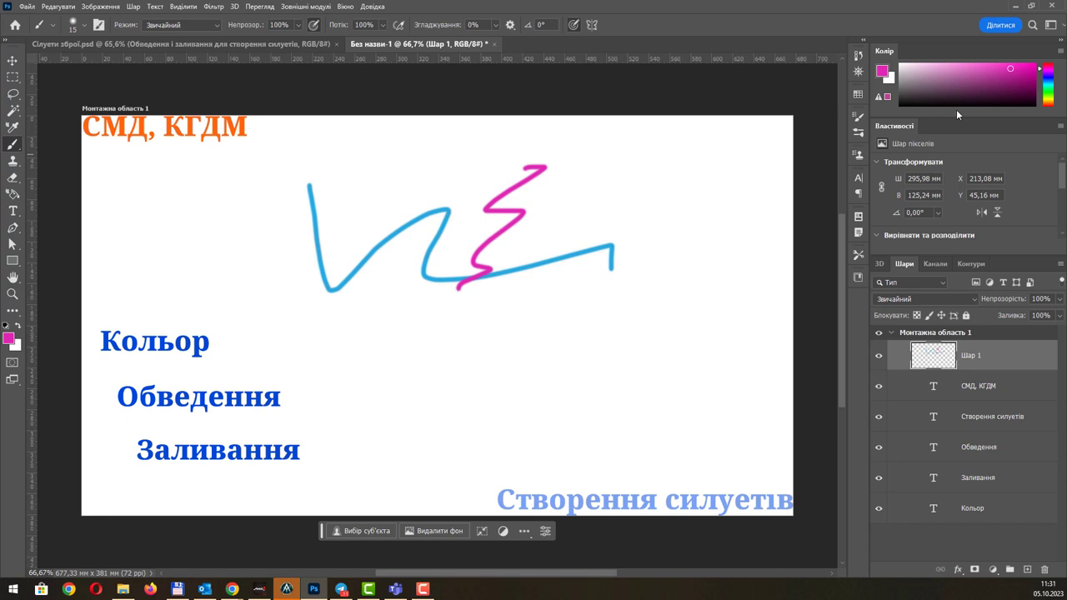
left_click_drag(956, 118, 957, 223)
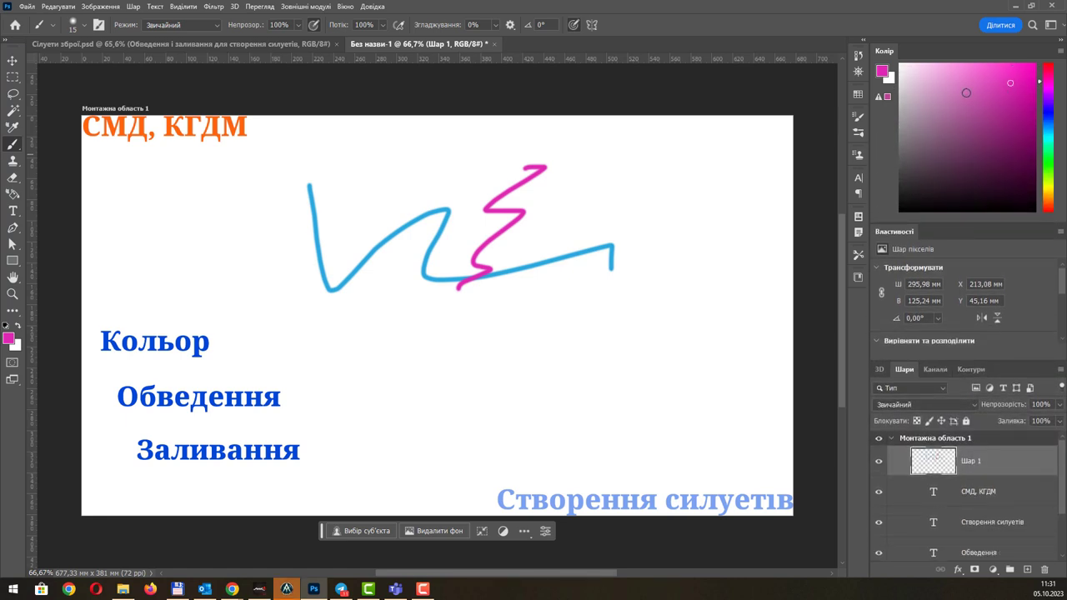
left_click(345, 7)
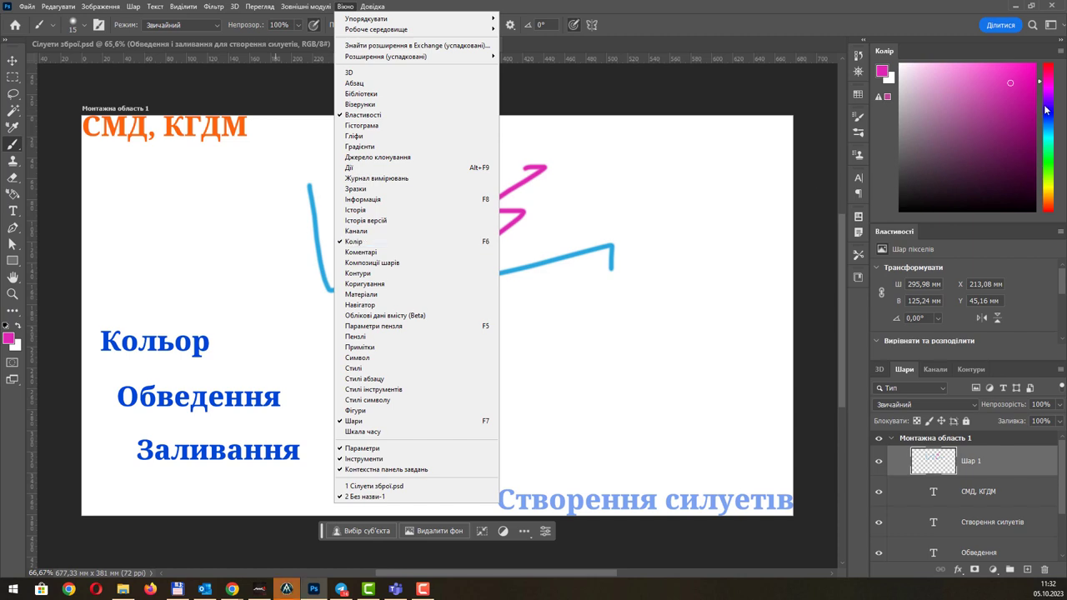
Try pinkish background and foreground colours in the Colour panel.
key("Escape")
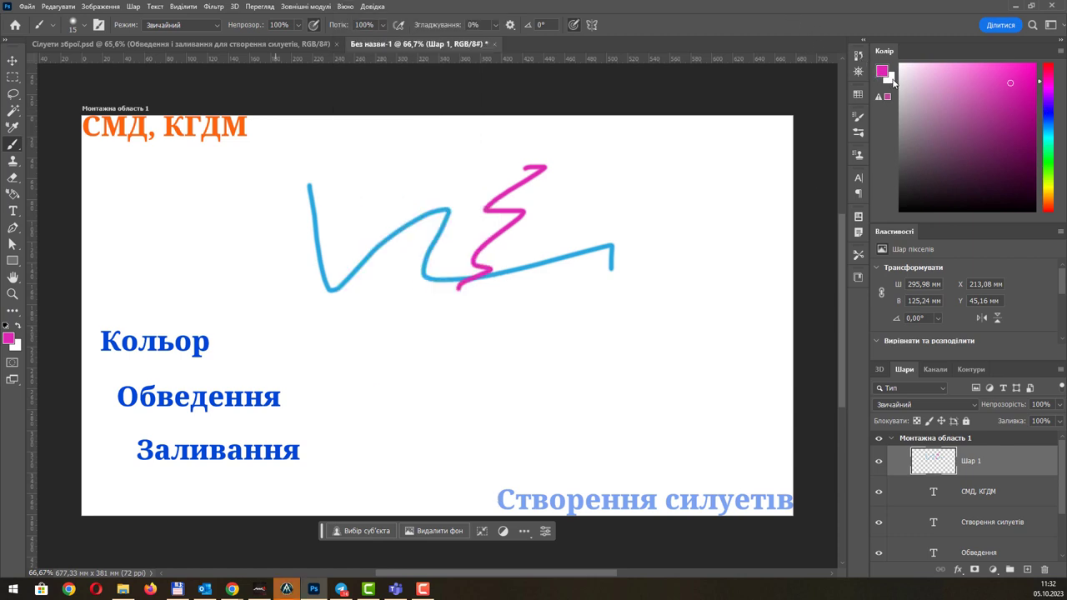
left_click(891, 78)
left_click(1009, 78)
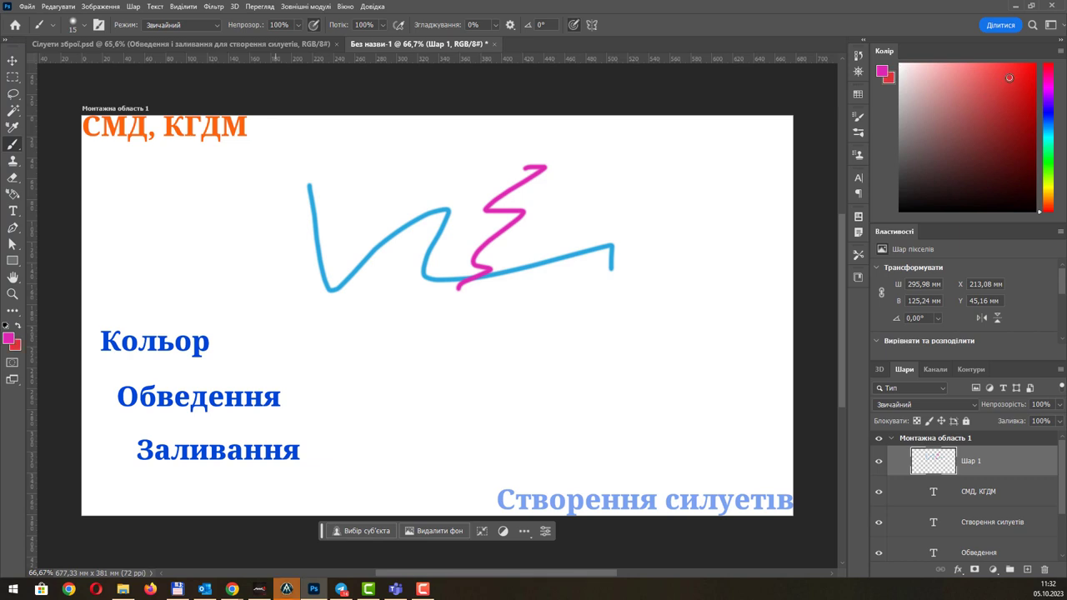
left_click(882, 71)
left_click_drag(974, 98, 948, 113)
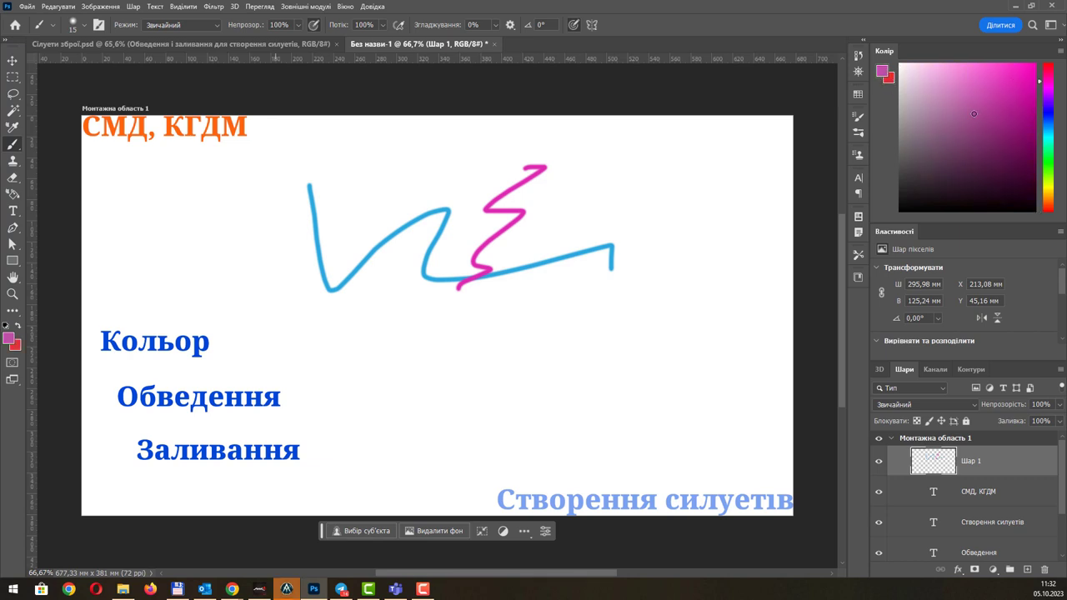
Brush a dark-blue diagonal, a green curve and a brown curve onto the artboard.
left_click(1023, 142)
left_click_drag(1049, 81, 1049, 127)
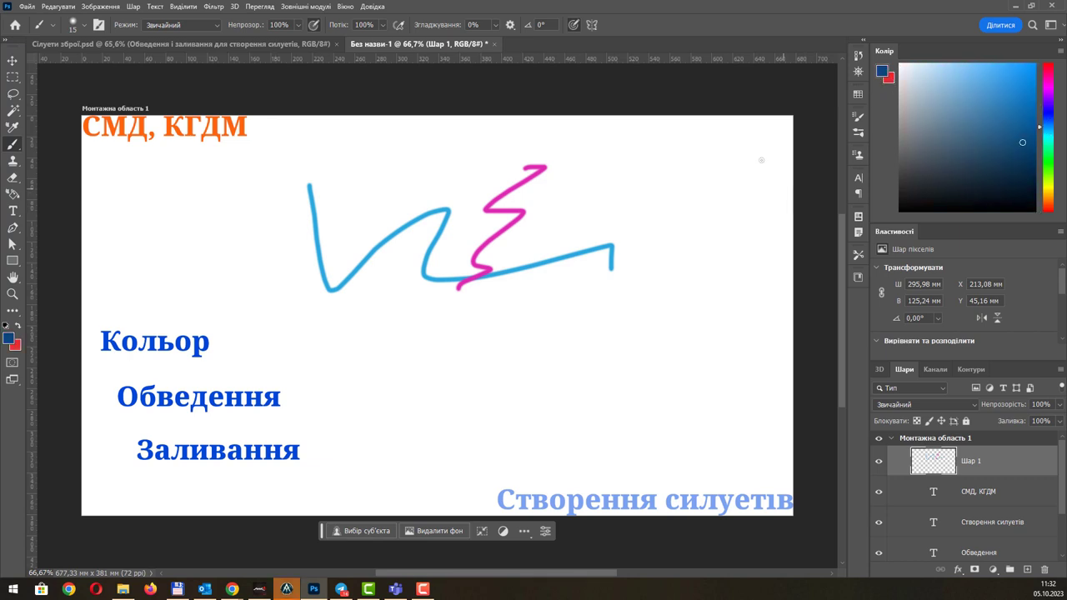
left_click_drag(759, 161, 697, 212)
left_click_drag(1049, 160, 1049, 168)
left_click_drag(707, 149, 619, 238)
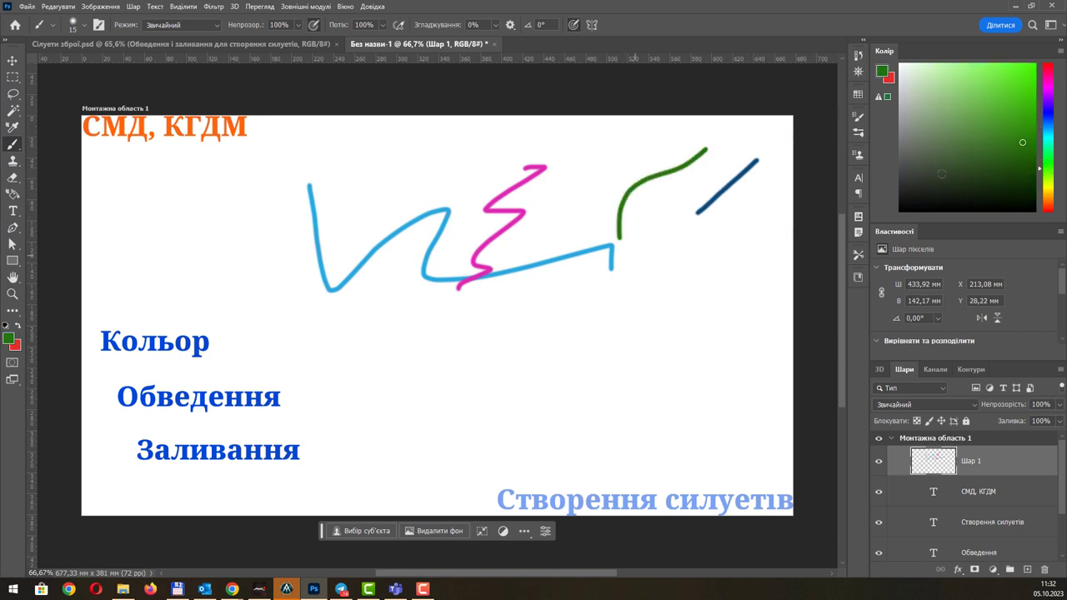
left_click_drag(1049, 171, 1049, 201)
left_click_drag(728, 146, 572, 225)
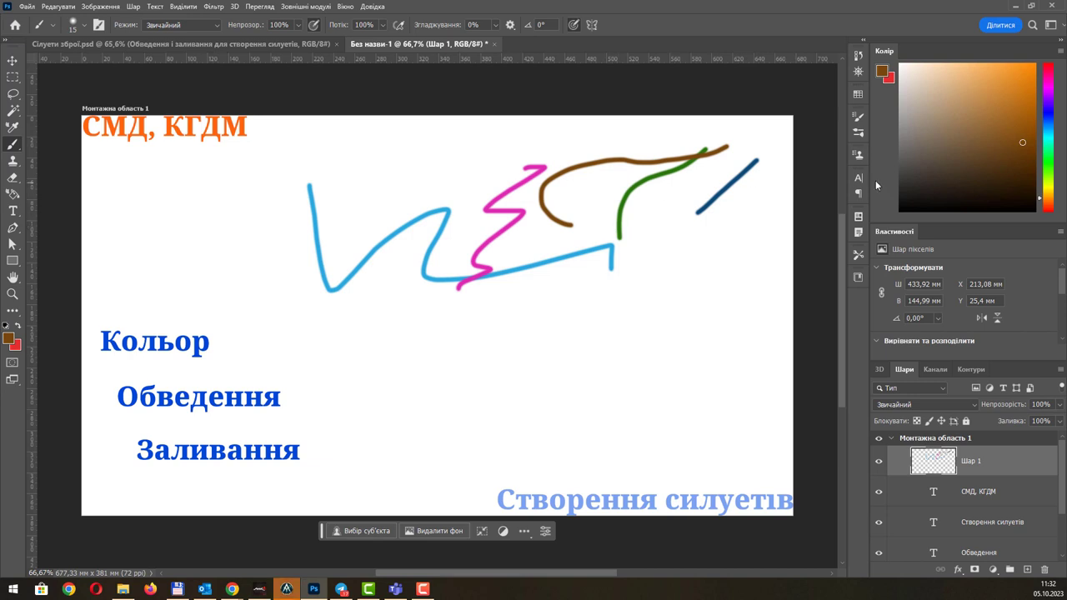
left_click(1060, 52)
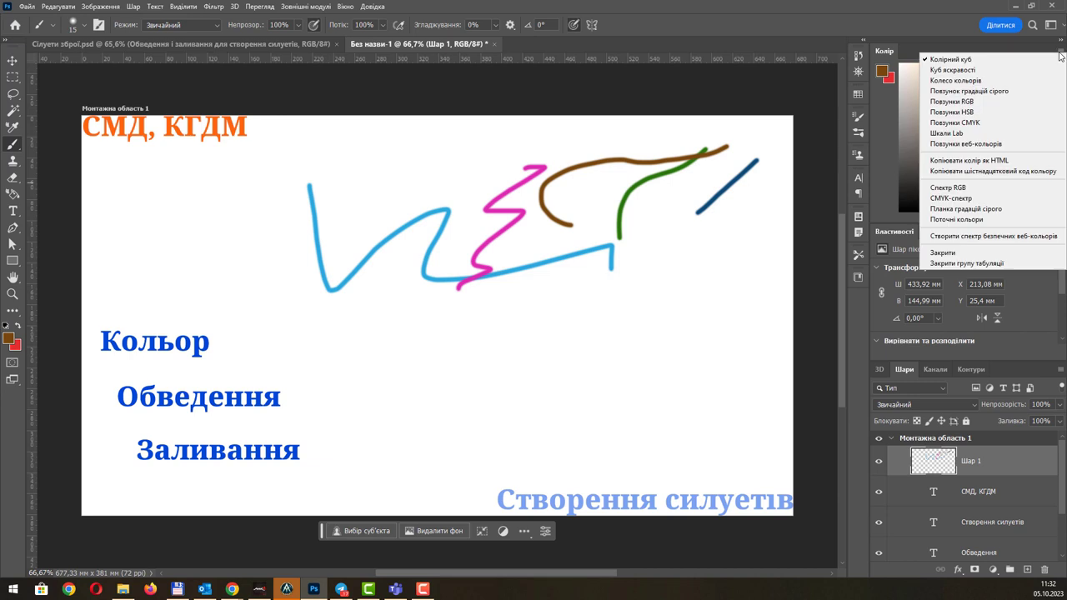
Switch to the brightness-cube picker and try brightness changes and sample colours.
left_click(1021, 70)
left_click_drag(1041, 133, 1053, 170)
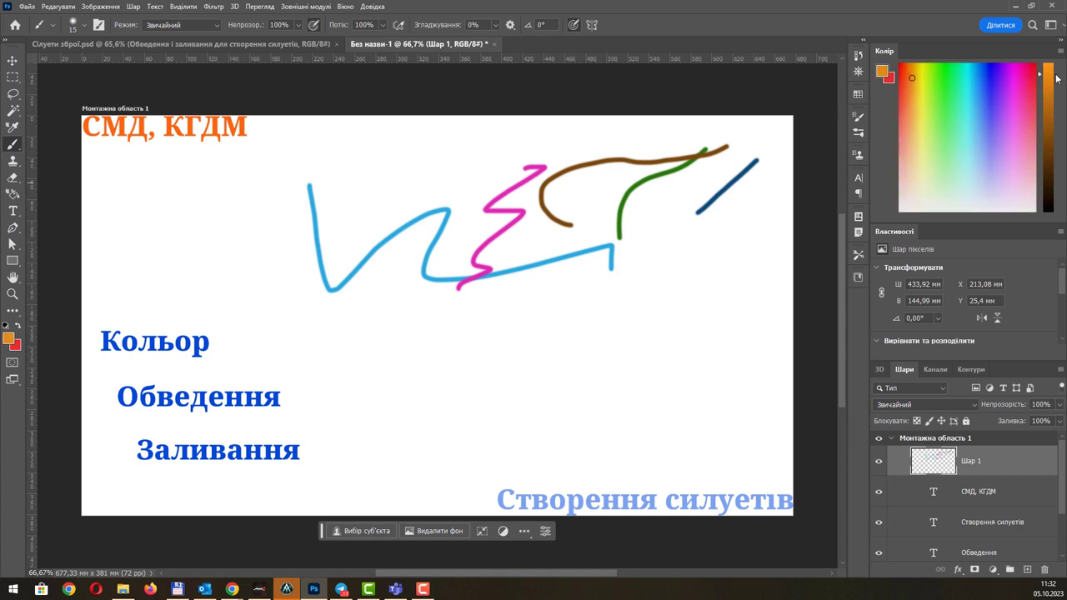
left_click_drag(1053, 170, 1050, 76)
left_click(987, 181)
left_click(993, 132)
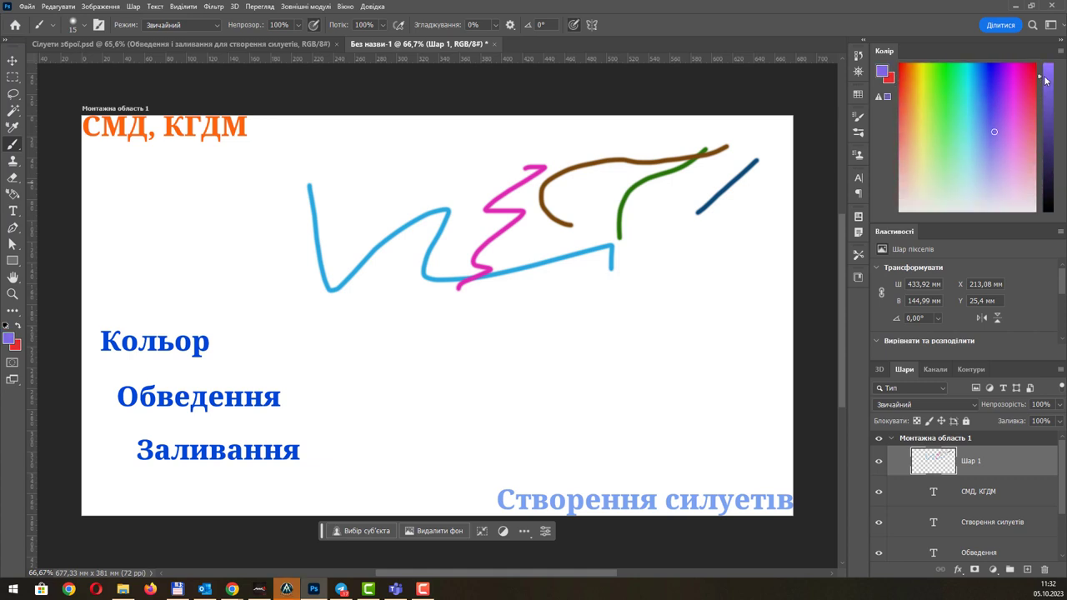
Set a slightly darkened yellow foreground colour and return to the Колірний куб picker.
left_click(914, 101)
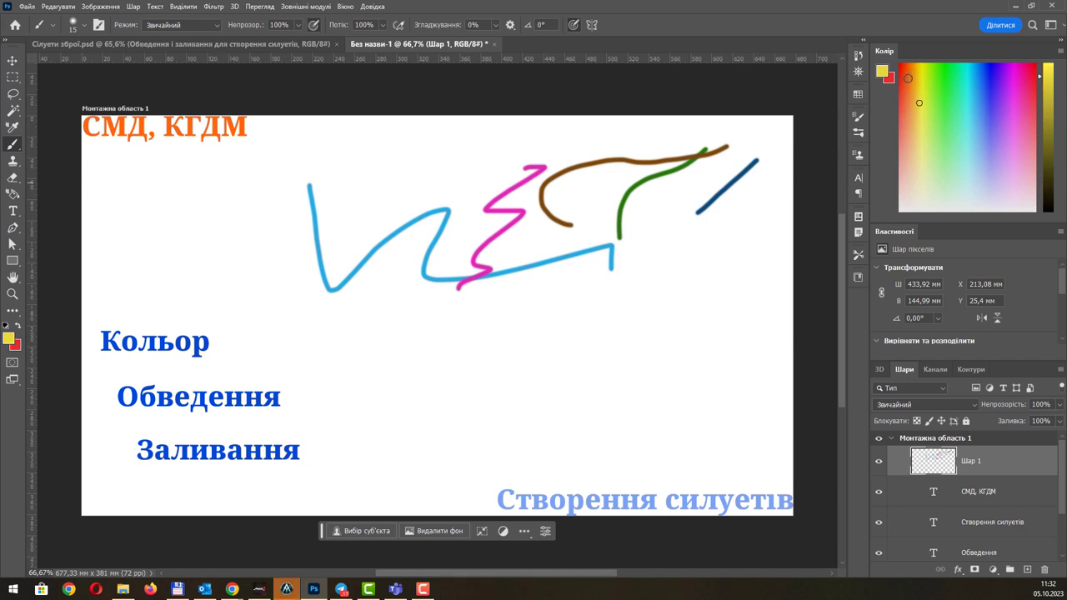
left_click(919, 103)
mouse_move(1047, 83)
left_mouse_down()
mouse_move(1052, 126)
mouse_move(1051, 63)
left_mouse_up()
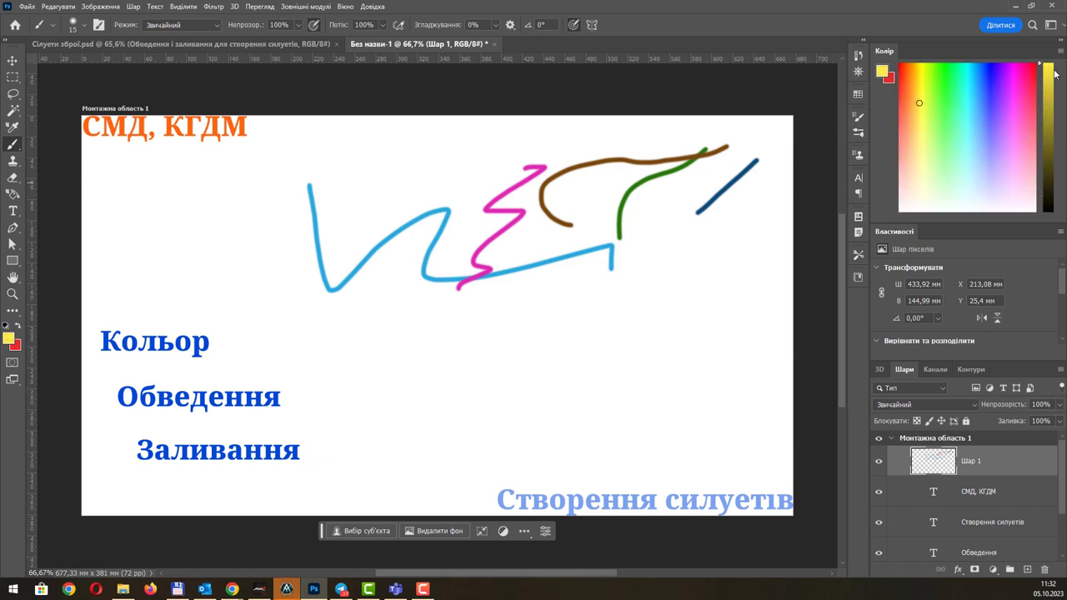
left_click(1062, 54)
left_click(967, 75)
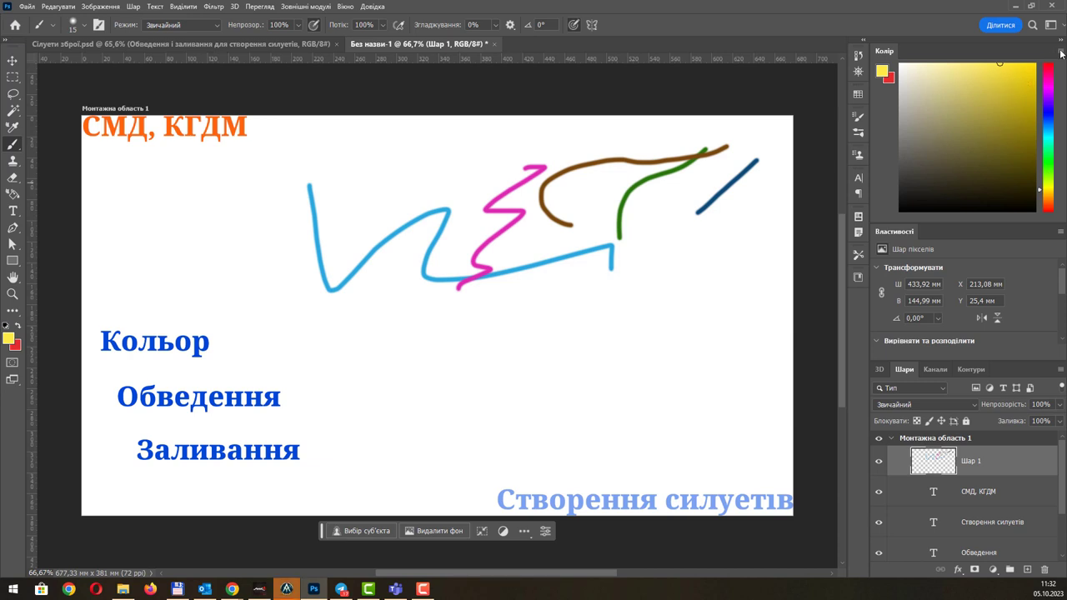
left_click(1061, 53)
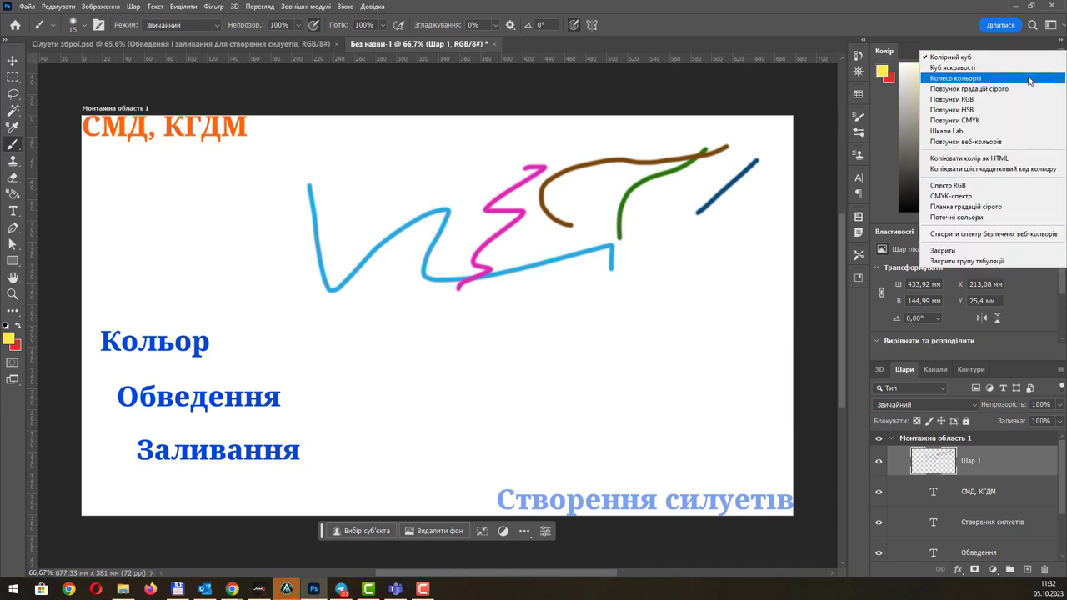
Use the Колесо кольорів wheel to sweep the hue to orange (H 35, S 99, B 100).
left_click(1032, 78)
left_click_drag(999, 127, 952, 133)
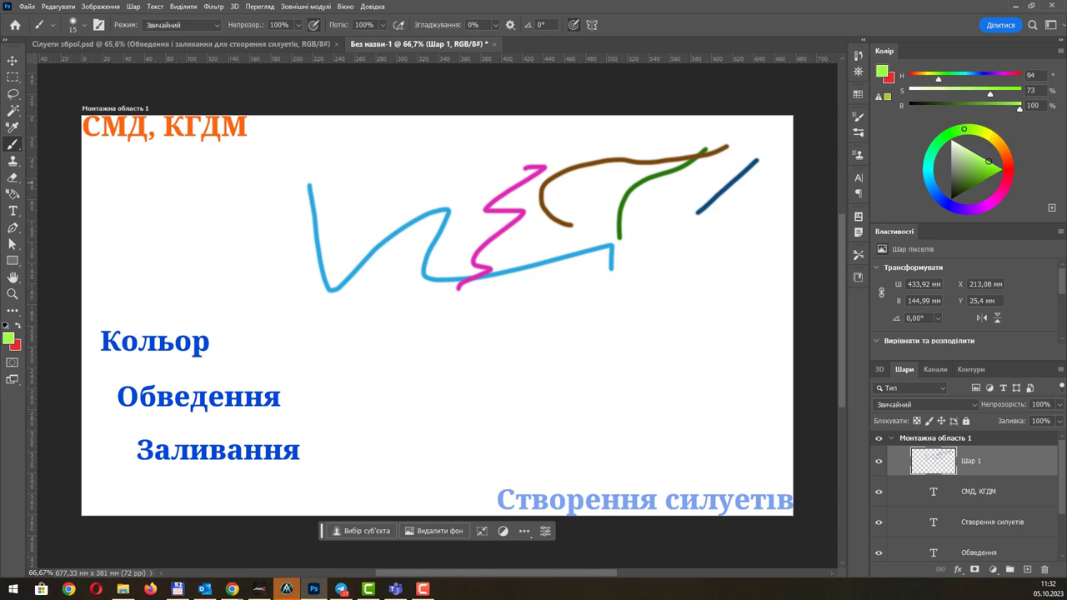
left_click_drag(990, 162, 1002, 170)
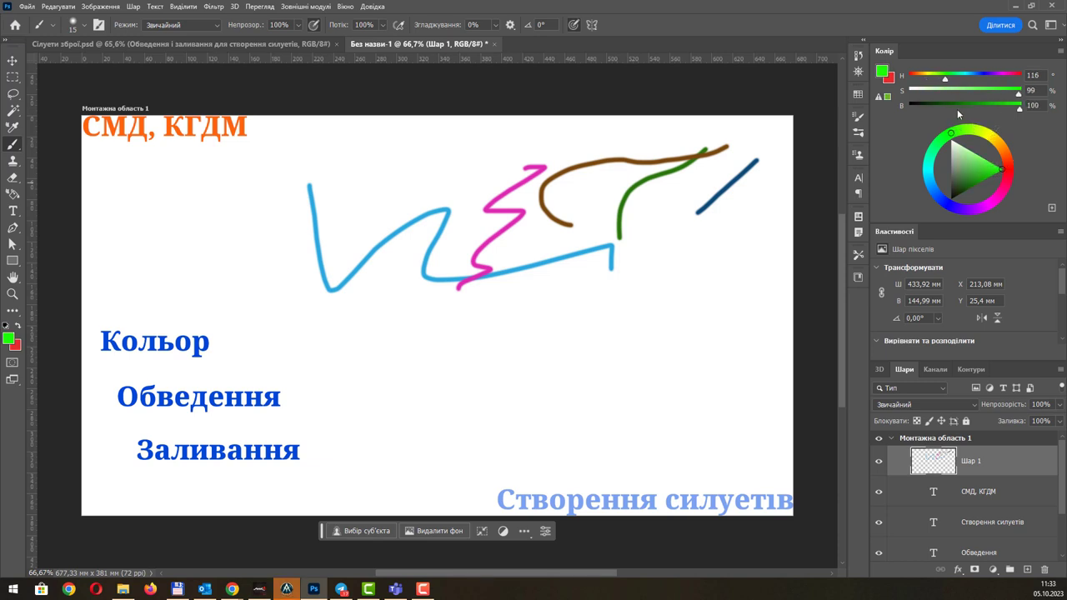
mouse_move(1012, 175)
left_mouse_down()
mouse_move(1002, 142)
mouse_move(939, 196)
left_mouse_up()
left_click(1003, 145)
left_click_drag(1001, 145, 938, 196)
left_click(999, 145)
left_click(1061, 51)
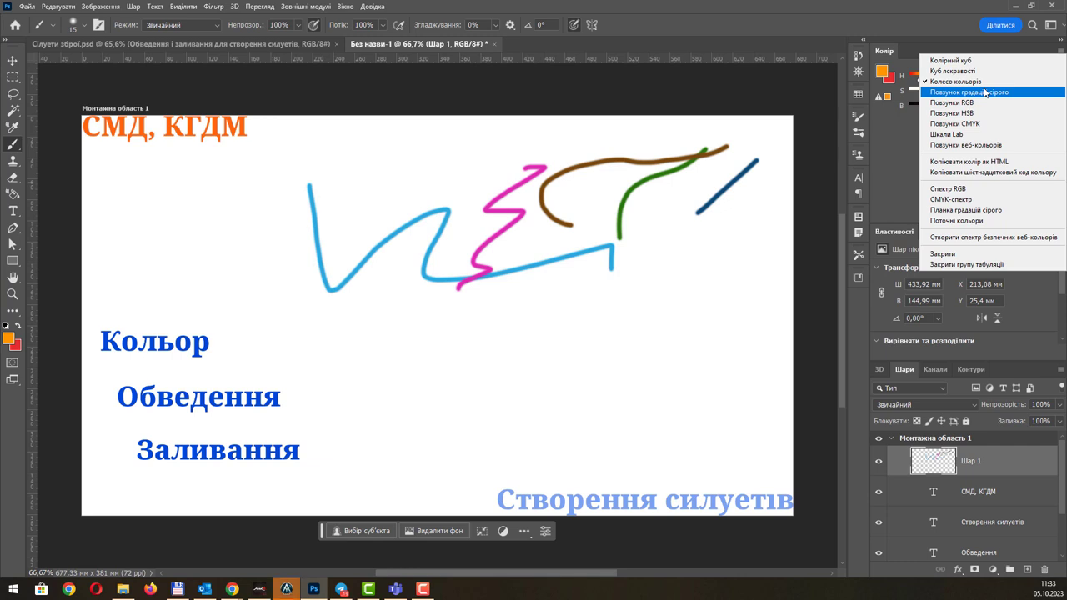
Try grayscale sliders, then set RGB sliders to a light grey-blue with red at 164.
left_click(985, 93)
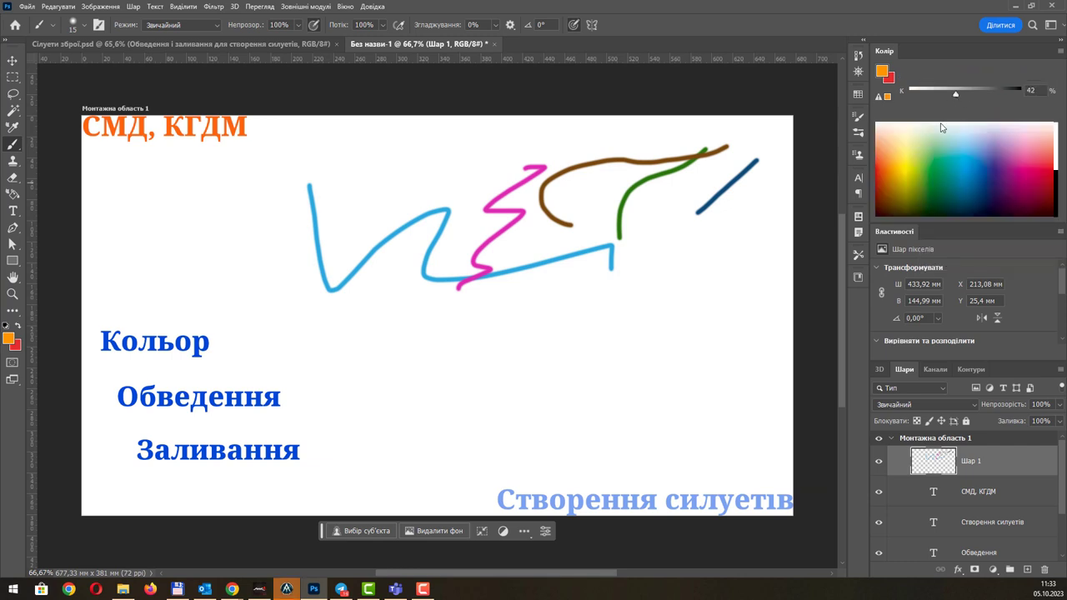
mouse_move(927, 148)
left_mouse_down()
mouse_move(980, 175)
mouse_move(922, 178)
mouse_move(1031, 128)
left_mouse_up()
left_click(1061, 55)
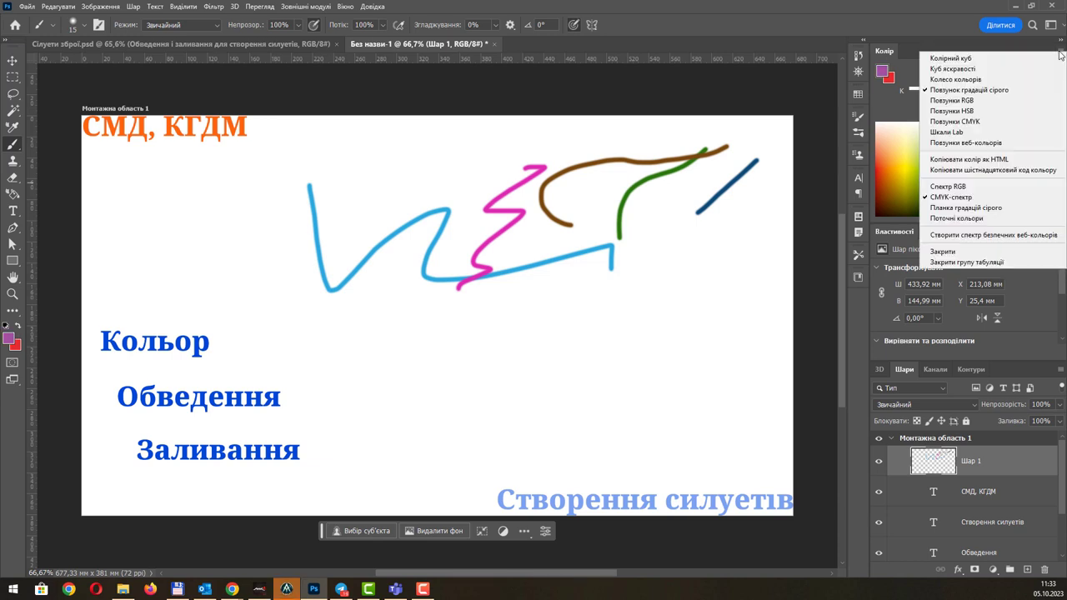
left_click(999, 99)
mouse_move(977, 144)
left_mouse_down()
mouse_move(950, 147)
mouse_move(960, 150)
left_mouse_up()
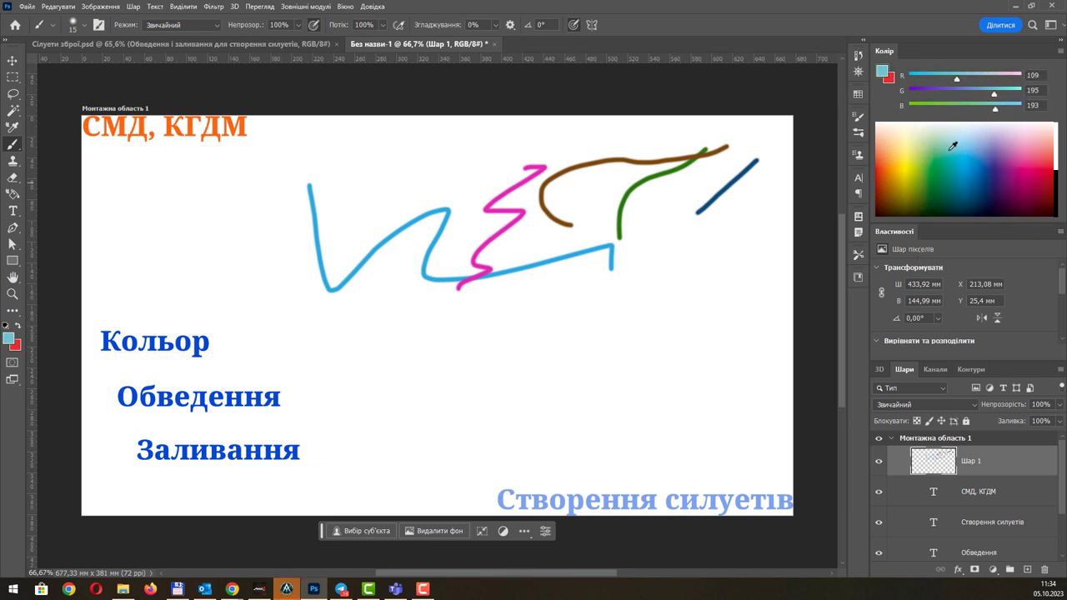
left_click_drag(955, 79, 980, 79)
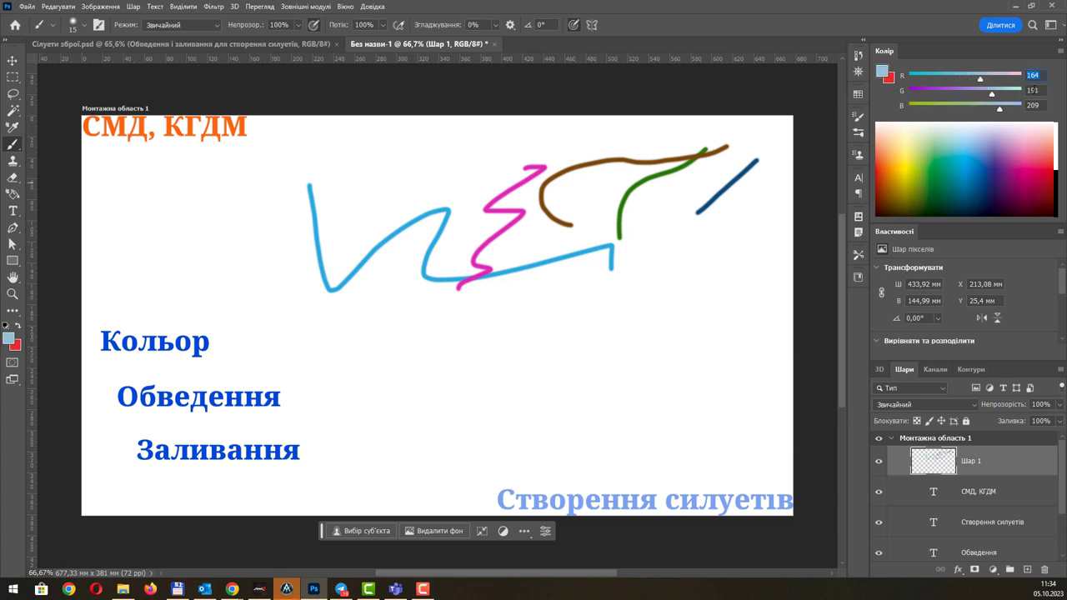
key("Tab")
left_click(1060, 55)
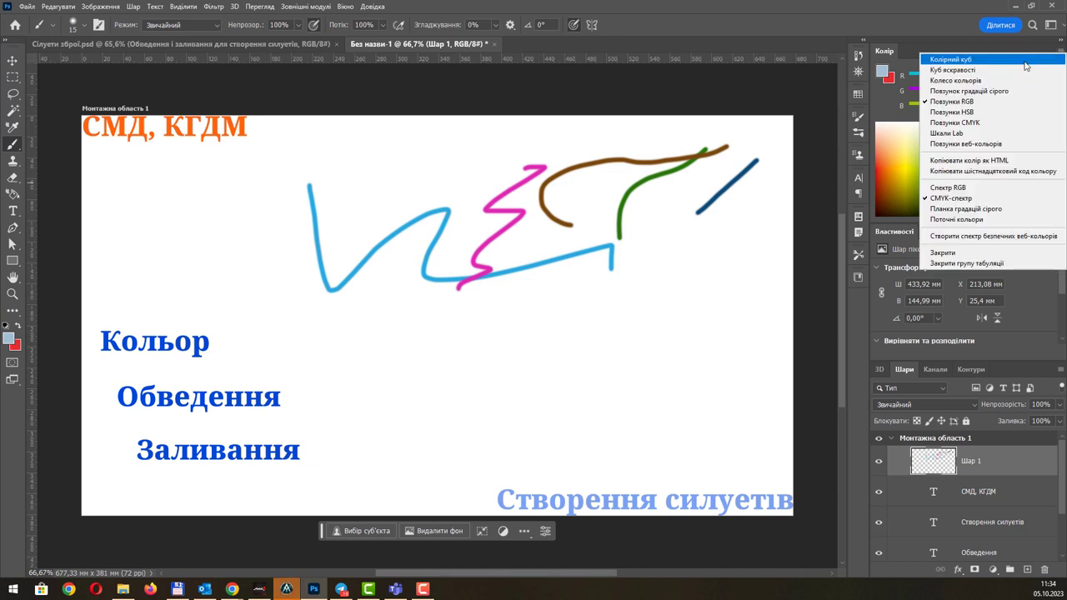
Cycle the Colour panel through hue-cube, RGB, CMYK, HSB, Lab and web-colour sliders.
left_click(999, 60)
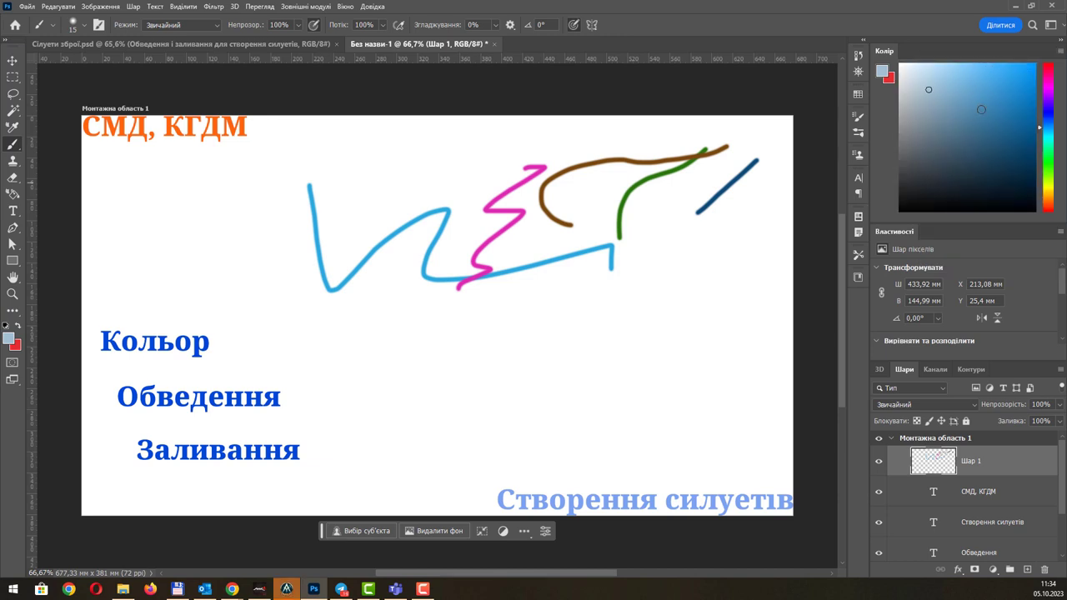
left_click(1062, 52)
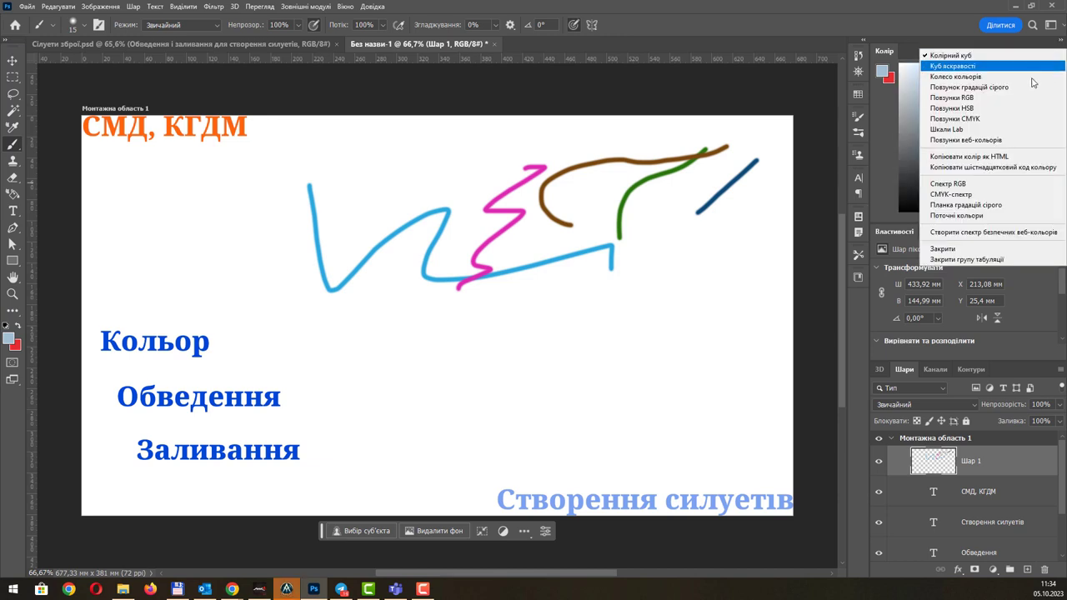
left_click(1009, 100)
left_click(1060, 57)
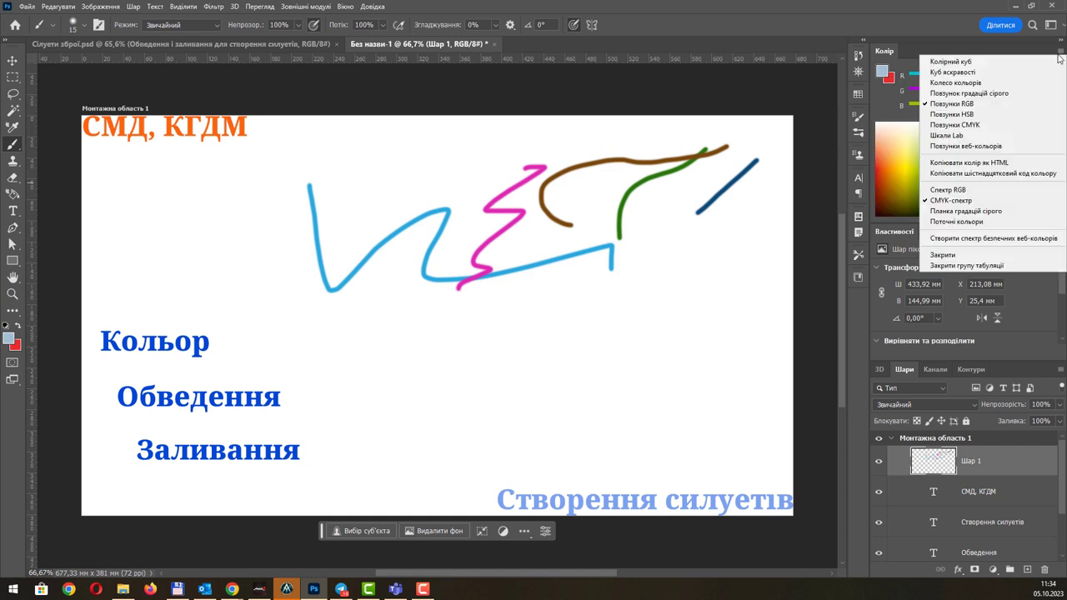
left_click(1021, 125)
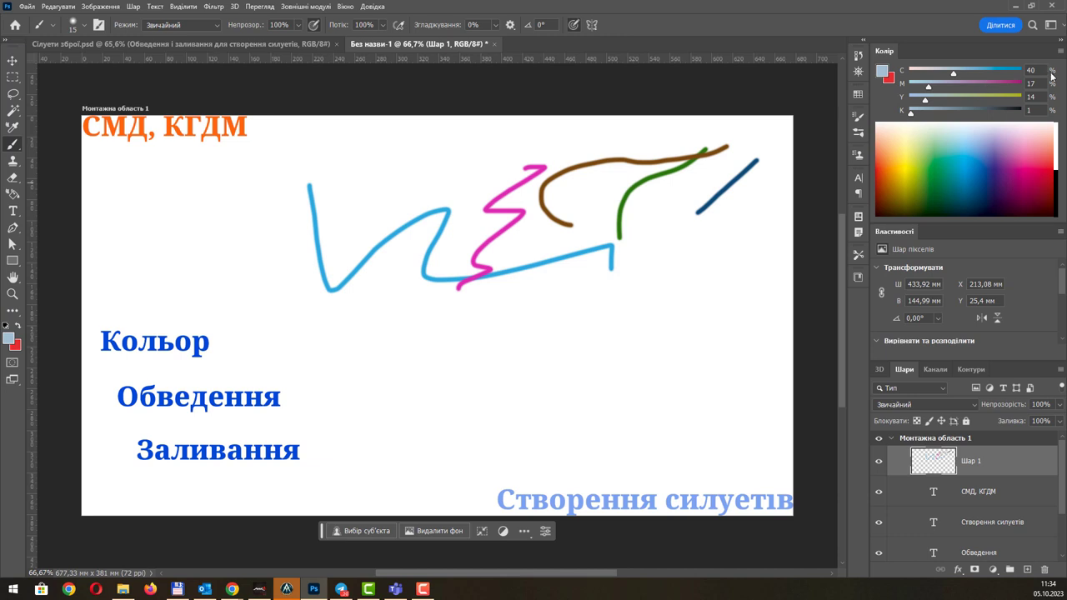
left_click(1061, 56)
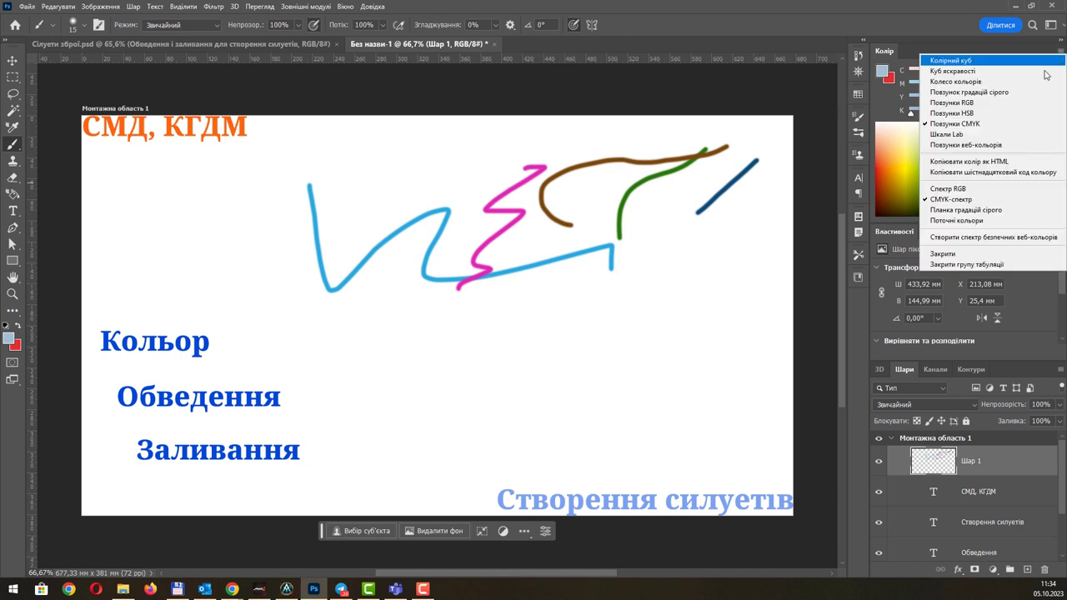
left_click(1016, 120)
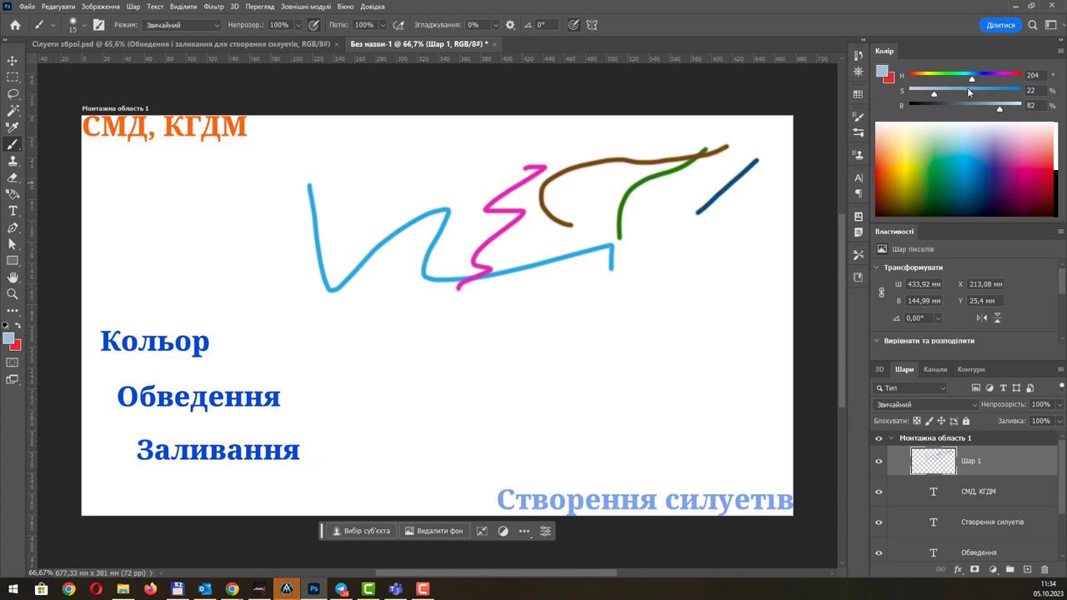
left_click(1061, 51)
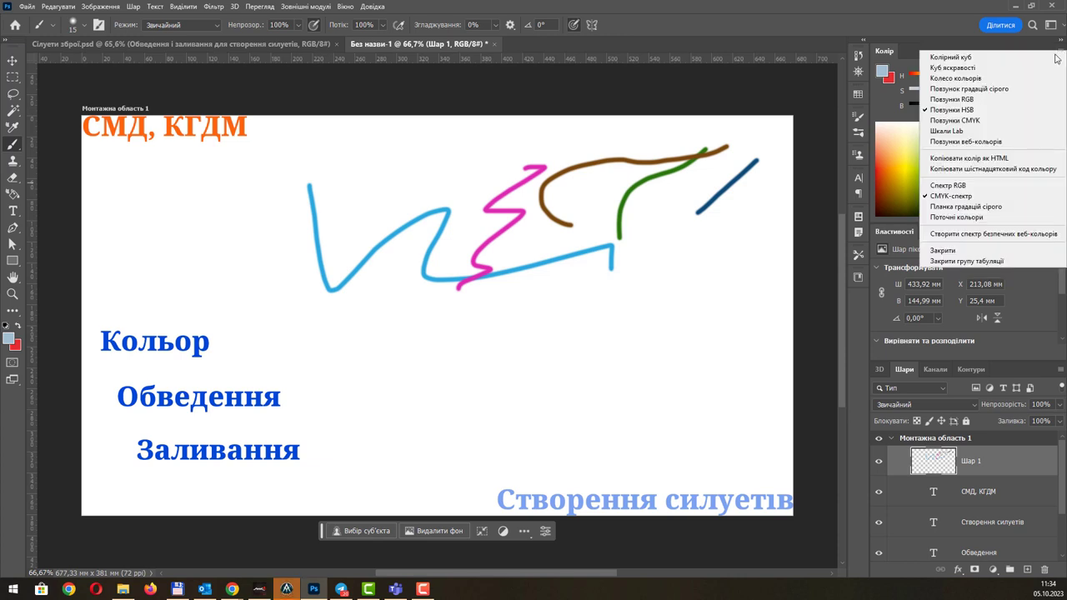
left_click(999, 130)
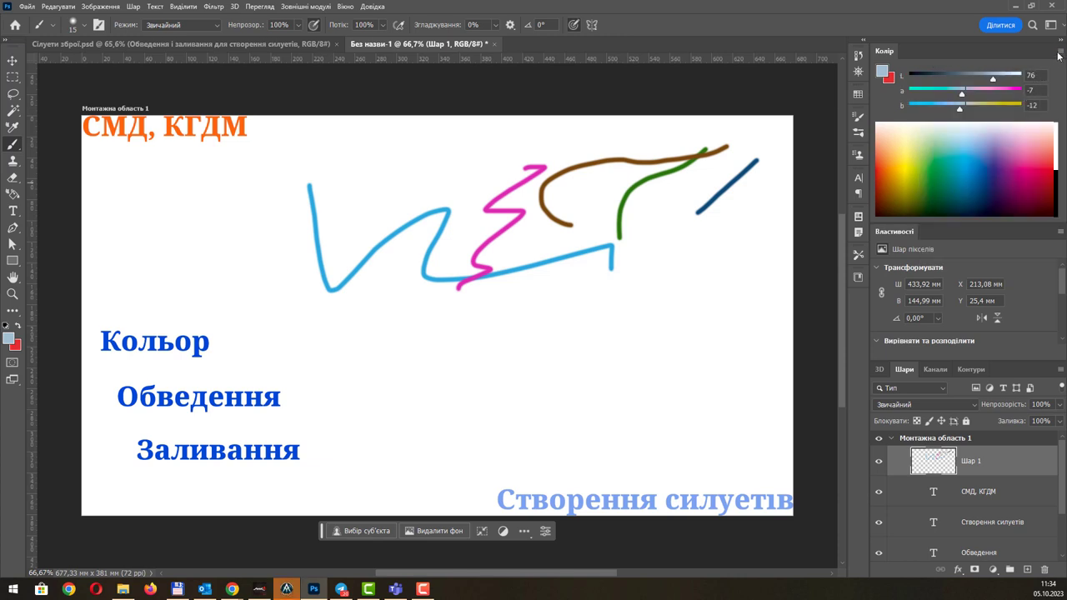
left_click(1060, 56)
left_click(1001, 144)
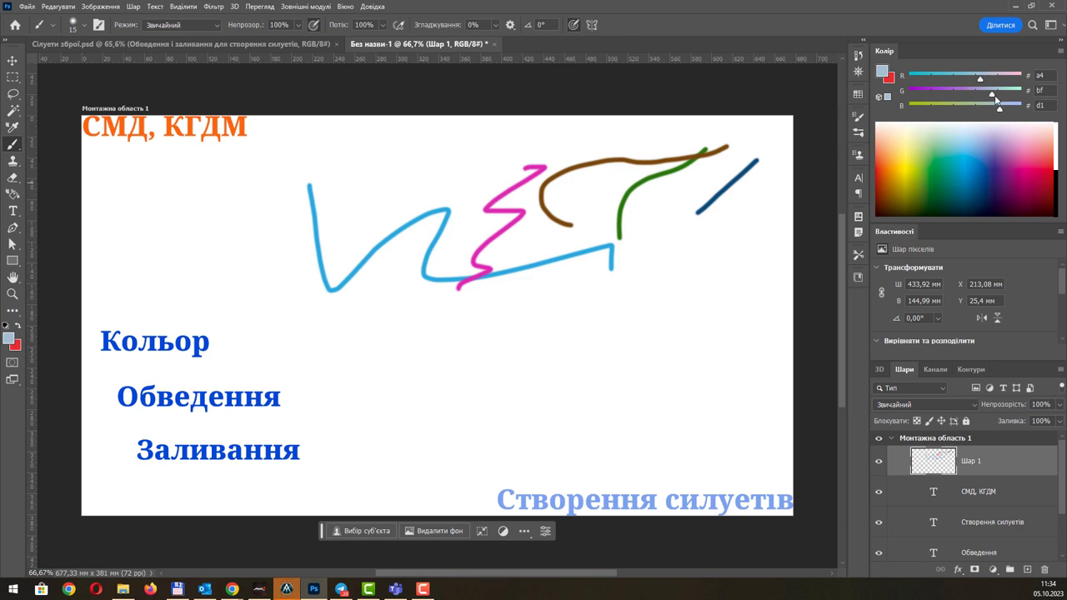
Lower green to a lilac colour, then show a web-safe colour cube.
mouse_move(992, 90)
left_mouse_down()
mouse_move(954, 90)
mouse_move(979, 93)
left_mouse_up()
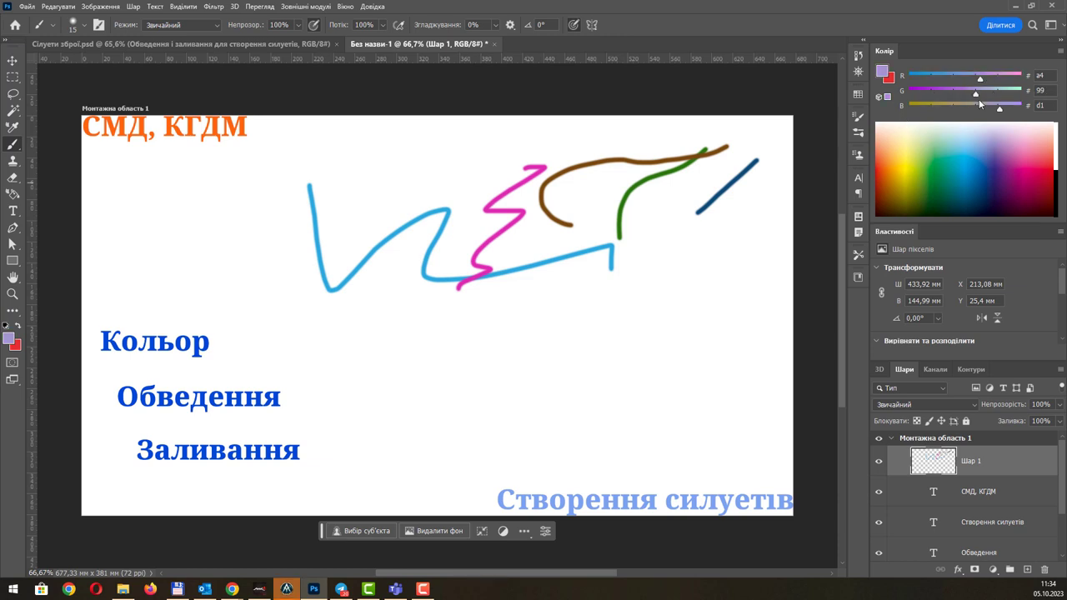
left_click(1061, 50)
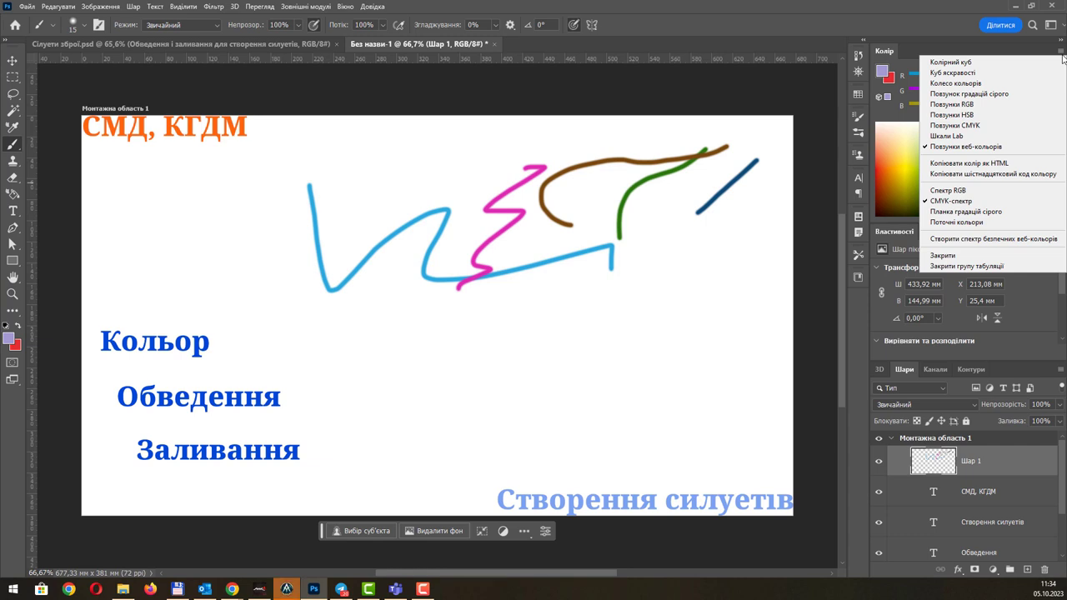
left_click(1004, 167)
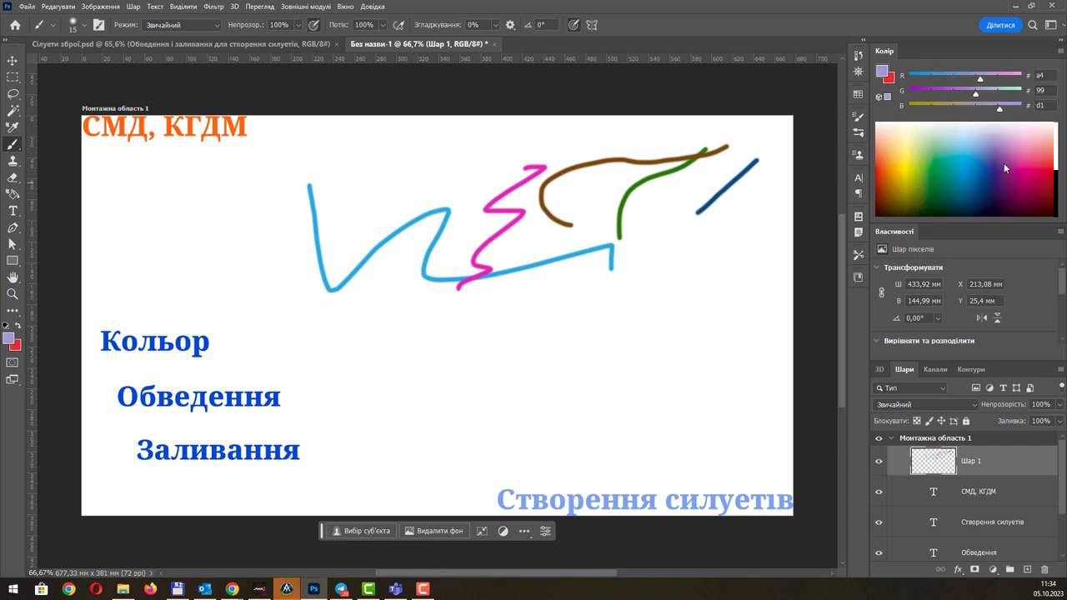
left_click(1061, 52)
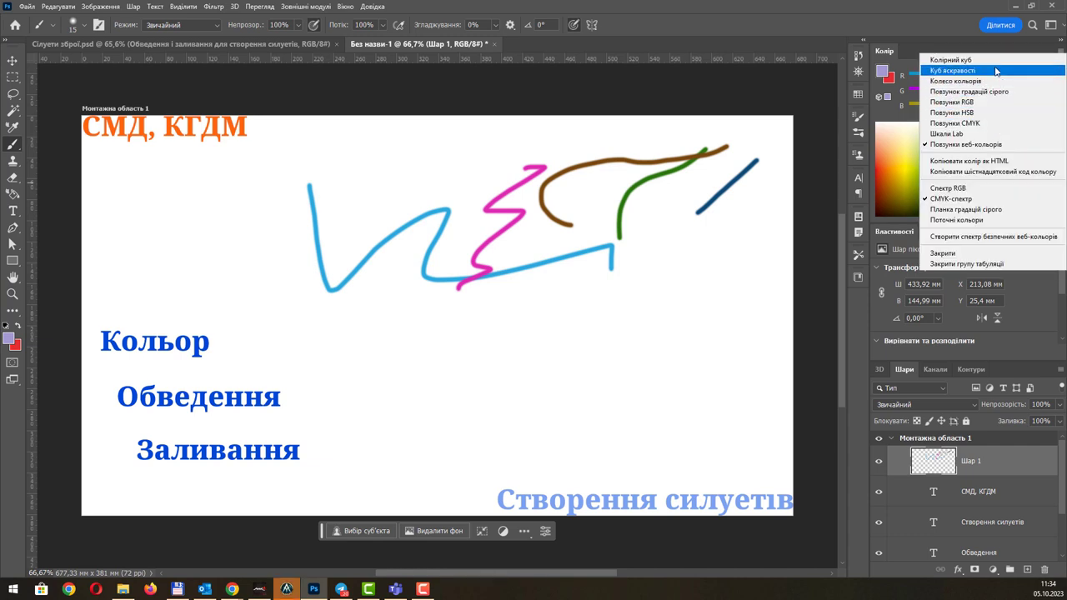
left_click(997, 64)
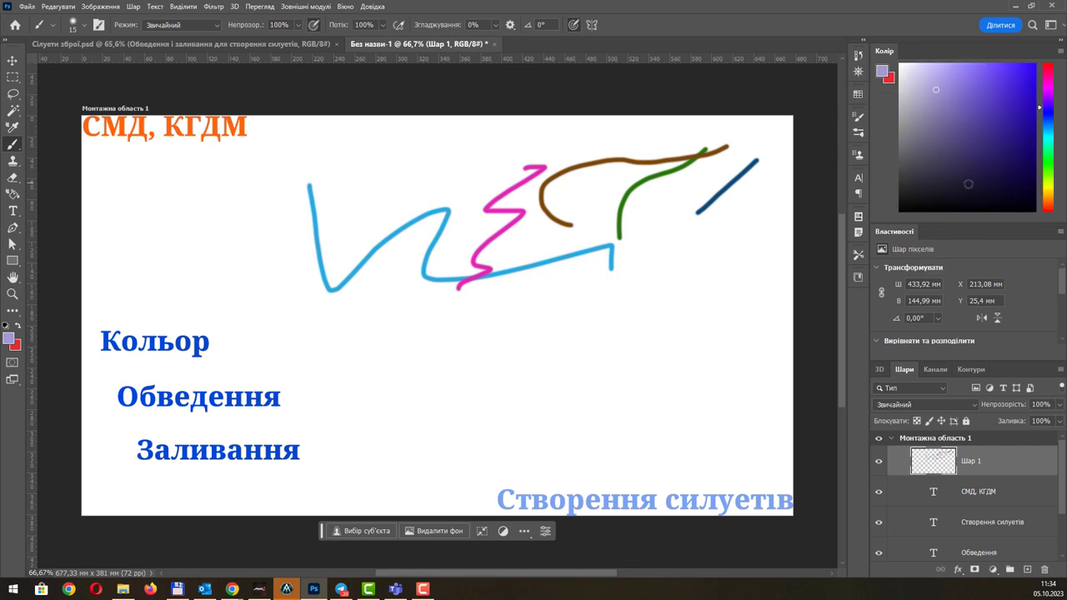
left_click(1061, 51)
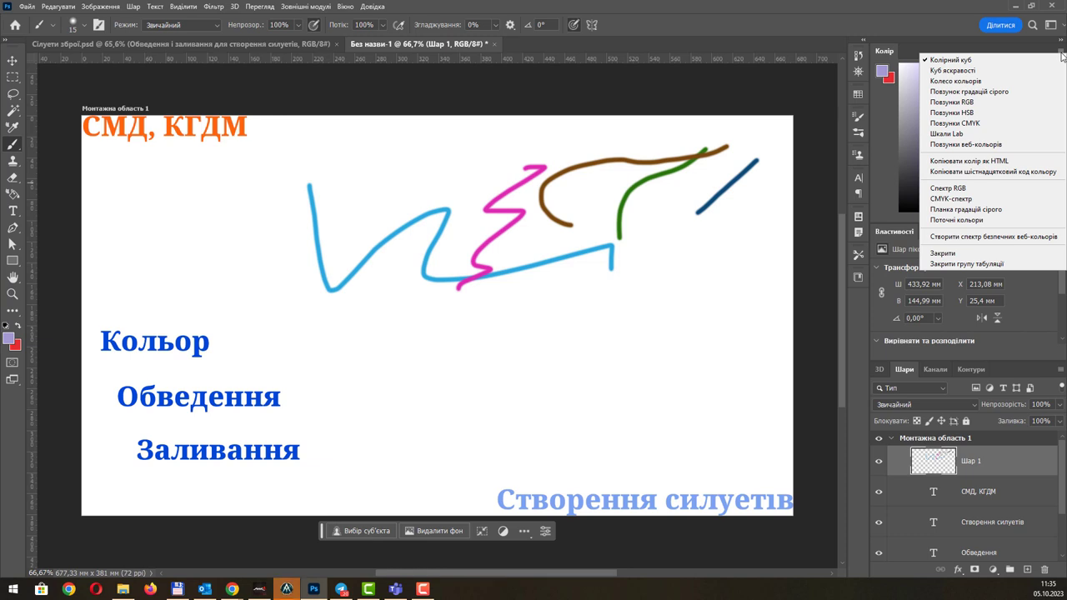
left_click(998, 239)
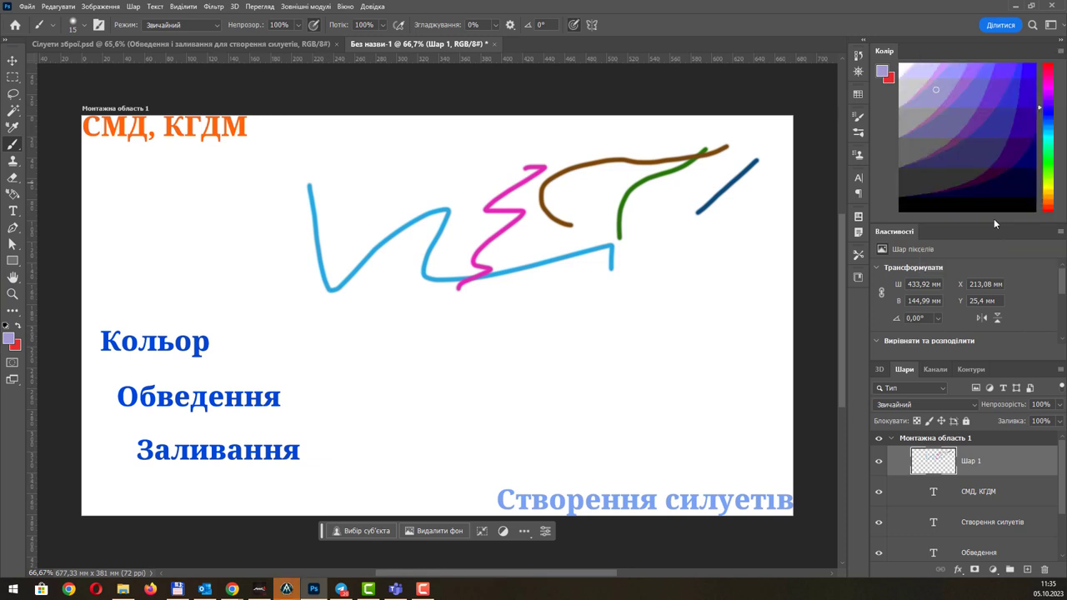
Preview the Current Colours, grayscale and RGB spectrum ramps in the Colour panel.
left_click(1062, 54)
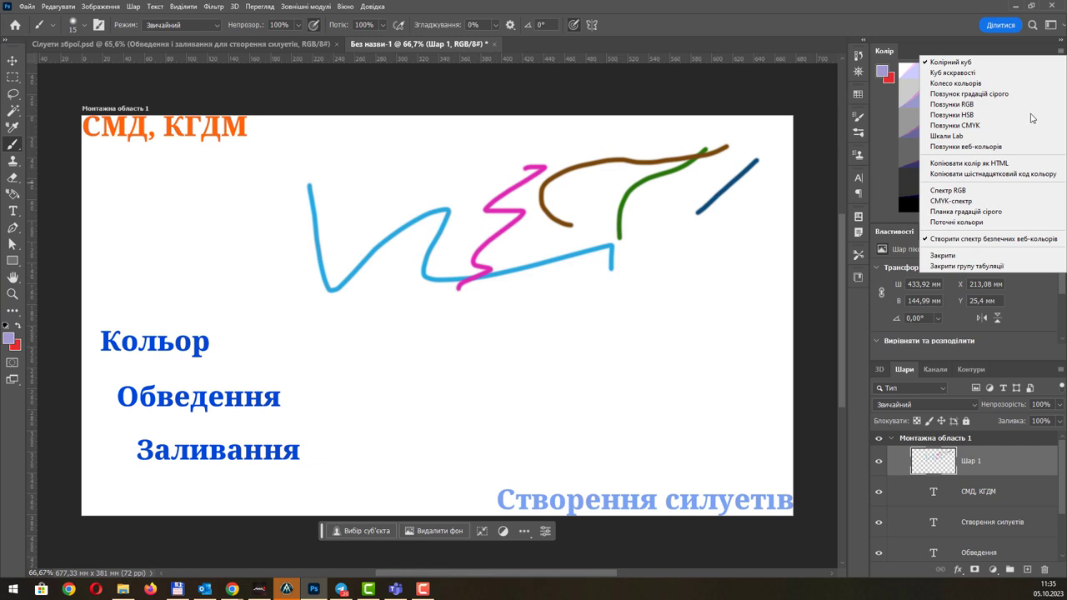
left_click(984, 222)
left_click(1060, 53)
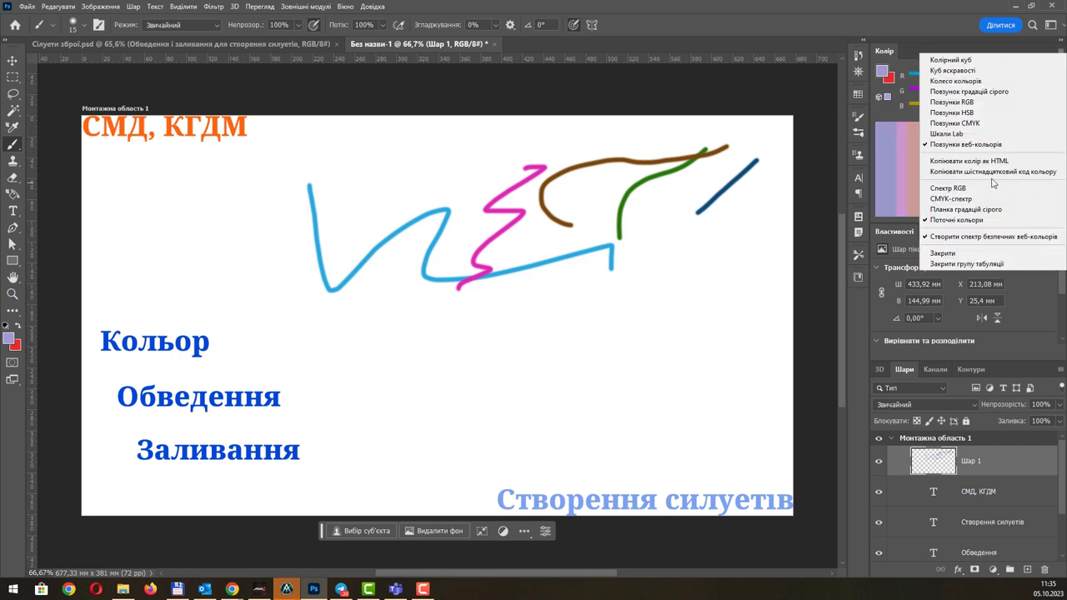
left_click(958, 209)
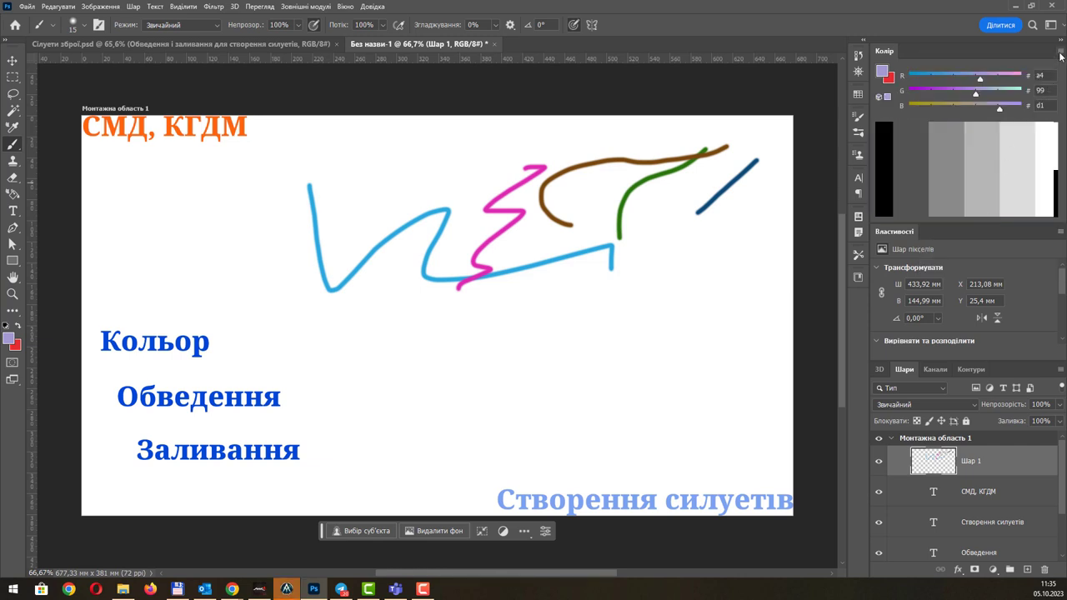
left_click(1062, 53)
left_click(1012, 189)
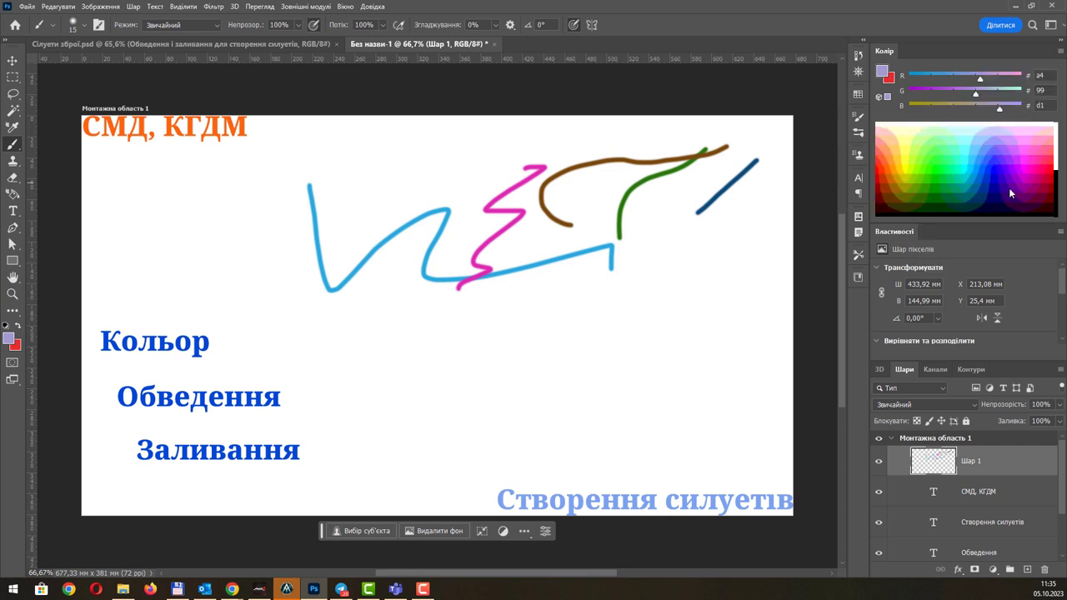
Return to the colour cube view with the web-safe restriction turned off.
left_click(1061, 53)
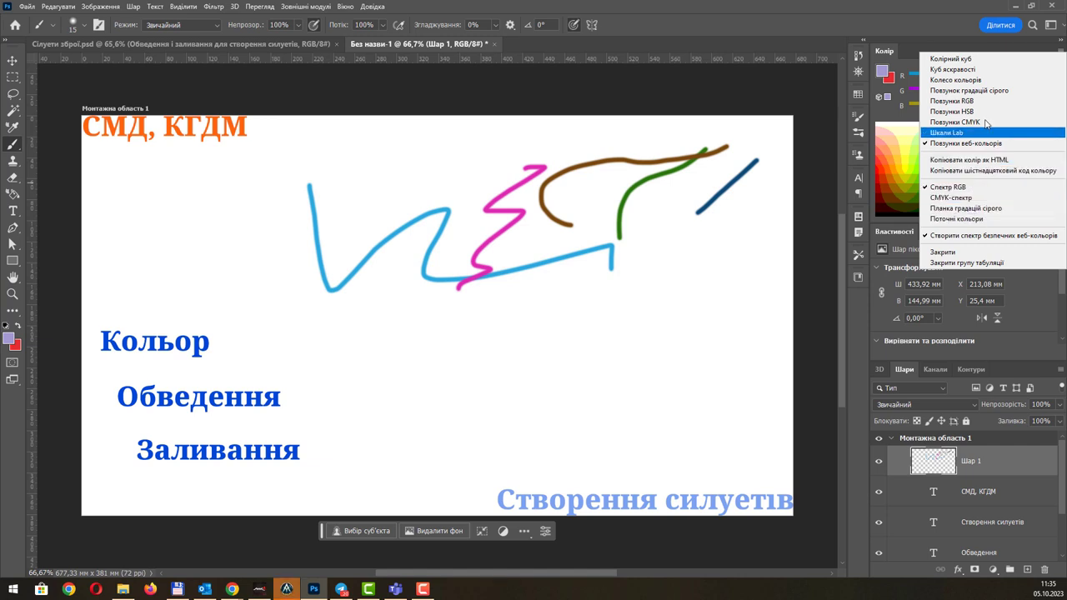
left_click(989, 65)
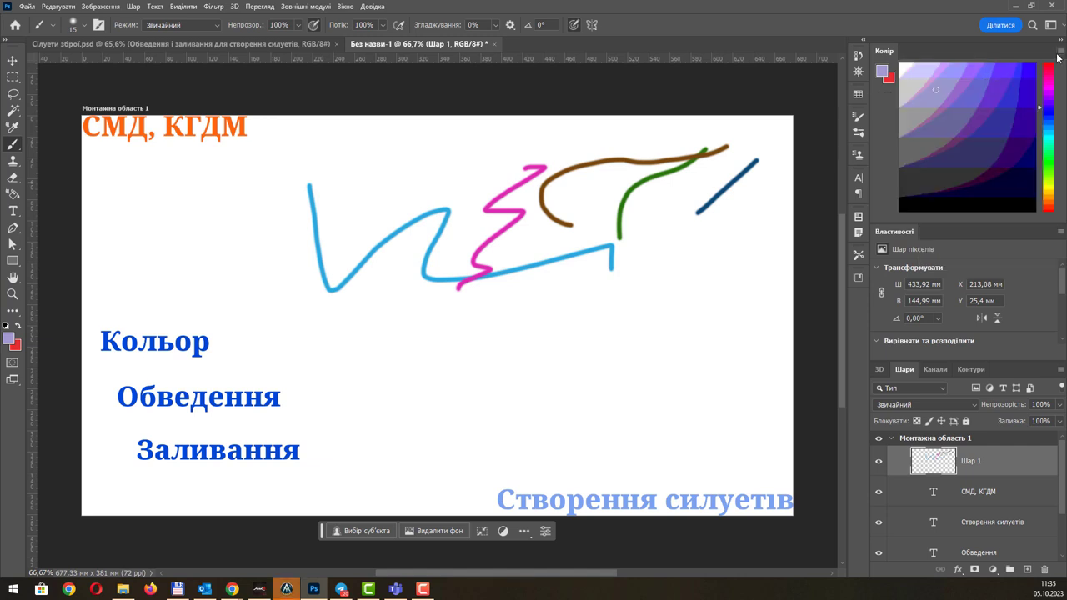
left_click(1062, 53)
left_click(988, 236)
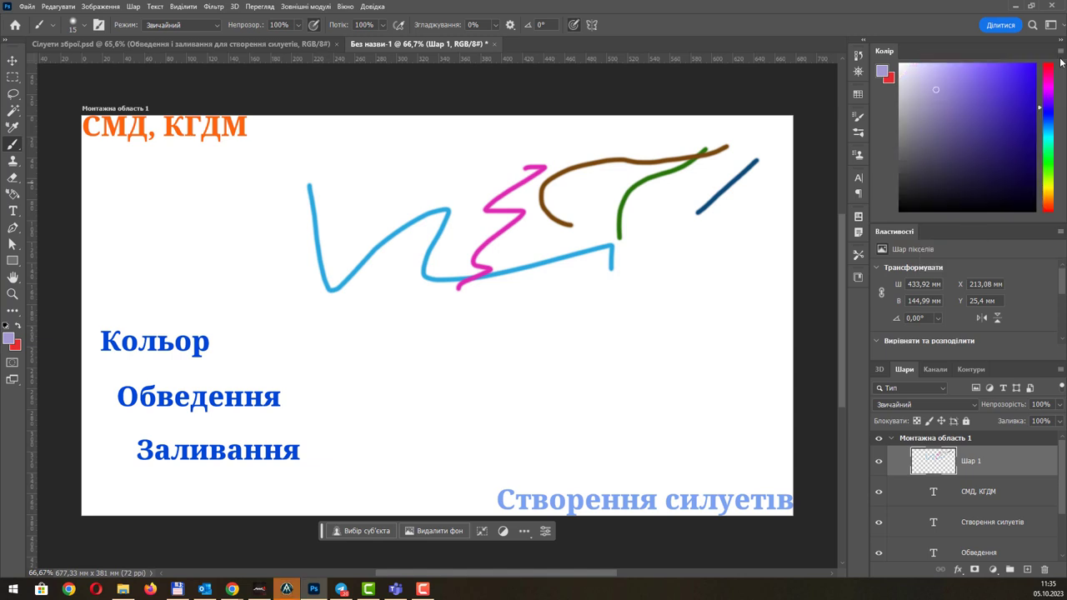
left_click(1062, 52)
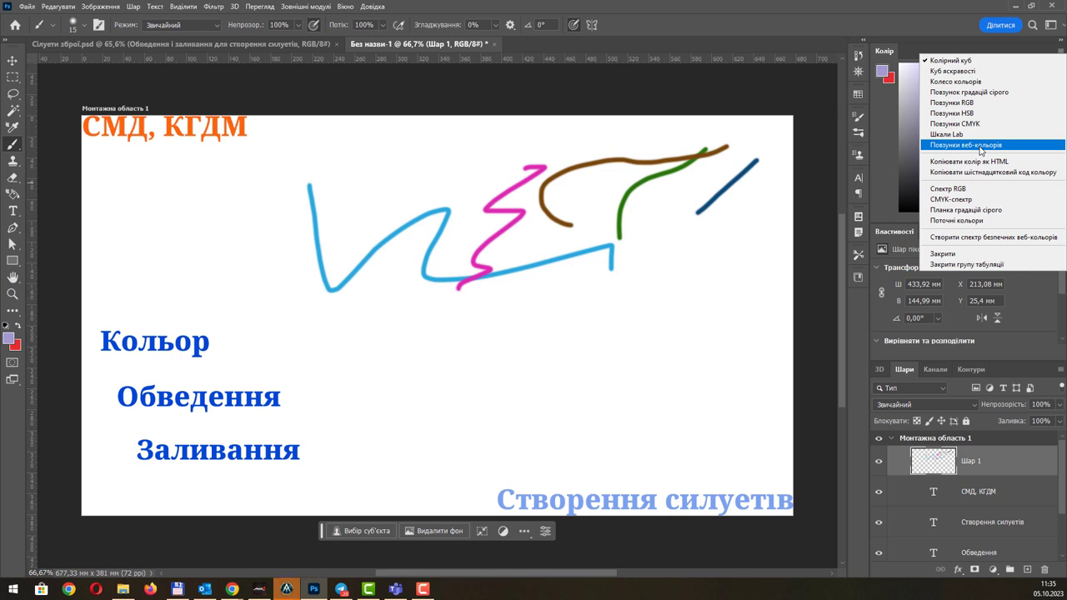
key("Escape")
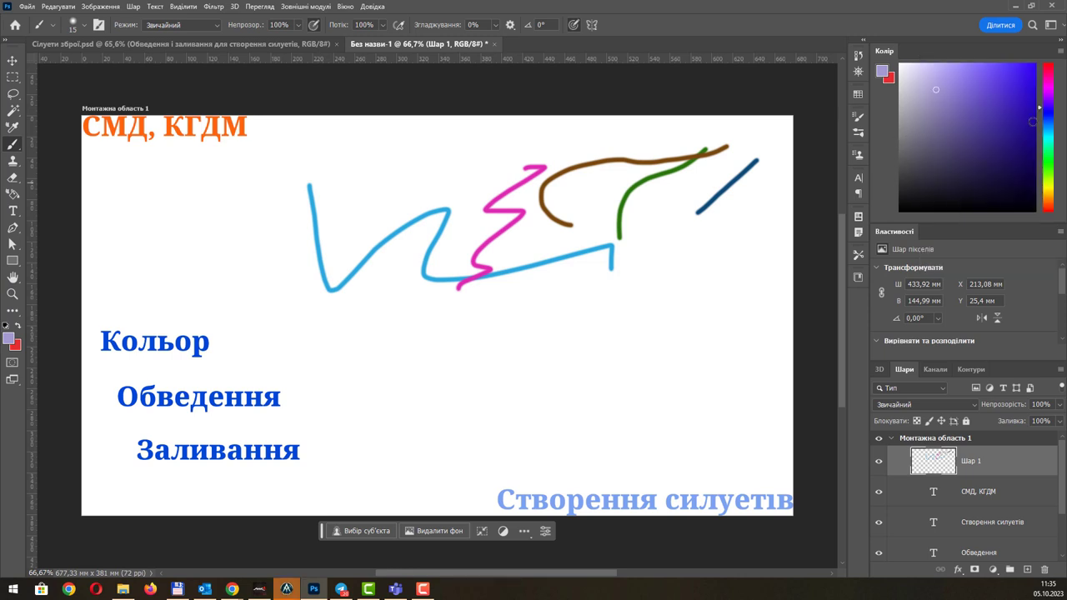
Make the Colour panel shorter and bring up the Window menu.
left_click(1048, 99)
left_click_drag(970, 221, 972, 184)
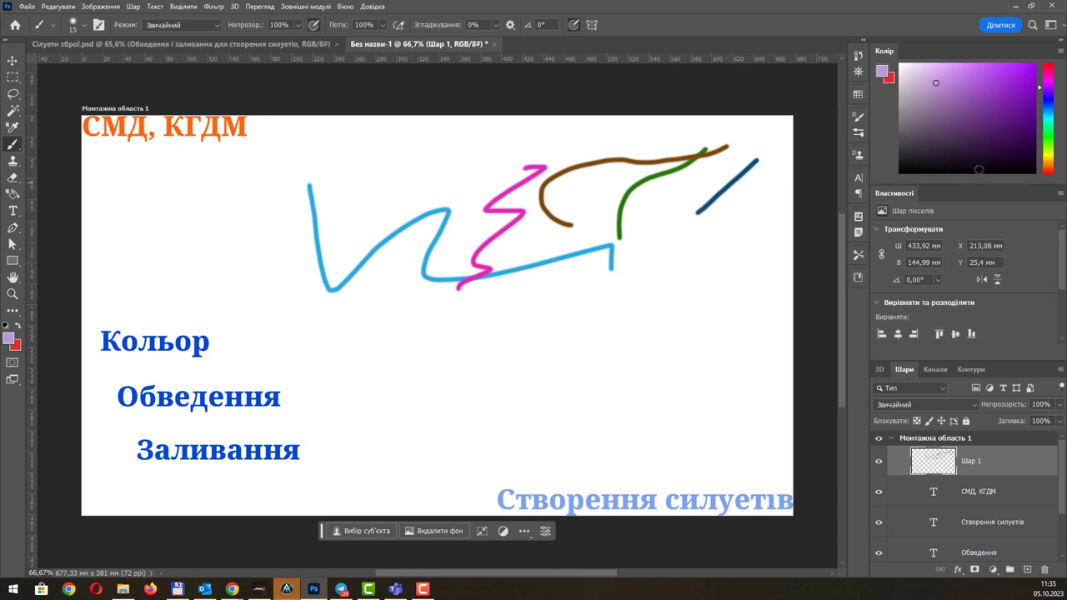
left_click(1059, 52)
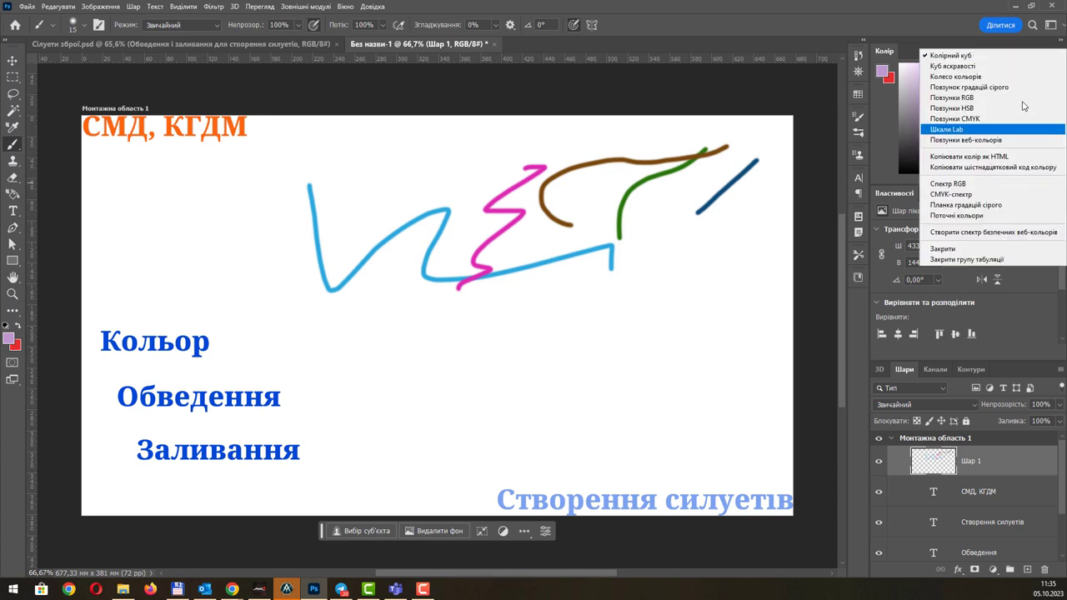
left_click(340, 8)
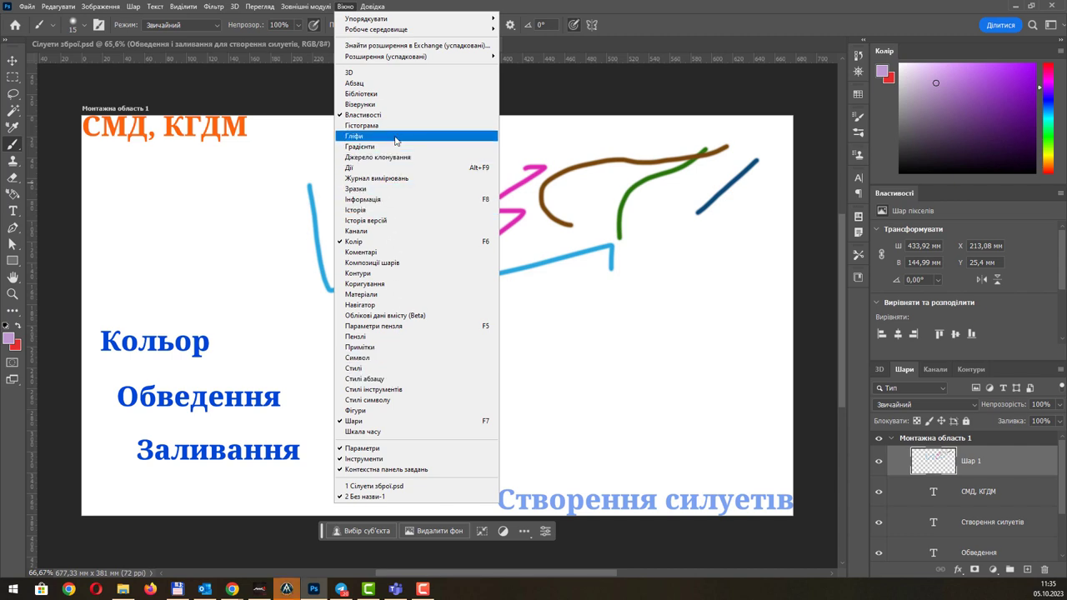
Open the Swatches panel and dock it beside the Colour panel.
left_click(388, 190)
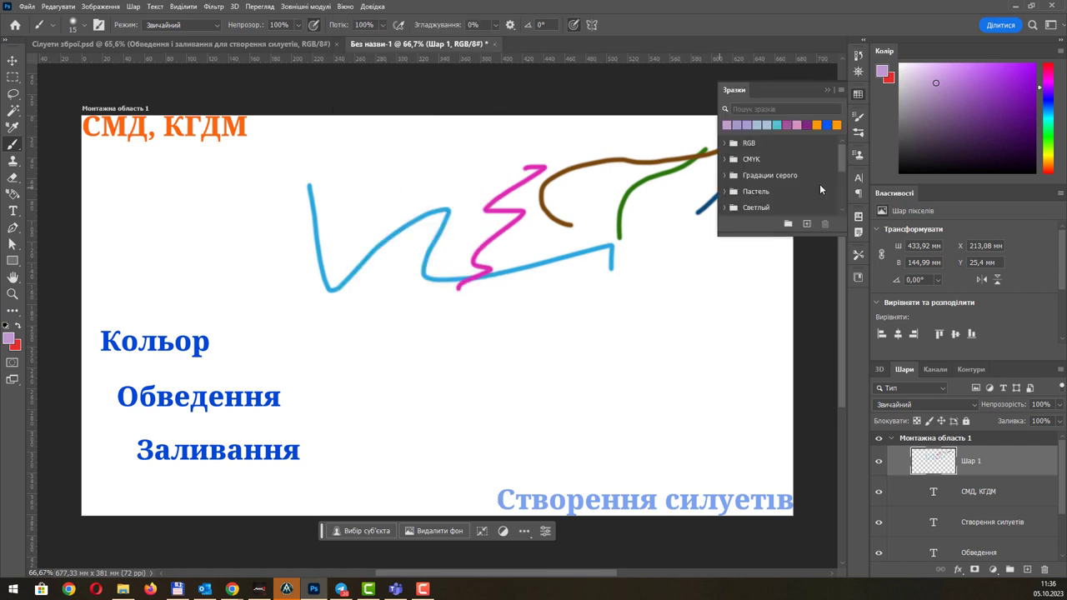
mouse_move(739, 86)
left_mouse_down()
mouse_move(569, 145)
mouse_move(933, 56)
left_mouse_up()
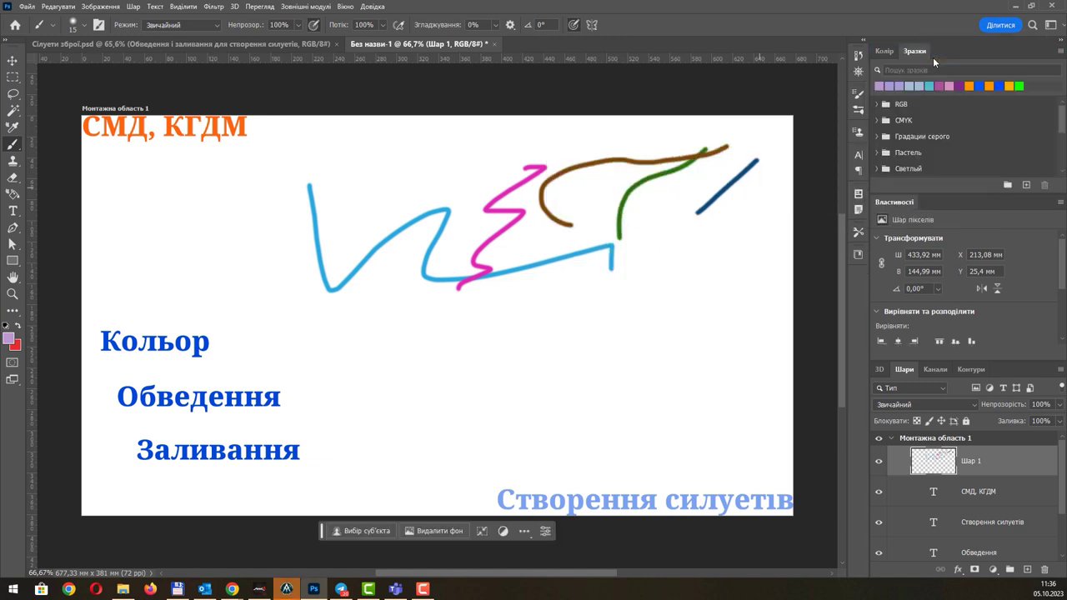
left_click(883, 51)
left_click(916, 51)
Expand the RGB, CMYK and Пастель swatch groups and browse through them.
left_click(876, 104)
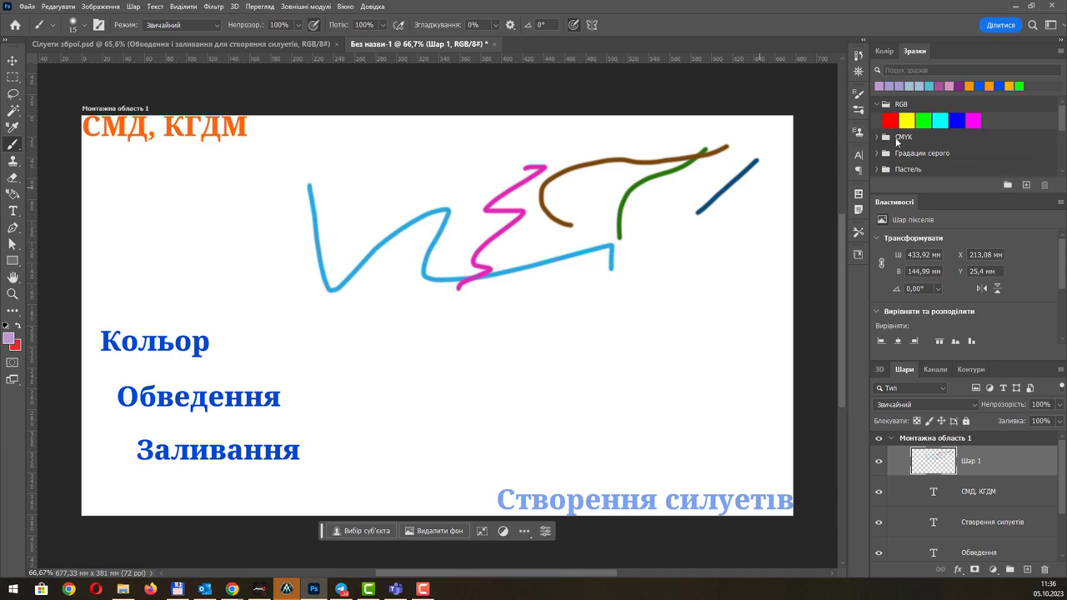
left_click(878, 137)
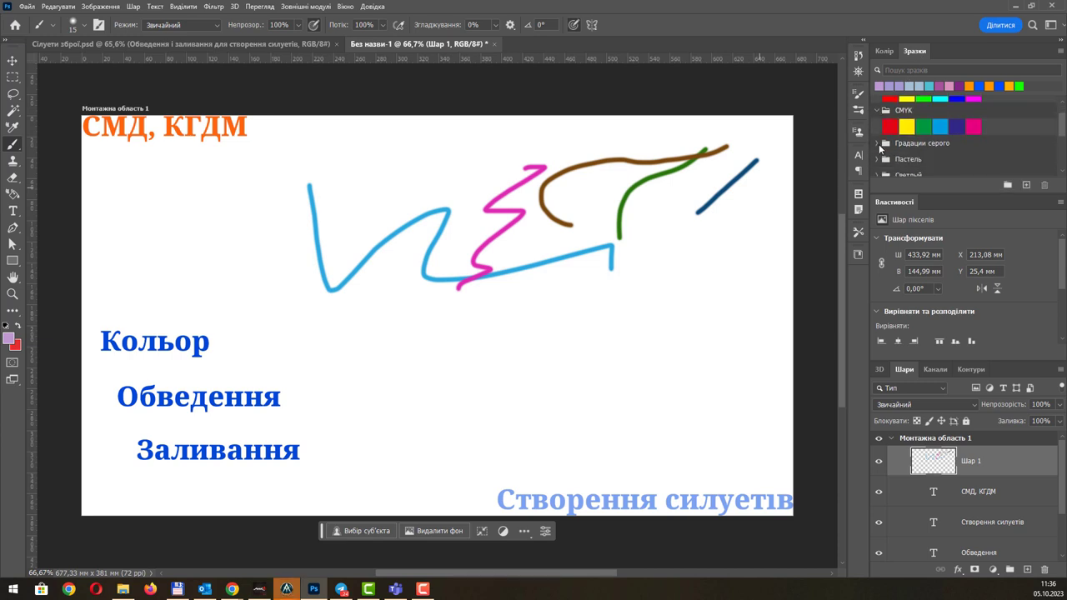
scroll(876, 144, "down", 1)
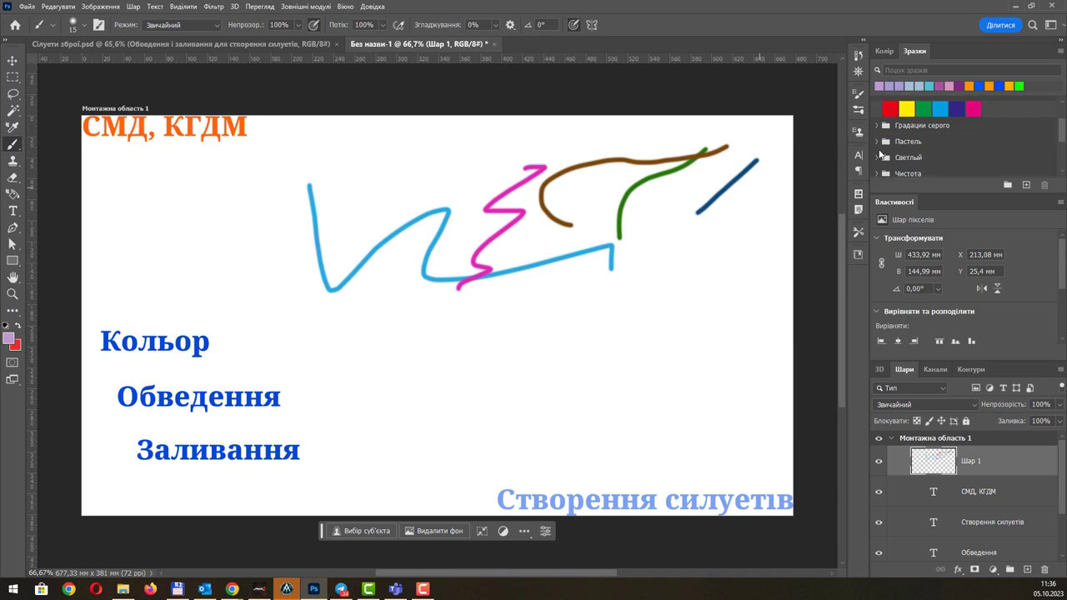
left_click(877, 141)
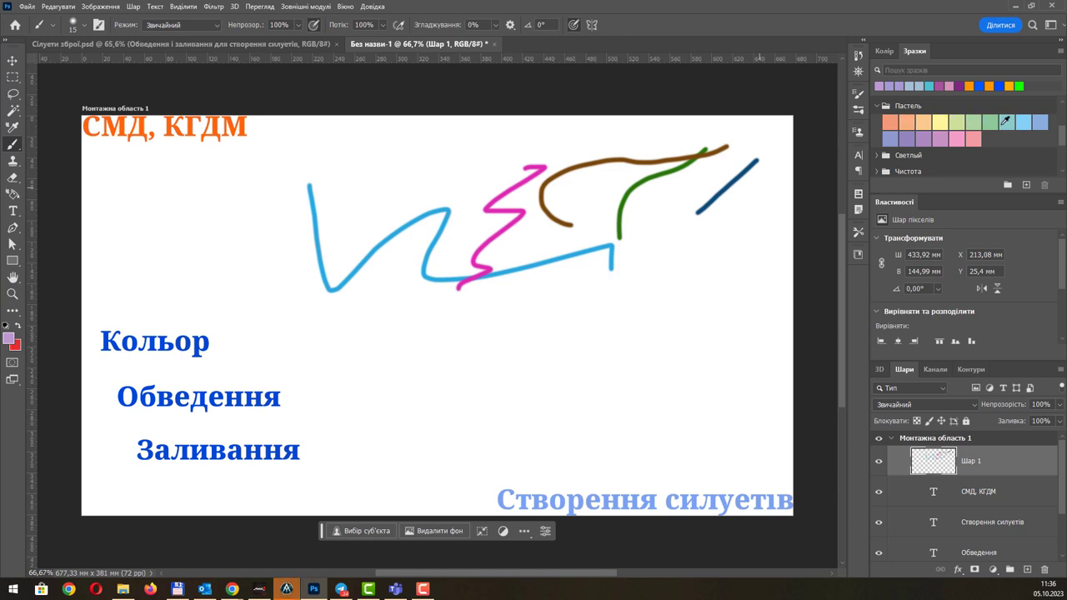
scroll(989, 128, "up", 2)
scroll(989, 127, "up", 1)
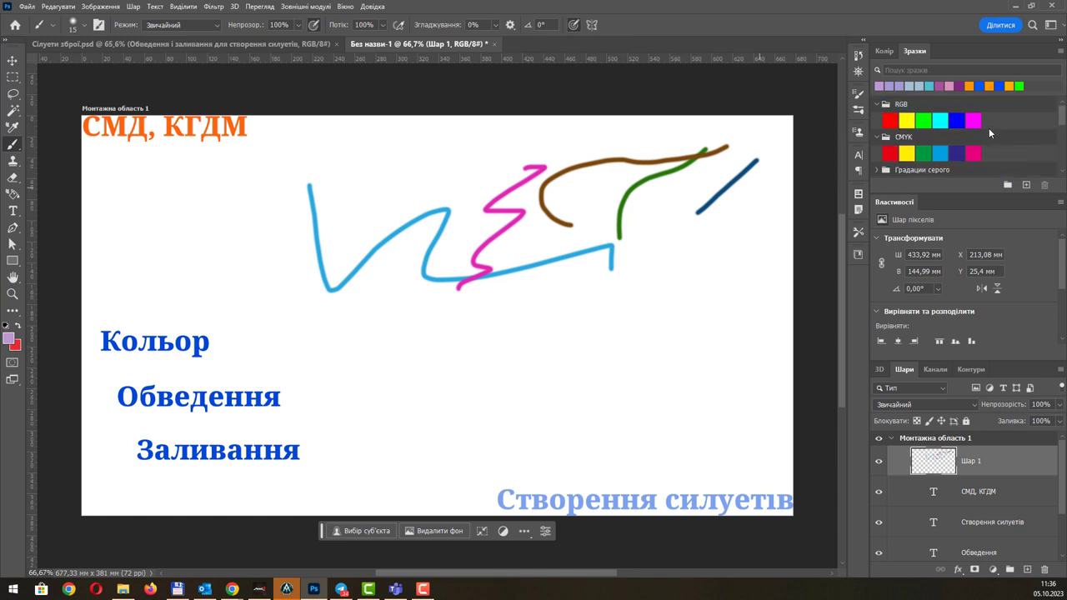
scroll(989, 127, "down", 1)
scroll(989, 129, "down", 2)
scroll(989, 129, "down", 1)
scroll(988, 135, "up", 1)
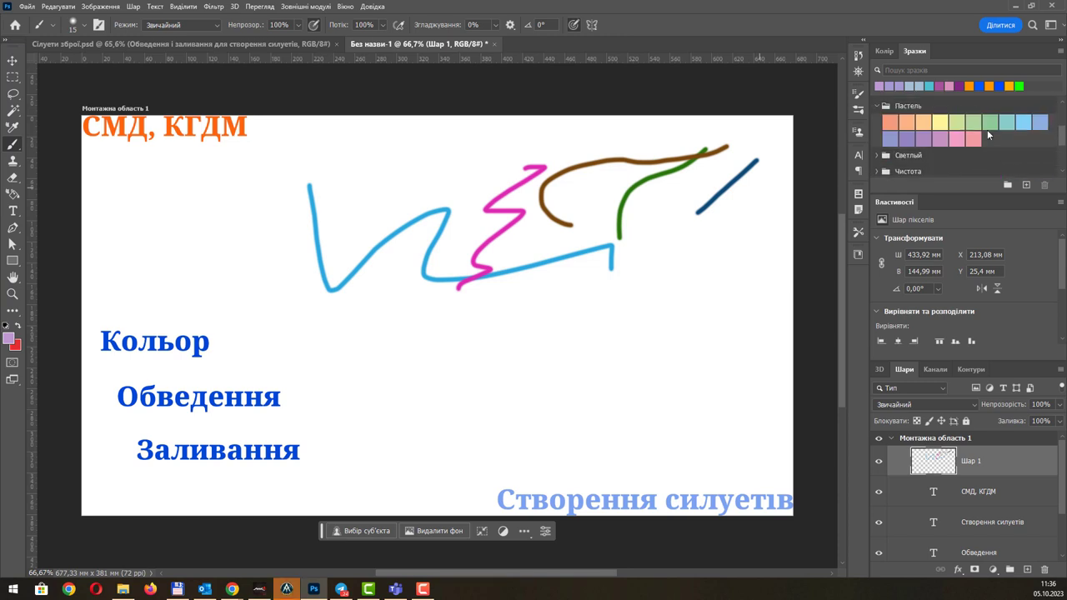
scroll(988, 135, "up", 2)
Save a pink picker colour as swatch 'Мій кольор' and close the Libraries panel.
left_click(9, 340)
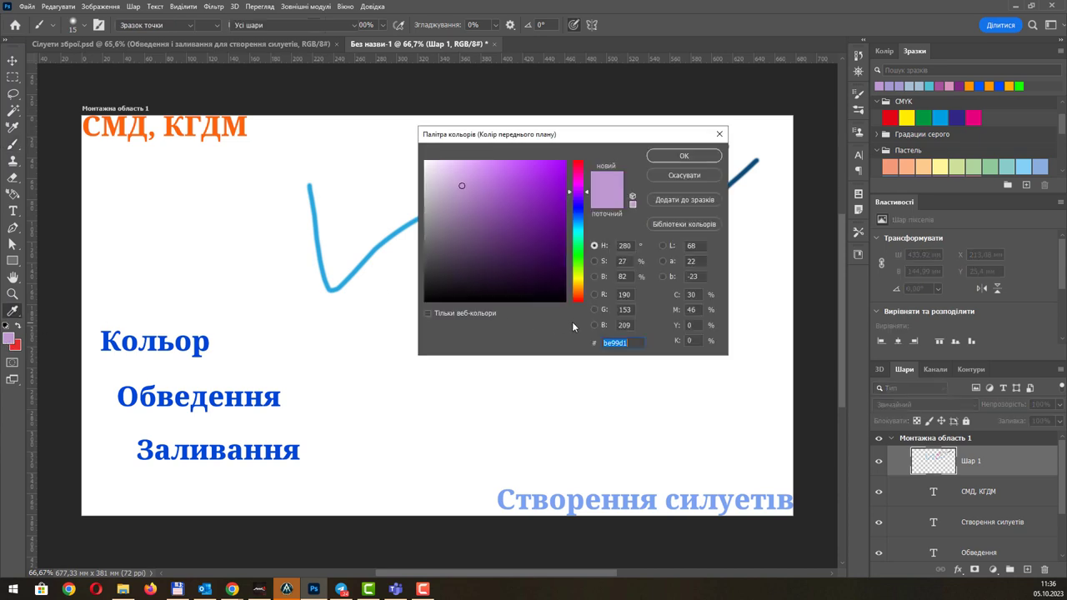
left_click_drag(577, 235, 576, 169)
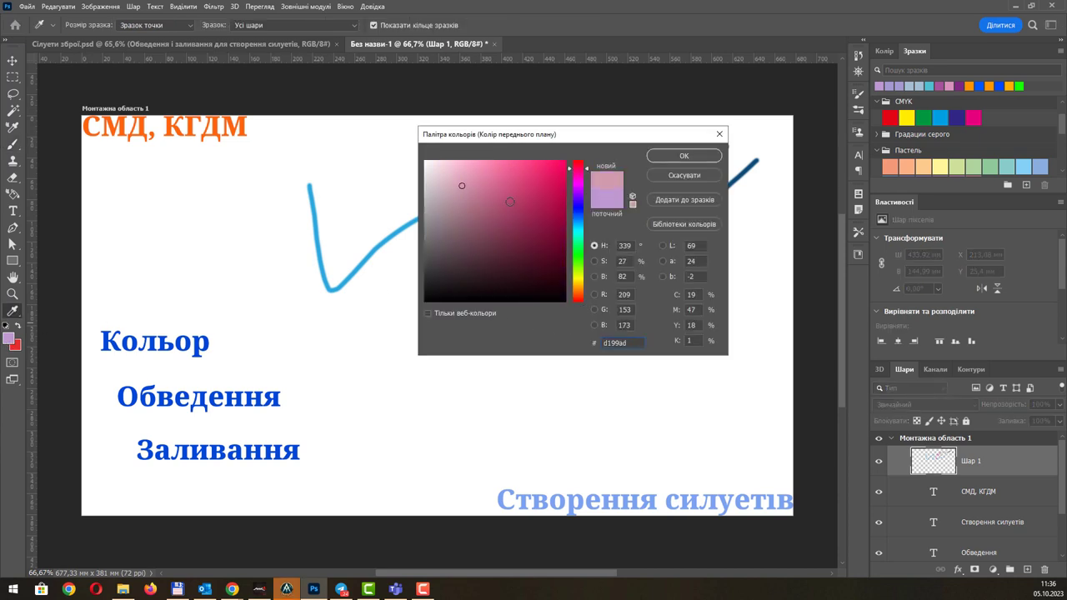
left_click(679, 201)
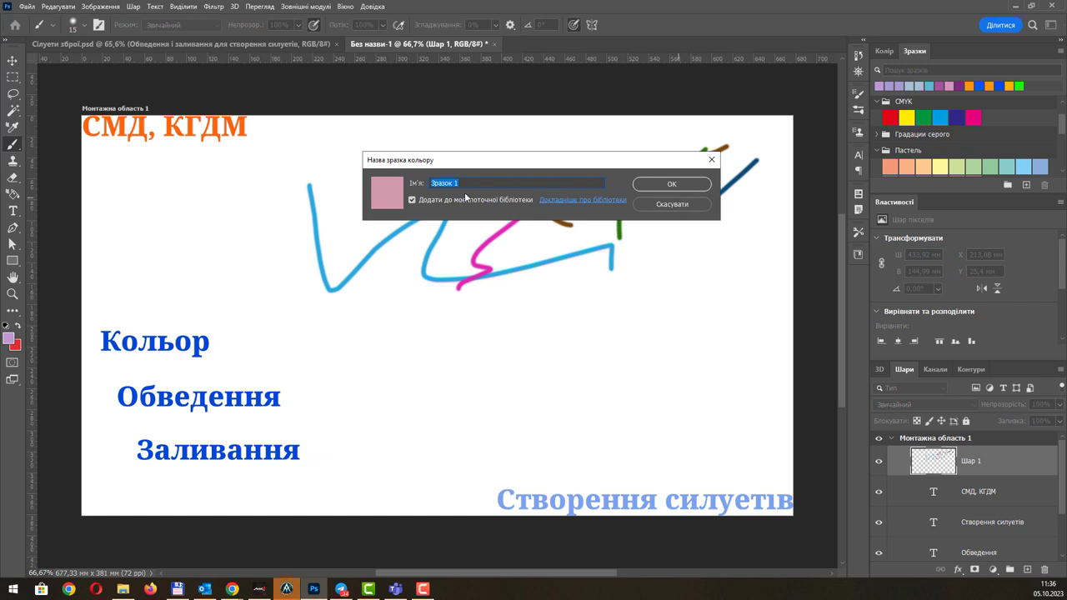
type("Мій ко")
type("льор 0")
key("Return")
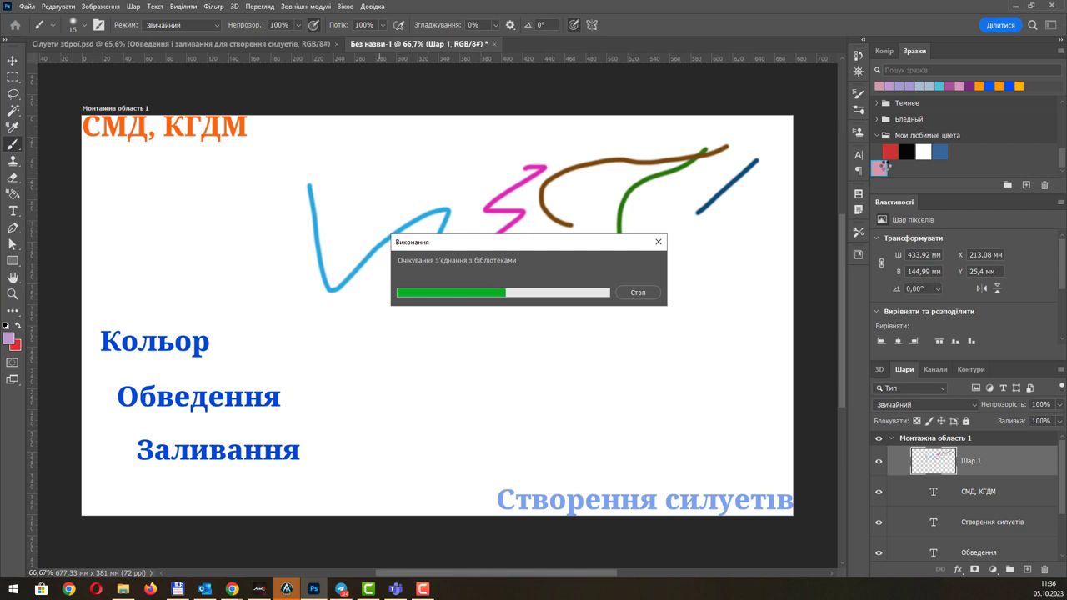
left_click(880, 167)
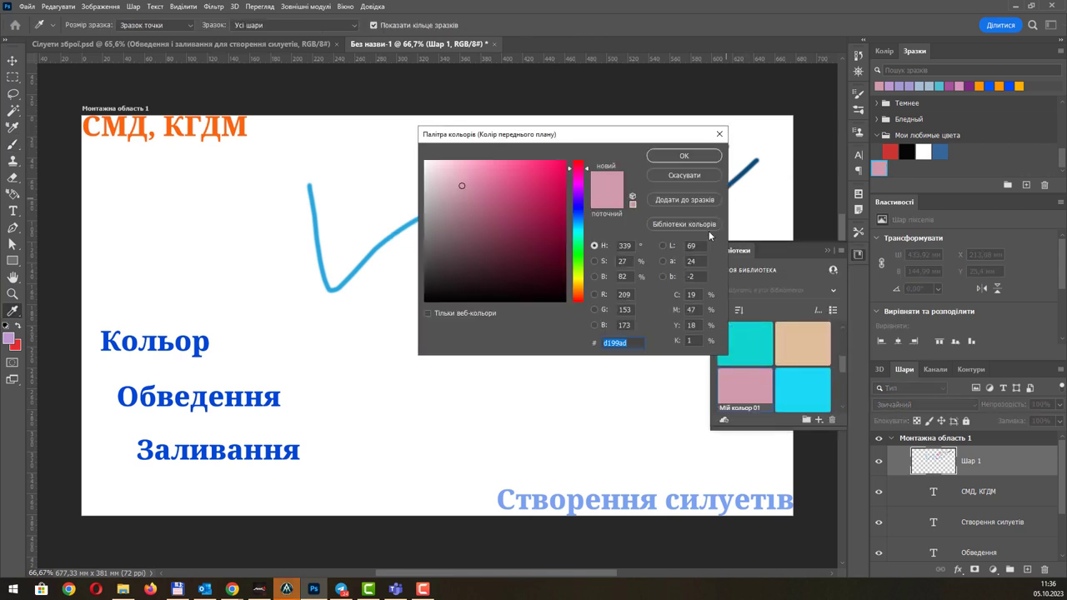
left_click(719, 135)
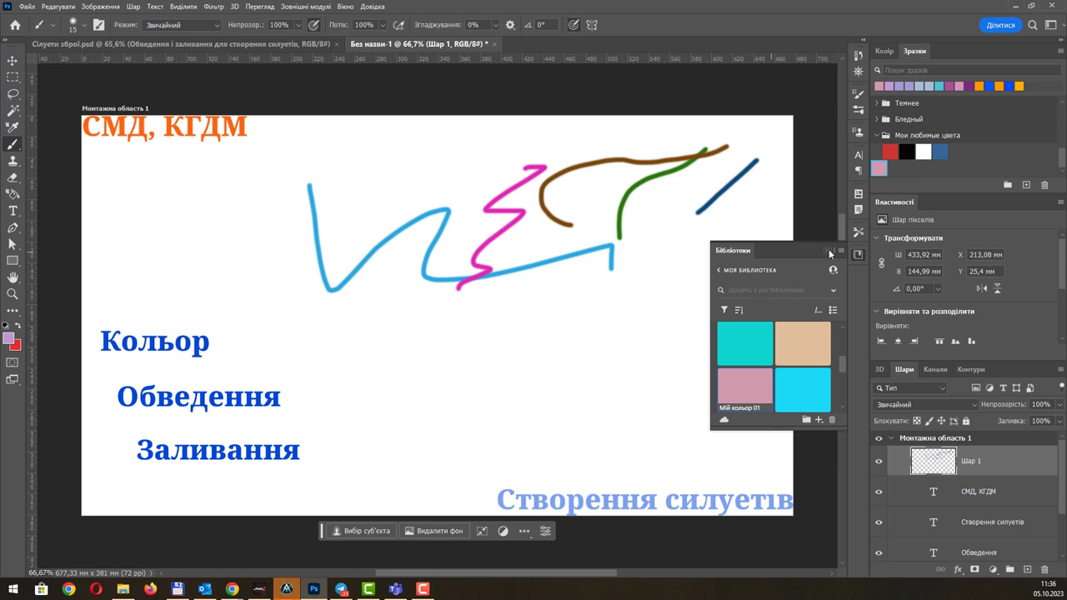
left_click(829, 250)
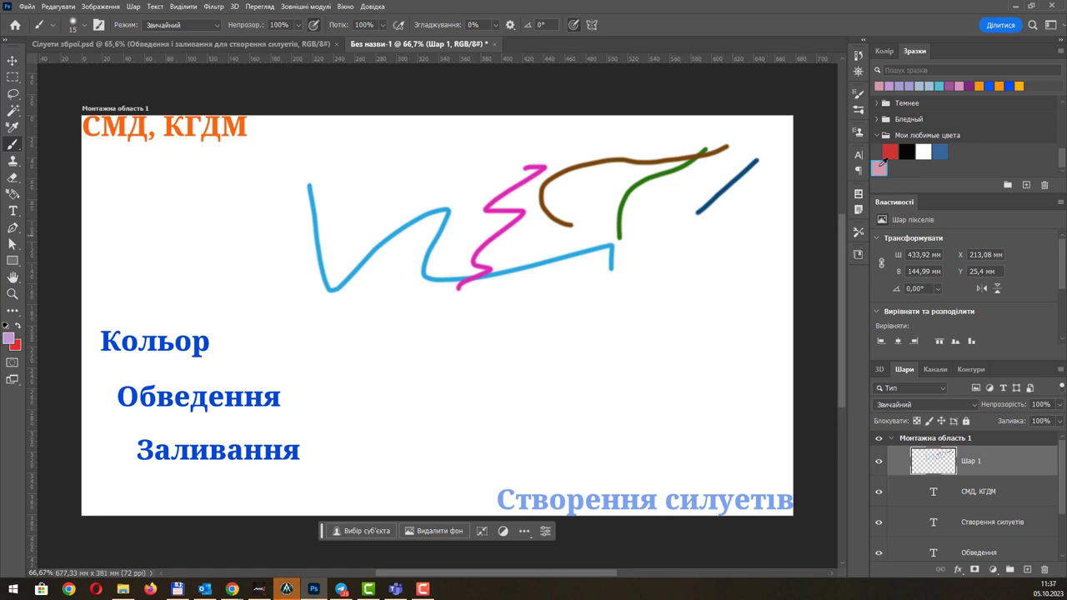
Save bright green 2cc813 as swatch 'Мій кольор 02' and keep it as foreground.
left_click(10, 339)
left_click(578, 257)
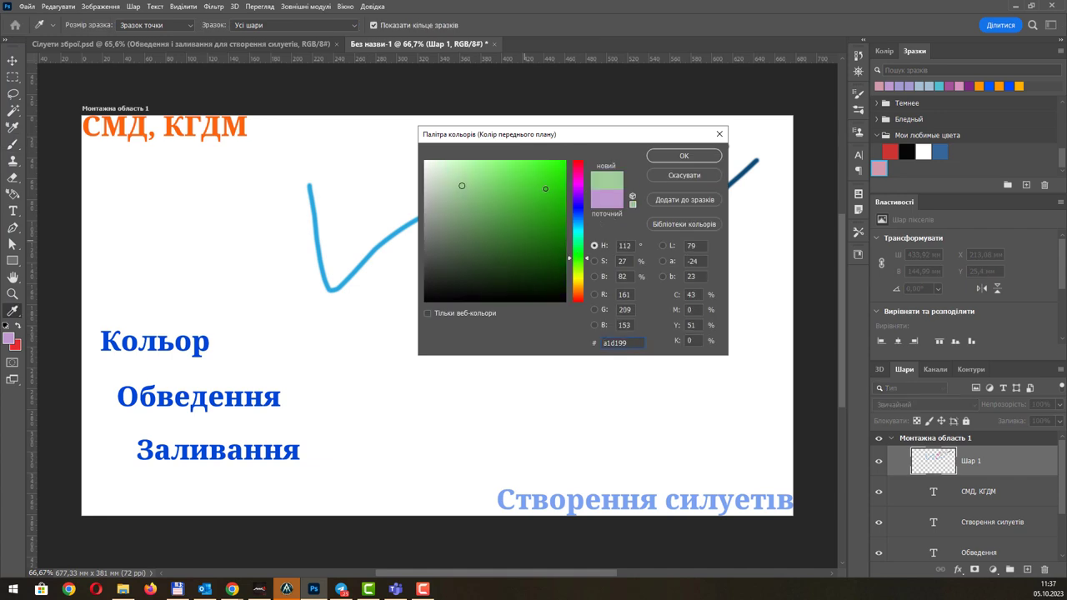
left_click(552, 191)
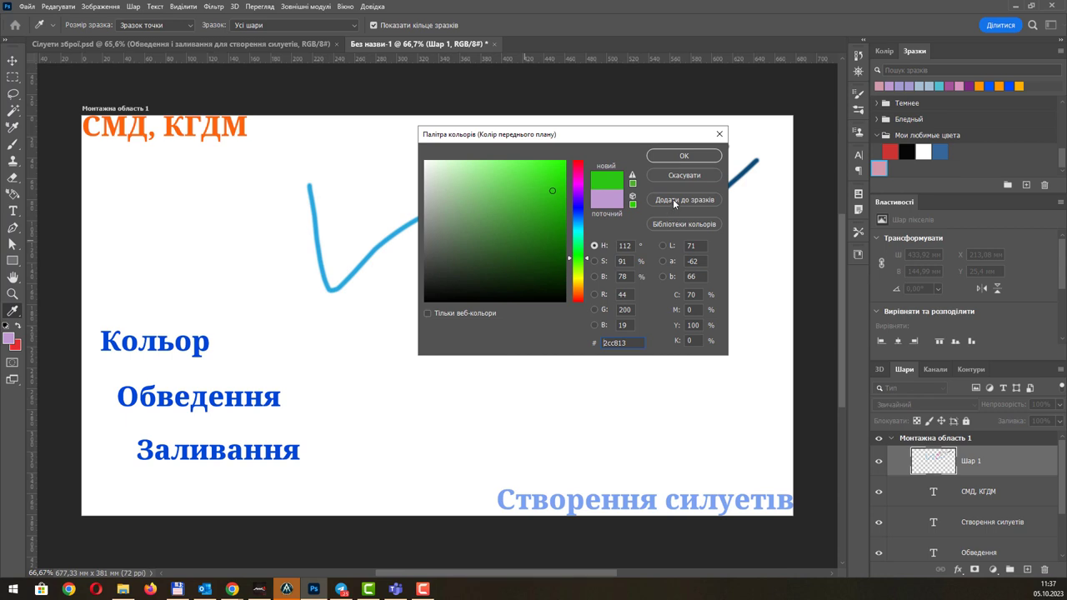
left_click(673, 199)
type("Мій кольор 02")
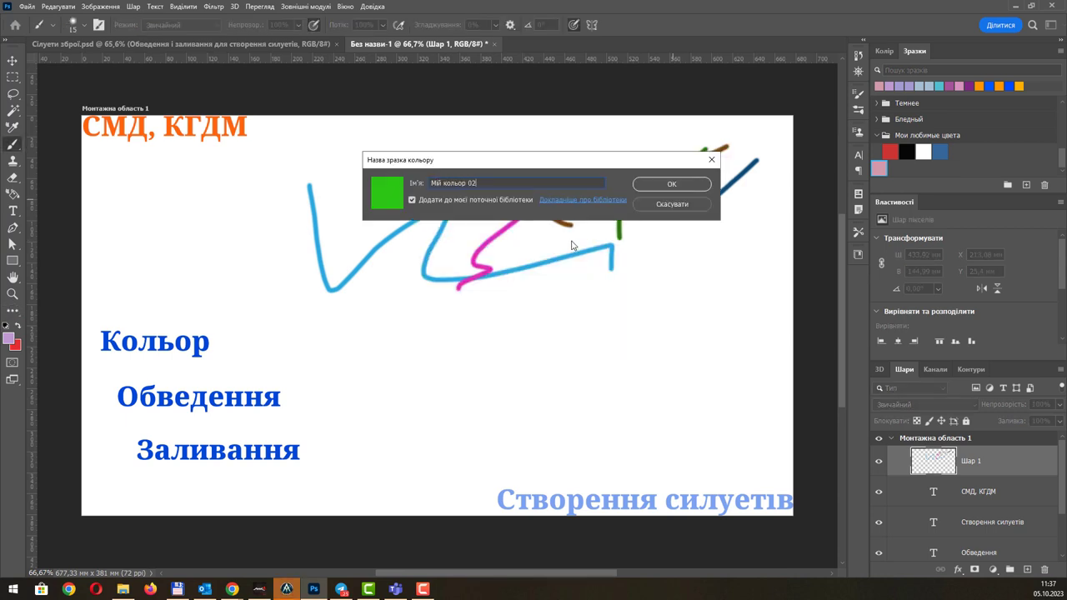
key("Return")
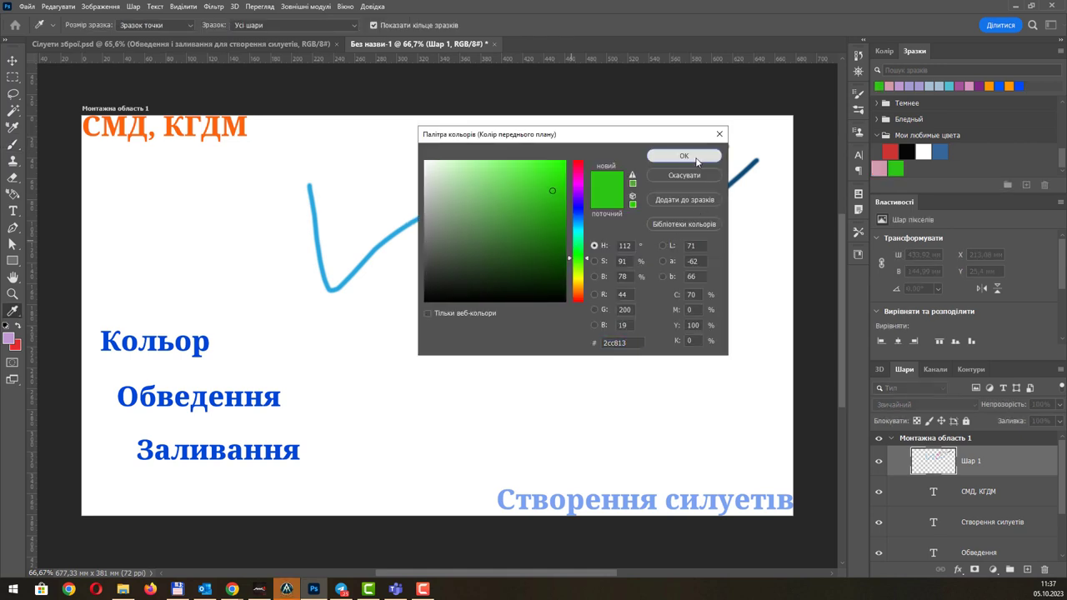
left_click(683, 156)
Test-paint pink and green strokes, then clear everything on Шар 1.
left_click(879, 167)
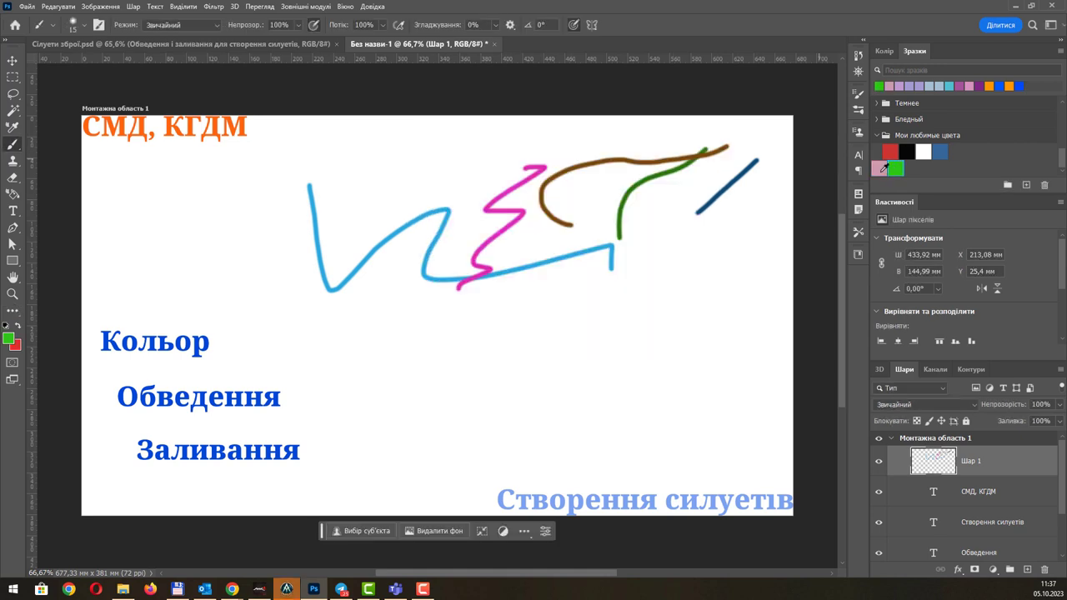
left_click_drag(697, 222, 698, 238)
left_click_drag(696, 292, 694, 310)
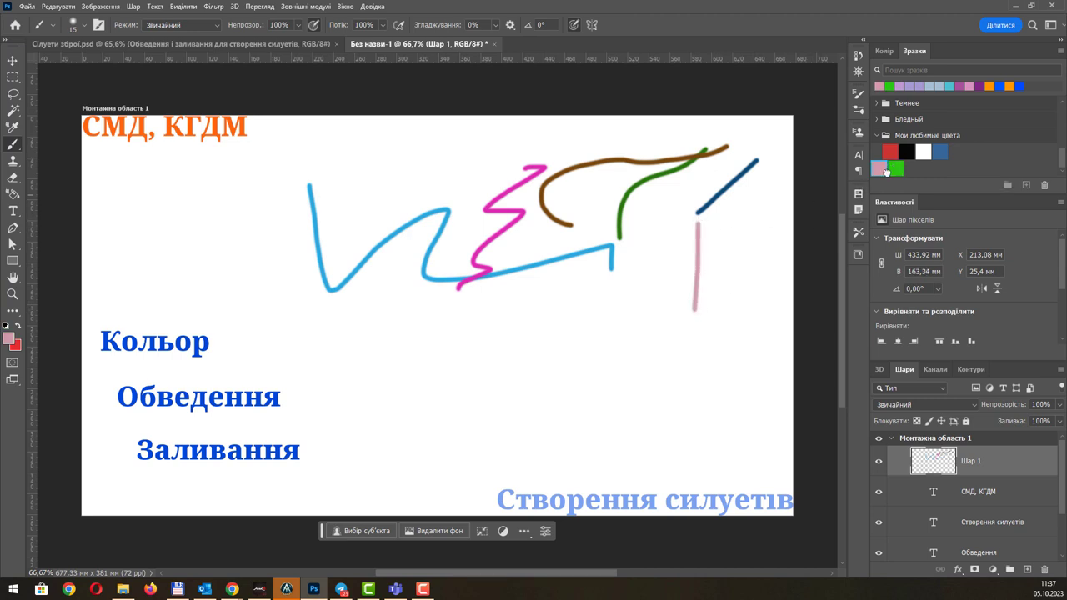
left_click(895, 168)
left_click_drag(713, 222, 715, 307)
key("ctrl+a")
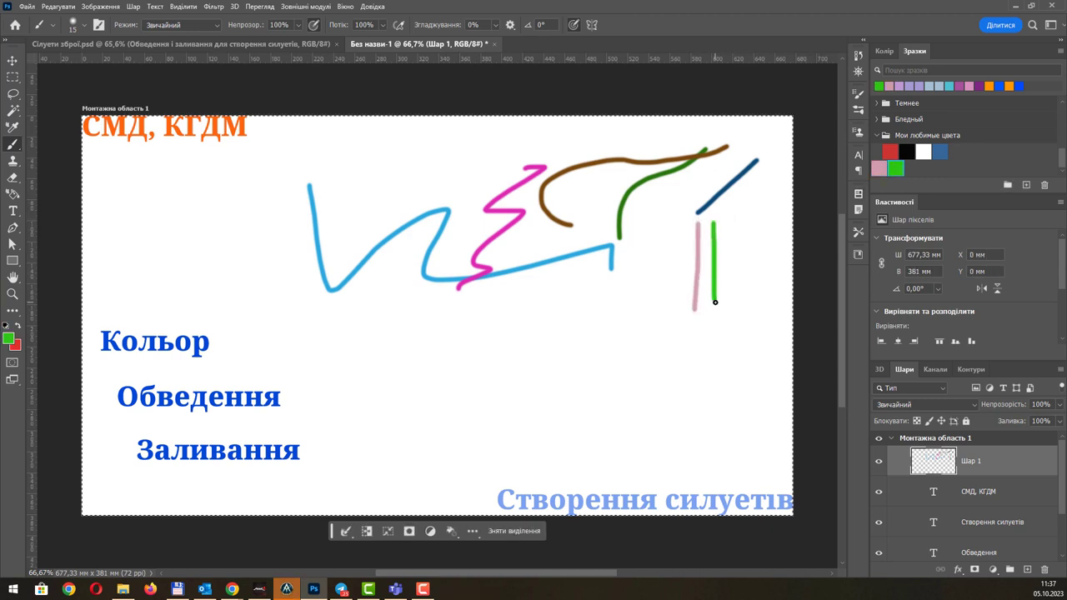
key("Delete")
key("ctrl+d")
Paint slanted diagonal strokes in the saved pink swatch colour.
left_click(878, 169)
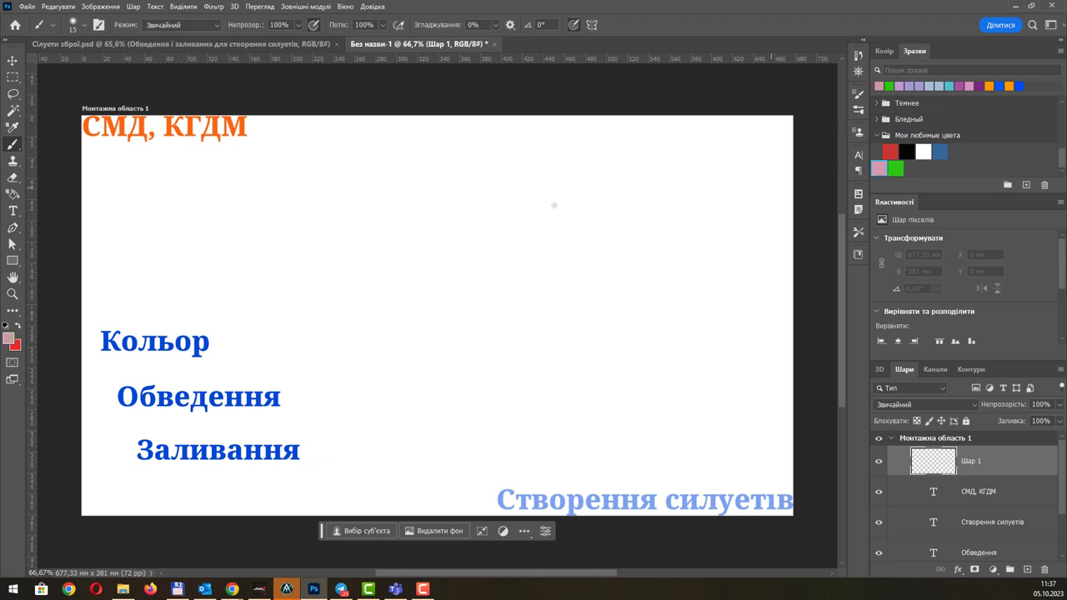
left_click_drag(557, 158, 490, 245)
left_click_drag(600, 177, 528, 247)
left_click_drag(613, 196, 544, 267)
left_click_drag(623, 198, 590, 241)
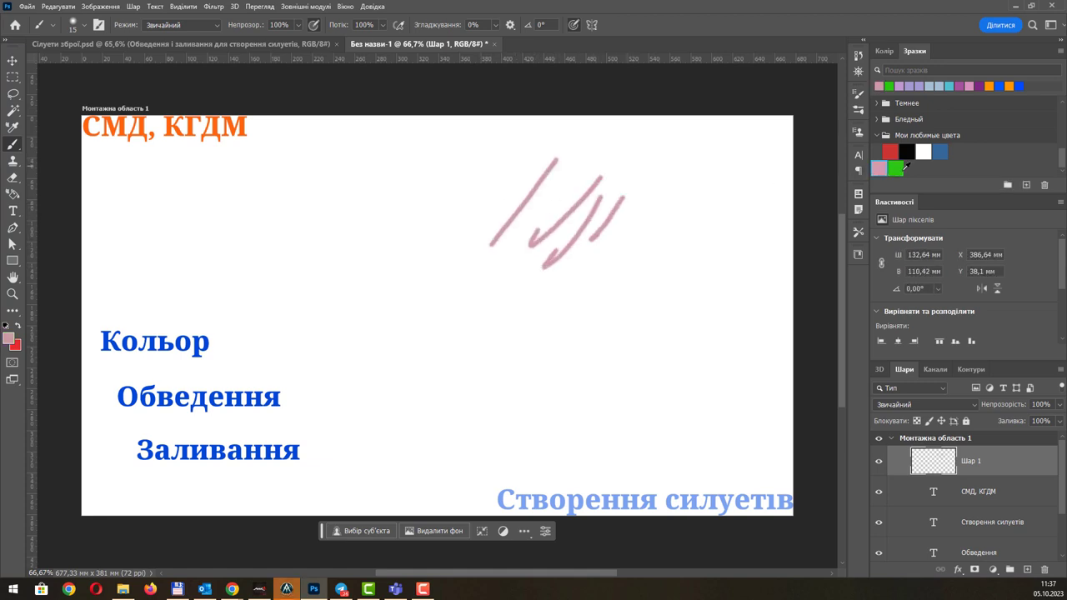
Paint four slanted green strokes over the pink ones.
left_click(895, 169)
left_click_drag(581, 175, 479, 255)
left_click_drag(610, 162, 535, 243)
left_click_drag(584, 205, 530, 264)
left_click_drag(651, 200, 579, 260)
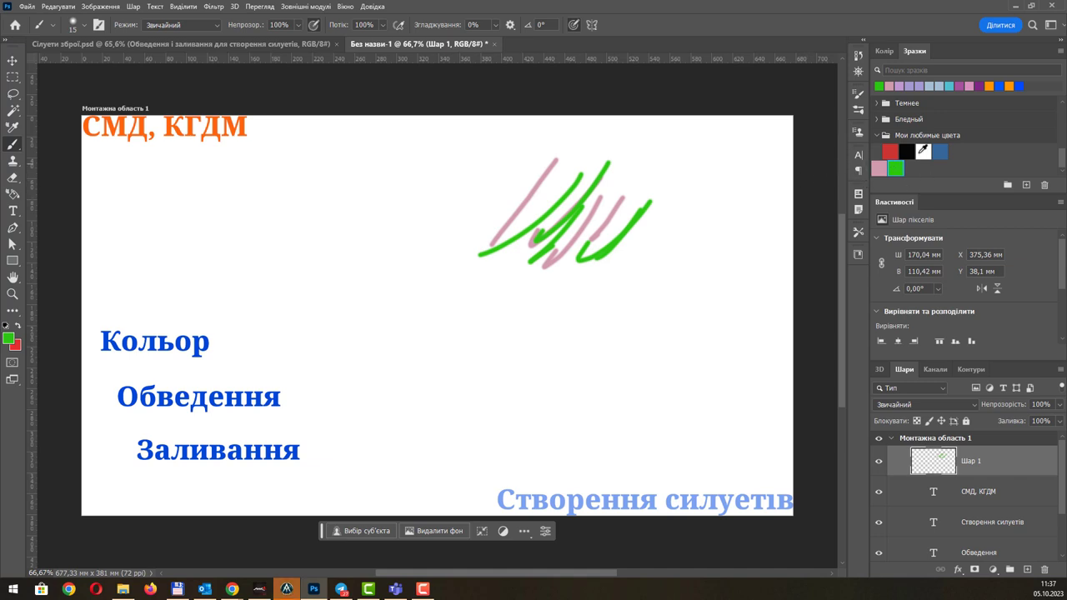
Scroll through the Swatches panel and bring up the Window menu.
scroll(919, 117, "up", 2)
scroll(922, 110, "up", 2)
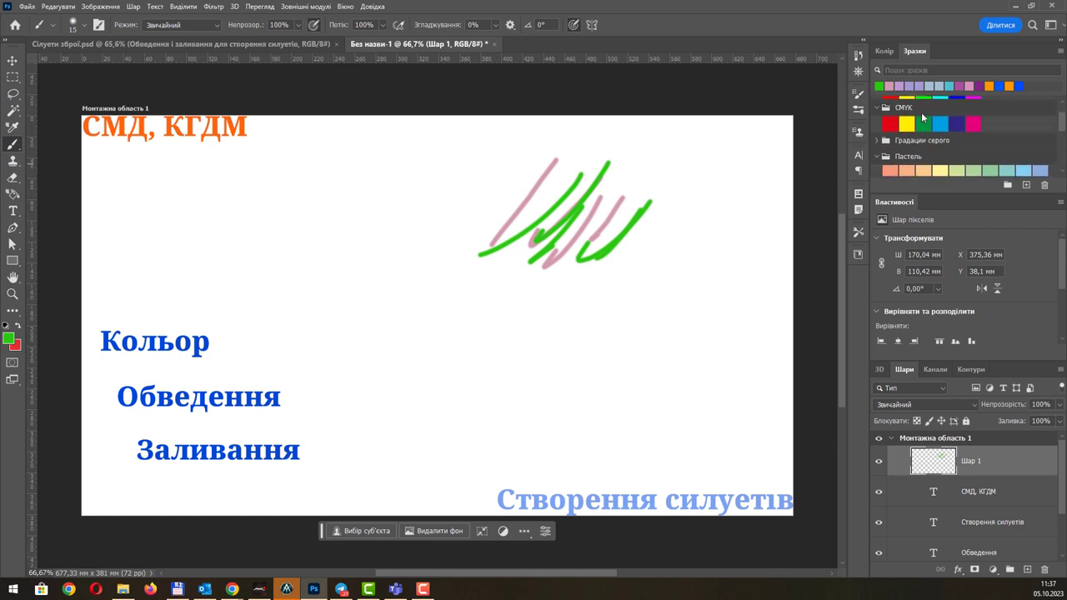
scroll(926, 106, "up", 2)
scroll(901, 117, "down", 2)
scroll(917, 121, "down", 2)
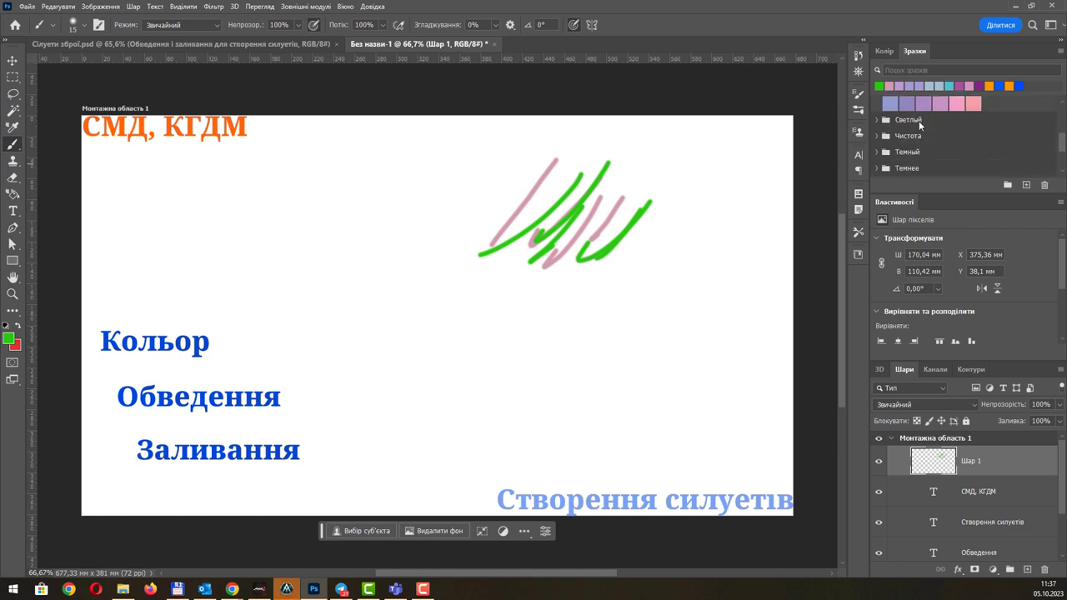
scroll(921, 125, "down", 2)
scroll(920, 125, "down", 1)
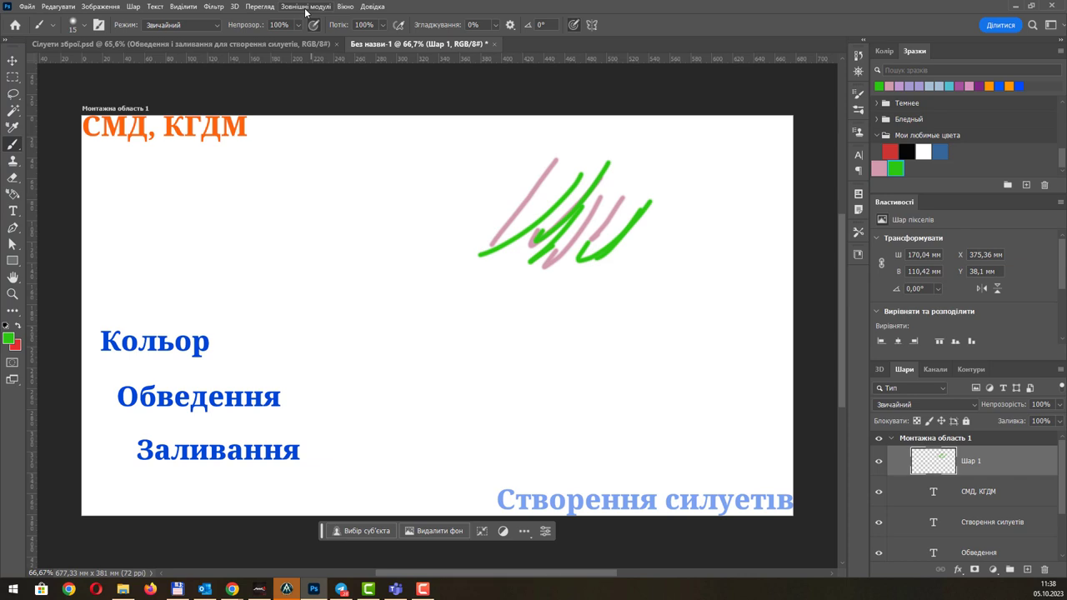
left_click(344, 7)
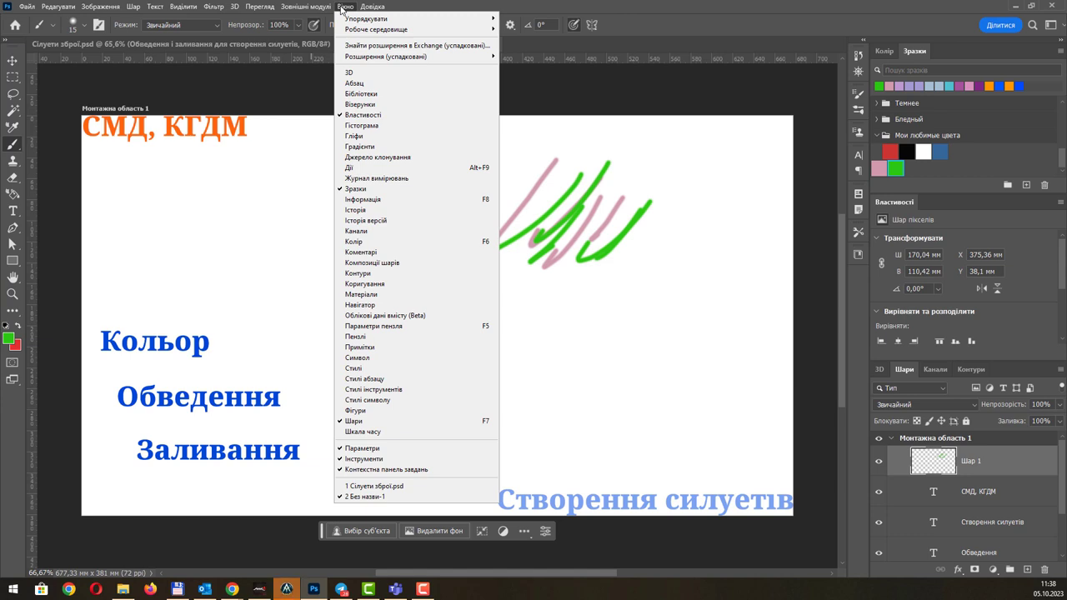
Show the Patterns panel docked in the Swatches group.
left_click(358, 104)
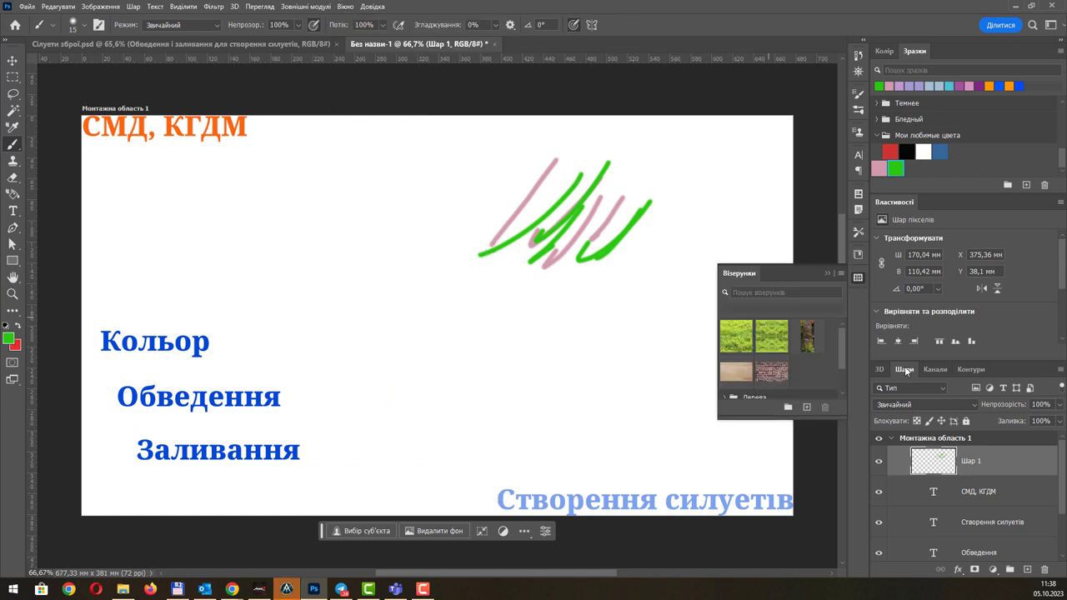
left_click_drag(744, 276, 952, 51)
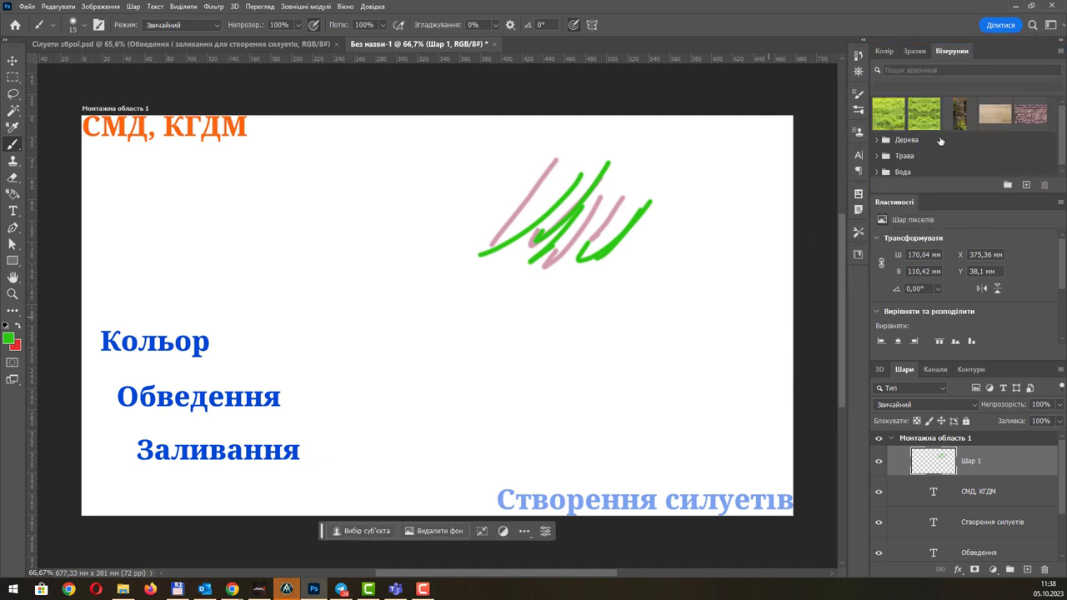
left_click(922, 51)
left_click(946, 50)
scroll(935, 139, "down", 1)
Paint a green zigzag left of the scribble and open the stamp tool group.
mouse_move(438, 177)
left_mouse_down()
mouse_move(420, 233)
mouse_move(457, 209)
mouse_move(472, 227)
left_mouse_up()
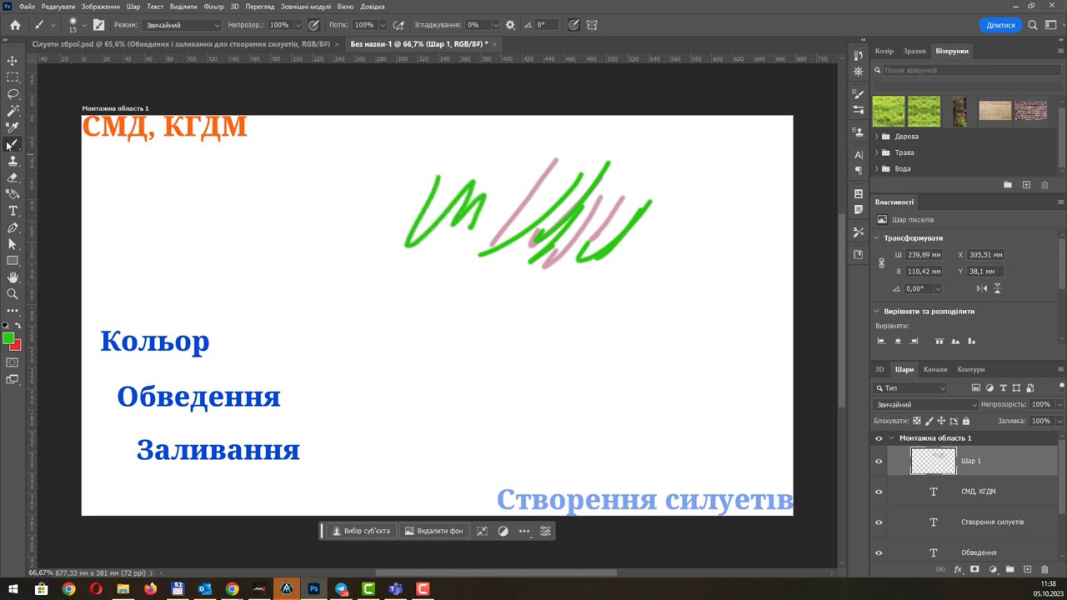
left_click(11, 160)
right_click(12, 161)
Try the Pattern Stamp with grass and brick patterns, then undo the brick fill.
left_click(50, 173)
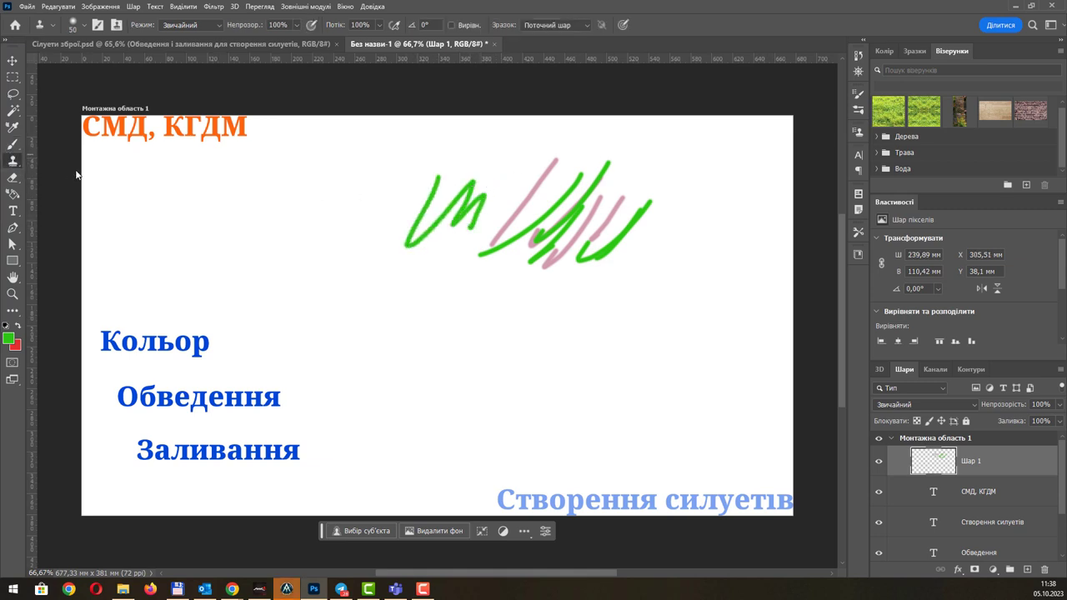
left_click_drag(352, 166, 457, 187)
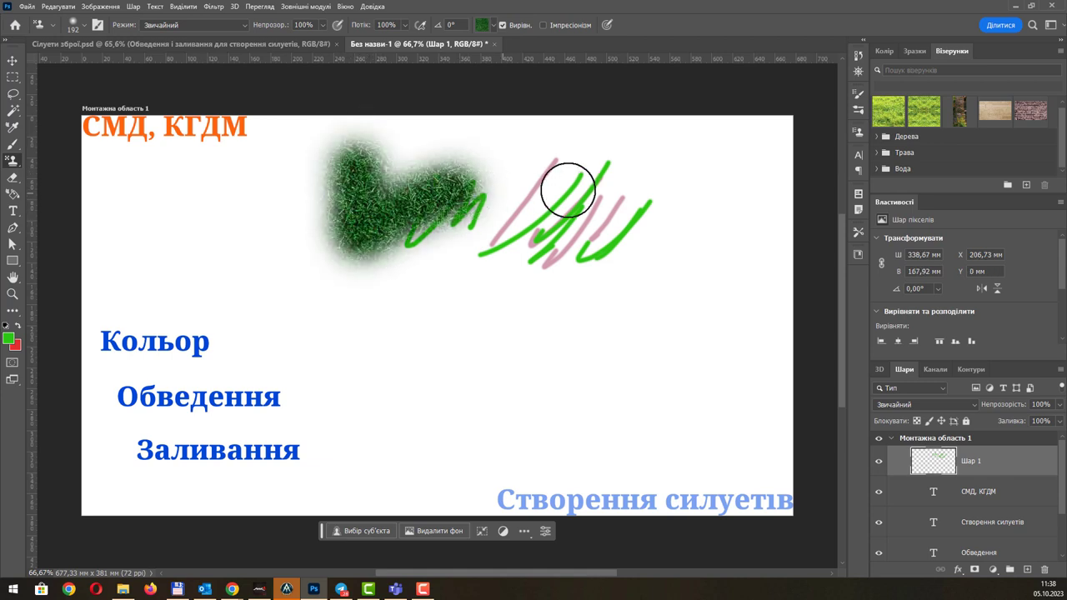
left_click(483, 25)
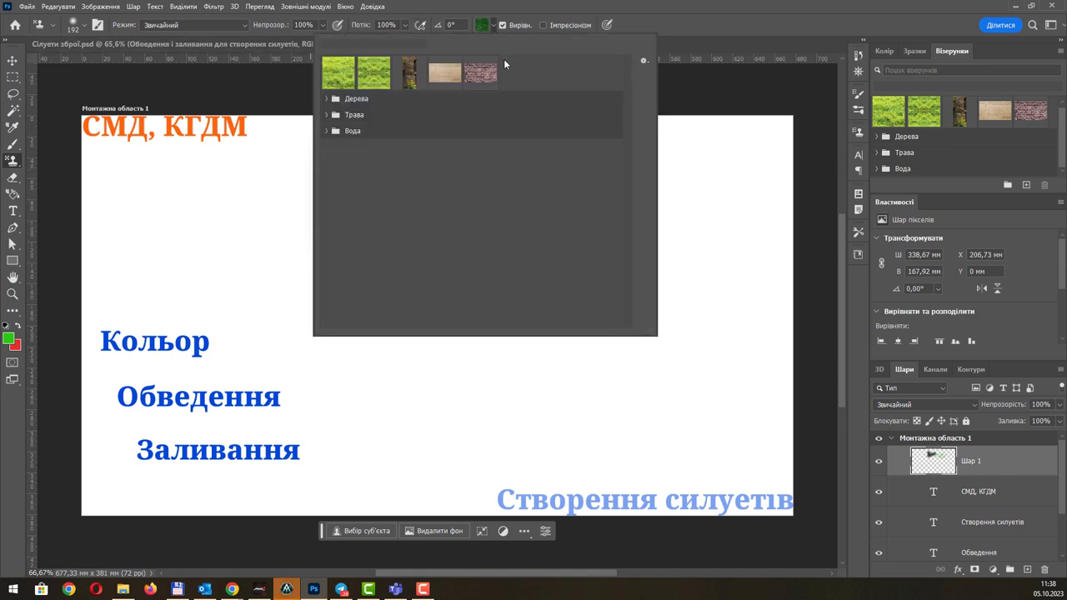
left_click_drag(477, 82, 649, 288)
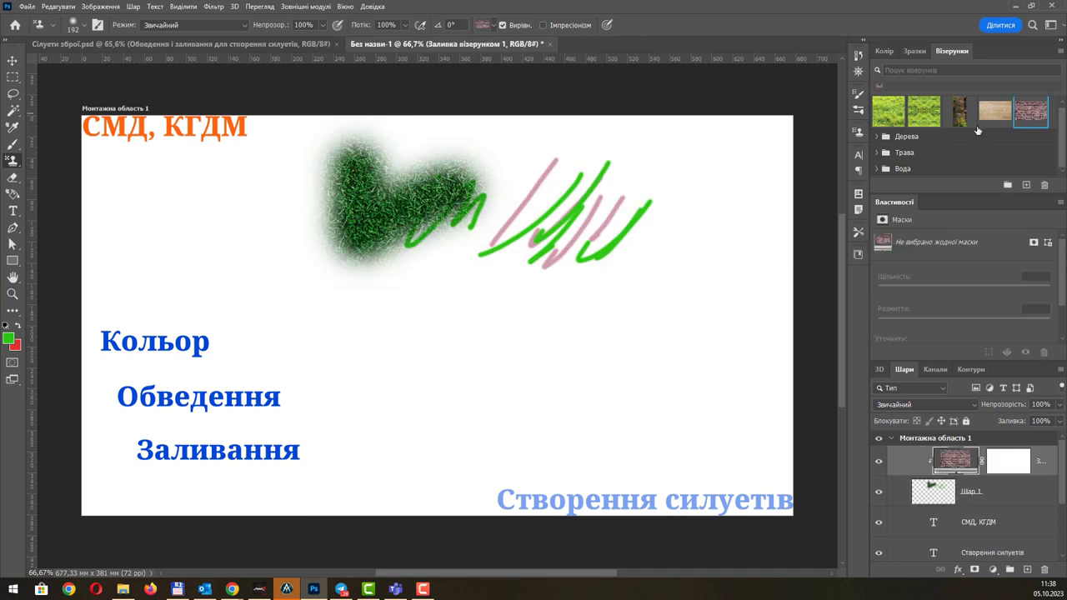
left_click(650, 288)
left_click(479, 227)
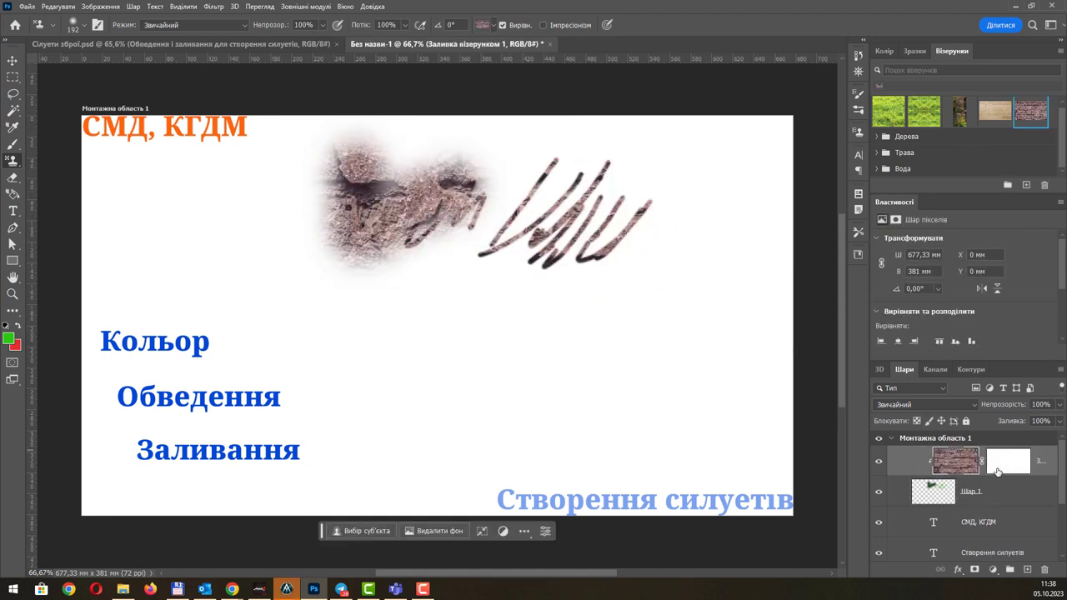
key("ctrl+z")
key("ctrl+z")
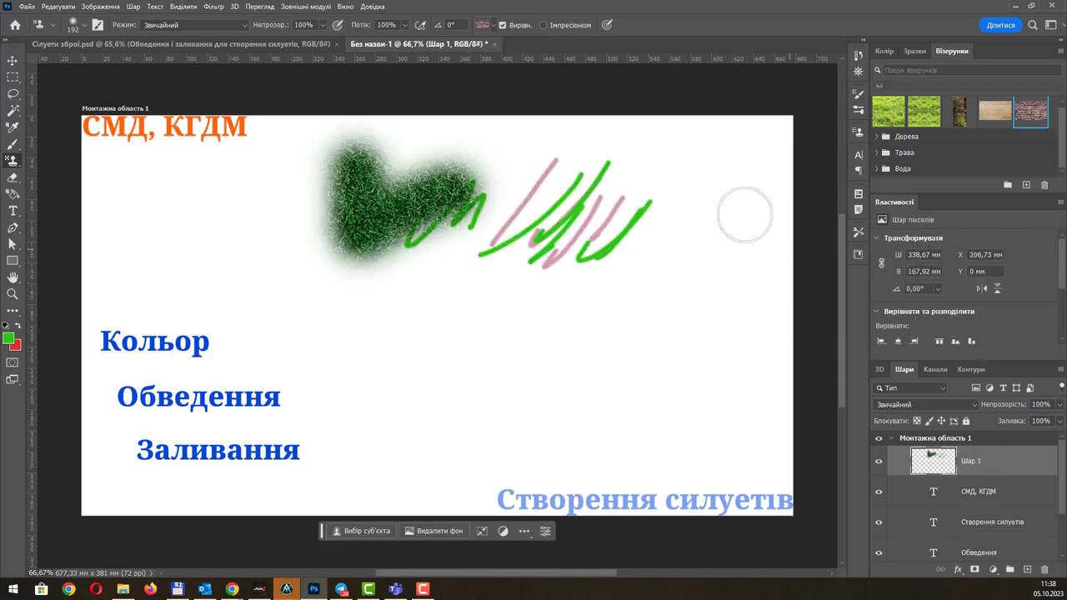
Undo a stone-textured stroke and switch to Clone Stamp sampling the current layer.
mouse_move(711, 160)
left_mouse_down()
mouse_move(648, 262)
mouse_move(543, 262)
mouse_move(219, 191)
mouse_move(67, 200)
left_mouse_up()
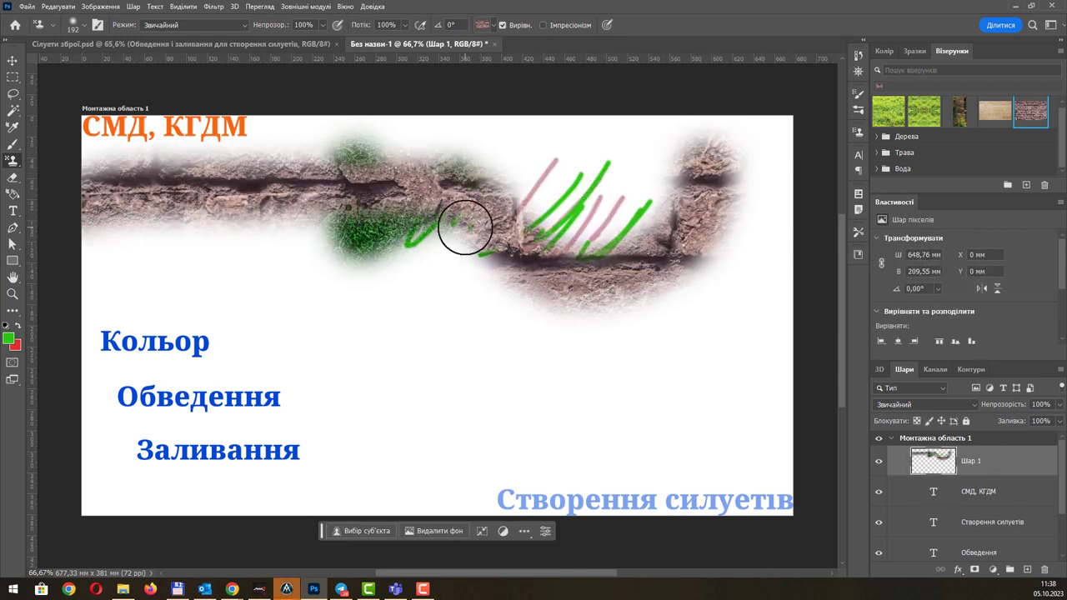
key("ctrl+z")
key("ctrl+z")
key("ctrl+z")
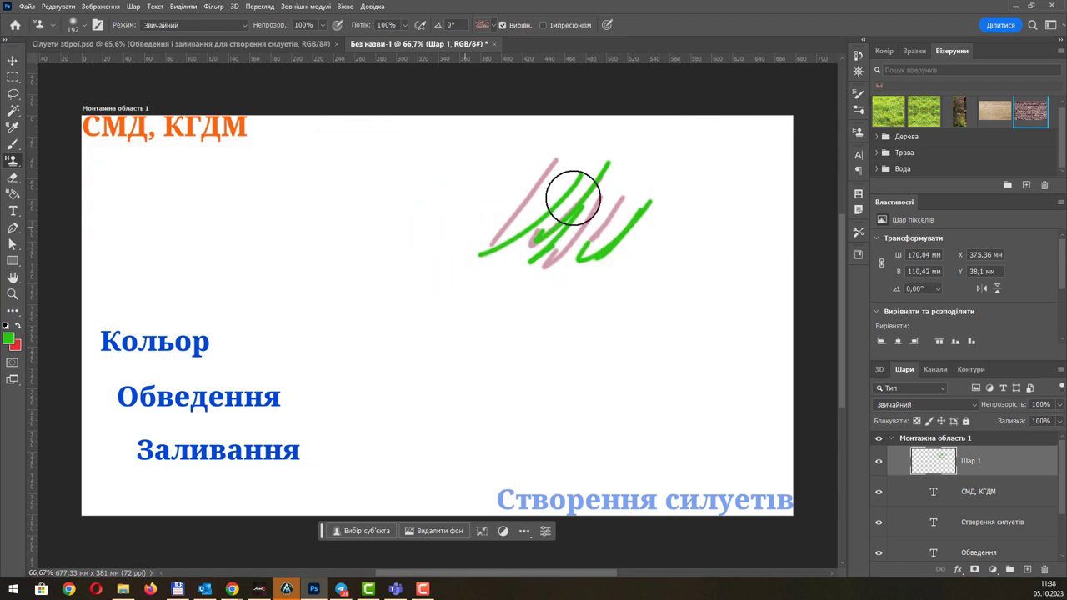
right_click(11, 161)
left_click(66, 159)
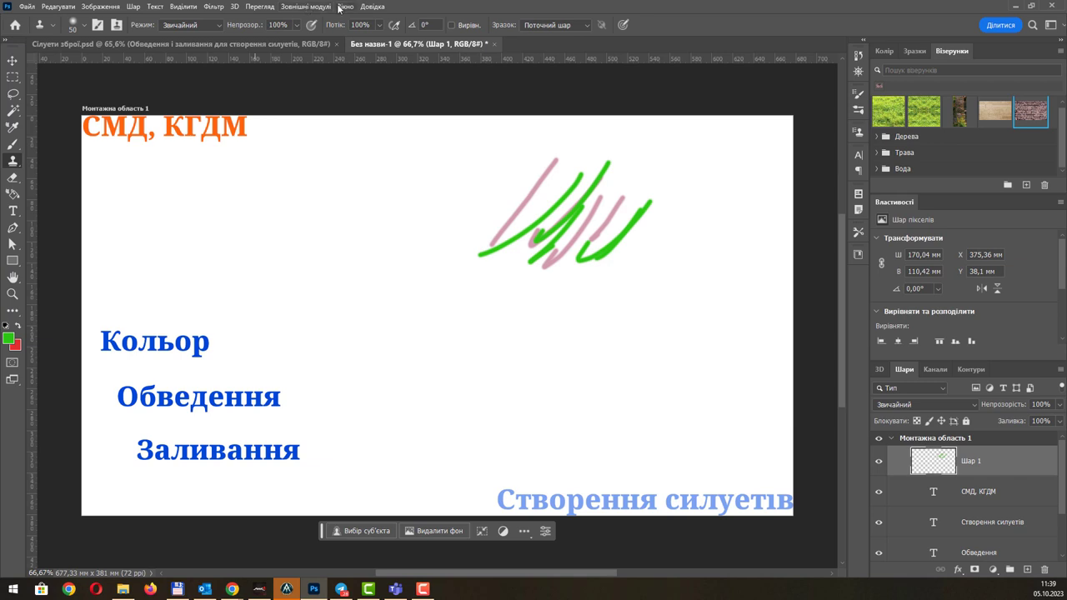
Wipe the pink and green scribbles off Шар 1, then pick the Lasso tool.
left_click(340, 7)
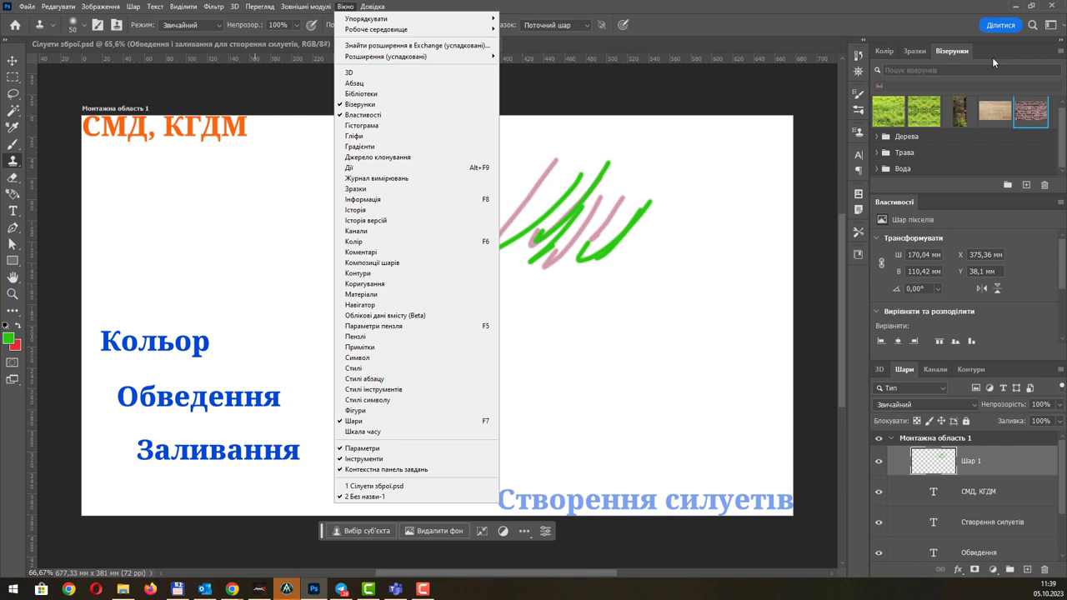
left_click(992, 56)
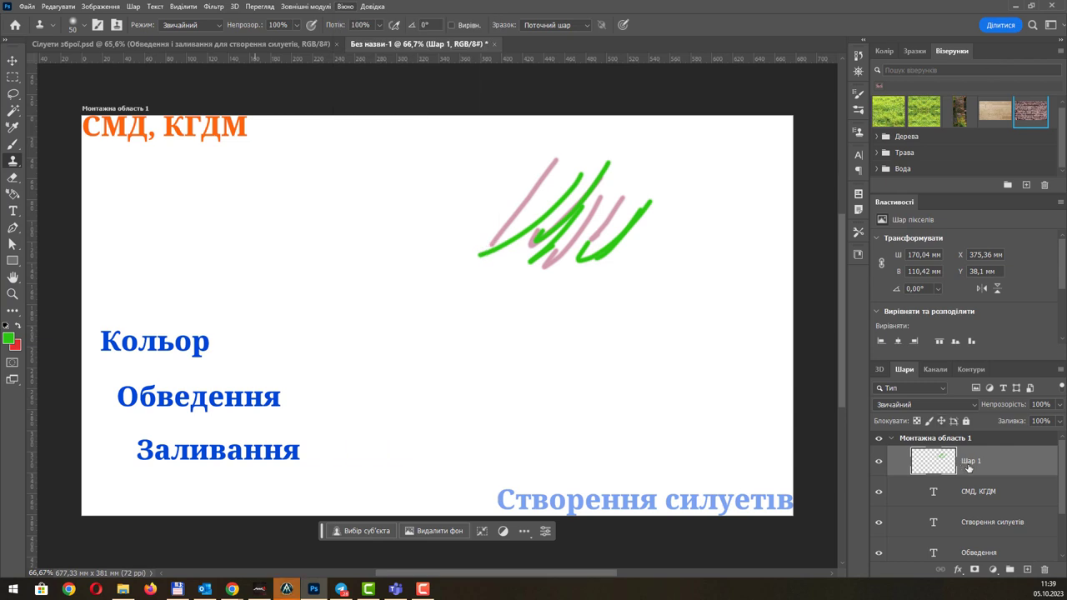
key("ctrl+a")
key("Delete")
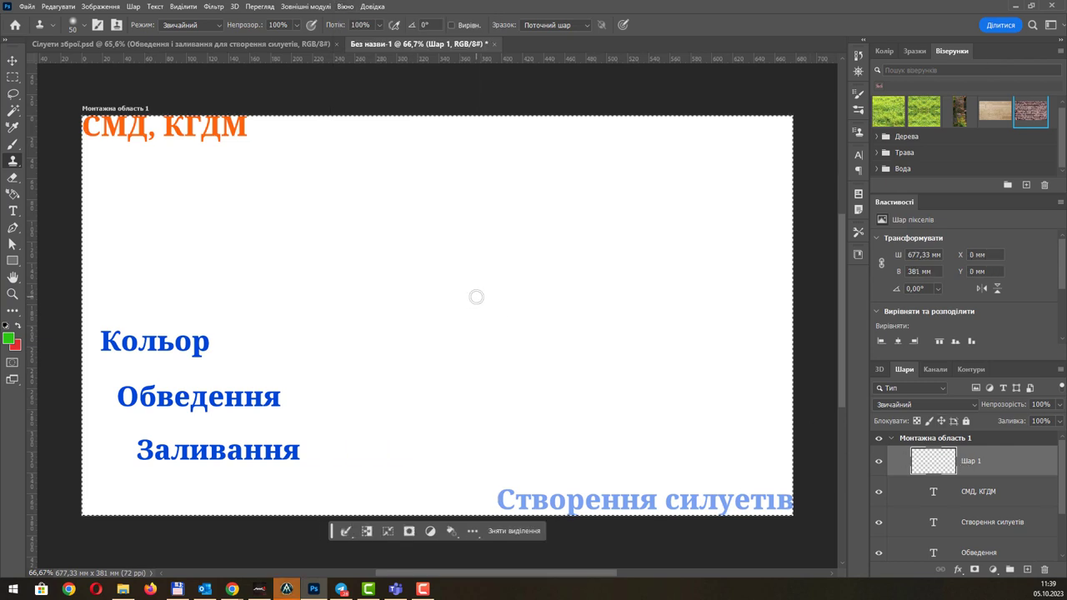
key("ctrl+d")
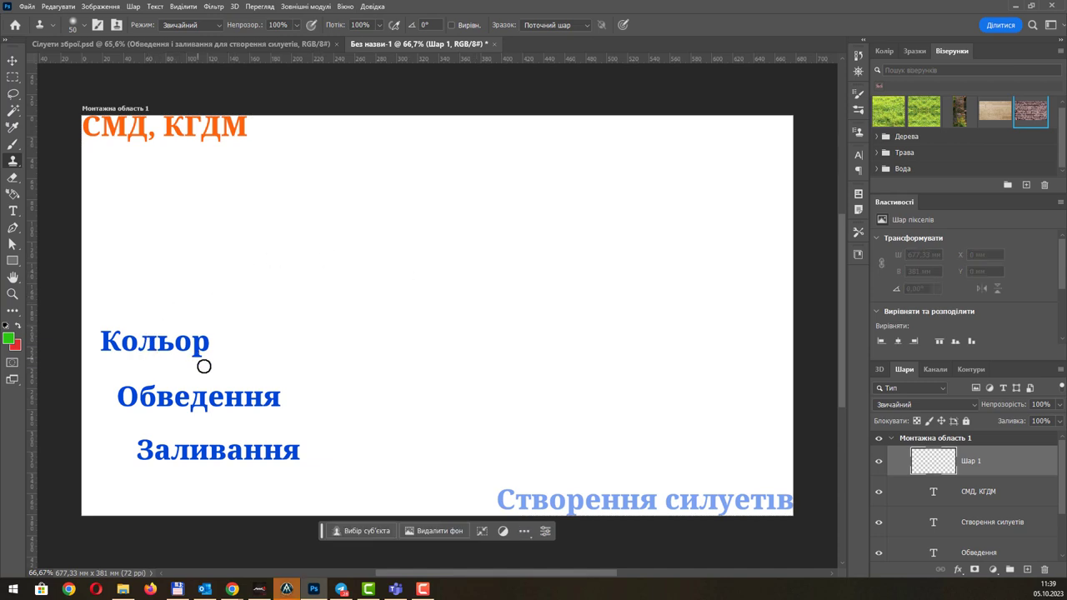
left_click(13, 93)
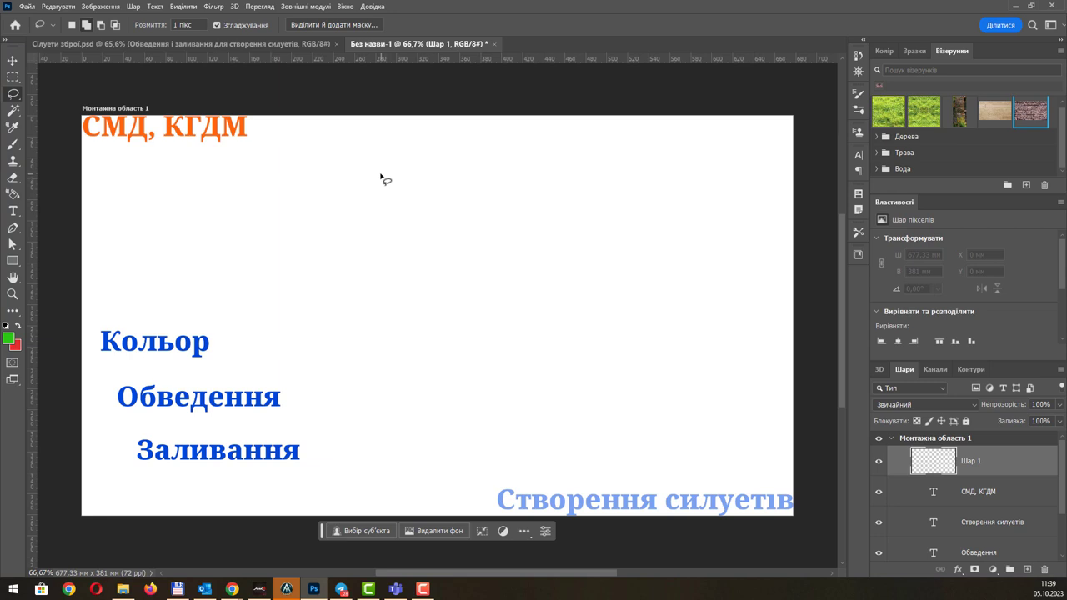
Lasso a sword-shaped selection in the centre of the artboard.
mouse_move(408, 149)
left_mouse_down()
mouse_move(383, 165)
mouse_move(442, 327)
mouse_move(415, 340)
mouse_move(412, 360)
mouse_move(439, 377)
mouse_move(453, 412)
mouse_move(457, 372)
mouse_move(498, 362)
mouse_move(449, 335)
mouse_move(460, 312)
mouse_move(453, 226)
mouse_move(437, 161)
mouse_move(411, 149)
left_mouse_up()
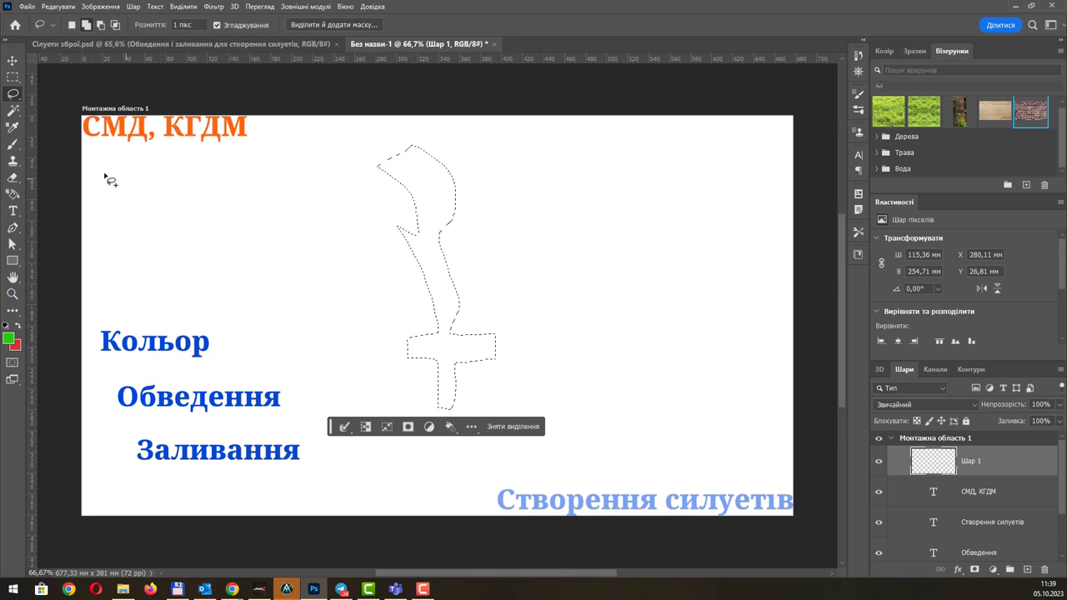
left_click(57, 7)
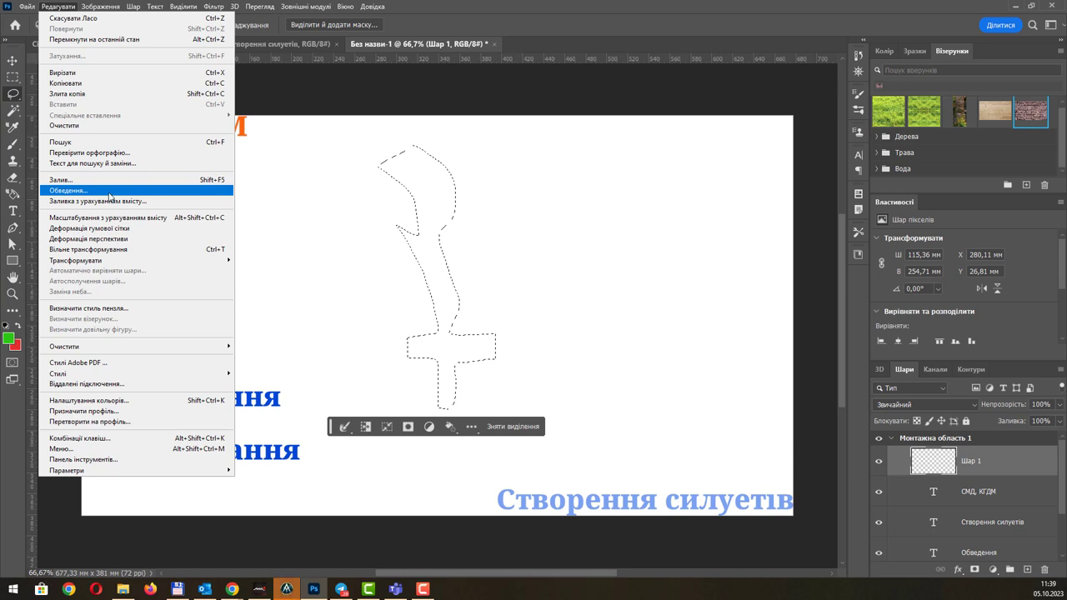
Try a 3 px blue (051dff) stroke on the sword selection, then undo it.
left_click(108, 193)
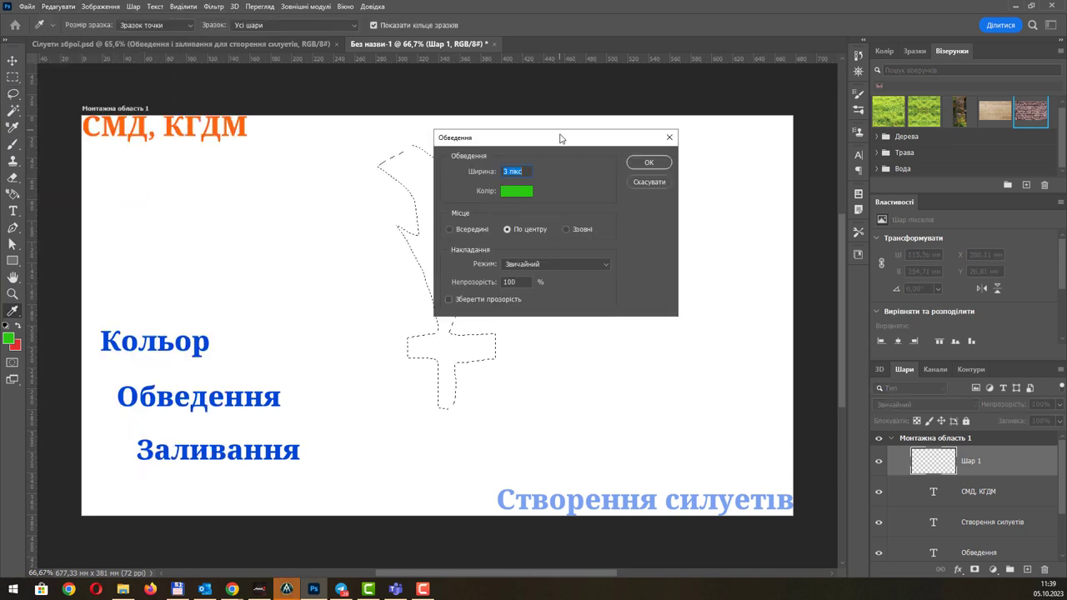
left_click_drag(559, 138, 630, 110)
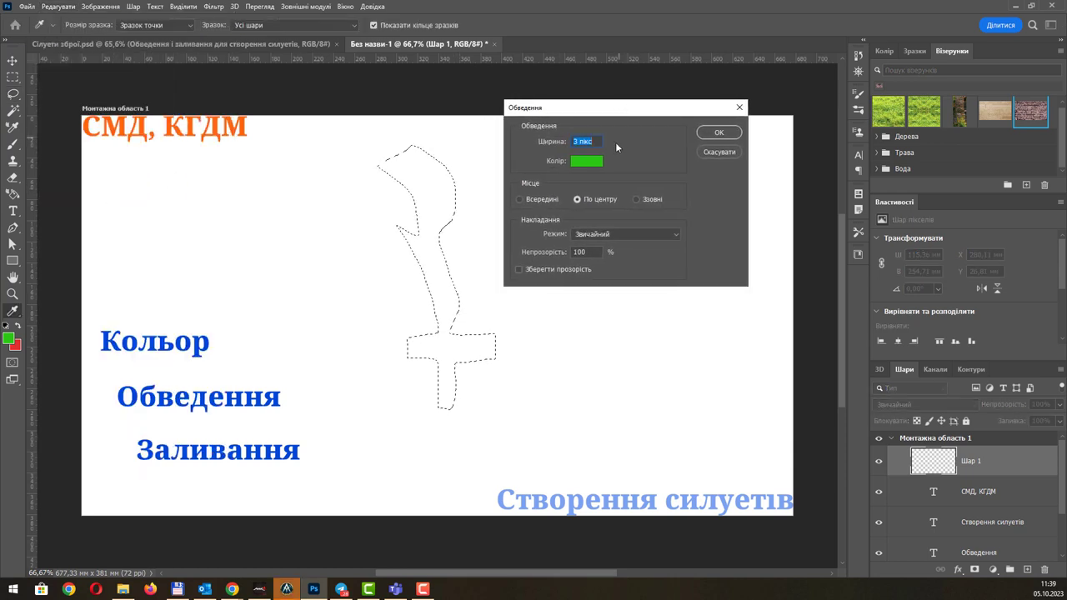
left_click(586, 163)
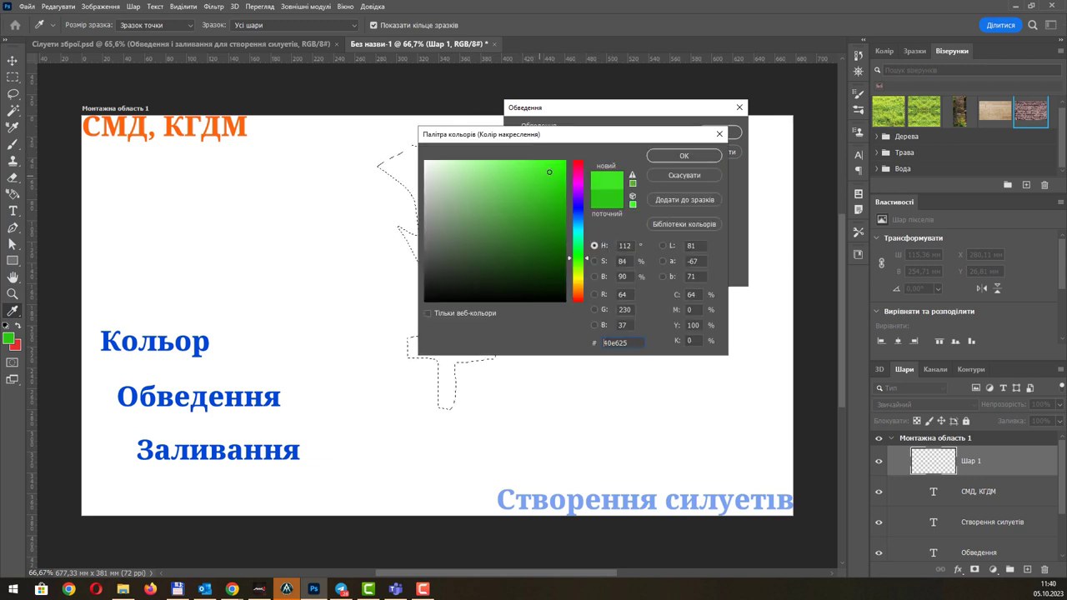
left_click(576, 214)
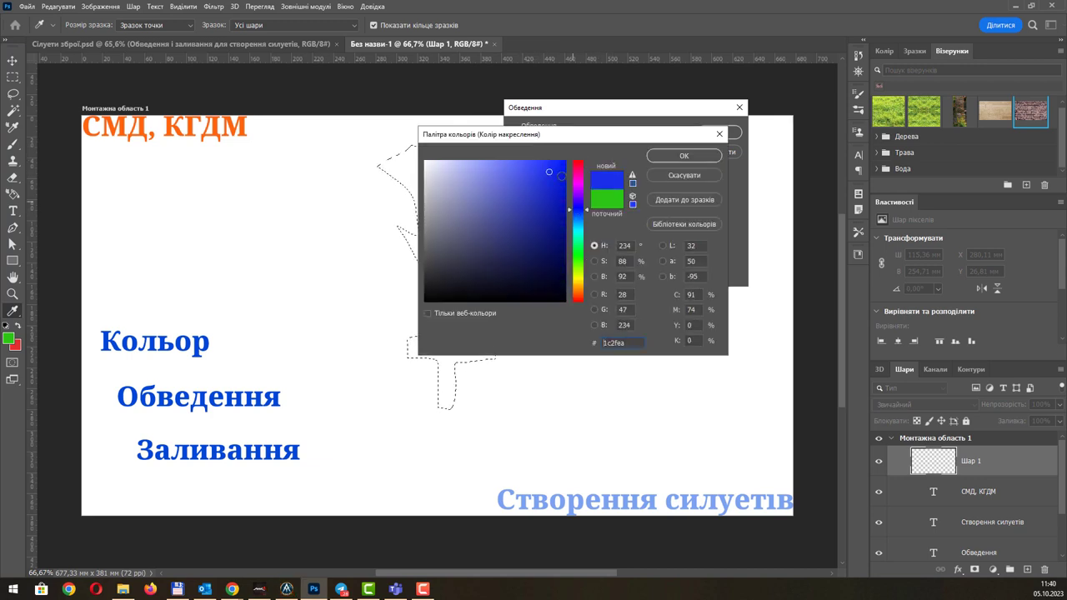
left_click(678, 155)
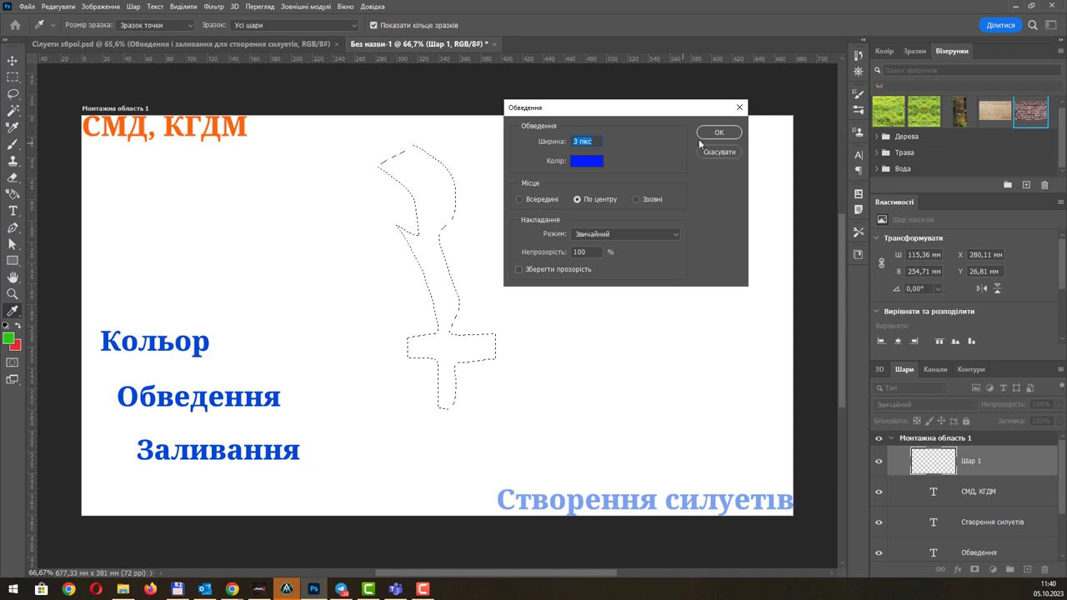
left_click(707, 135)
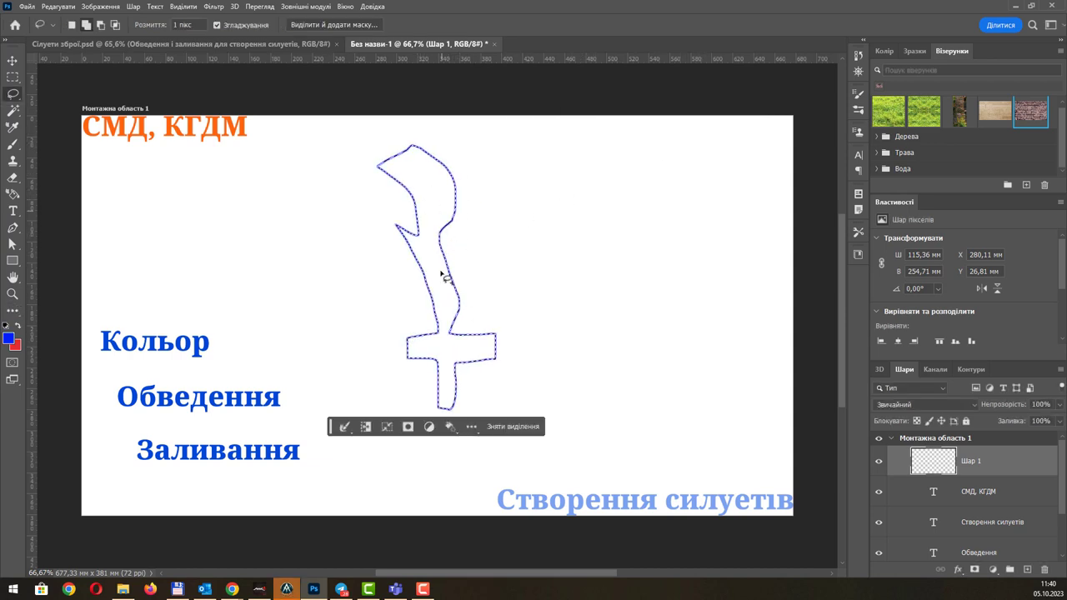
key("ctrl+z")
Try a 22 px blue stroke on the sword selection, then undo it.
left_click(57, 5)
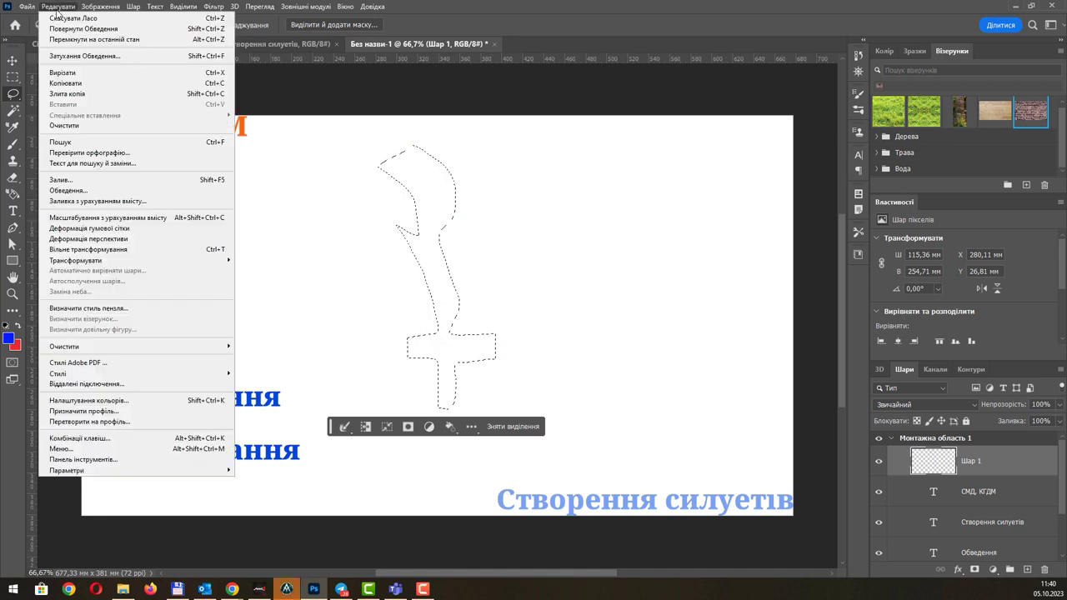
left_click(115, 192)
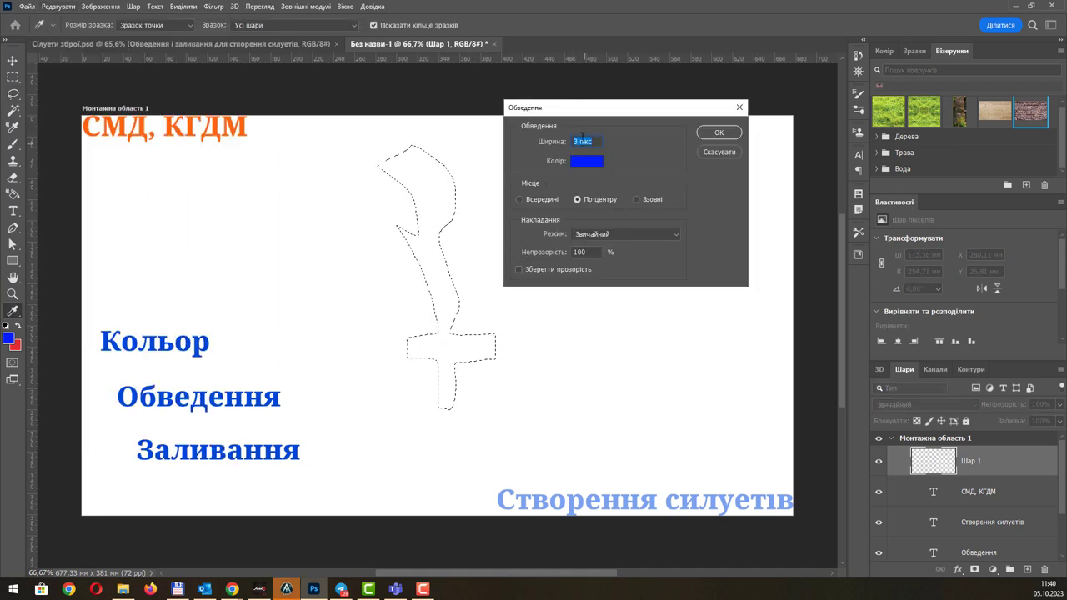
type("22")
left_click(719, 133)
key("l")
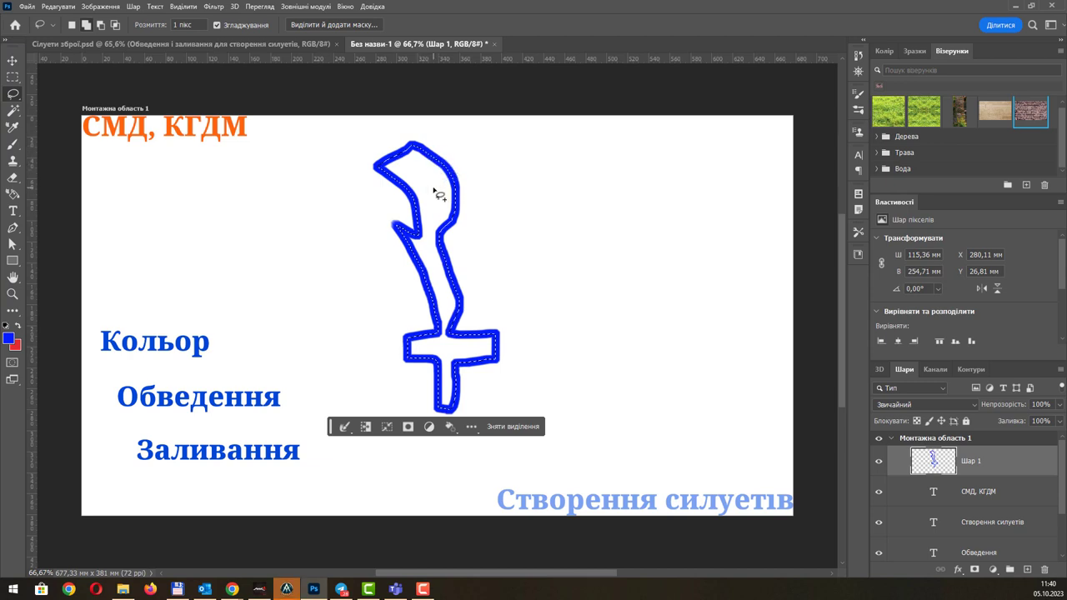
key("ctrl+z")
Try the 22 px stroke placed inside the selection edge, then undo it.
left_click(60, 6)
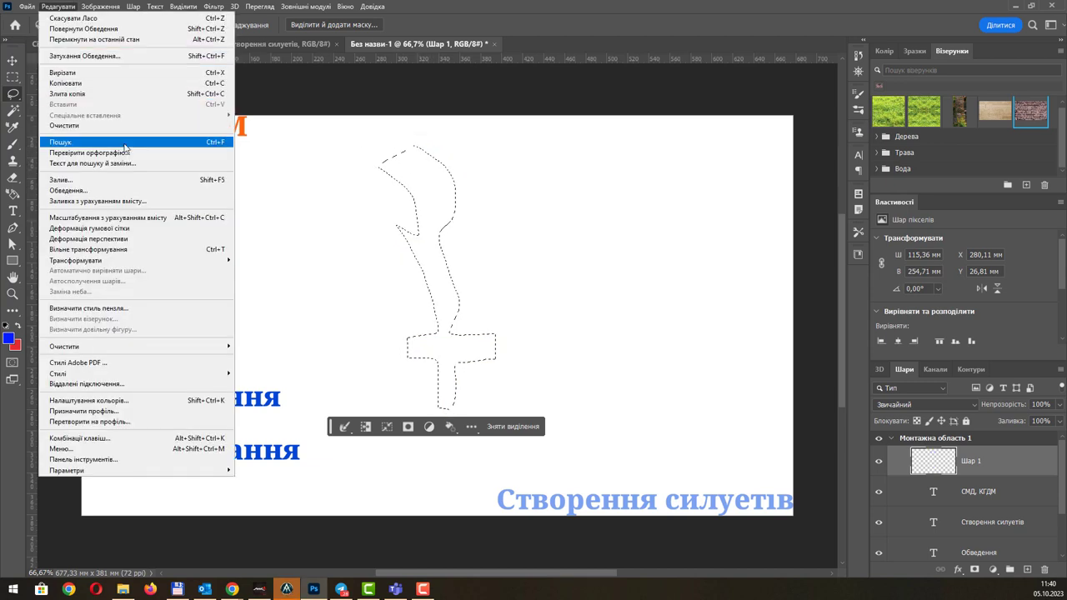
left_click(69, 190)
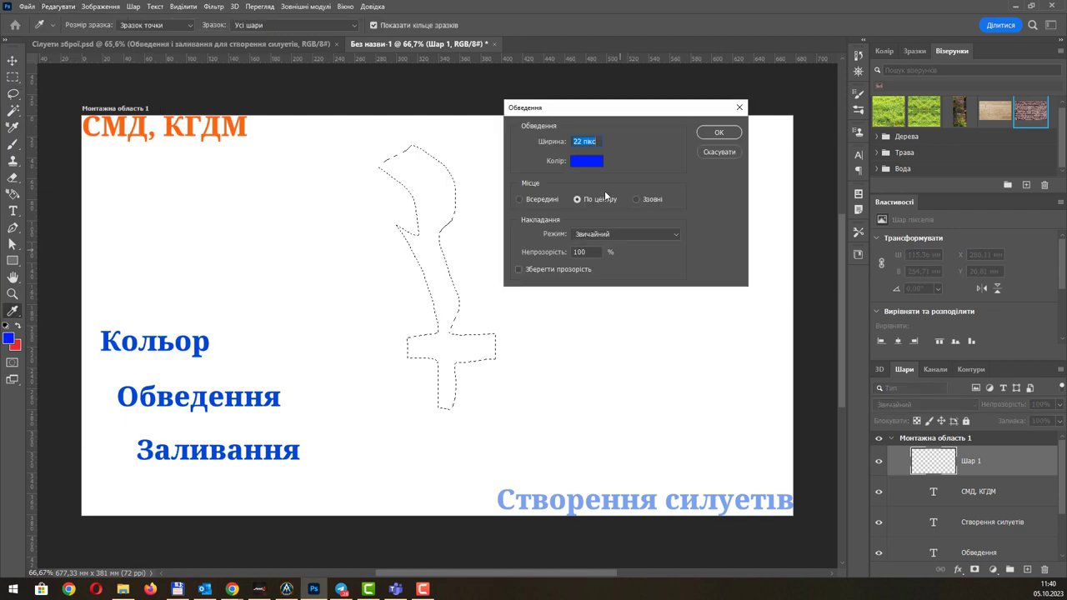
left_click(538, 200)
left_click(713, 134)
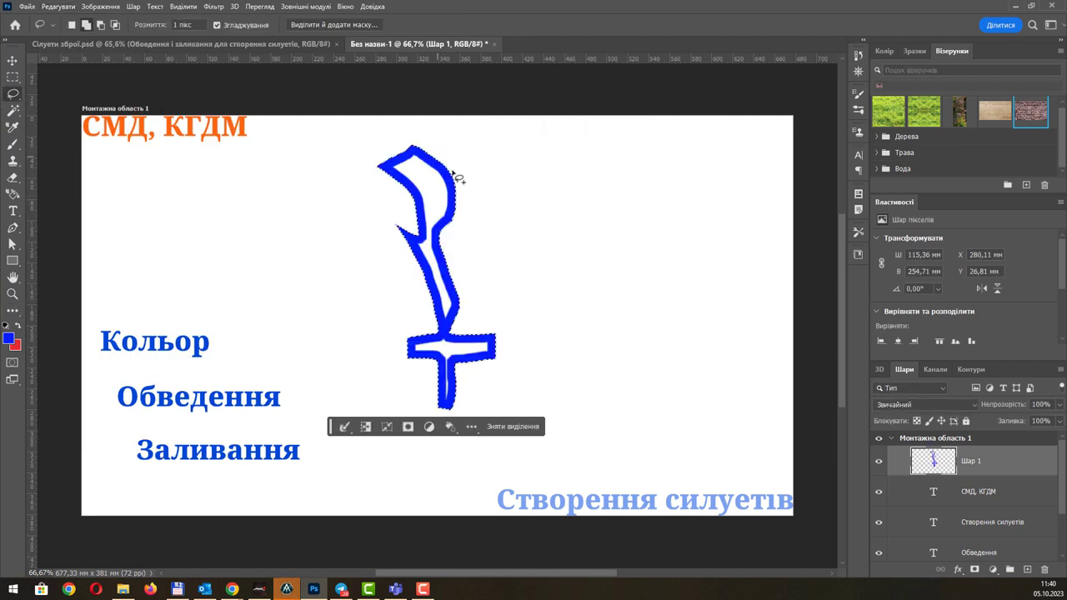
key("ctrl+z")
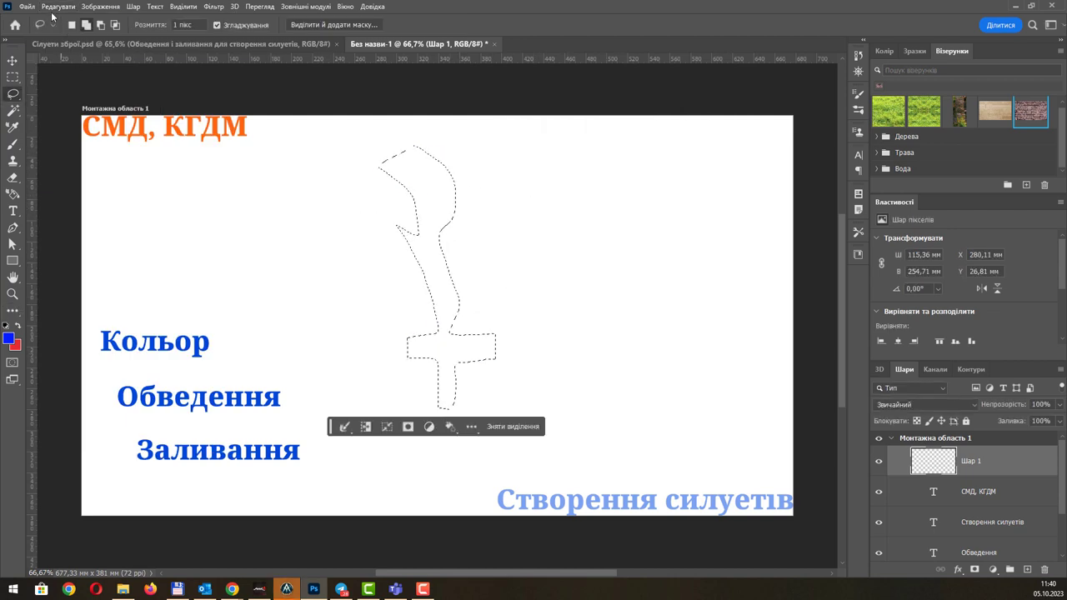
Apply the 22 px blue stroke centred on the edge in Normal mode, keeping the sword selected.
left_click(59, 6)
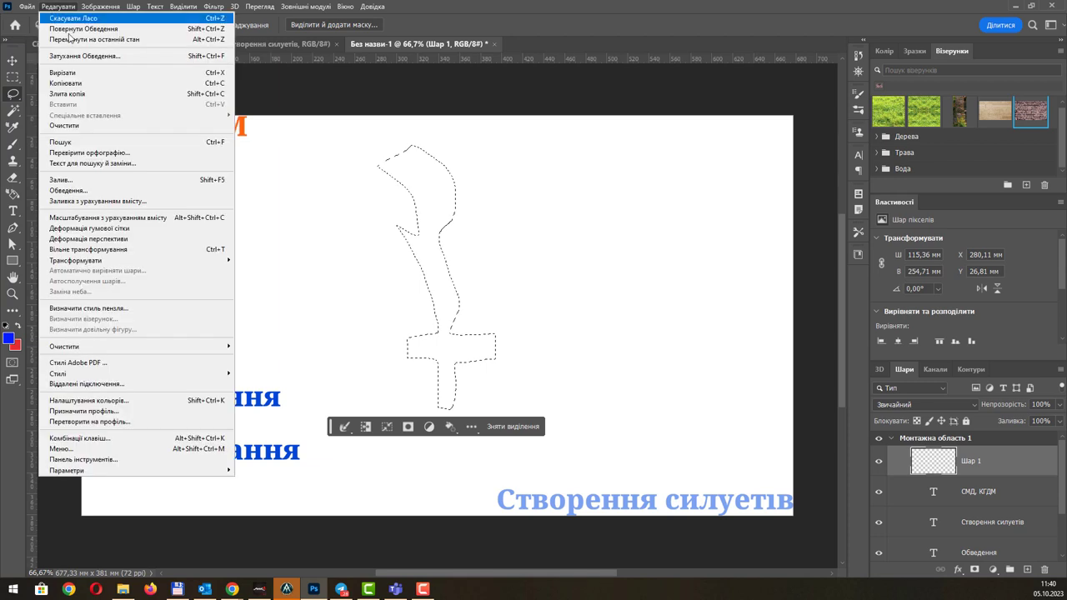
left_click(107, 189)
left_click(607, 200)
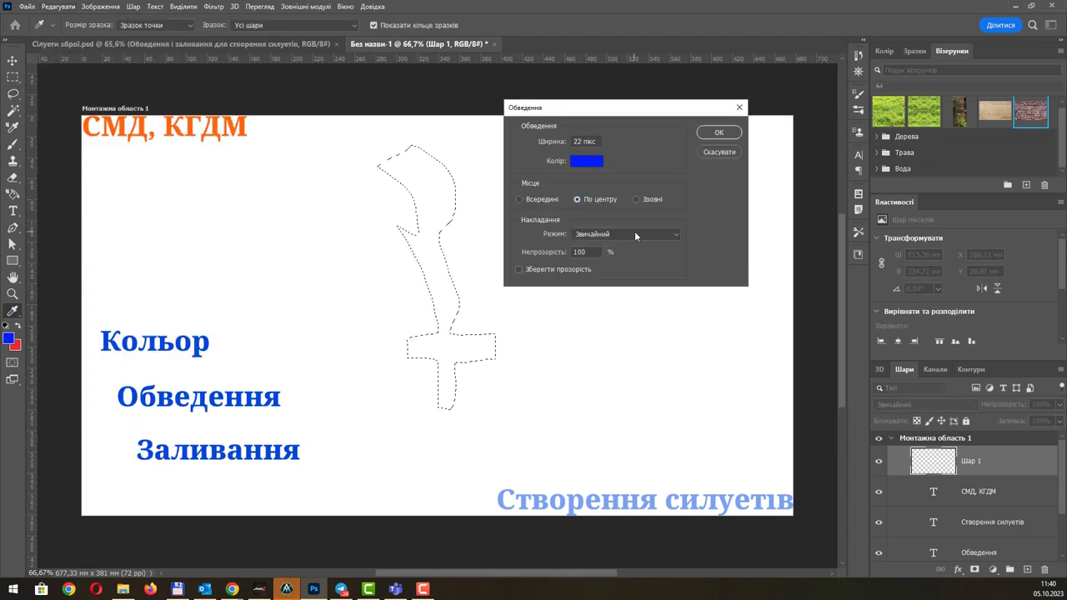
left_click(635, 234)
left_click(634, 230)
left_click(714, 132)
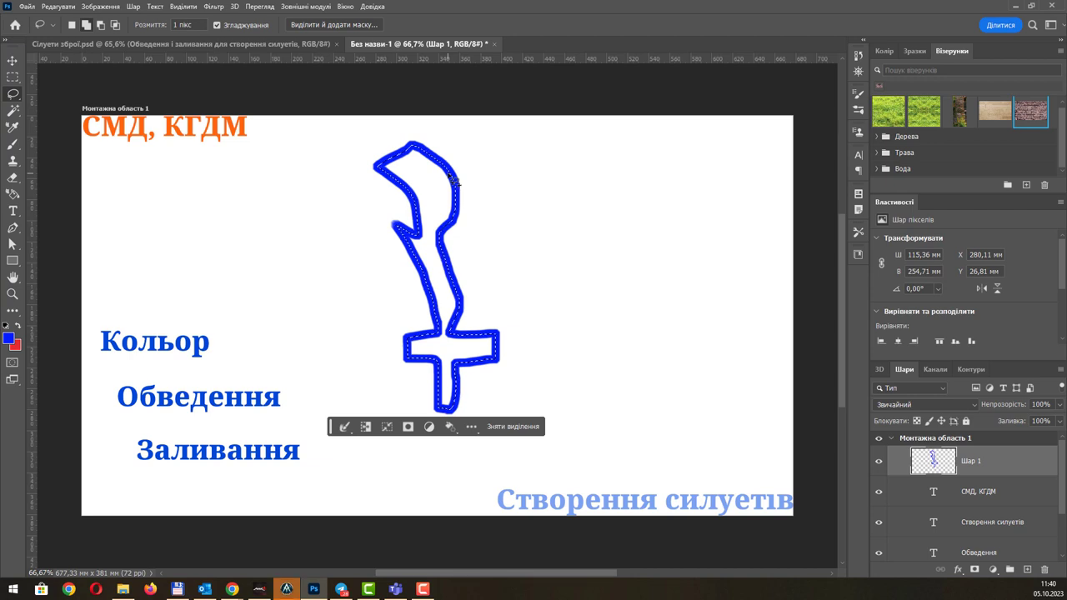
left_click(405, 231)
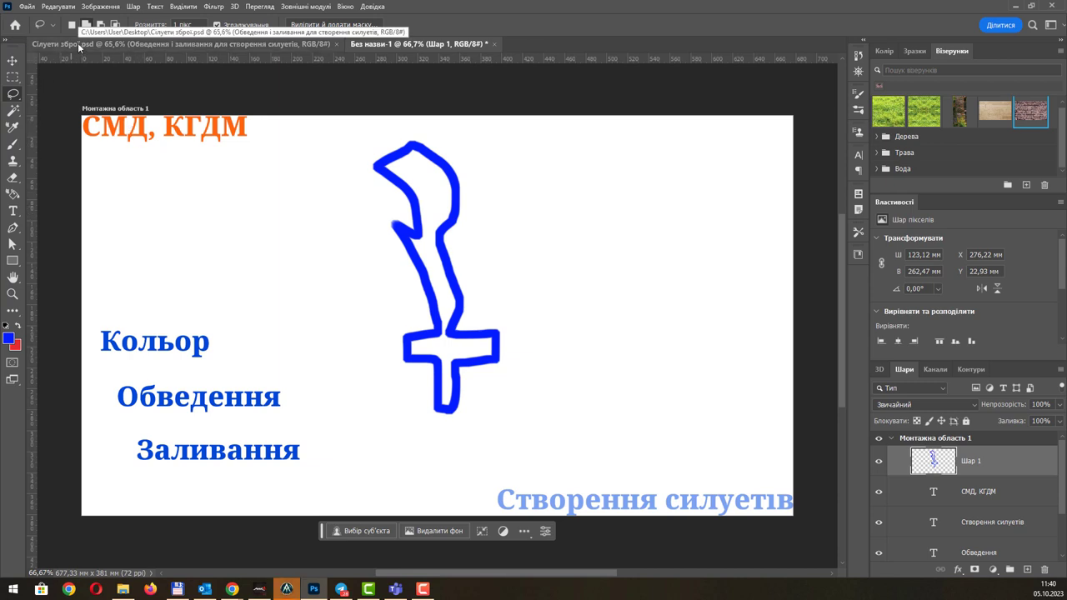
key("ctrl+z")
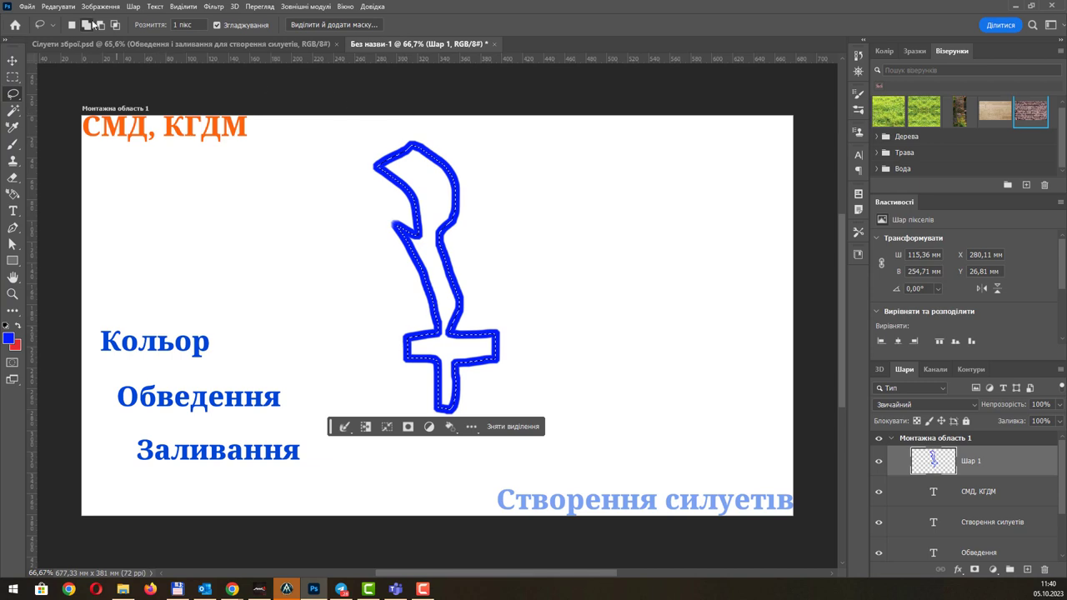
left_click(59, 7)
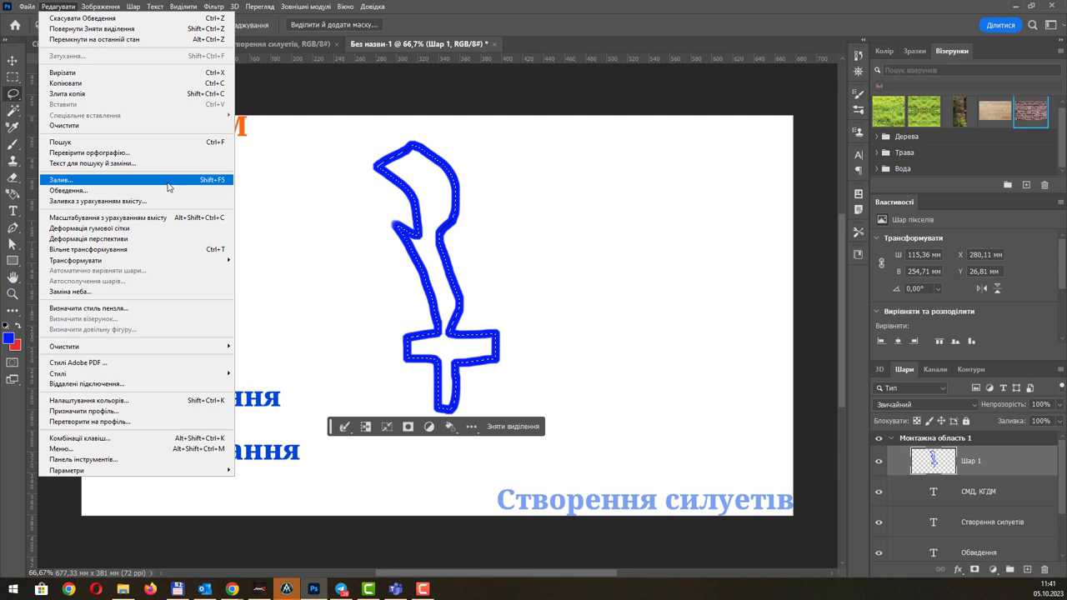
Try filling the sword selection with the foreground blue, then undo it.
left_click(168, 185)
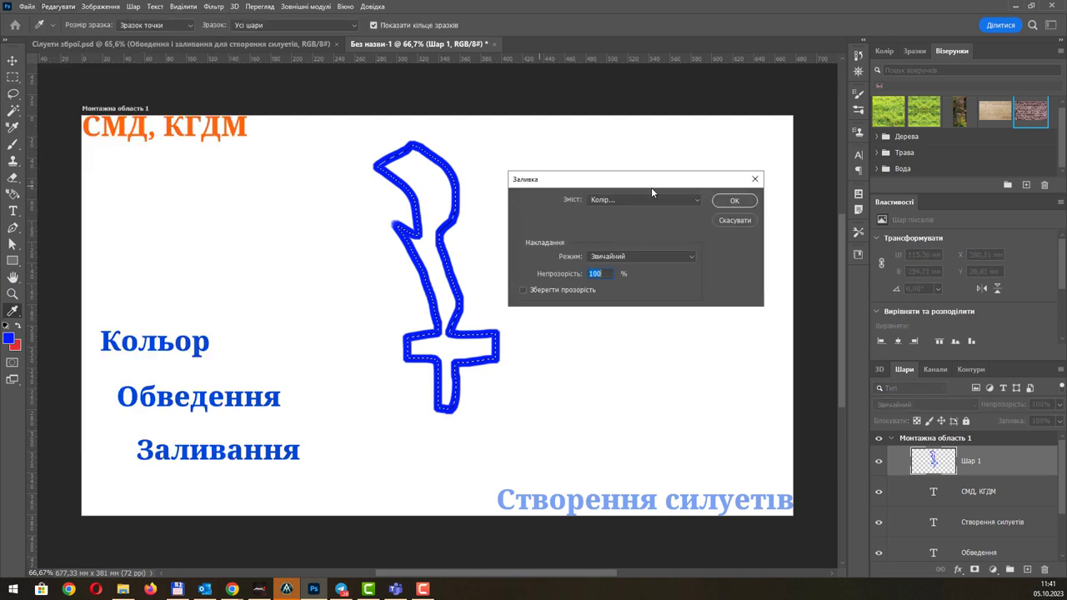
left_click_drag(672, 177, 692, 136)
left_click(683, 158)
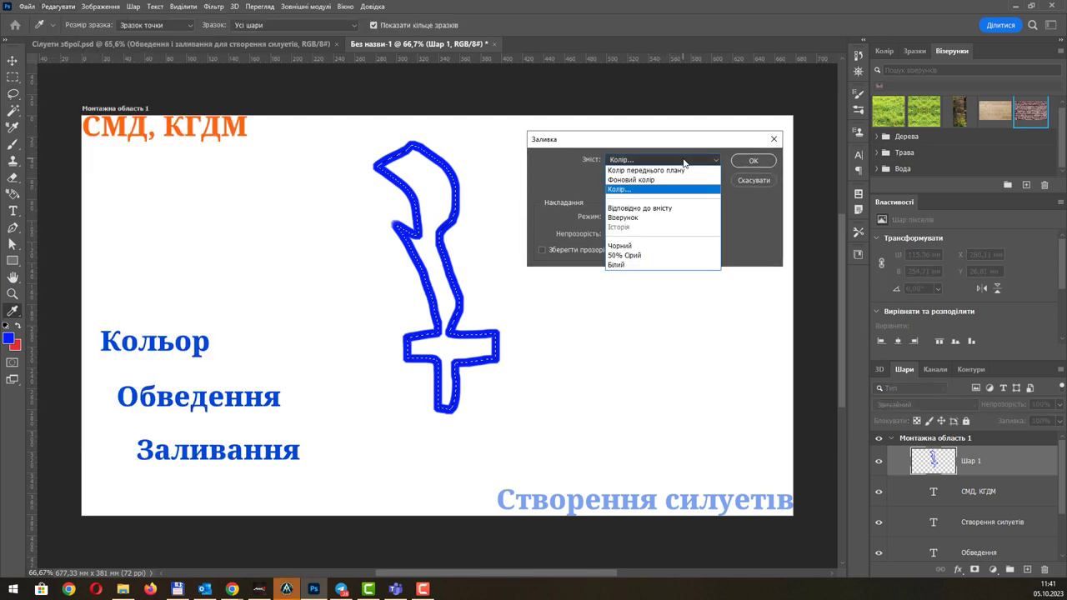
left_click(678, 171)
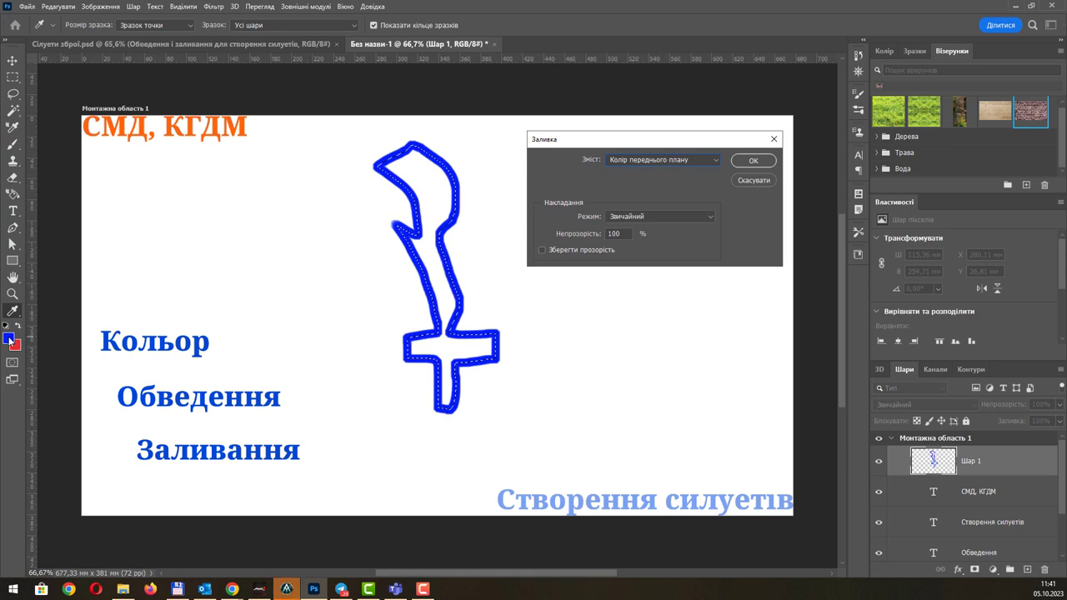
left_click(766, 161)
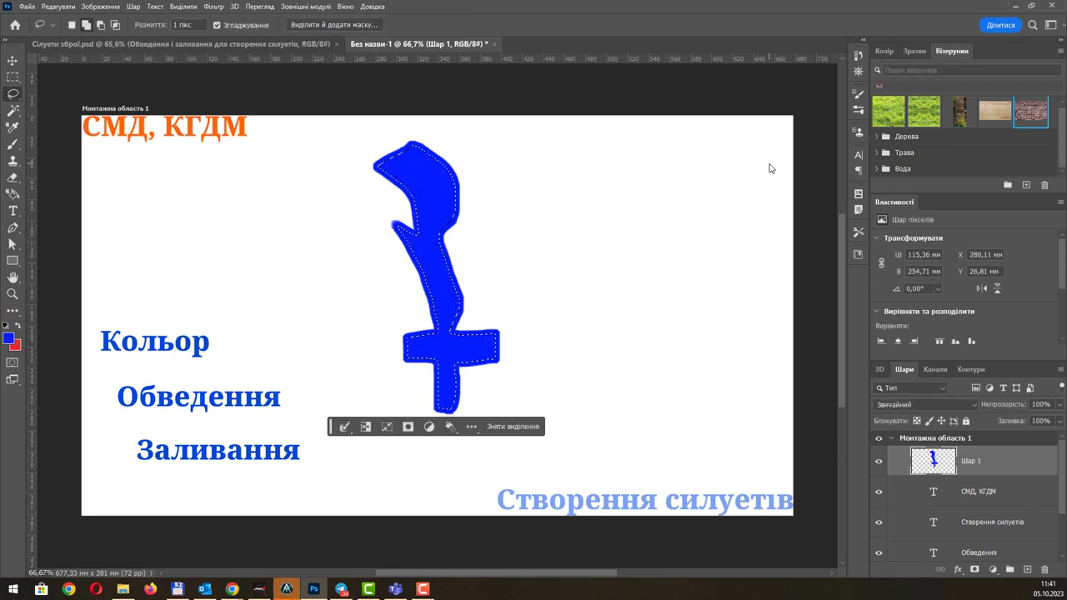
key("ctrl+z")
key("l")
Try filling the sword with the background red, then undo it.
key("shift+F5")
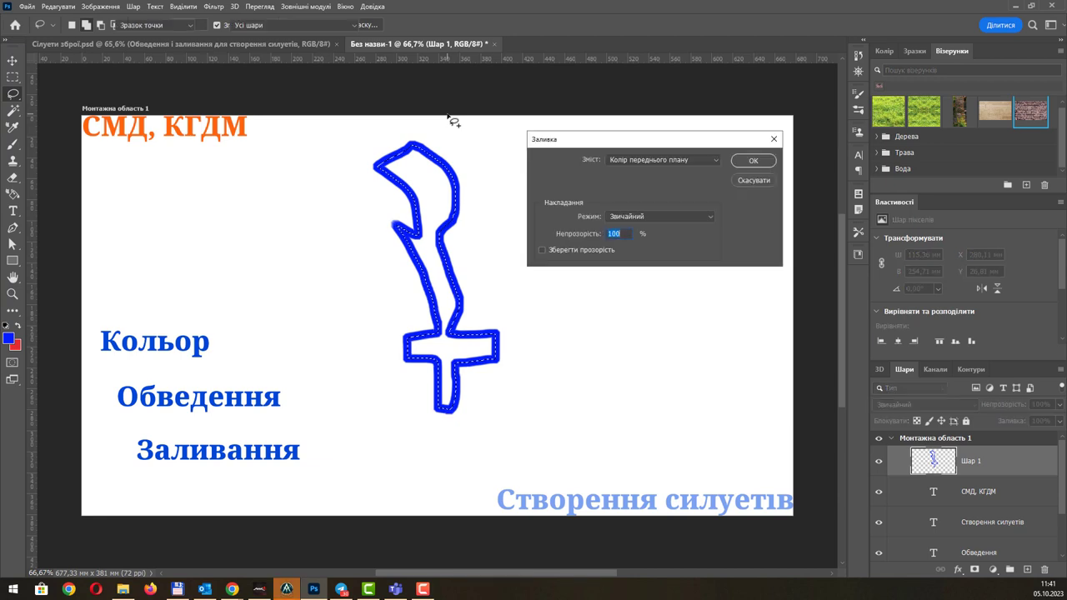
left_click(659, 160)
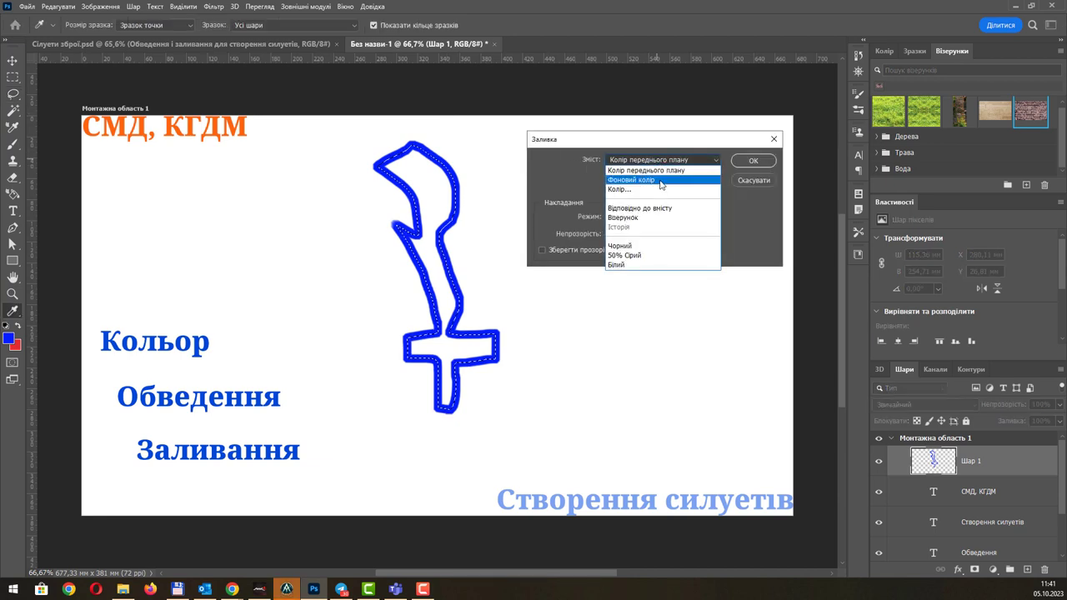
left_click(661, 180)
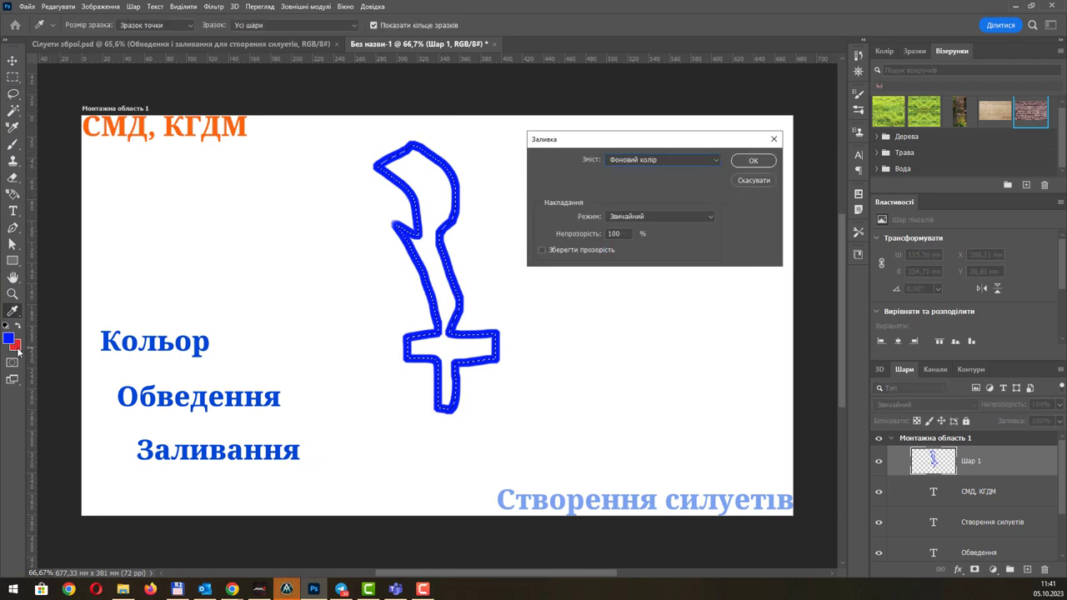
key("Return")
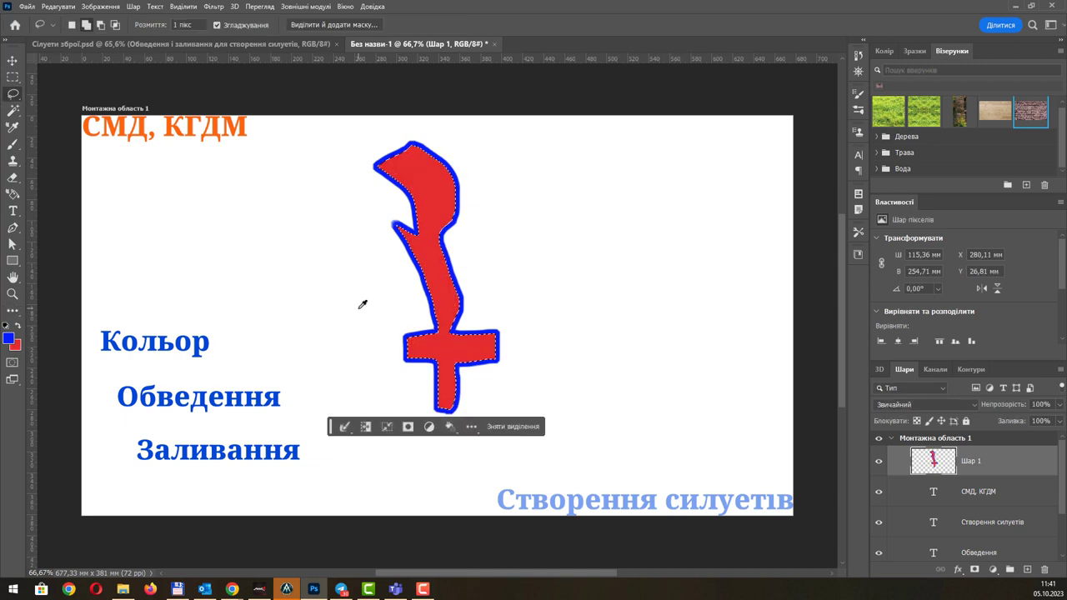
key("ctrl+z")
key("l")
key("shift+F5")
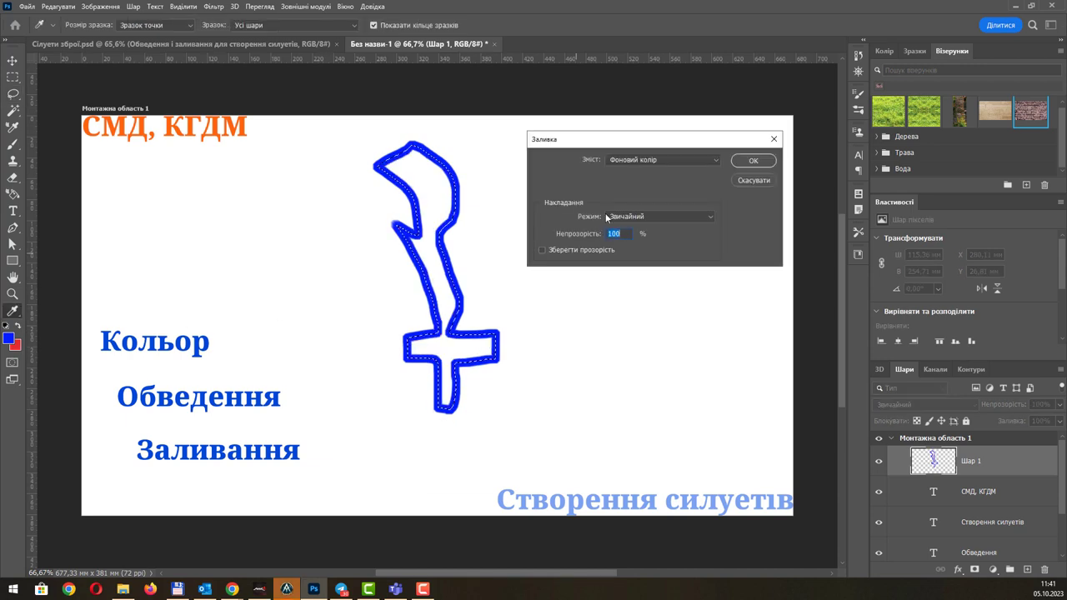
Try a custom bright yellow (f4ec05) fill inside the sword, then undo it.
left_click(669, 161)
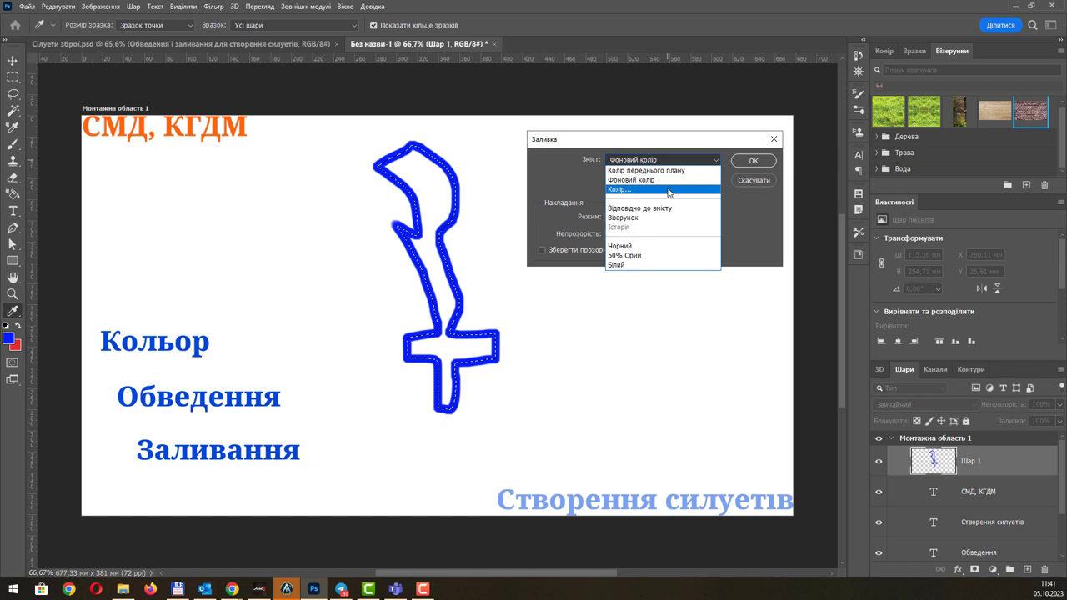
left_click(670, 189)
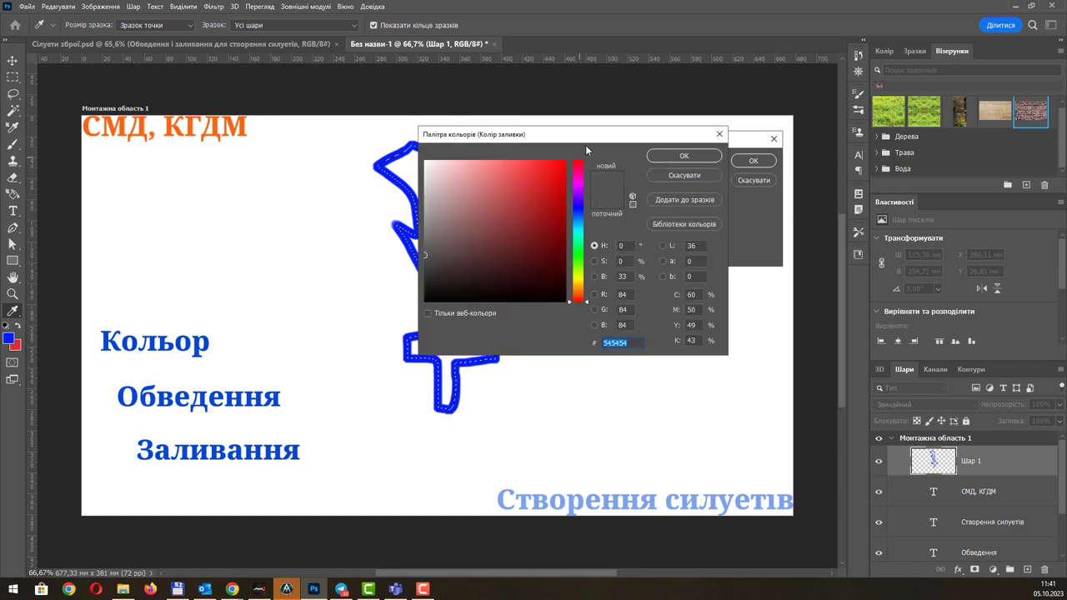
left_click(686, 361)
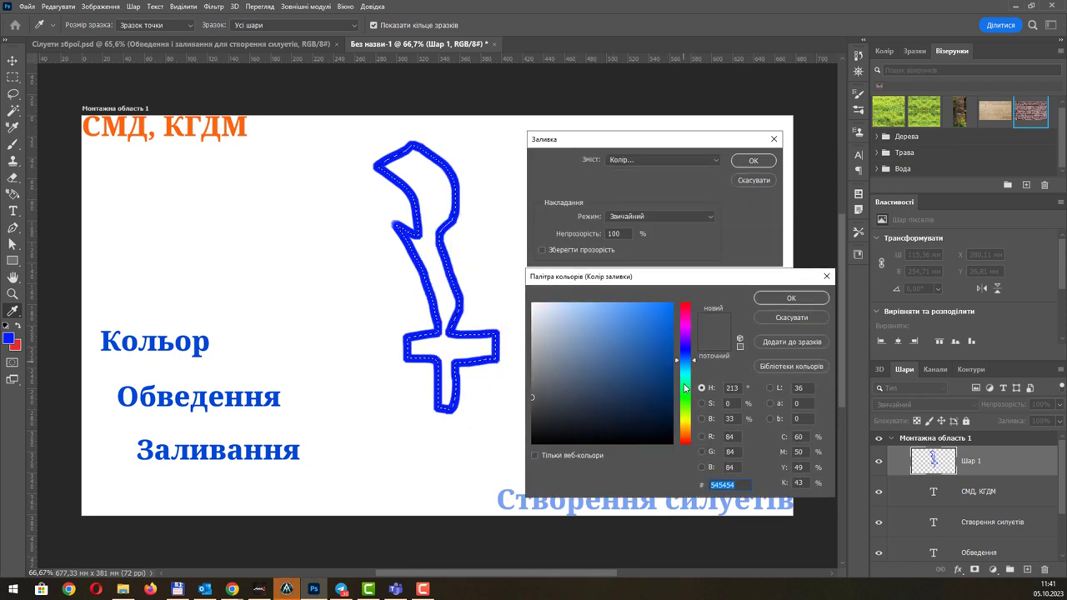
left_click(690, 422)
left_click(632, 308)
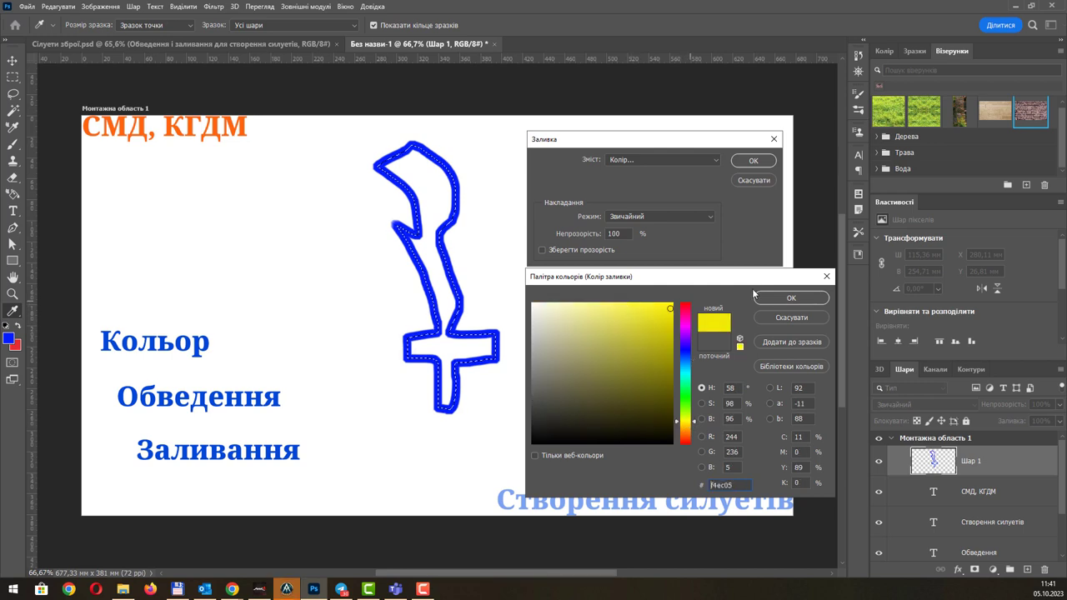
left_click(791, 298)
left_click(753, 161)
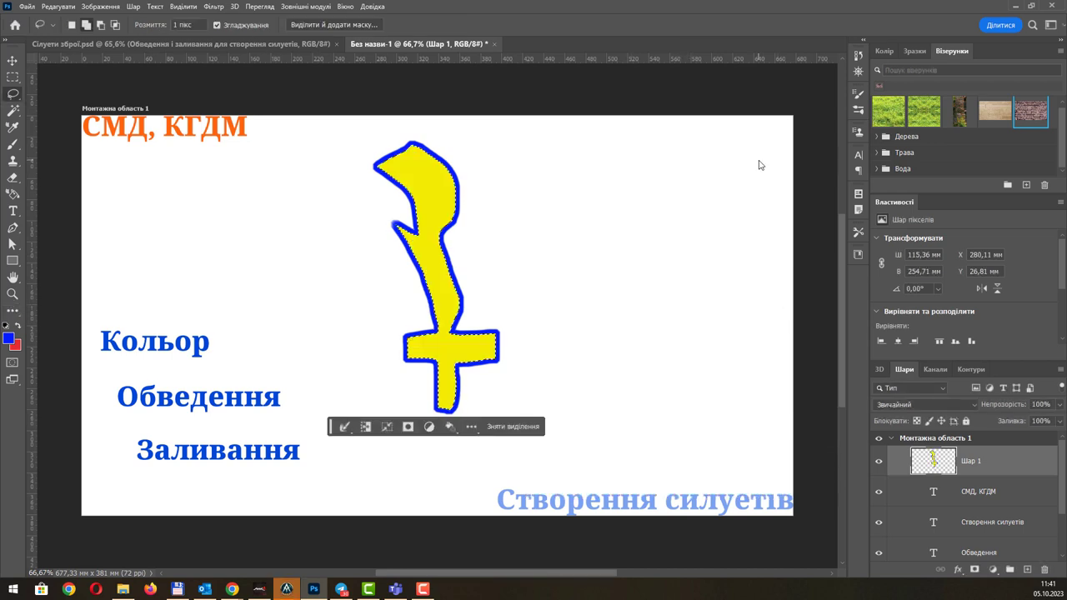
key("ctrl+z")
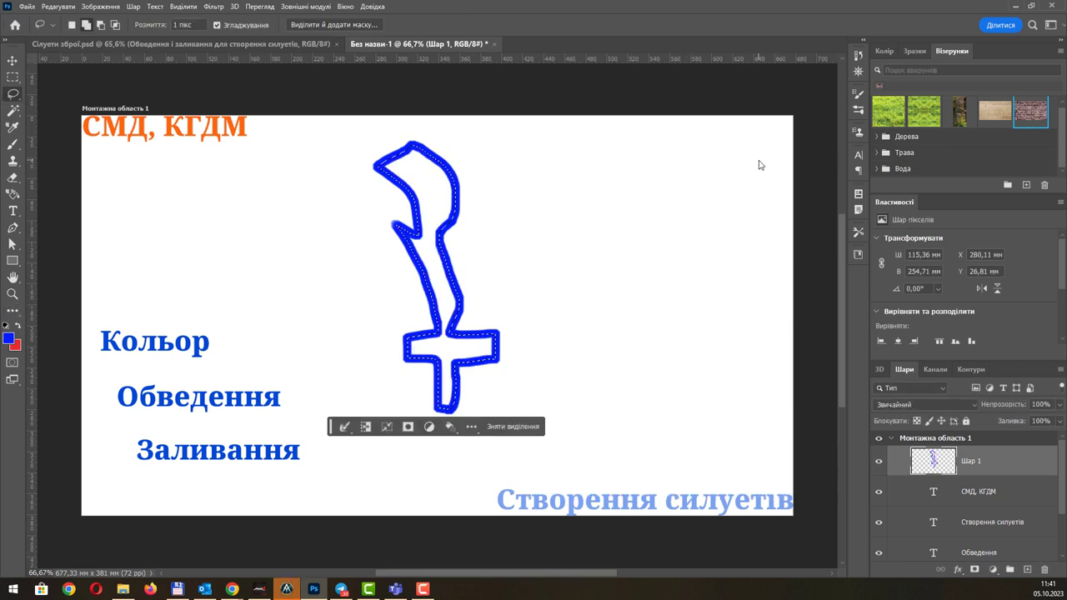
key("shift+F5")
Try filling the sword with the brown Трава pattern, then undo it.
left_click(670, 161)
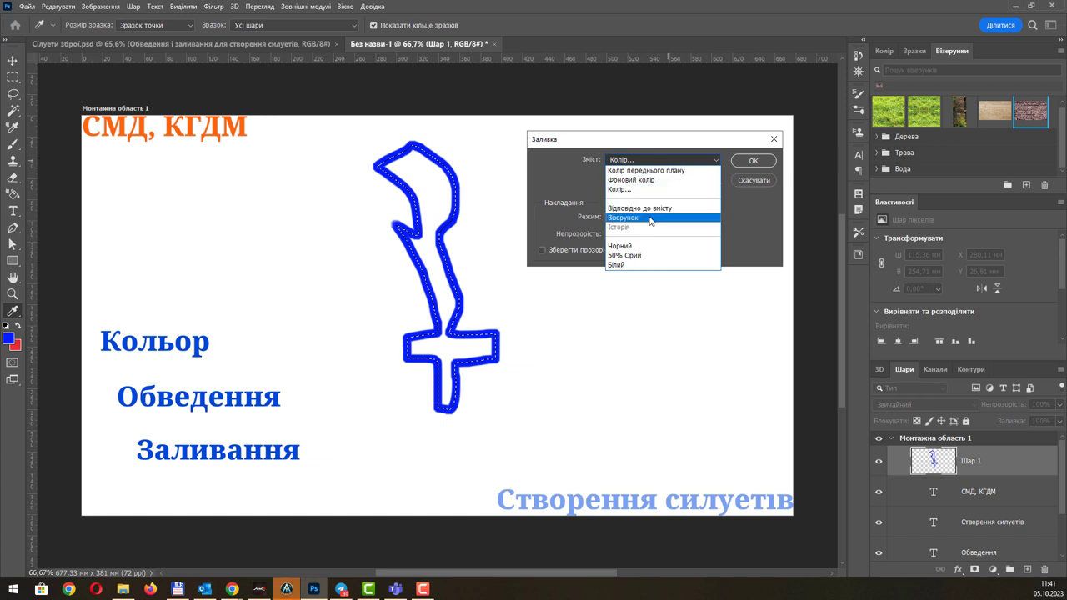
left_click(650, 218)
left_click(714, 161)
left_click(679, 214)
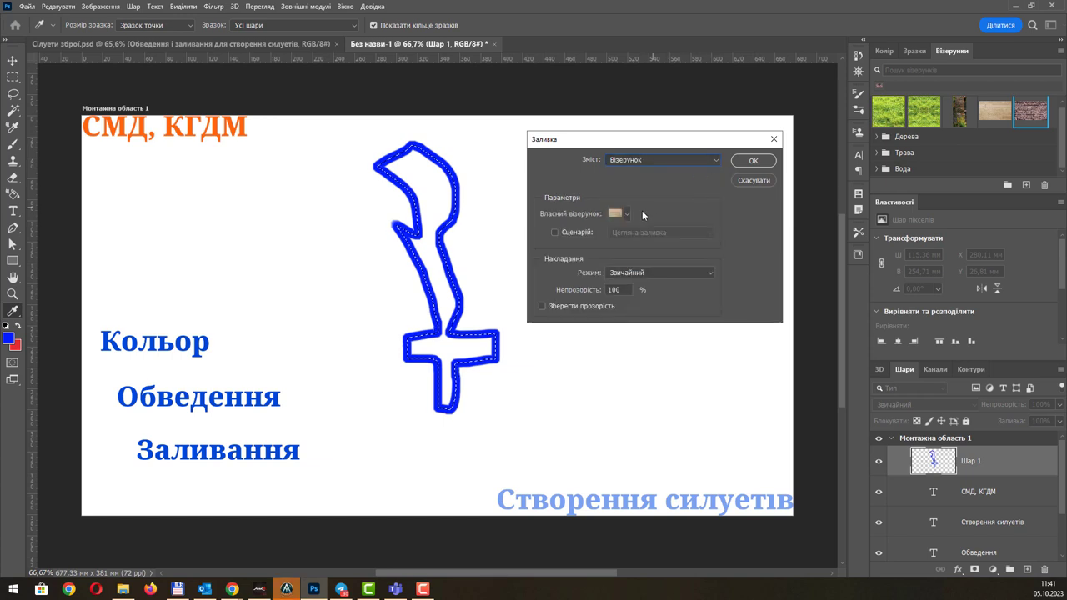
left_click(626, 214)
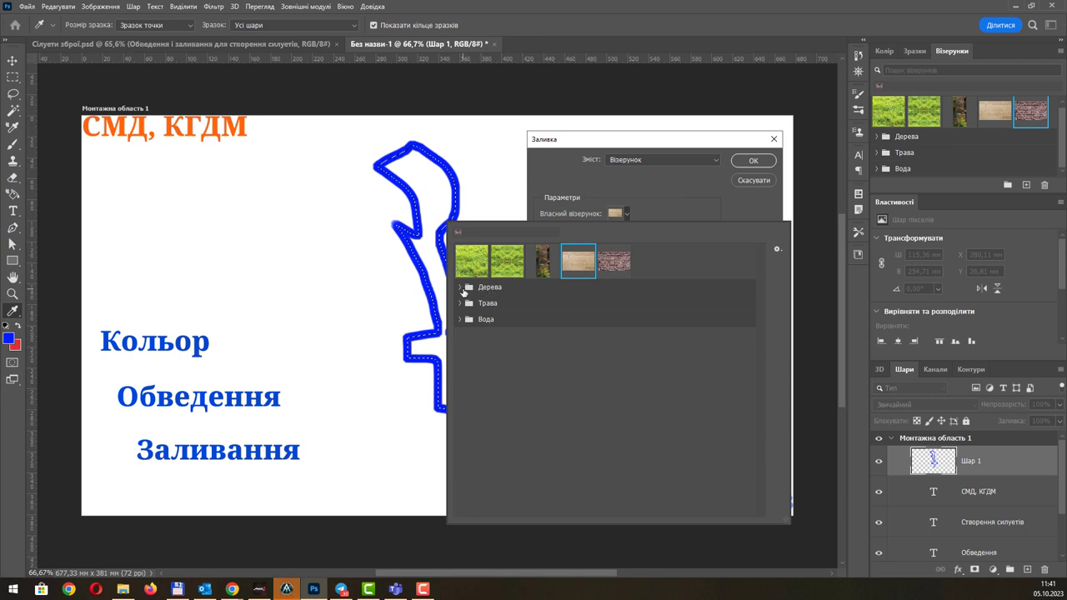
left_click(461, 287)
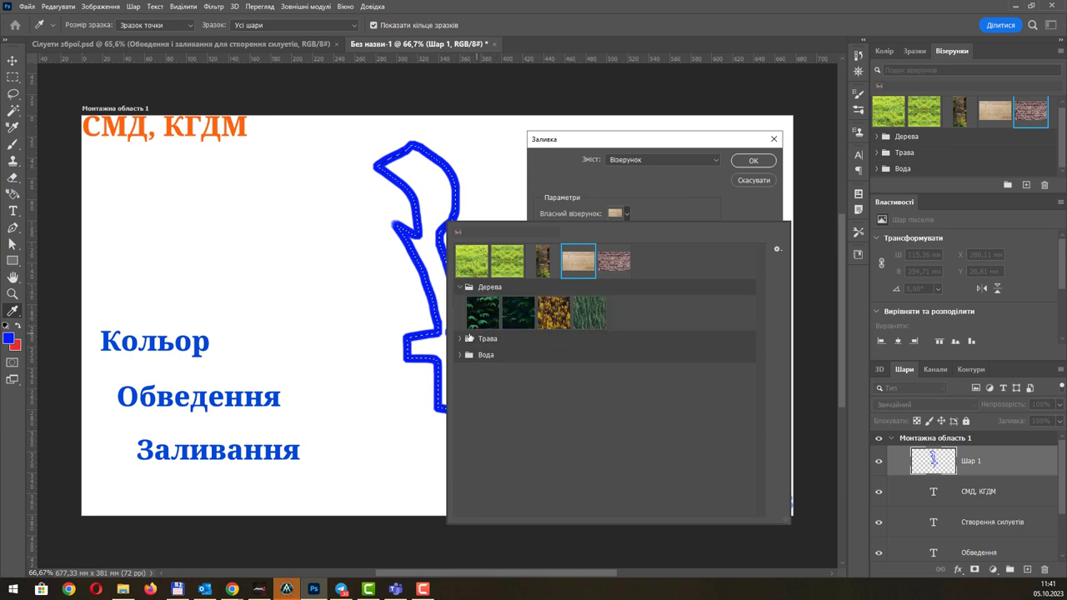
left_click(463, 338)
left_click(517, 364)
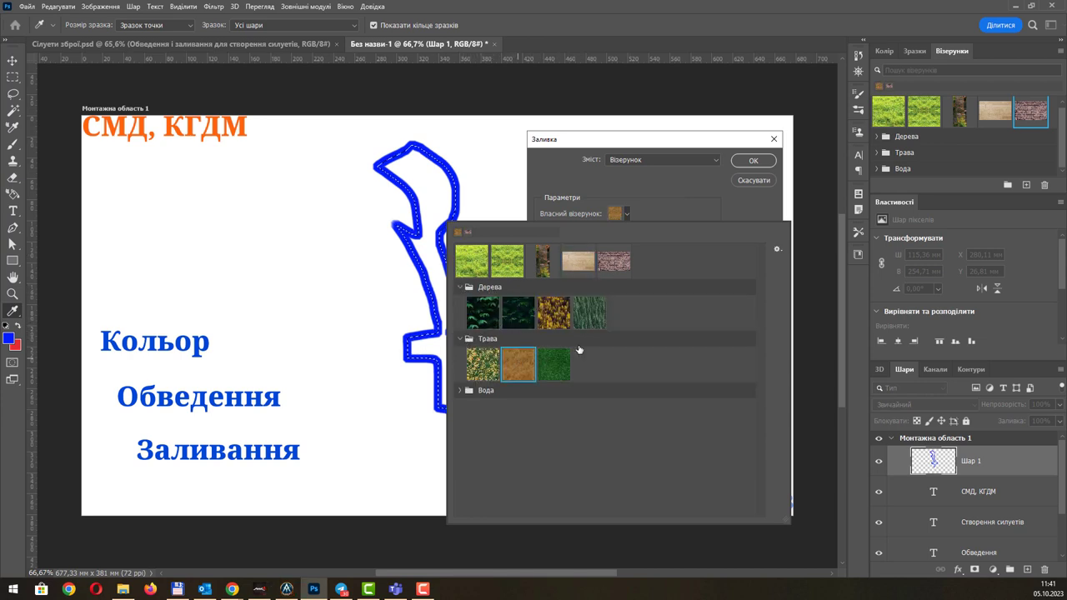
left_click(758, 220)
left_click(755, 161)
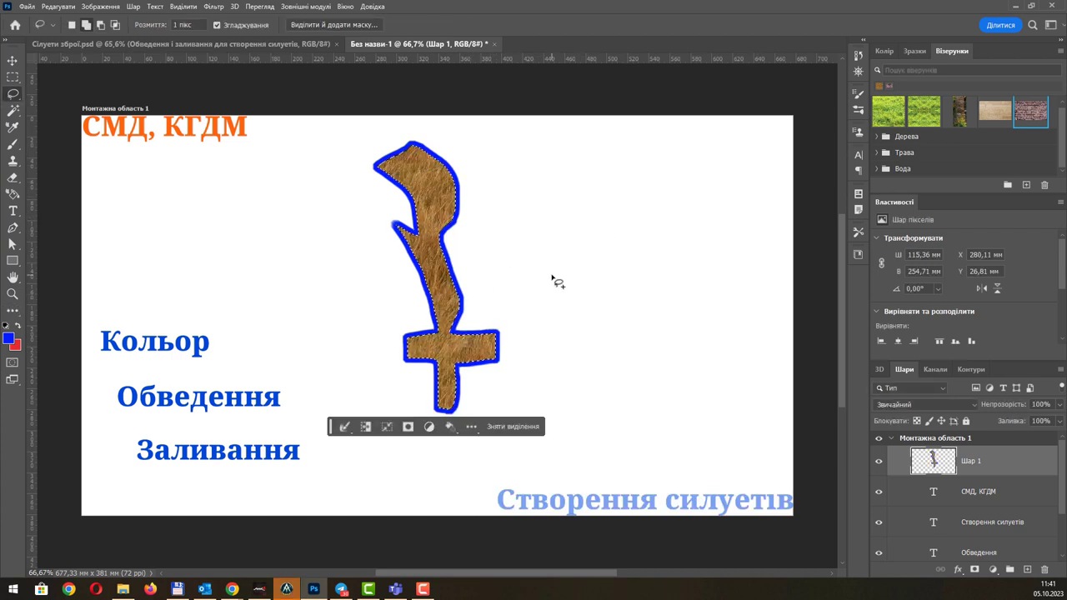
key("ctrl+z")
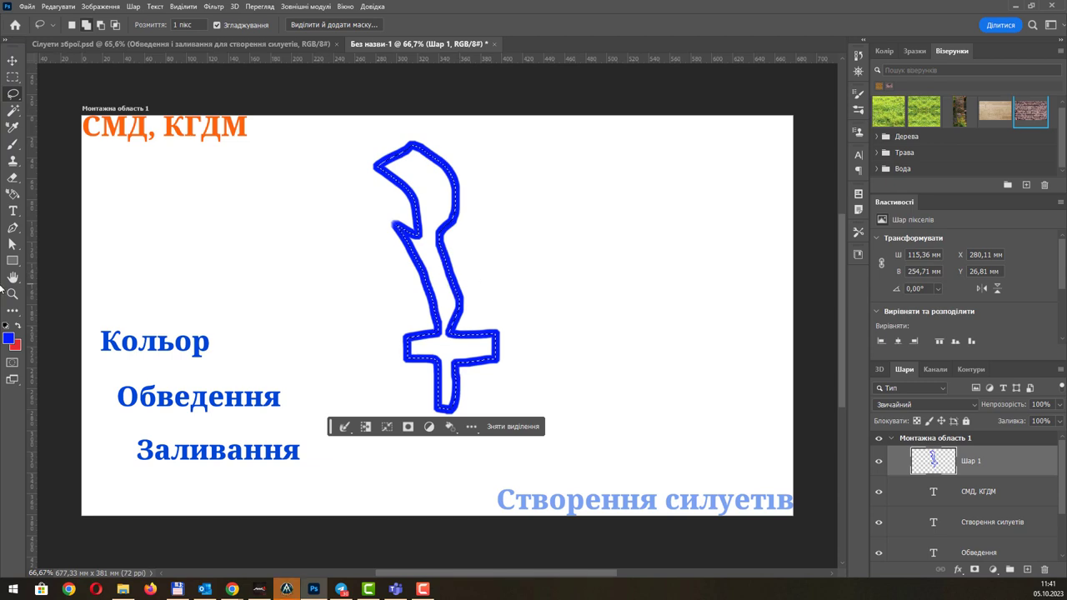
key("alt+Tab")
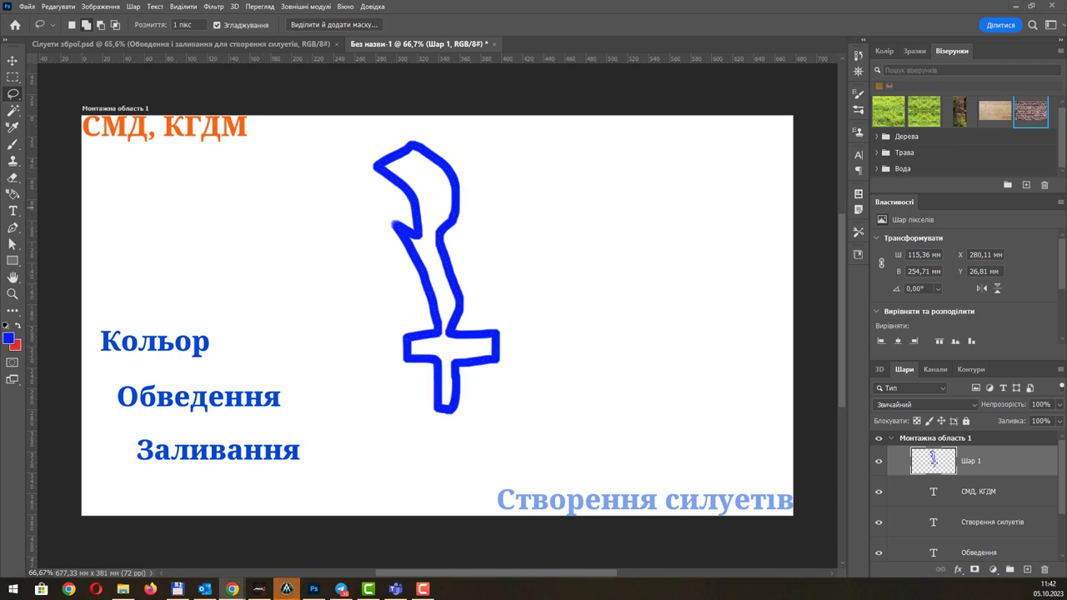
Paste the meadow landscape as a new layer and shift it to the right.
key("alt+Tab")
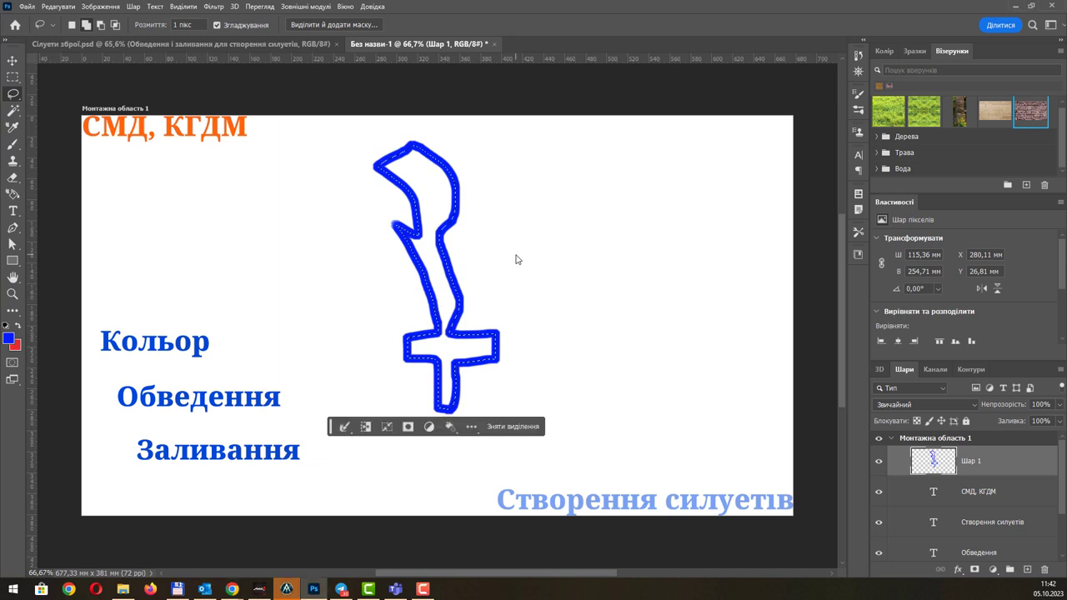
key("ctrl+v")
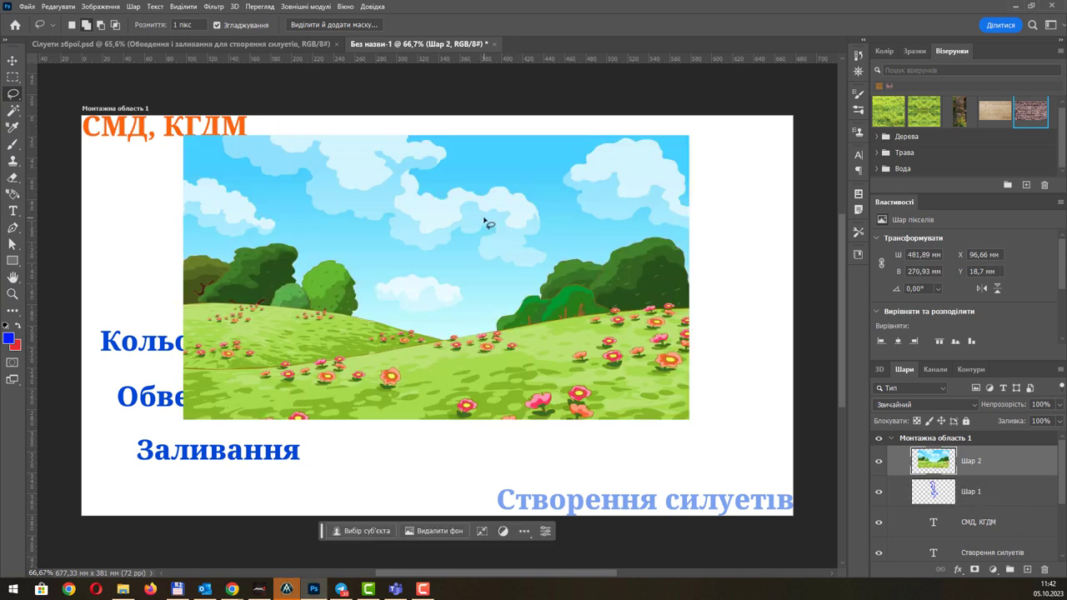
key("v")
left_click_drag(503, 204, 590, 205)
Remove a small cloud from the meadow sky with Content-Aware fill.
key("l")
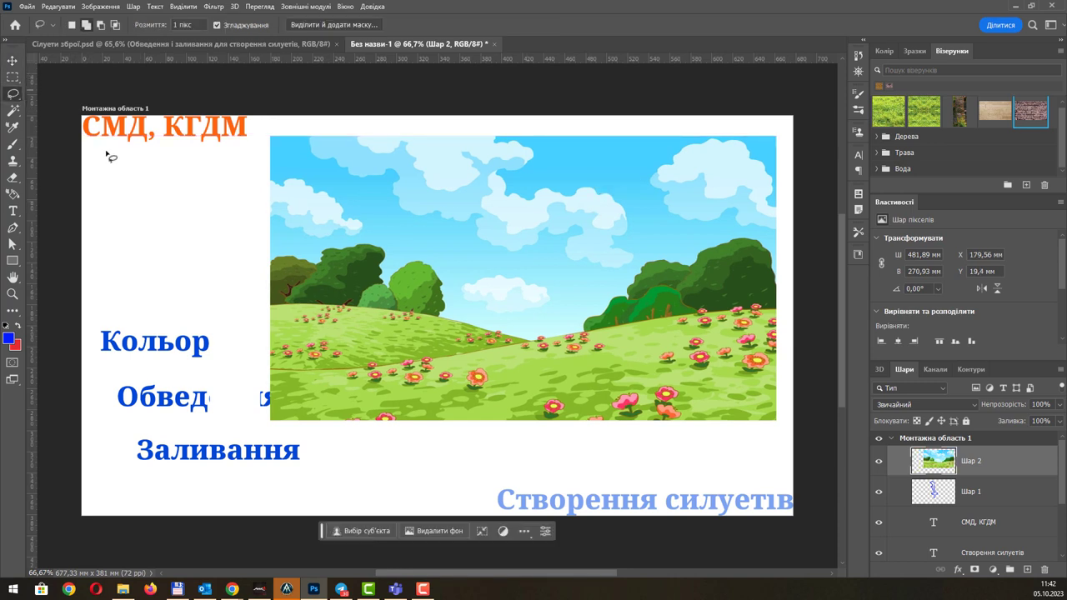
mouse_move(457, 280)
left_mouse_down()
mouse_move(556, 295)
mouse_move(461, 280)
left_mouse_up()
key("shift+F5")
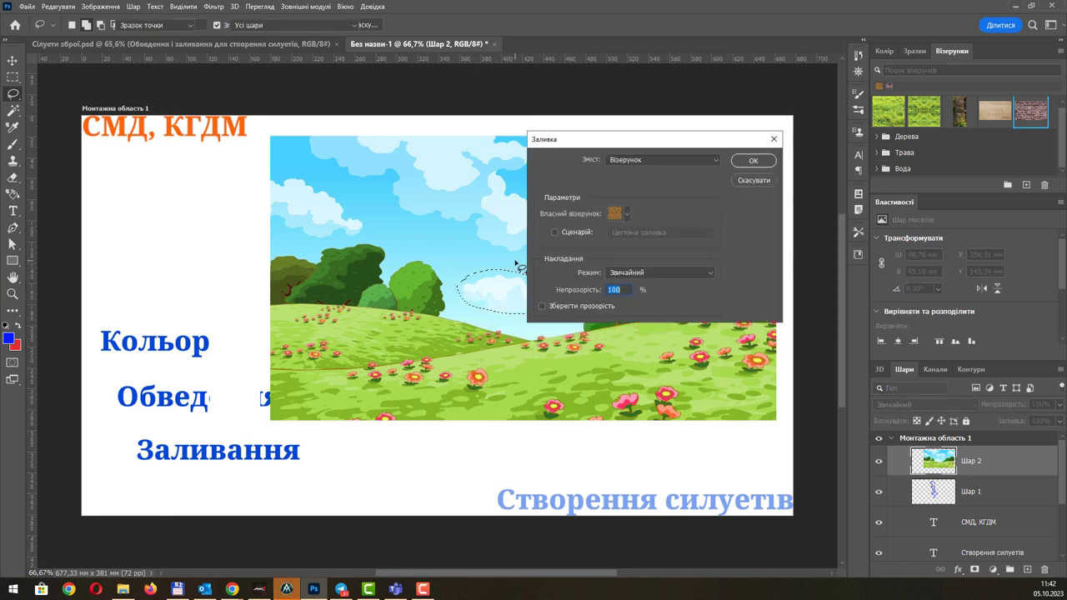
left_click_drag(659, 141, 775, 139)
left_click(759, 158)
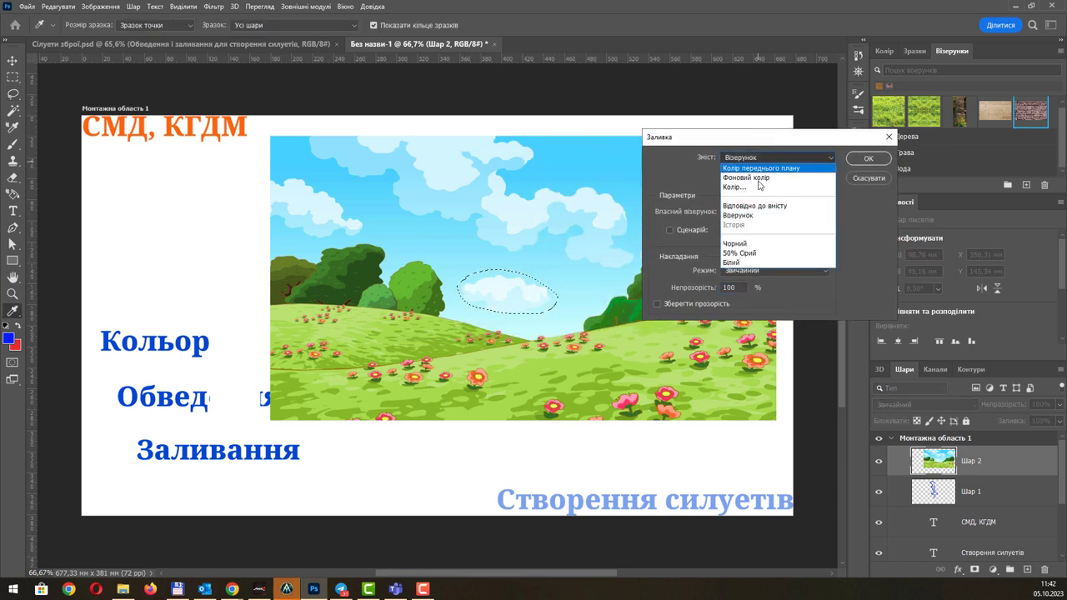
left_click(760, 207)
left_click(865, 165)
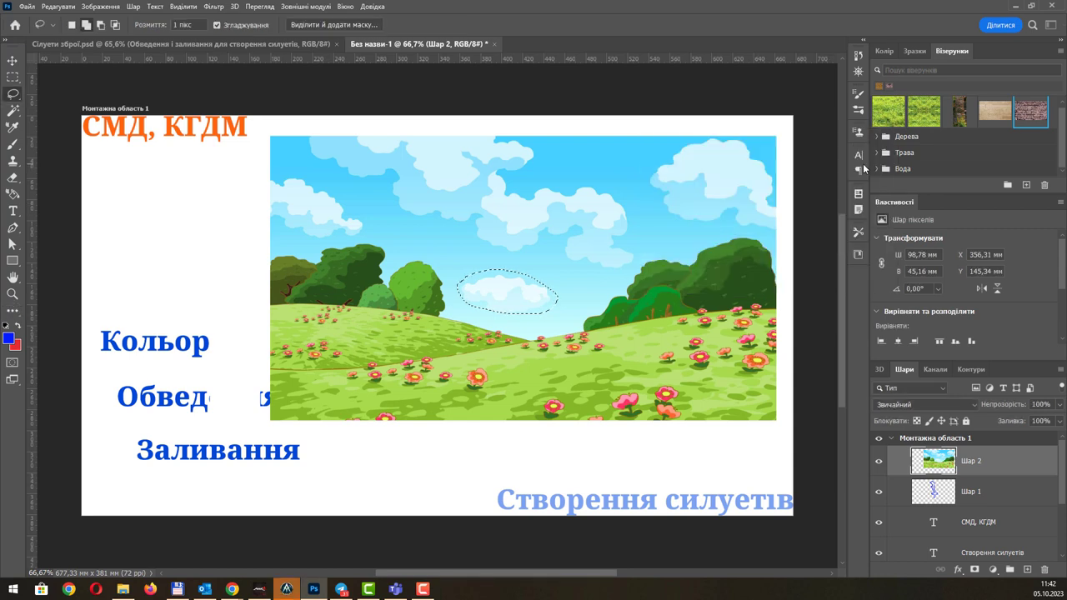
key("ctrl+d")
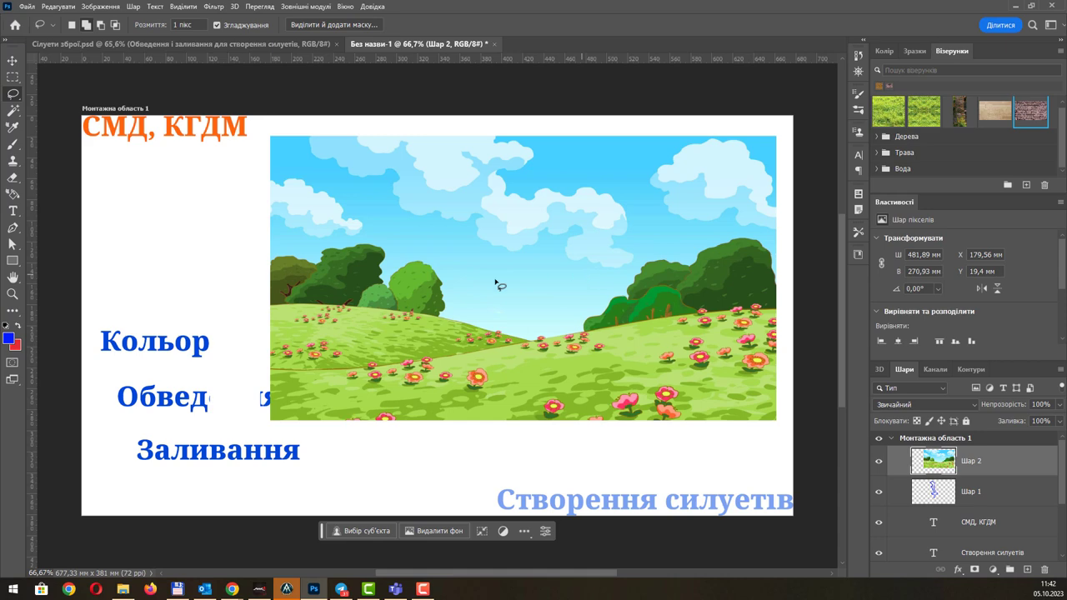
Remove the round tree from the landscape with Content-Aware fill.
scroll(396, 292, "up", 5)
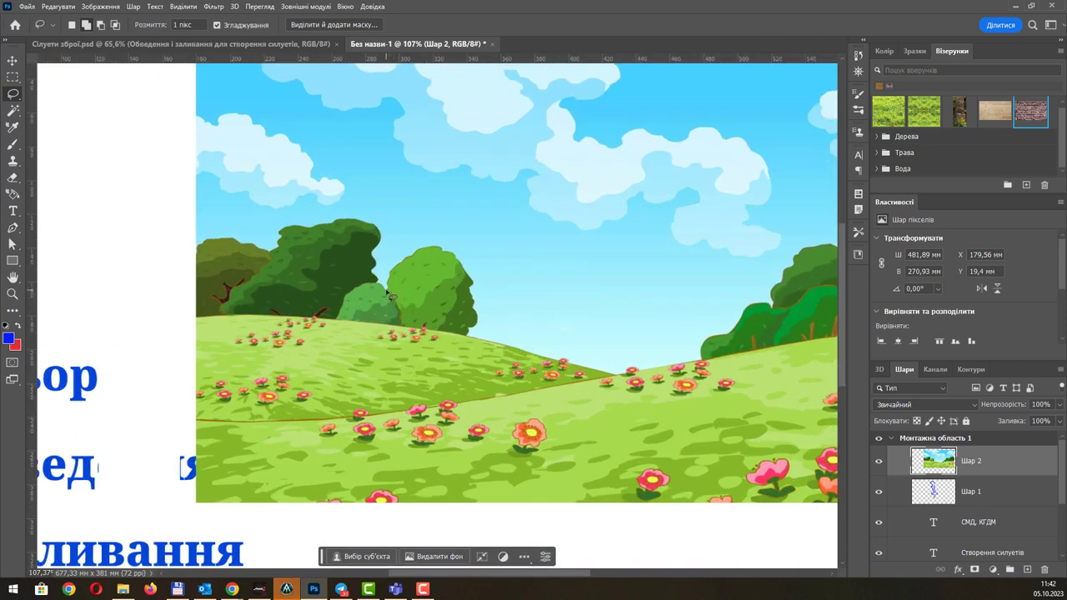
mouse_move(413, 248)
left_mouse_down()
mouse_move(464, 252)
mouse_move(486, 299)
mouse_move(480, 335)
mouse_move(460, 344)
mouse_move(423, 335)
left_mouse_up()
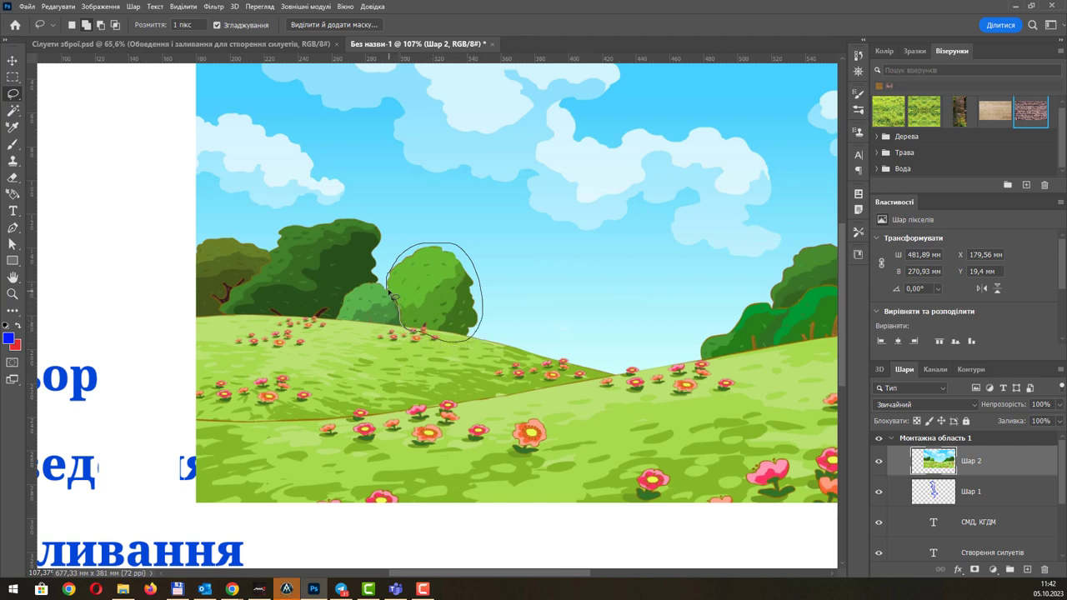
left_click_drag(391, 292, 392, 288)
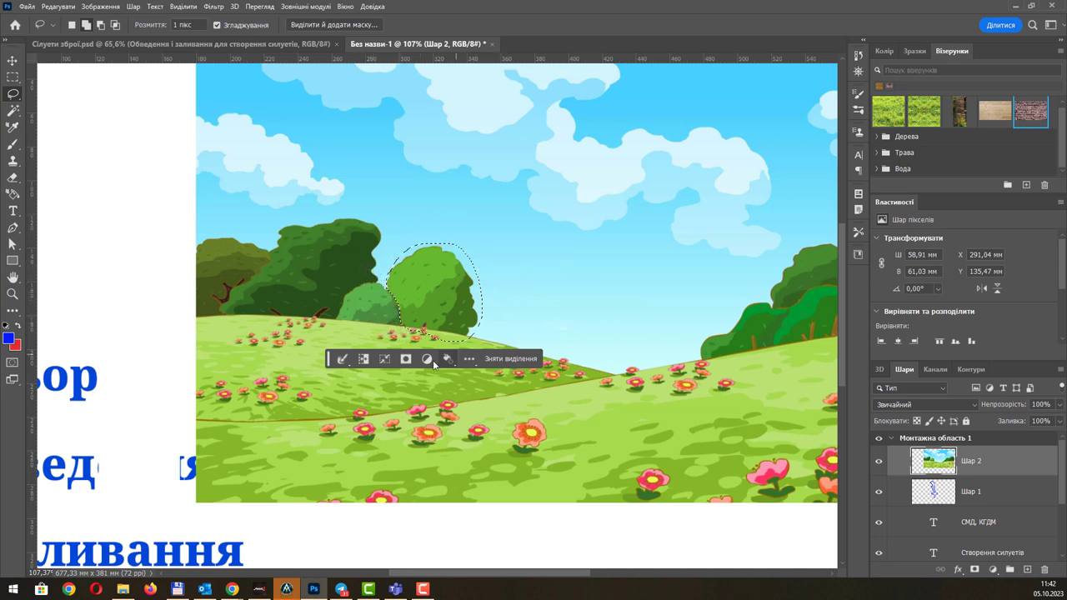
key("shift+F5")
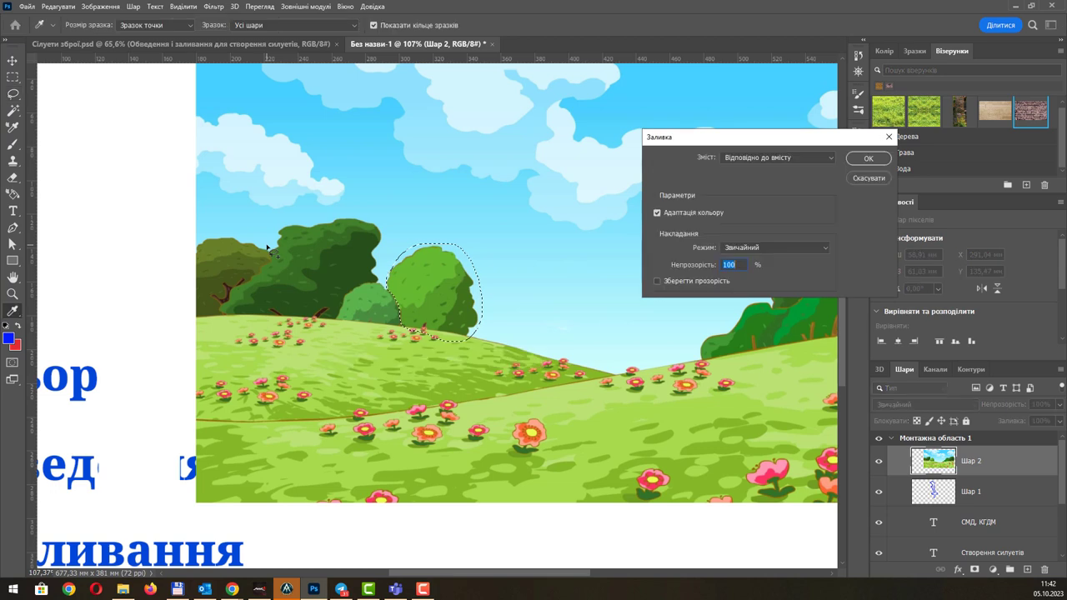
left_click(868, 158)
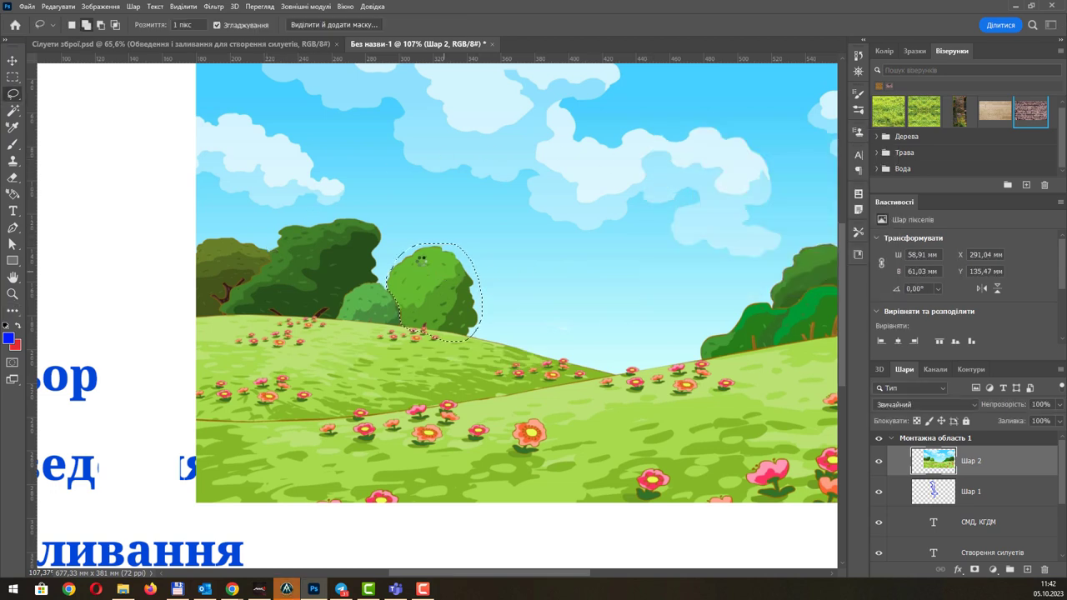
key("ctrl+d")
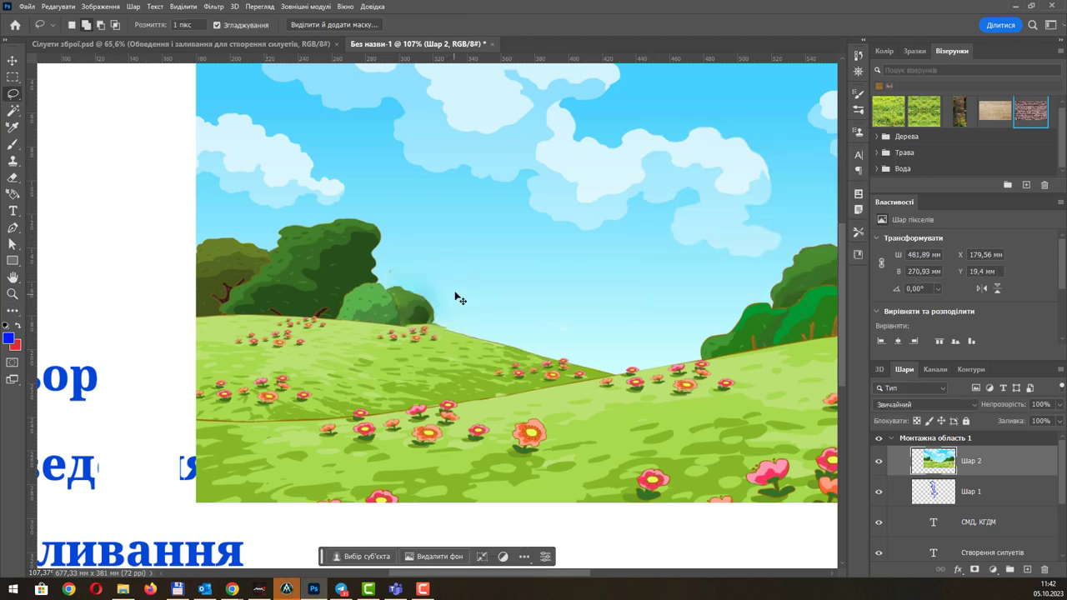
Remove an orange flower from the grass with Content-Aware fill.
scroll(472, 283, "down", 3)
scroll(467, 279, "down", 1)
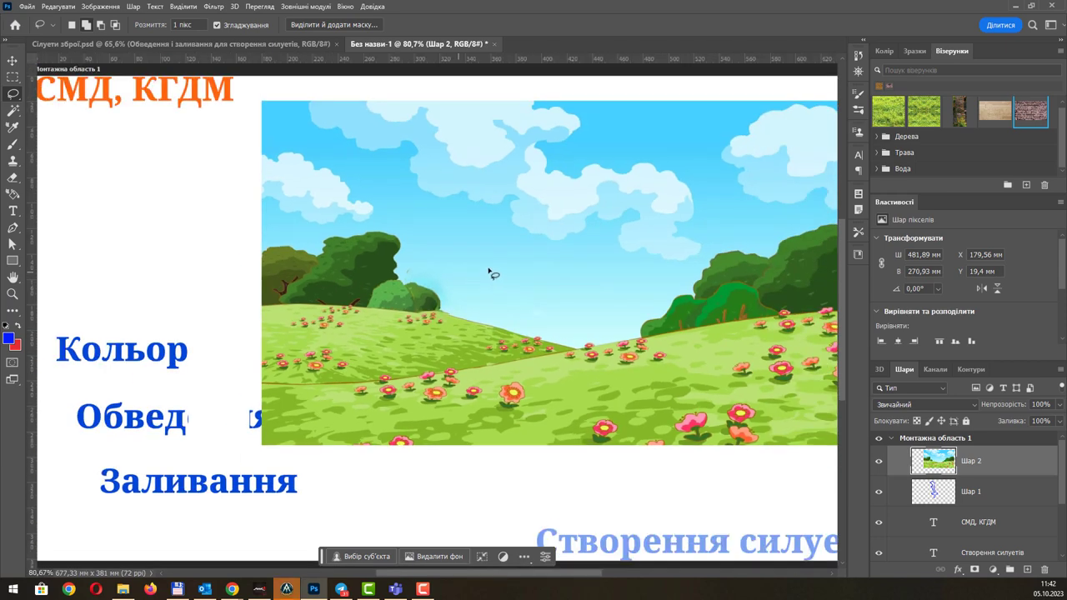
scroll(517, 267, "down", 1)
scroll(406, 429, "up", 2)
scroll(396, 380, "up", 3)
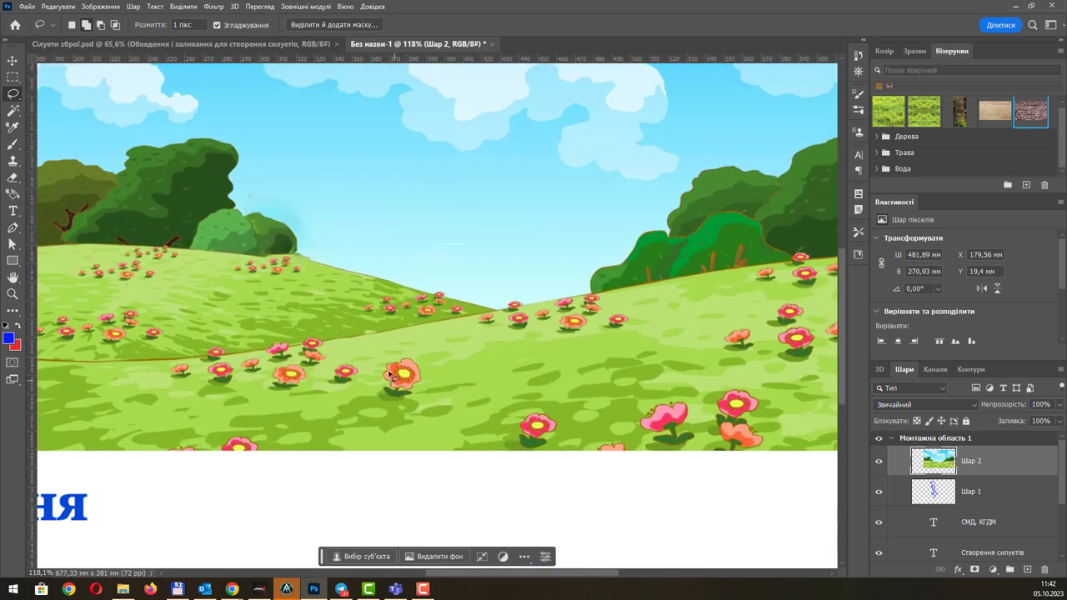
mouse_move(385, 360)
left_mouse_down()
mouse_move(409, 359)
mouse_move(385, 392)
left_mouse_up()
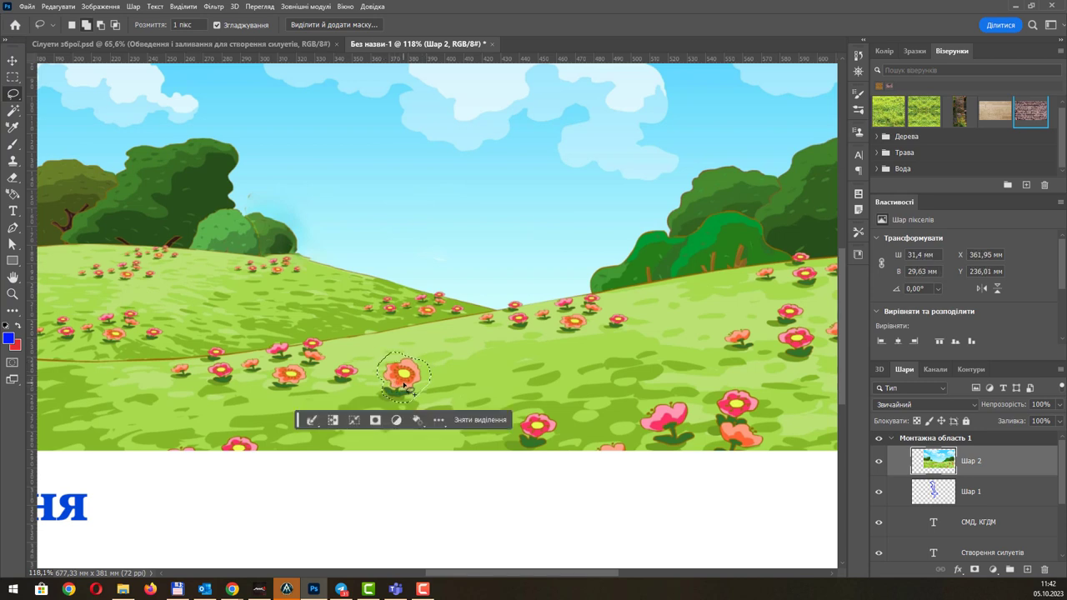
key("shift+F5")
key("ctrl+d")
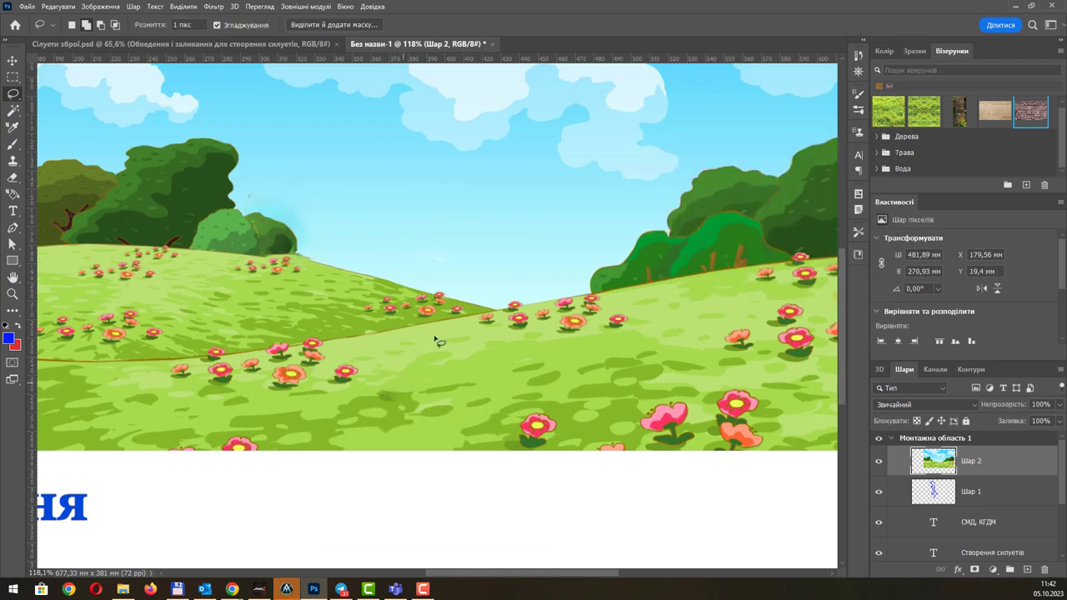
Paste the street photo copied from Chrome as a new layer.
scroll(437, 328, "down", 2)
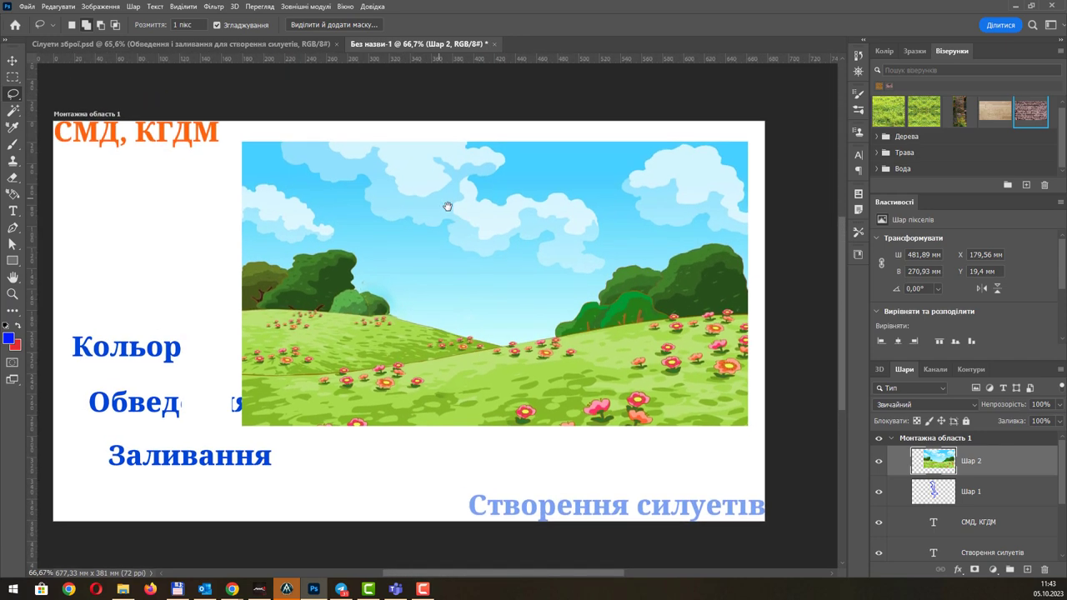
left_click_drag(400, 165, 464, 230)
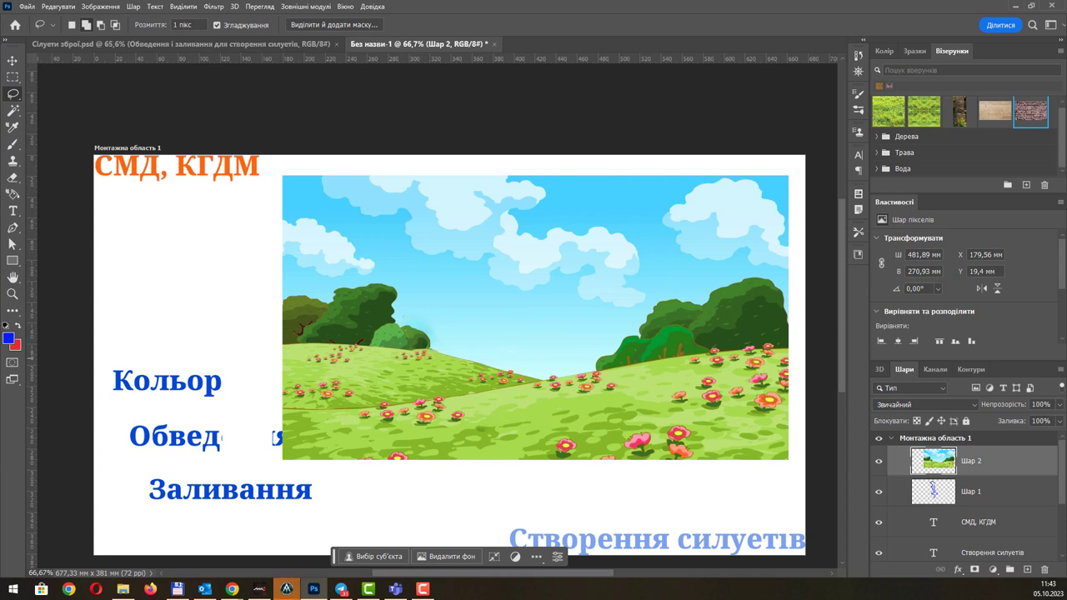
key("alt+Tab")
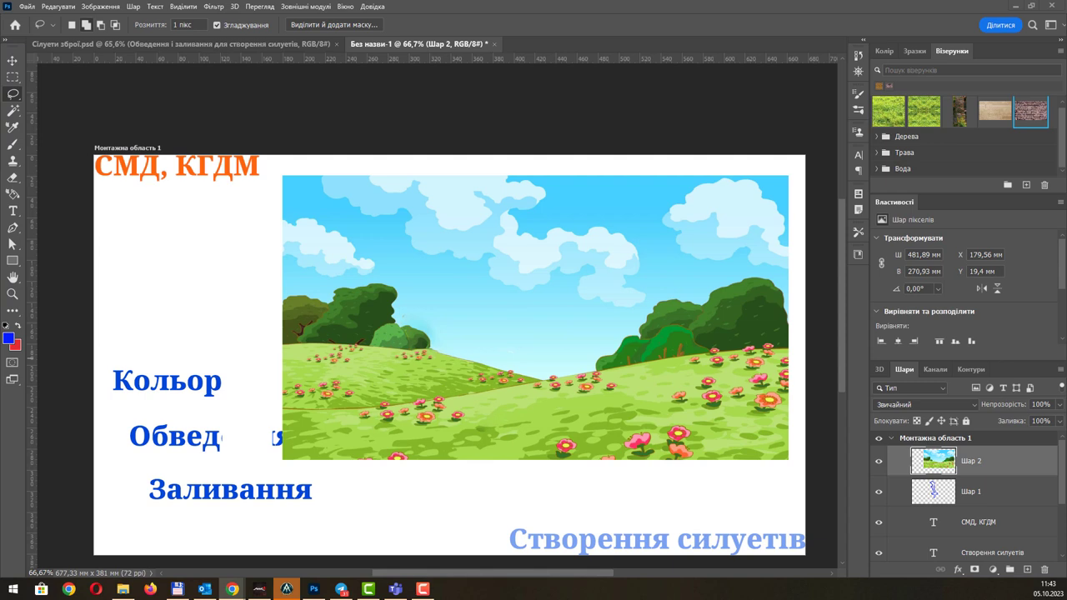
key("alt+Tab")
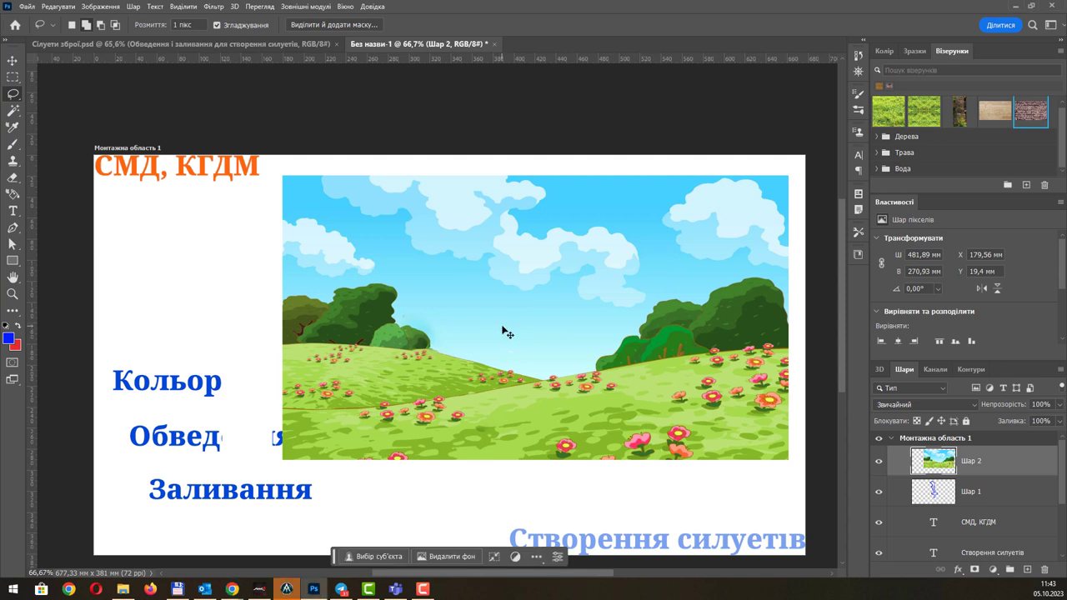
key("ctrl+v")
Remove the church spire from the street photo with Content-Aware fill.
scroll(525, 288, "up", 2)
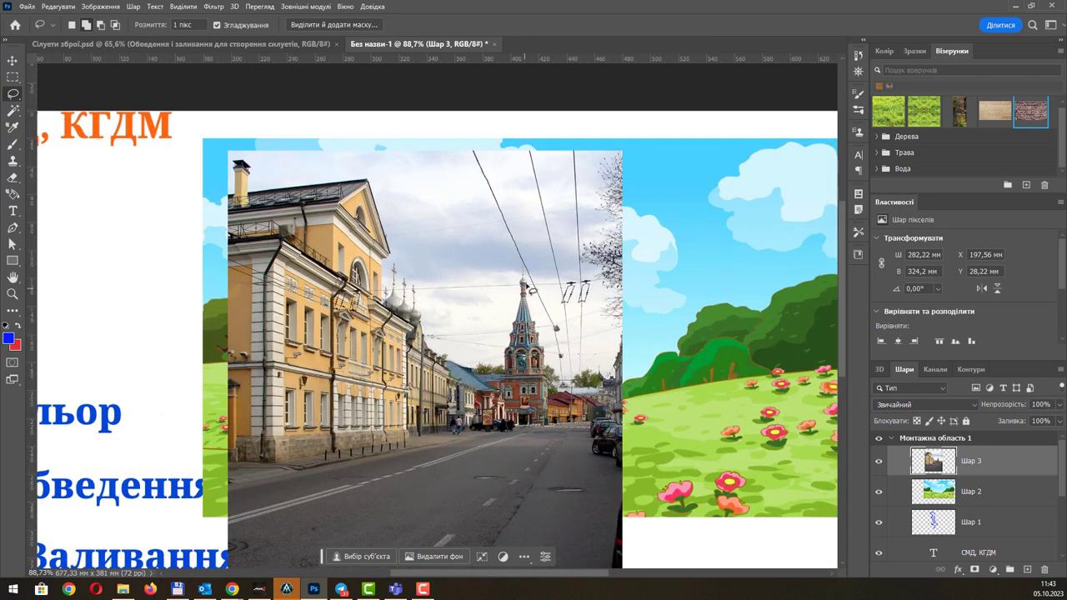
mouse_move(525, 271)
left_mouse_down()
mouse_move(507, 355)
mouse_move(523, 267)
left_mouse_up()
key("shift+F5")
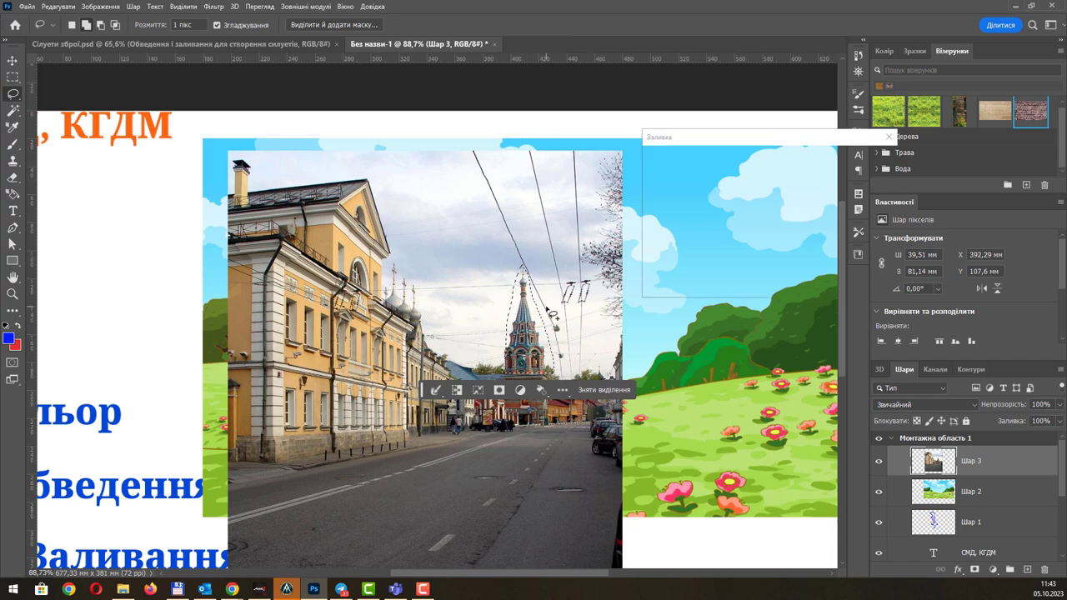
key("Return")
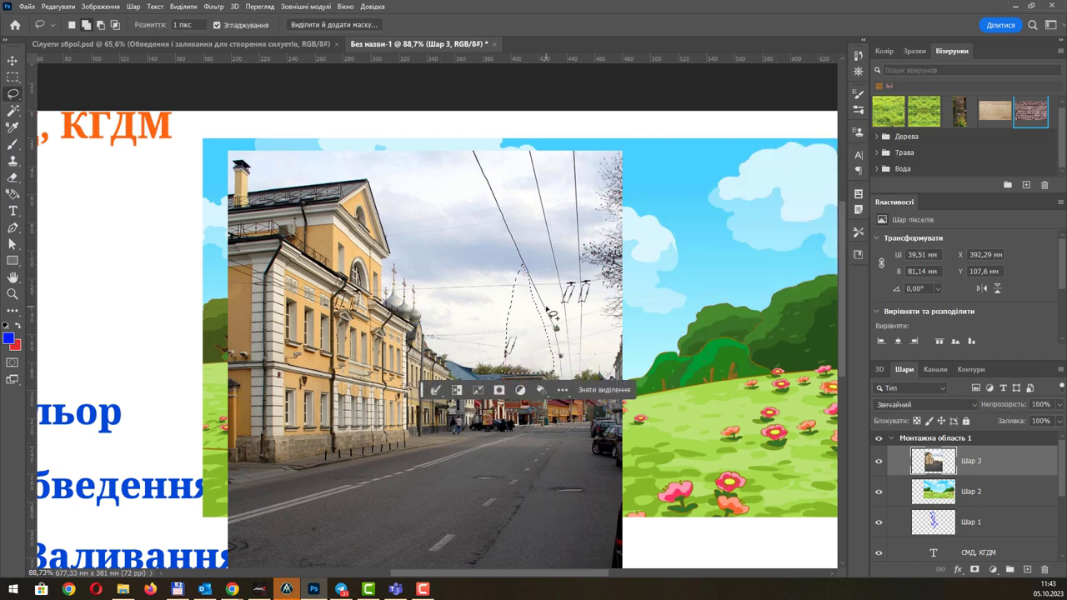
key("ctrl+d")
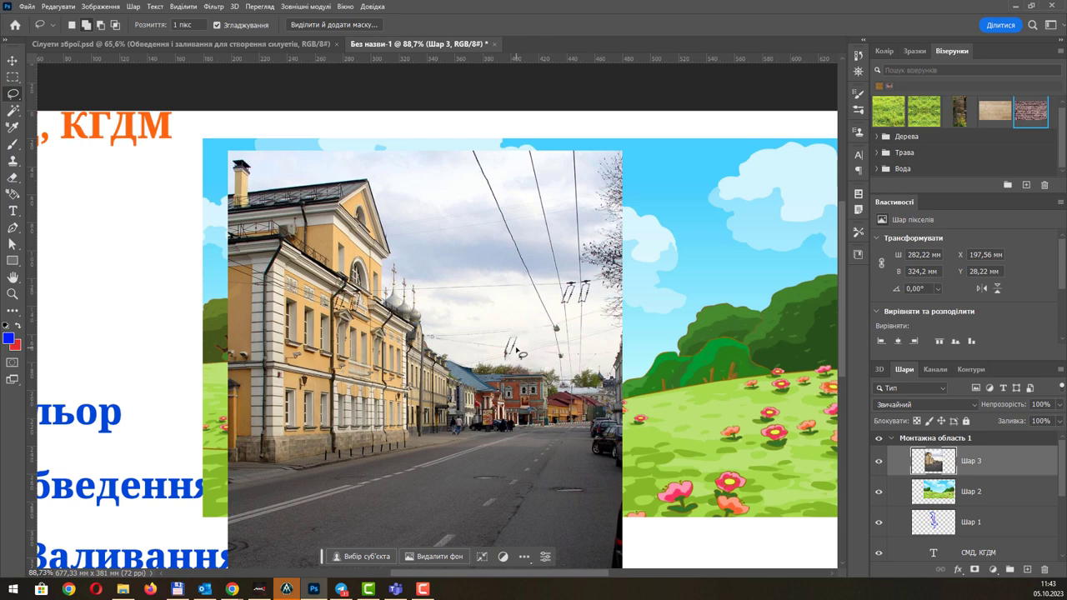
Fill away the pedestrians on the sidewalk with surrounding content.
scroll(476, 425, "up", 2)
scroll(471, 422, "up", 1)
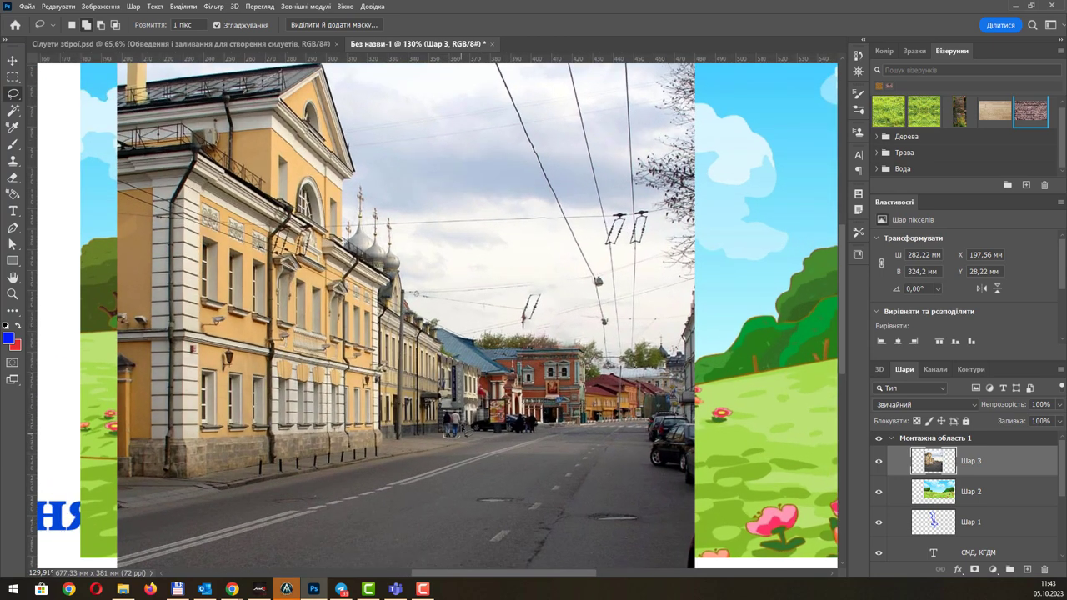
left_click_drag(464, 428, 462, 432)
key("shift+BackSpace")
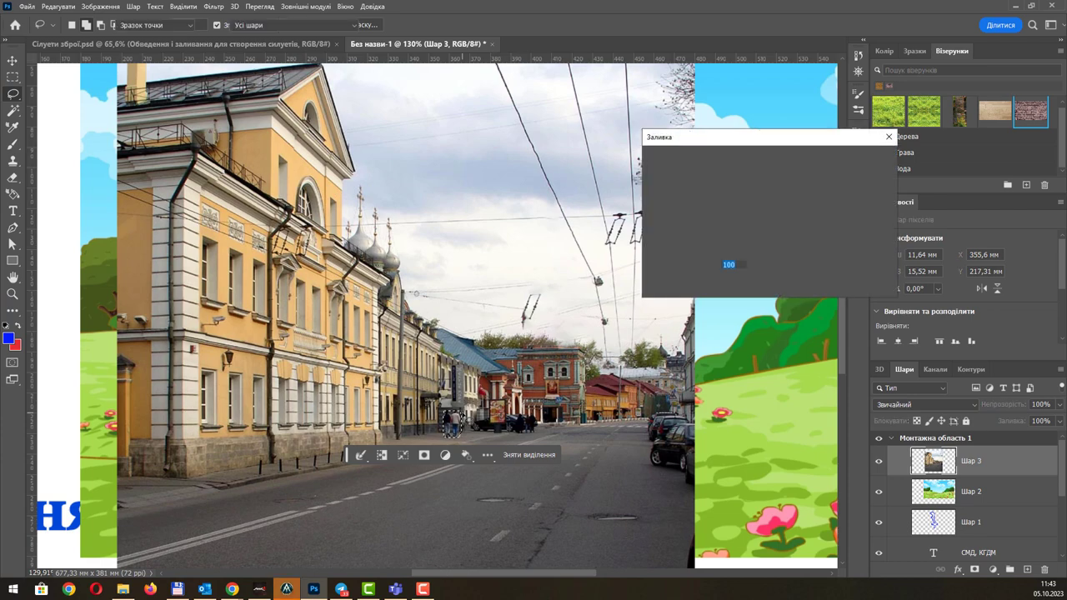
key("Return")
key("ctrl+d")
Remove the manhole cover from the road with Content-Aware fill and deselect.
scroll(497, 386, "down", 3)
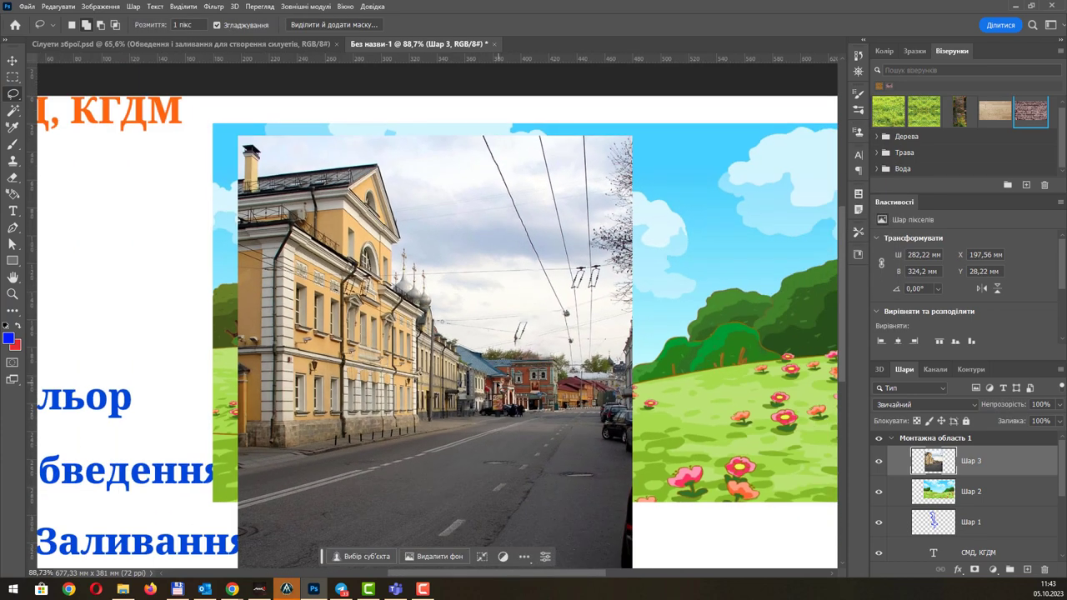
scroll(482, 415, "up", 2)
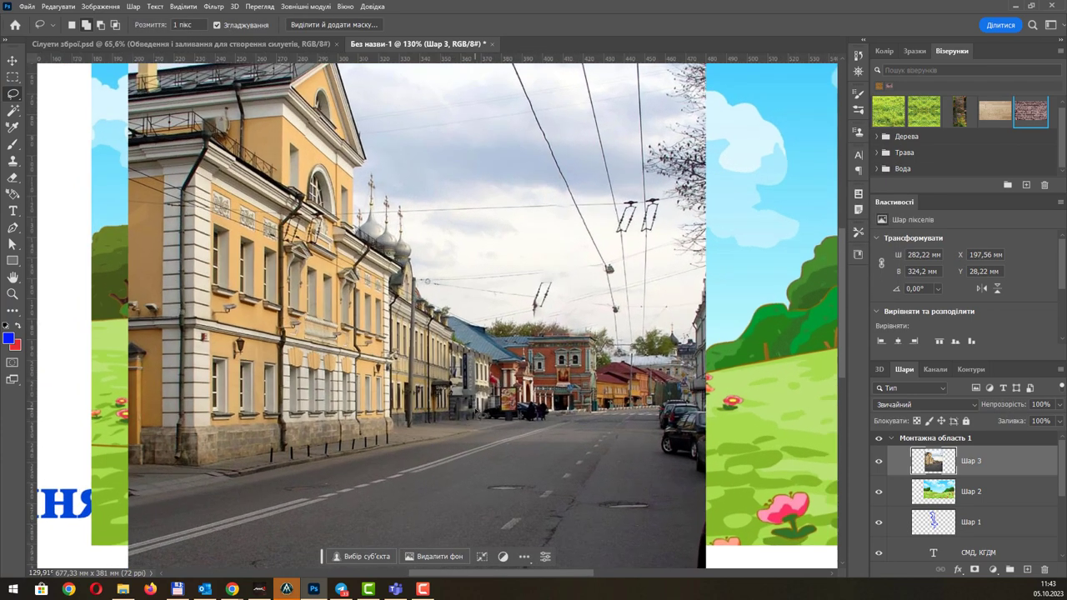
scroll(482, 414, "up", 2)
scroll(463, 408, "up", 3)
scroll(464, 408, "up", 1)
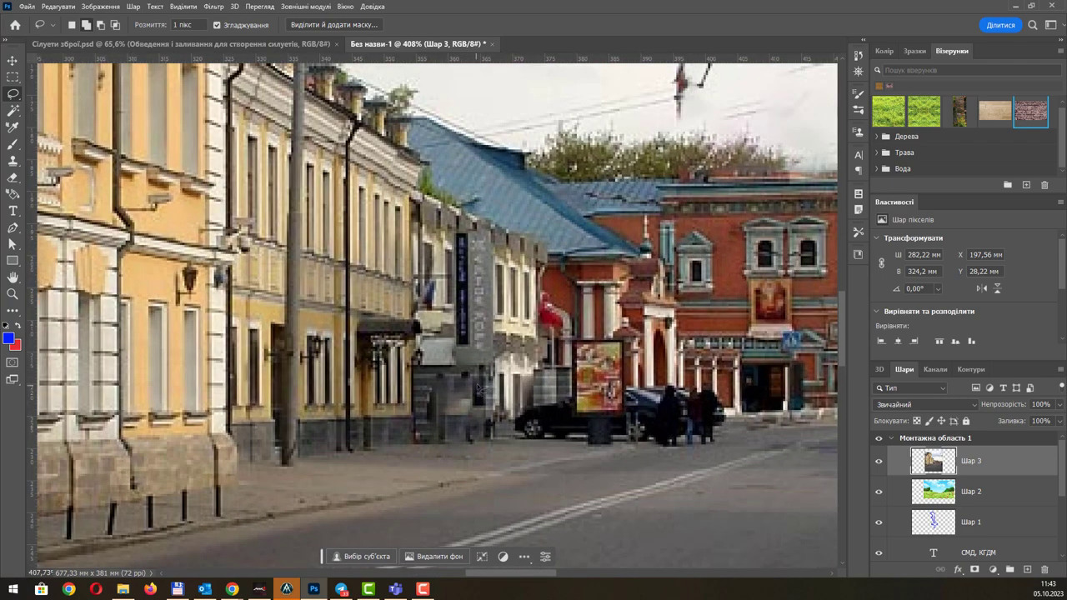
scroll(480, 388, "down", 2)
scroll(480, 389, "down", 2)
scroll(484, 392, "down", 2)
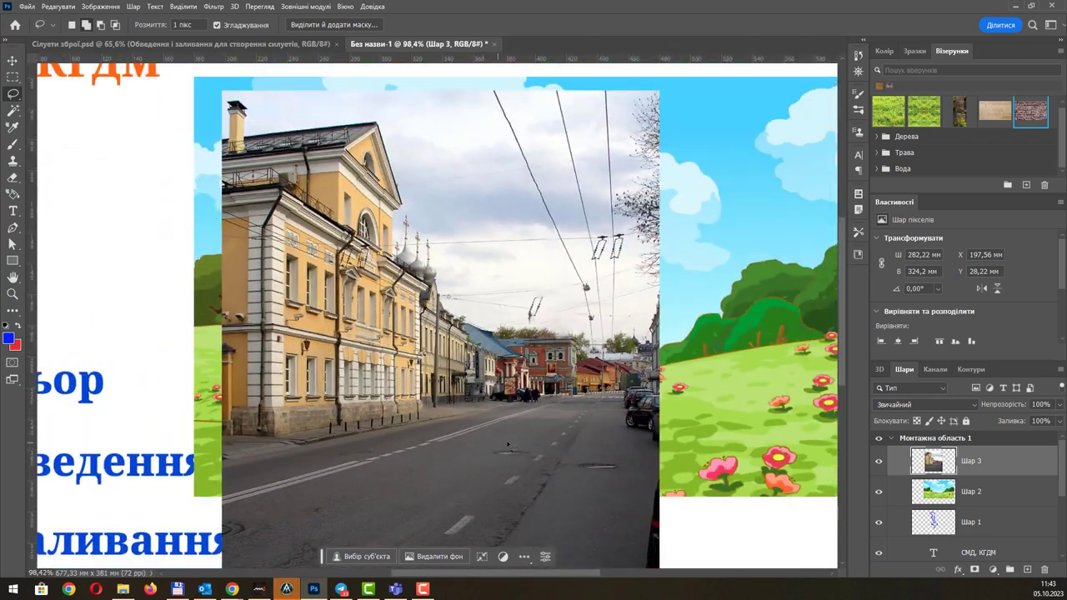
scroll(507, 444, "up", 1)
mouse_move(544, 451)
left_mouse_down()
mouse_move(520, 474)
mouse_move(543, 447)
left_mouse_up()
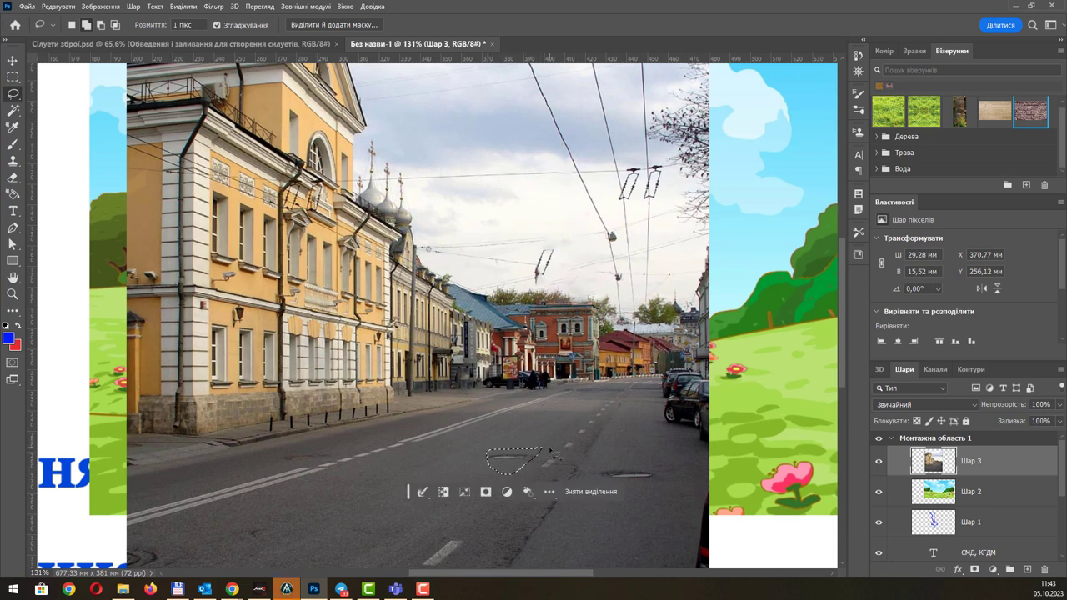
left_click(514, 459)
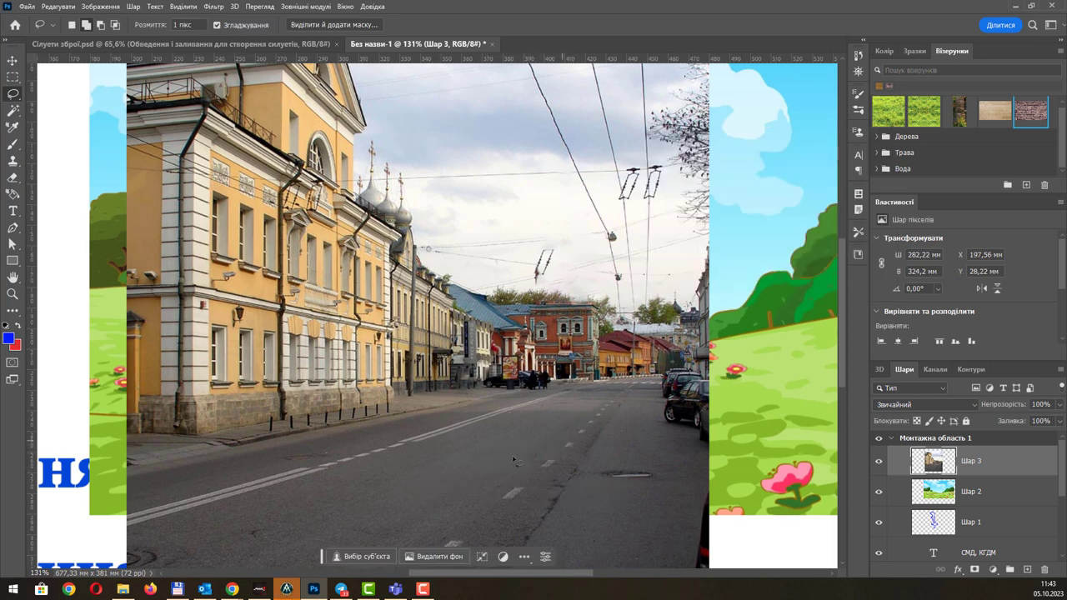
mouse_move(597, 468)
left_mouse_down()
mouse_move(597, 492)
mouse_move(662, 471)
mouse_move(625, 459)
left_mouse_up()
key("shift+BackSpace")
key("Return")
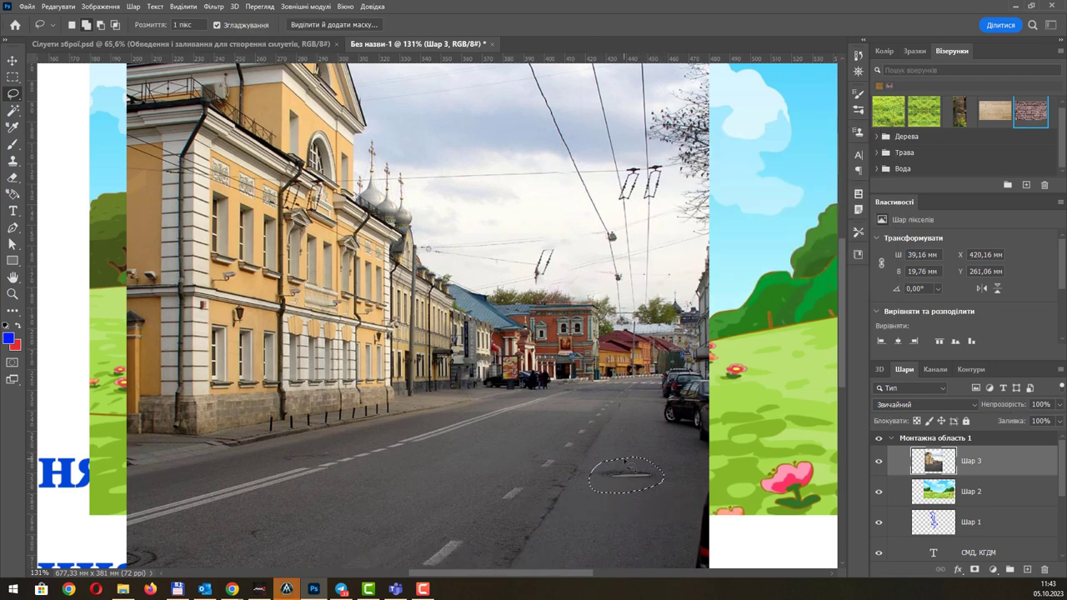
left_click(629, 465)
key("ctrl+0")
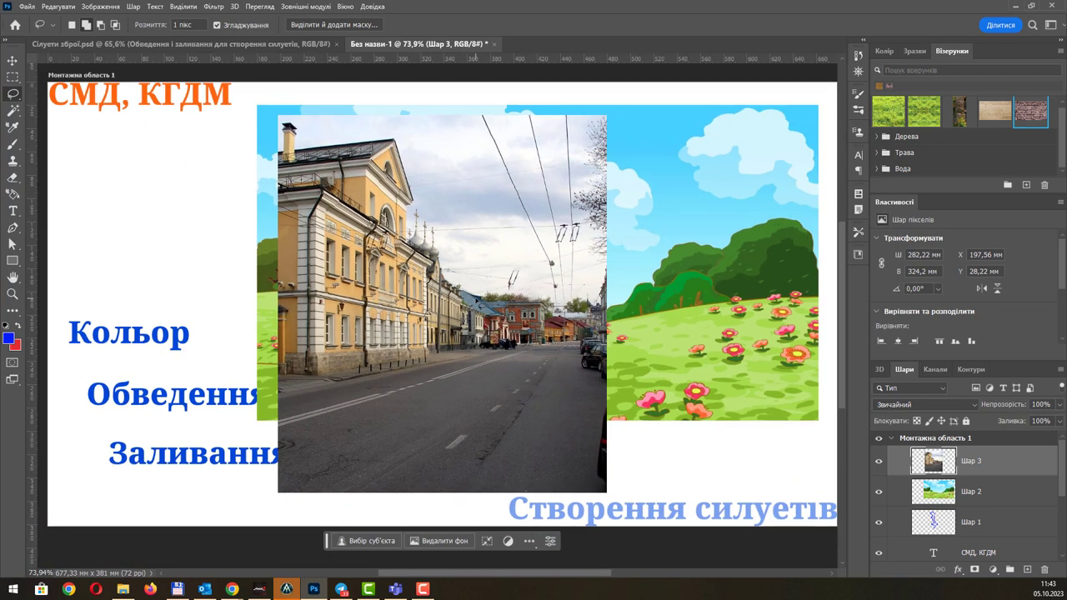
key("Delete")
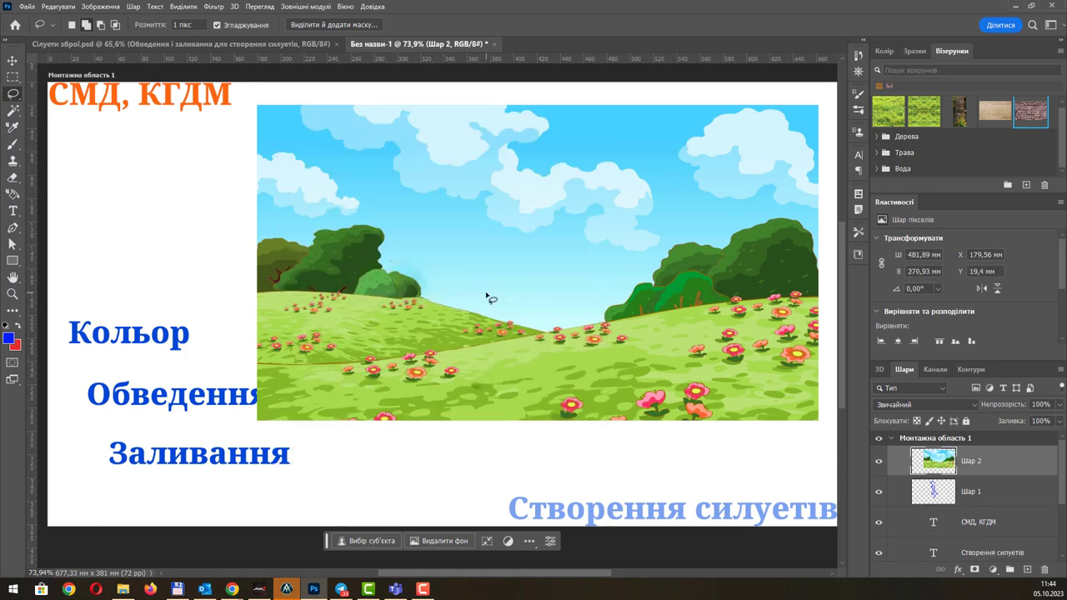
key("Delete")
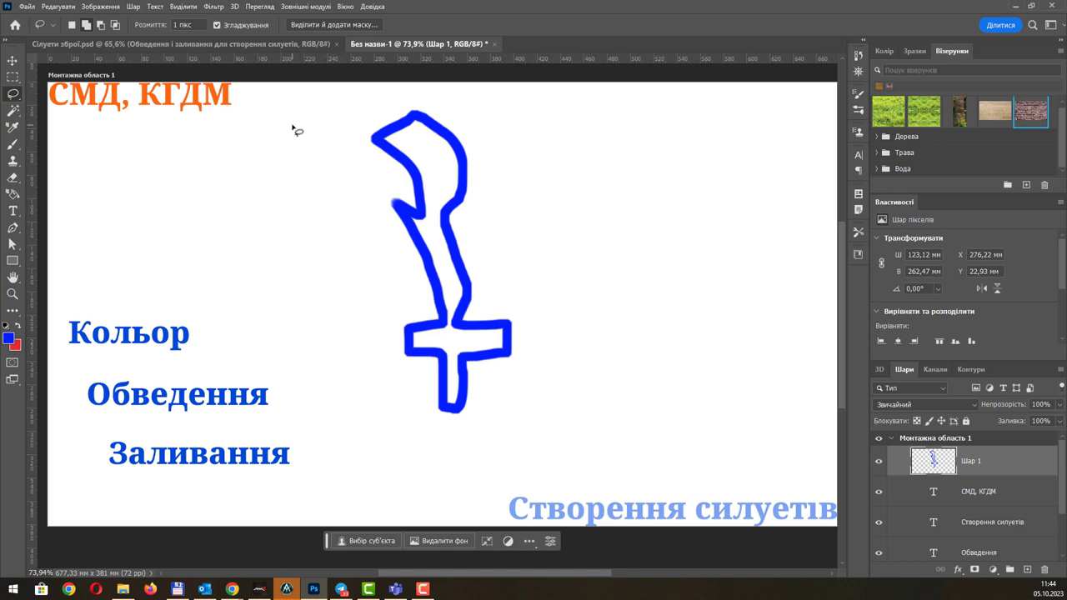
key("shift+F5")
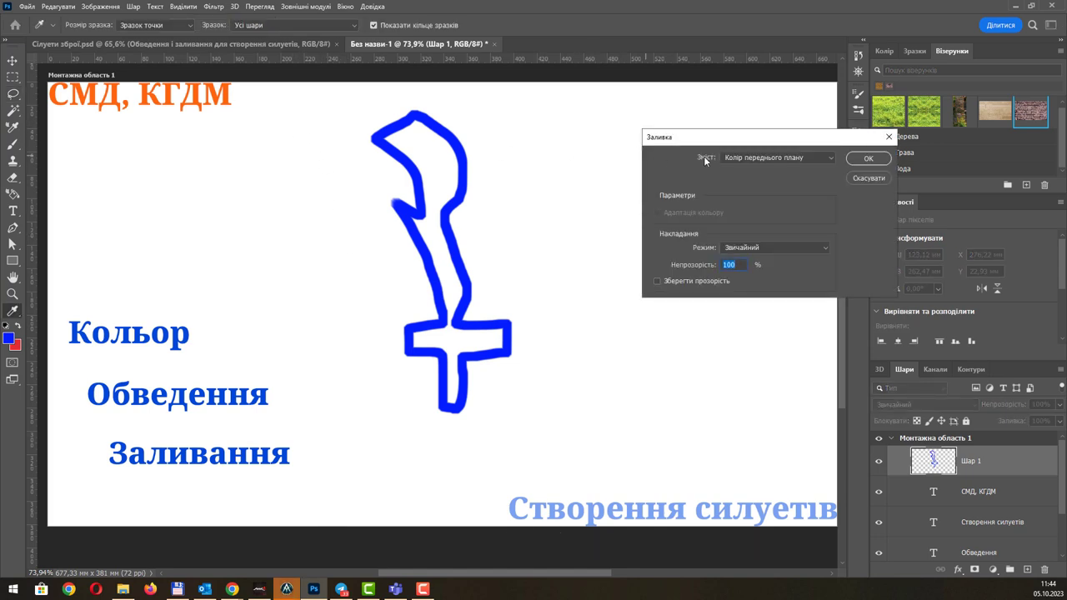
left_click_drag(759, 144, 471, 142)
left_click(488, 156)
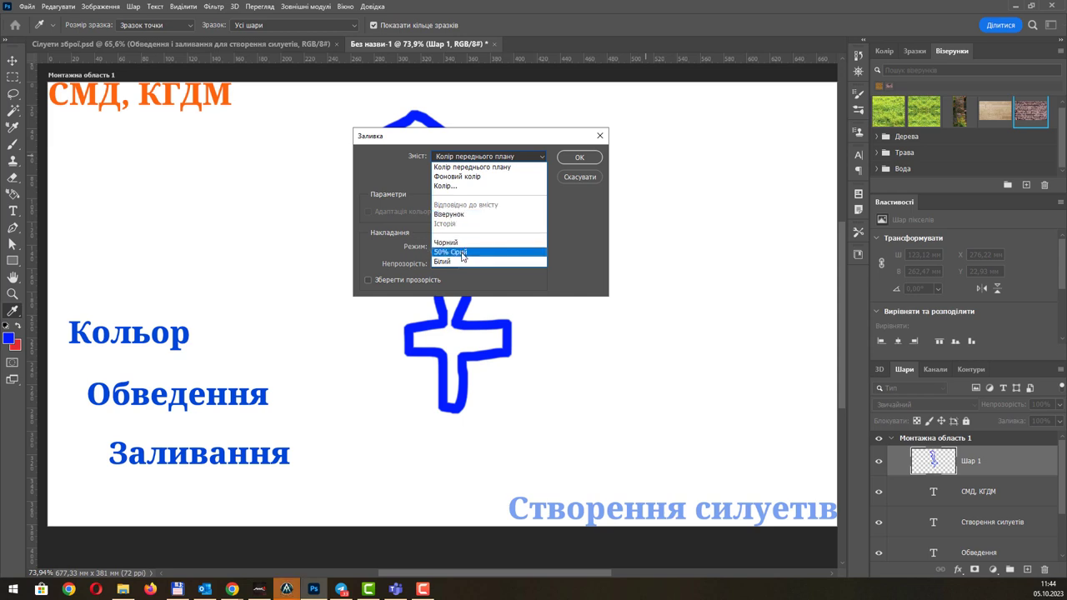
key("Escape")
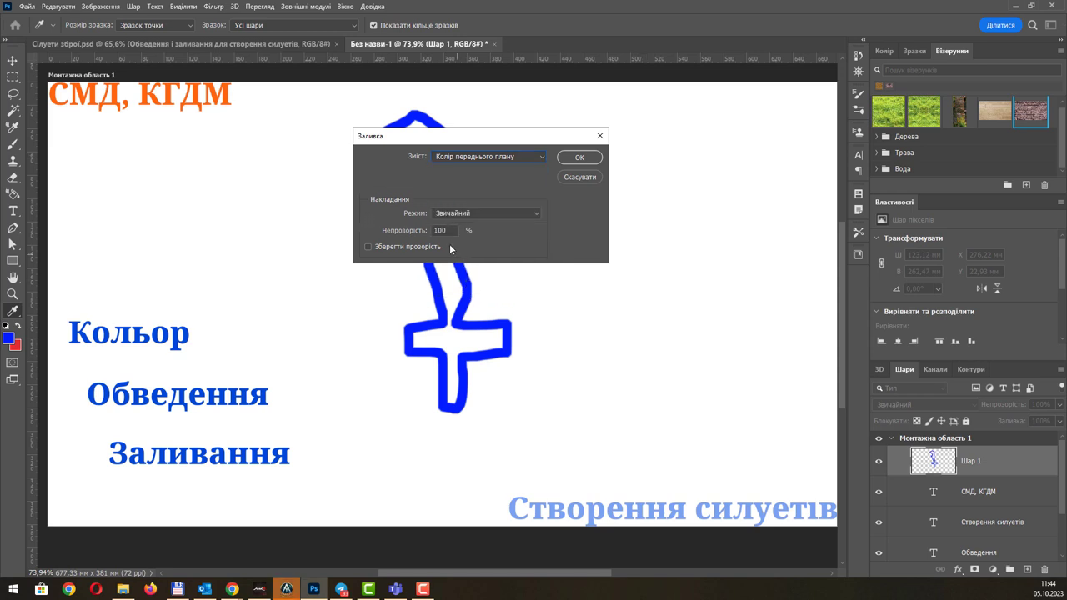
left_click(512, 158)
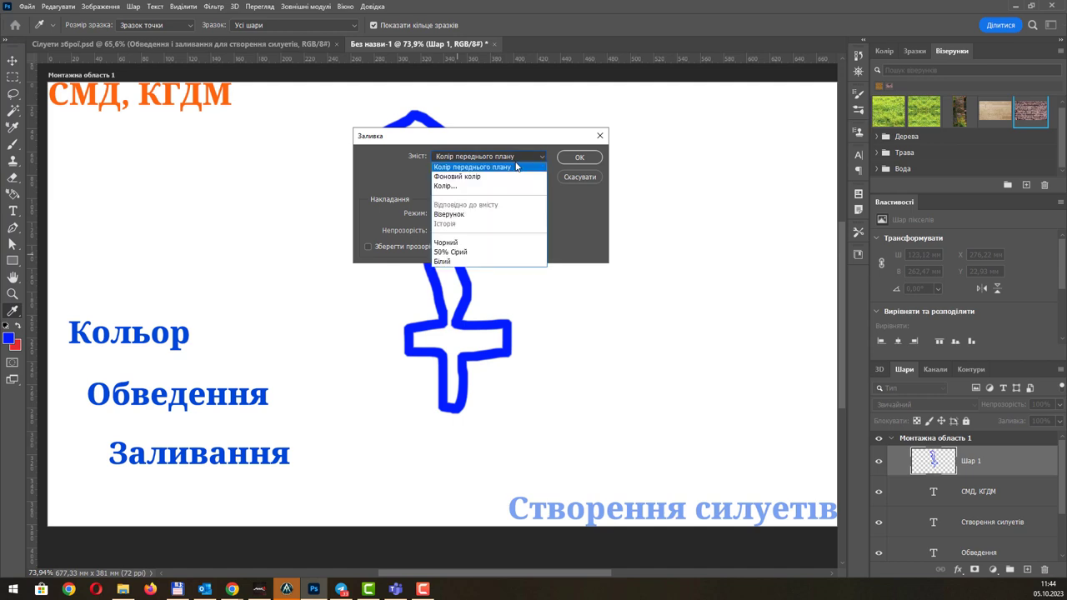
left_click(517, 167)
left_click(565, 159)
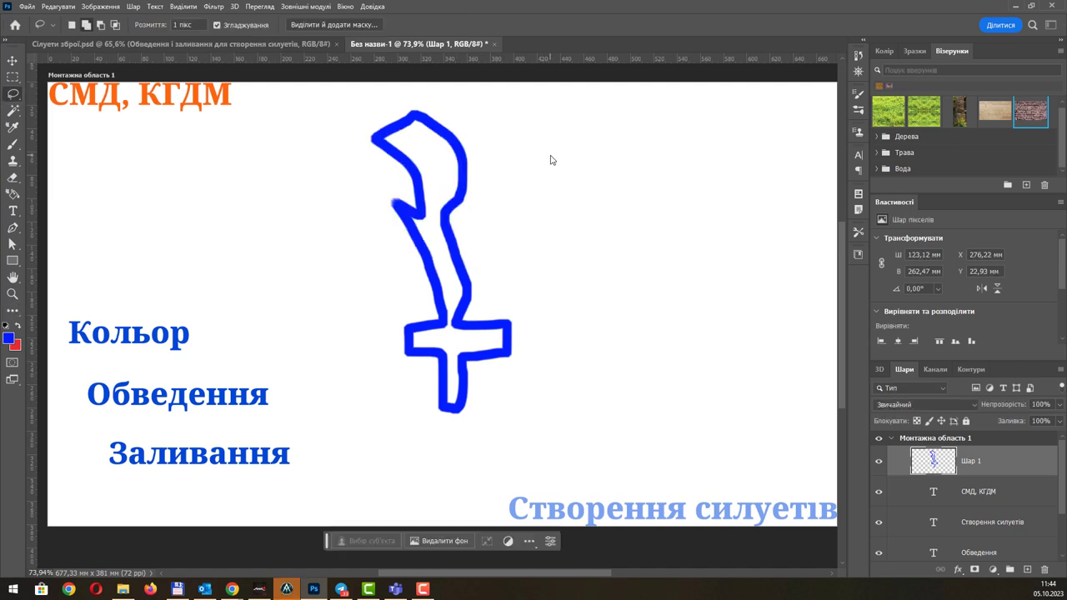
key("l")
Switch to the Paint Bucket tool and fill the sword's interior with red, undoing a blue trial fill.
left_click(13, 313)
right_click(13, 315)
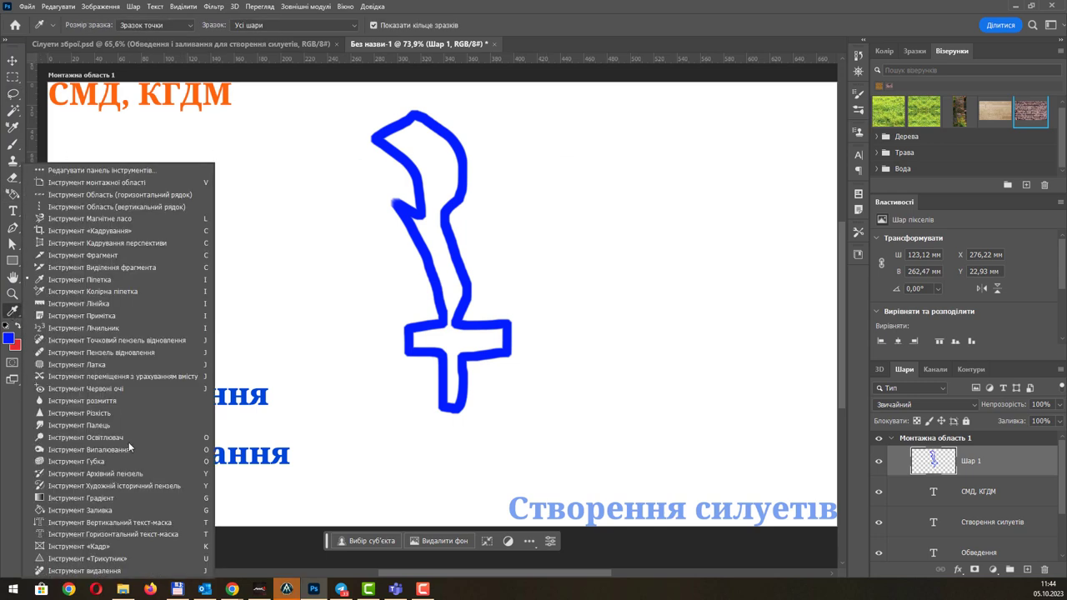
left_click(107, 510)
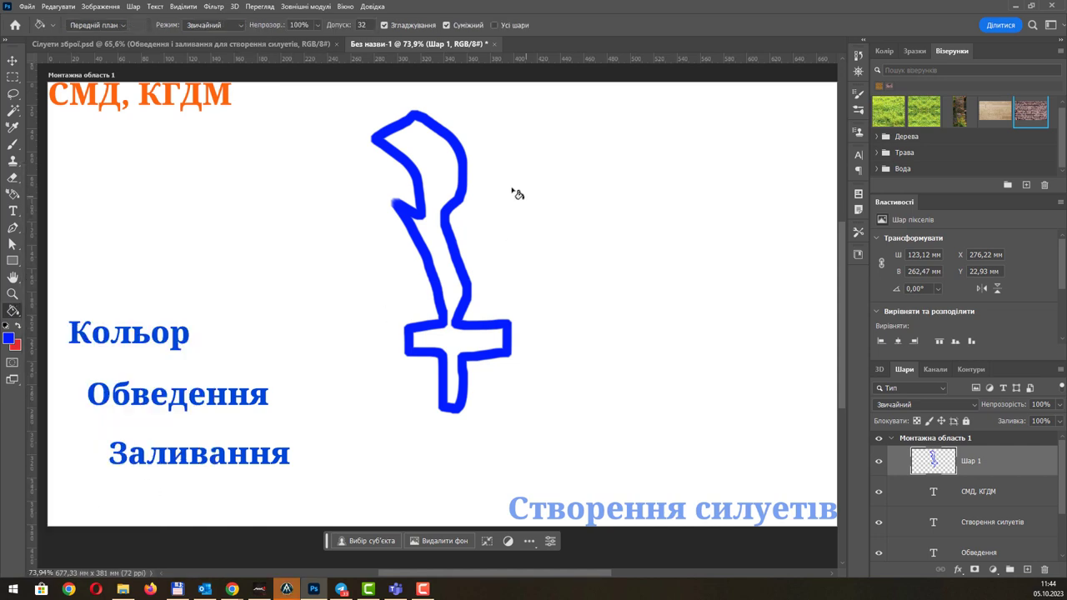
left_click(438, 156)
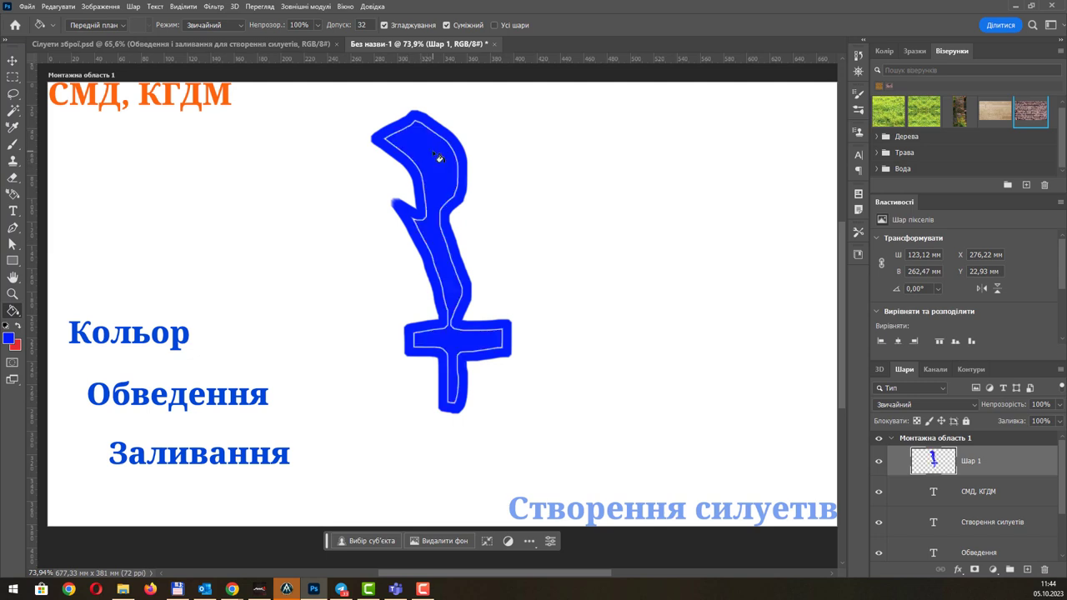
key("ctrl+z")
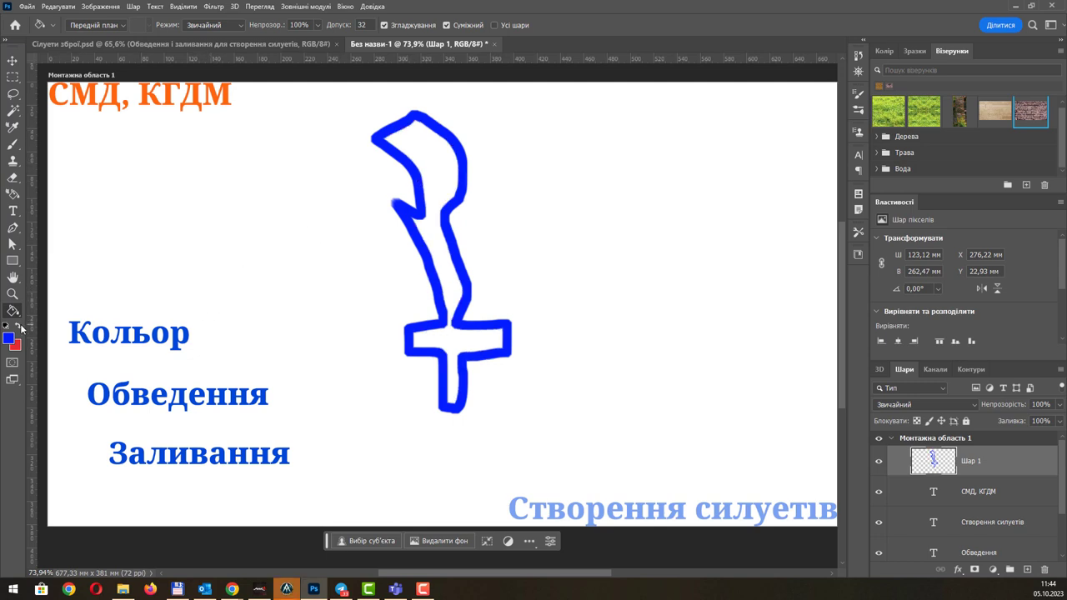
left_click(19, 326)
left_click(440, 173)
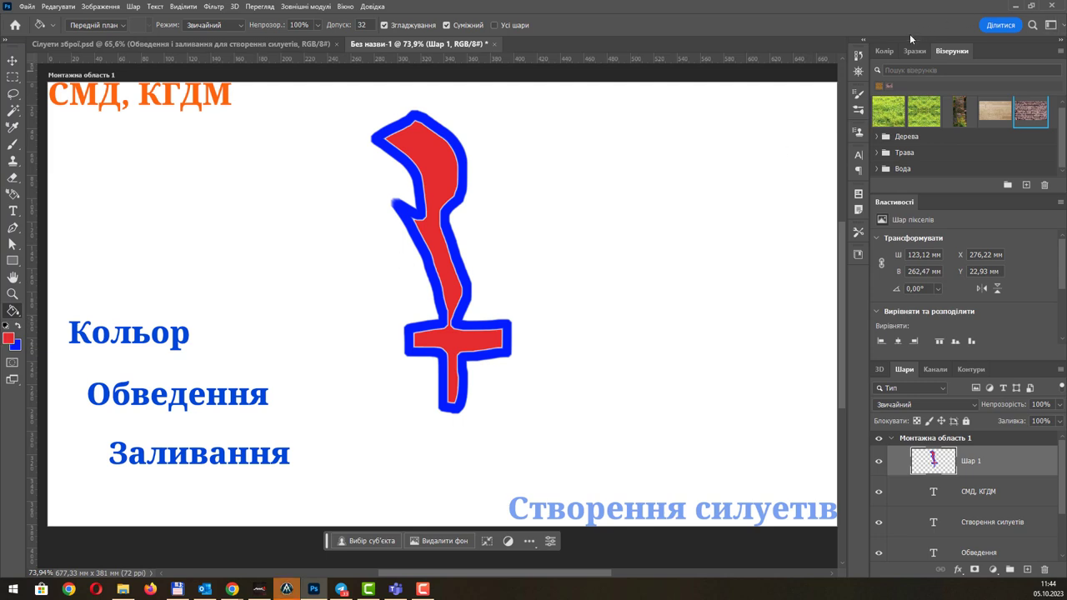
Recolour the sword's outline green, then blue-violet, using the Color panel.
left_click(883, 51)
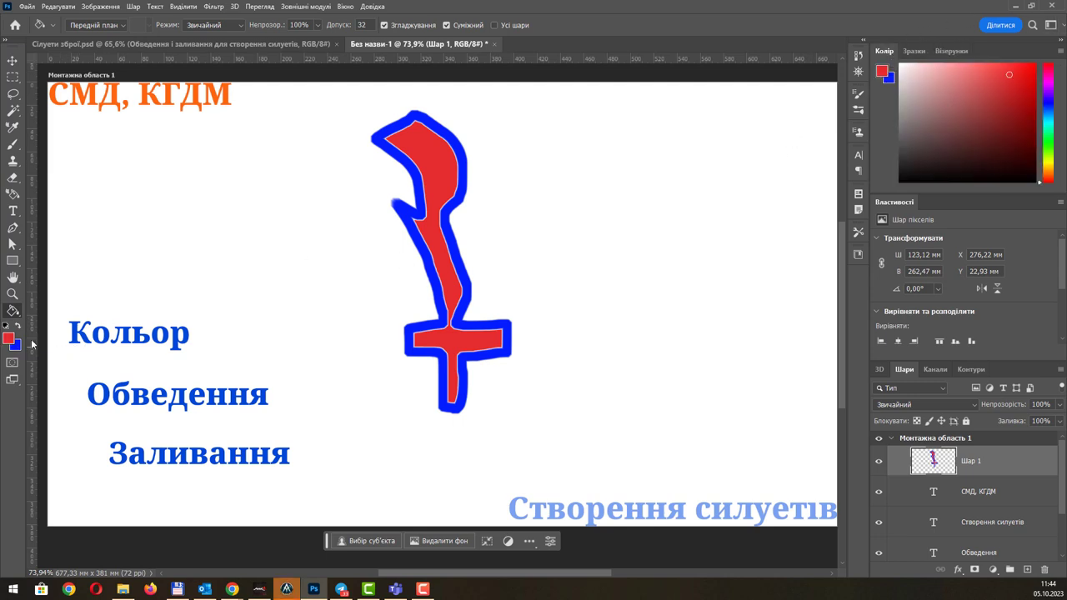
left_click(1048, 141)
left_click(991, 80)
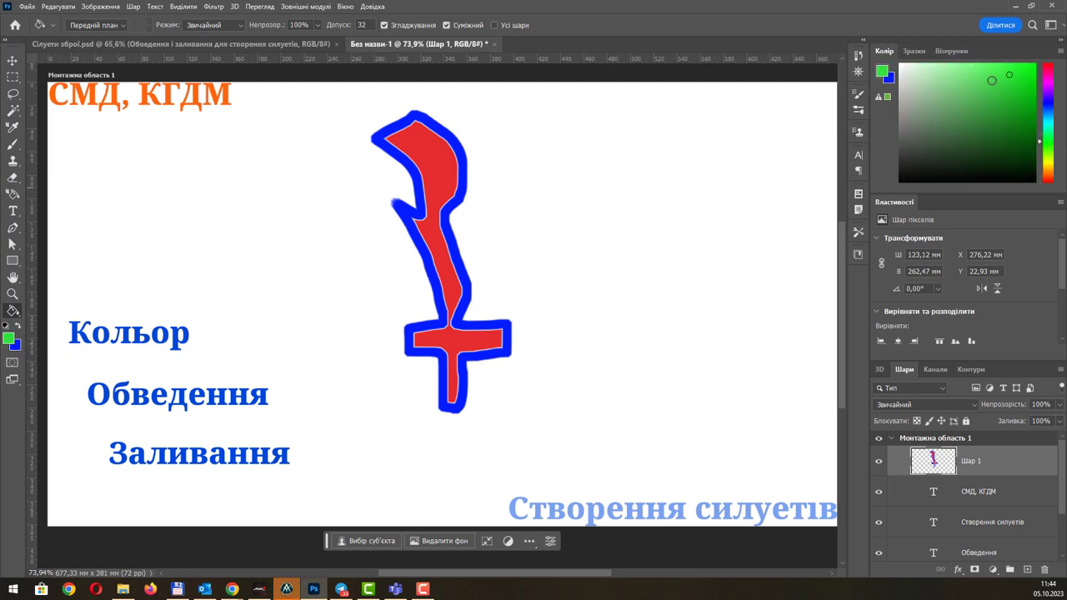
left_click(456, 145)
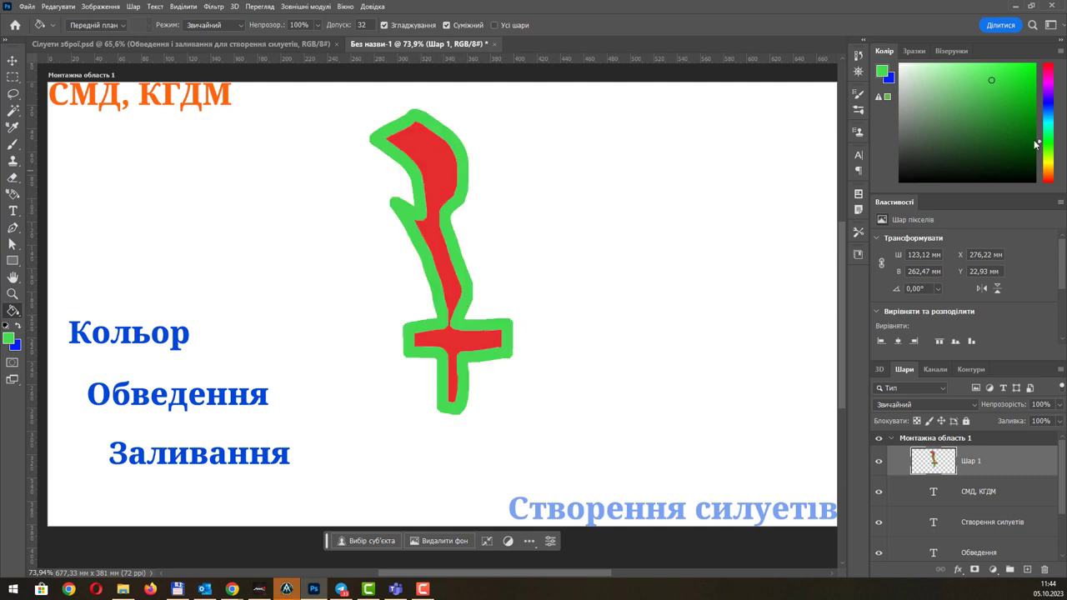
left_click(1048, 100)
left_click(1025, 104)
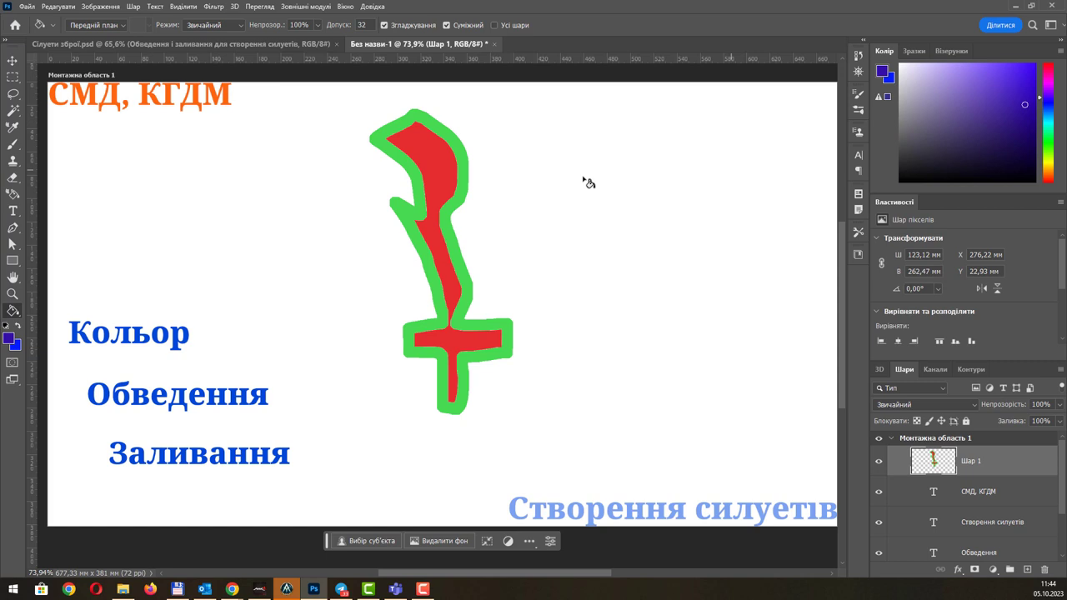
left_click(469, 175)
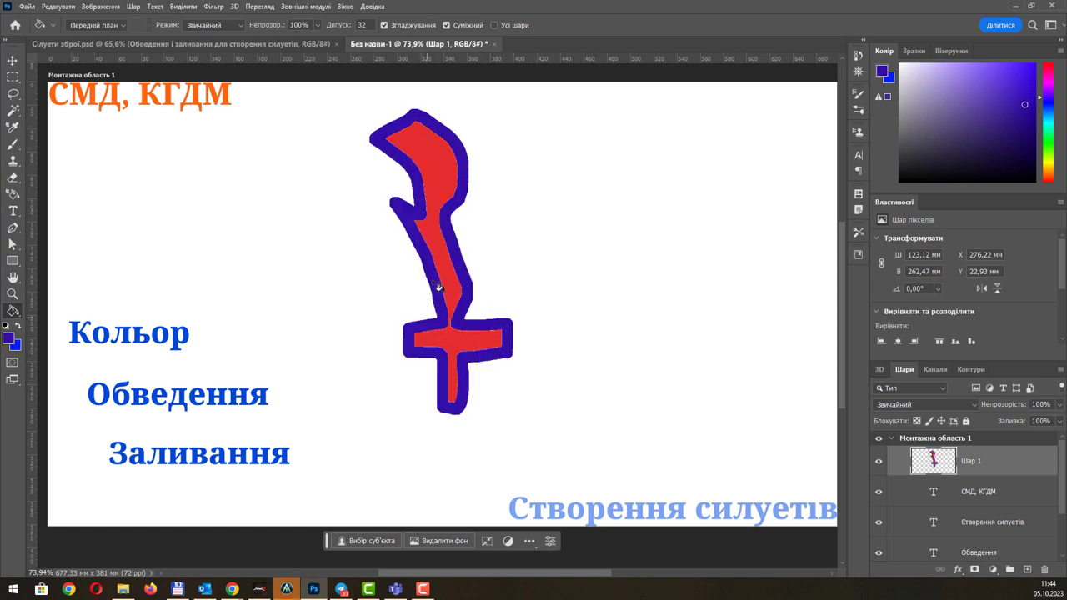
Recolour the sword's interior olive-yellow, then change it to bright yellow-green.
left_click(1042, 167)
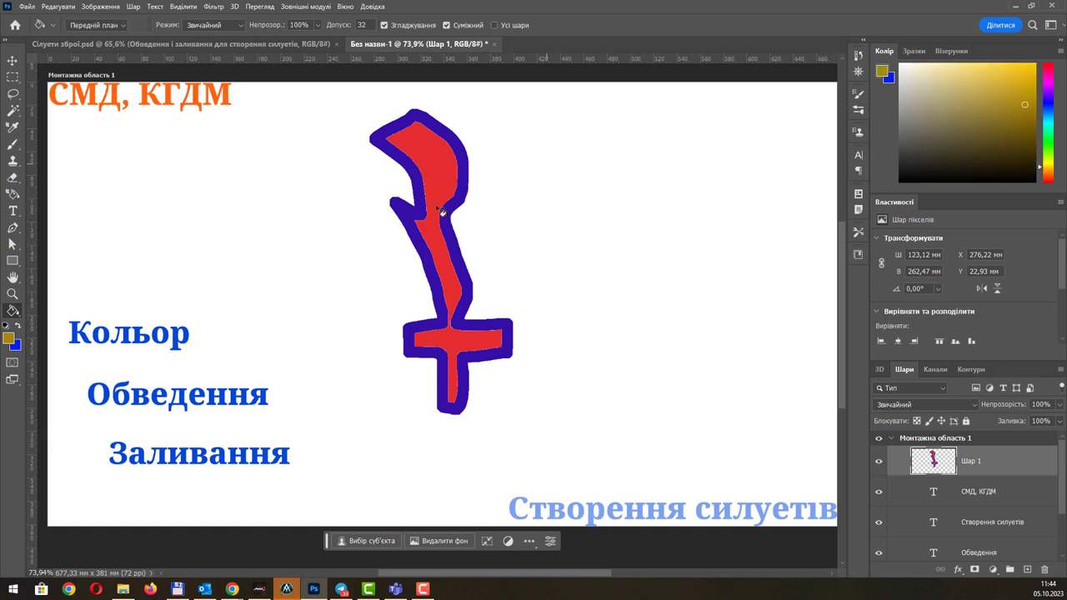
left_click(459, 164)
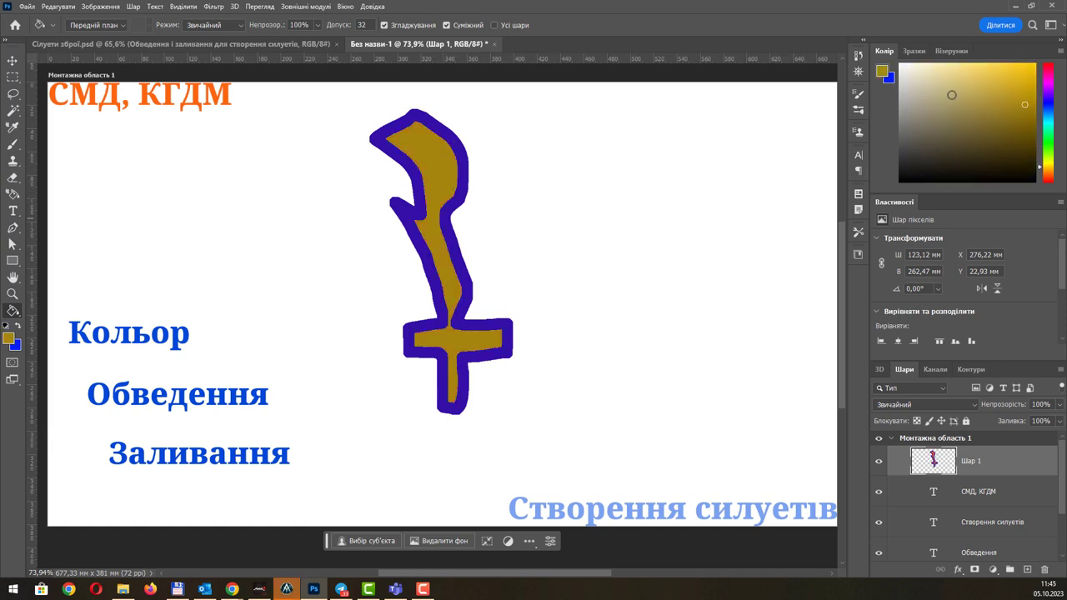
left_click(1049, 159)
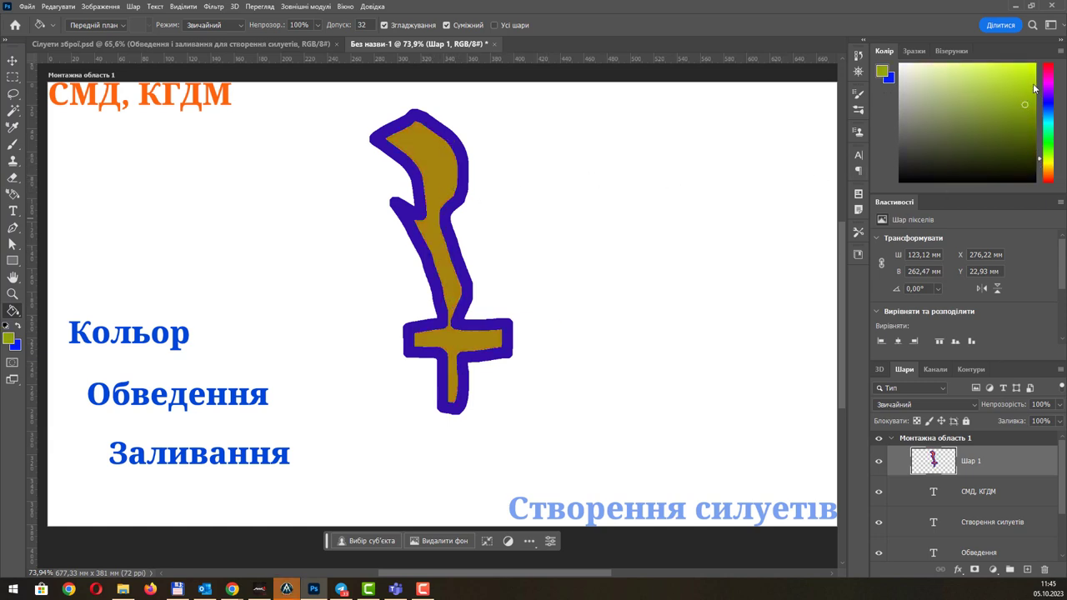
left_click(1025, 77)
left_click(452, 164)
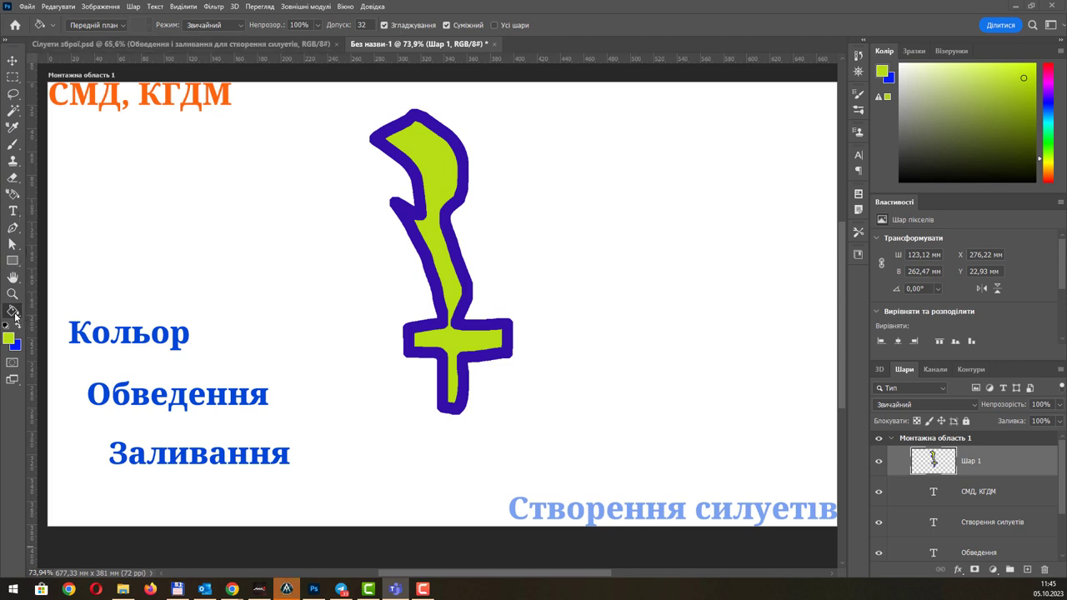
Set the fill source to Pattern and fill the sword's interior with the brown Трава grass pattern.
left_click(122, 26)
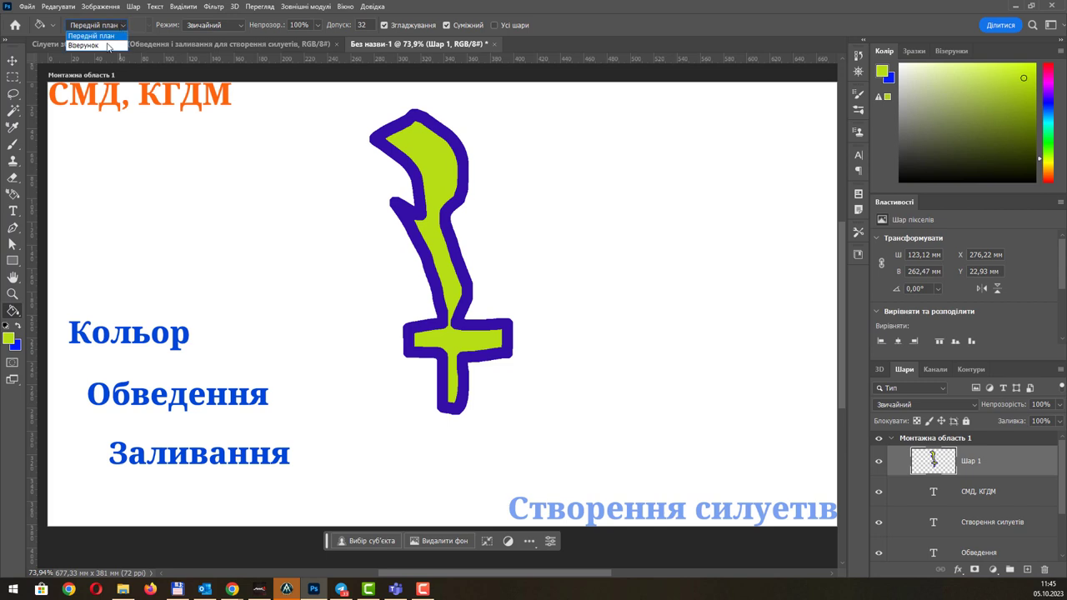
left_click(104, 47)
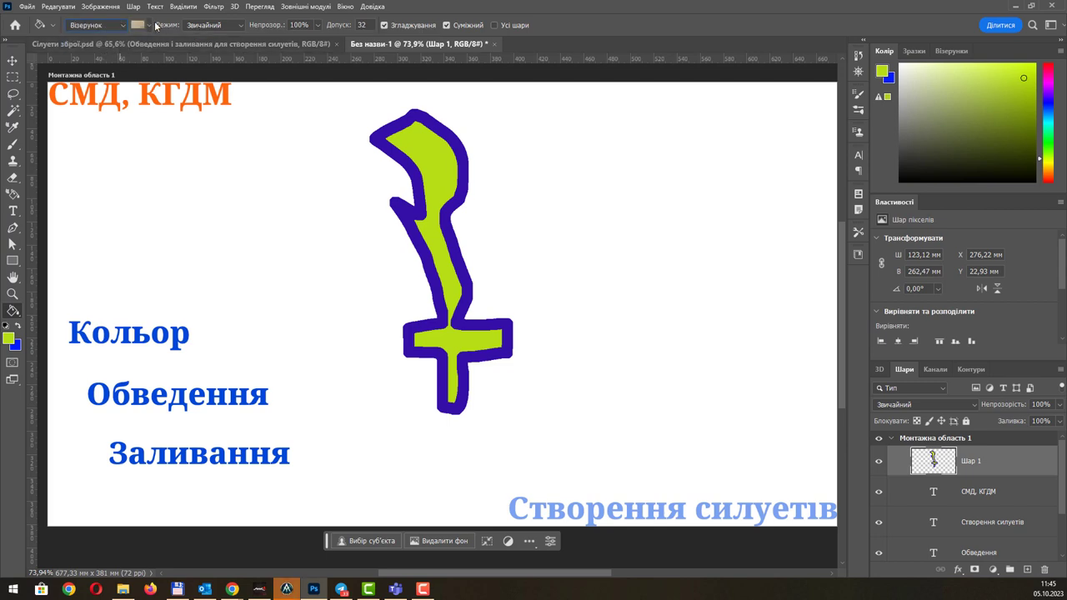
left_click(149, 25)
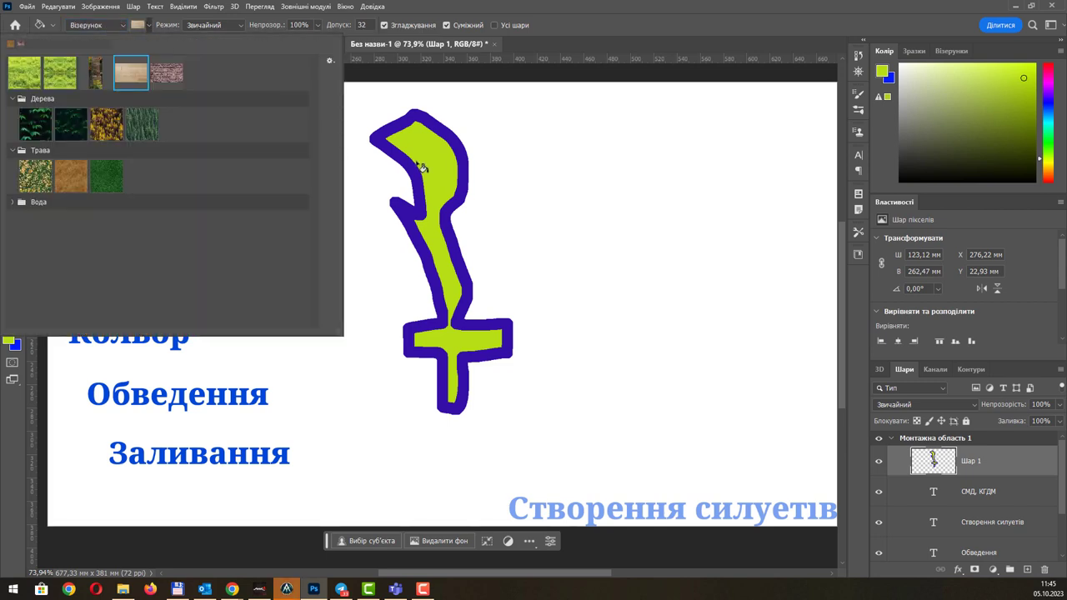
left_click(71, 175)
left_click(447, 161)
left_click(447, 161)
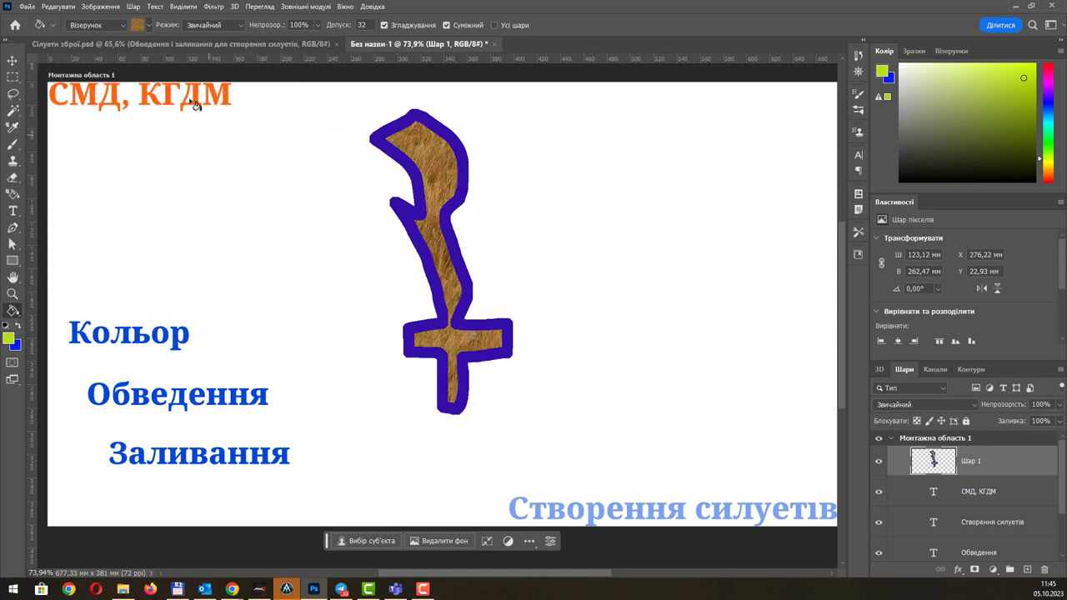
Fill the sword's outline with the green-yellow Трава foliage pattern.
left_click(149, 25)
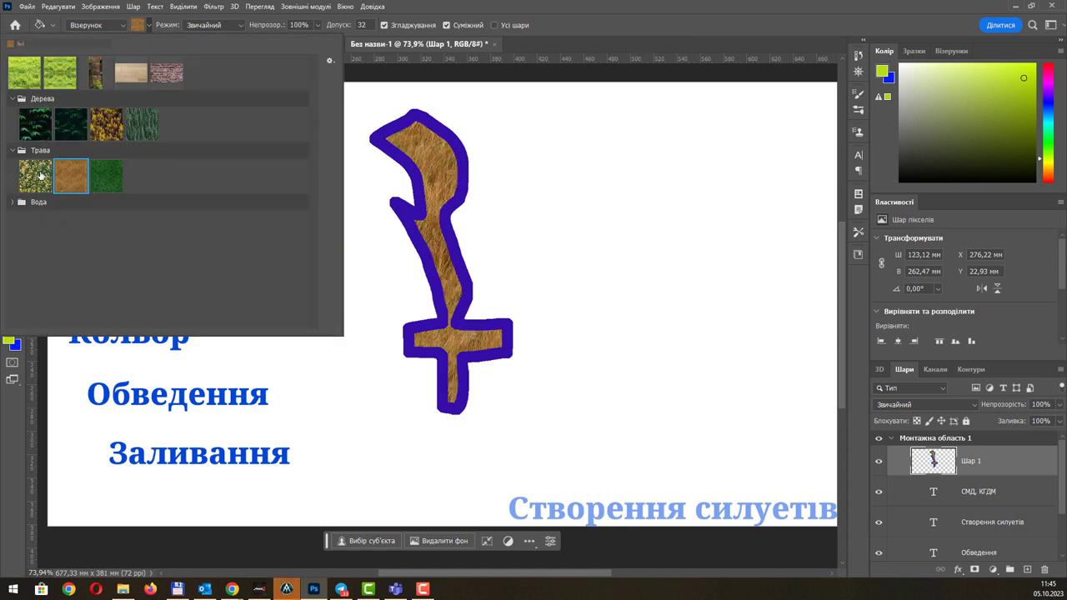
left_click(52, 167)
left_click(472, 166)
left_click(471, 167)
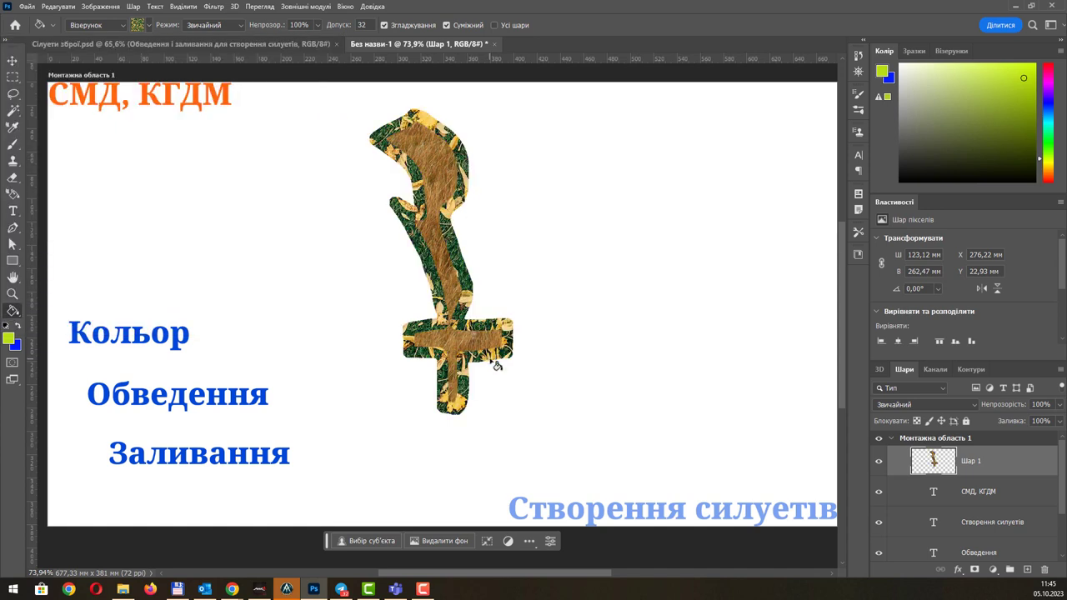
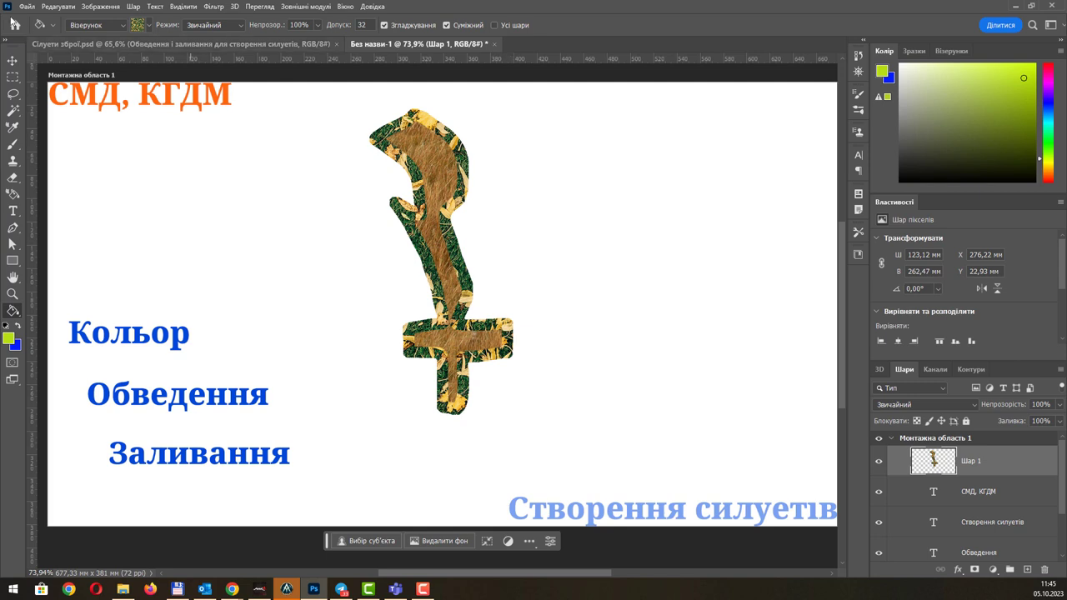
Close the Edit menu without filling and select the 3D Material Drop tool.
left_click(49, 8)
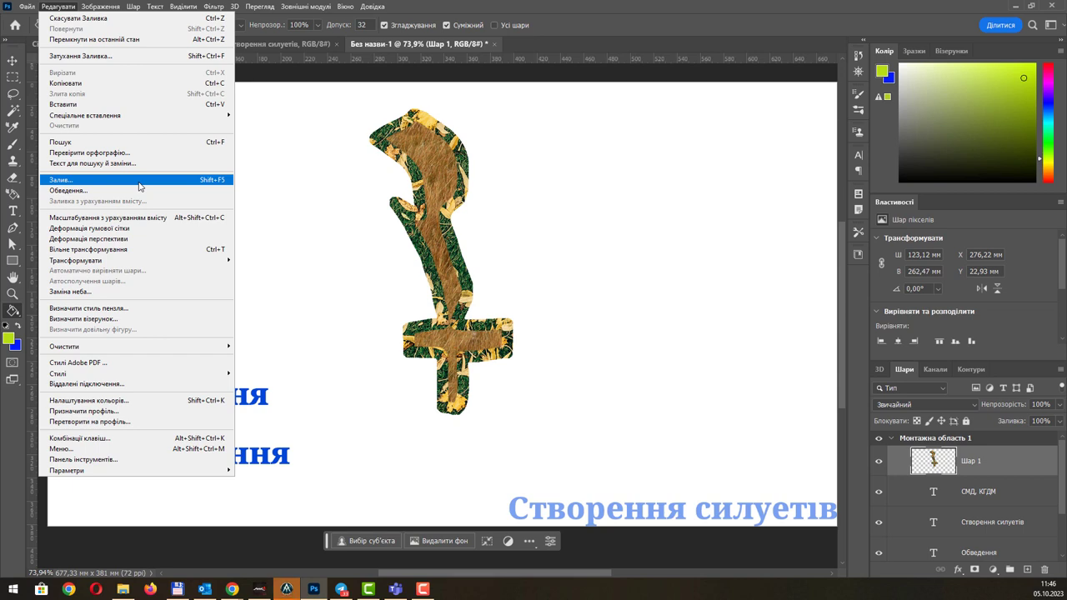
key("Escape")
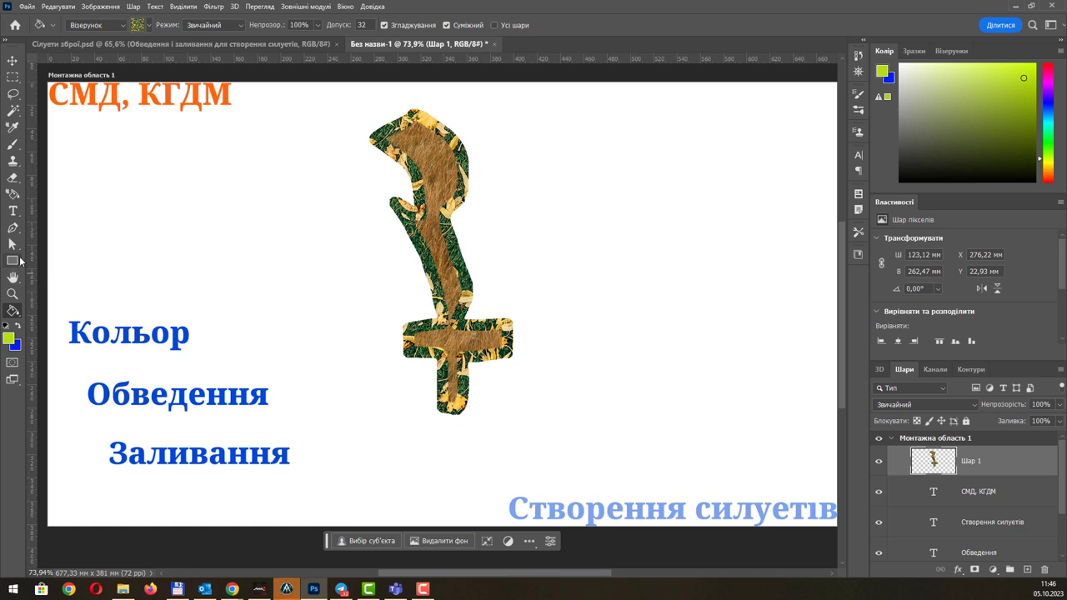
left_click(18, 196)
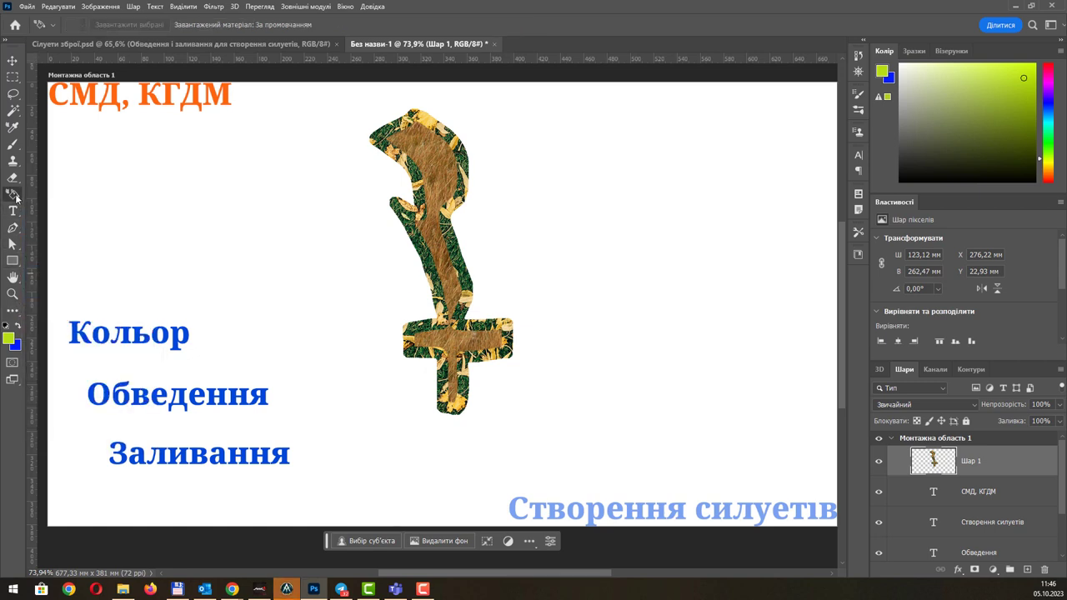
Select the Gradient tool, trying Classic mode before returning to standard Gradient mode.
left_click(13, 314)
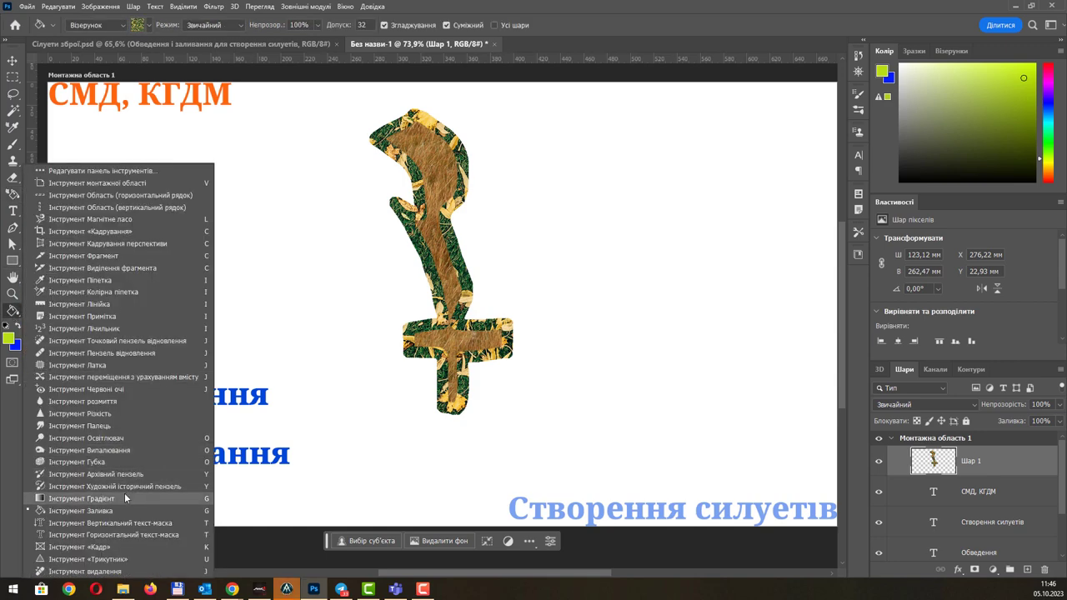
left_click(124, 497)
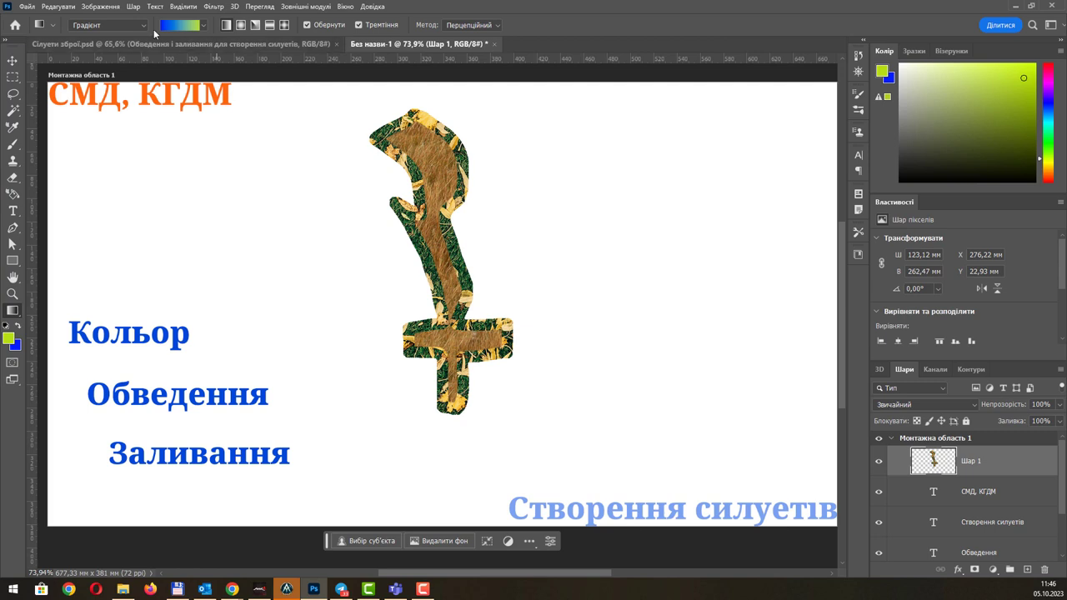
left_click(143, 30)
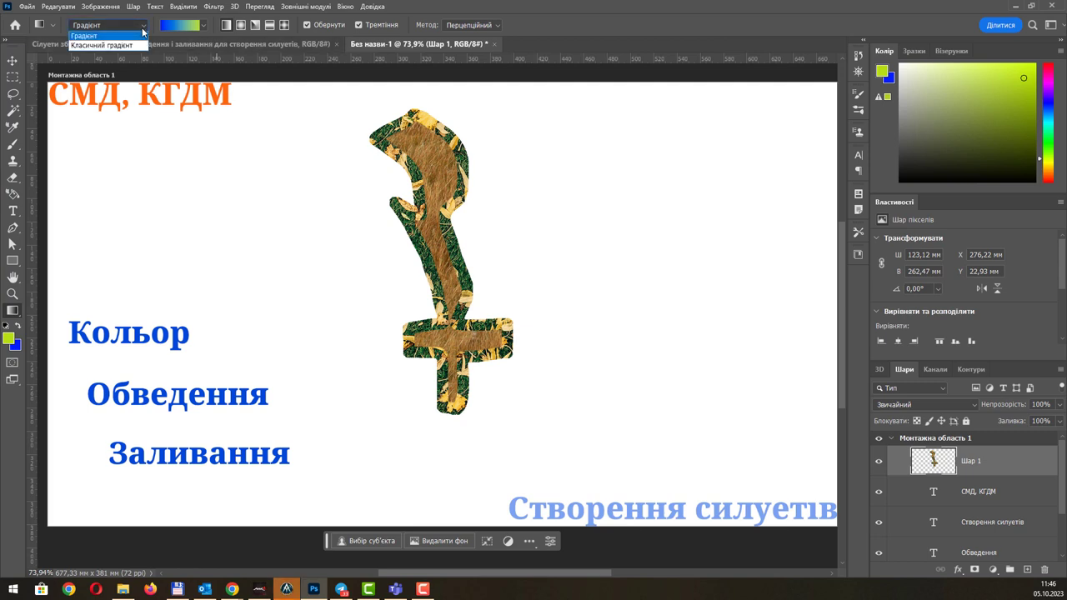
left_click(140, 42)
left_click(142, 25)
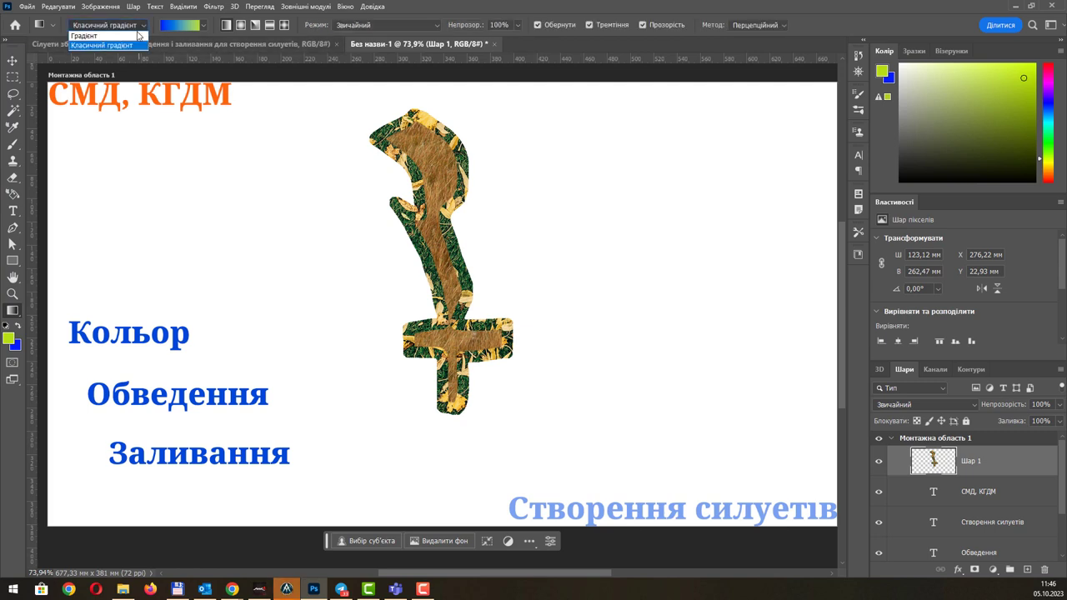
left_click(100, 35)
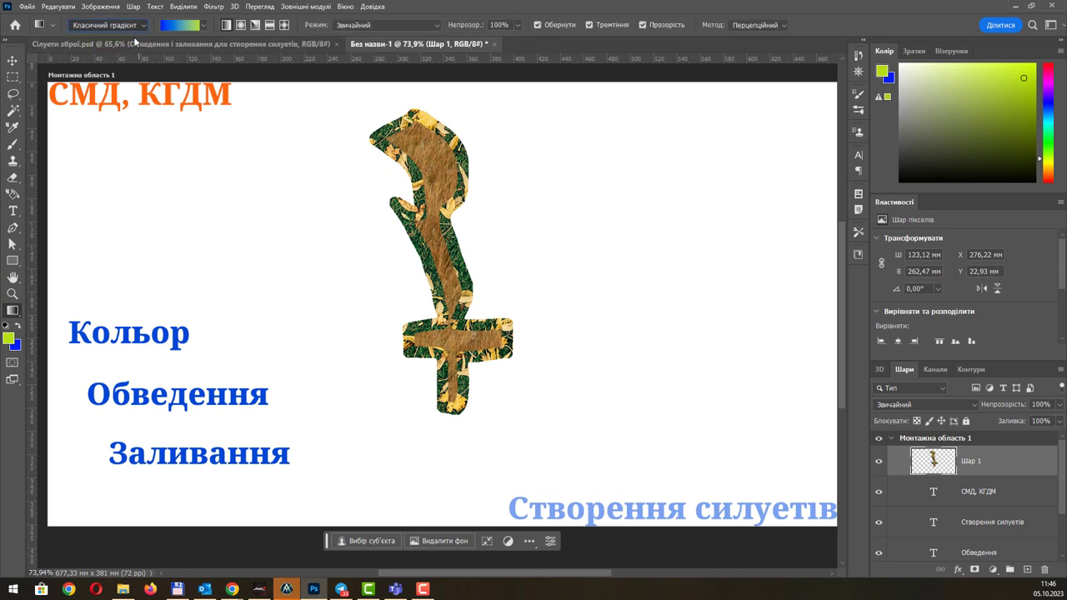
Browse the Основные and Синие gradient preset groups without changing the preset.
left_click(203, 32)
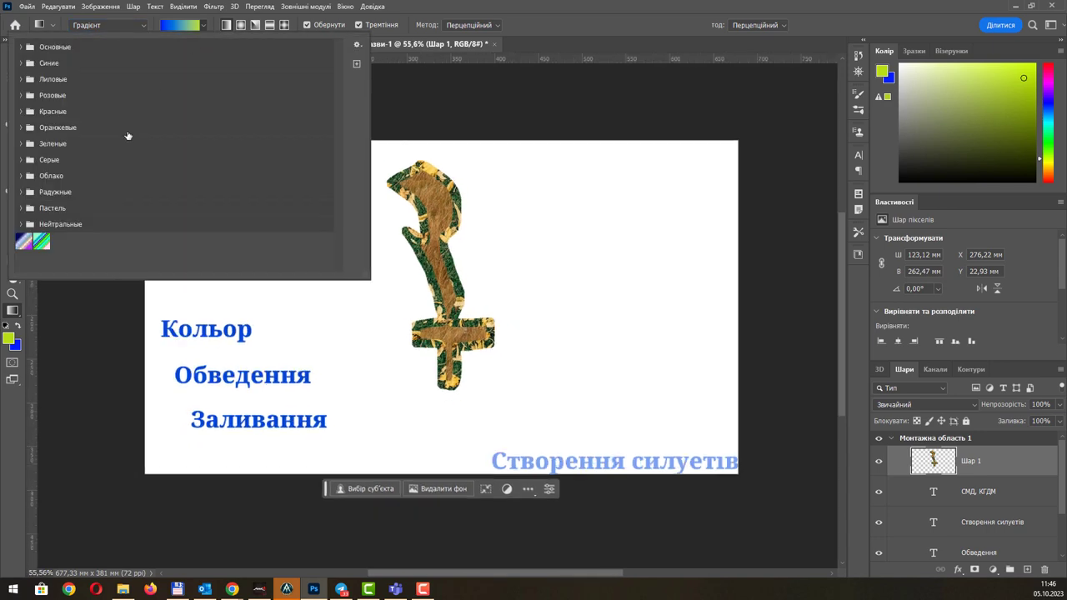
left_click(20, 47)
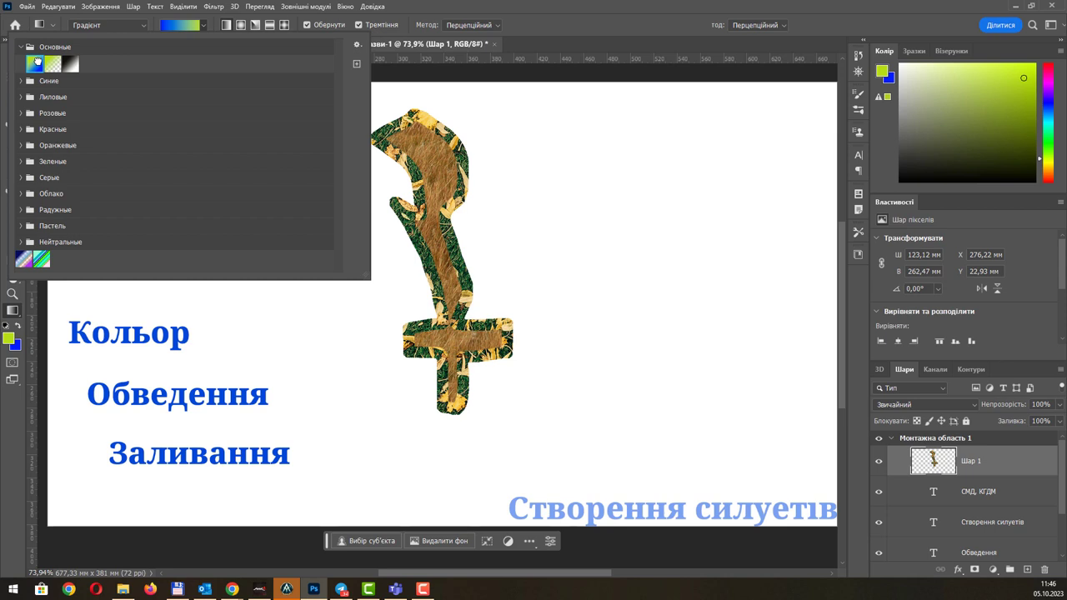
left_click(21, 80)
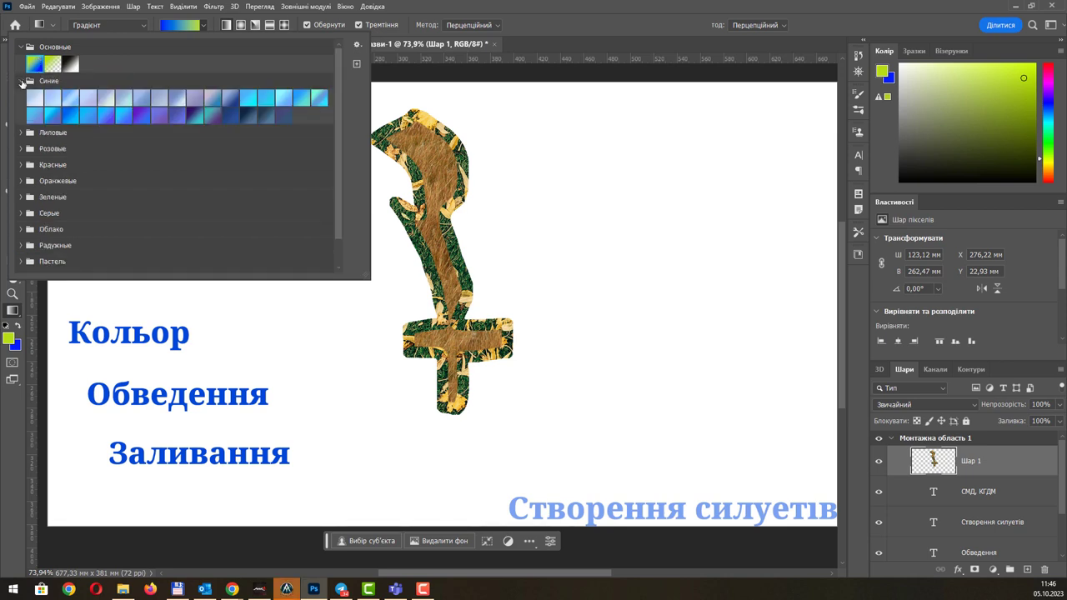
left_click(21, 81)
left_click(21, 81)
left_click(634, 24)
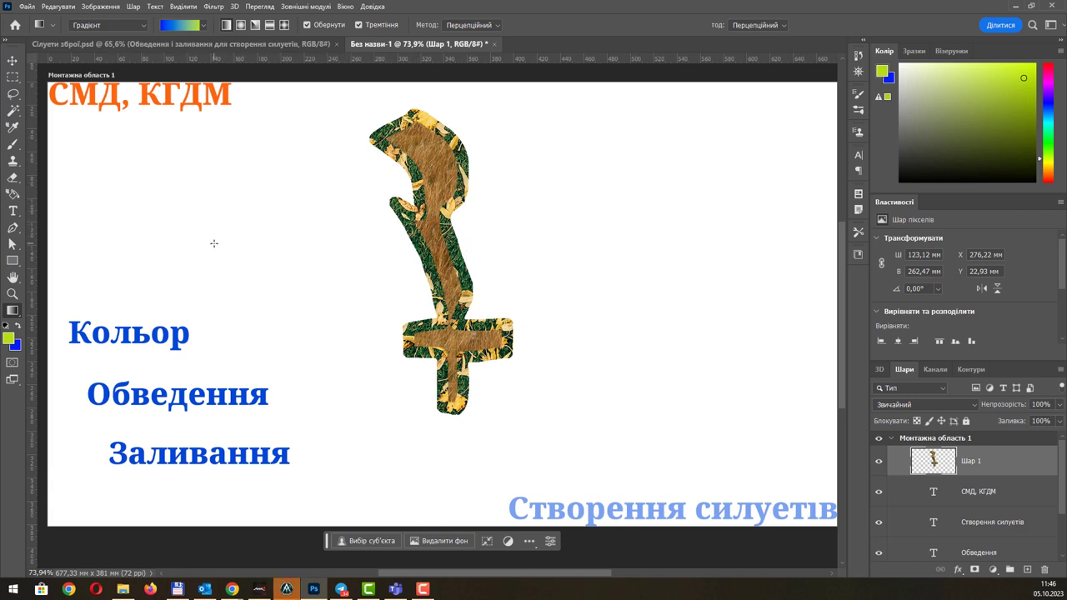
Drag a blue-to-yellow-green linear gradient across the artboard, widening and lengthening the blend.
mouse_move(188, 248)
left_mouse_down()
mouse_move(733, 245)
mouse_move(303, 241)
mouse_move(224, 259)
mouse_move(197, 247)
left_mouse_up()
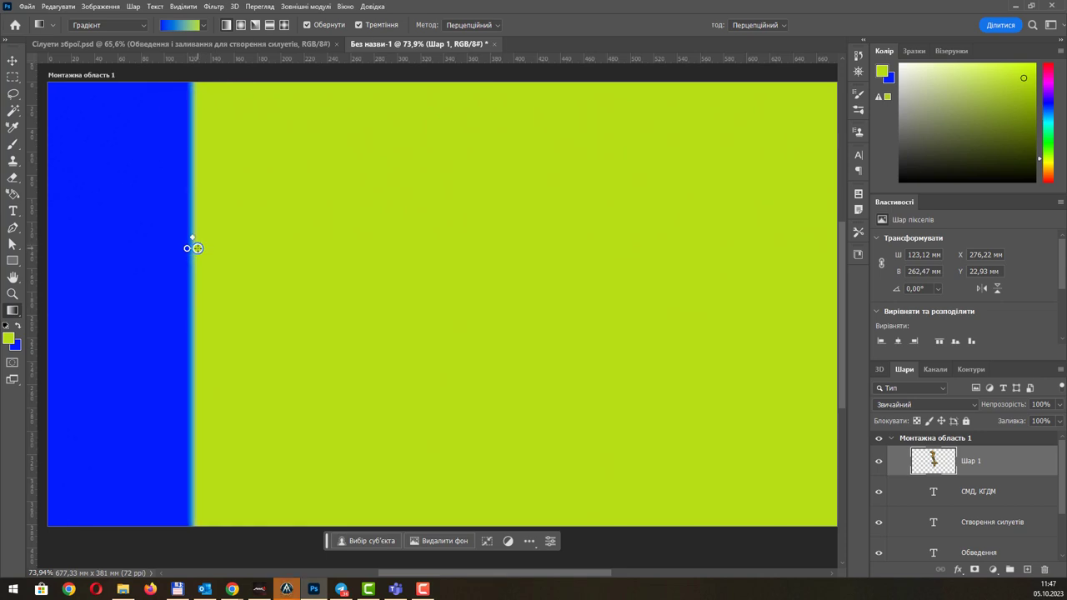
left_click_drag(197, 248, 639, 251)
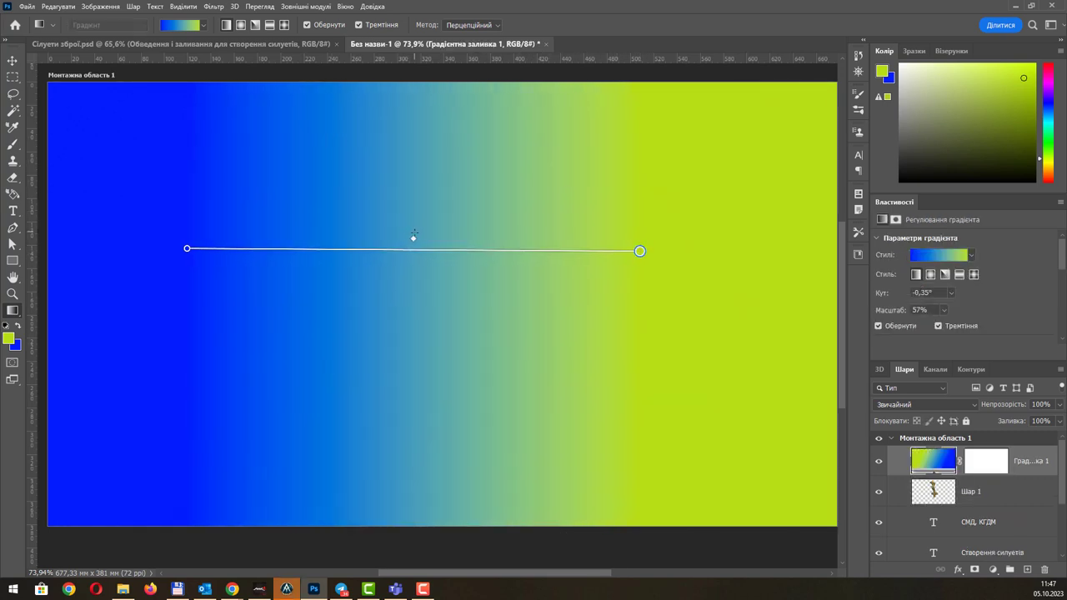
mouse_move(414, 237)
left_mouse_down()
mouse_move(231, 234)
mouse_move(461, 233)
left_mouse_up()
left_click_drag(580, 239, 386, 237)
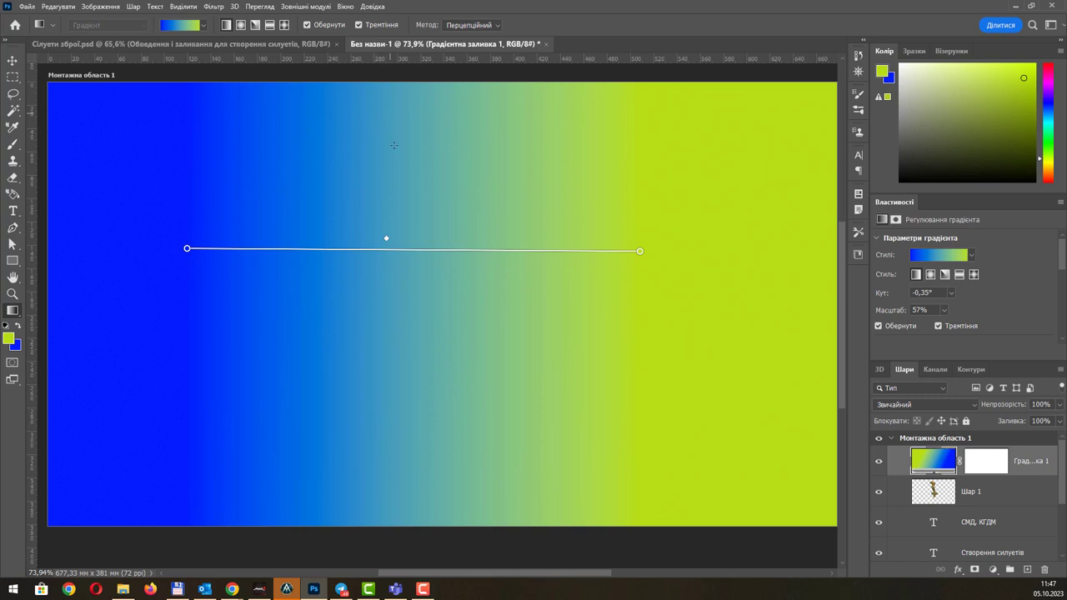
left_click_drag(389, 113, 394, 336)
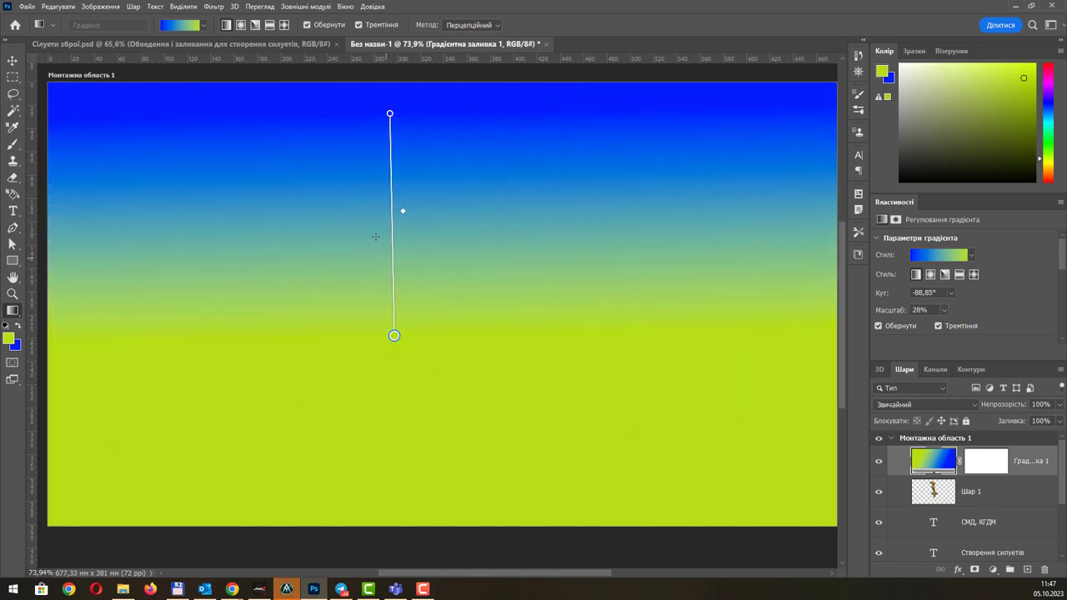
mouse_move(280, 219)
left_mouse_down()
mouse_move(643, 426)
mouse_move(392, 218)
left_mouse_up()
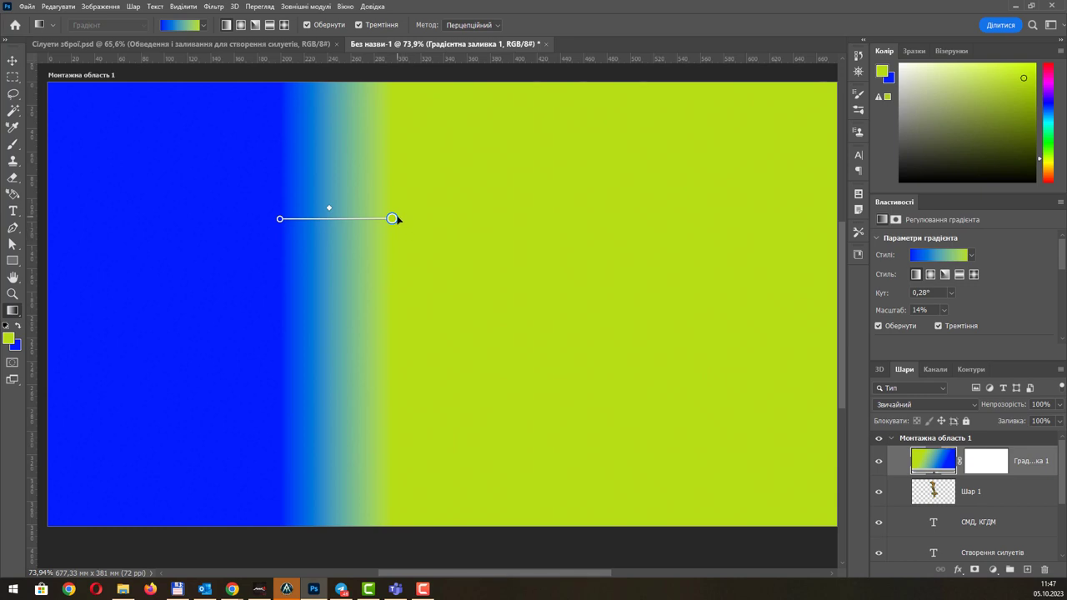
left_click_drag(392, 219, 615, 217)
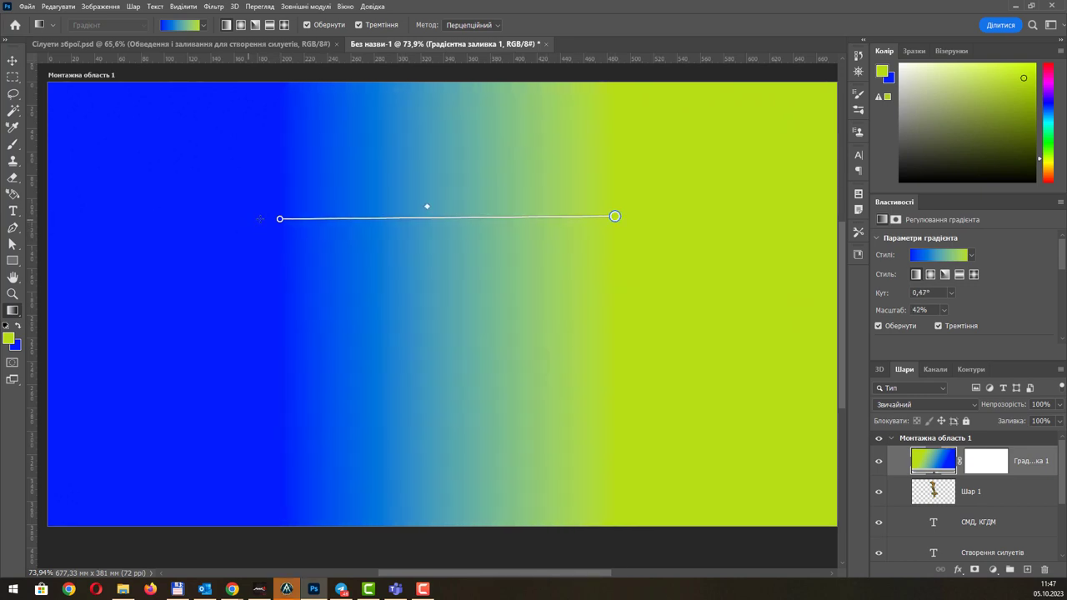
Try the Radial and Angle gradient styles, repositioning and resizing each with its handles.
left_click(240, 25)
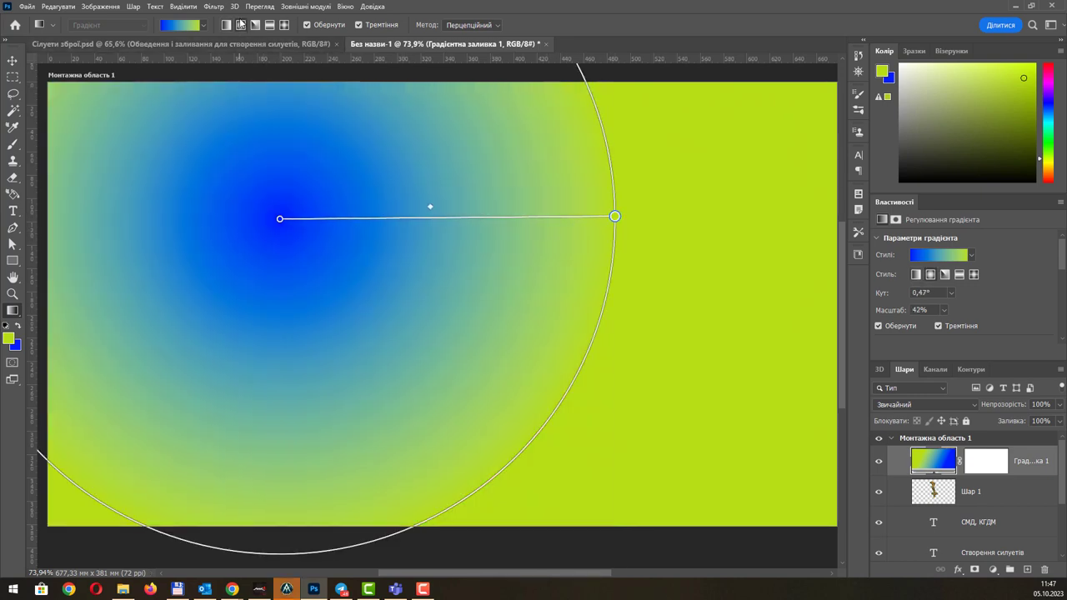
left_click_drag(303, 221, 445, 253)
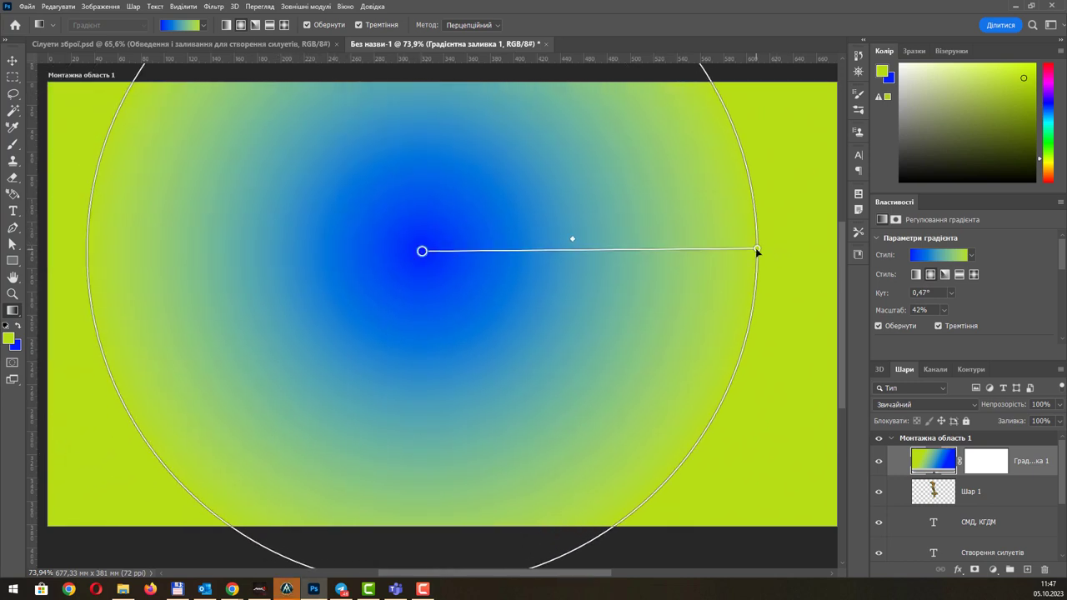
mouse_move(756, 247)
left_mouse_down()
mouse_move(401, 251)
mouse_move(281, 280)
left_mouse_up()
mouse_move(425, 260)
left_mouse_down()
mouse_move(417, 276)
mouse_move(274, 305)
mouse_move(390, 285)
left_mouse_up()
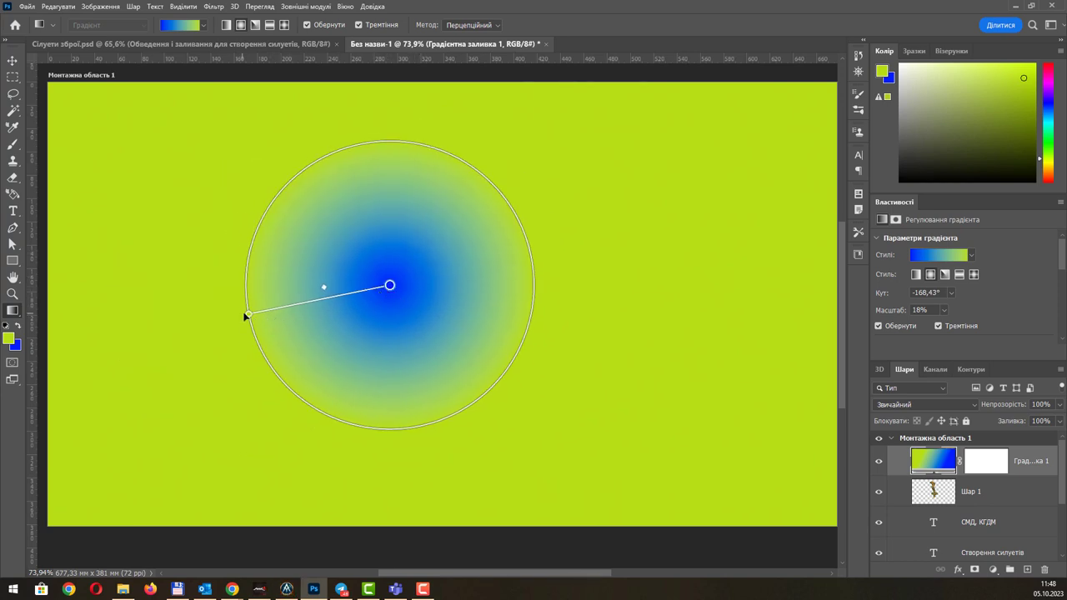
left_click_drag(247, 316, 150, 279)
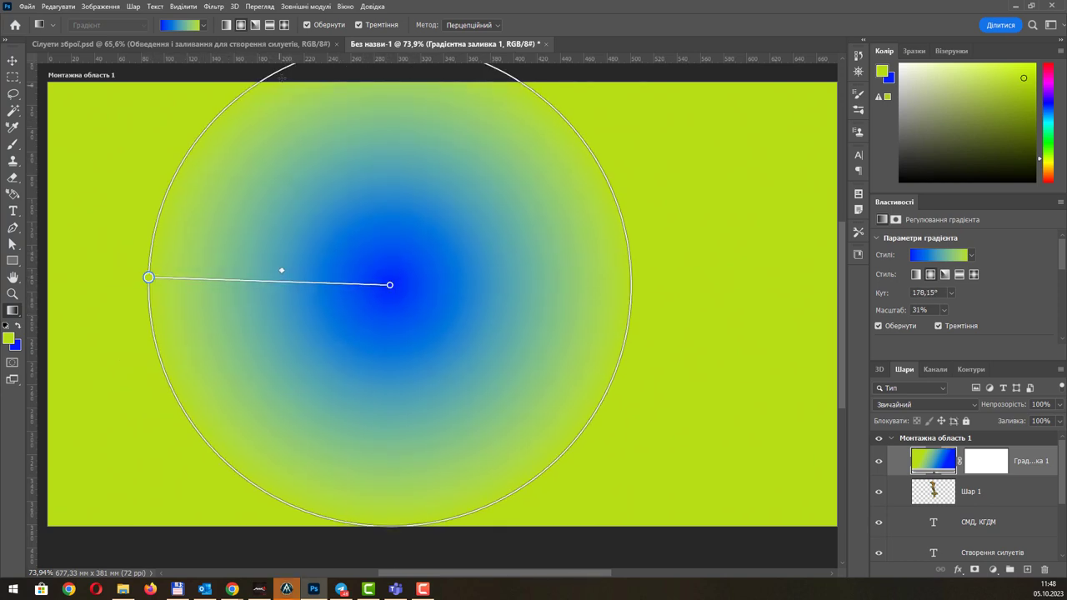
left_click(255, 25)
left_click_drag(396, 292, 417, 301)
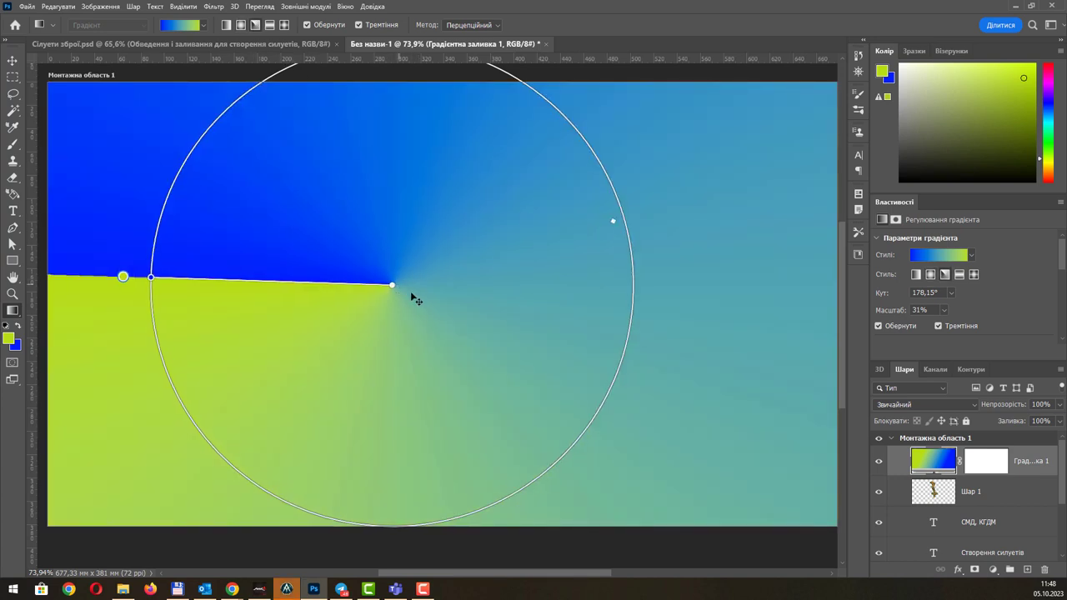
left_click_drag(141, 289, 526, 303)
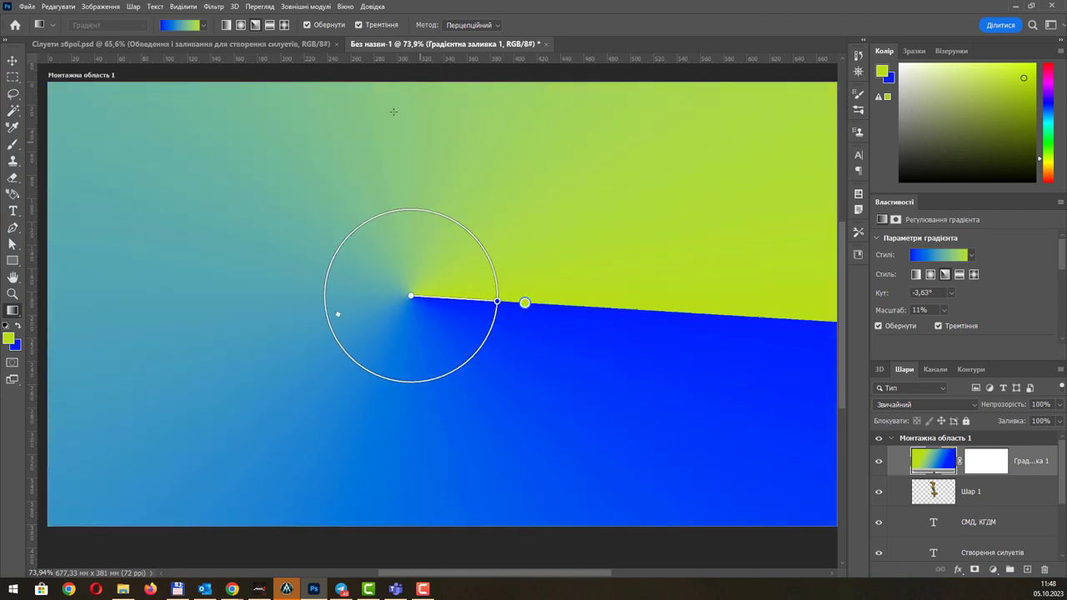
Try Reflected, then settle on a Diamond gradient rotated to 18,96° at 26% scale.
left_click(269, 25)
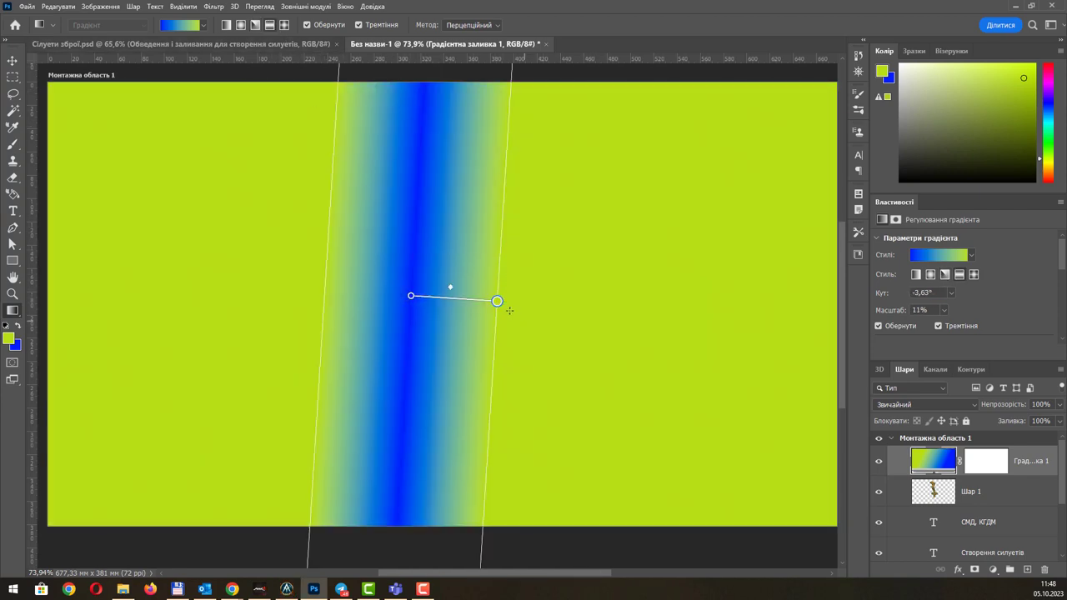
left_click_drag(497, 302, 432, 296)
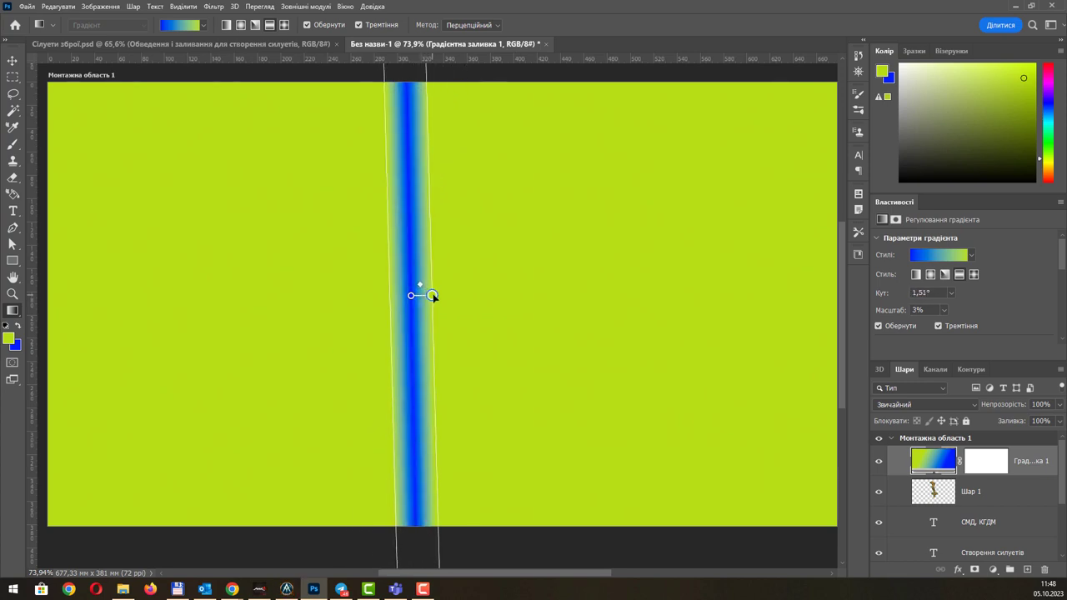
left_click_drag(433, 296, 458, 295)
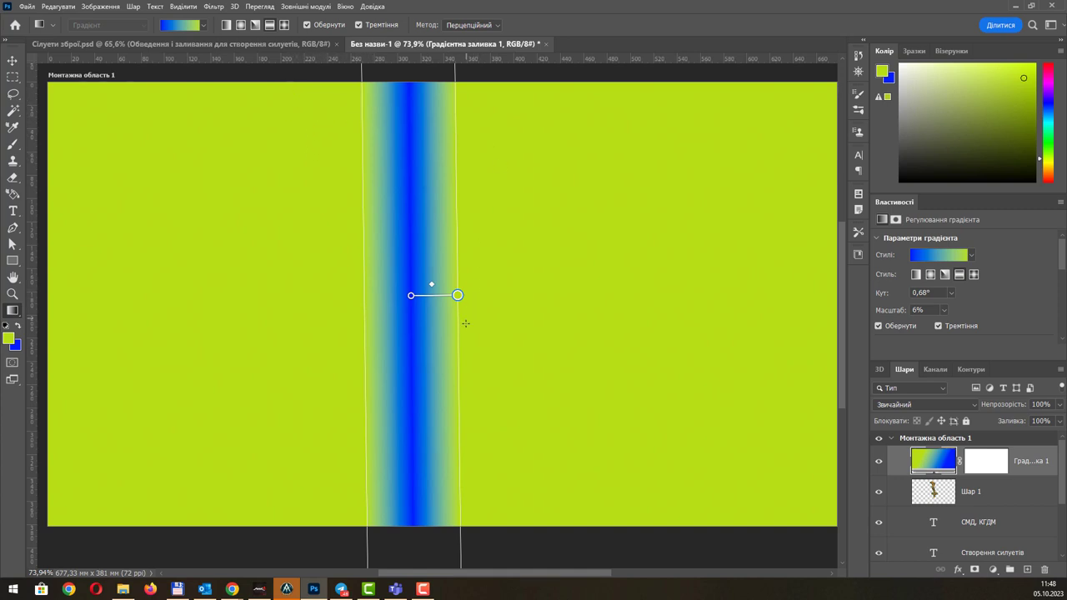
left_click_drag(464, 298, 689, 297)
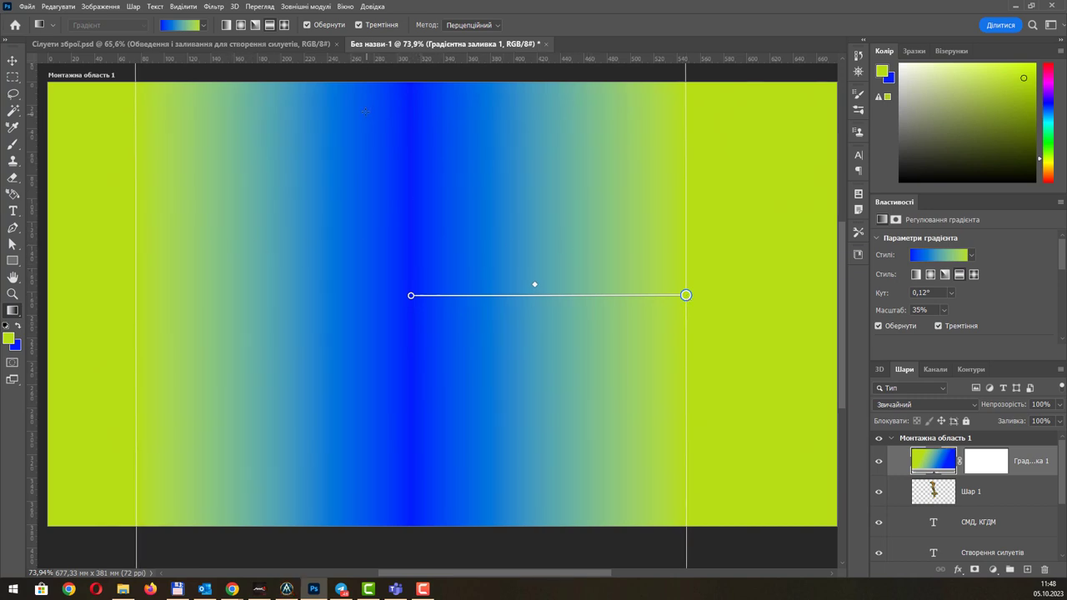
left_click(284, 25)
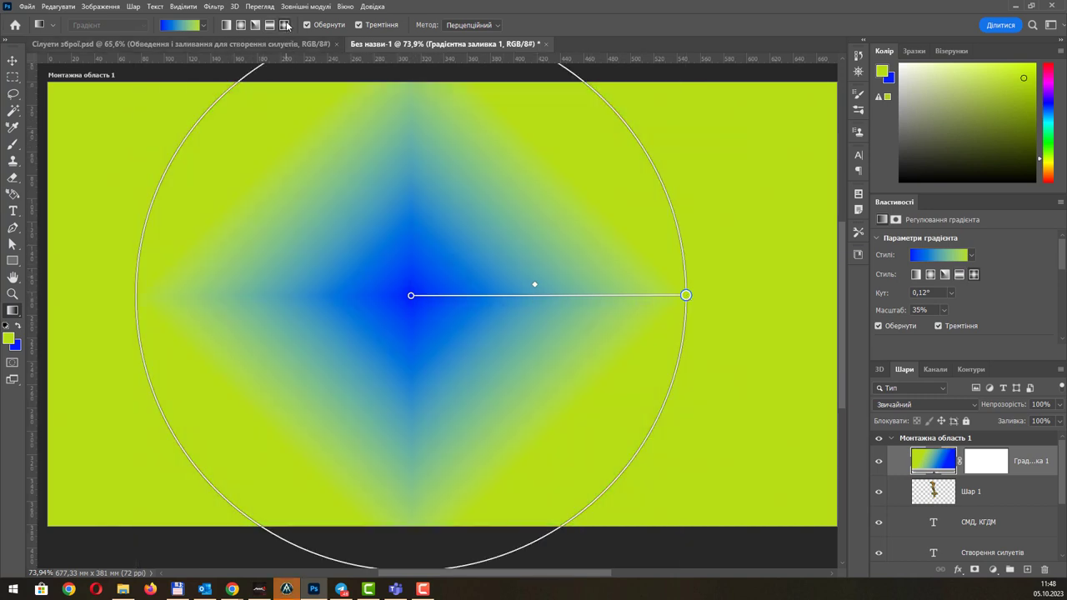
mouse_move(686, 296)
left_mouse_down()
mouse_move(513, 319)
mouse_move(557, 327)
mouse_move(312, 102)
mouse_move(373, 153)
mouse_move(555, 144)
left_mouse_up()
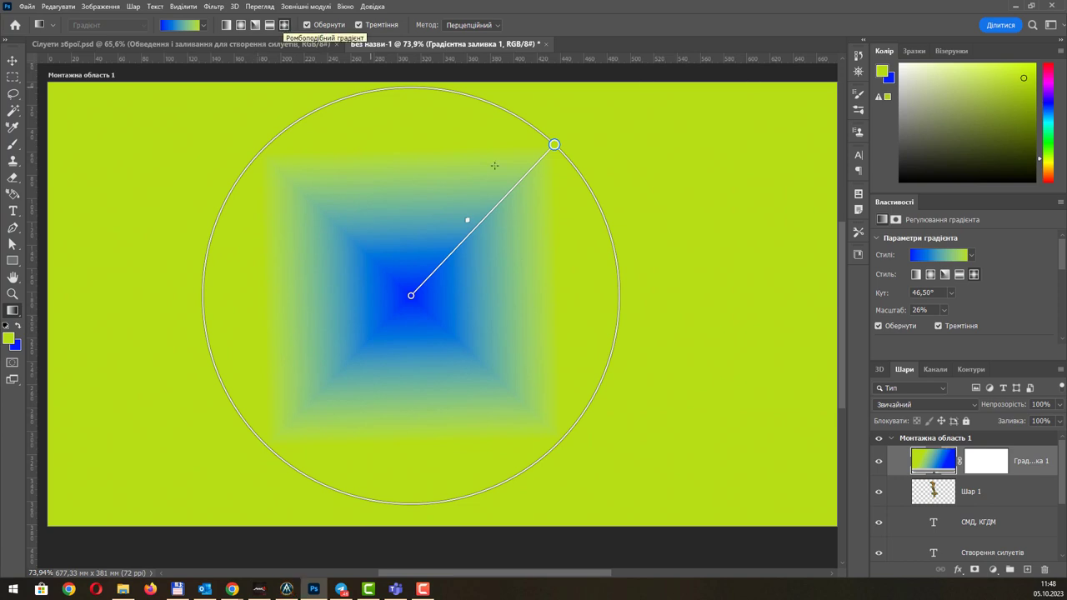
mouse_move(555, 144)
left_mouse_down()
mouse_move(673, 238)
mouse_move(624, 269)
mouse_move(615, 374)
mouse_move(644, 386)
mouse_move(693, 311)
mouse_move(610, 230)
left_mouse_up()
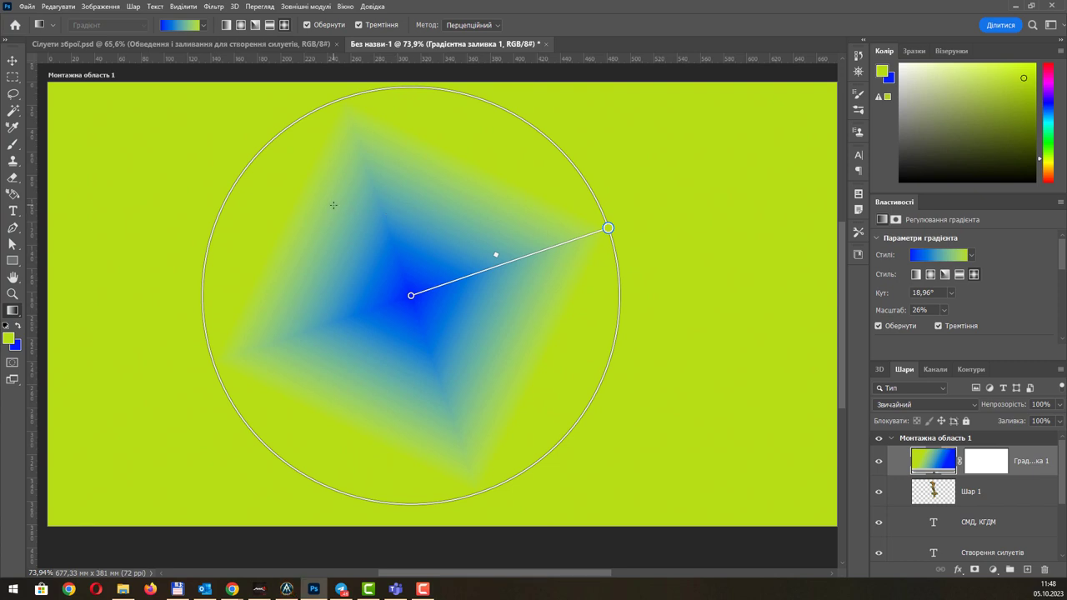
Preview presets from the Синие, Красные and Оранжевые gradient groups.
left_click(203, 26)
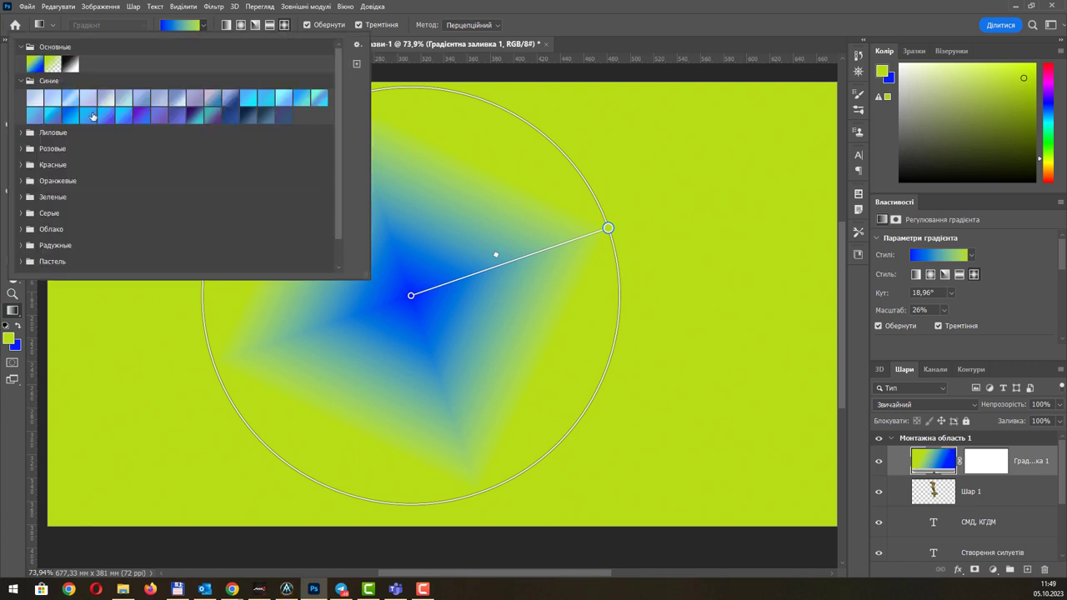
left_click(90, 115)
left_click(25, 166)
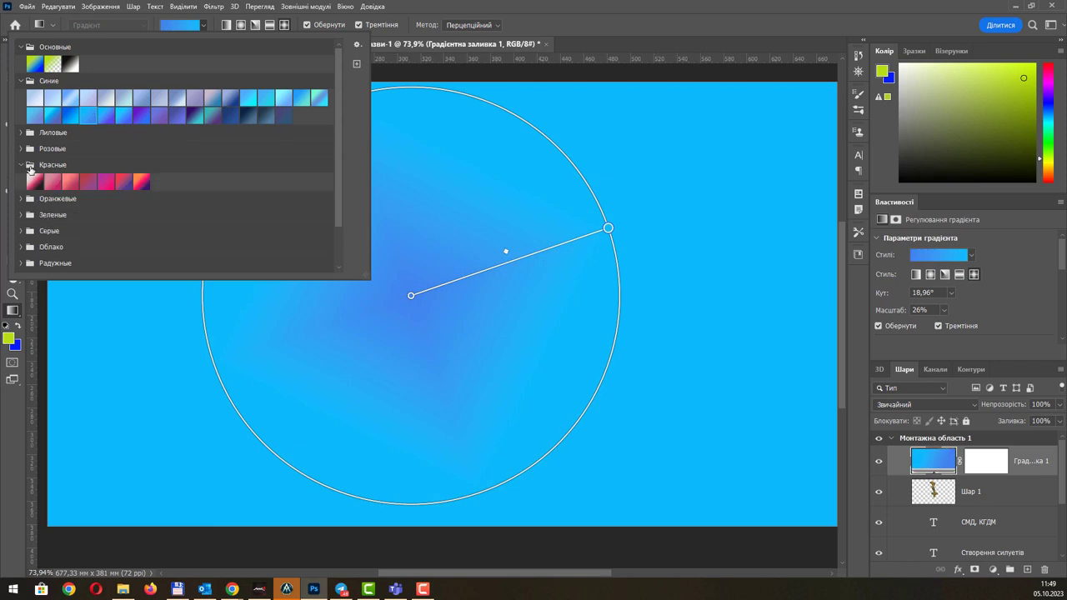
left_click(64, 182)
left_click(35, 181)
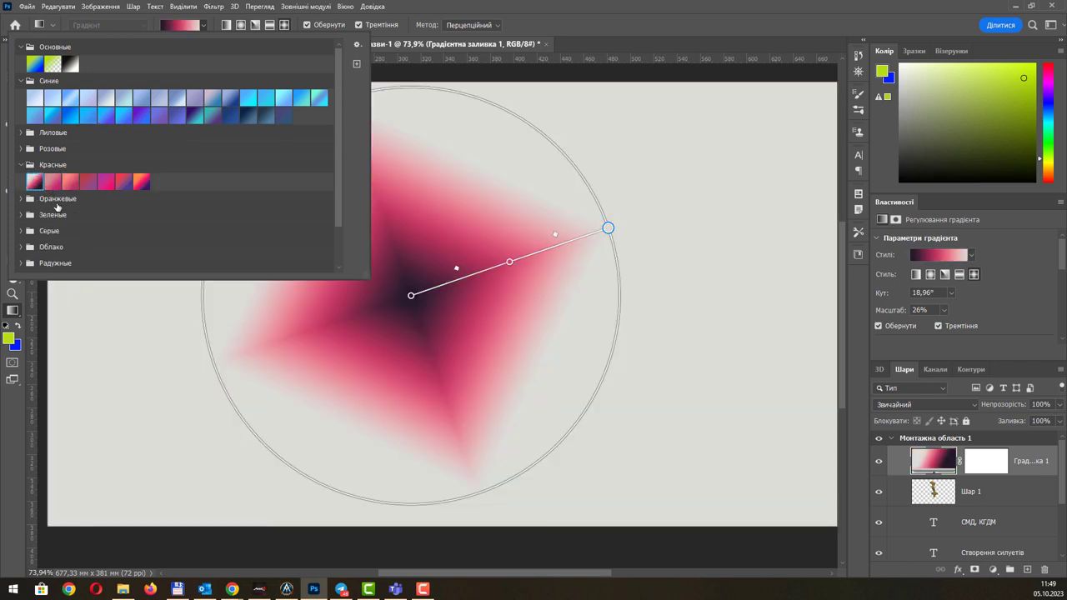
left_click(25, 200)
scroll(58, 218, "down", 1)
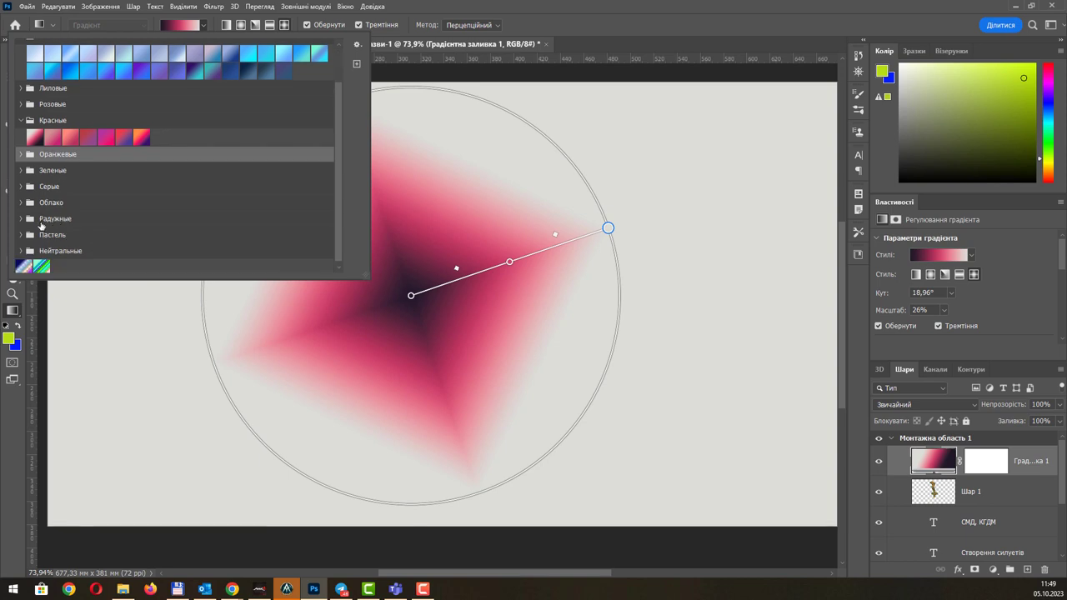
scroll(40, 230, "down", 1)
left_click(25, 264)
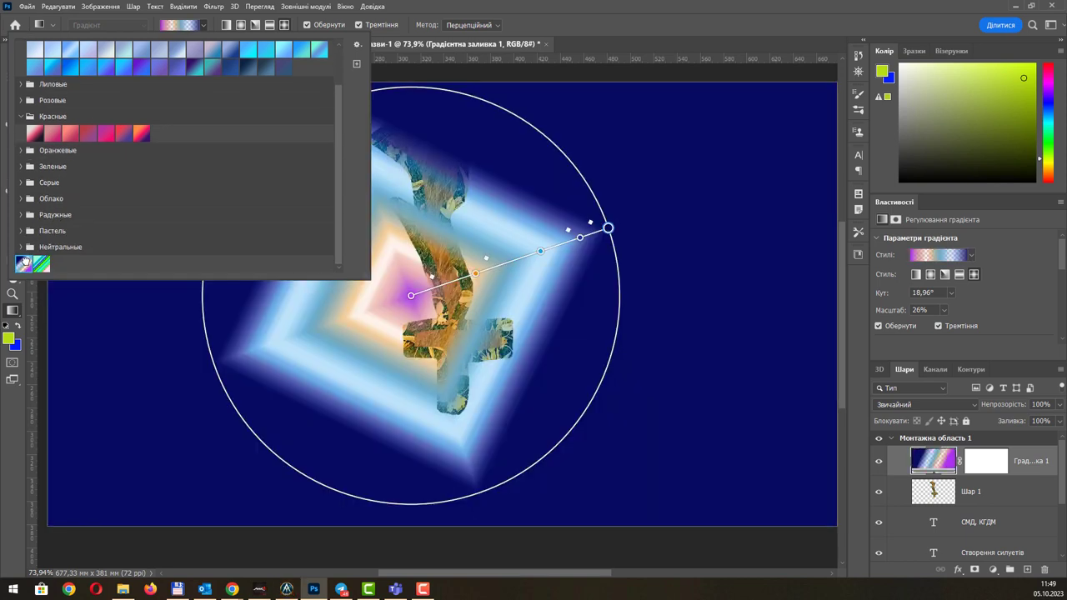
left_click(41, 265)
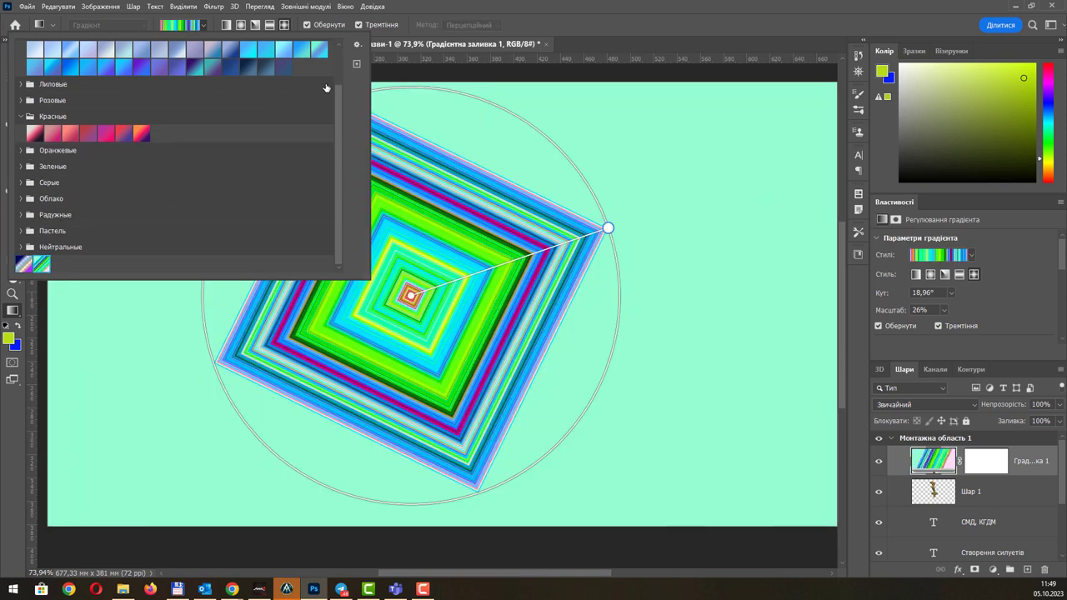
Apply the first Зеленые gradient preset and shrink the gradient toward the canvas centre.
left_click(21, 182)
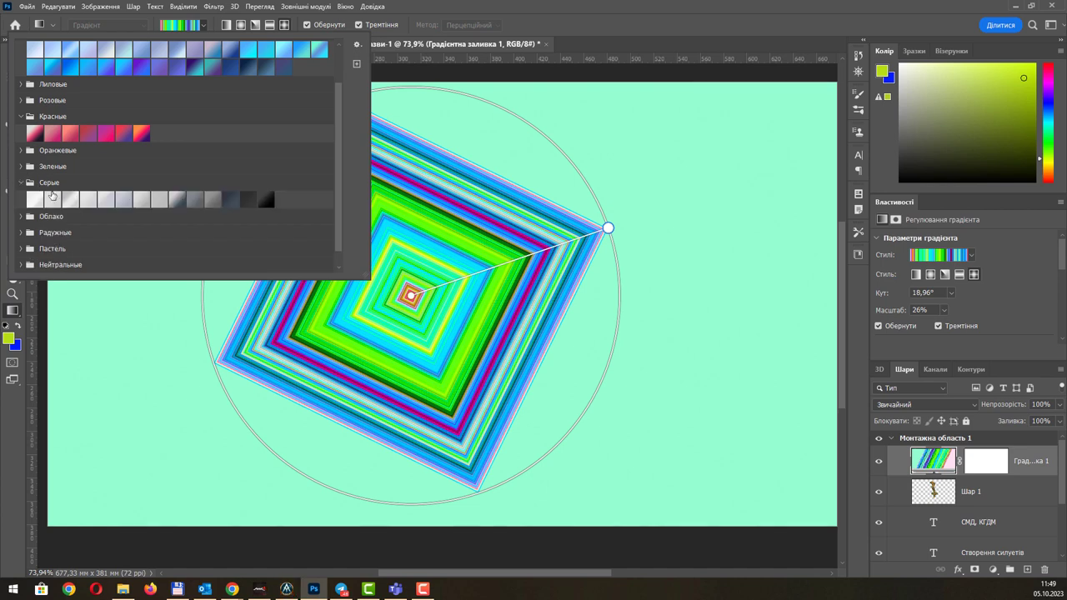
left_click(22, 167)
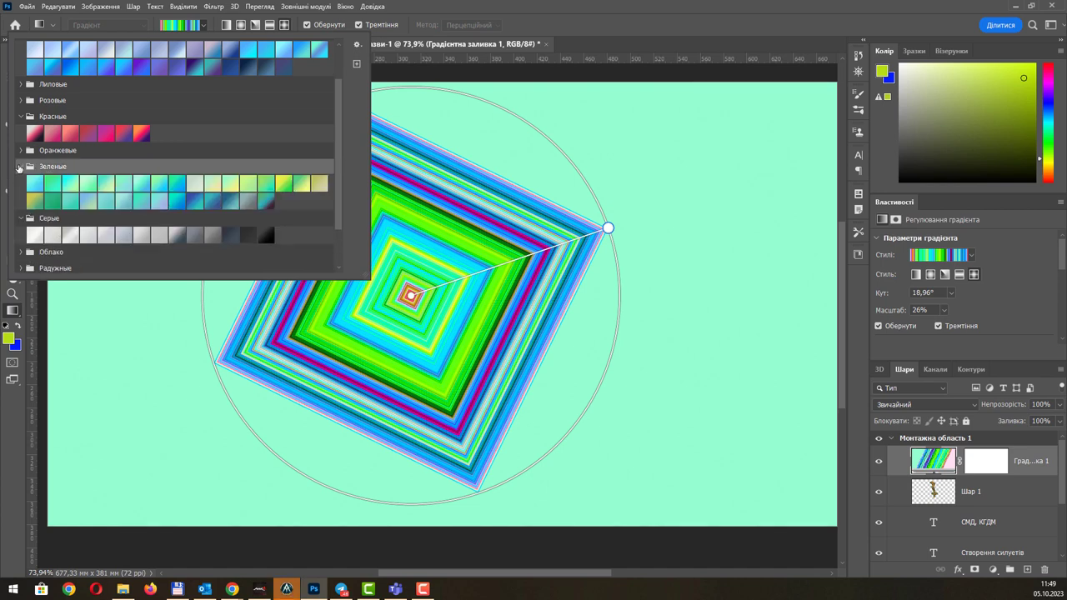
left_click(22, 168)
left_click(24, 170)
left_click(36, 181)
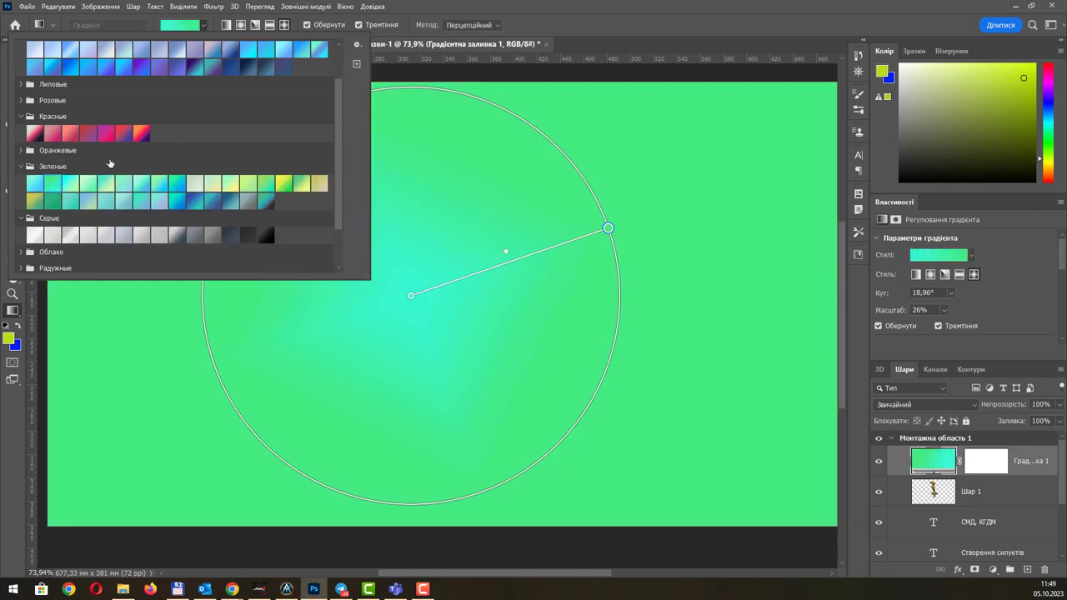
left_click(457, 14)
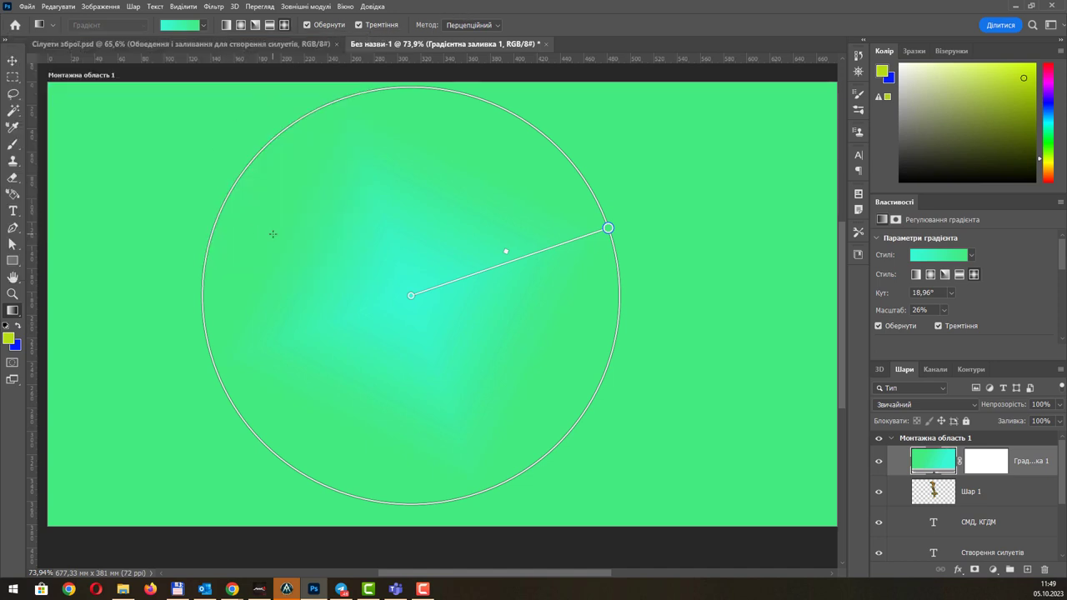
mouse_move(608, 227)
left_mouse_down()
mouse_move(491, 254)
mouse_move(501, 259)
left_mouse_up()
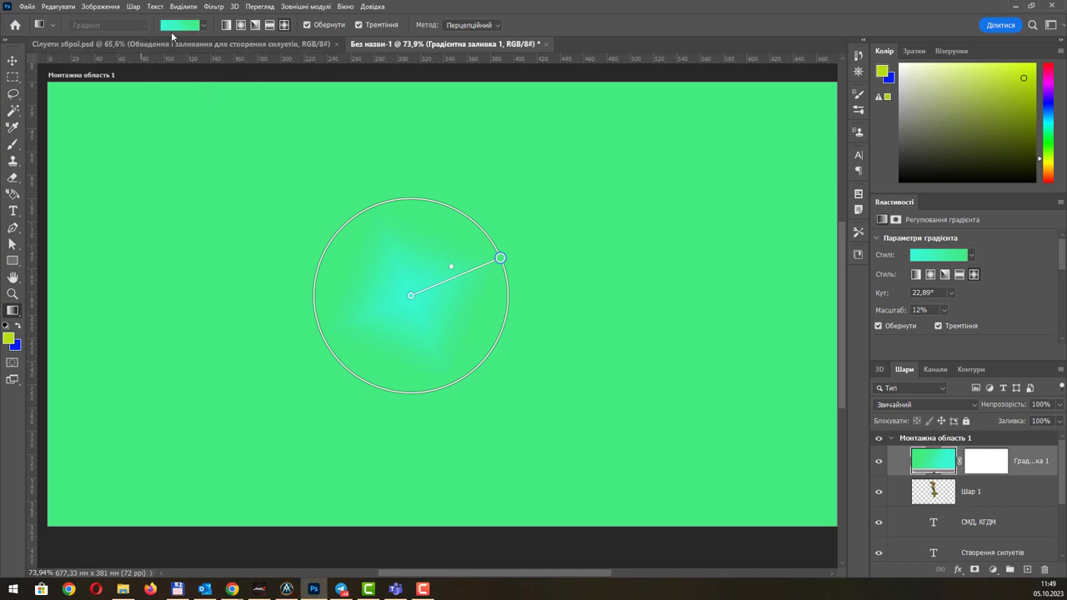
Toggle the gradient preset list open and closed several times.
left_click(205, 27)
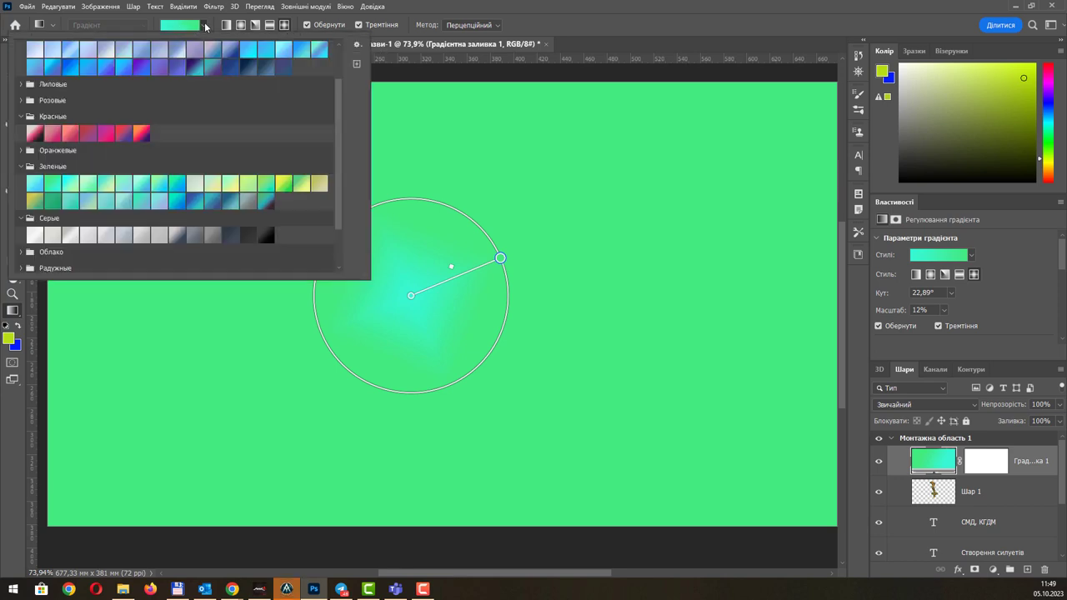
left_click(205, 27)
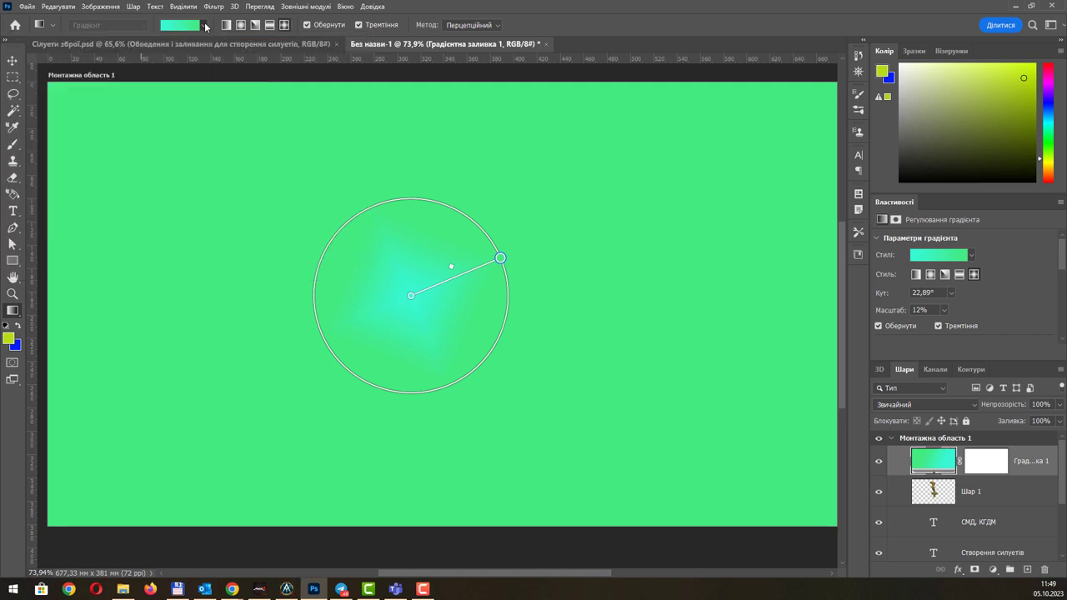
left_click(205, 26)
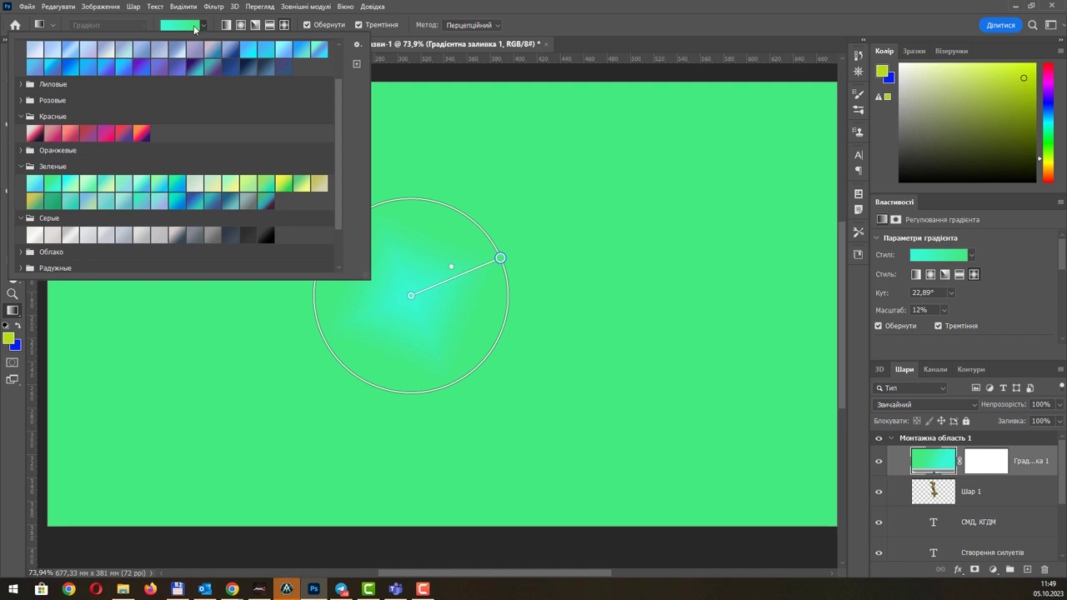
left_click(194, 26)
left_click(195, 27)
left_click(385, 40)
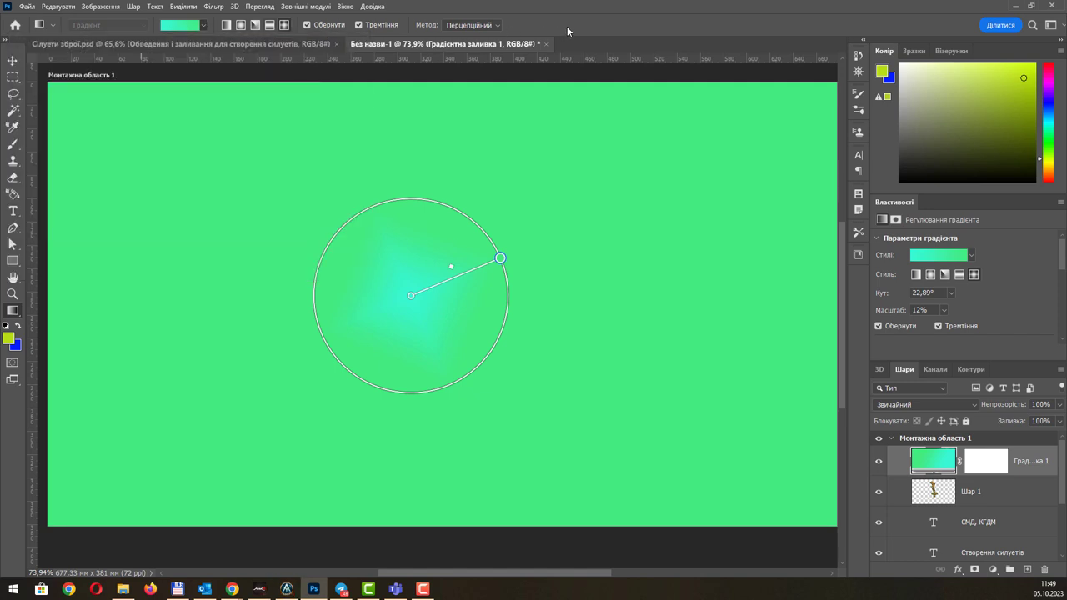
left_click(184, 28)
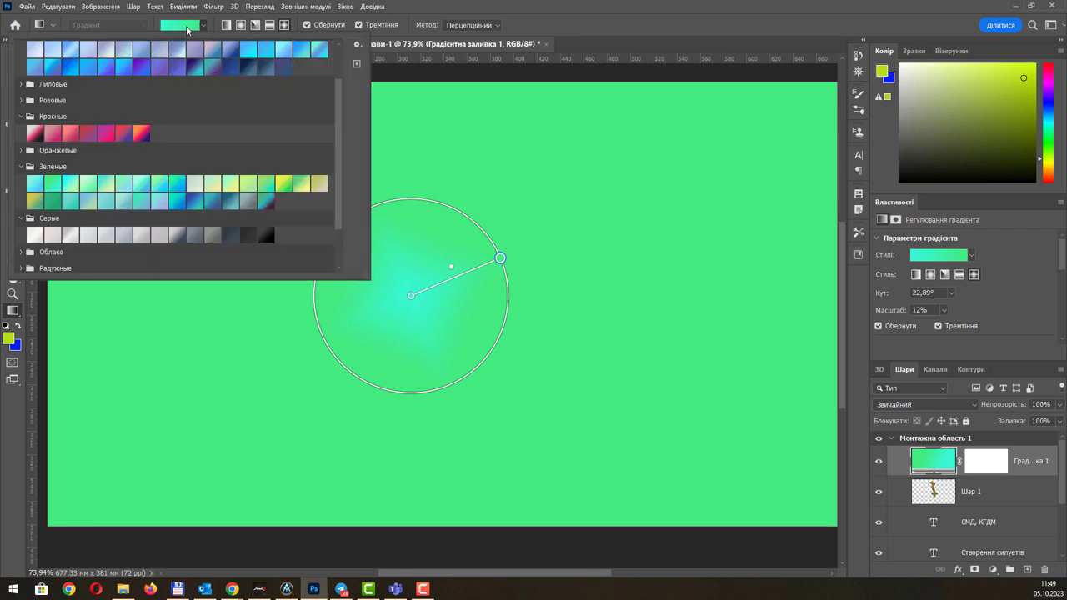
left_click(187, 29)
left_click(181, 30)
left_click(12, 311)
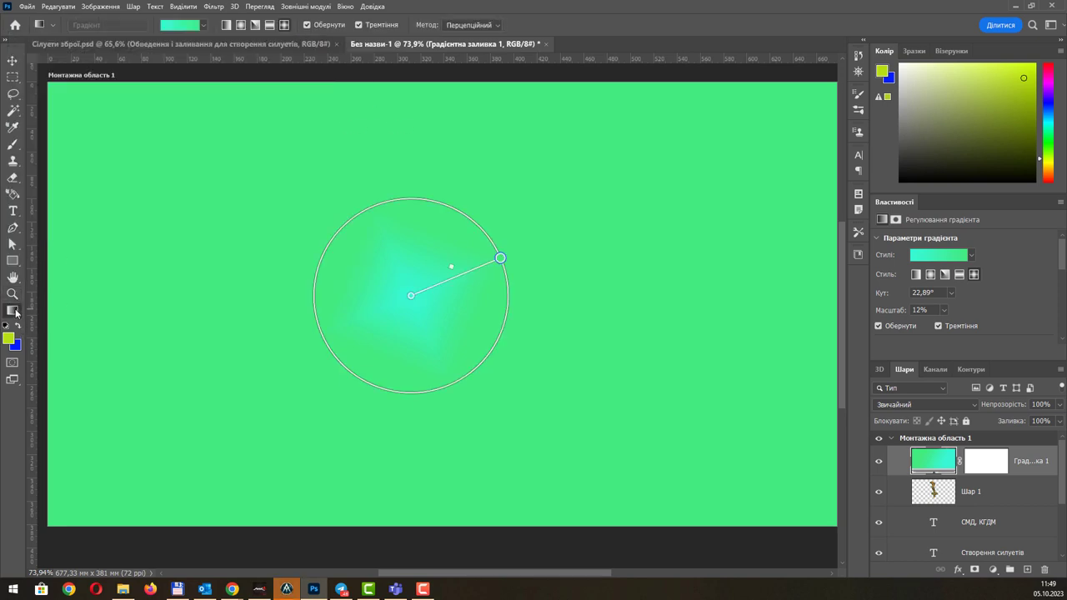
left_click(181, 26)
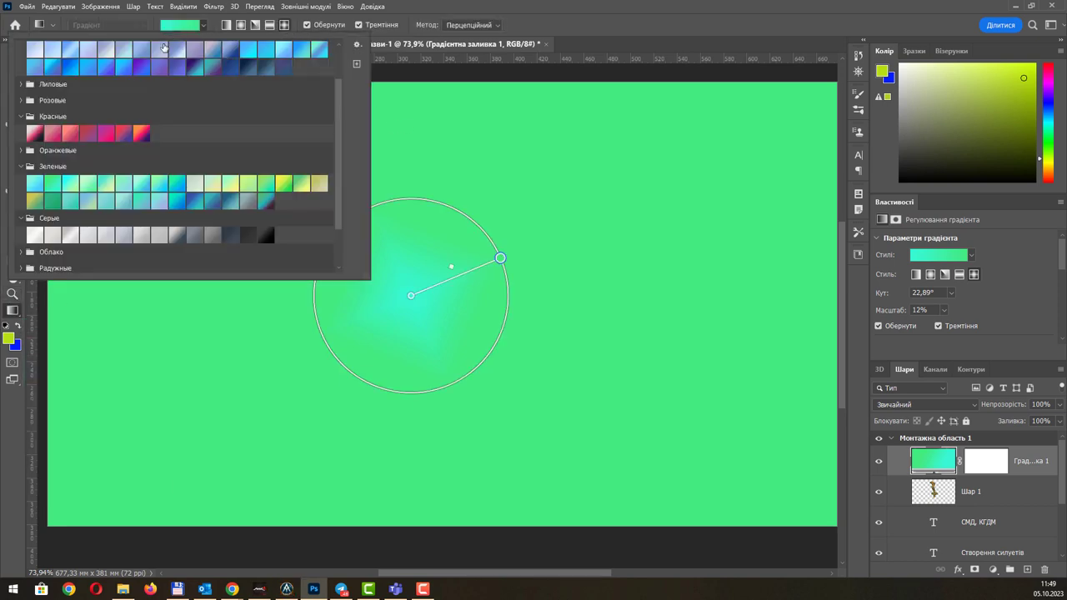
Apply the light blue-lavender gradient preset, browsing its options without renaming it.
left_click(120, 52)
right_click(120, 53)
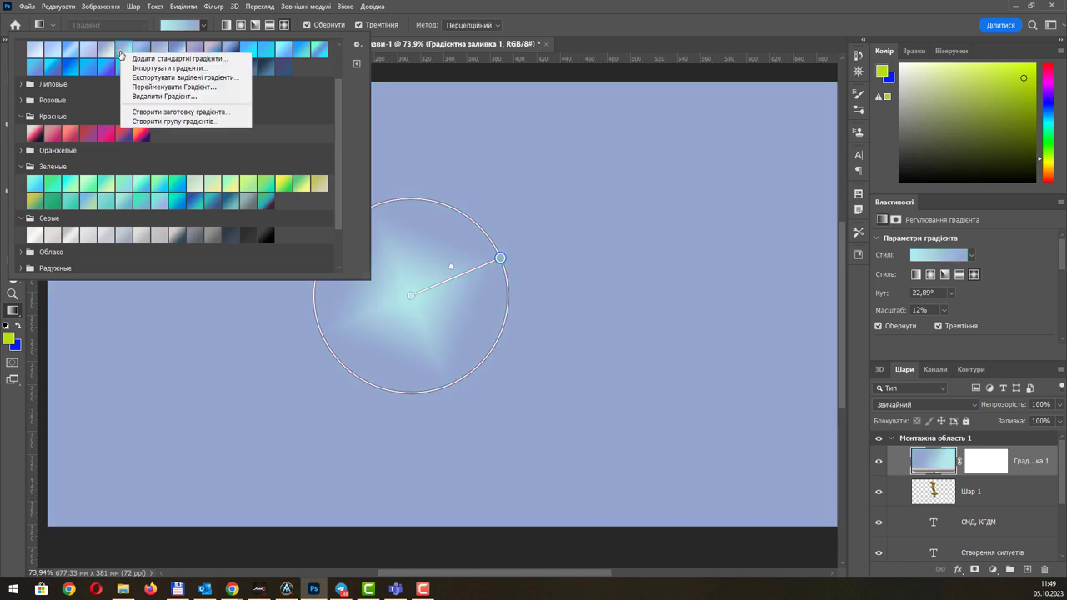
left_click(174, 112)
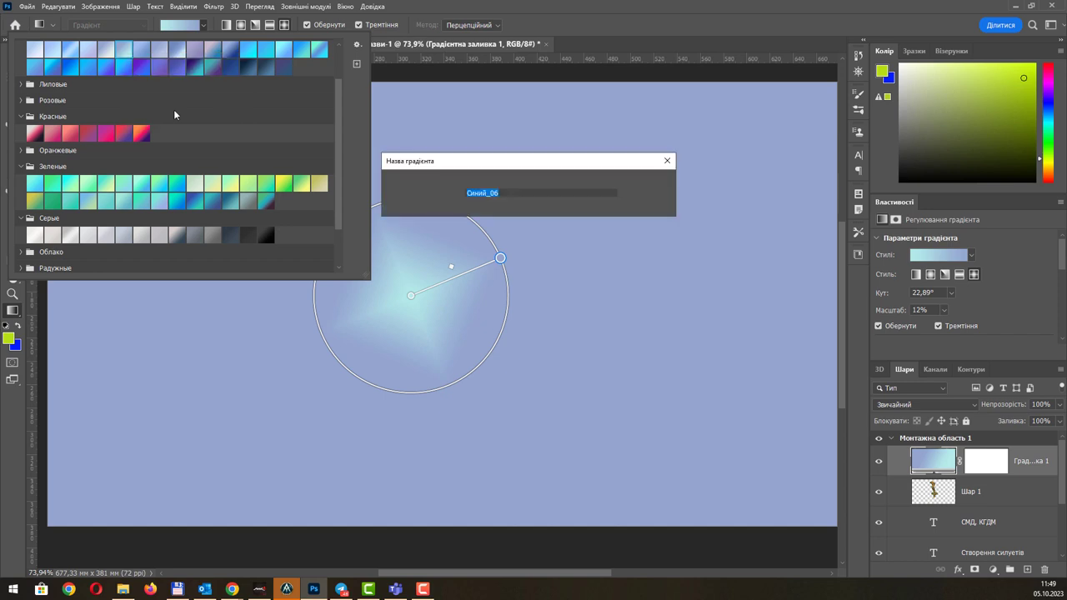
key("Return")
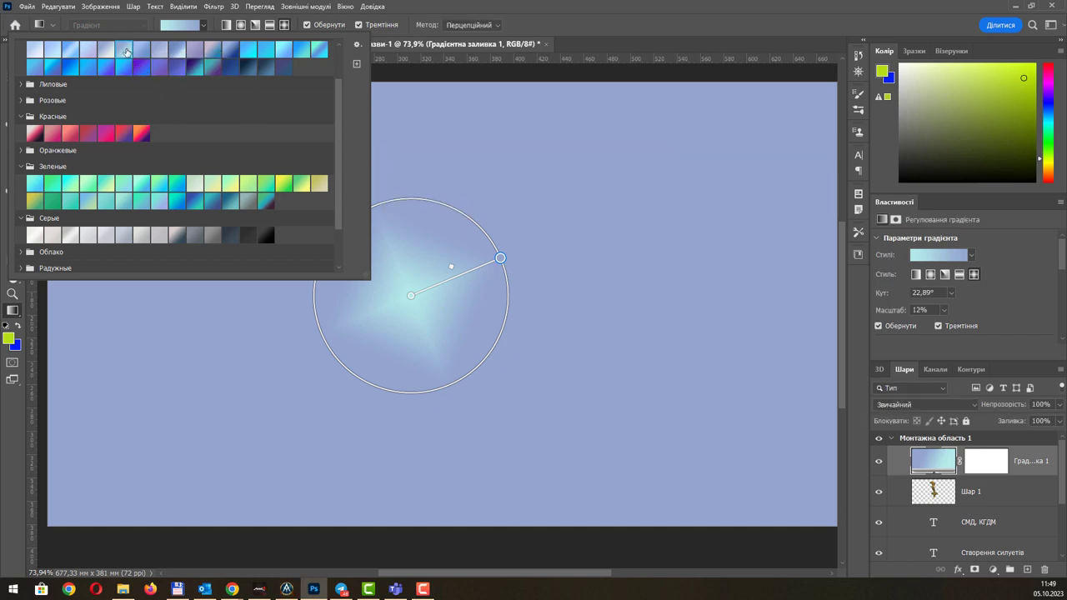
right_click(125, 52)
key("Escape")
right_click(126, 52)
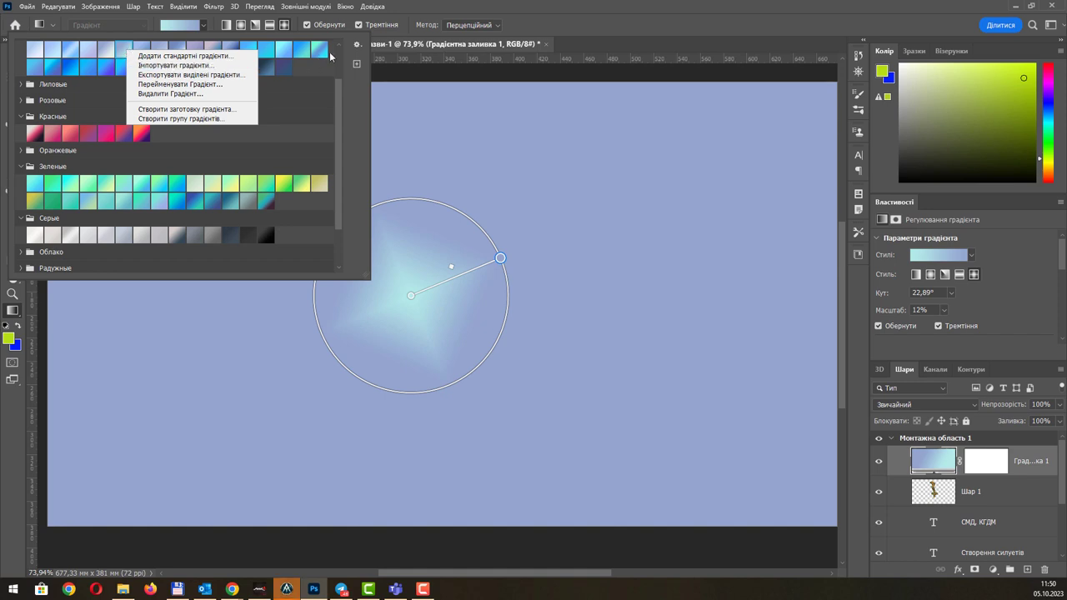
left_click(357, 46)
Check the preset list settings and switch the fill to a Linear gradient.
left_click(356, 47)
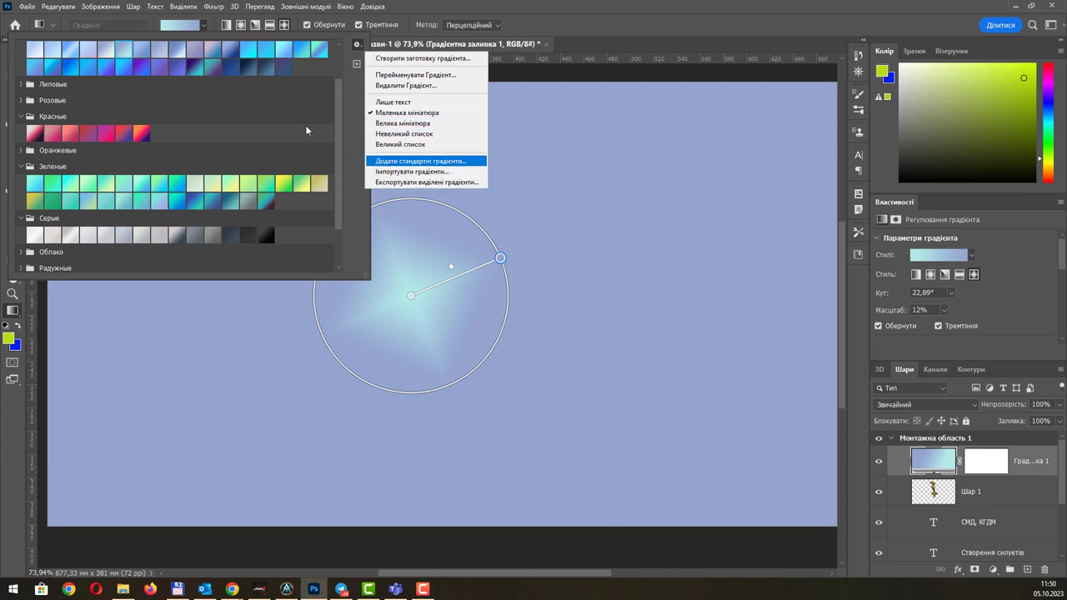
right_click(191, 49)
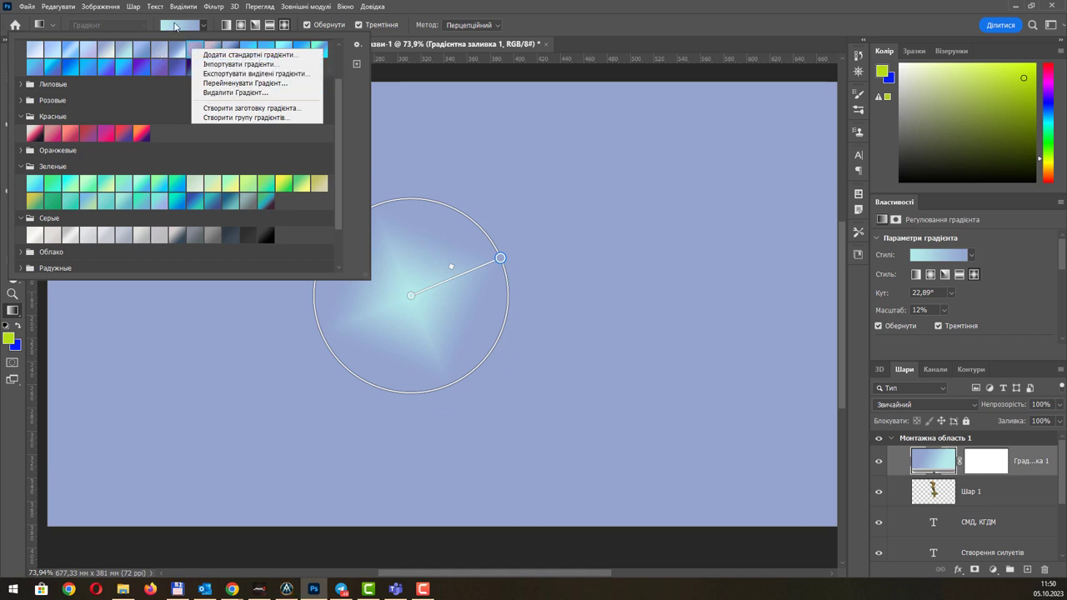
left_click(177, 27)
left_click(176, 26)
left_click(177, 27)
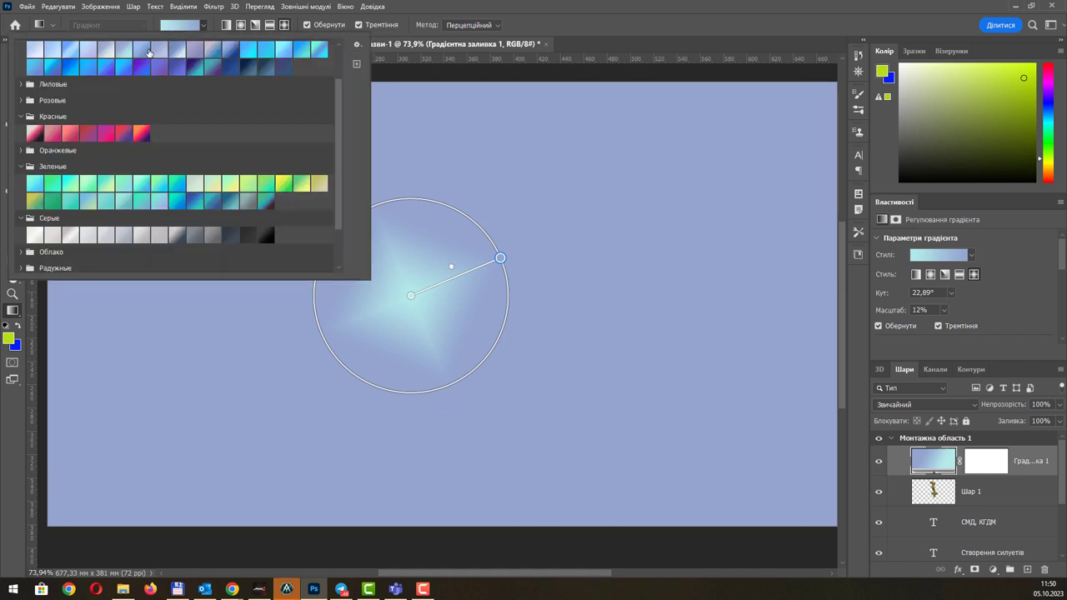
left_click(226, 25)
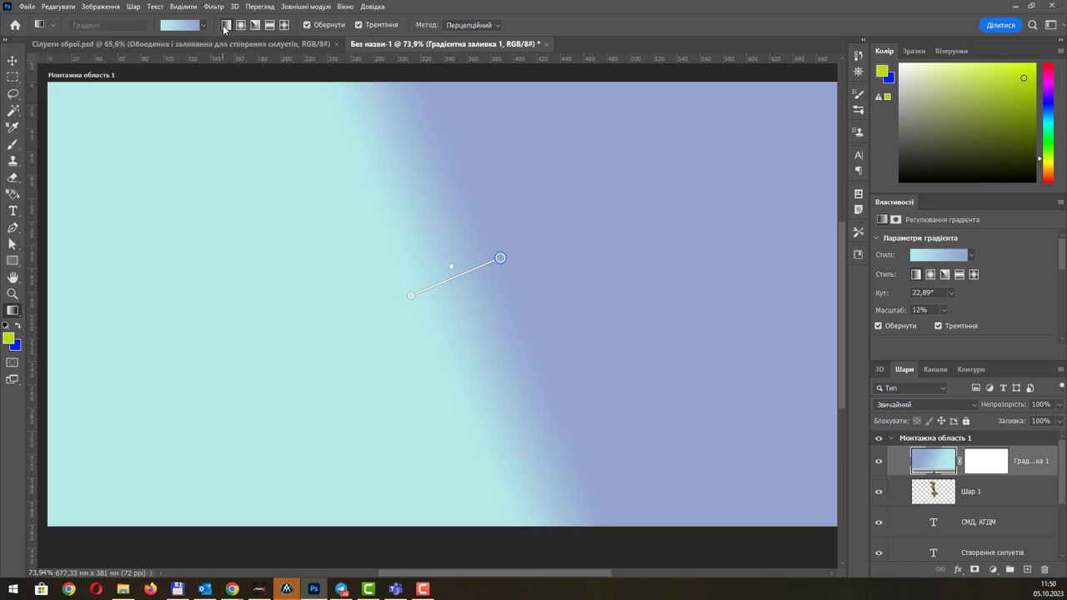
Try the Лінійний and Класичний gradient methods, ending back on Перцепційний.
left_click(491, 26)
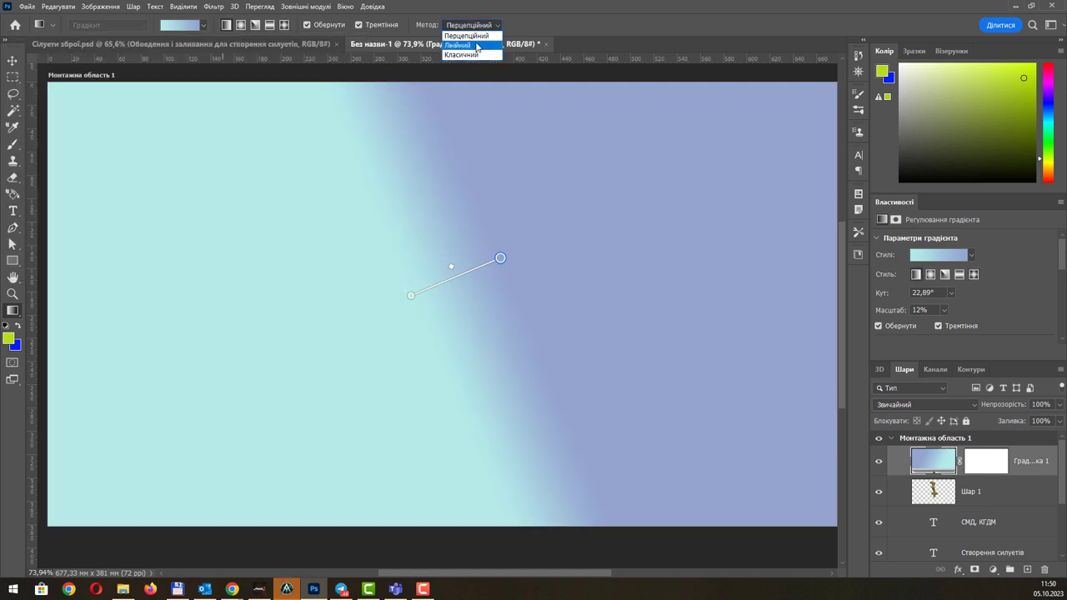
left_click(477, 45)
left_click(172, 29)
left_click(173, 29)
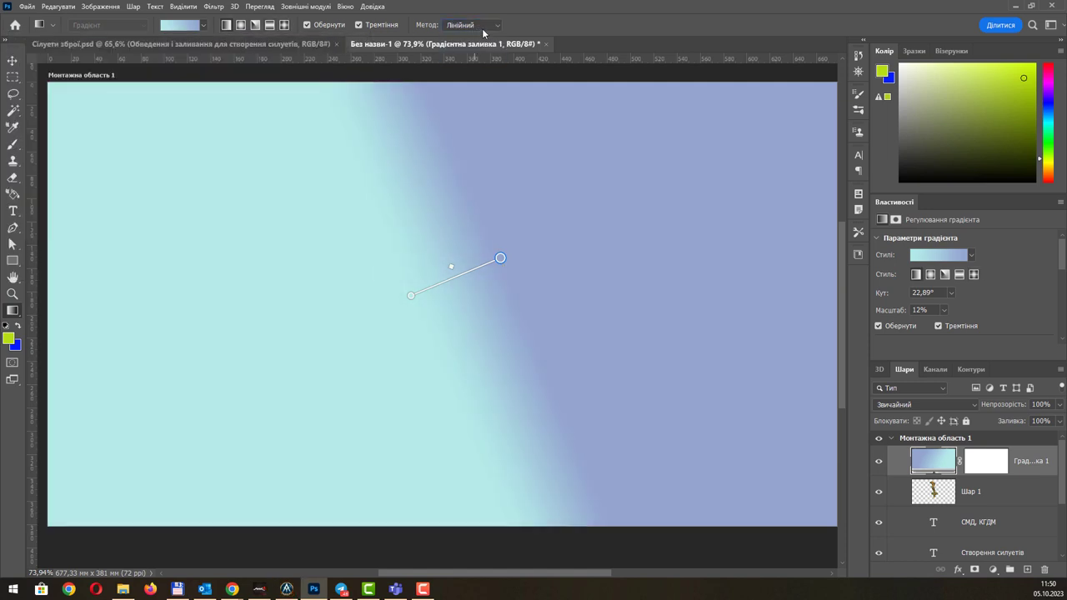
left_click(471, 25)
left_click(469, 55)
left_click(469, 25)
left_click(459, 26)
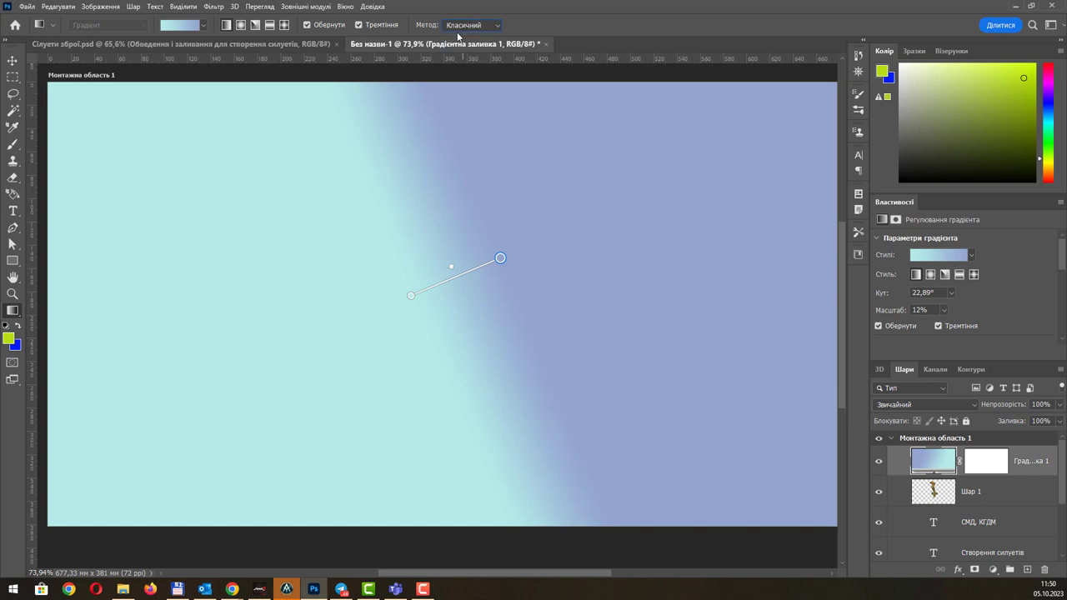
left_click(468, 25)
left_click(465, 37)
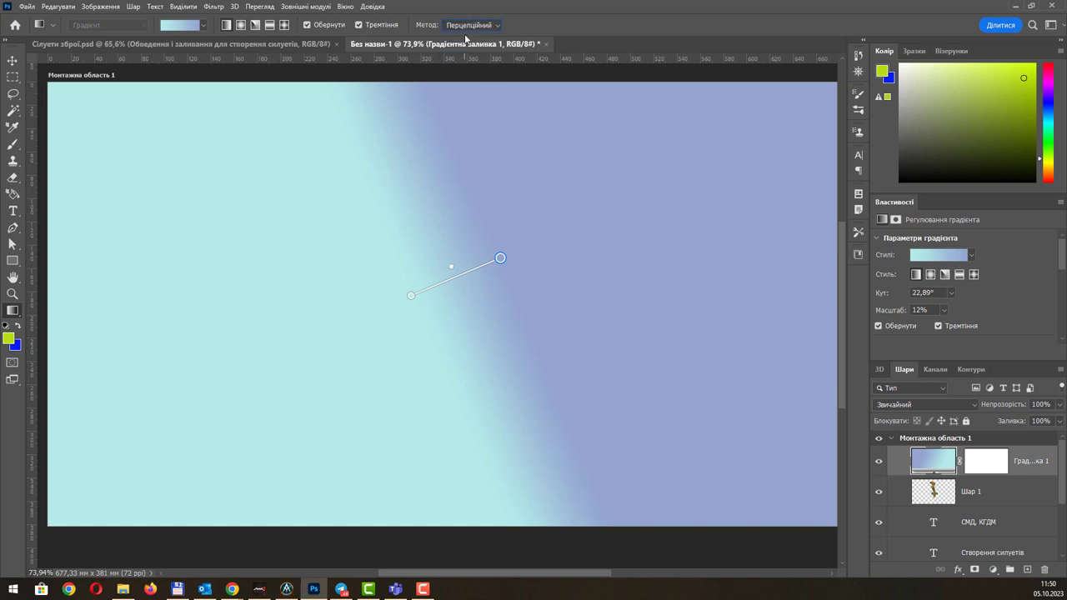
Confirm the gradient fill layer's settings, keeping the Linear style.
double_click(940, 465)
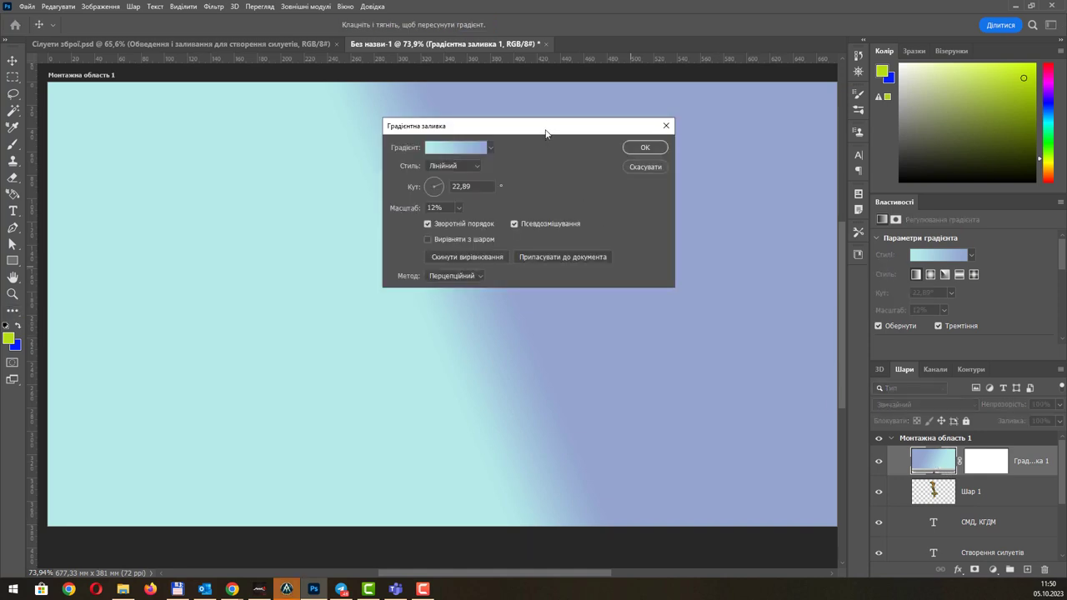
left_click_drag(543, 133, 498, 137)
left_click(433, 170)
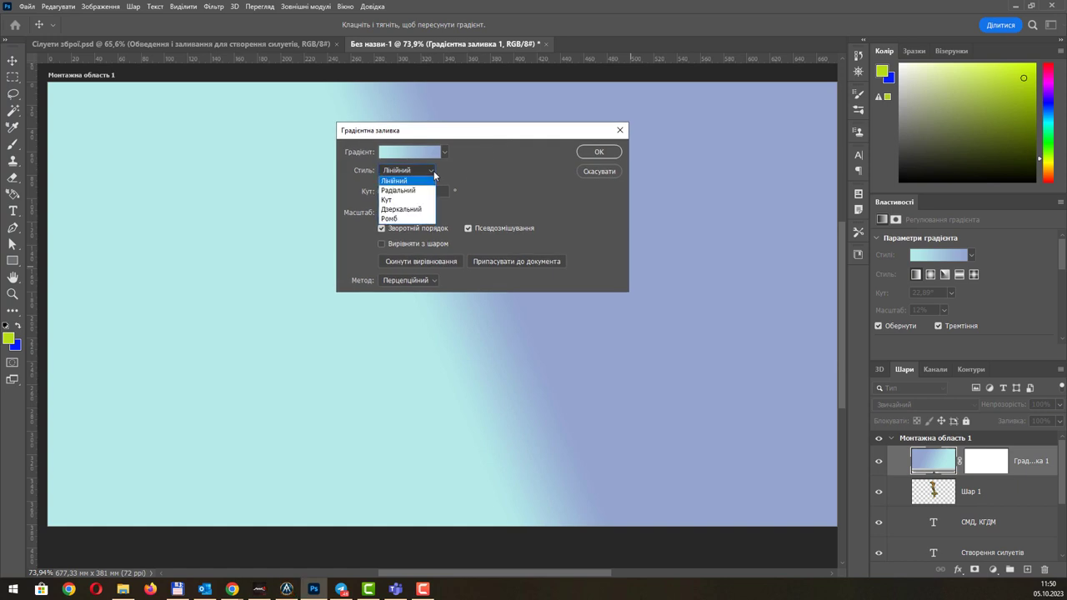
left_click(434, 171)
left_click(437, 153)
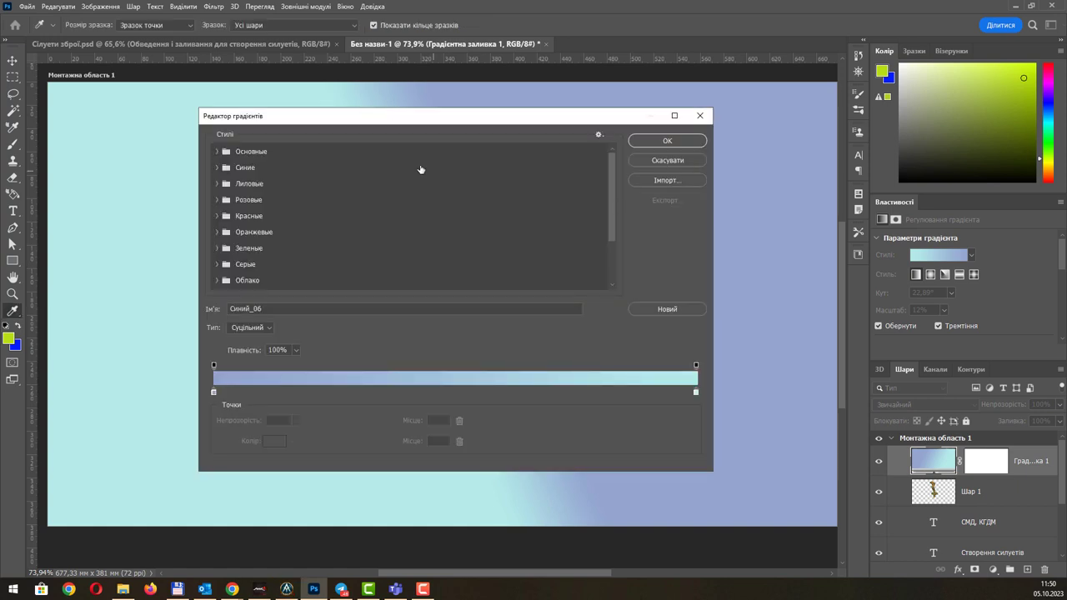
key("Return")
key("Return")
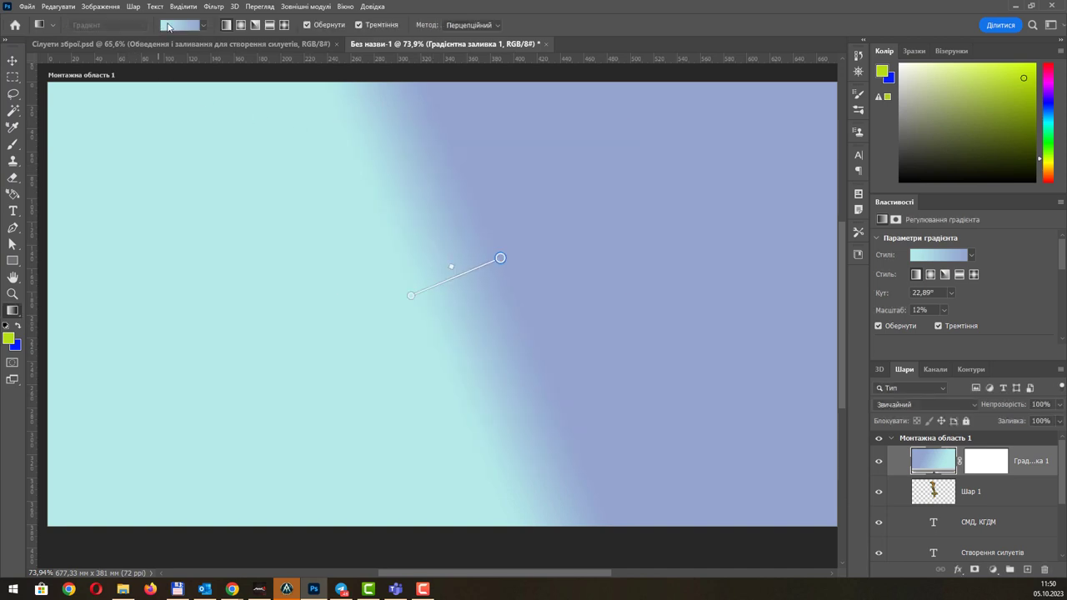
Pick a steel-blue preset for the gradient fill in the untitled document.
left_click(172, 27)
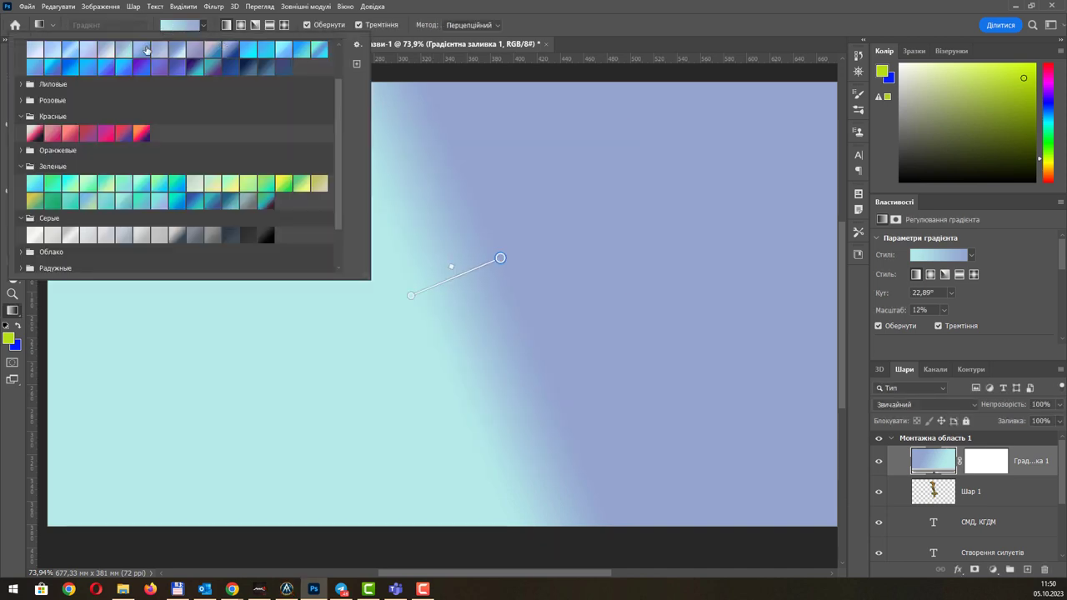
left_click(145, 48)
left_click(146, 46)
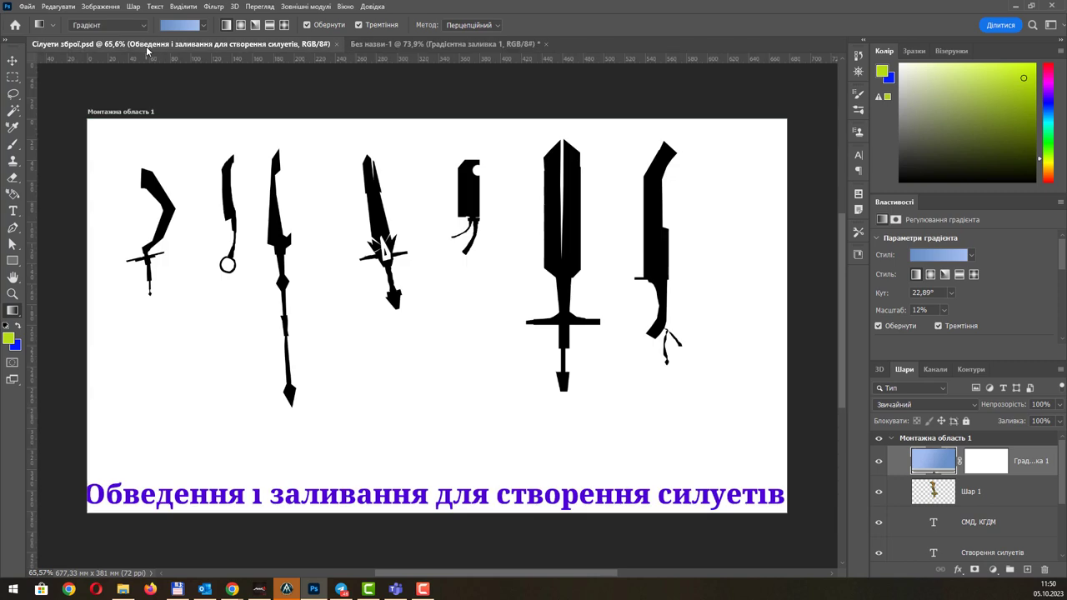
left_click_drag(1001, 492, 746, 274)
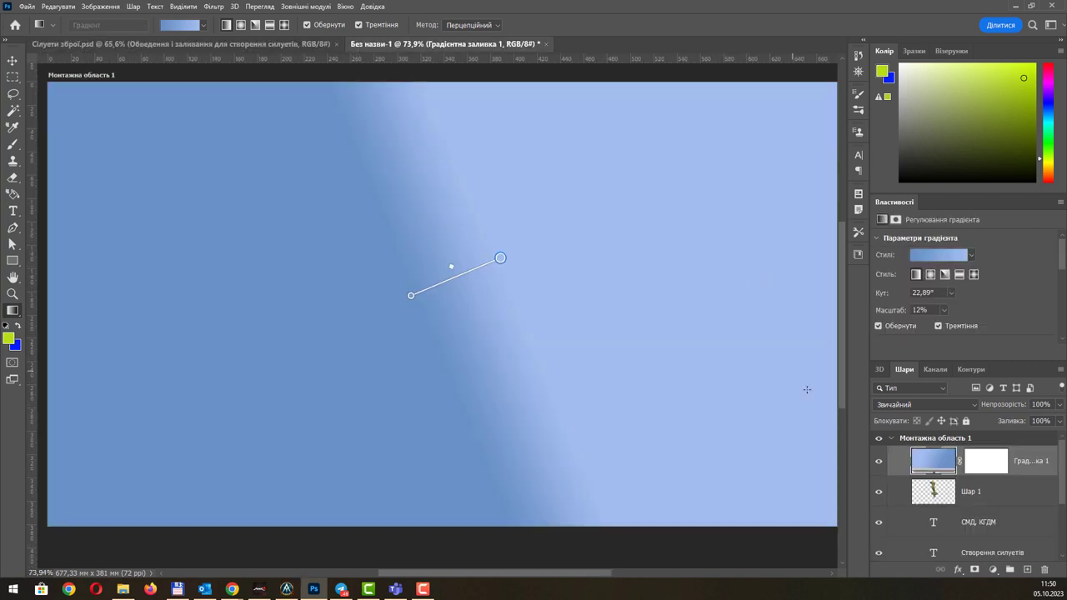
Reopen the gradient fill layer's settings dialog.
double_click(930, 465)
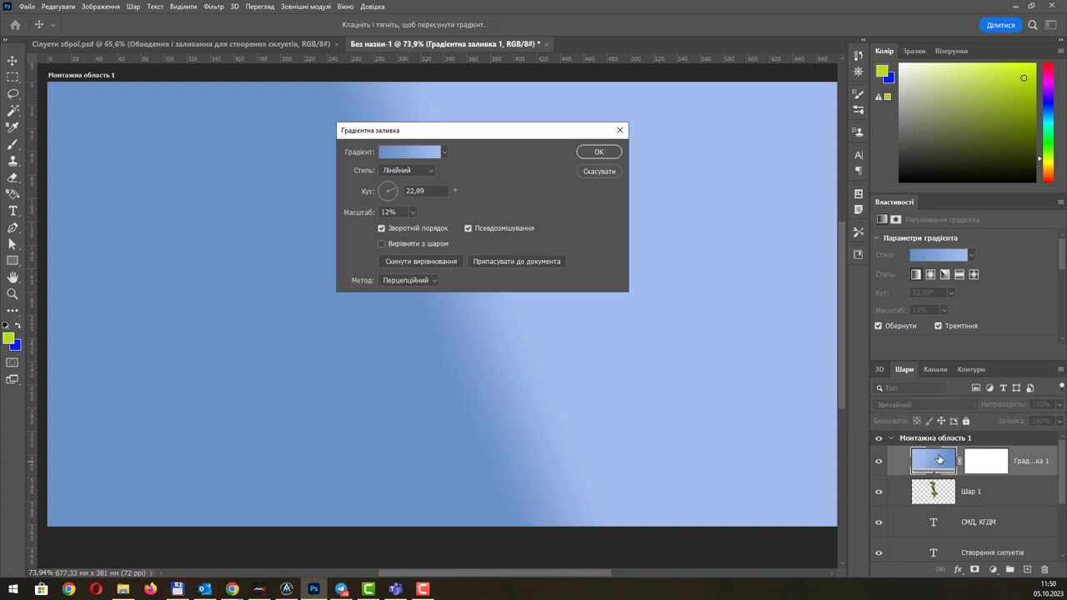
scroll(958, 286, "down", 5)
scroll(958, 285, "up", 2)
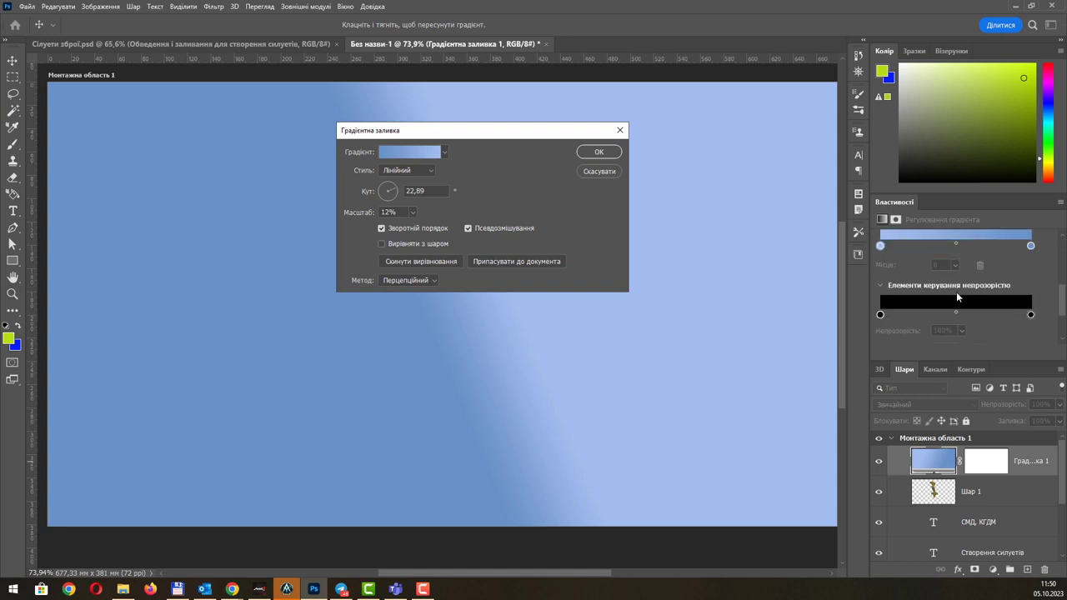
scroll(956, 291, "up", 1)
scroll(956, 291, "up", 1)
scroll(956, 293, "up", 1)
scroll(956, 293, "down", 1)
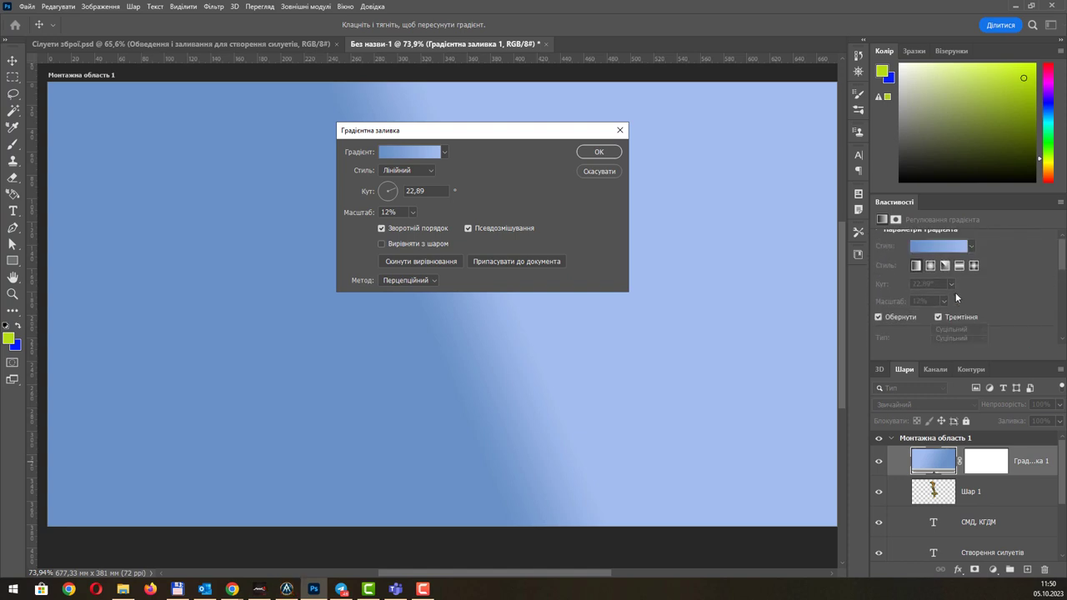
scroll(955, 292, "down", 1)
scroll(957, 289, "down", 2)
scroll(959, 286, "down", 1)
scroll(957, 290, "up", 1)
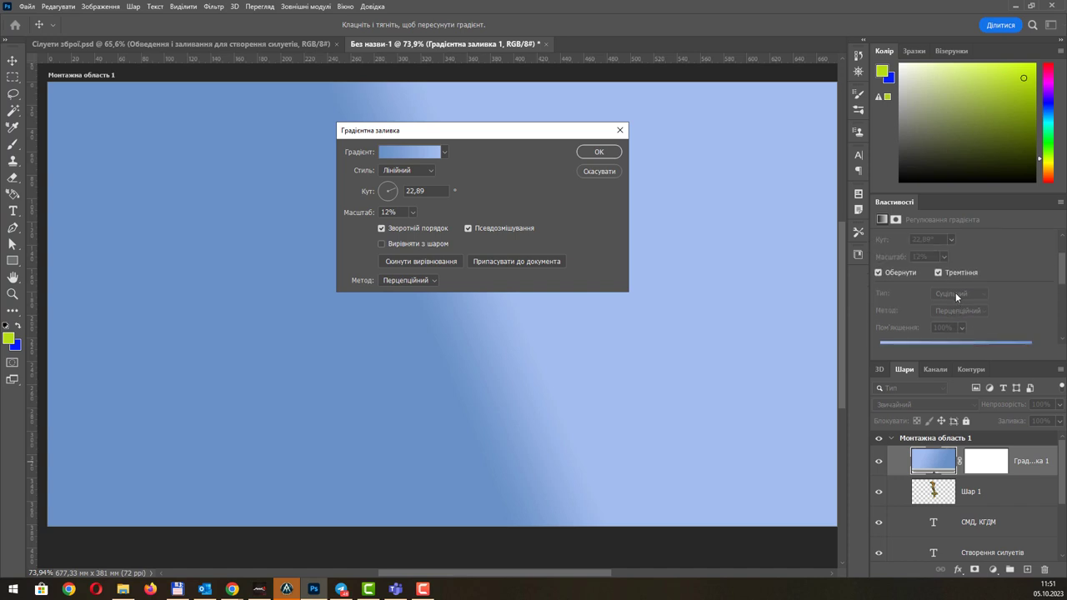
scroll(956, 293, "up", 2)
scroll(950, 291, "up", 1)
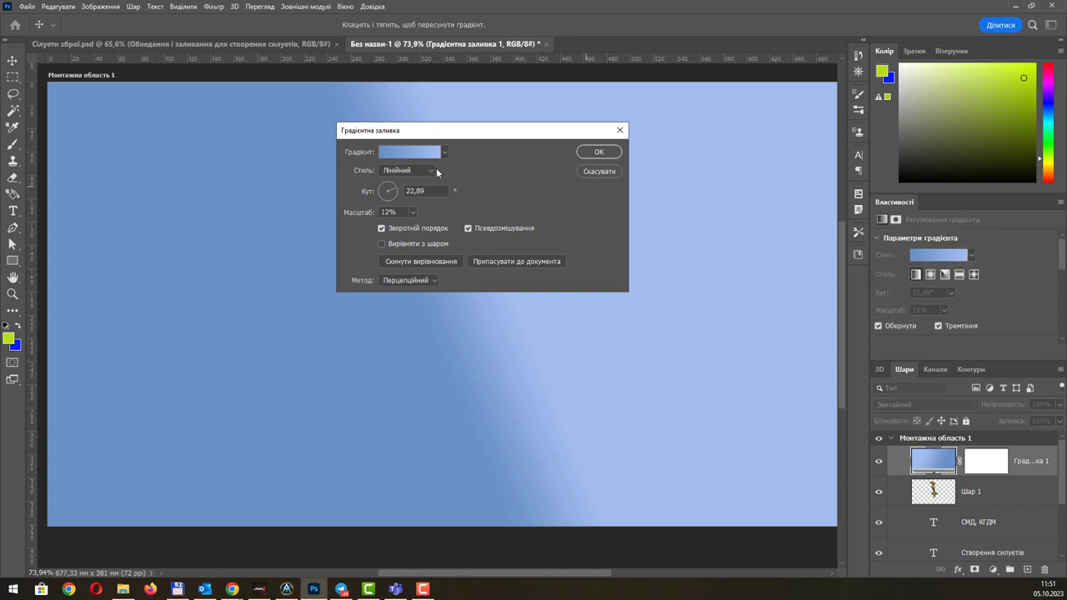
Open the Gradient Editor and add a yellow-green colour stop.
left_click(399, 153)
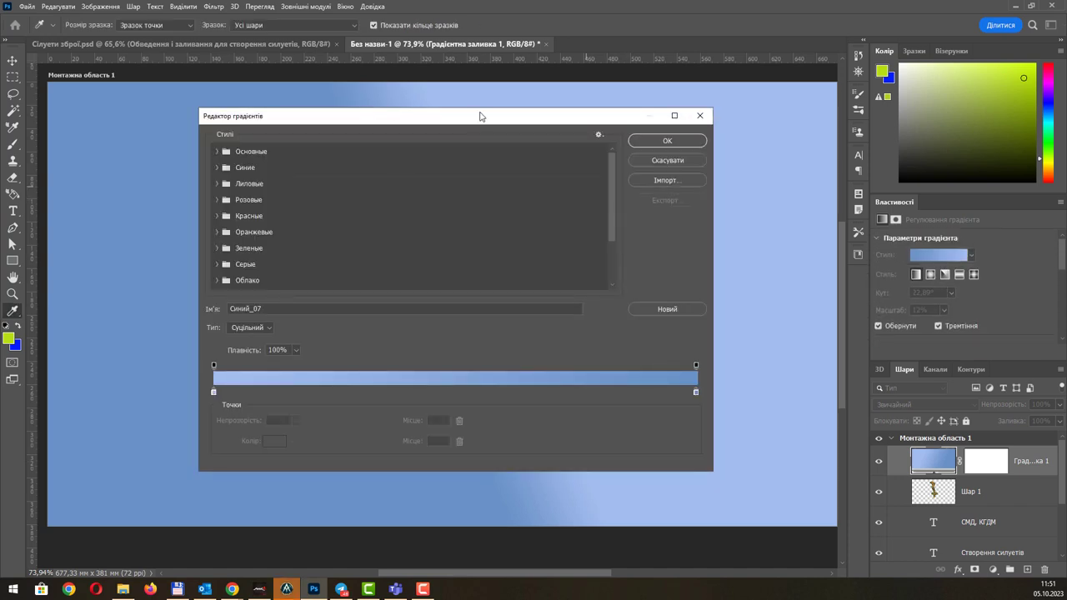
left_click_drag(476, 115, 461, 90)
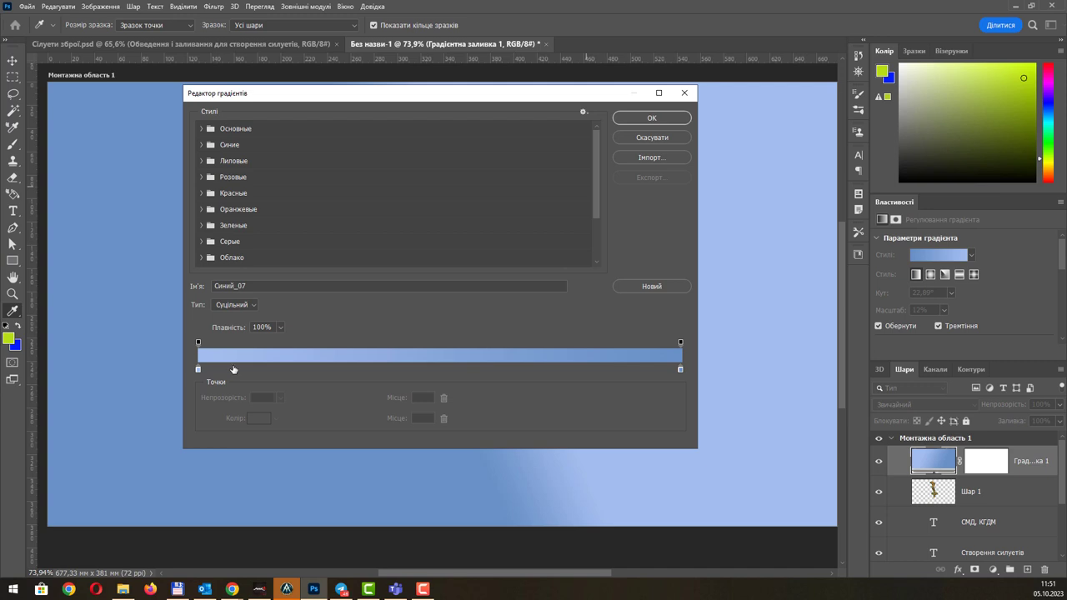
left_click(234, 369)
Add trial colour stops near the right end of the gradient bar, then remove the extras.
left_click(561, 368)
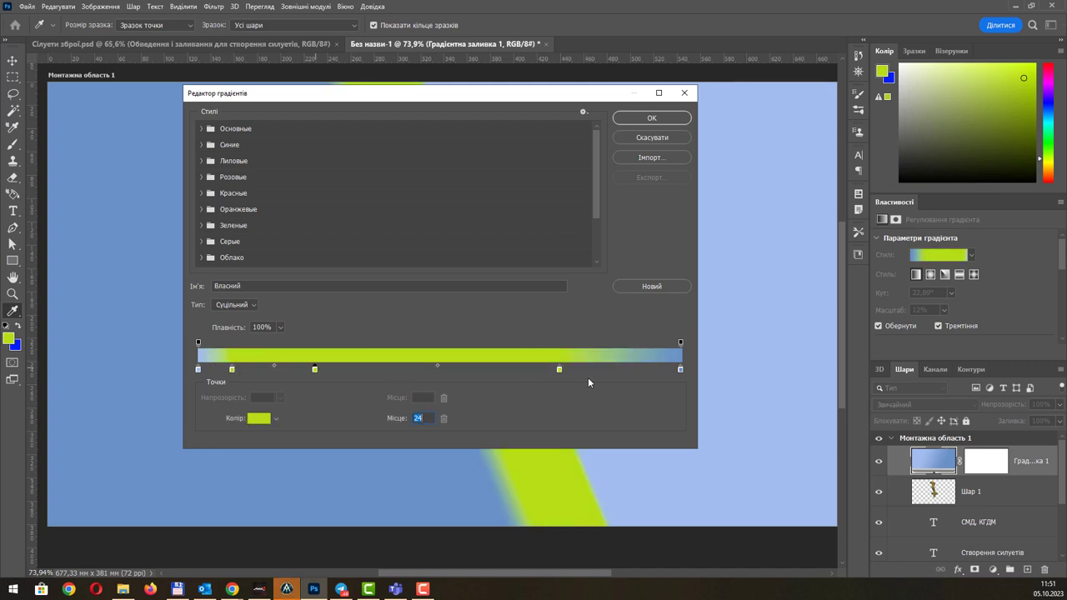
left_click(617, 369)
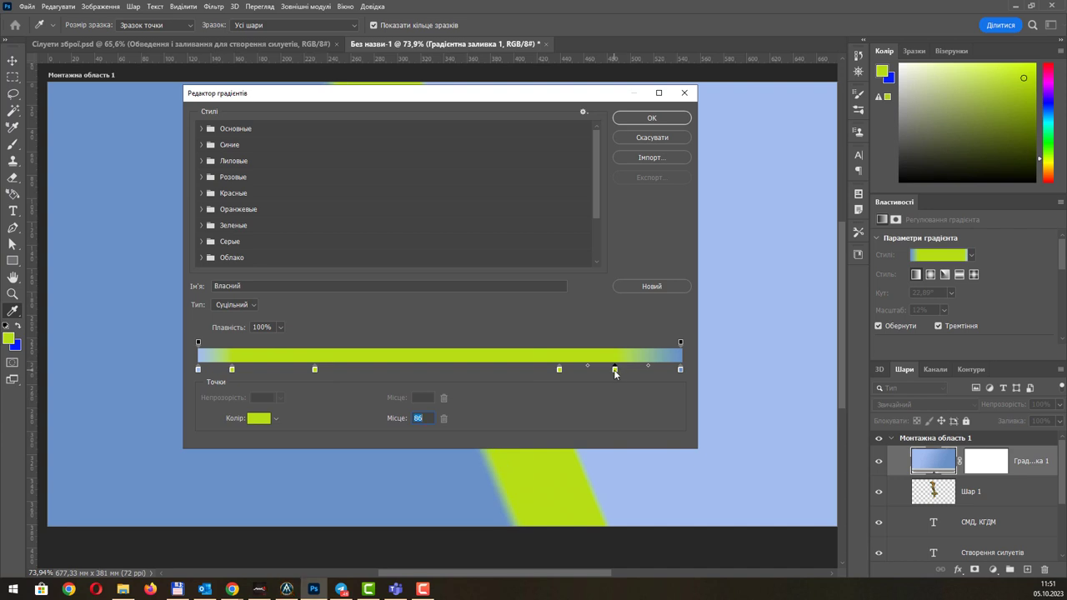
key("alt")
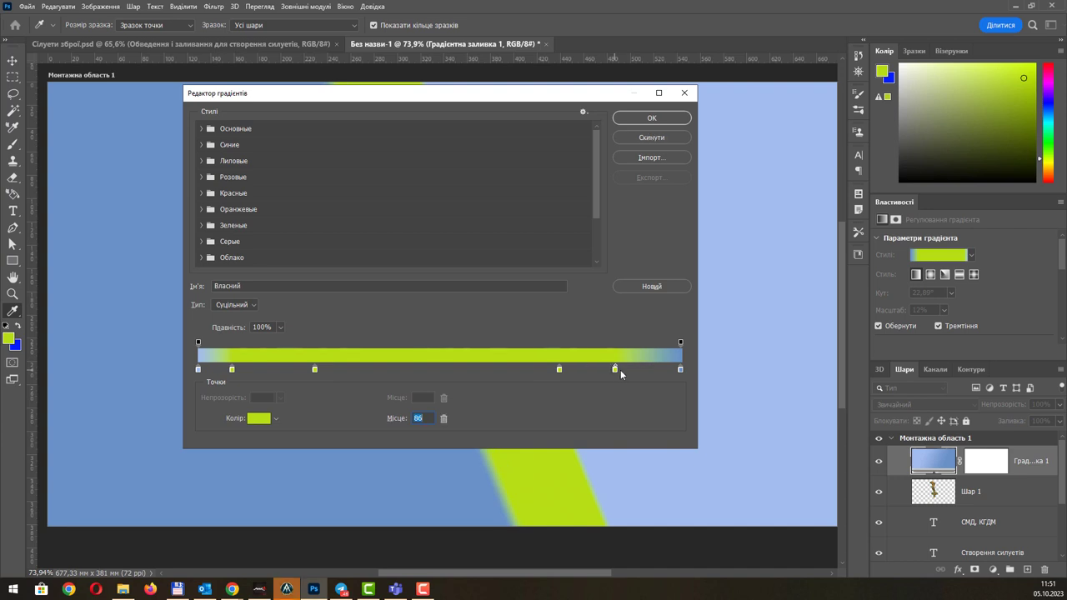
left_click(625, 369, "alt")
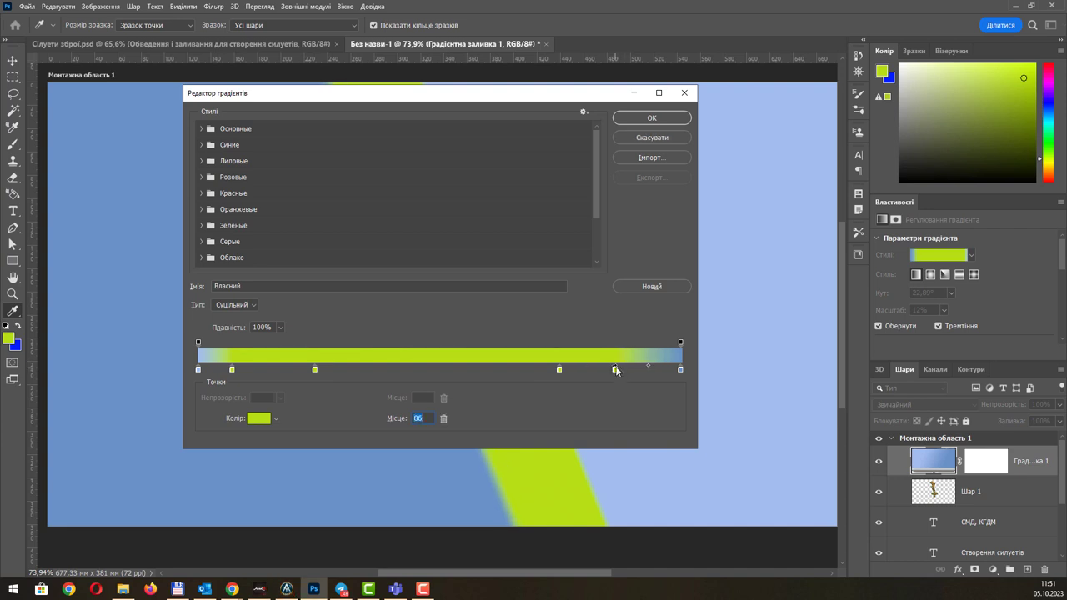
left_click(616, 369)
left_click(616, 368, "alt")
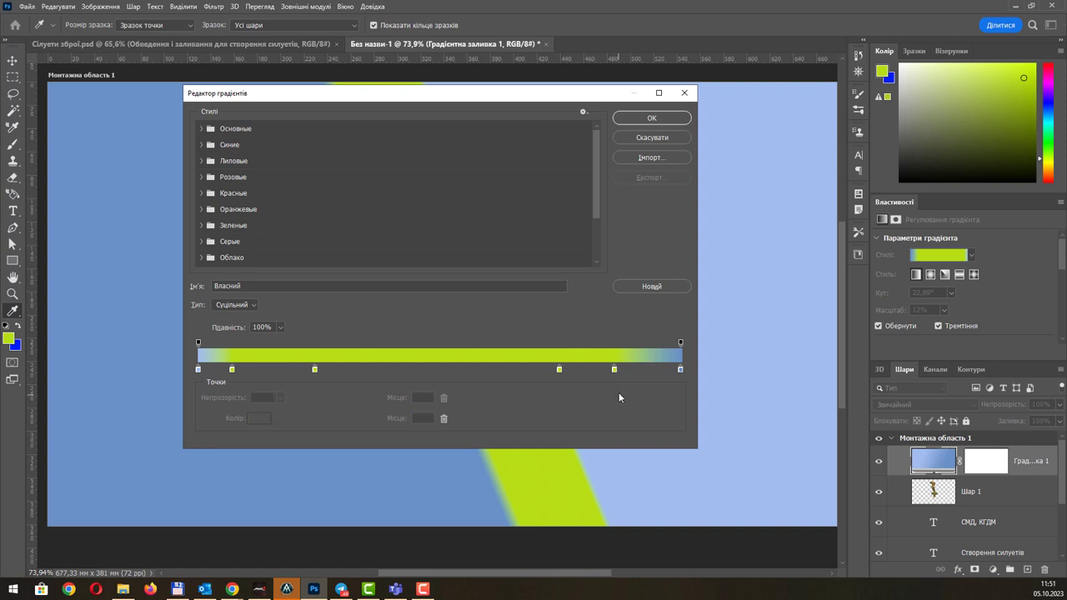
left_click_drag(615, 367, 619, 392)
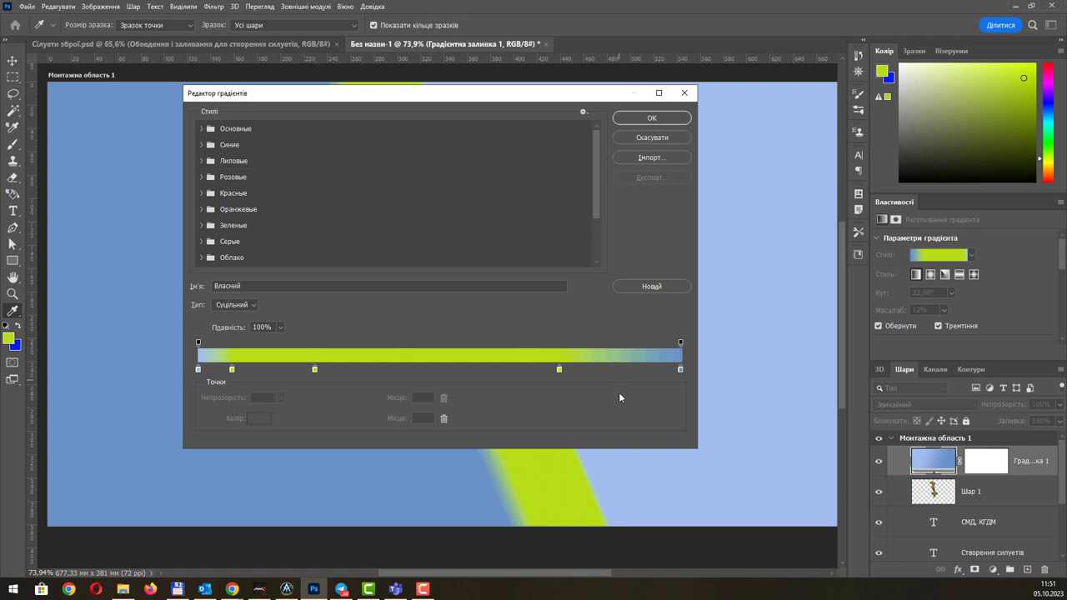
left_click_drag(560, 371, 564, 400)
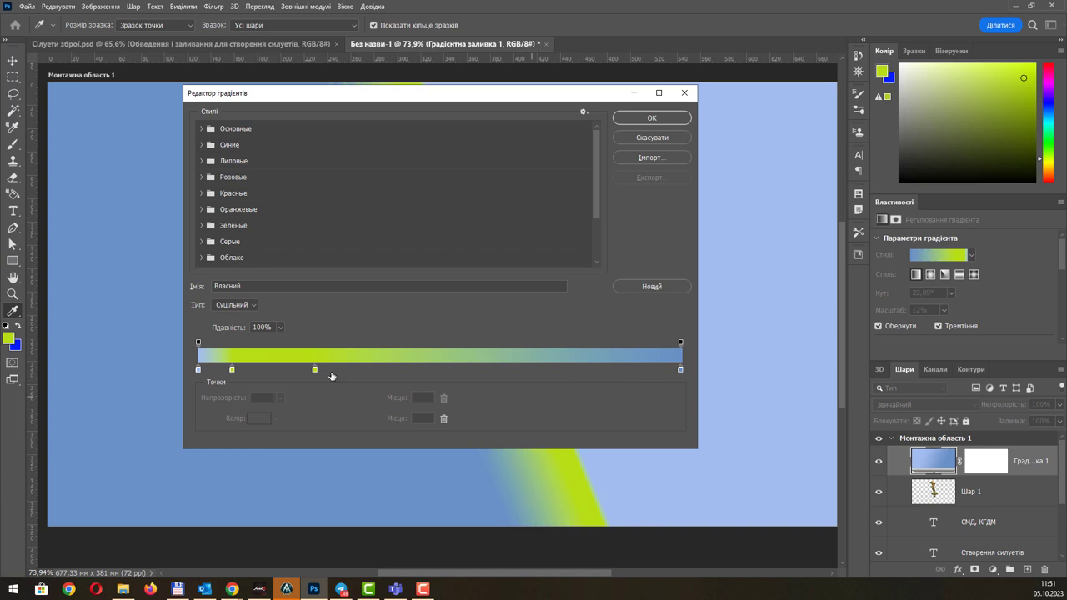
Move the yellow-green stop to location 74 and recolour it blue.
left_click_drag(315, 370, 498, 381)
left_click(554, 371)
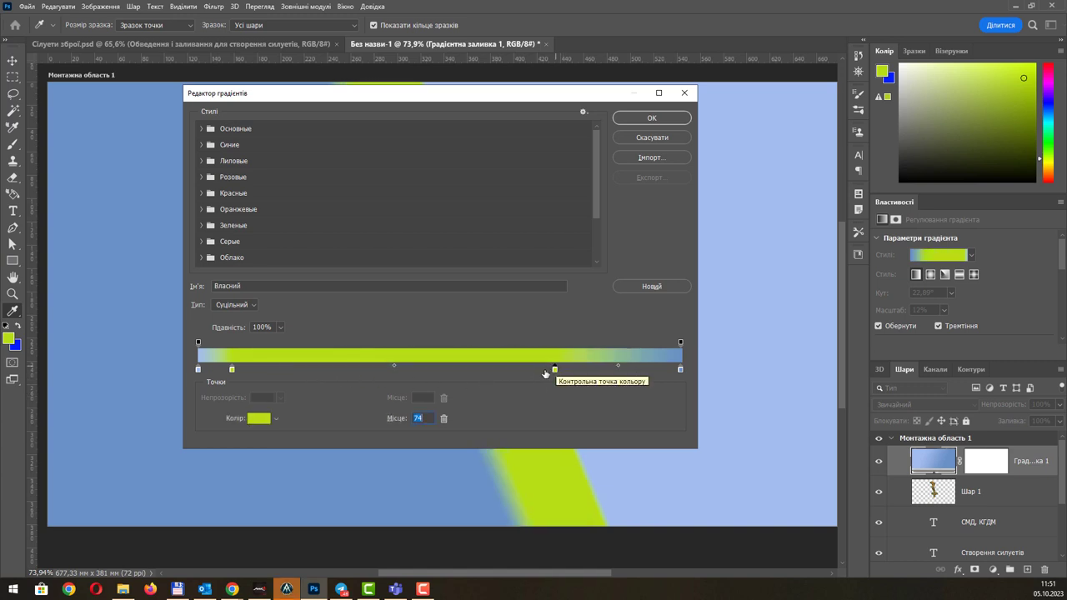
double_click(556, 369)
left_click(672, 313)
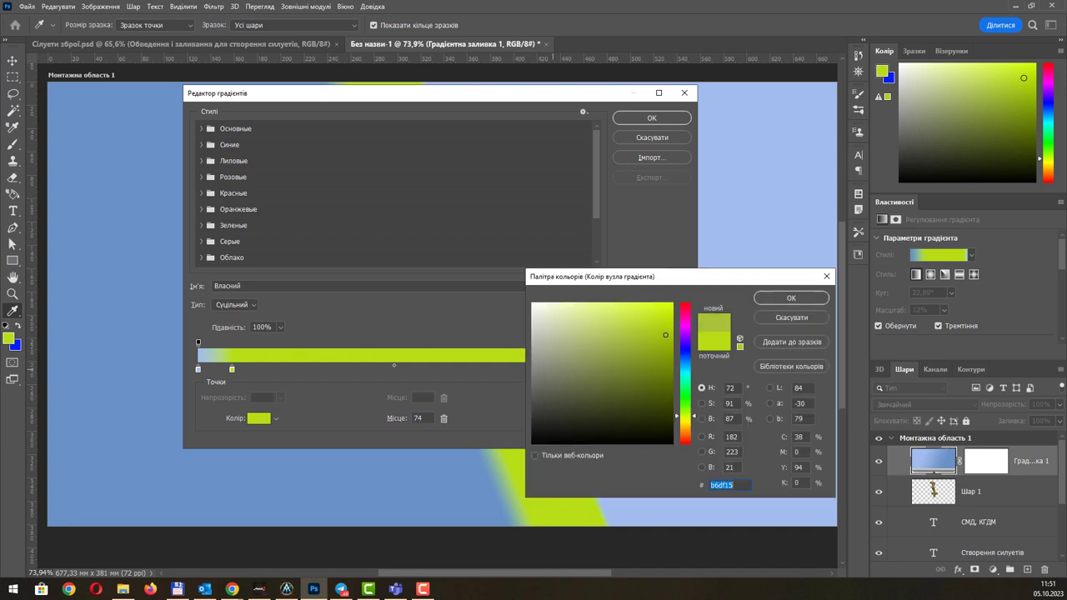
left_click_drag(691, 368, 691, 351)
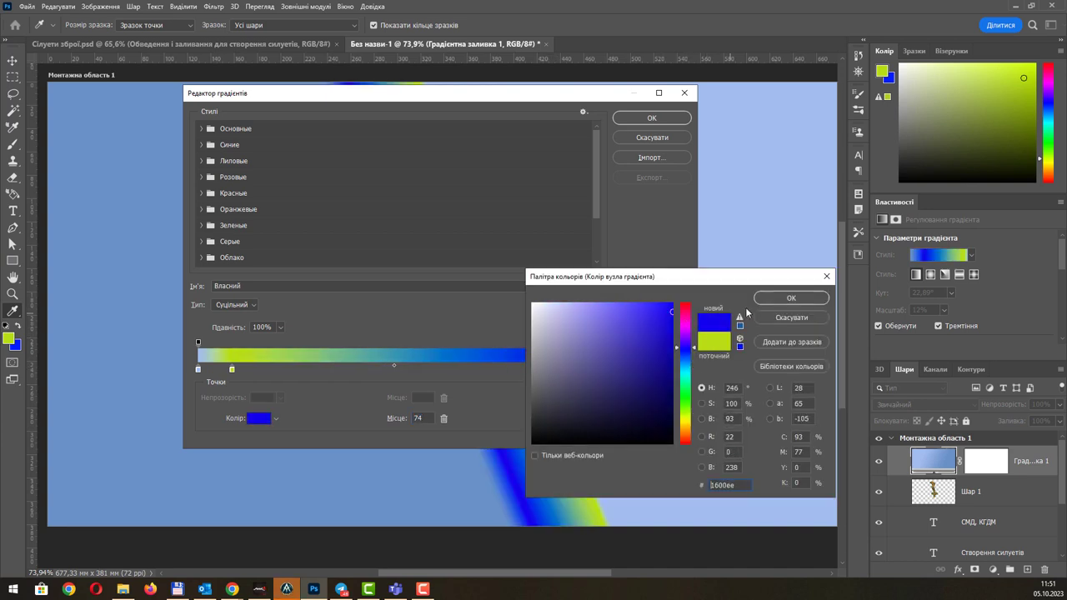
left_click(762, 298)
Add a stop at 33 coloured green and adjust the blend midpoints around it.
left_click(356, 371)
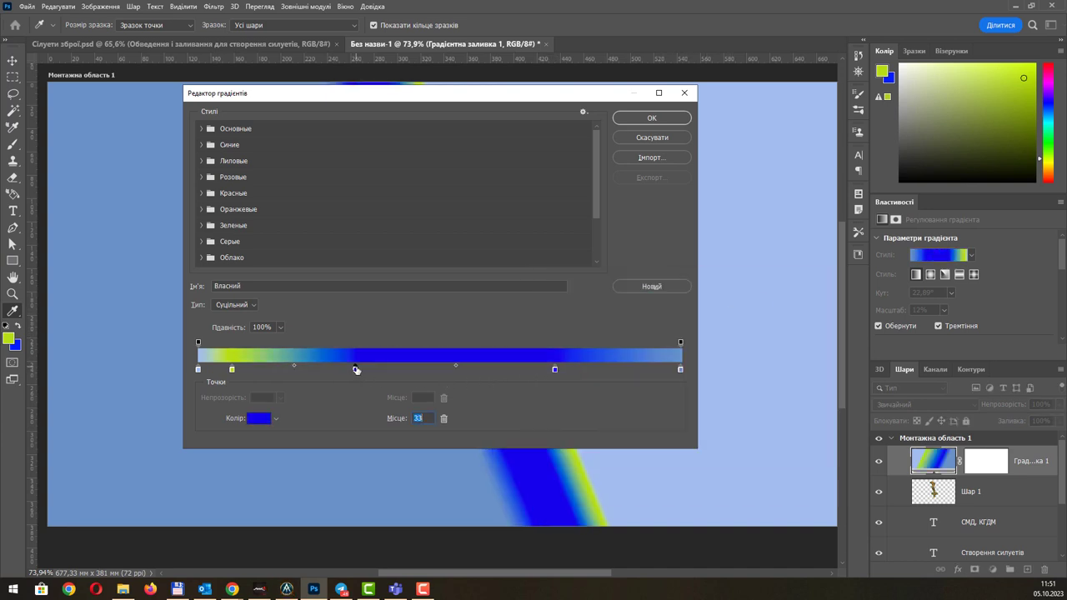
left_click(270, 420)
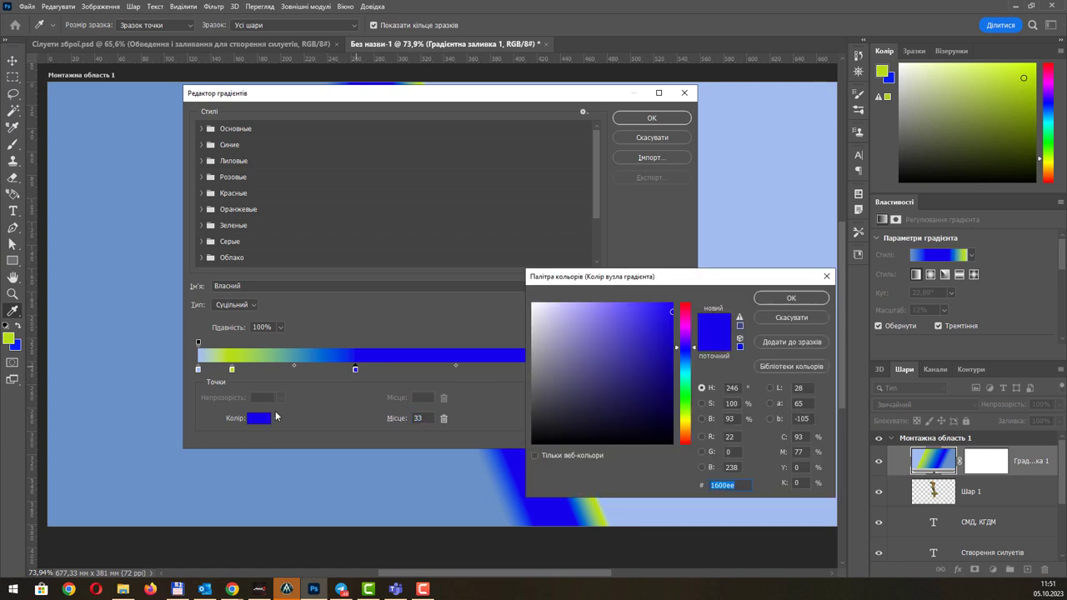
left_click_drag(687, 368, 689, 389)
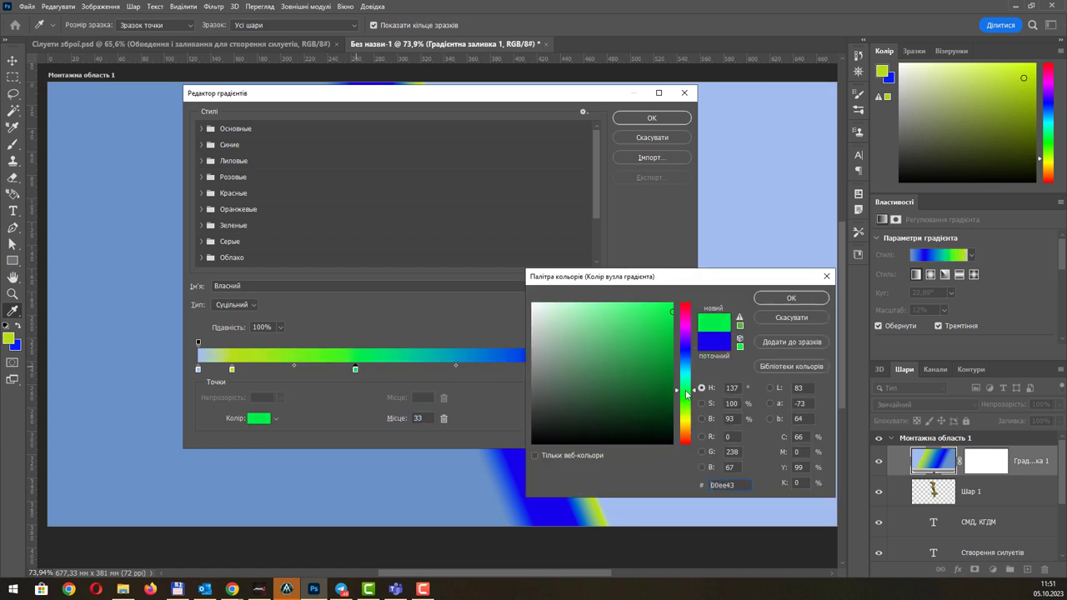
left_click(788, 299)
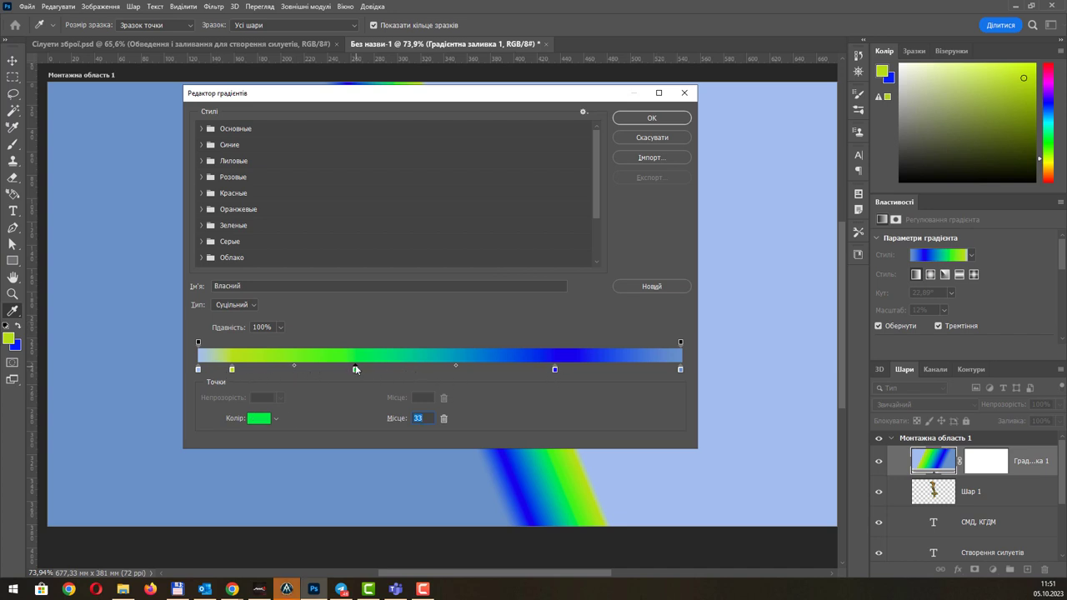
mouse_move(456, 365)
left_mouse_down()
mouse_move(492, 367)
mouse_move(402, 365)
mouse_move(451, 365)
left_mouse_up()
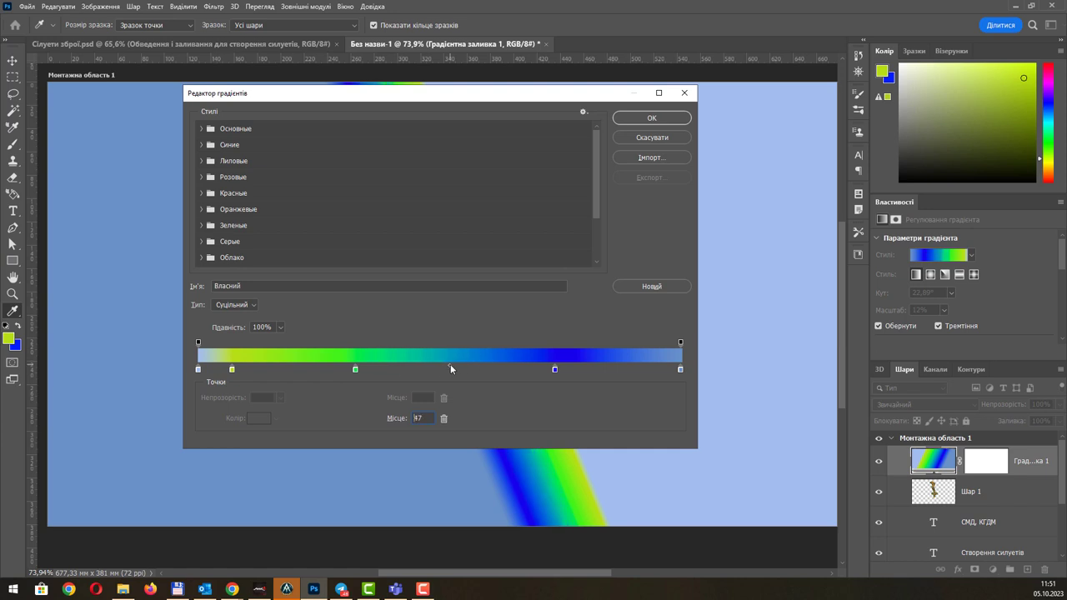
left_click(356, 370)
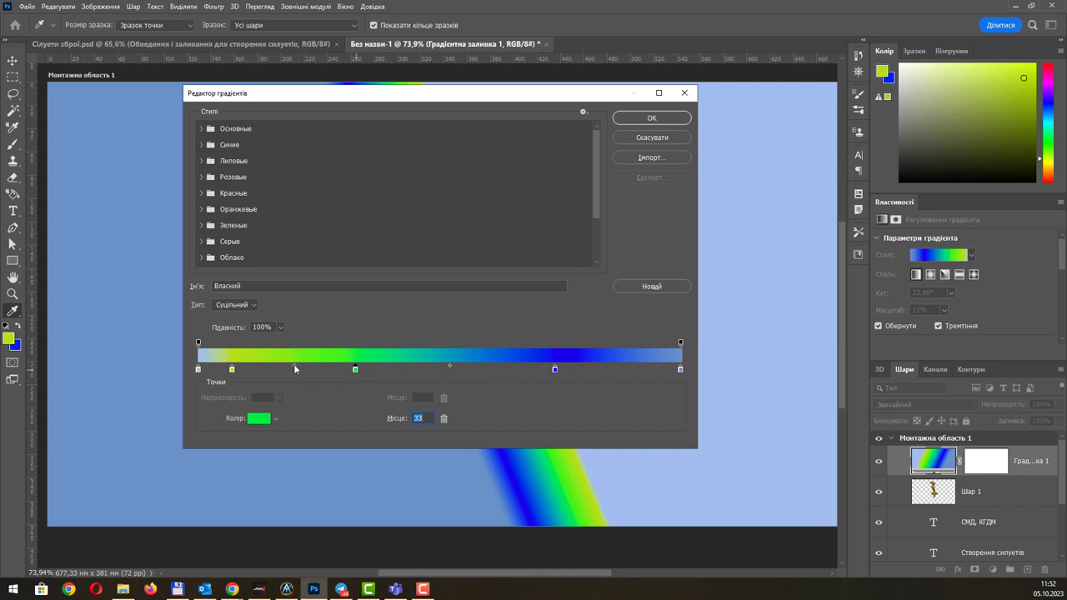
mouse_move(294, 365)
left_mouse_down()
mouse_move(268, 365)
mouse_move(297, 367)
left_mouse_up()
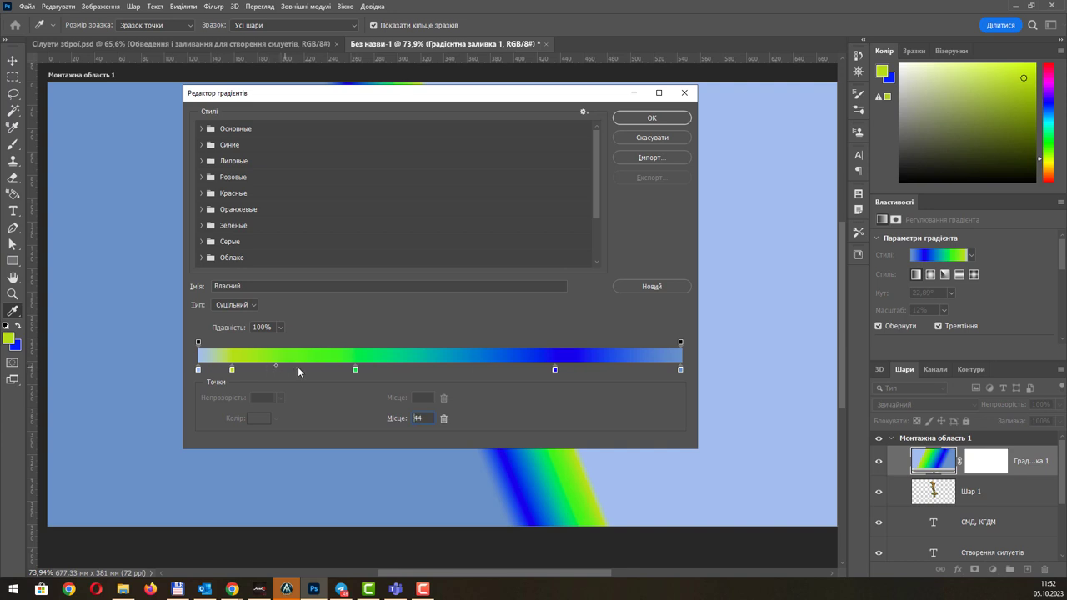
left_click(355, 369)
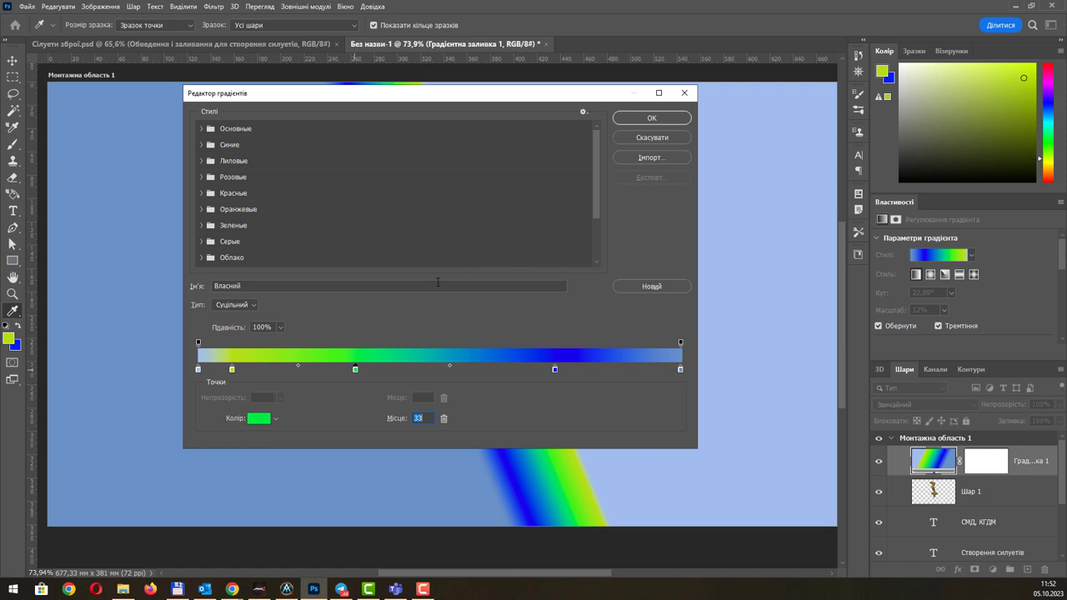
Discard the rainbow edits to restore the blue gradient, then make it wider and nearly horizontal.
left_click(653, 118)
left_click(588, 170)
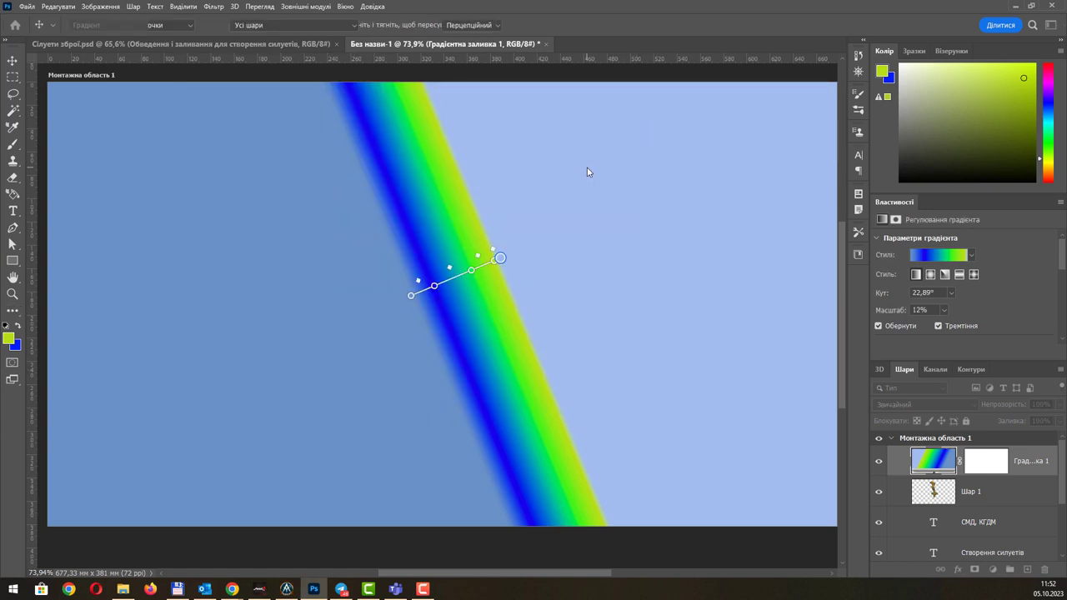
left_click_drag(501, 258, 649, 284)
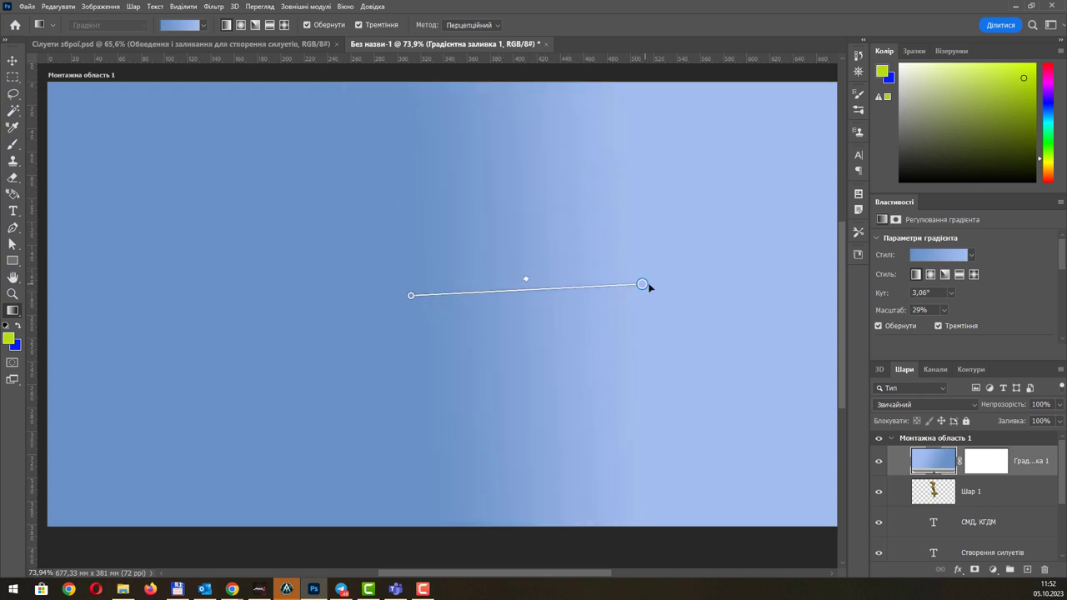
Add a lime colour stop at 34, apply the fill, and stretch the gradient start further left.
double_click(939, 464)
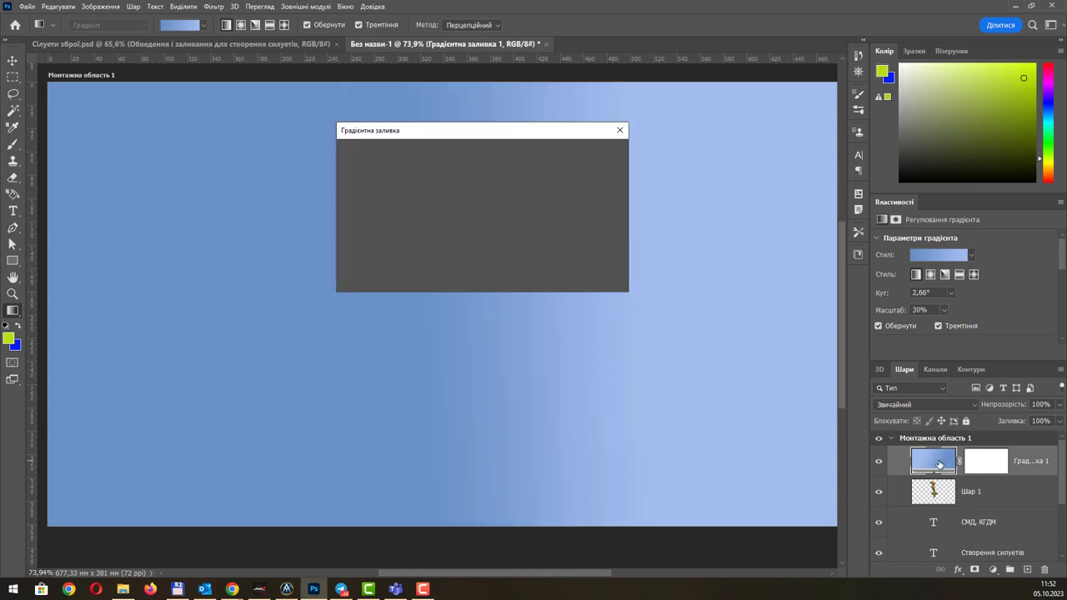
left_click(403, 152)
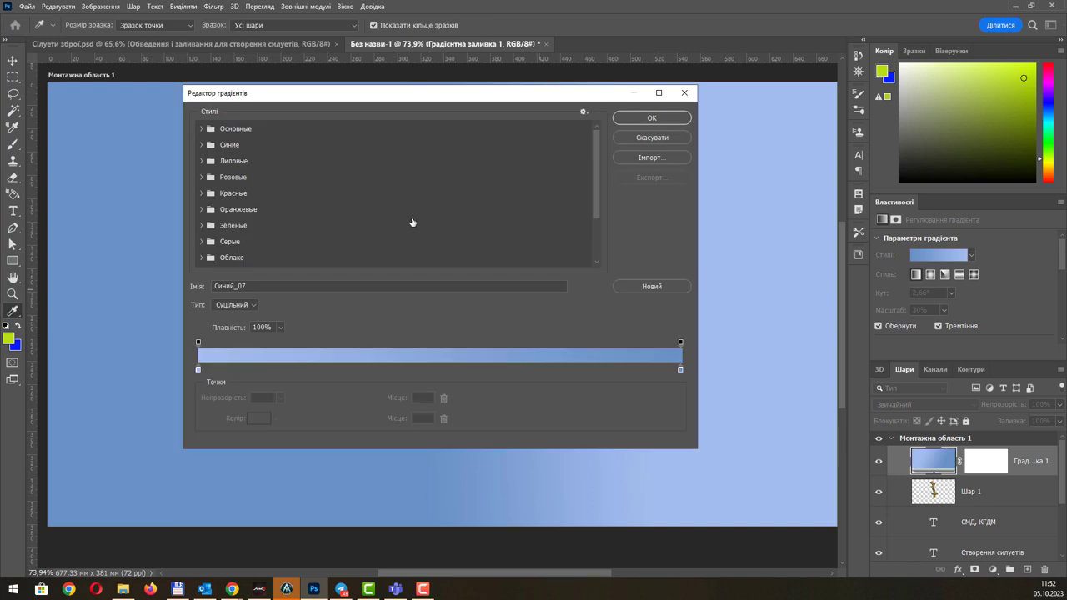
left_click(363, 369)
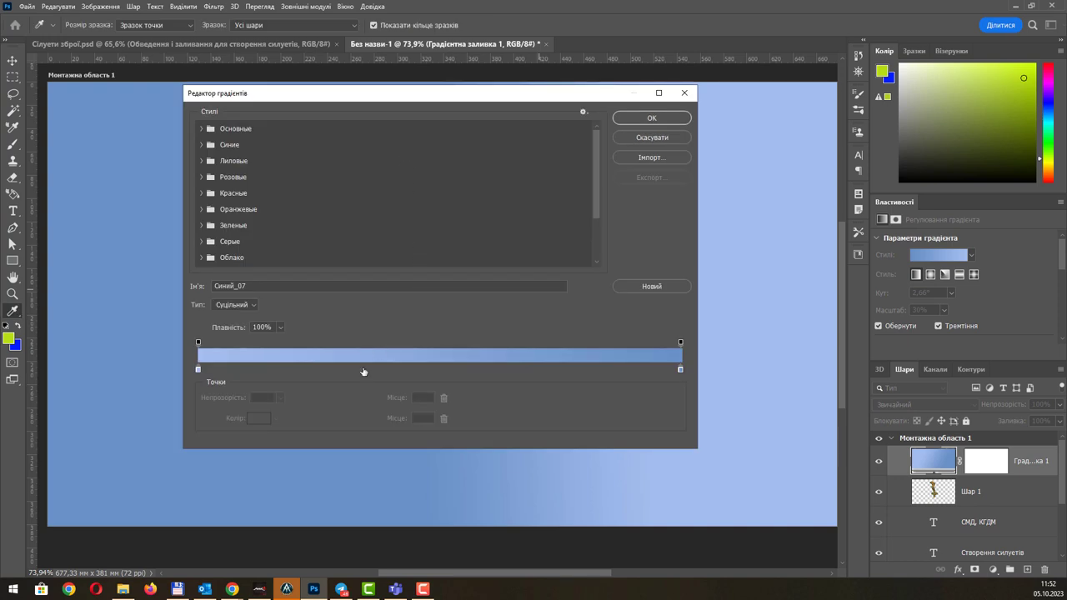
left_click(632, 122)
left_click_drag(533, 133, 285, 271)
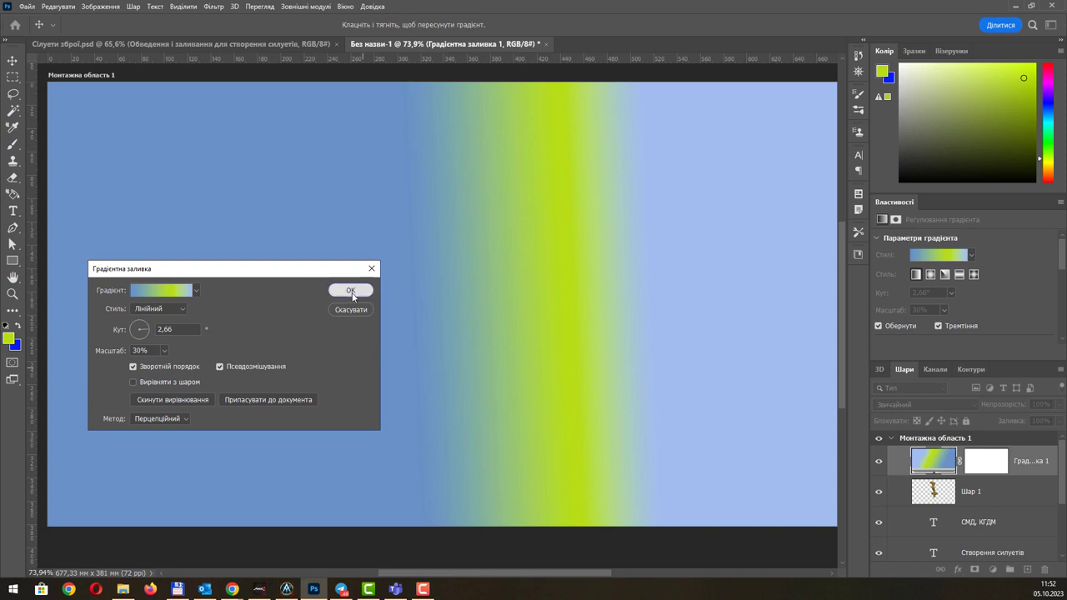
left_click(352, 293)
mouse_move(411, 295)
left_mouse_down()
mouse_move(278, 276)
mouse_move(498, 282)
mouse_move(325, 297)
left_mouse_up()
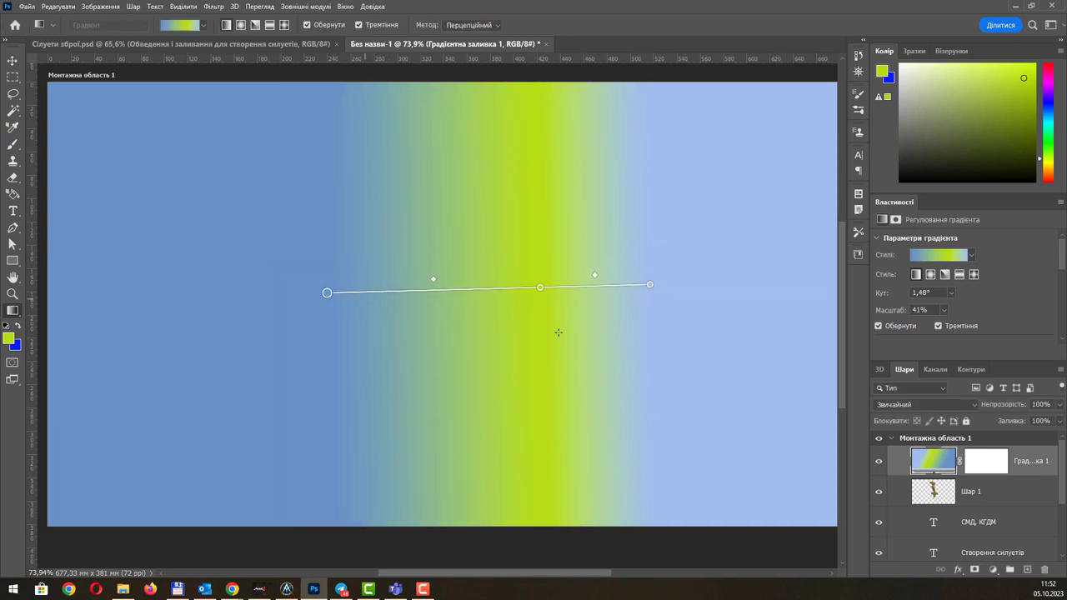
Add a deep blue colour stop at location 69 in the Gradient Editor.
double_click(934, 464)
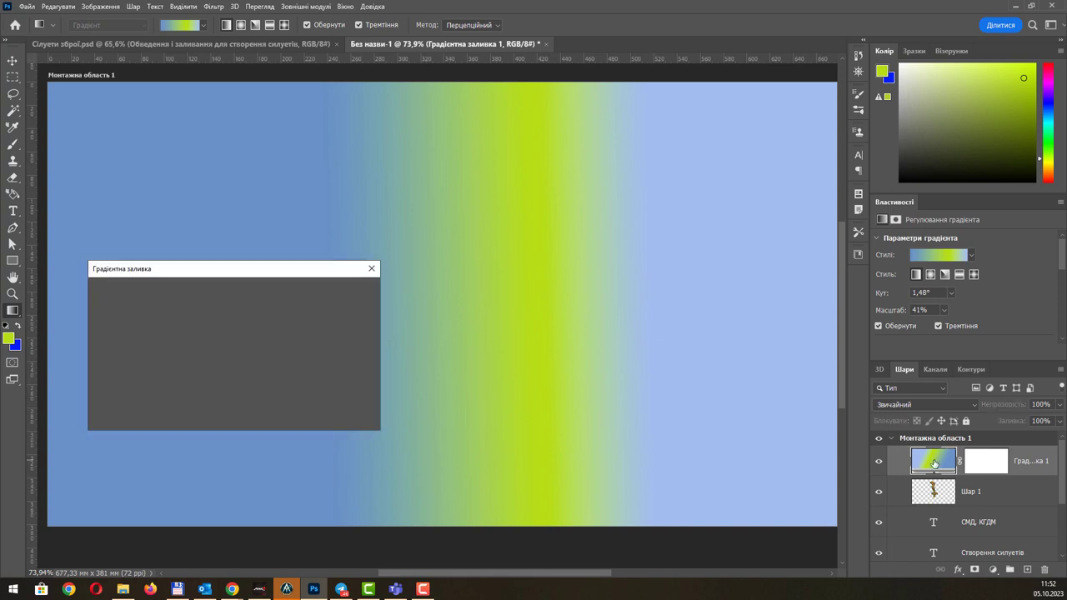
left_click(153, 290)
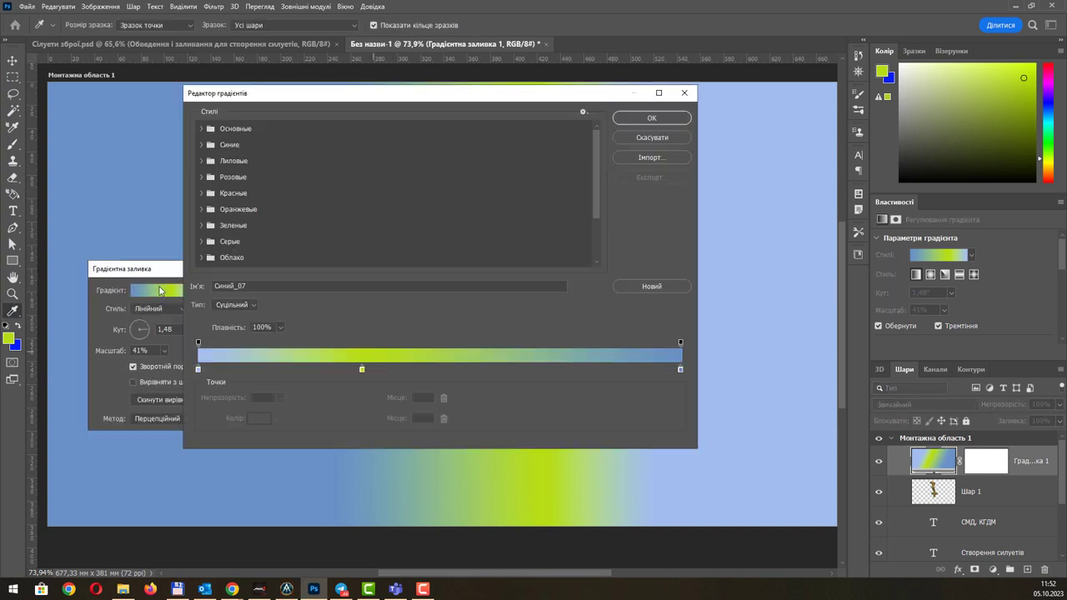
left_click(528, 369)
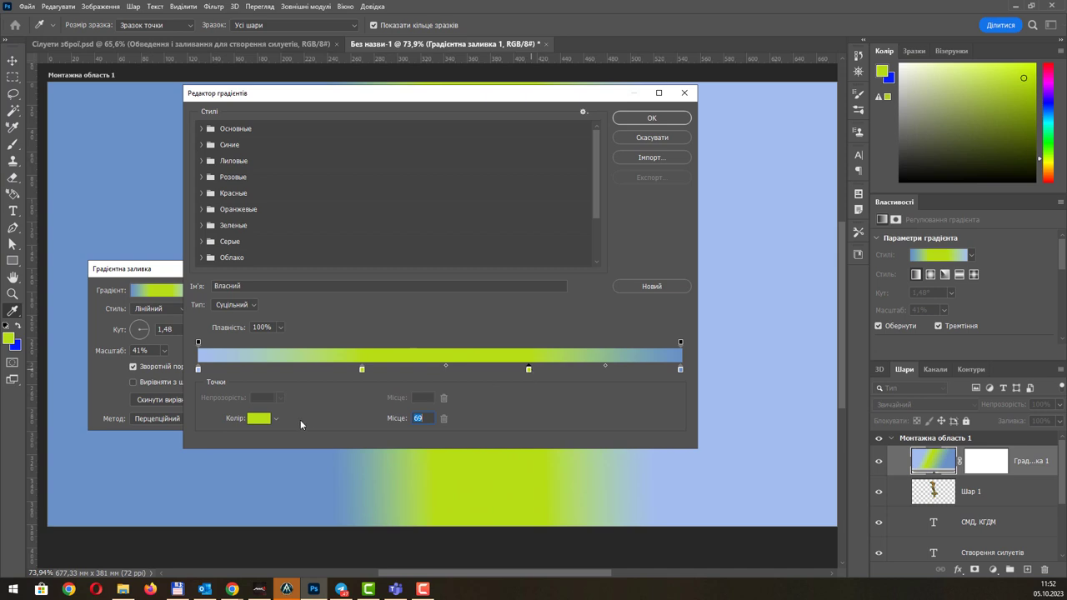
left_click(253, 424)
left_click_drag(689, 371, 690, 346)
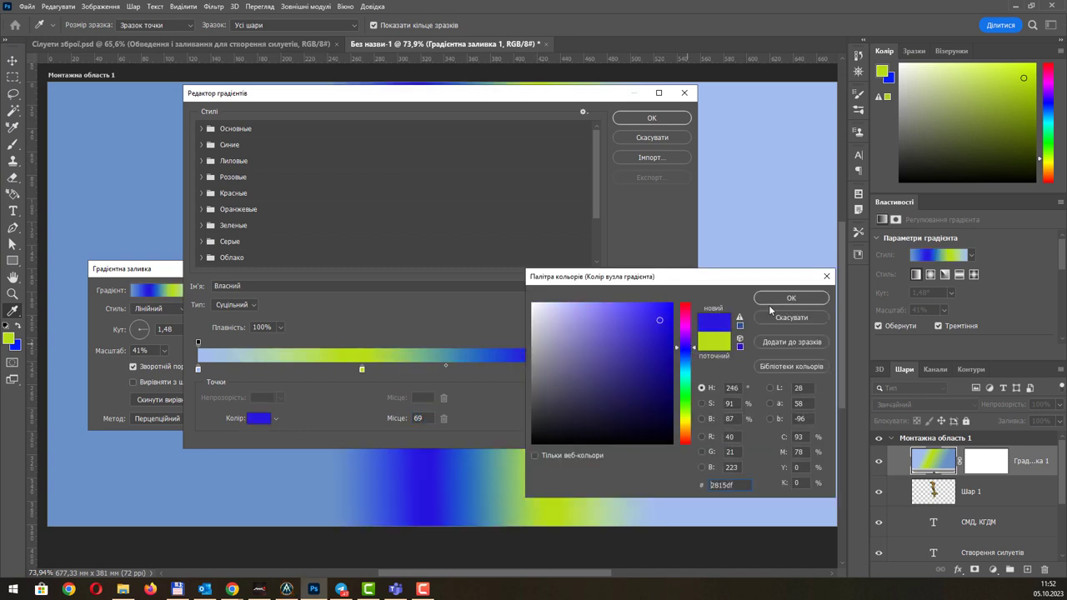
left_click(780, 300)
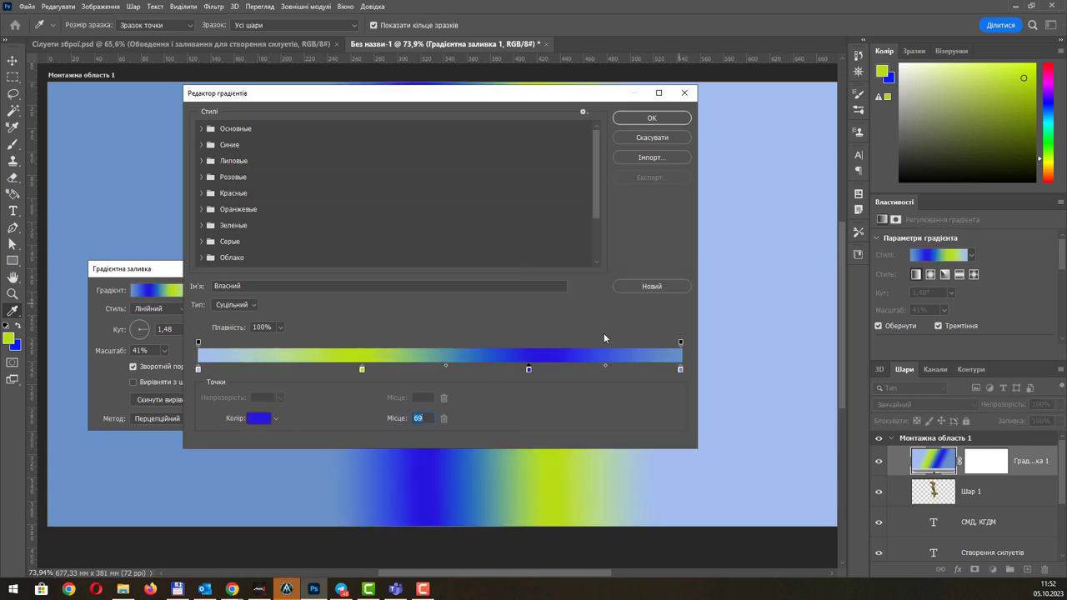
Add stops at 89 and 13, colour one red (df1515), and apply the gradient.
left_click(628, 369)
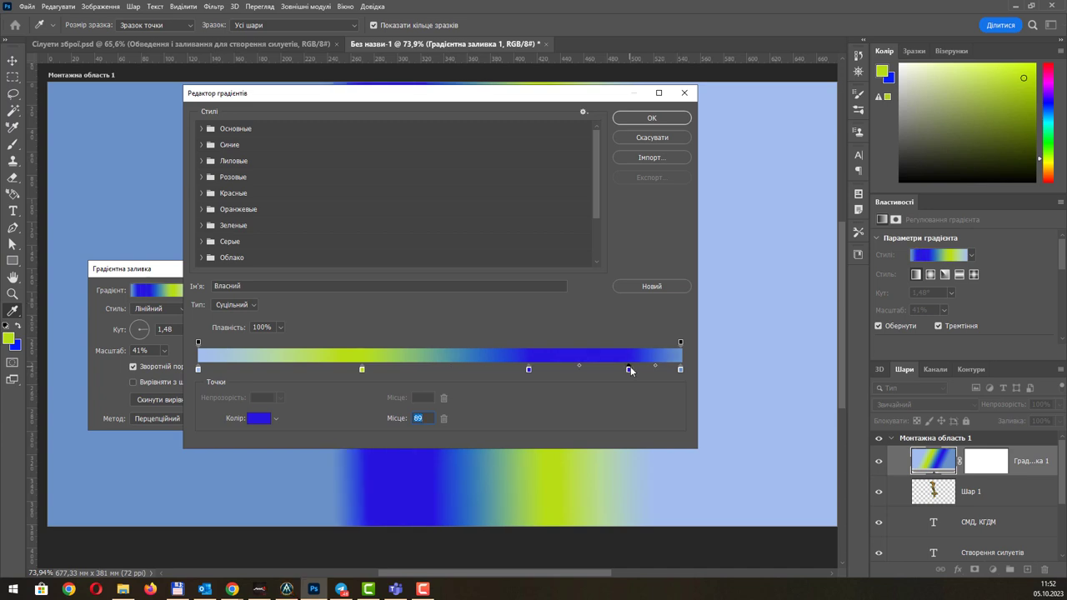
left_click(250, 305)
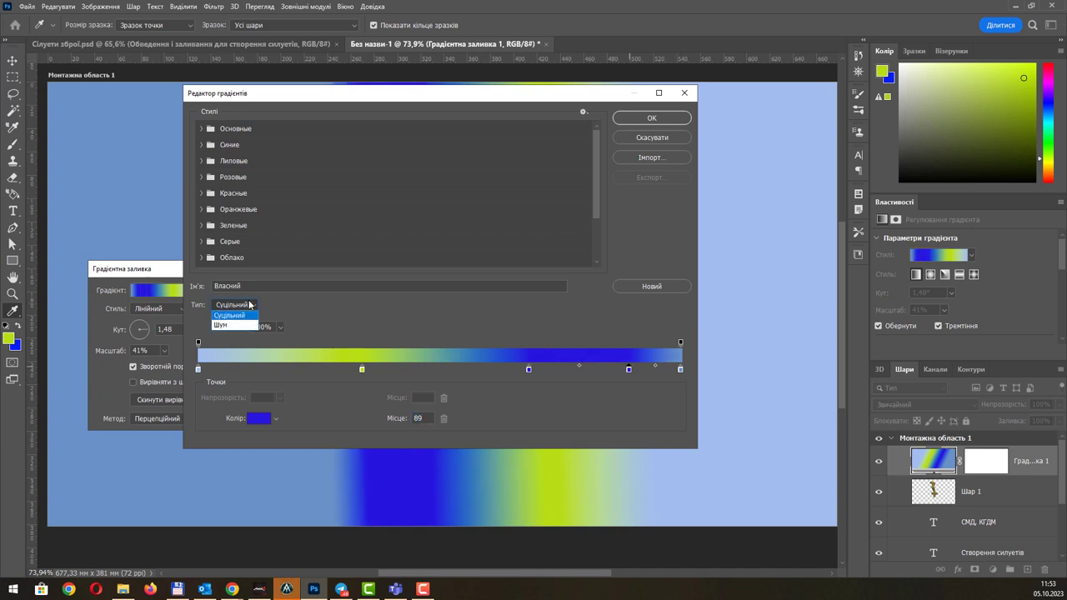
left_click(250, 305)
left_click(261, 369)
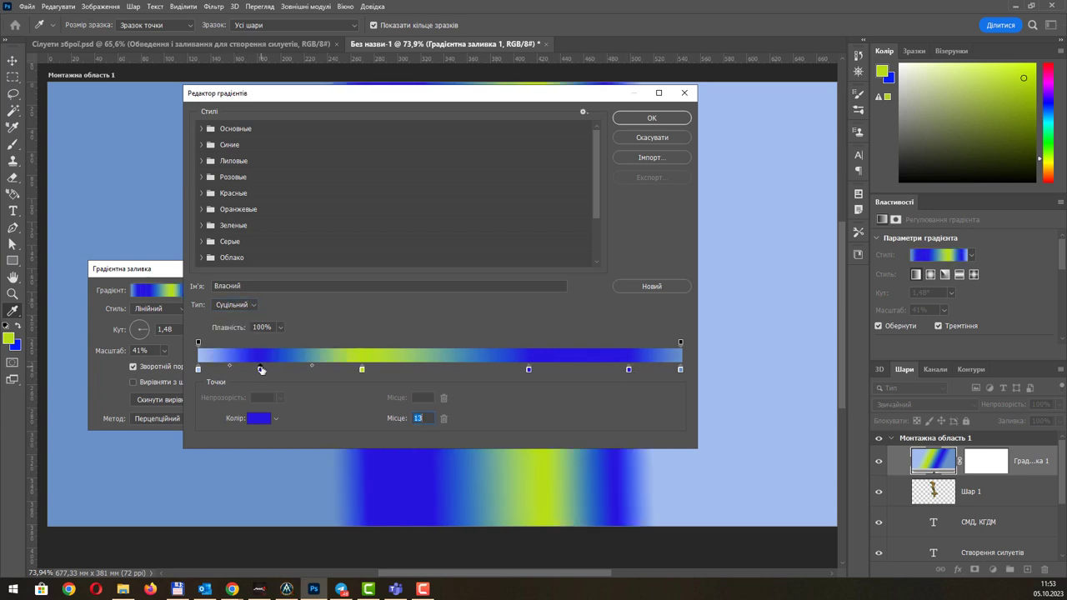
double_click(261, 370)
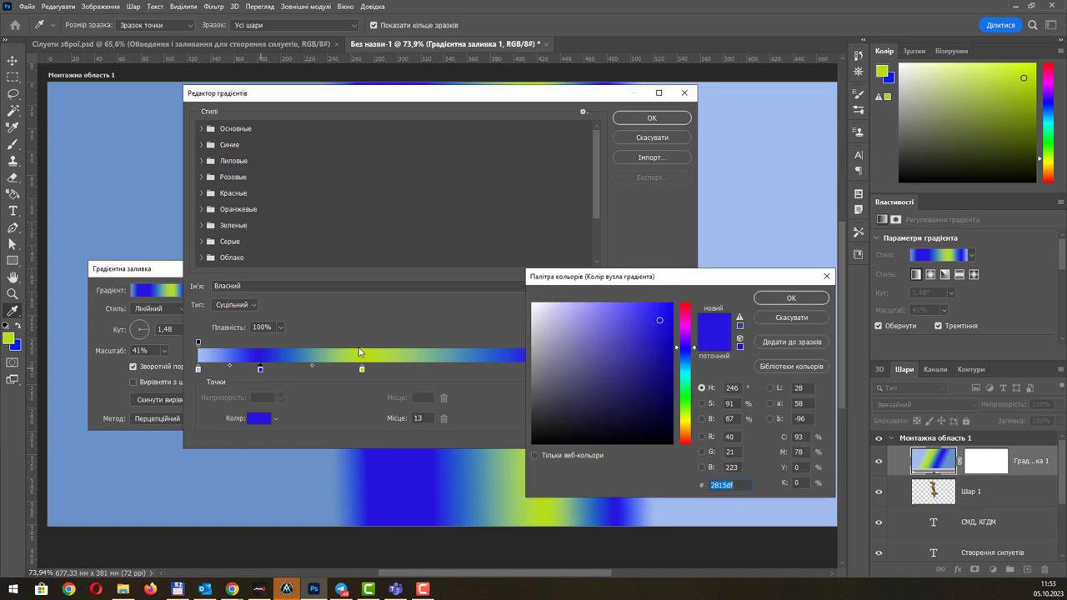
left_click(687, 307)
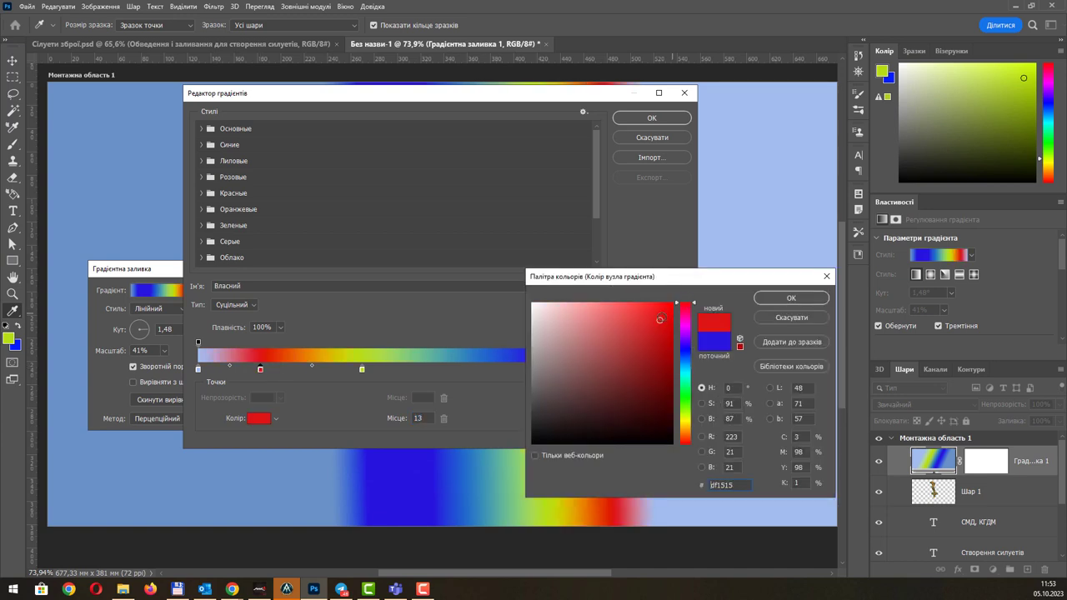
left_click(791, 298)
left_click(651, 118)
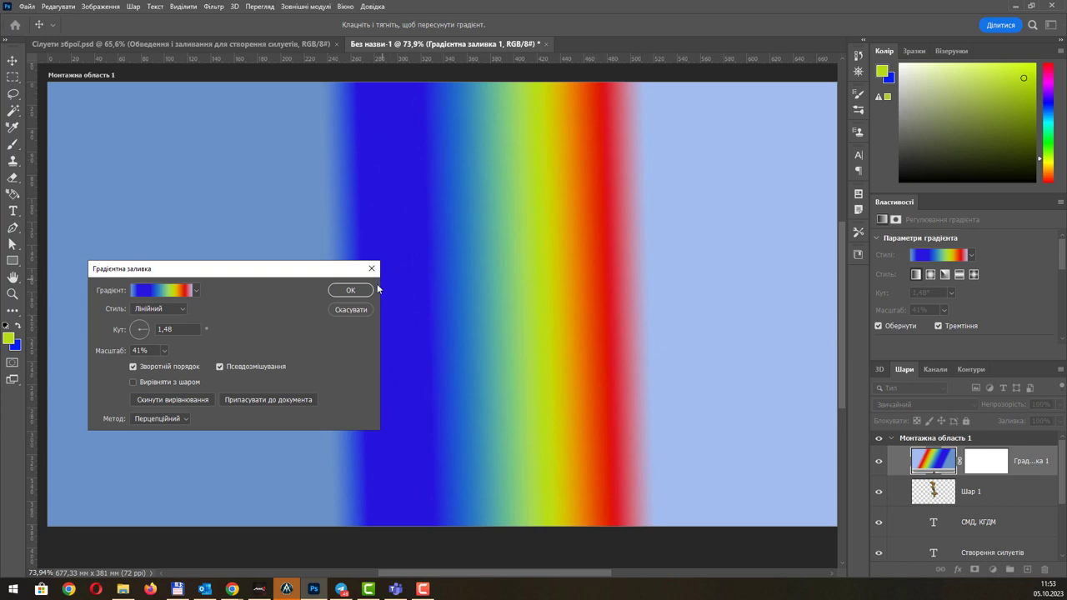
left_click(350, 290)
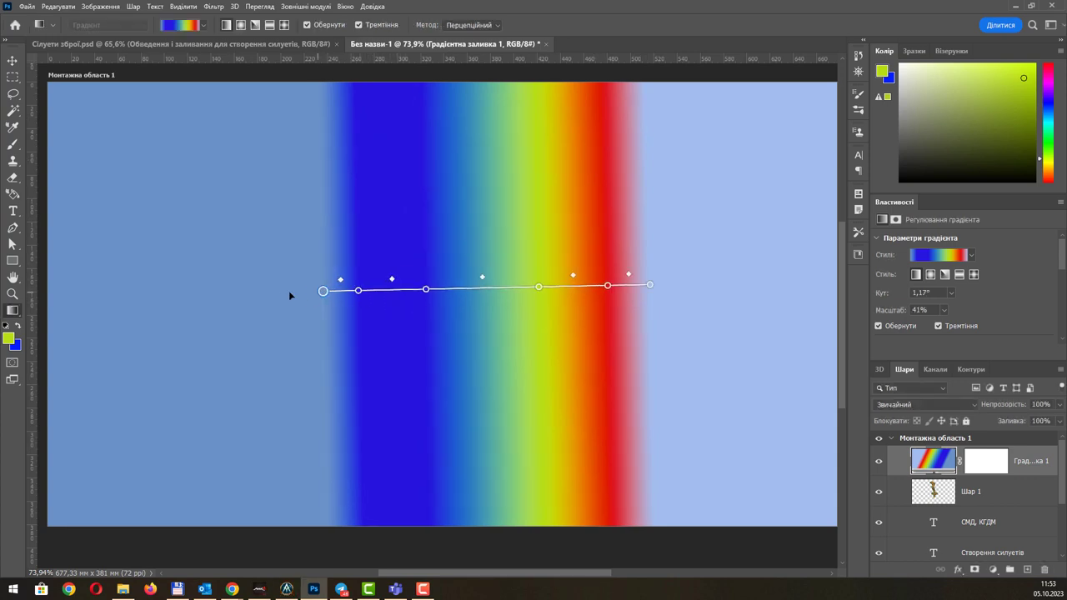
Switch the rainbow gradient to Radial style and enlarge the circle, undoing stray changes.
mouse_move(323, 291)
left_mouse_down()
mouse_move(271, 293)
mouse_move(418, 292)
mouse_move(315, 292)
mouse_move(365, 281)
left_mouse_up()
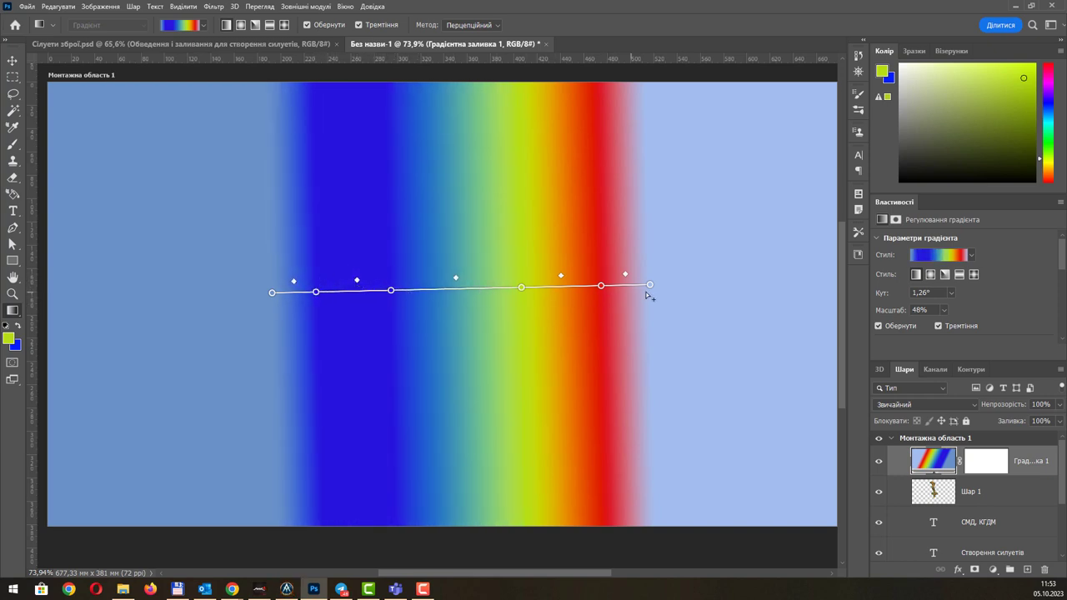
mouse_move(651, 285)
left_mouse_down()
mouse_move(762, 305)
mouse_move(335, 287)
left_mouse_up()
left_click(241, 25)
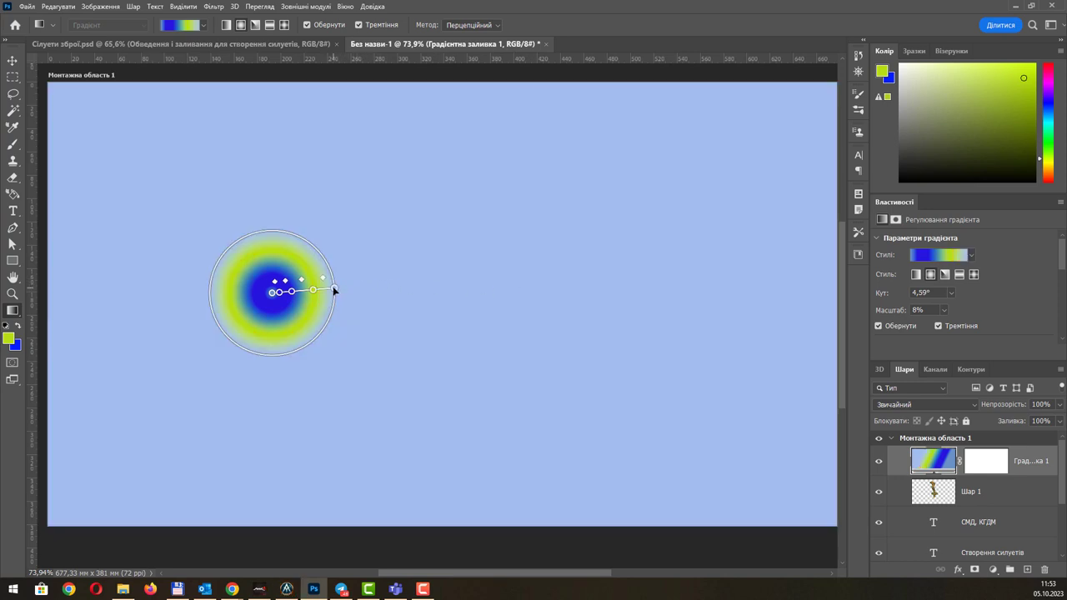
mouse_move(334, 289)
left_mouse_down()
mouse_move(648, 286)
mouse_move(571, 288)
left_mouse_up()
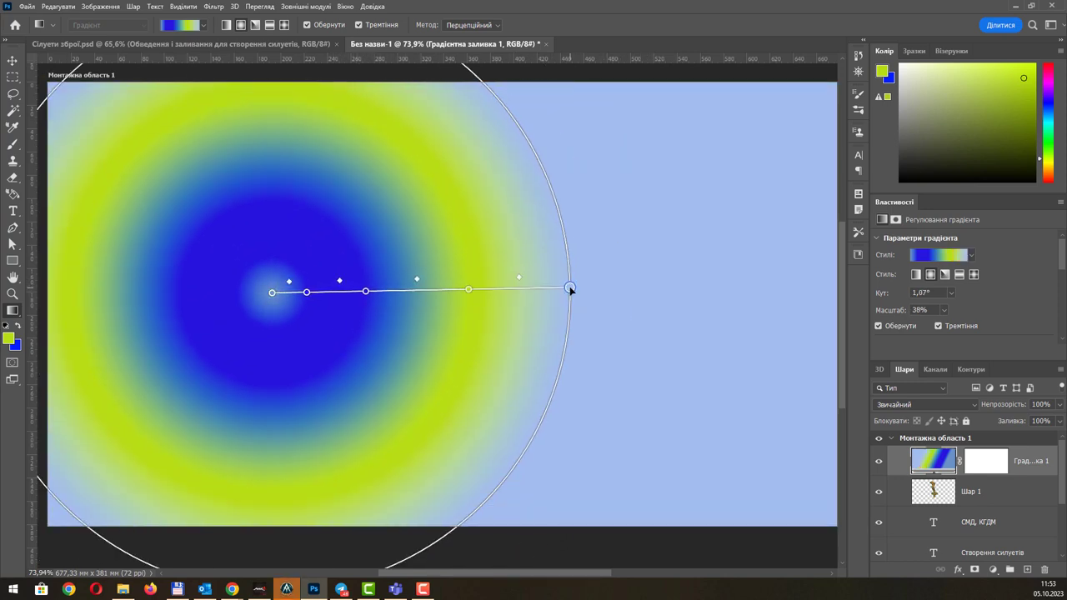
key("ctrl+z")
key("ctrl+z")
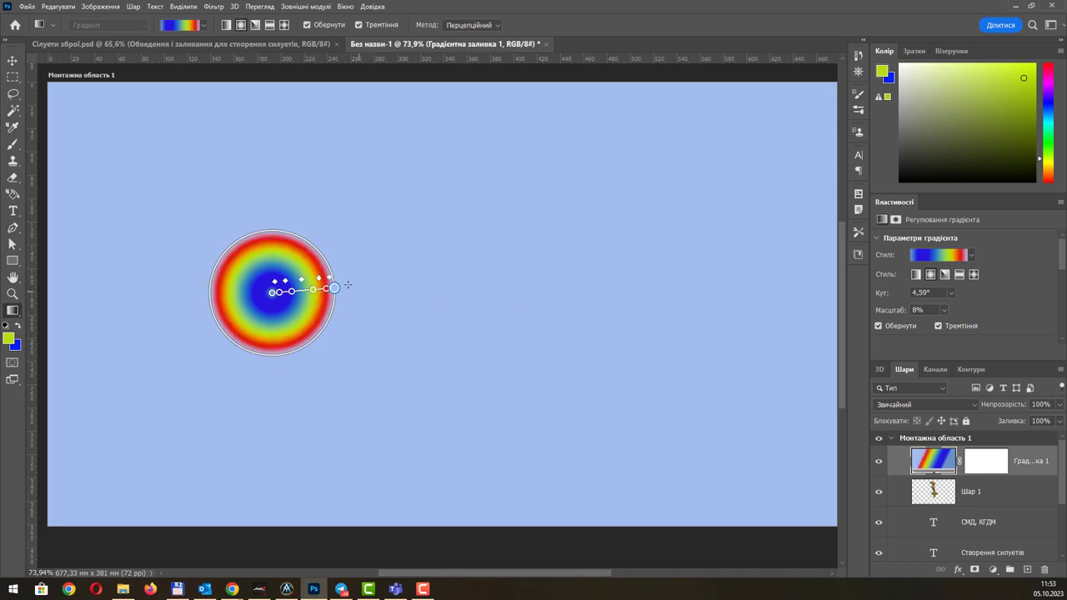
key("ctrl+z")
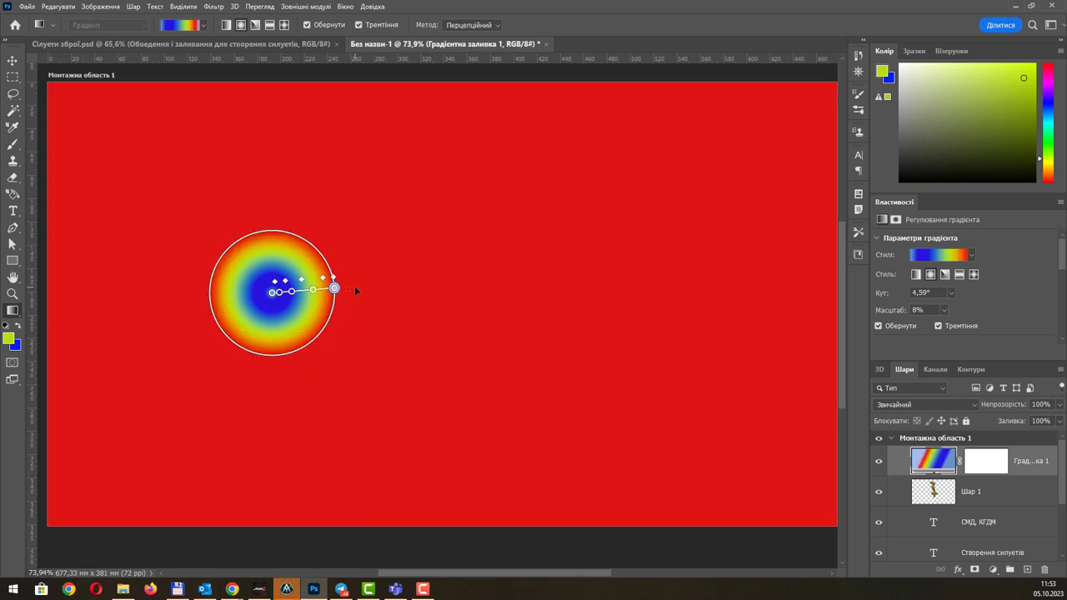
key("ctrl+shift+z")
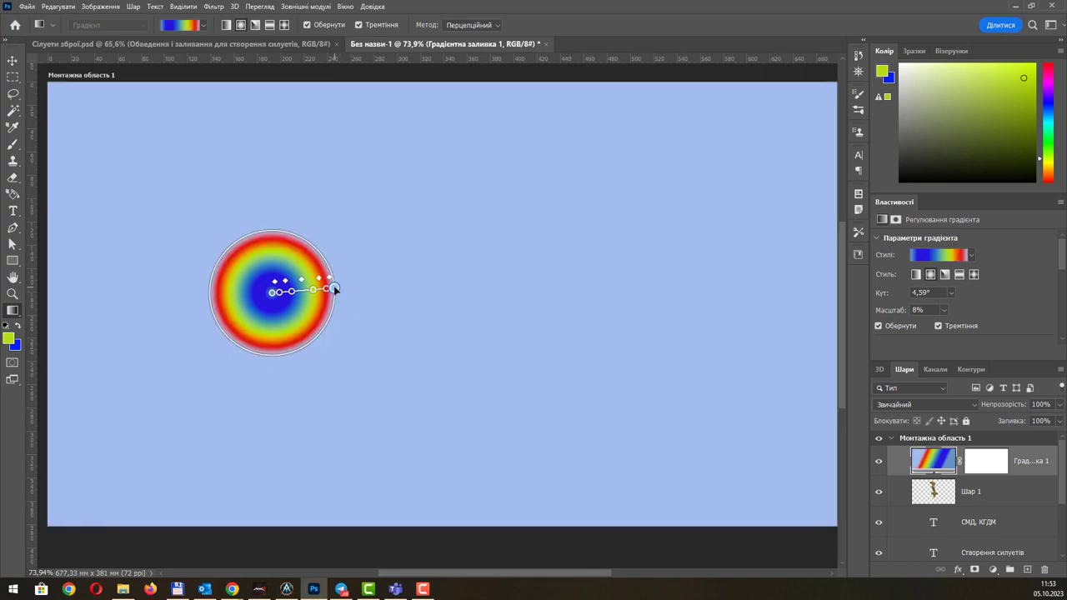
mouse_move(336, 290)
left_mouse_down()
mouse_move(505, 287)
mouse_move(487, 293)
left_mouse_up()
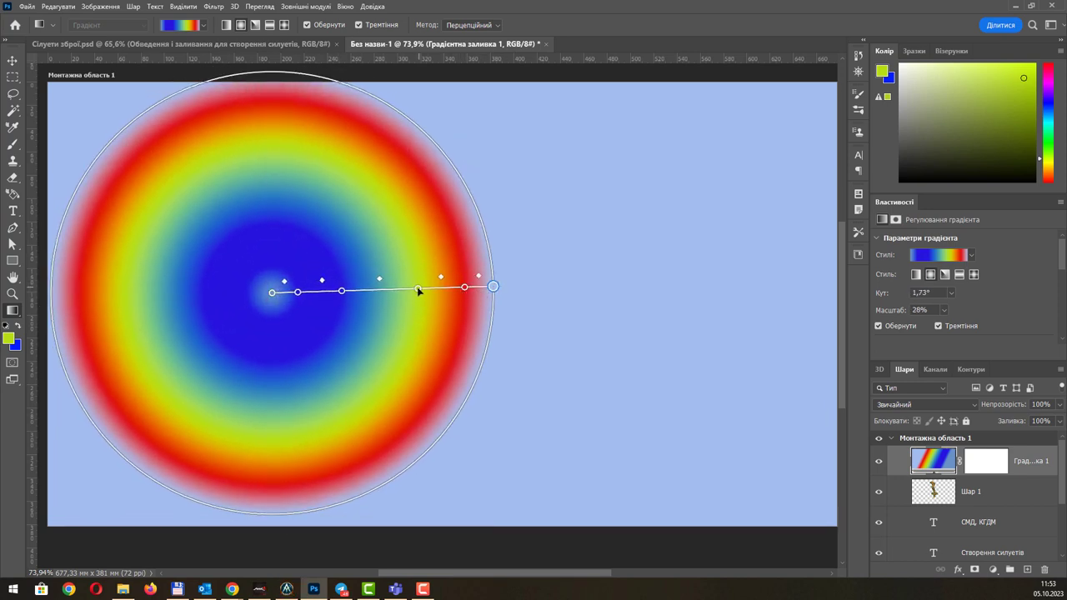
left_click_drag(419, 290, 348, 290)
Try the Angle and Reflected styles, then settle on an enlarged Diamond gradient.
left_click(256, 25)
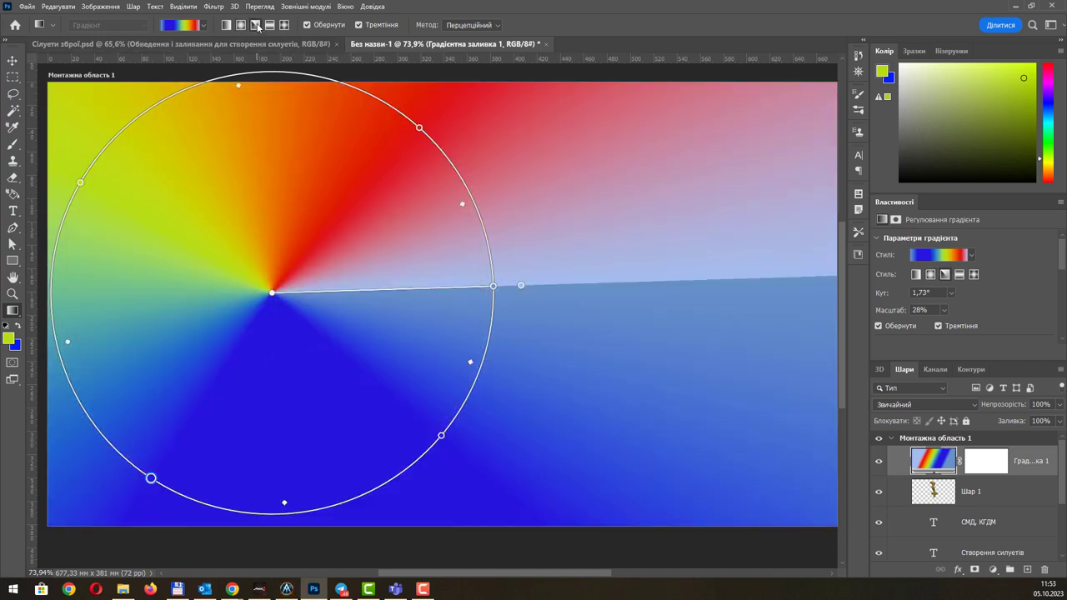
left_click(270, 26)
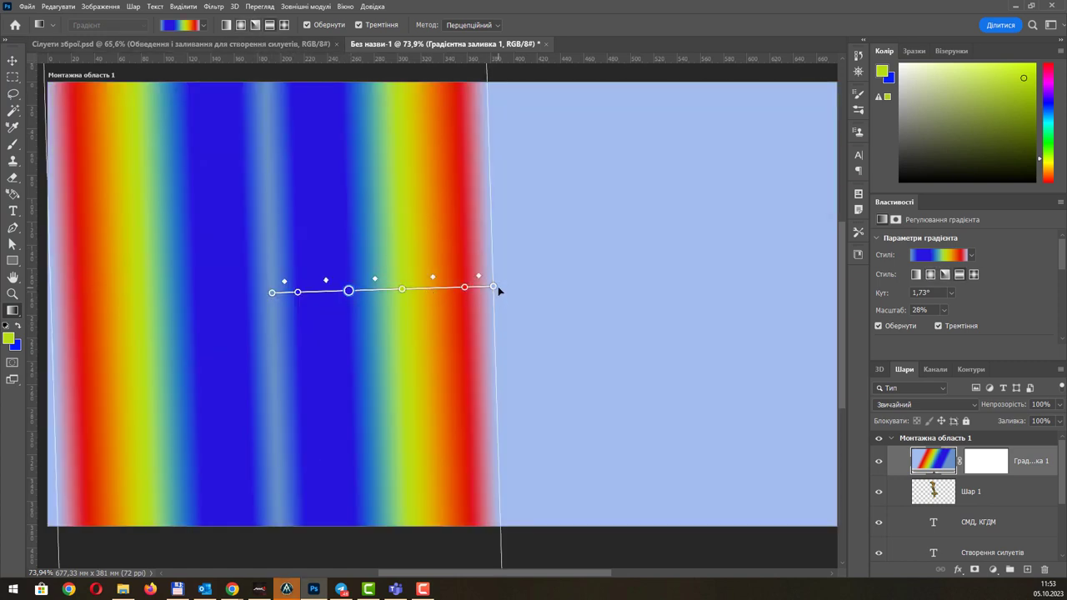
mouse_move(494, 288)
left_mouse_down()
mouse_move(334, 291)
mouse_move(286, 208)
mouse_move(328, 297)
mouse_move(462, 277)
left_mouse_up()
left_click(285, 25)
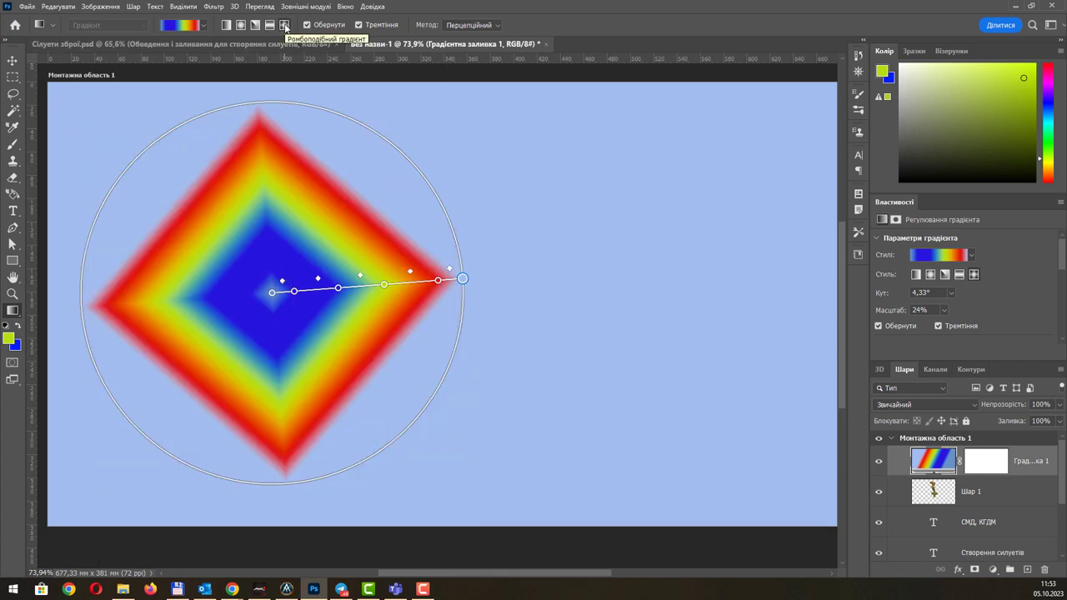
left_click_drag(464, 281, 520, 282)
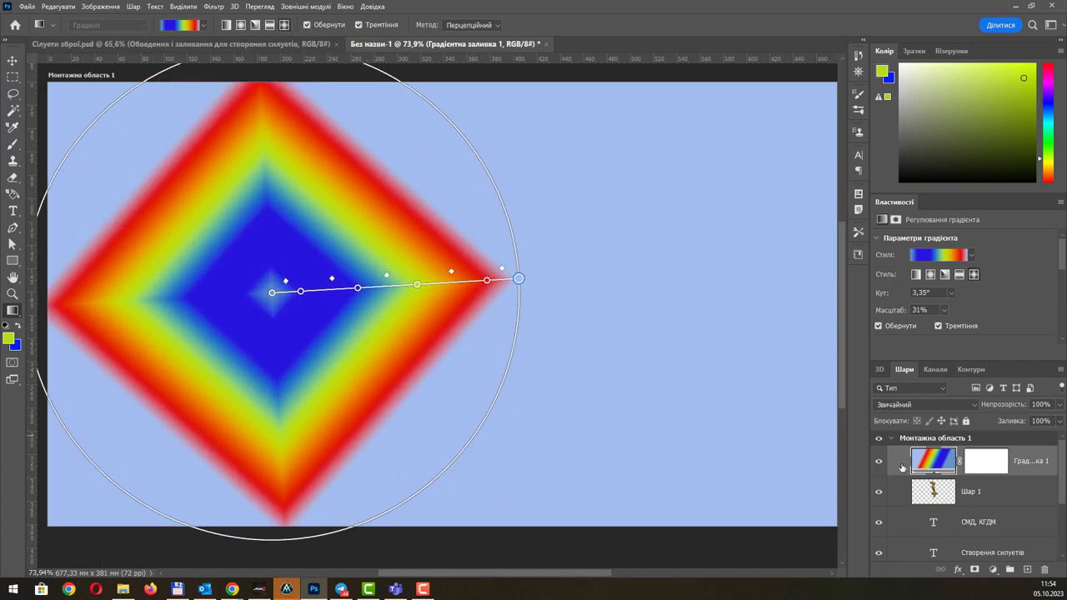
double_click(946, 469)
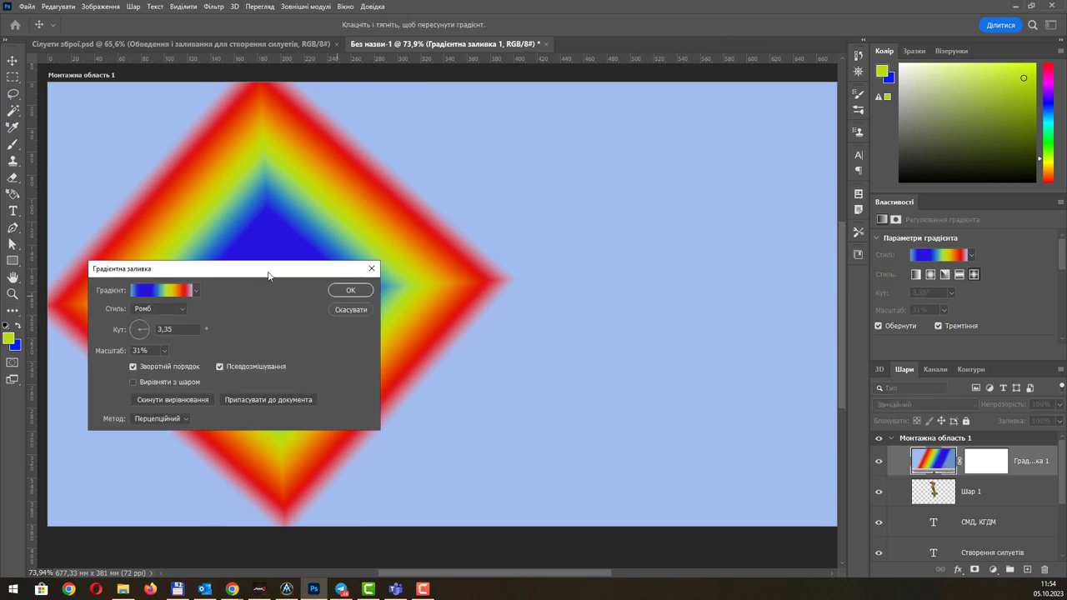
Change the Gradient Editor Type to Шум (Noise), giving streaky aqua-green tones.
left_click_drag(264, 276, 528, 193)
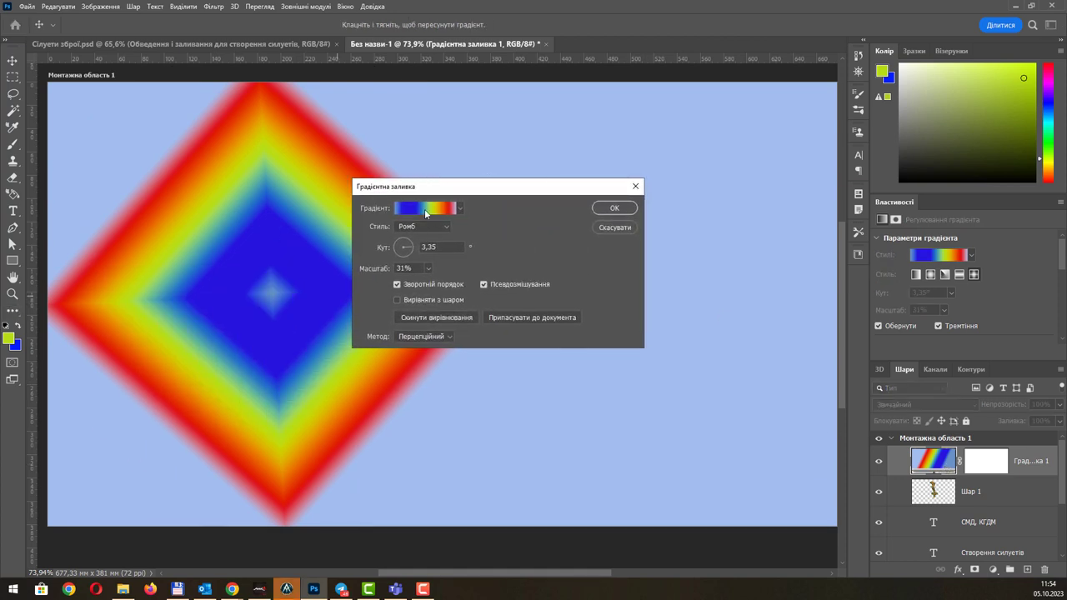
left_click(424, 208)
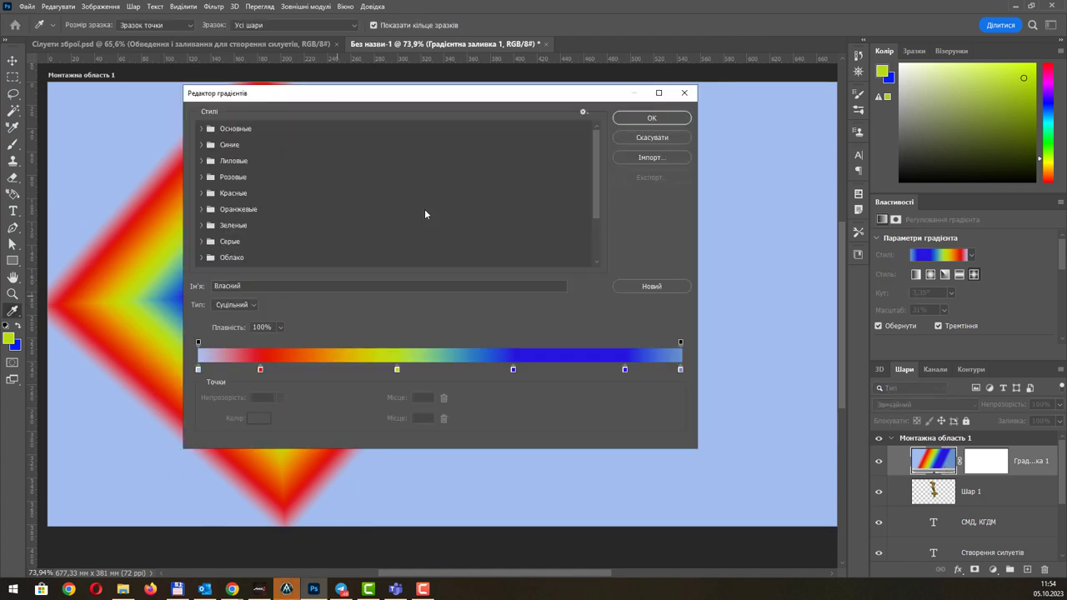
left_click(242, 307)
left_click(242, 306)
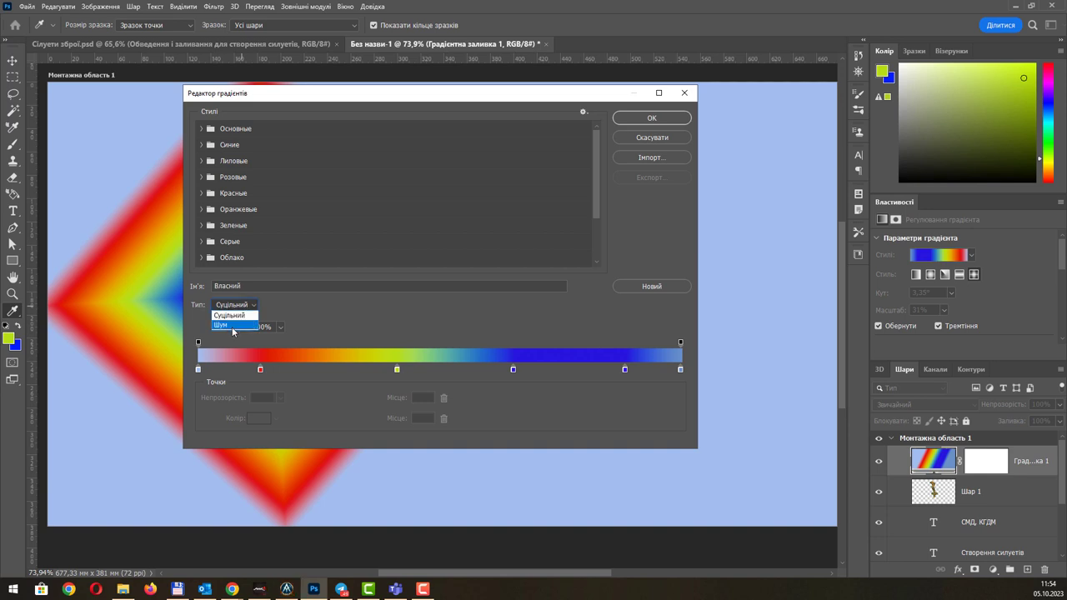
left_click(234, 322)
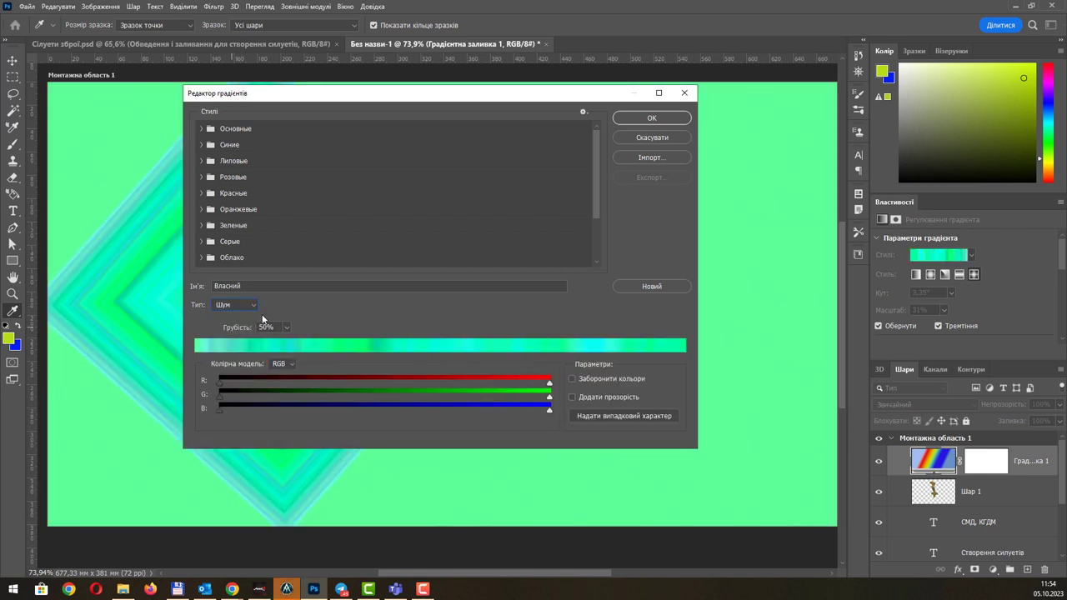
Randomize the noise gradient a dozen times to preview different colour mixes.
left_click_drag(422, 98, 697, 64)
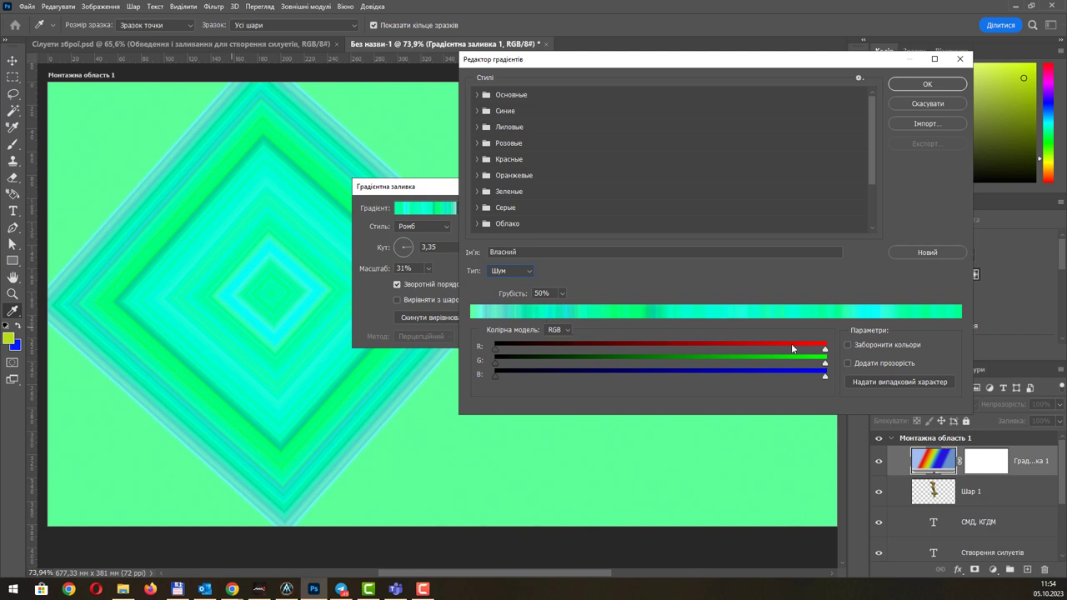
left_click(889, 382)
left_click(889, 382)
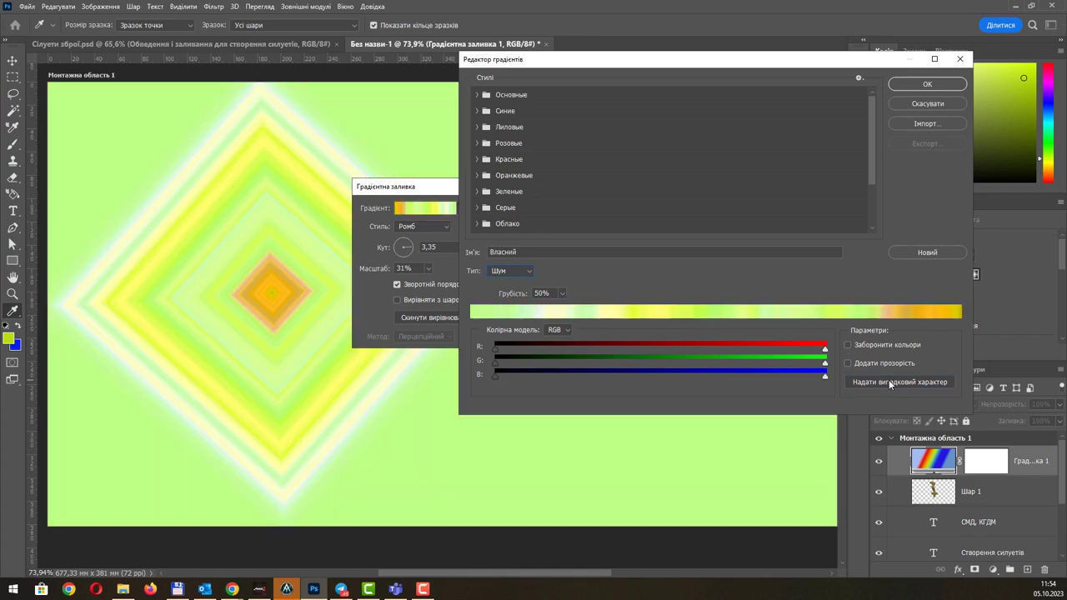
left_click(889, 382)
left_click(889, 382)
left_click(888, 381)
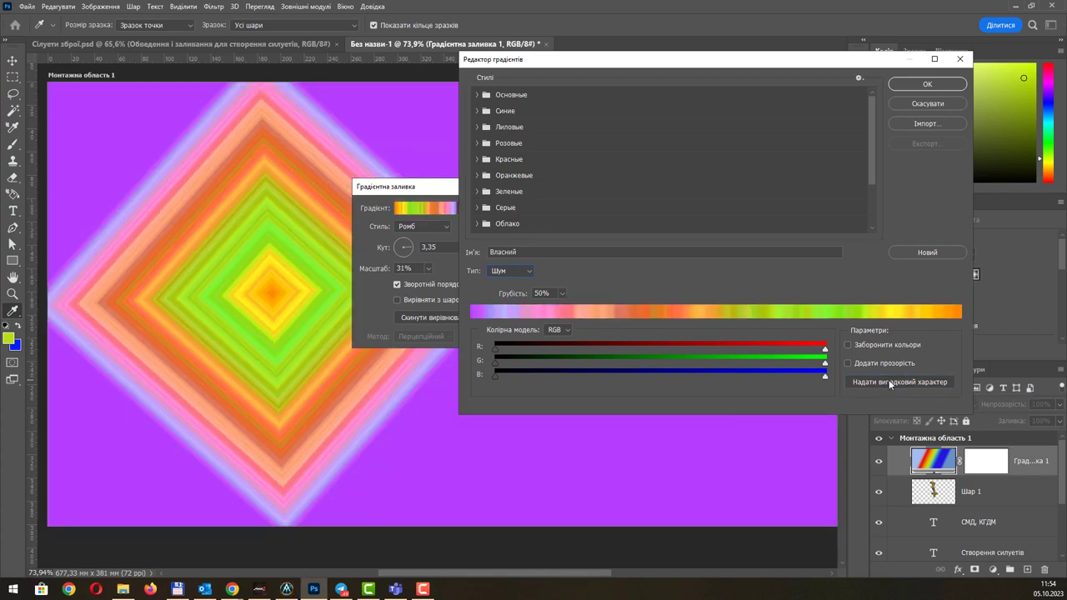
left_click(889, 382)
left_click(889, 382)
left_click(889, 382)
left_click(889, 382)
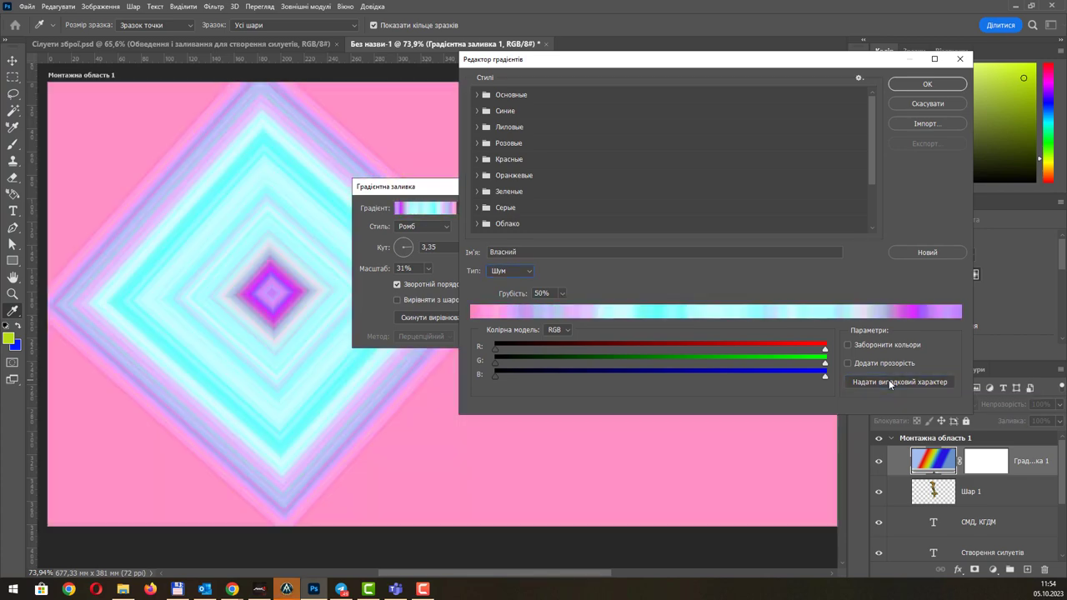
left_click(889, 382)
left_click(889, 382)
left_click(889, 382)
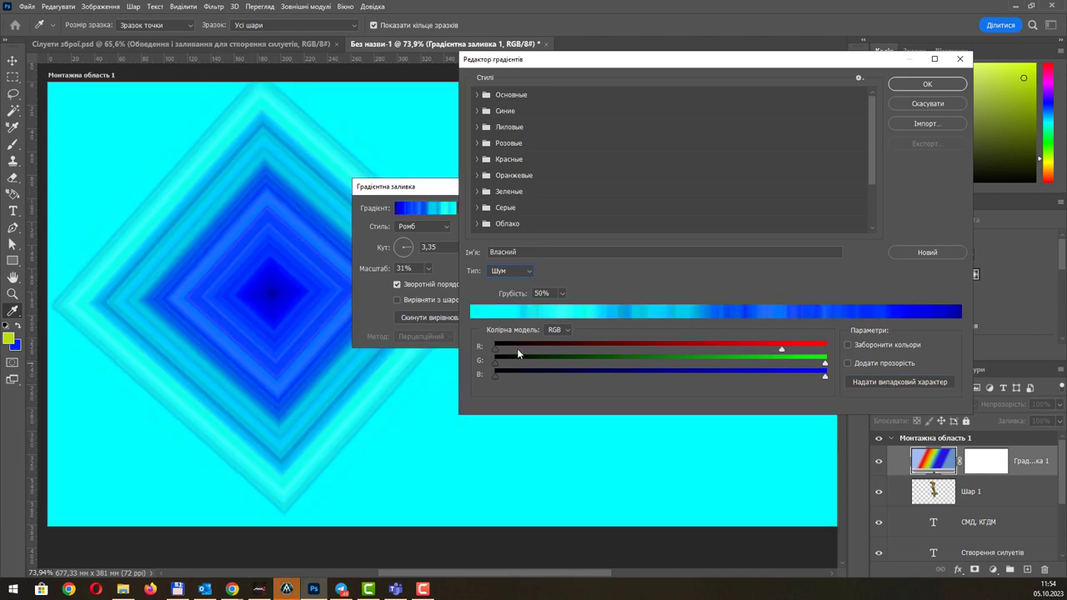
Restrict the red and green noise ranges and randomize several more times.
left_click_drag(495, 351, 754, 348)
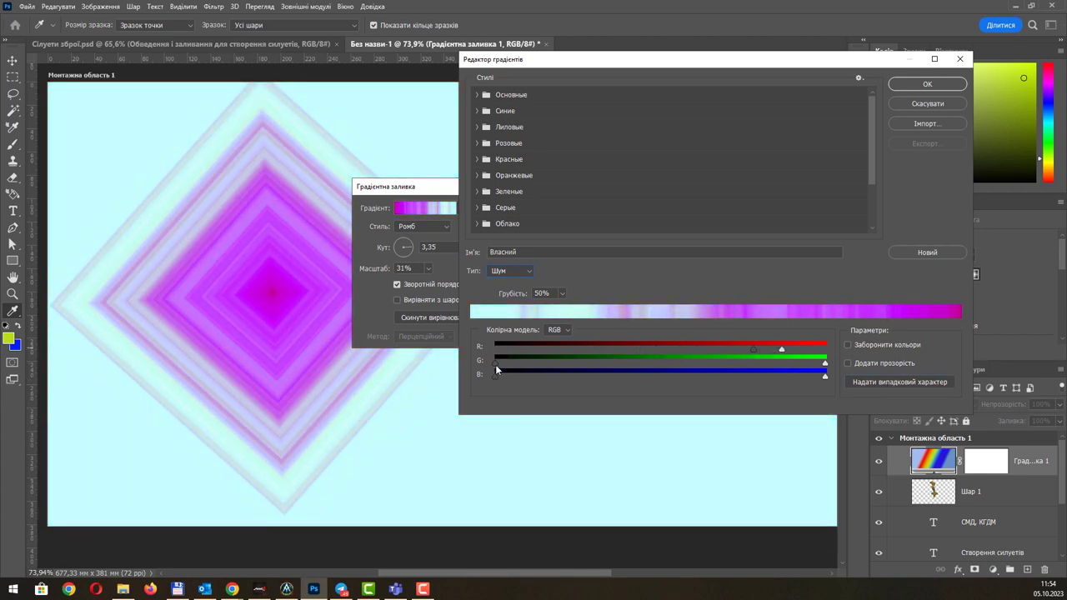
left_click_drag(496, 364, 737, 363)
left_click_drag(829, 366, 793, 365)
left_click(921, 381)
left_click(921, 381)
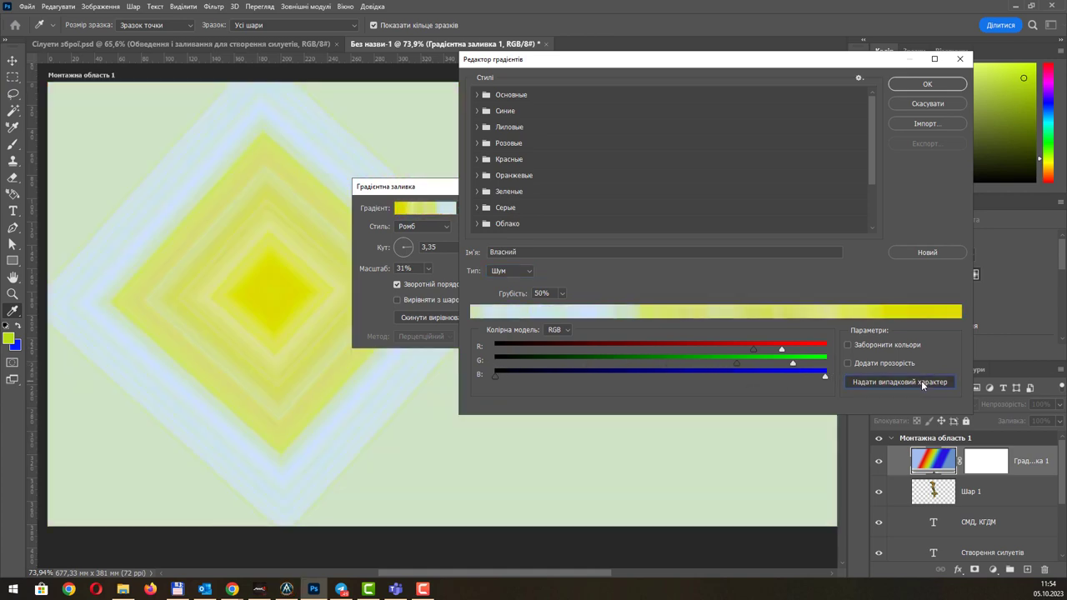
left_click(921, 381)
left_click(921, 381)
left_click(921, 381)
left_click(922, 381)
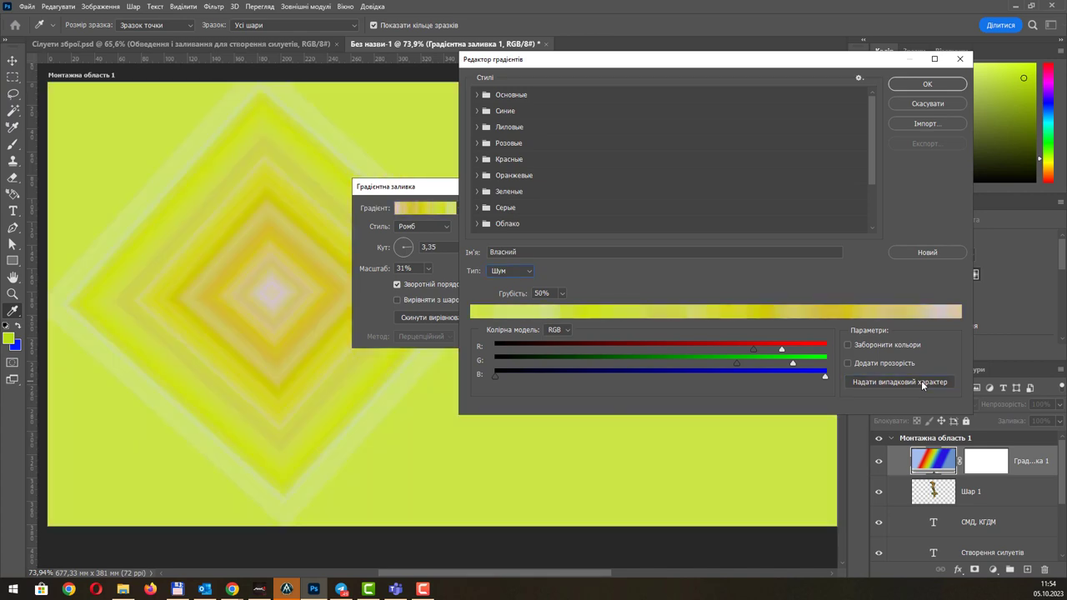
left_click(921, 381)
left_click(922, 381)
left_click(922, 381)
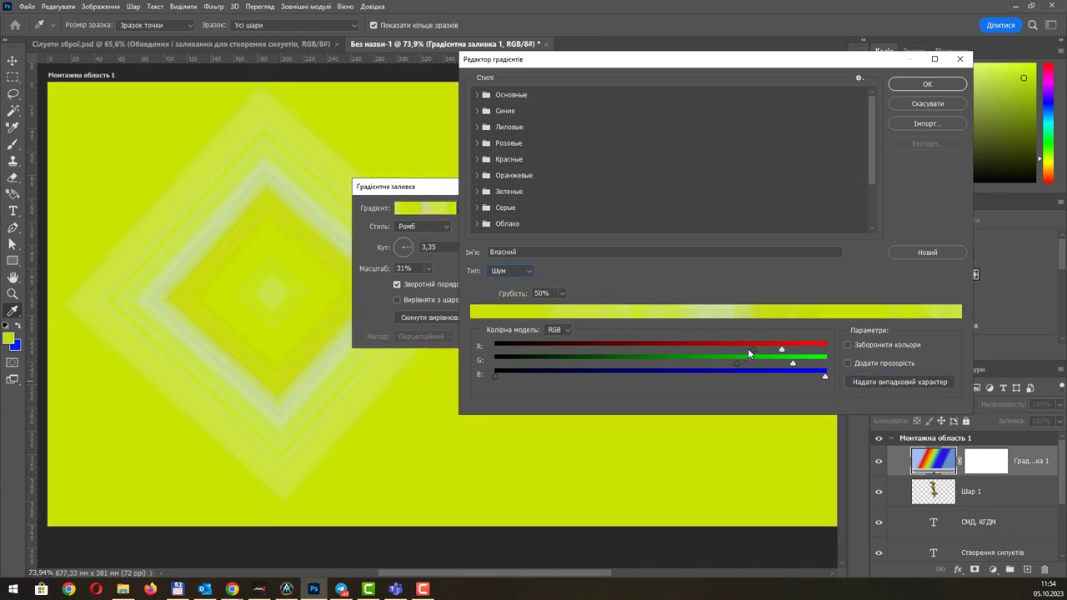
Shift the red and green ranges lower and keep randomizing the noise colours.
left_click_drag(750, 350, 538, 351)
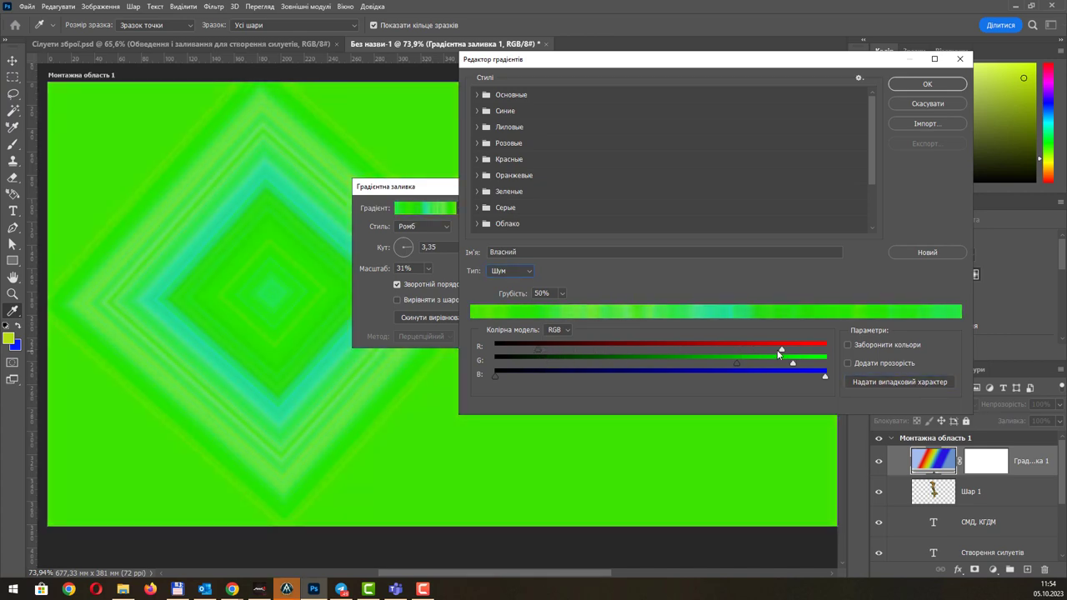
left_click_drag(777, 350, 617, 350)
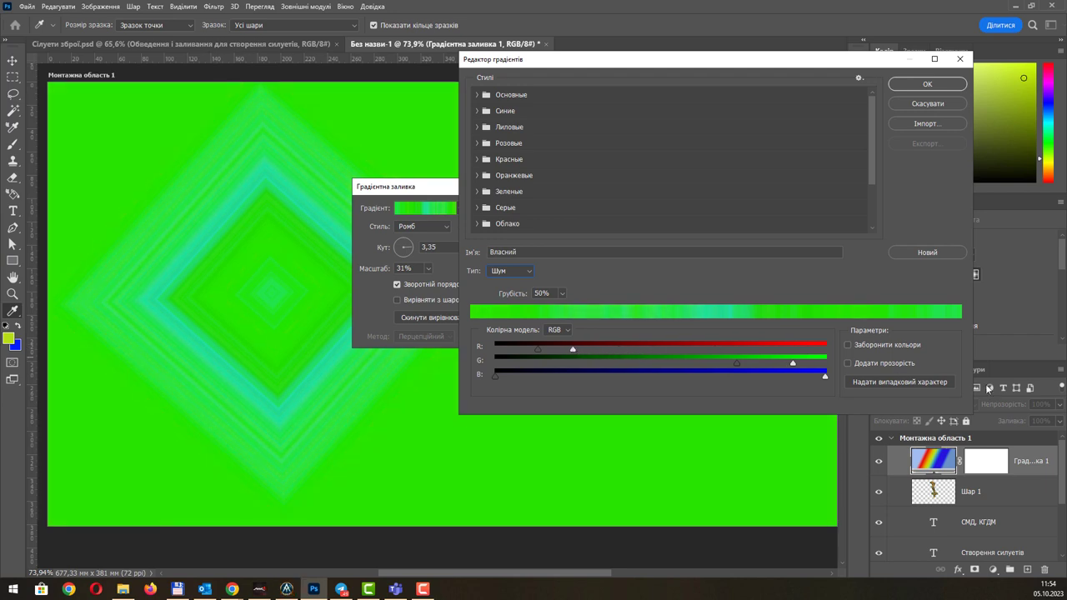
left_click(918, 381)
left_click(918, 381)
left_click(917, 381)
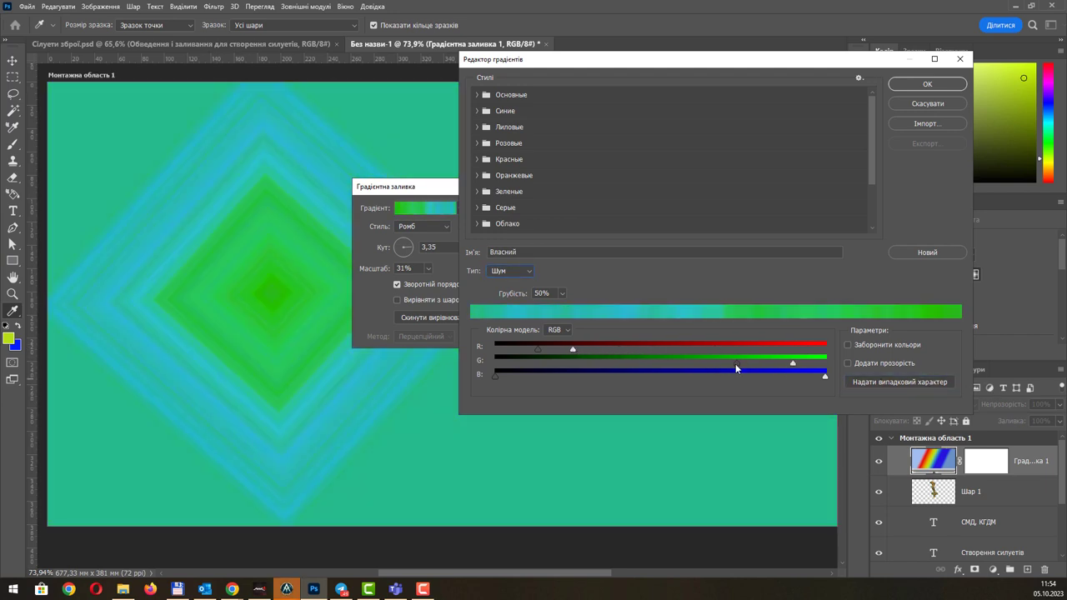
left_click_drag(735, 363, 559, 364)
left_click_drag(790, 365, 573, 364)
left_click(917, 382)
left_click(917, 382)
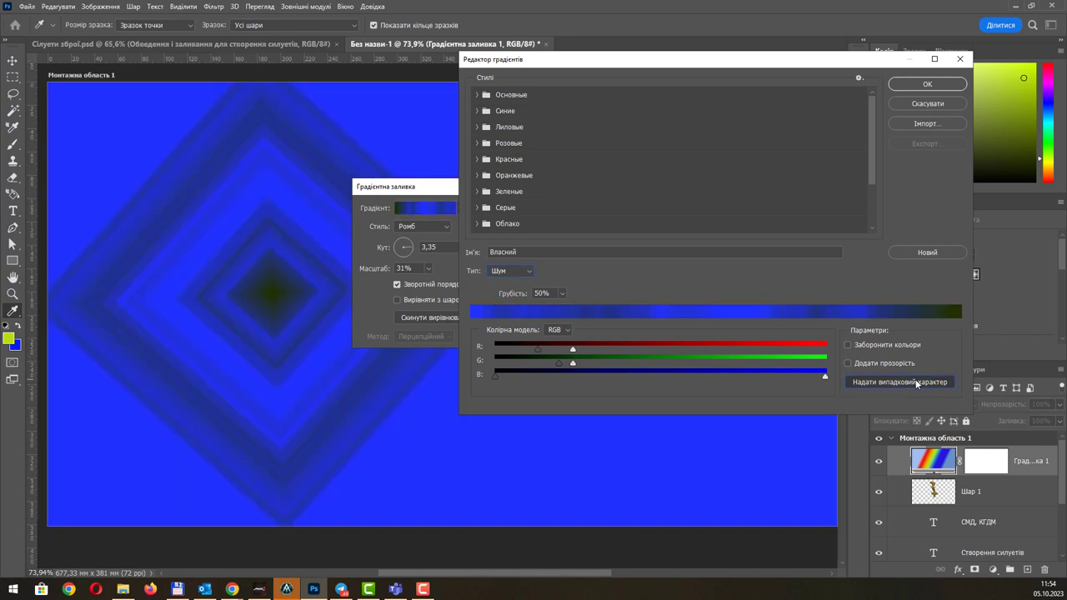
left_click(914, 381)
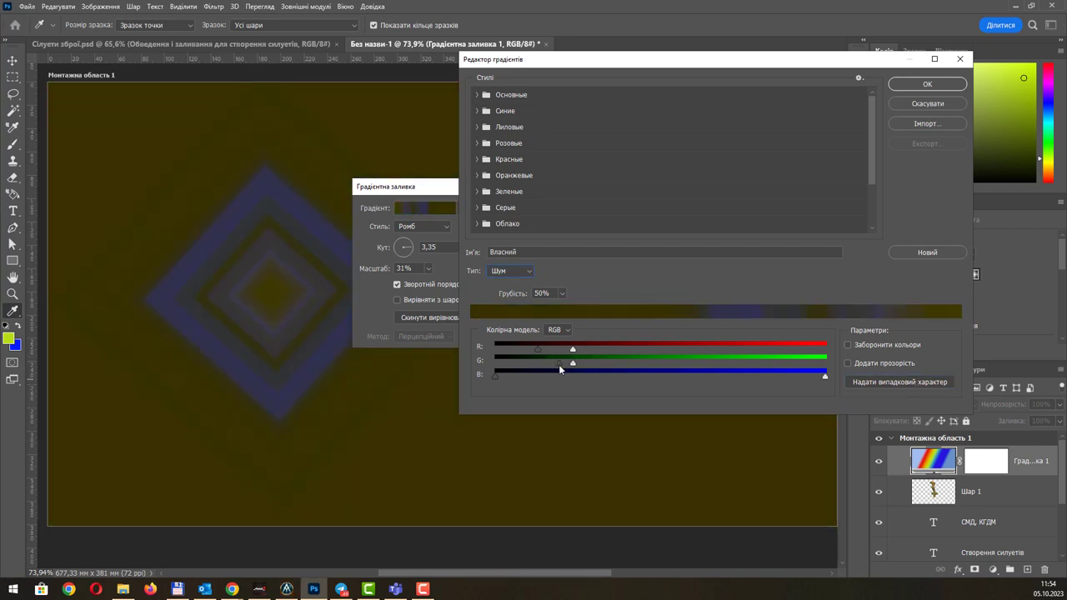
Restore full red and green ranges and randomize until violet-to-hot-pink tones appear.
left_click_drag(558, 365, 463, 363)
left_click_drag(573, 364, 827, 363)
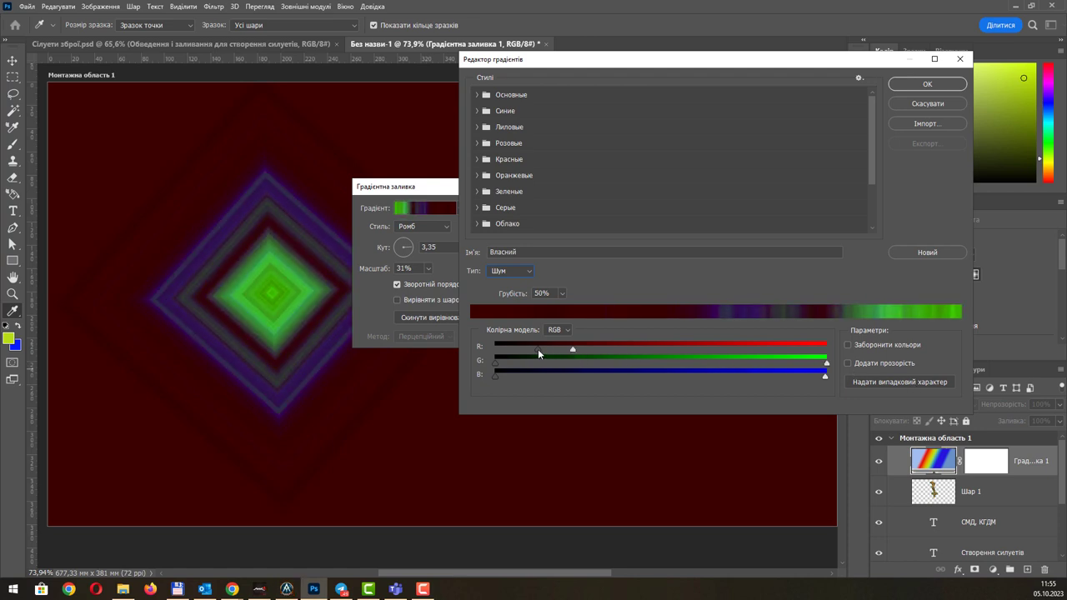
left_click_drag(538, 349, 498, 352)
left_click_drag(576, 353, 826, 350)
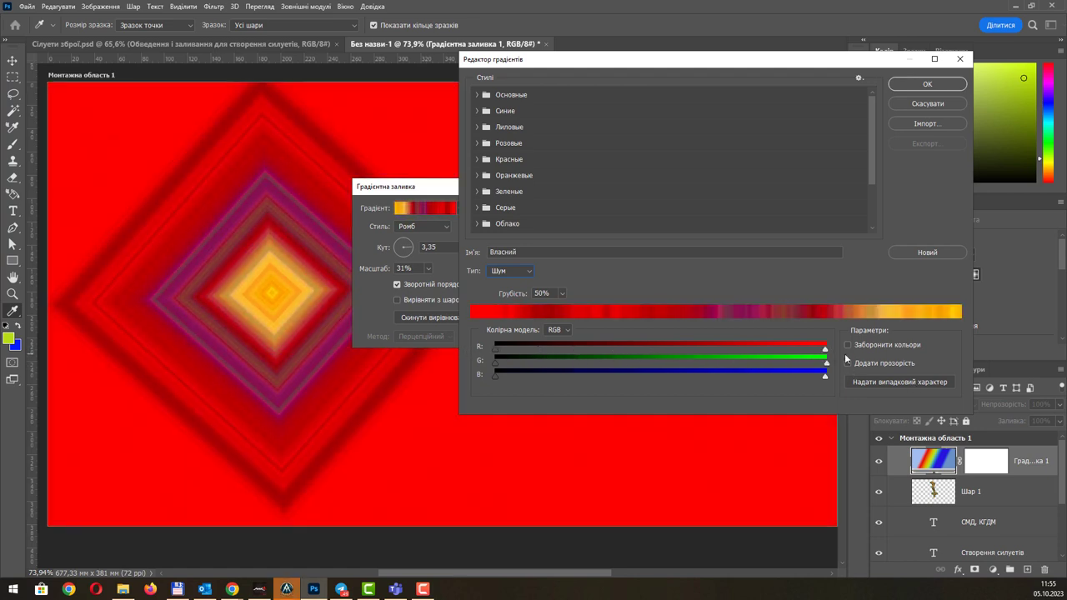
left_click(878, 379)
left_click(878, 378)
left_click(878, 379)
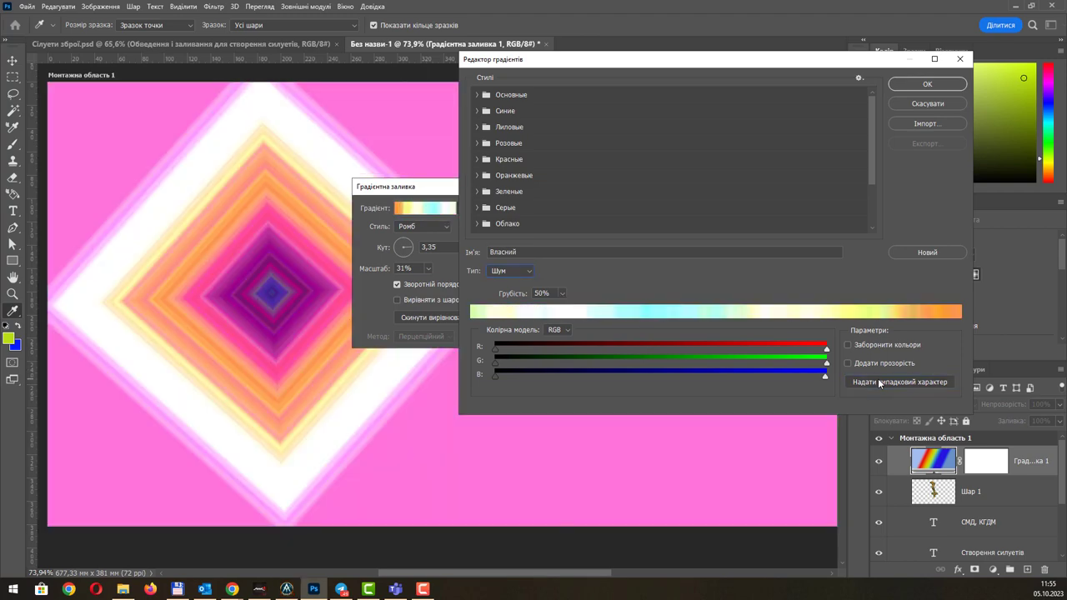
left_click(878, 379)
left_click(878, 378)
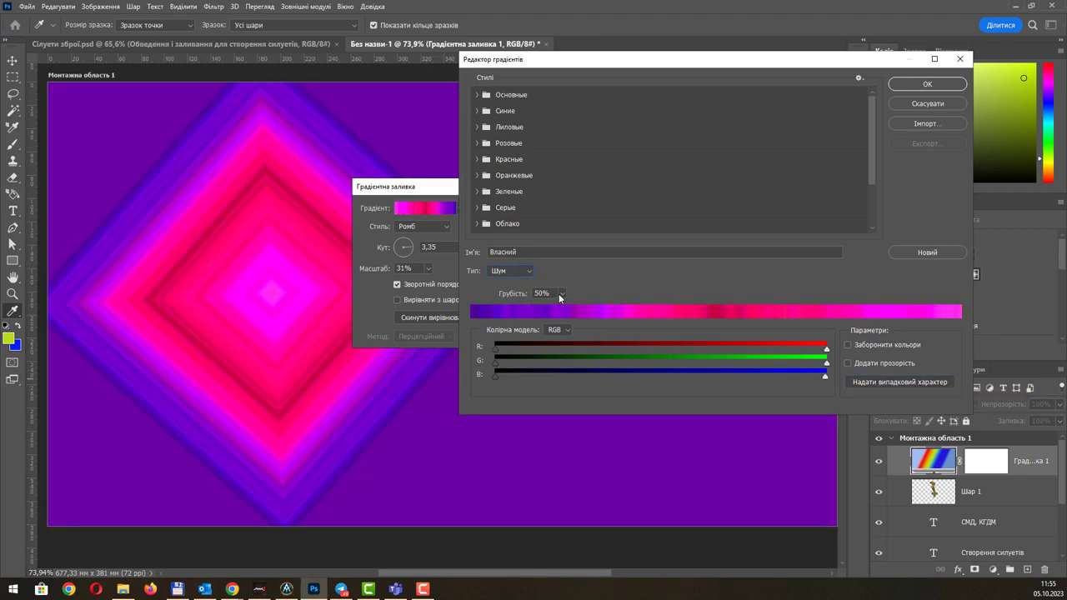
left_click(568, 330)
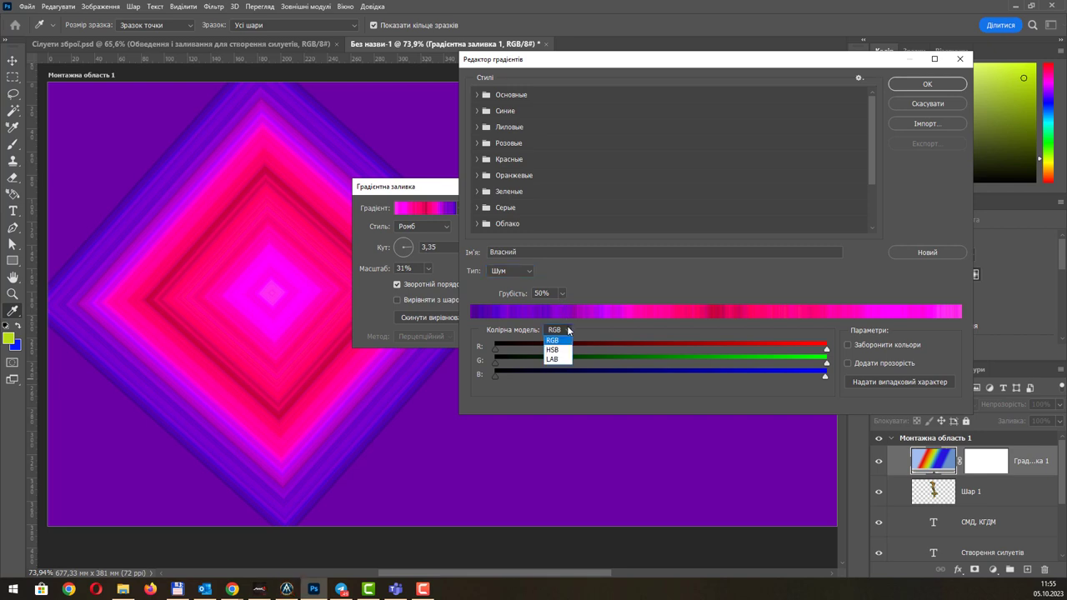
Switch the noise colour model to HSB and randomize it three times.
left_click(553, 350)
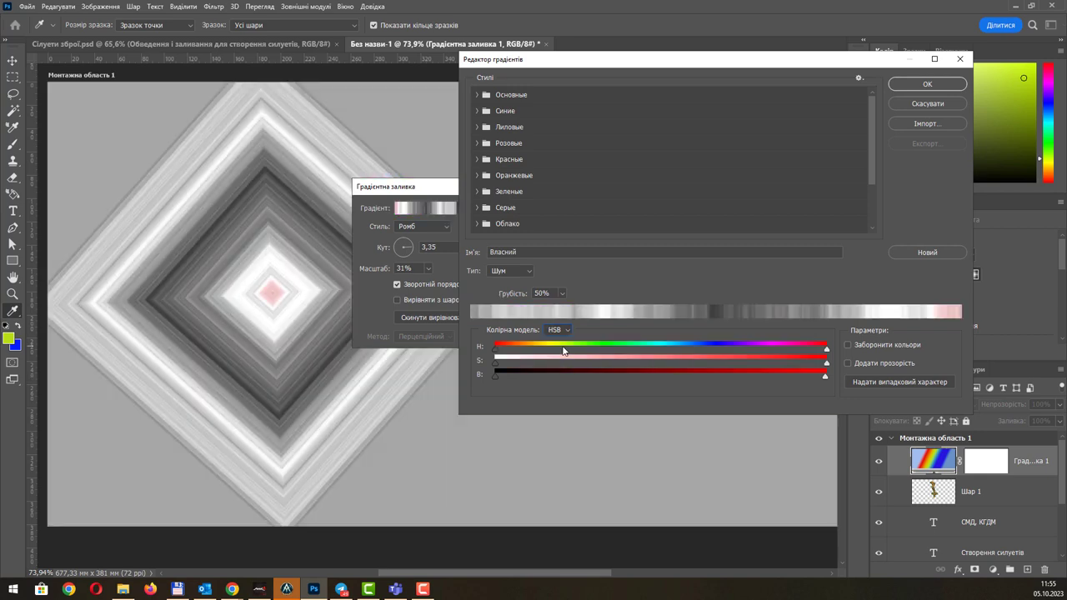
left_click(903, 385)
left_click(903, 384)
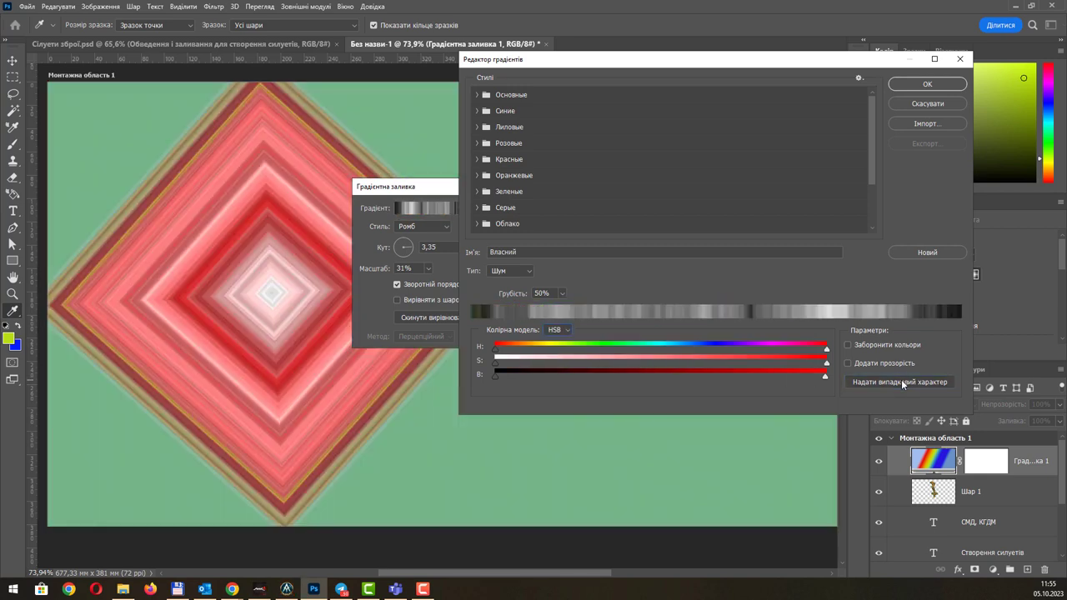
left_click(903, 384)
Randomize the noise repeatedly in the LAB model, then return the colour model to RGB.
left_click(558, 330)
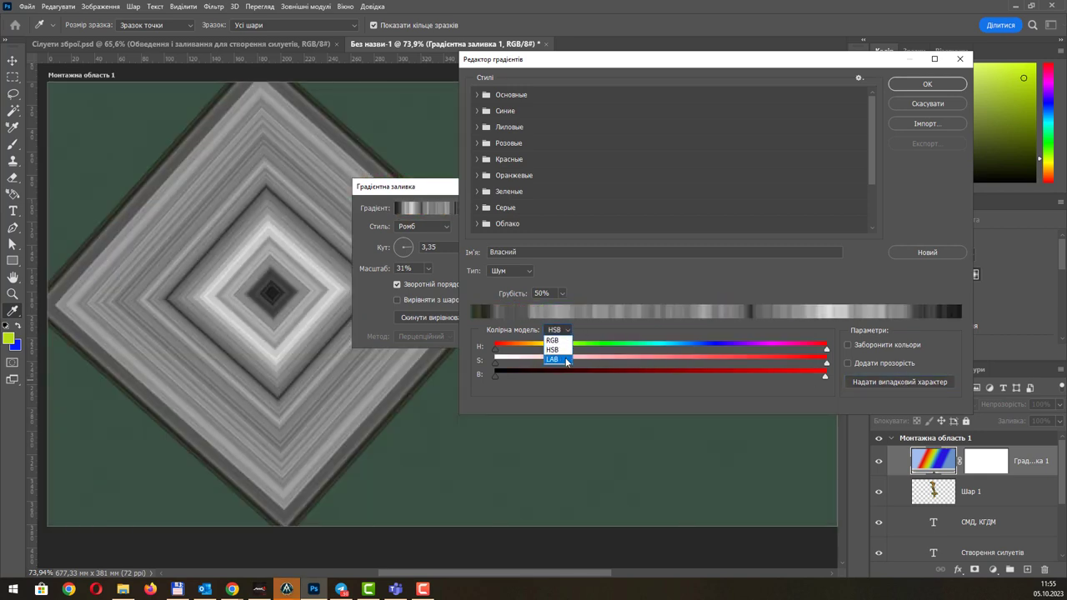
left_click(557, 363)
left_click(881, 382)
left_click(881, 383)
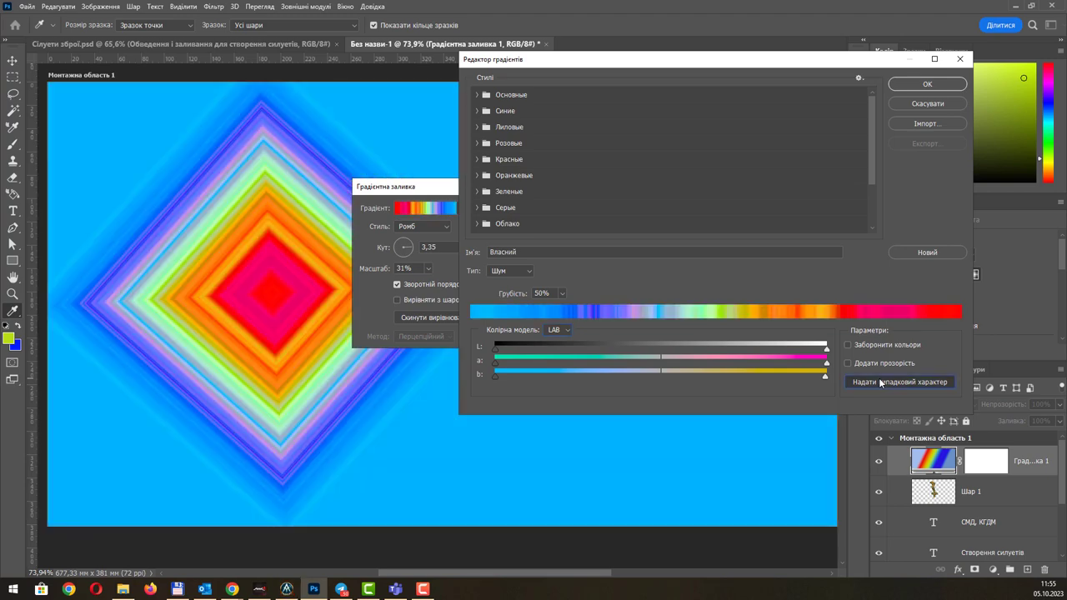
left_click(882, 382)
left_click(881, 382)
left_click(881, 383)
left_click(882, 383)
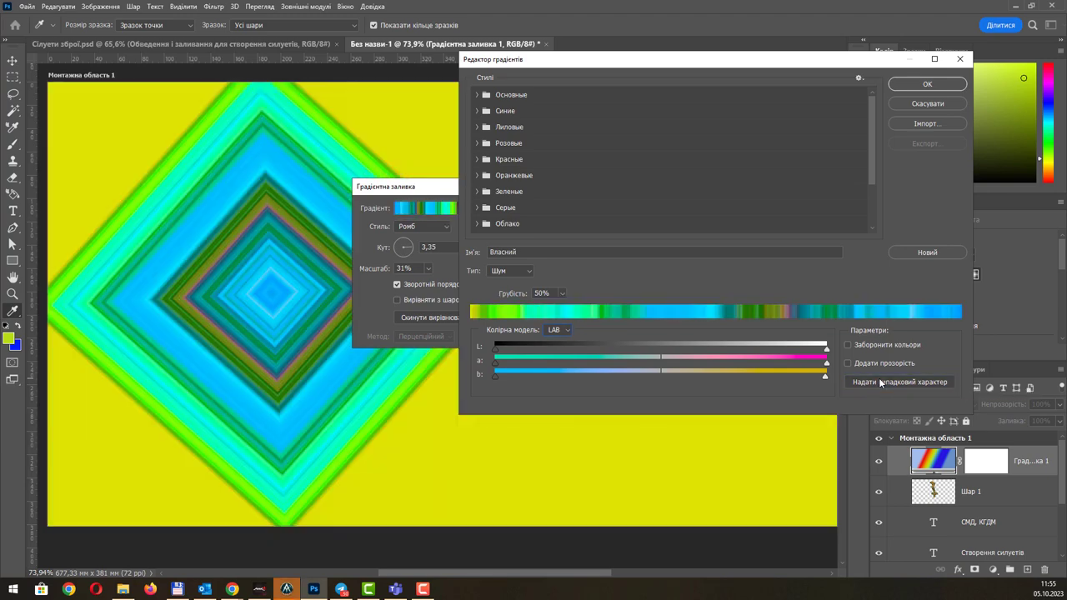
left_click(881, 383)
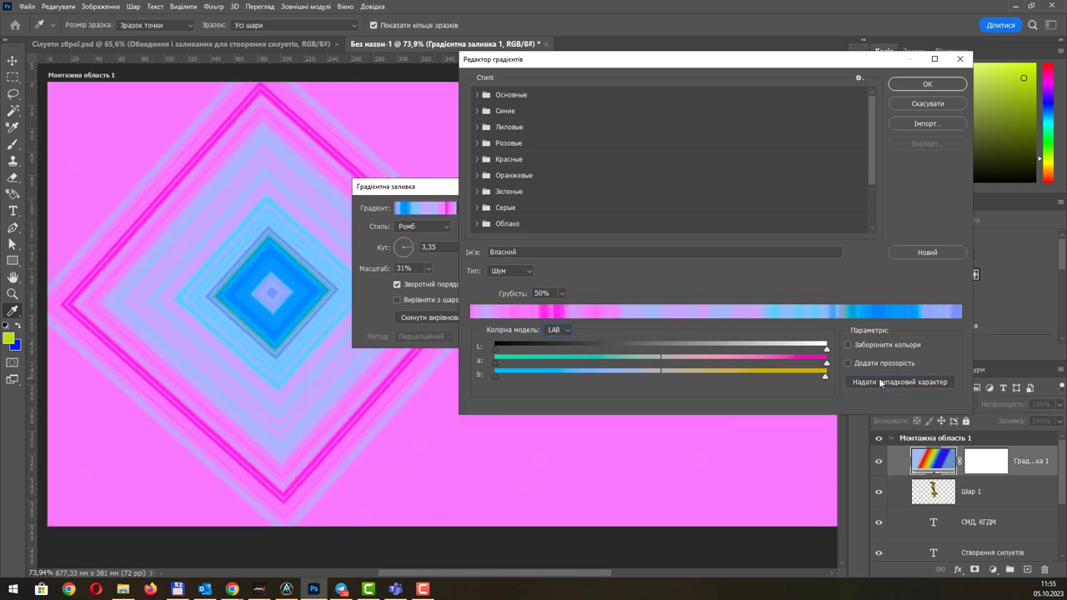
left_click(881, 382)
left_click(881, 382)
left_click(881, 383)
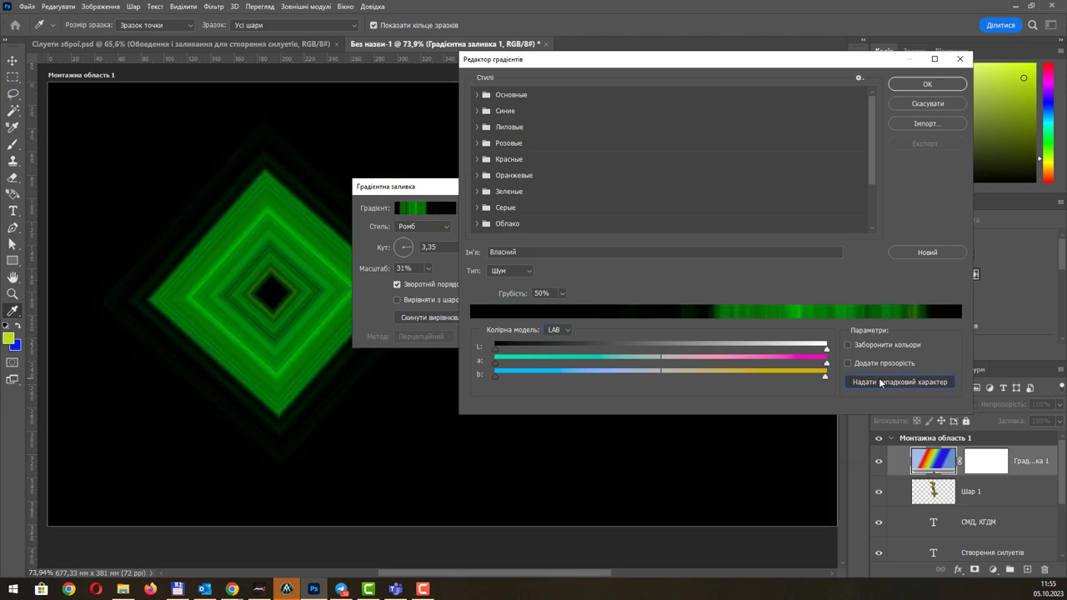
left_click(881, 383)
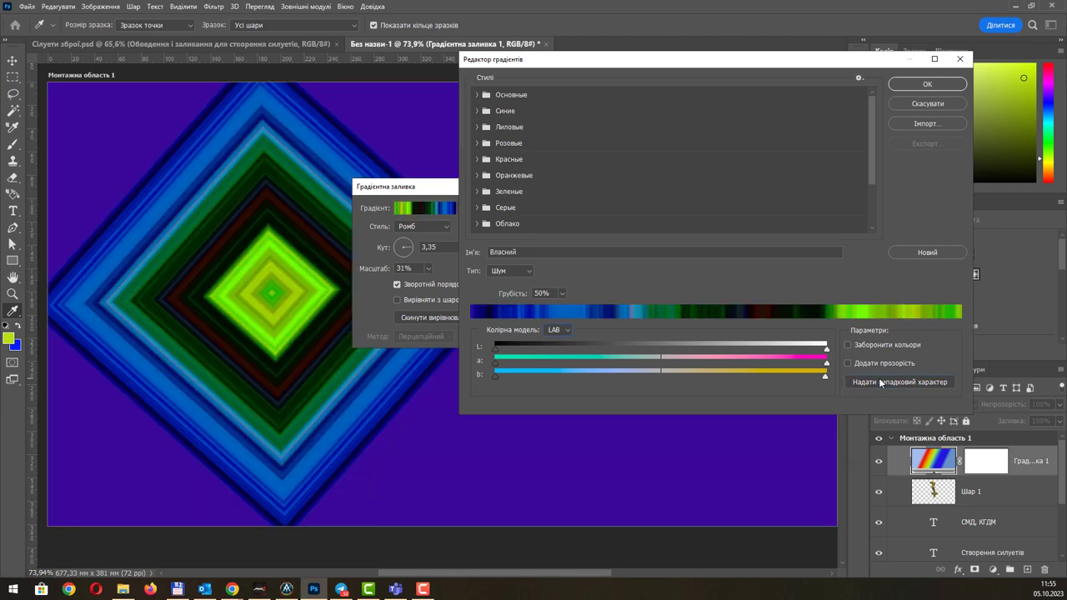
left_click(565, 331)
left_click(557, 341)
Set the gradient back to Solid, save it as a preset, and add a yellow-green start stop.
left_click(525, 271)
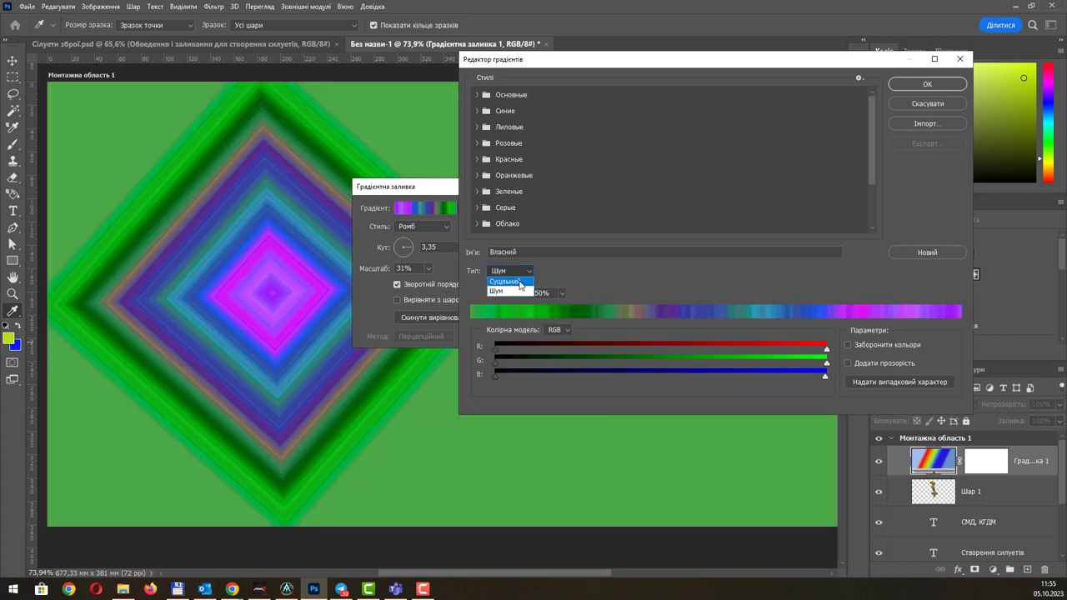
left_click(505, 280)
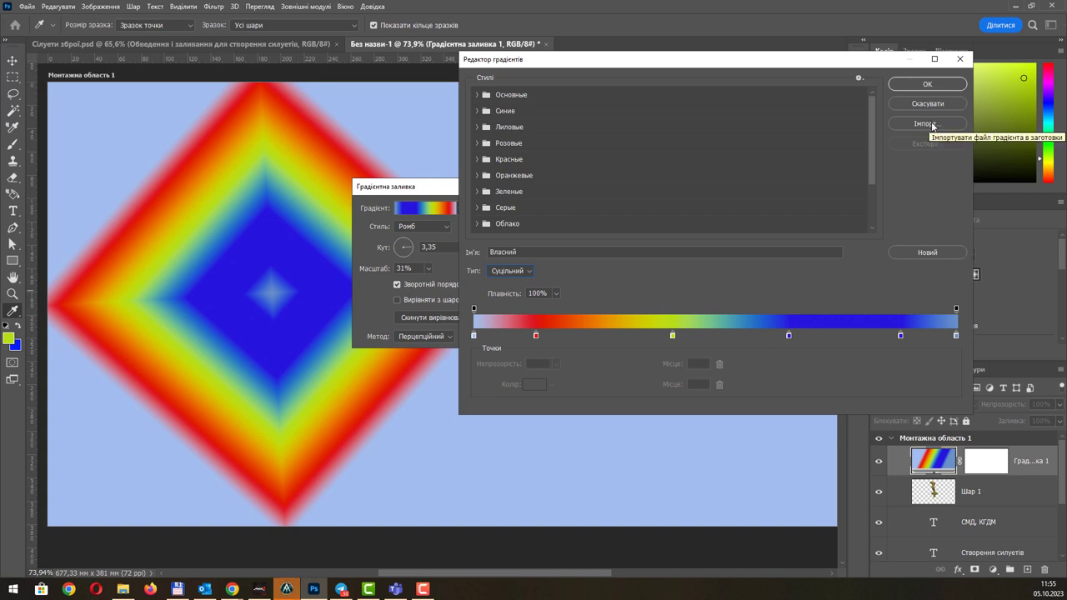
left_click(927, 252)
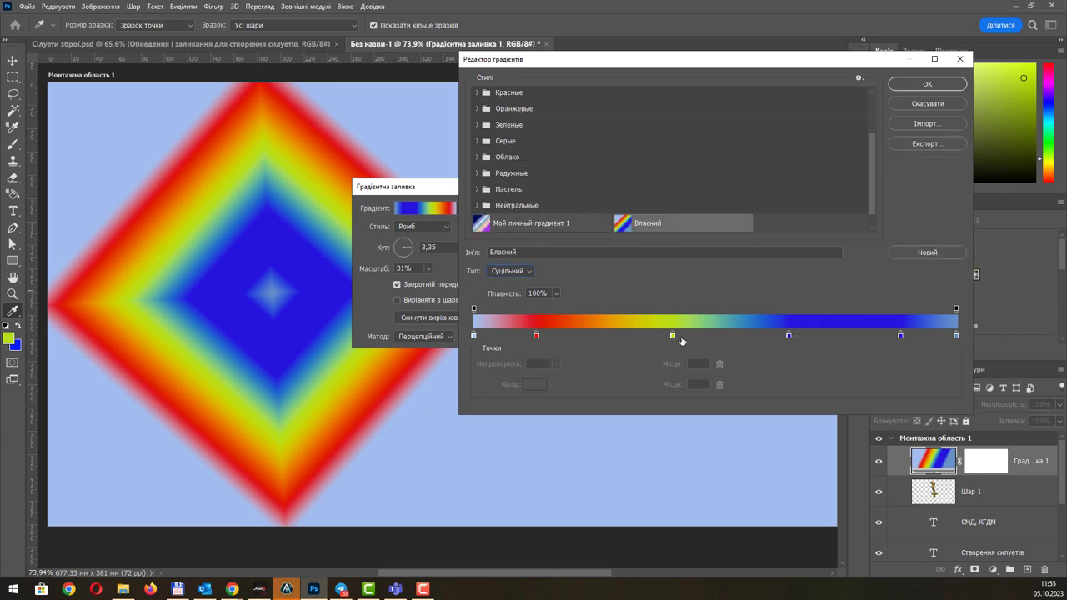
left_click_drag(671, 335, 466, 338)
left_click(927, 253)
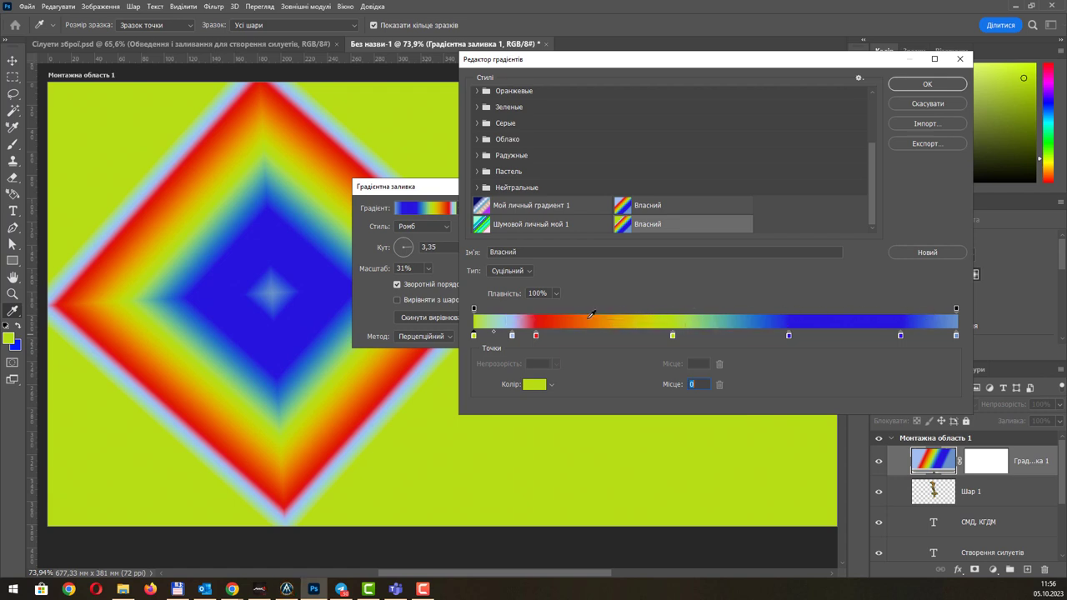
Add four opacity stops to the rainbow gradient and set the stops at 39 and 78 to 0% opacity.
left_click(535, 310)
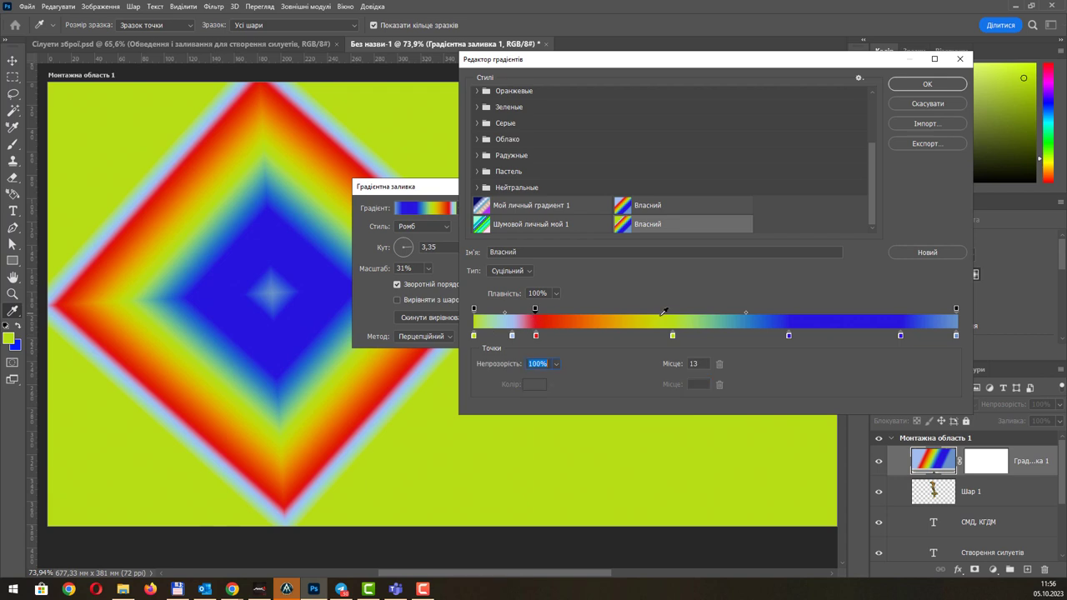
left_click(664, 310)
left_click(852, 312)
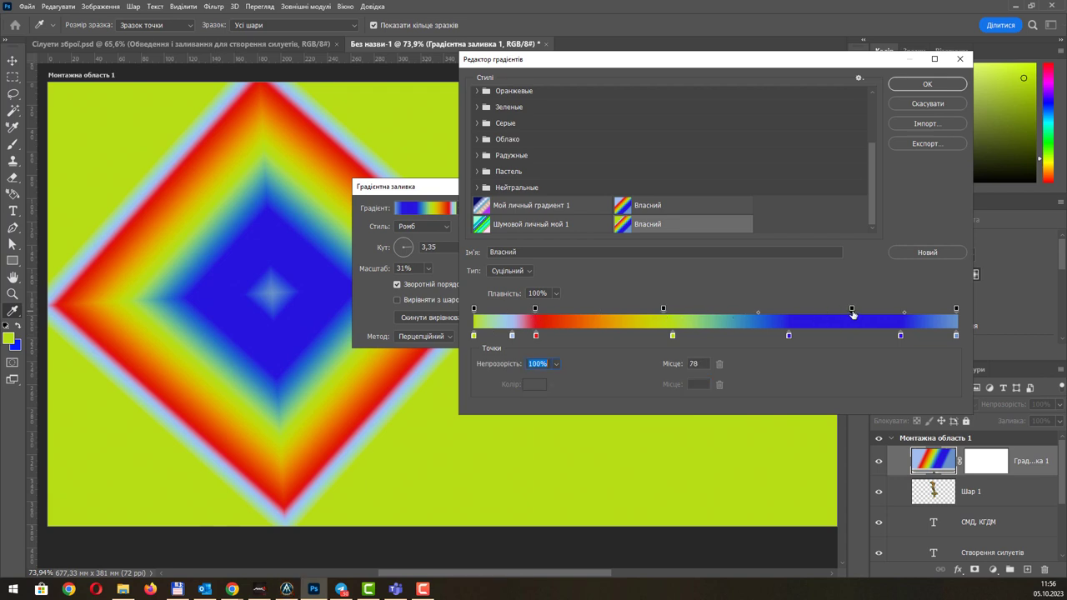
left_click(594, 312)
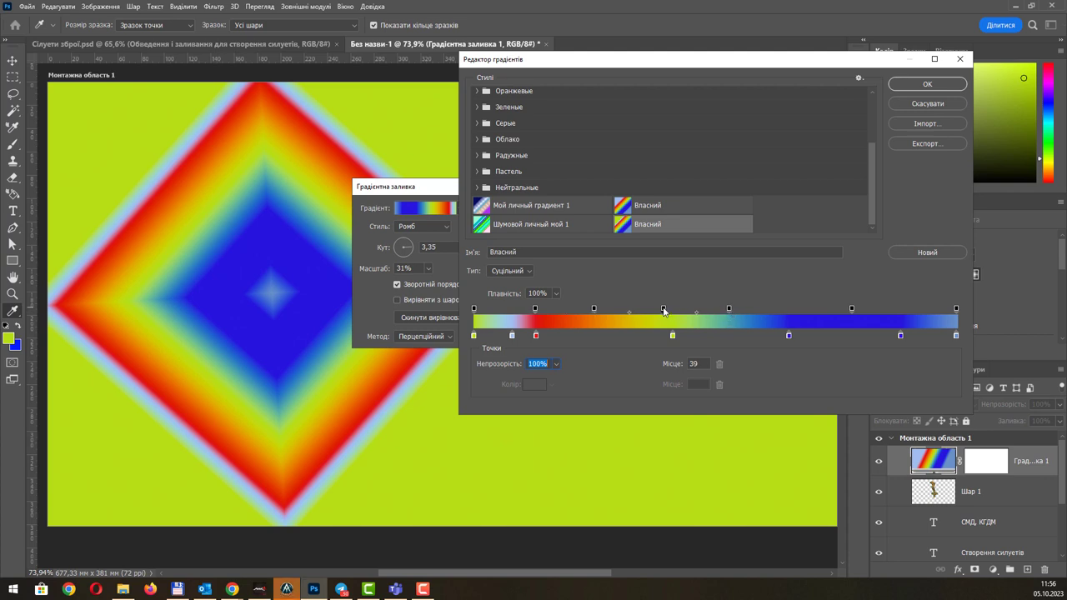
left_click(555, 366)
left_click_drag(557, 378, 503, 377)
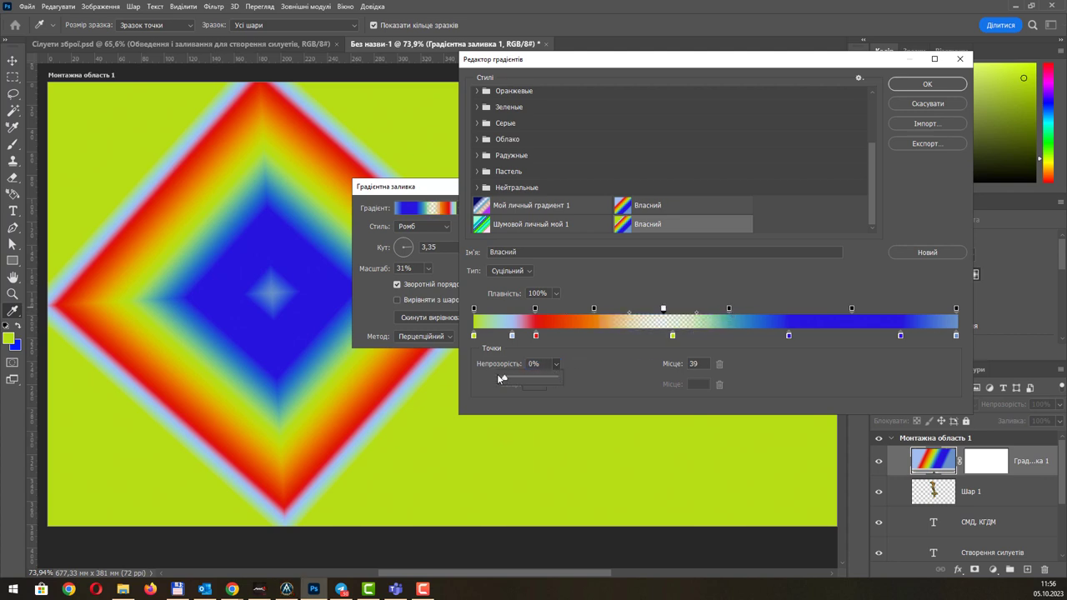
left_click(851, 311)
left_click(556, 365)
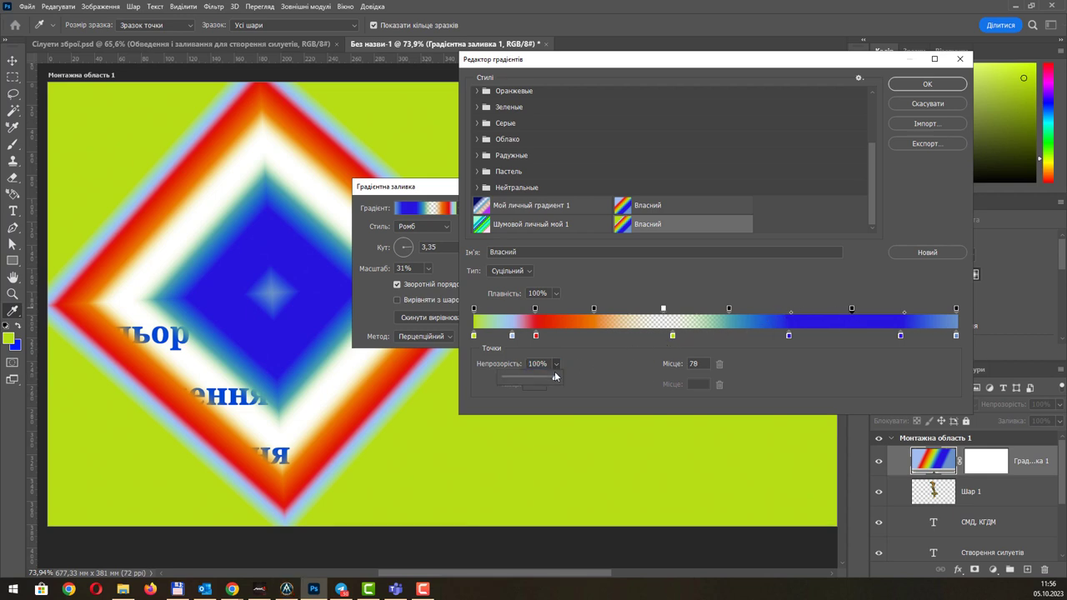
left_click_drag(555, 377, 504, 377)
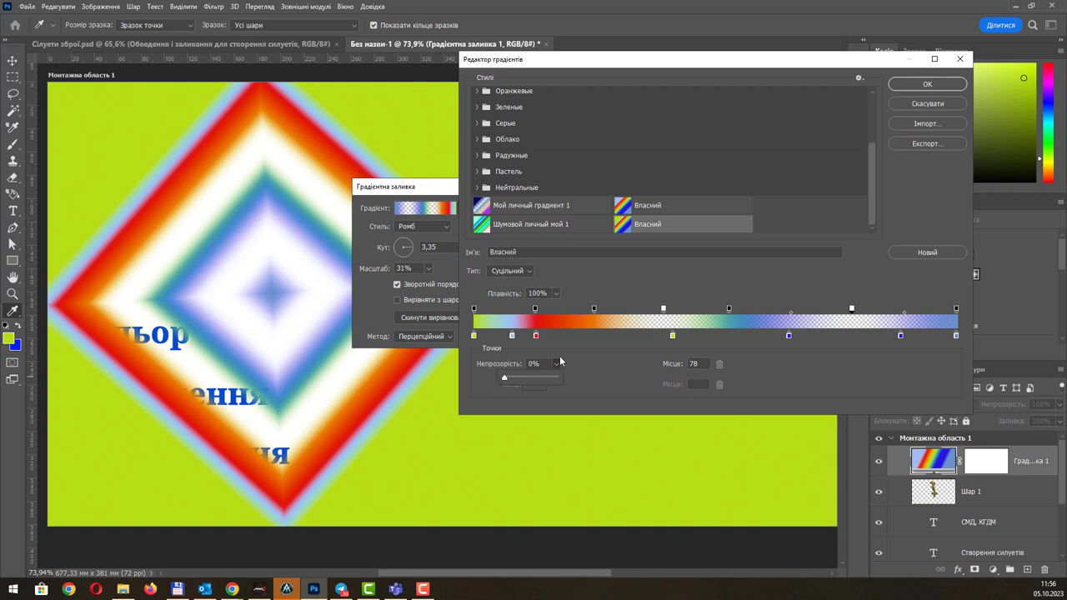
Lower the leftmost stop's opacity, shift the opacity midpoints, and apply the edited gradient.
left_click(475, 310)
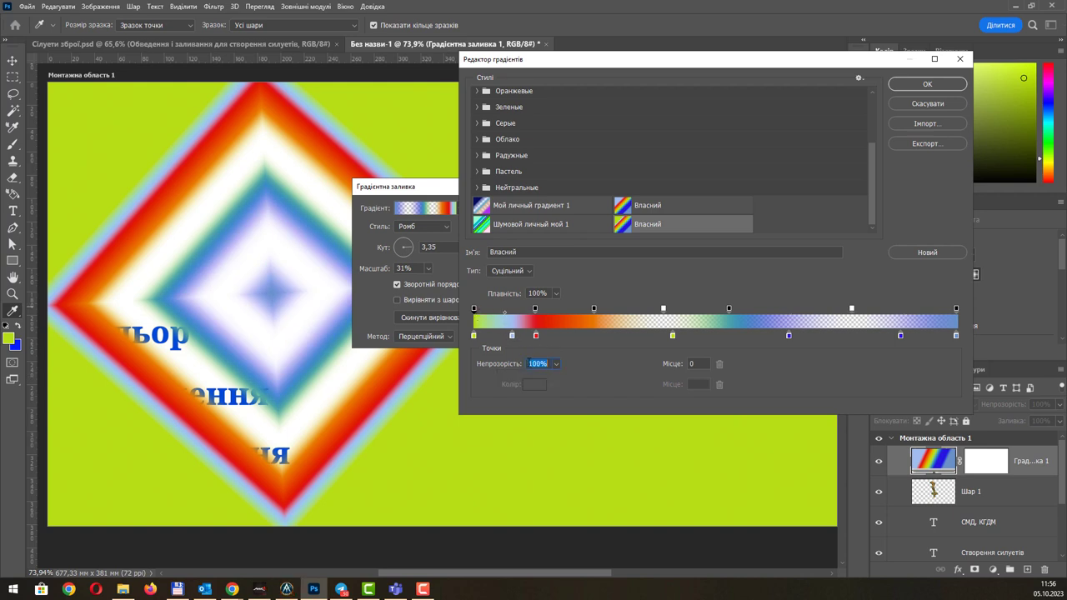
left_click(556, 364)
mouse_move(555, 379)
left_mouse_down()
mouse_move(507, 379)
mouse_move(537, 380)
mouse_move(514, 383)
mouse_move(524, 381)
left_mouse_up()
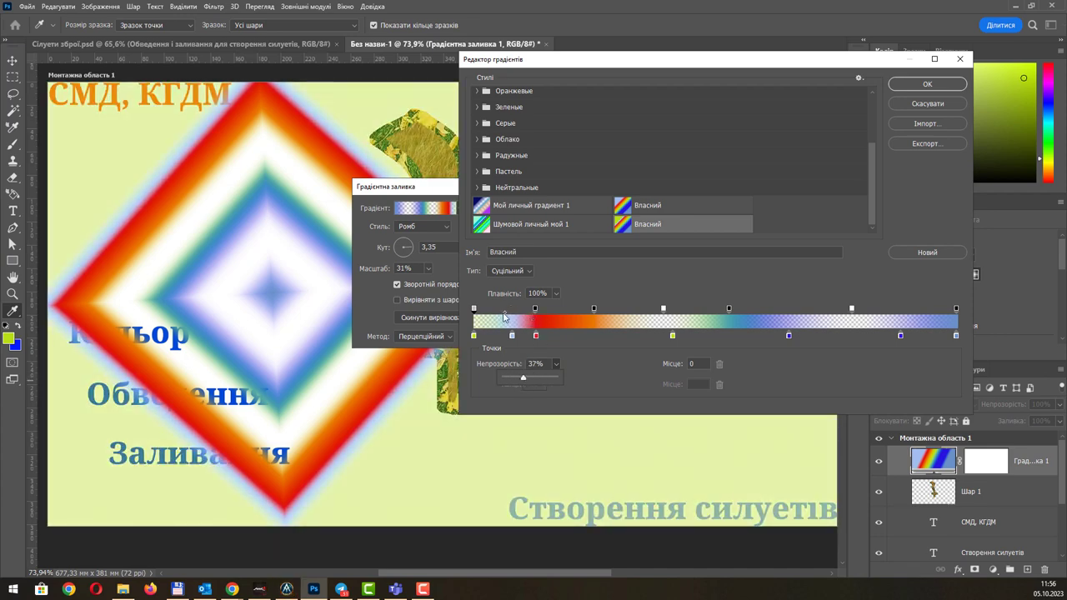
left_click_drag(504, 313, 481, 314)
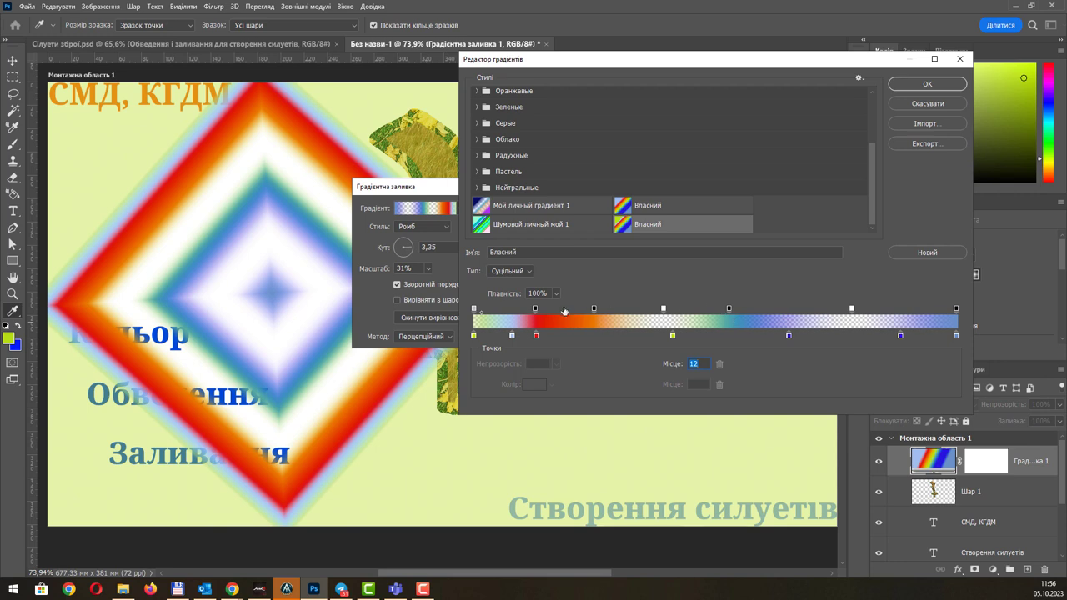
left_click(594, 310)
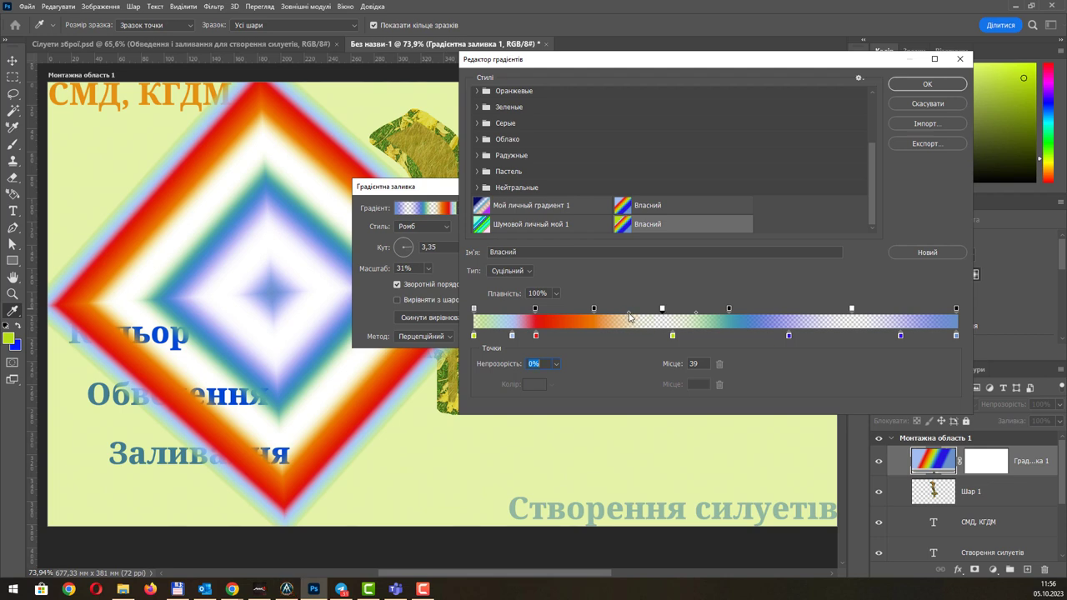
mouse_move(630, 312)
left_mouse_down()
mouse_move(607, 315)
mouse_move(637, 314)
left_mouse_up()
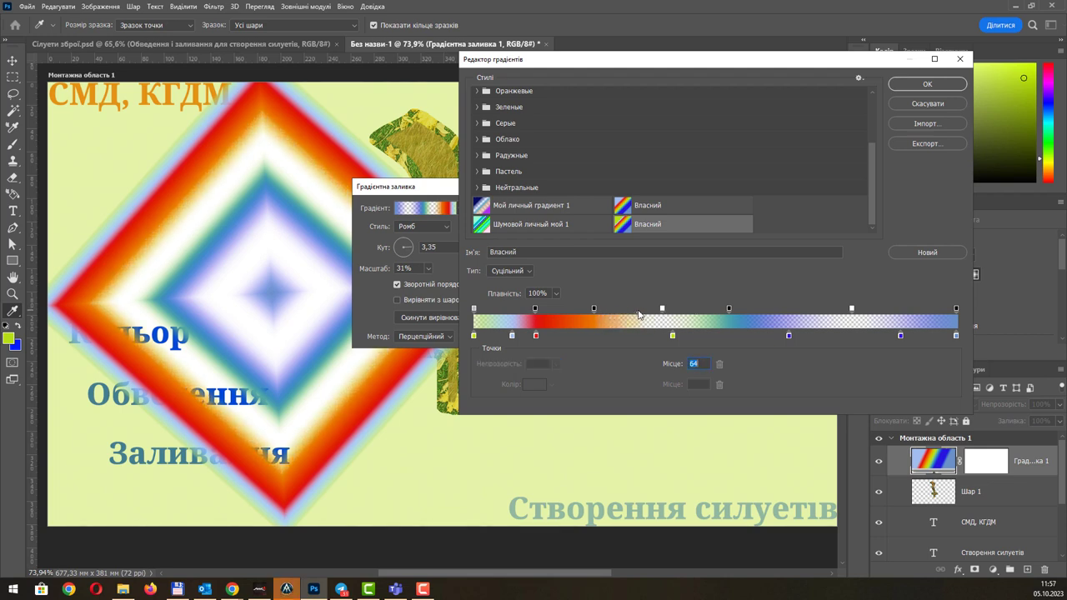
left_click(663, 308)
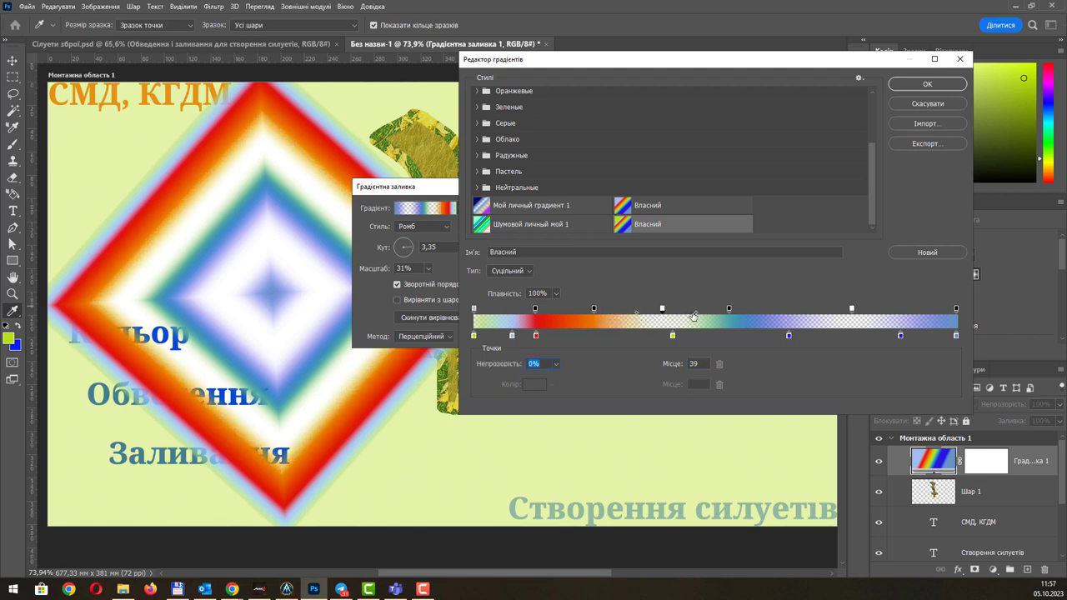
left_click_drag(697, 313, 693, 314)
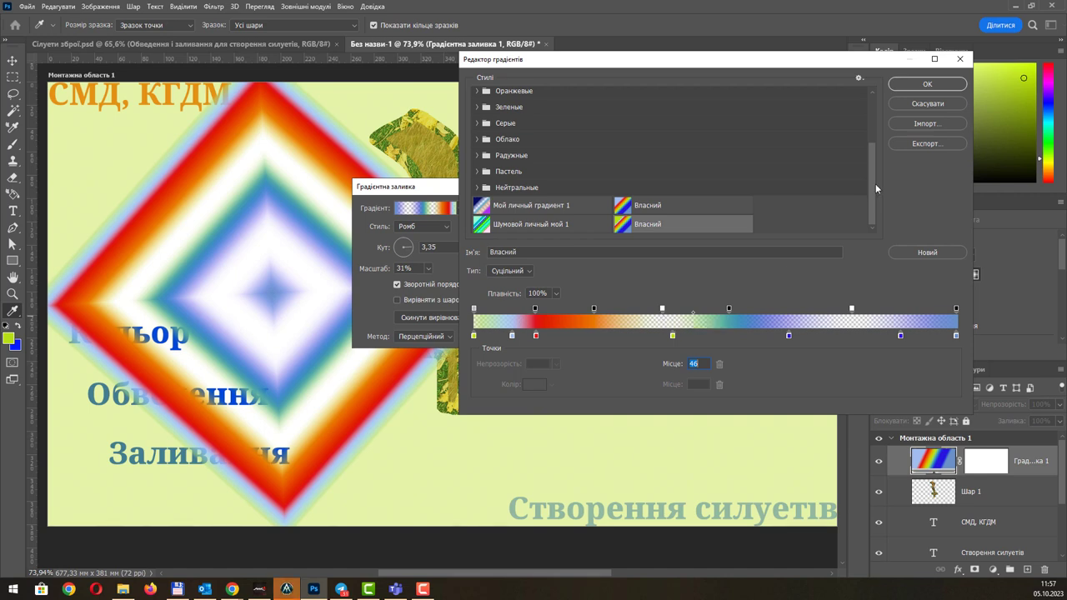
left_click(928, 85)
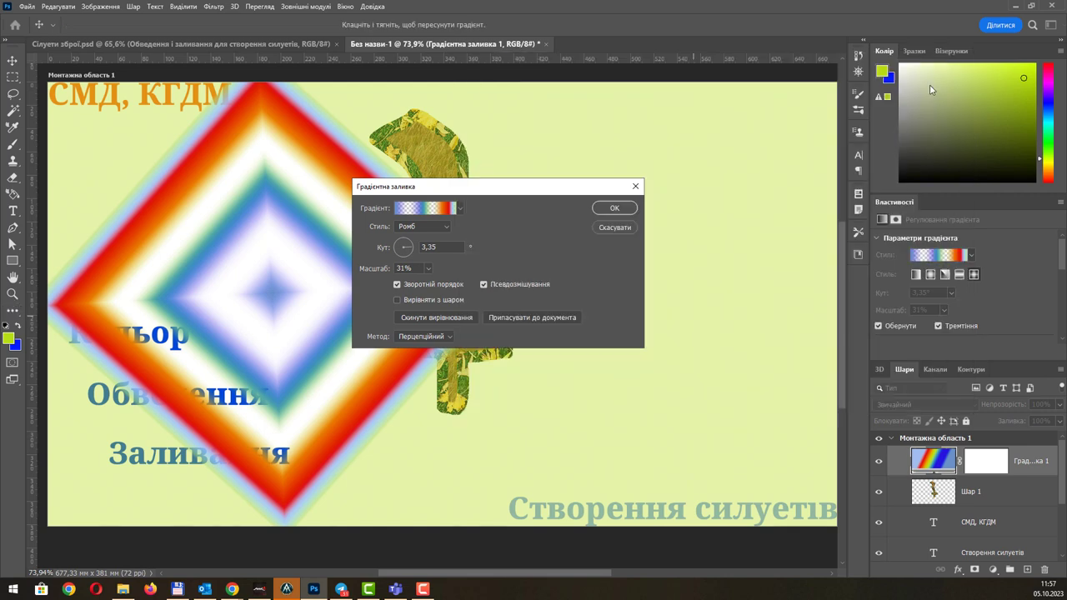
Confirm the rainbow fill, then draw a new red-to-purple preset gradient fill from layer Шар 1.
left_click(614, 207)
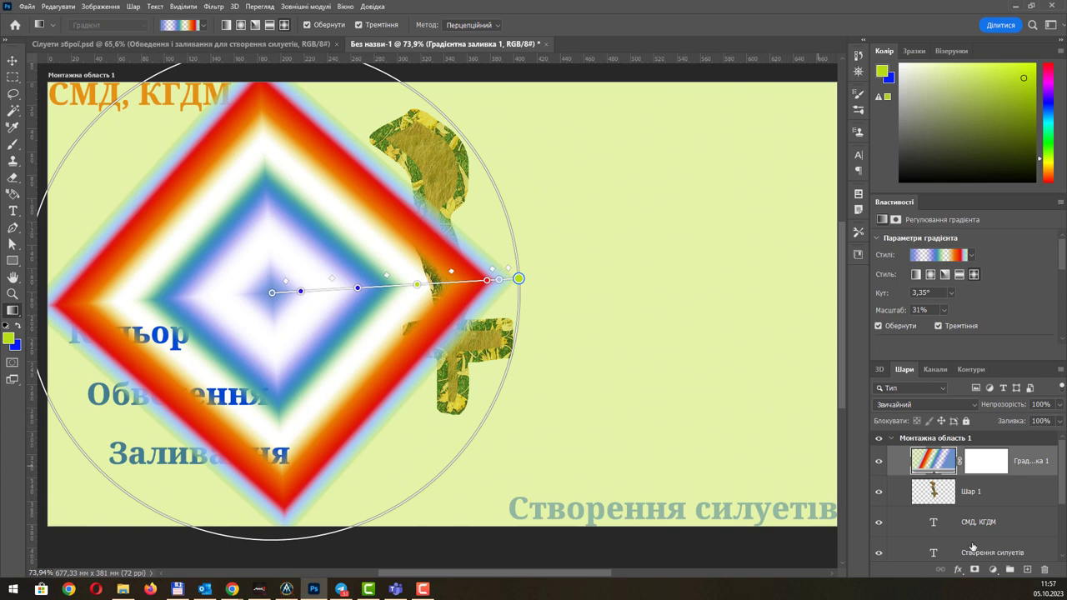
left_click(993, 492)
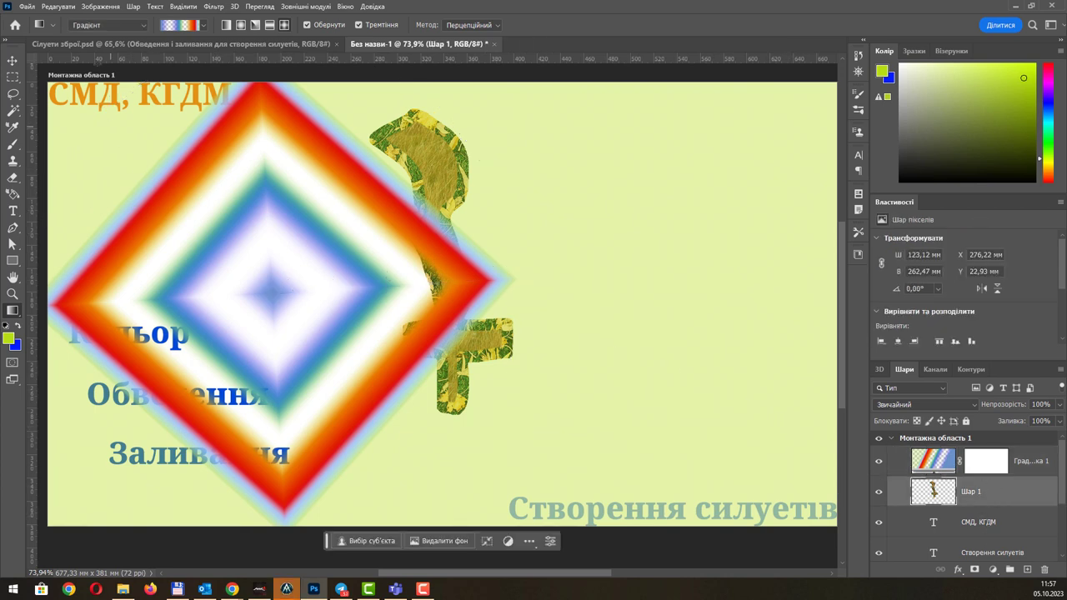
left_click(168, 27)
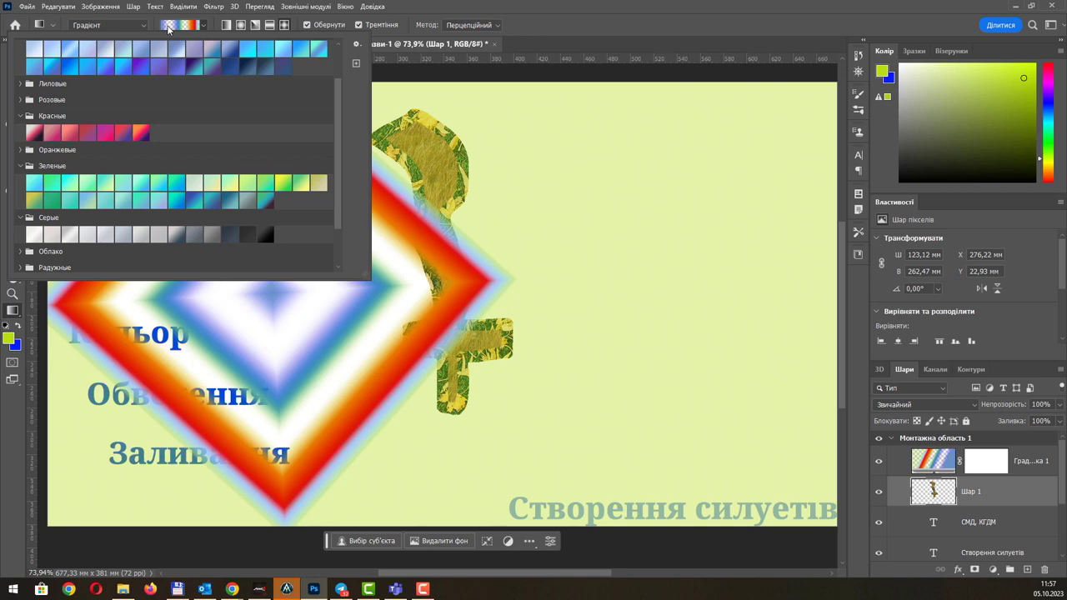
left_click(123, 133)
left_click_drag(535, 222, 339, 294)
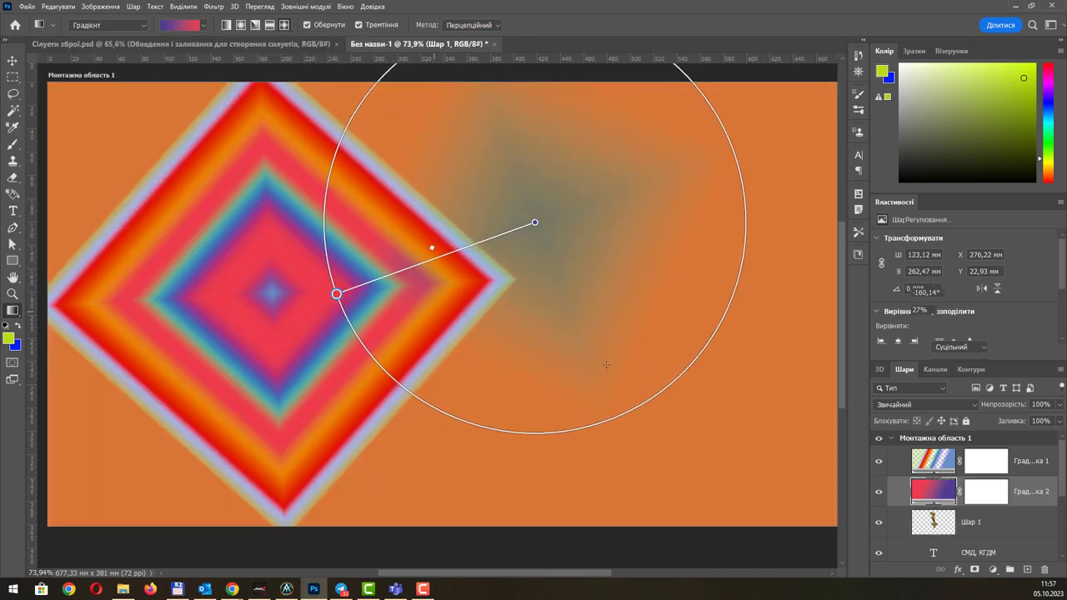
In the new fill's gradient, add a yellow-green colour stop.
double_click(922, 481)
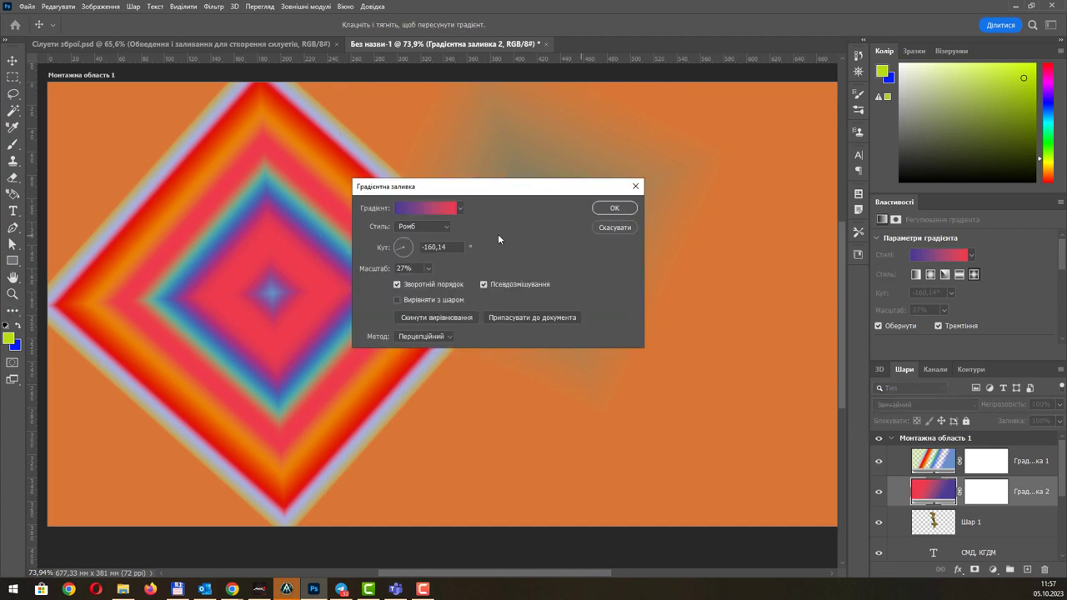
left_click(433, 212)
scroll(677, 221, "down", 3)
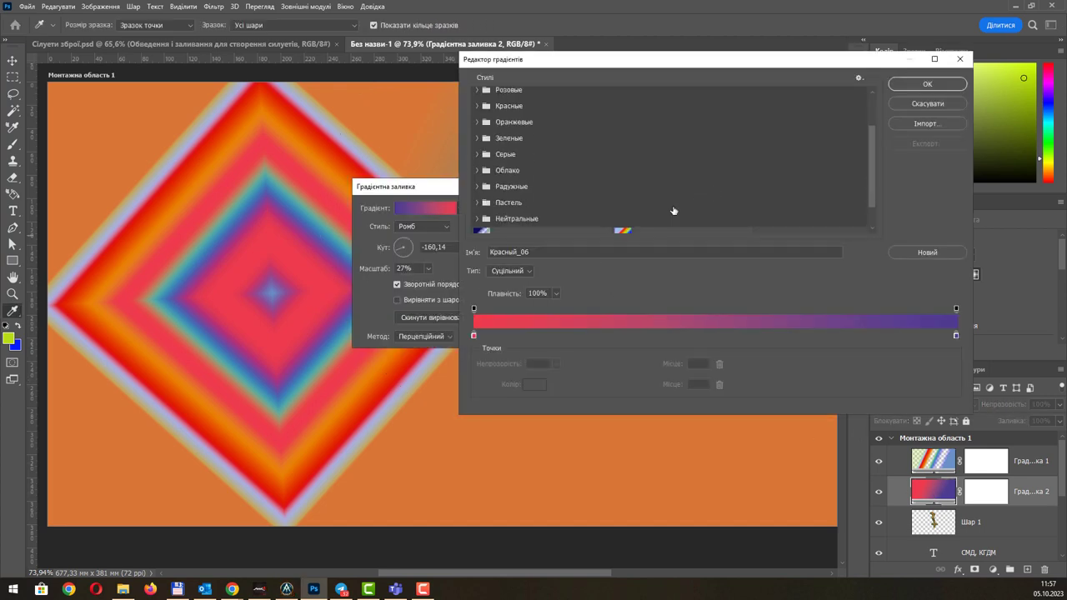
scroll(674, 210, "down", 2)
left_click(603, 335)
double_click(603, 336)
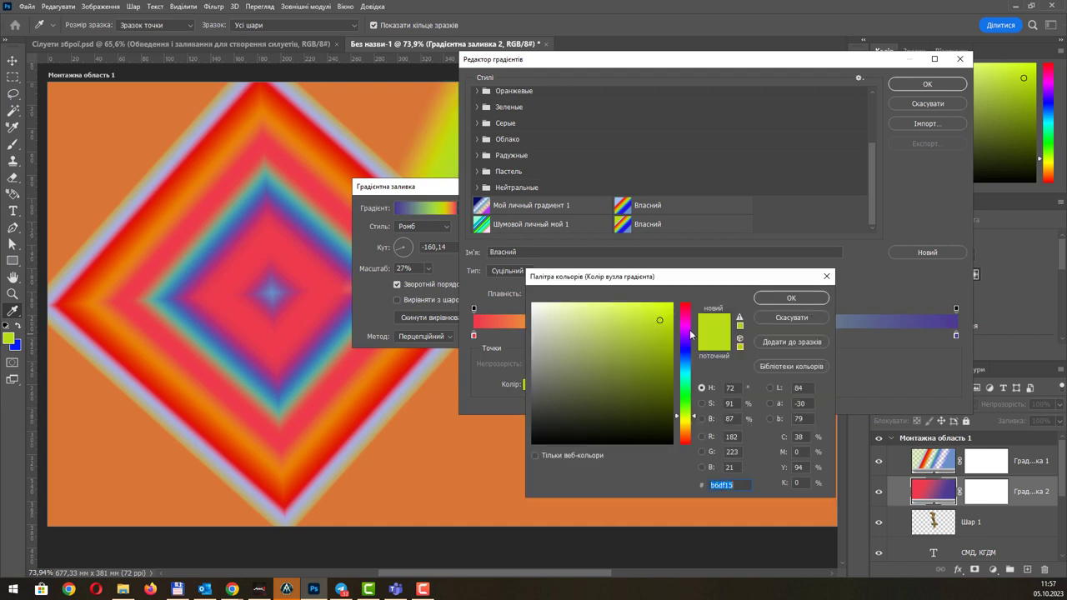
left_click(780, 324)
Add a purple #5a3c6f stop near the right end and apply the gradient fill.
left_click(813, 336)
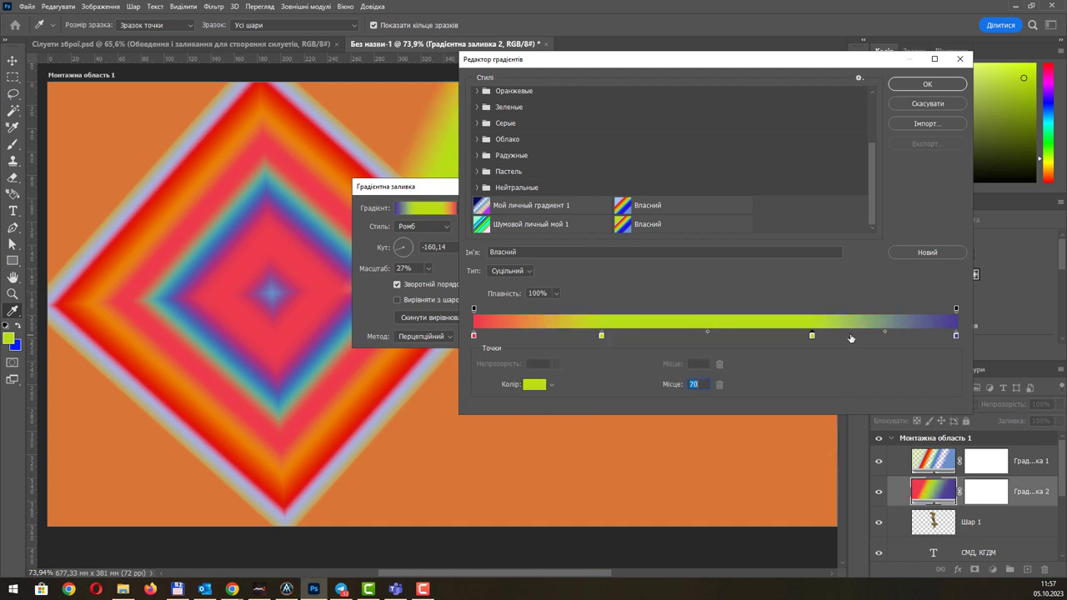
left_click(535, 385)
type("5a3c6f")
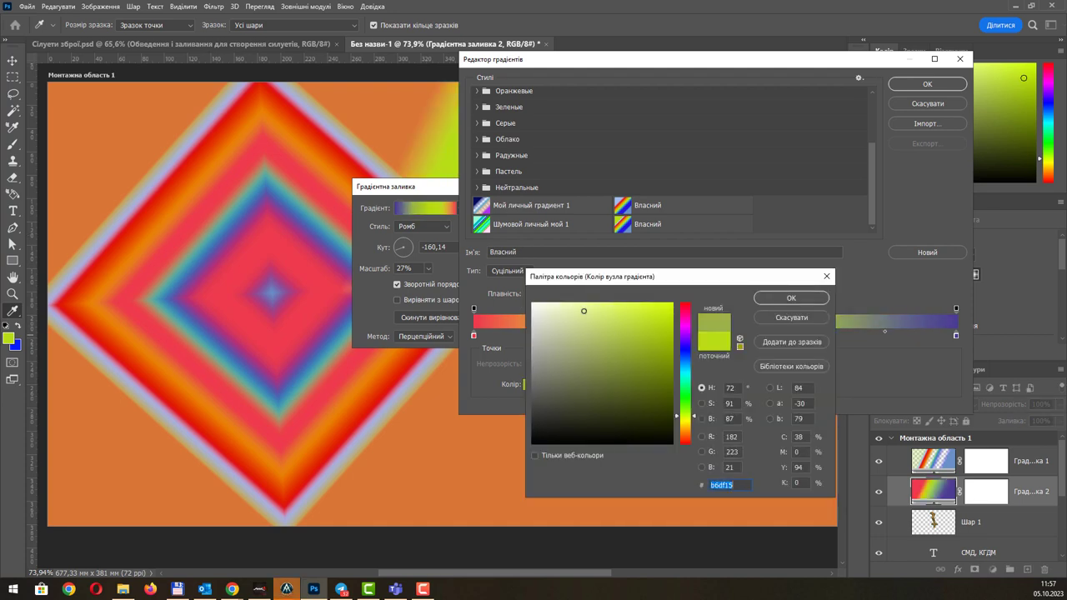
left_click(800, 299)
left_click(931, 85)
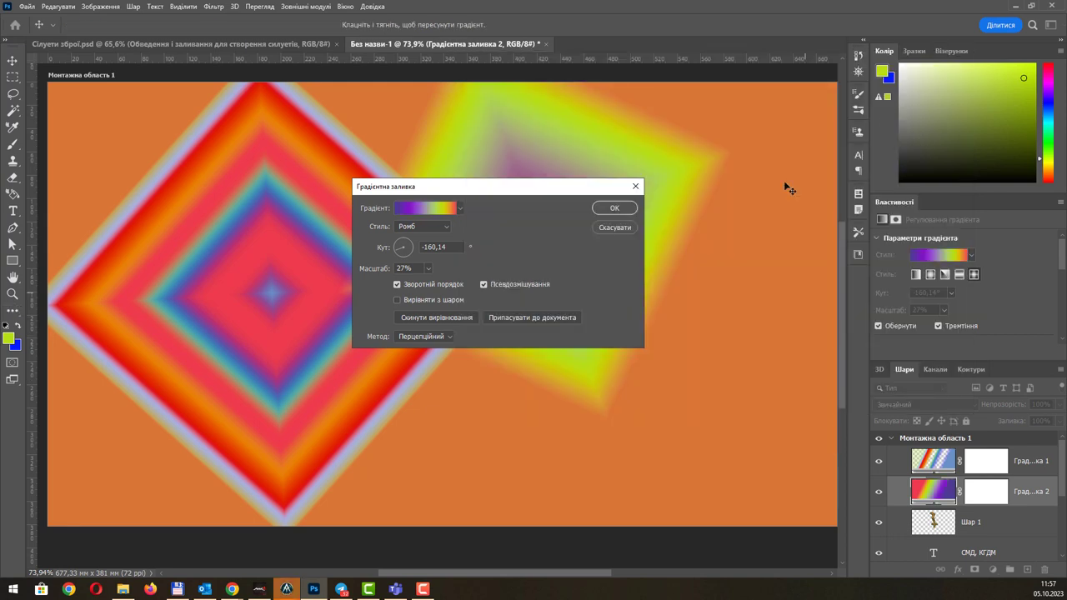
left_click(614, 209)
Rotate the second gradient to 168.68°, shorten it to 31% scale, and make it linear.
scroll(533, 272, "down", 3)
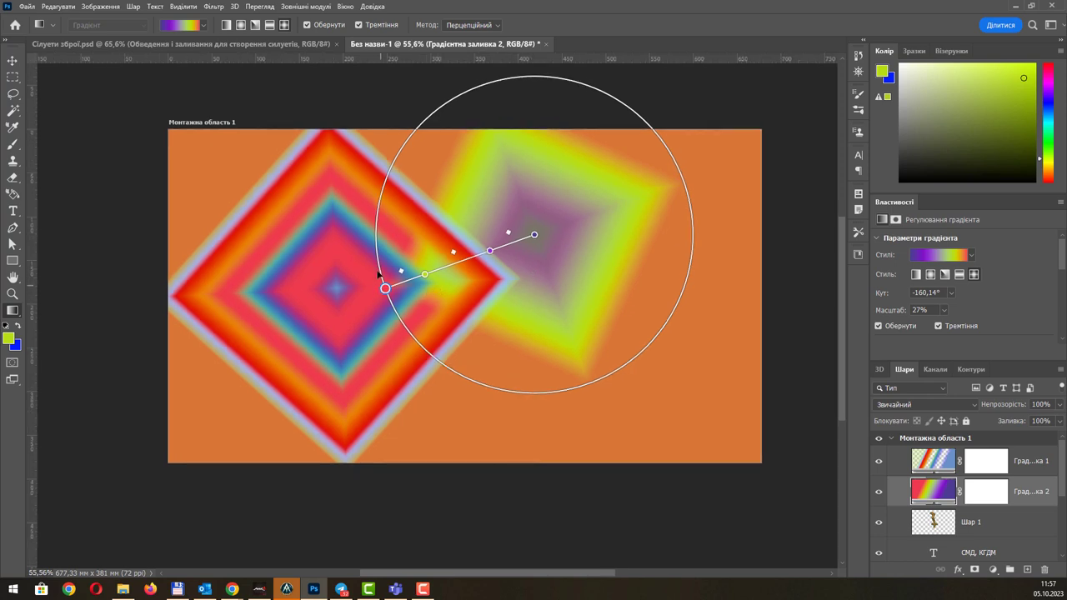
left_click_drag(384, 288, 354, 200)
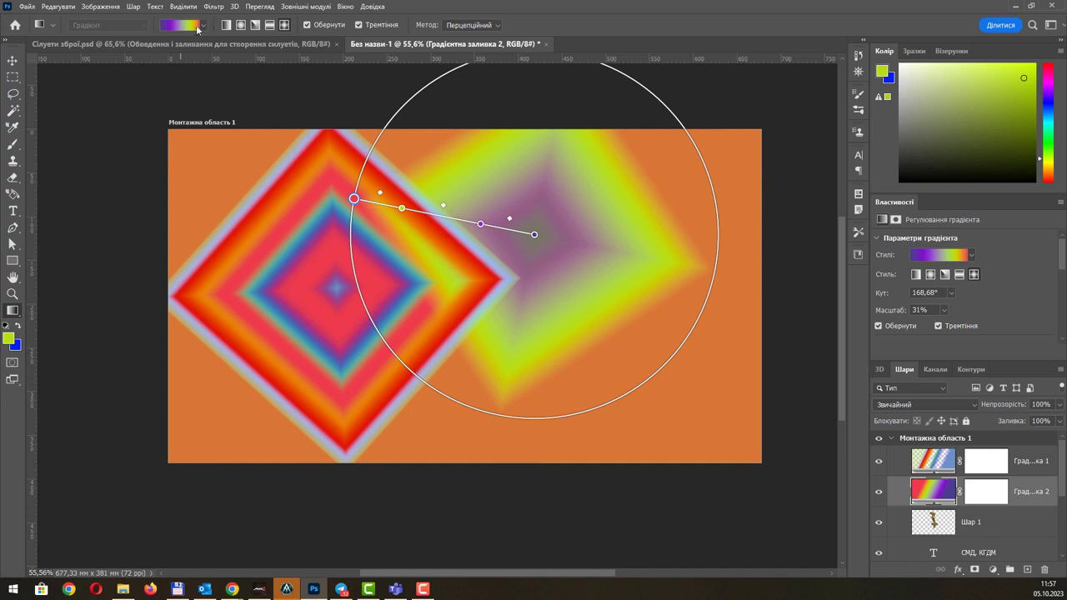
left_click(226, 25)
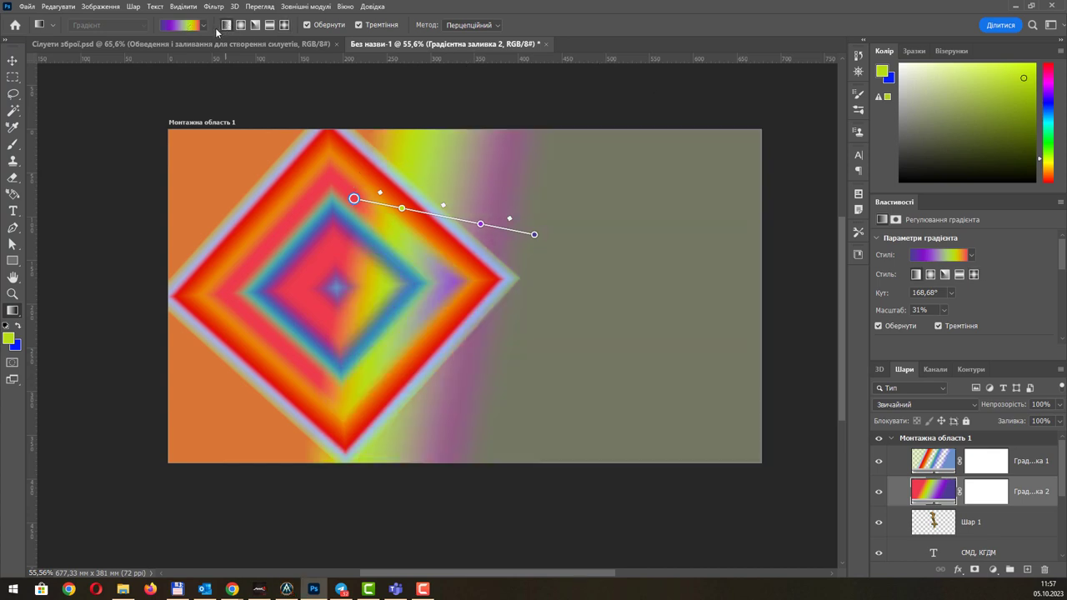
left_click(185, 30)
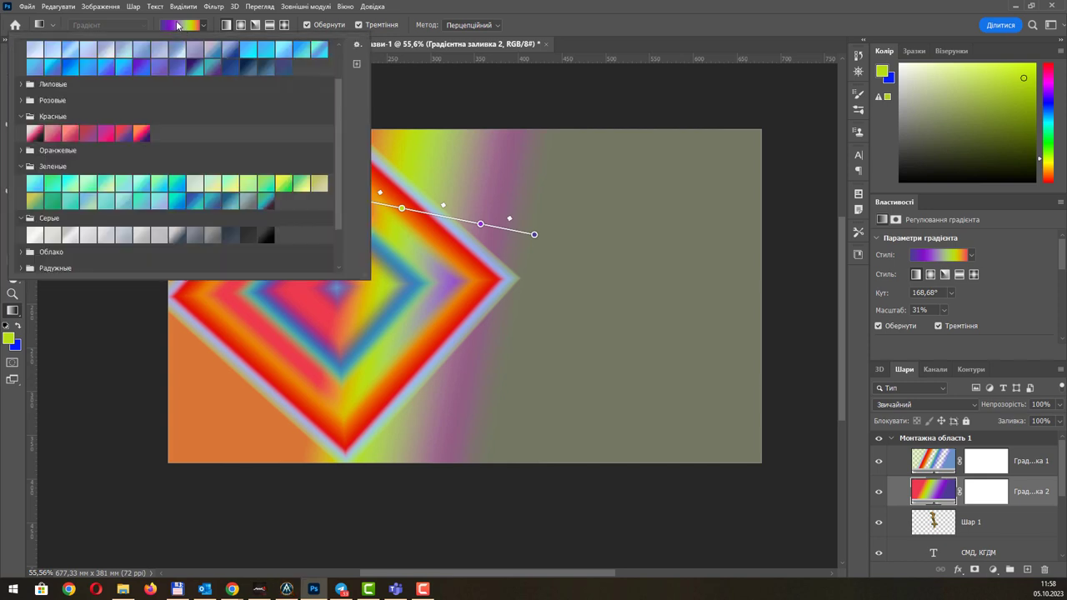
left_click(215, 26)
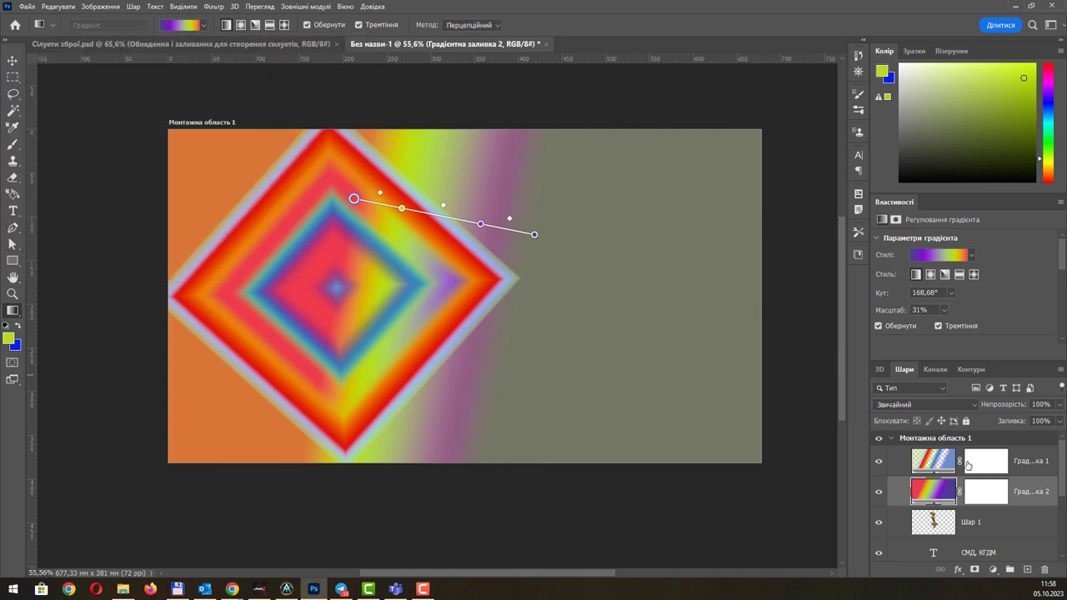
right_click(939, 495)
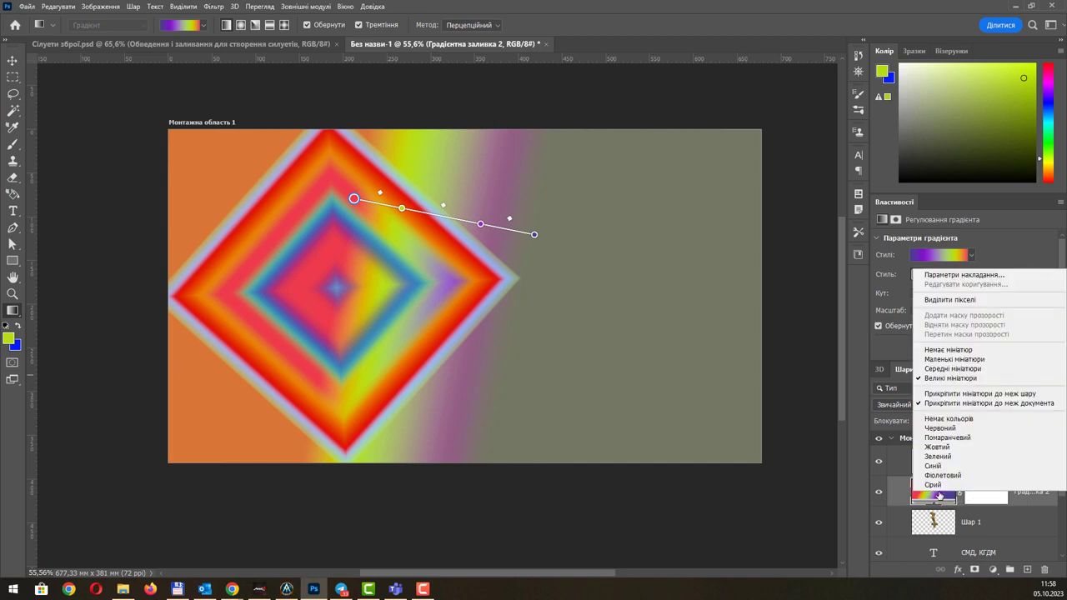
key("Escape")
double_click(934, 496)
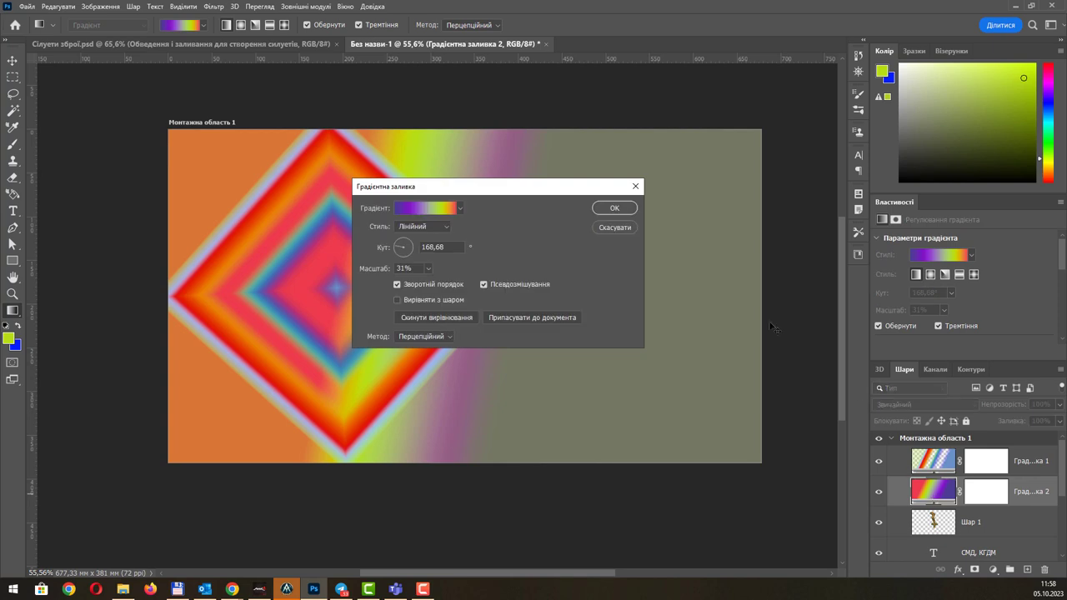
left_click(613, 208)
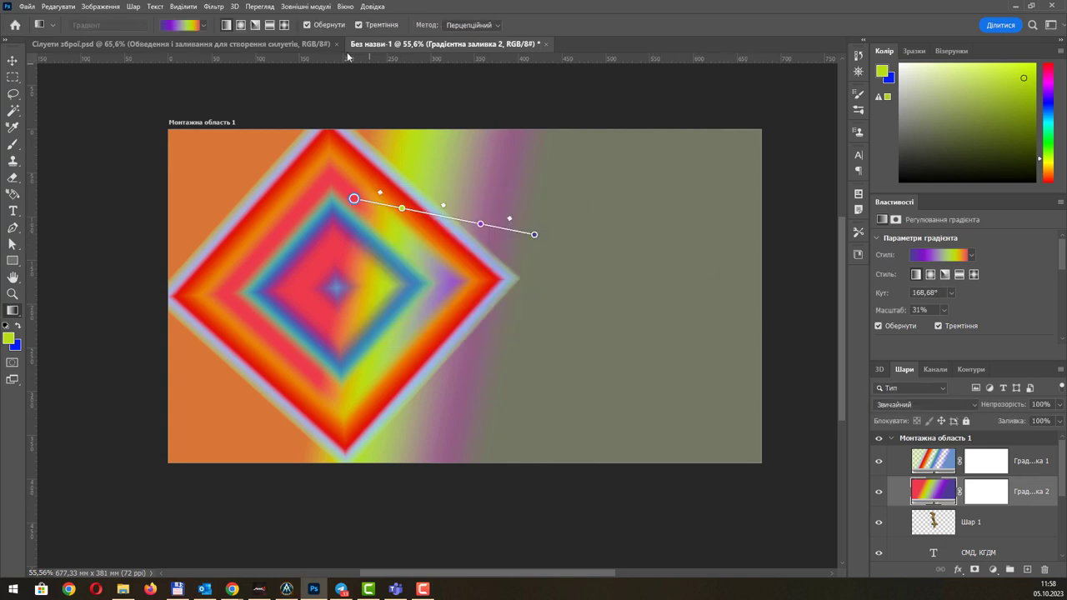
left_click(308, 25)
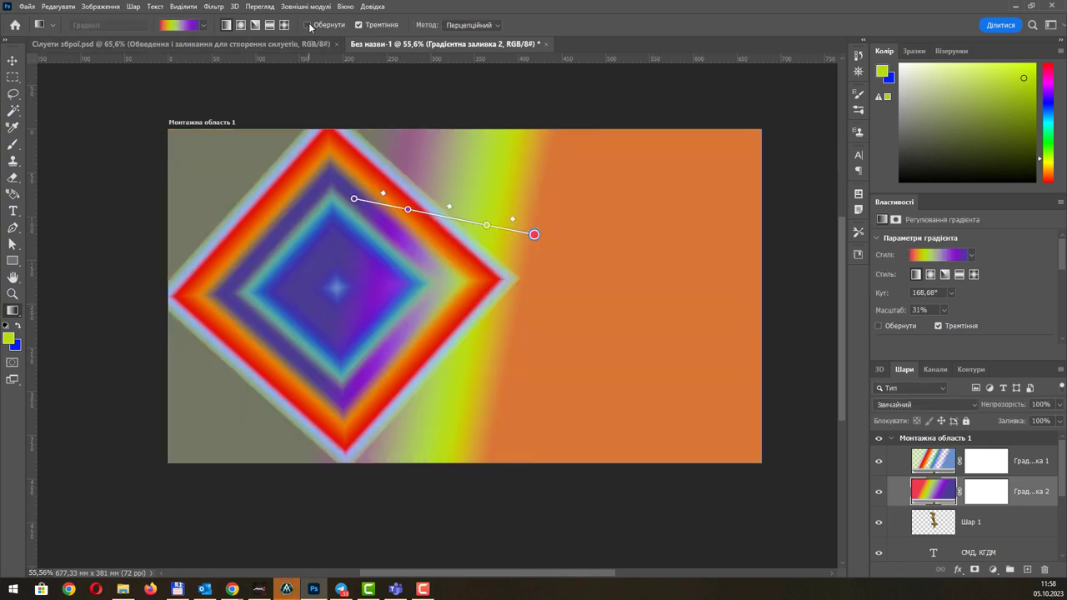
left_click(308, 25)
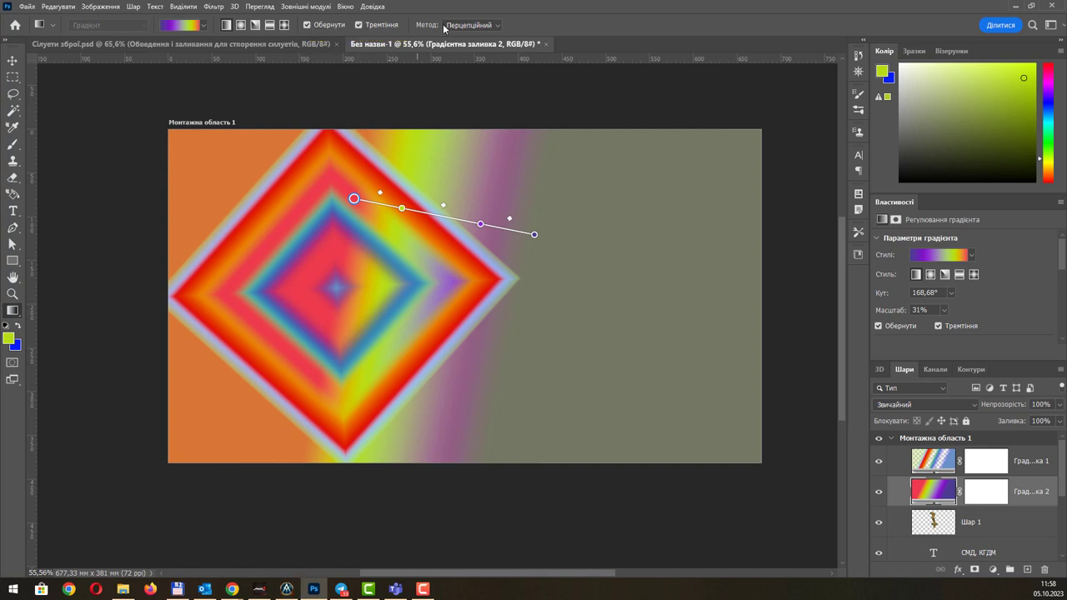
Try the Лінійний and Класичний gradient methods, then return to Перцепційний.
left_click(467, 25)
left_click(460, 41)
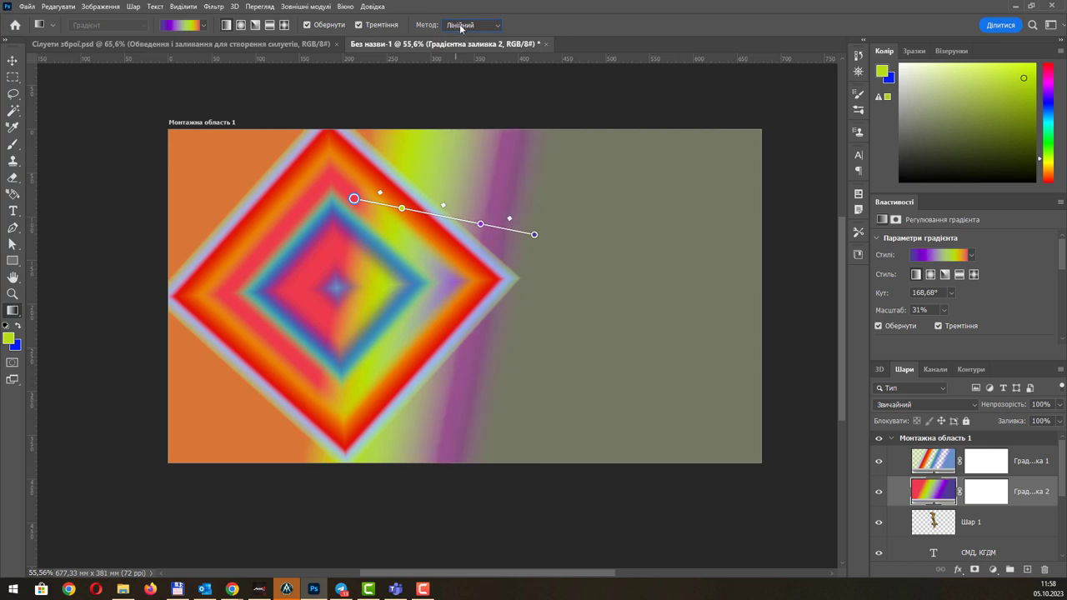
left_click(460, 25)
left_click(462, 59)
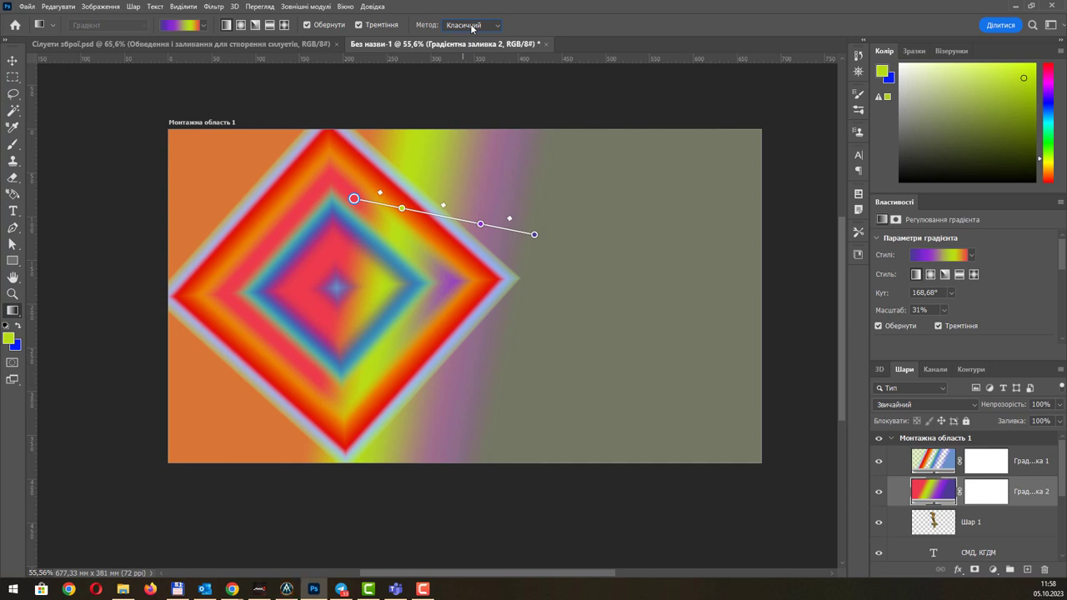
left_click(472, 26)
left_click(473, 35)
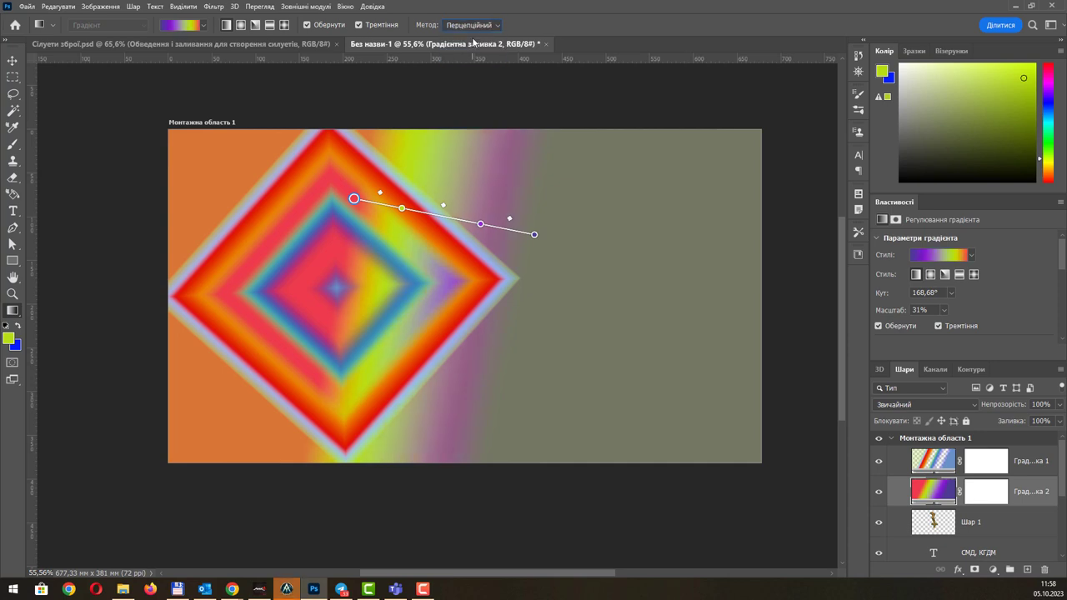
Browse the gradient presets without choosing one, then reset colours to black and white.
left_click(204, 26)
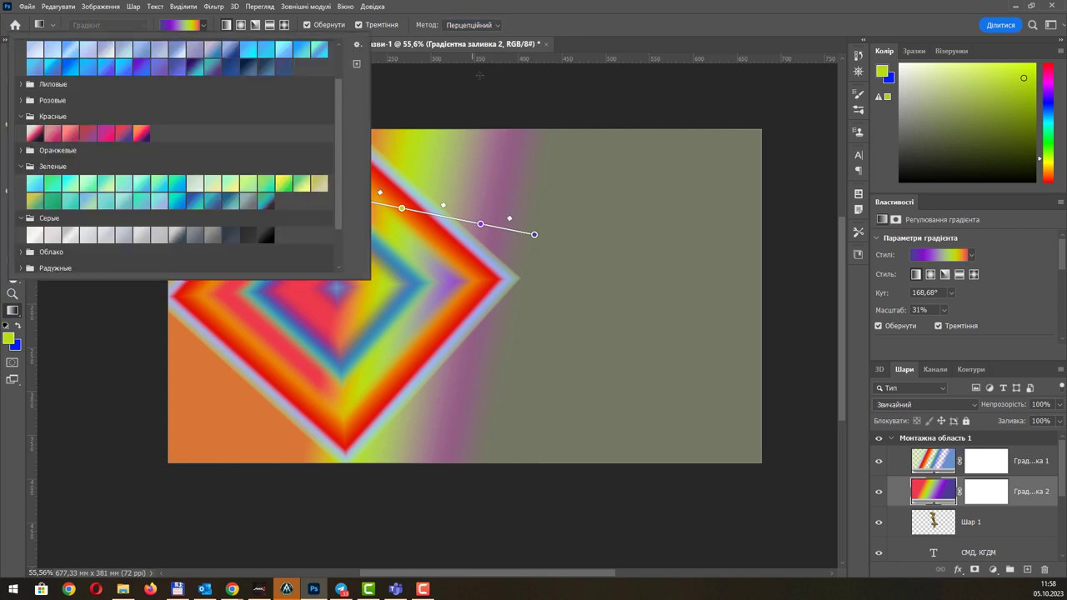
left_click(610, 19)
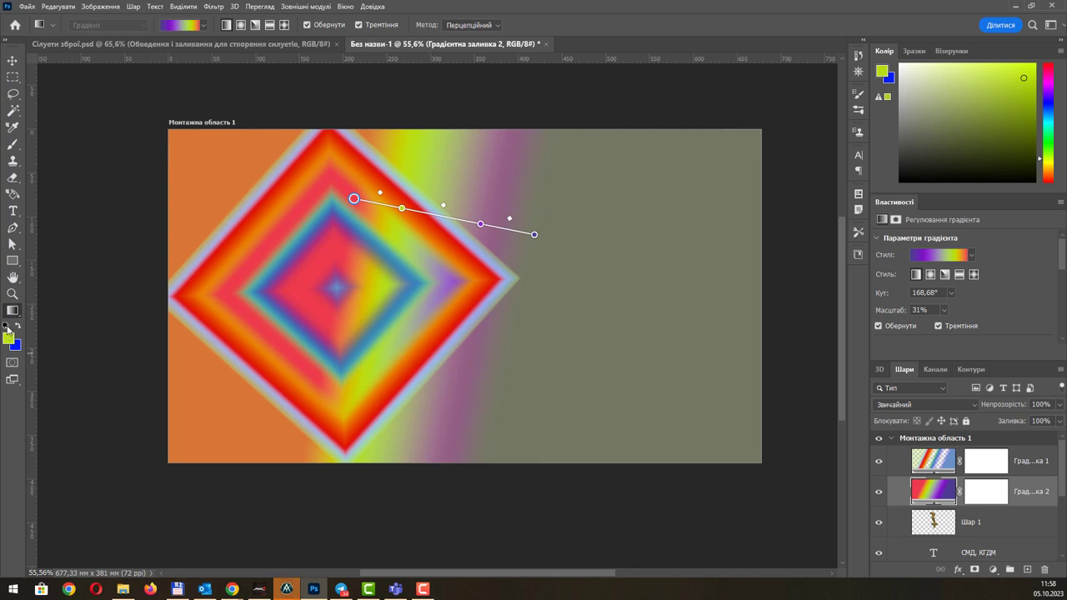
left_click(6, 327)
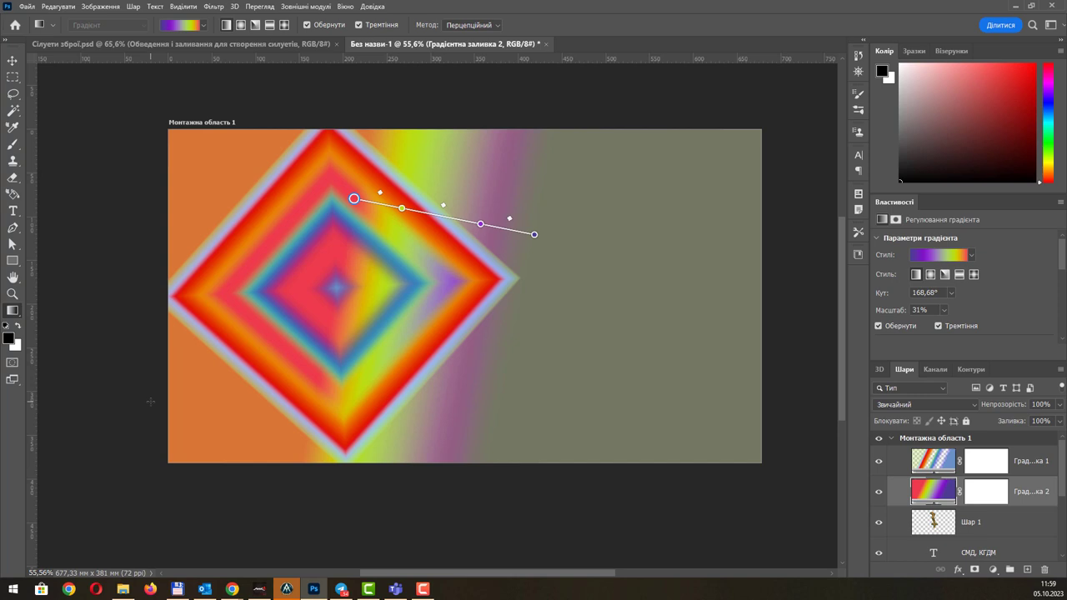
Toggle the foreground/background colour swap repeatedly, ending on black over white.
left_click(18, 327)
left_click(19, 327)
left_click(19, 327)
left_click(18, 327)
left_click(18, 327)
left_click(18, 327)
left_click(19, 327)
left_click(18, 326)
Select both gradient fill layers and delete them.
left_click(14, 311)
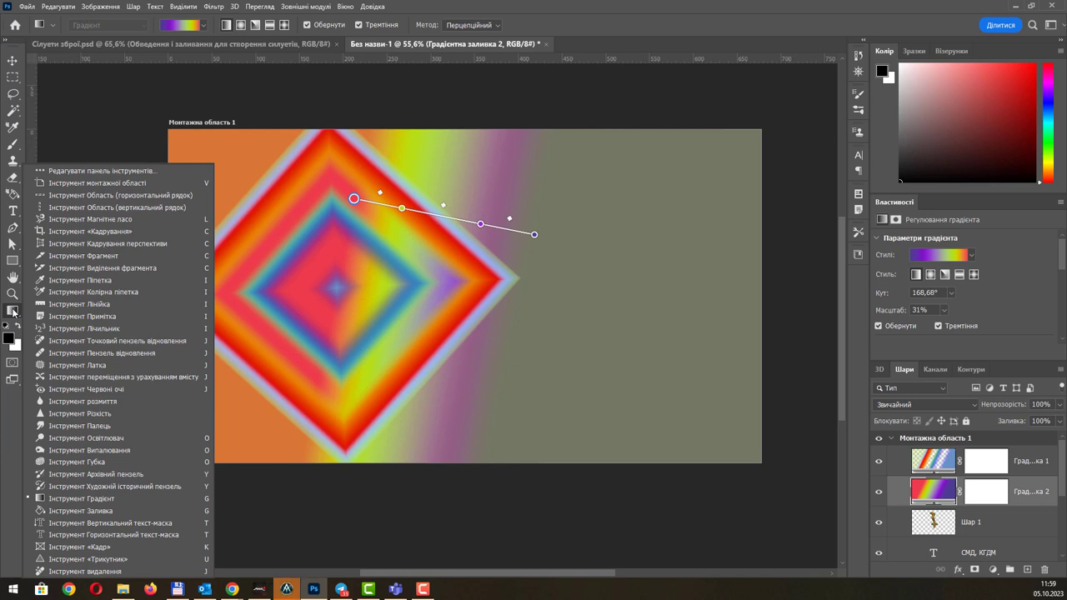
left_click(14, 312)
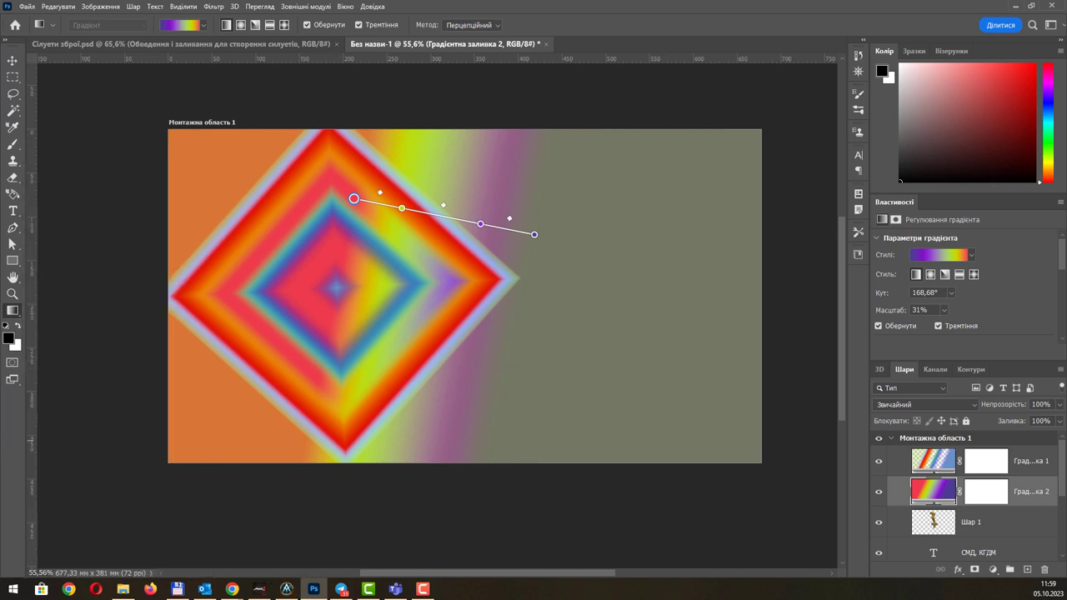
left_click(1024, 462, "shift")
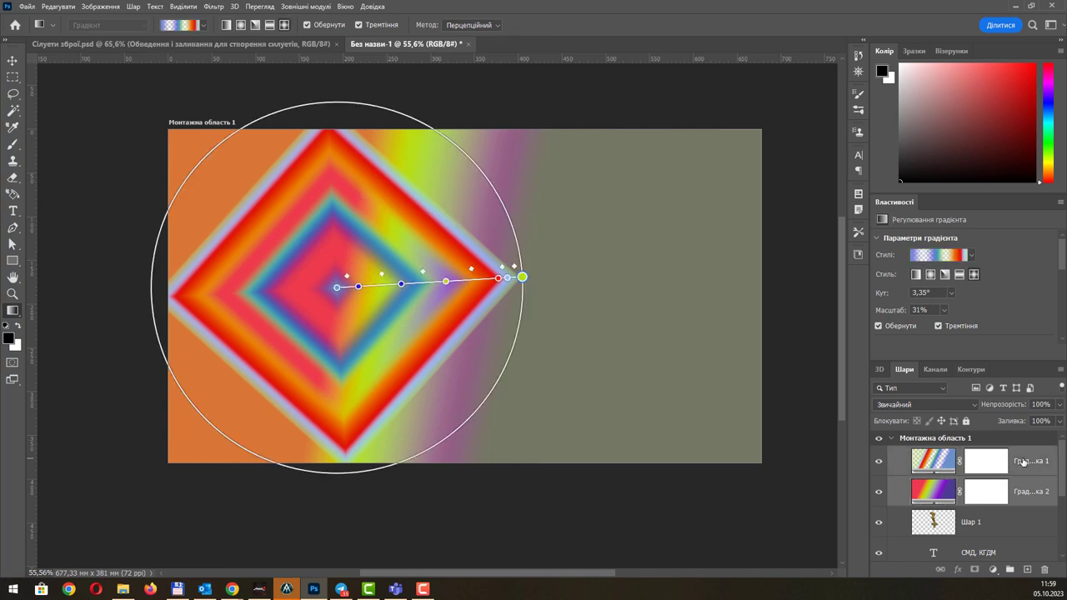
key("Delete")
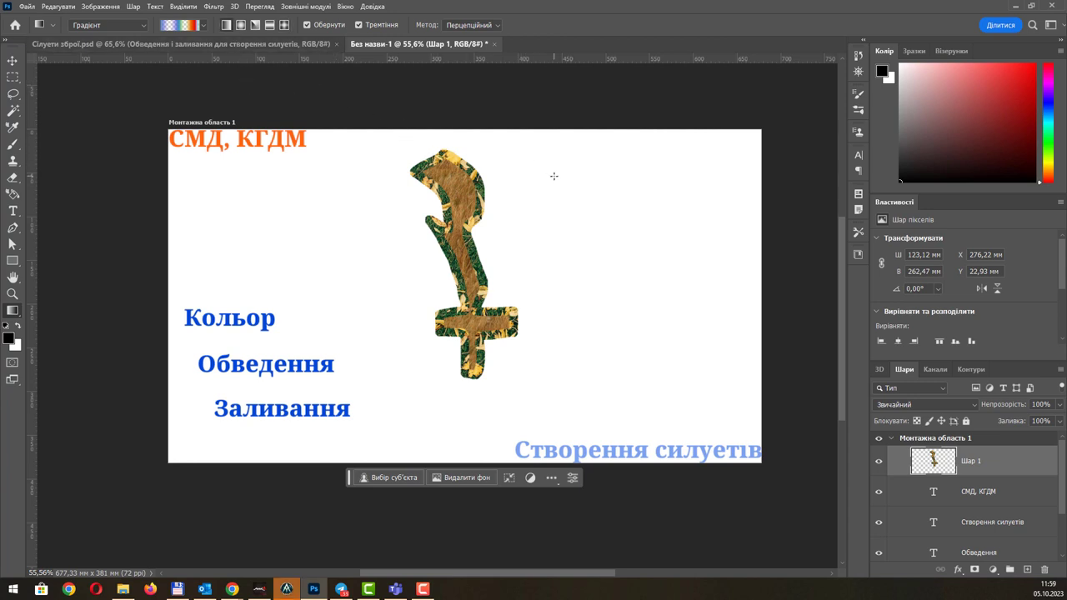
Zoom in, switch to the Move tool, and bring up the 3D panel via the Patterns and Colour tabs.
scroll(552, 176, "up", 1)
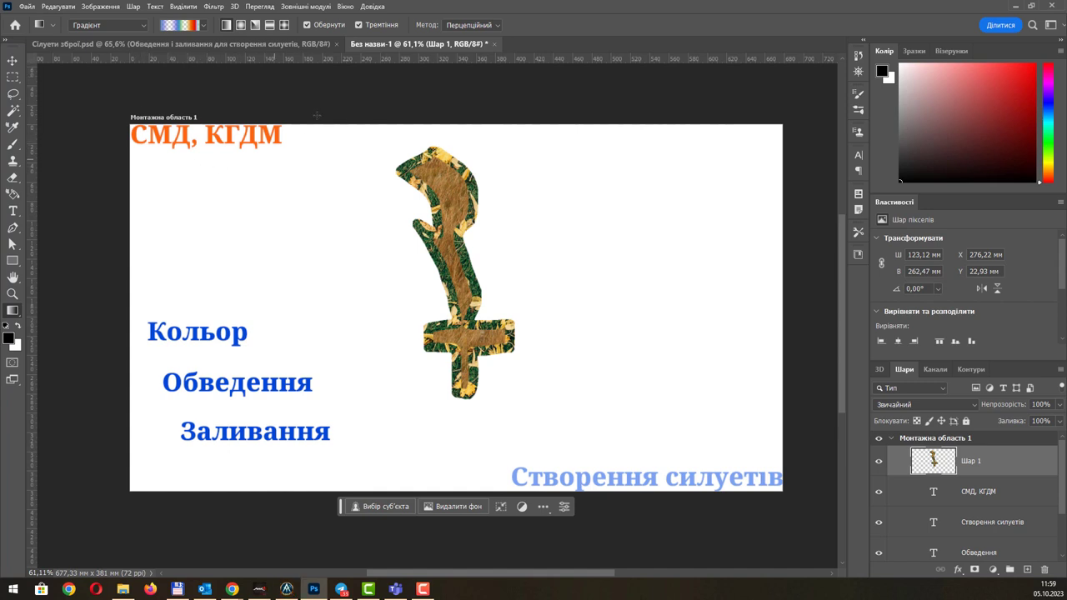
left_click(13, 61)
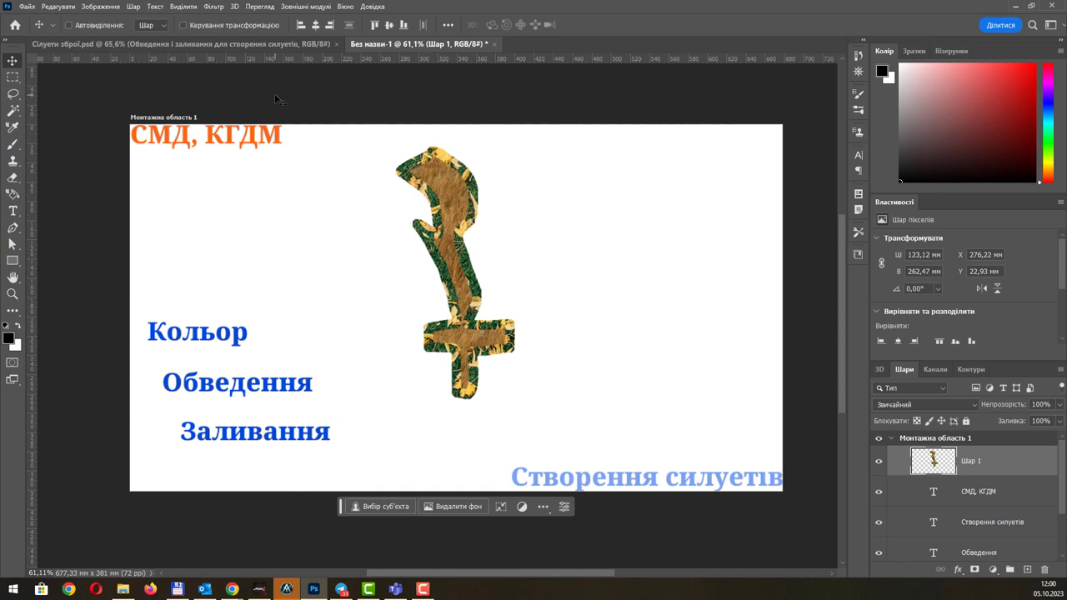
scroll(457, 139, "up", 1)
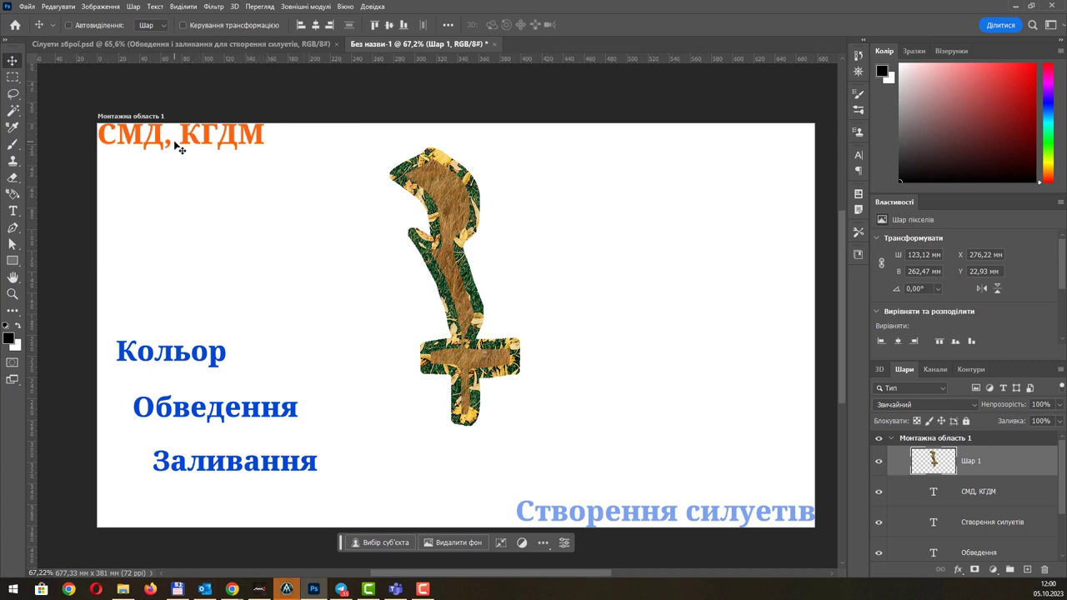
left_click(957, 51)
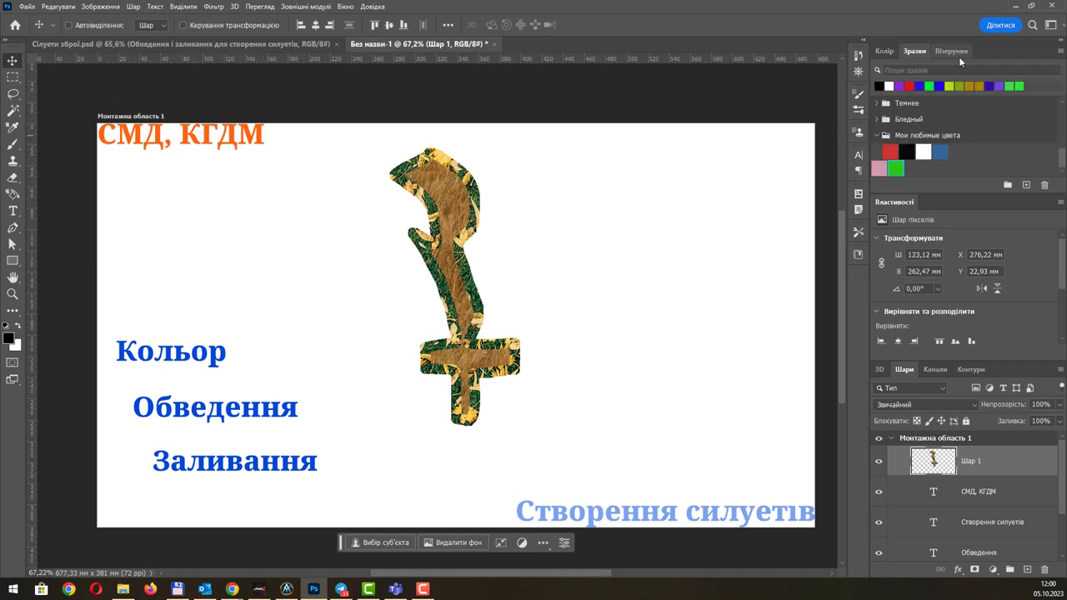
left_click(884, 51)
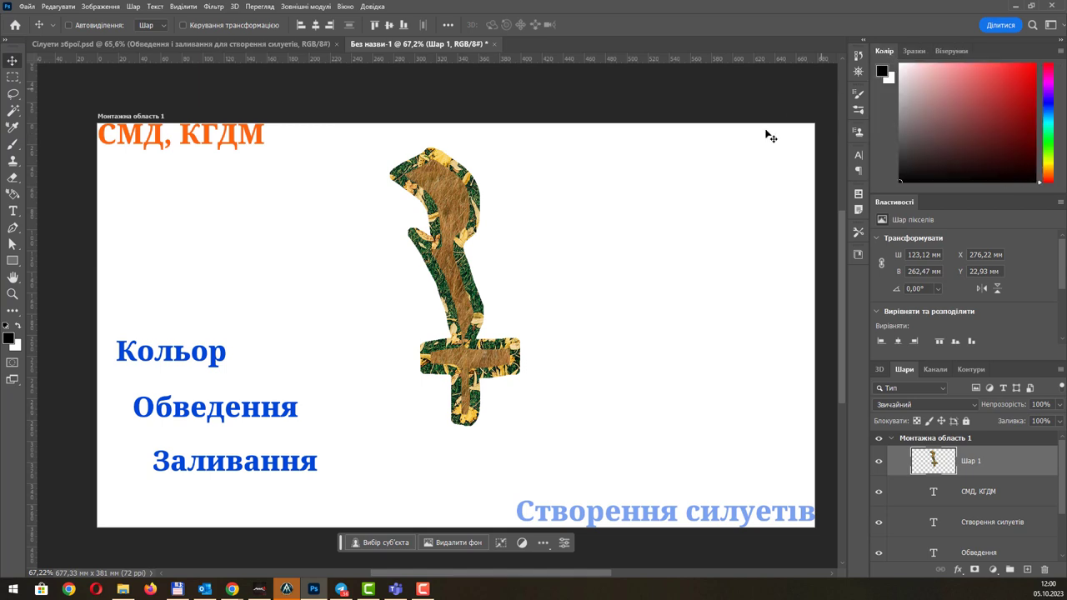
left_click(880, 369)
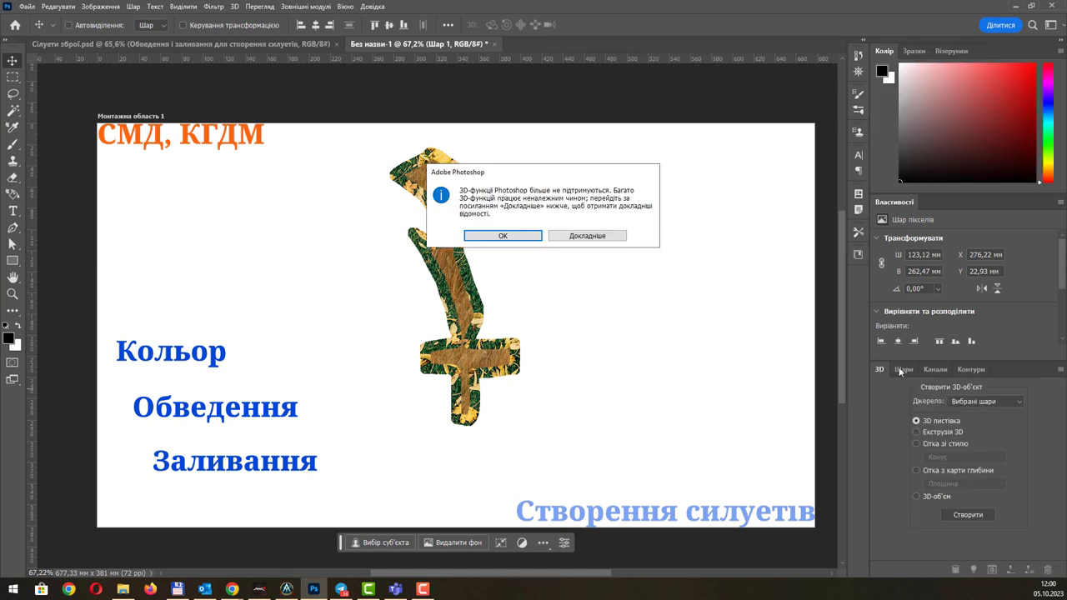
Dismiss the 3D-features warning and switch back to the Layers panel.
left_click(898, 374)
key("Return")
left_click(908, 370)
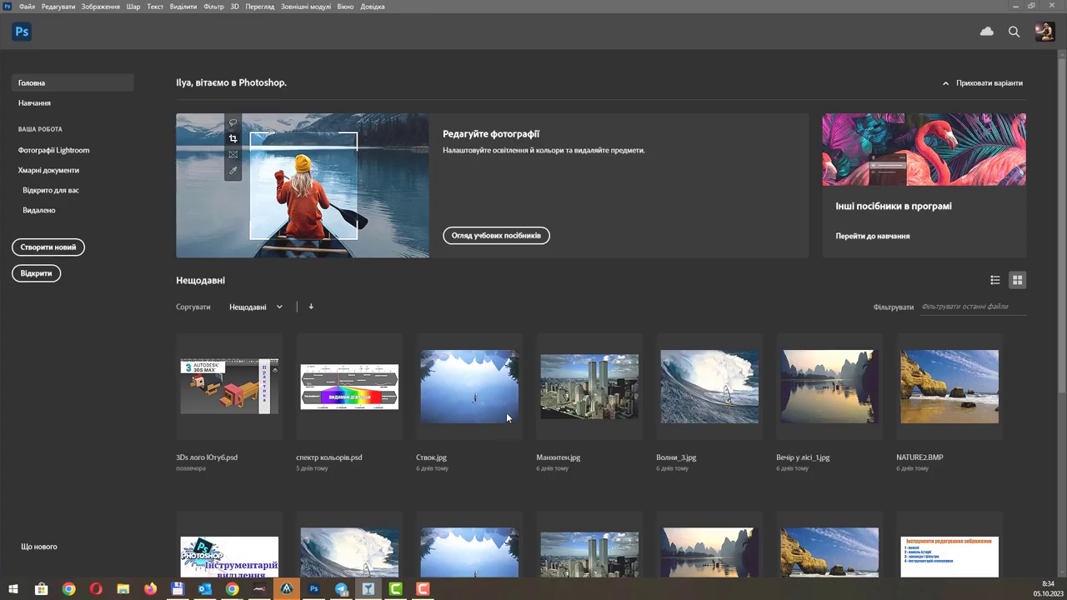
Create a new 1920 x 1080 document from the Великий веб-формат preset.
left_click(27, 7)
left_click(30, 19)
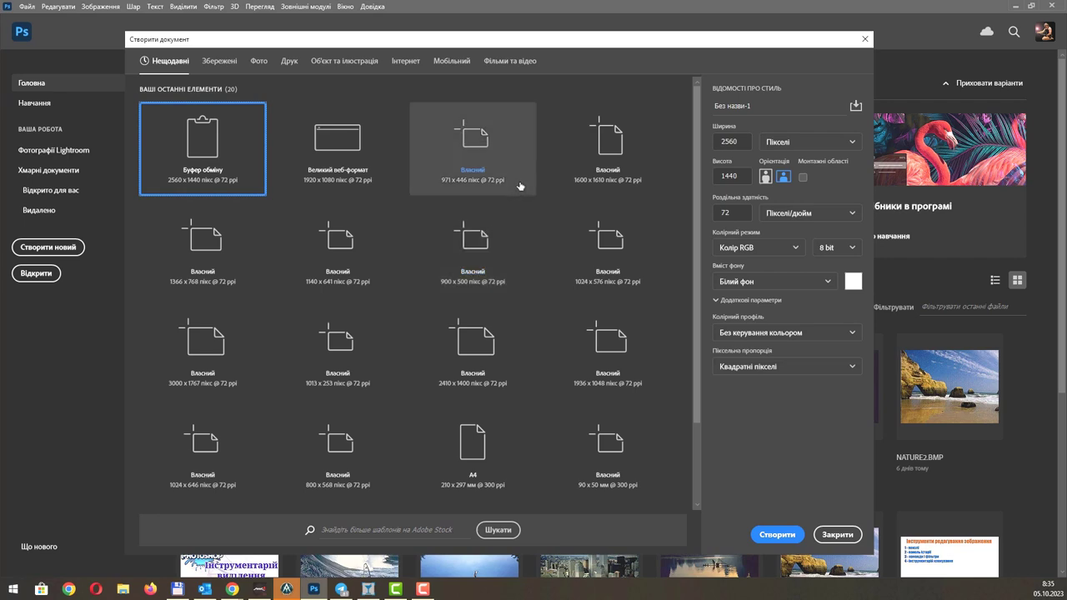
left_click(346, 173)
left_click(780, 534)
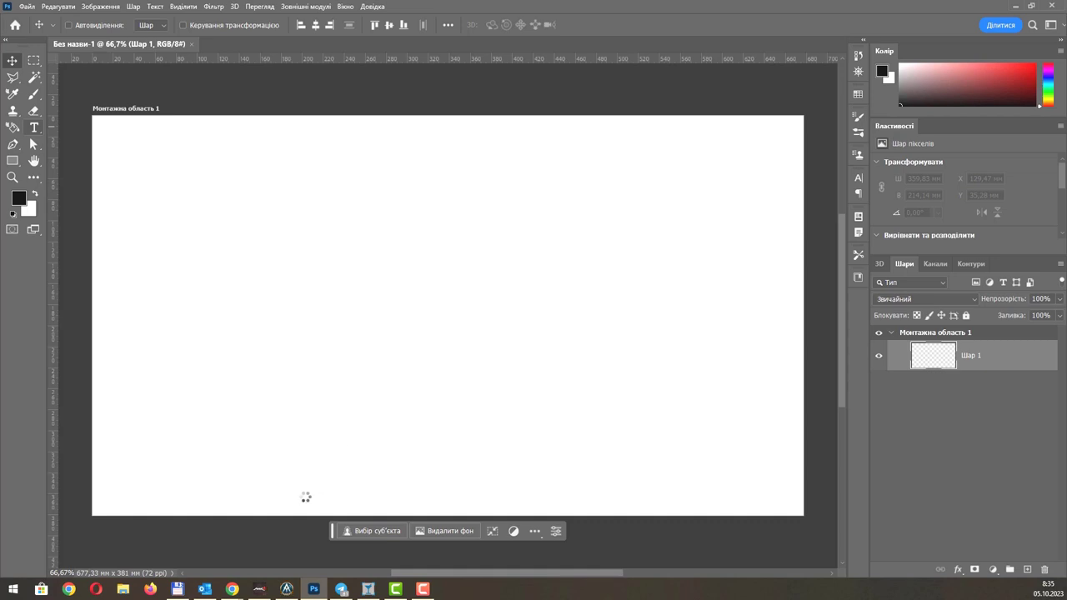
Type the title 'Обведення і заливання для створення сілуетів' near the artboard's bottom-left.
key("t")
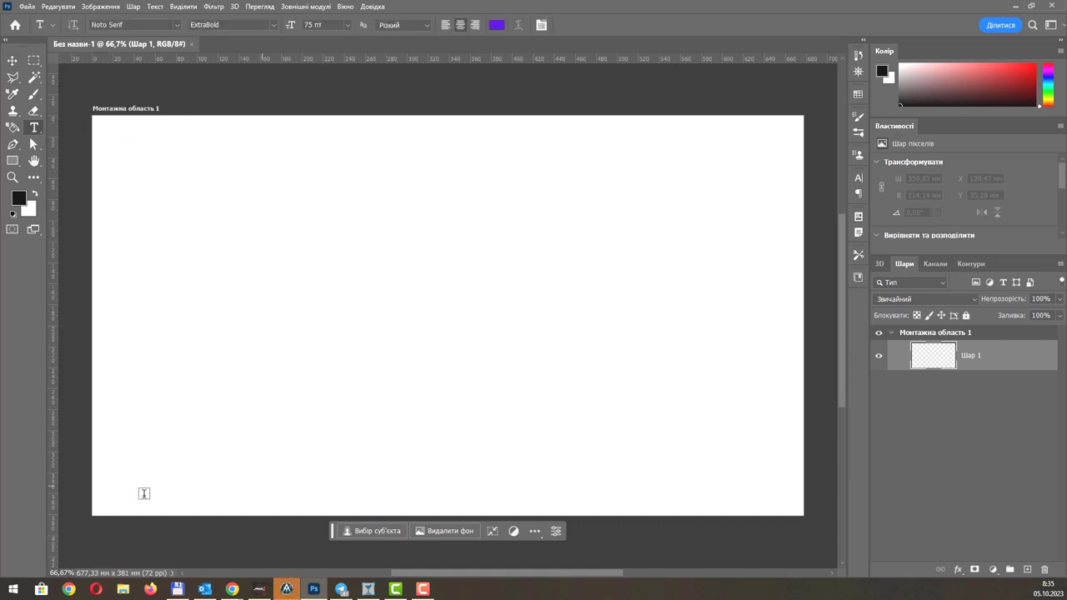
left_click(143, 494)
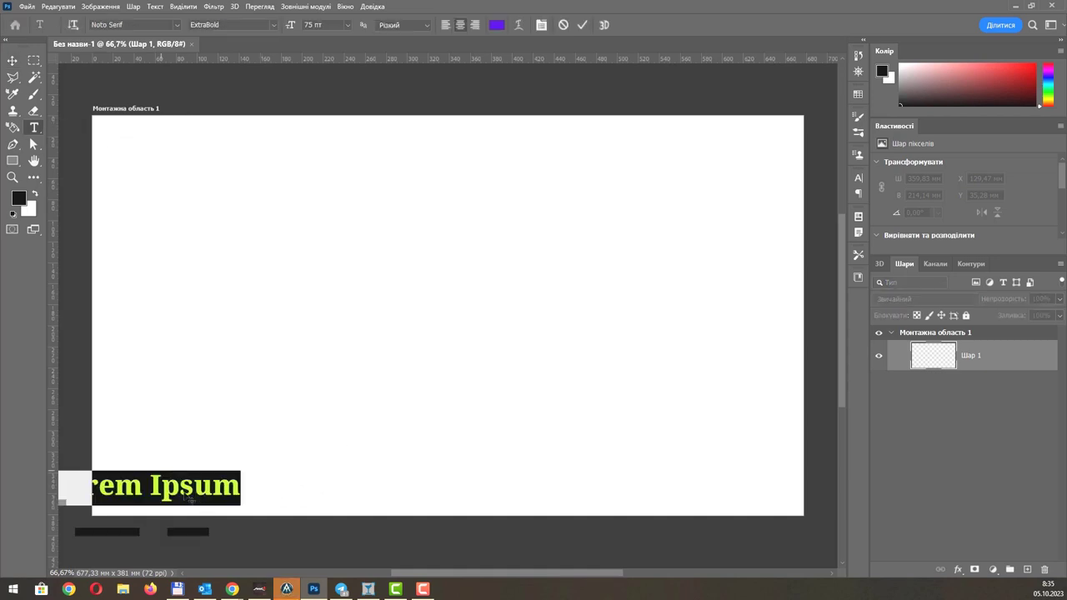
left_click(179, 487)
left_click_drag(180, 487, 336, 476)
key("ctrl+a")
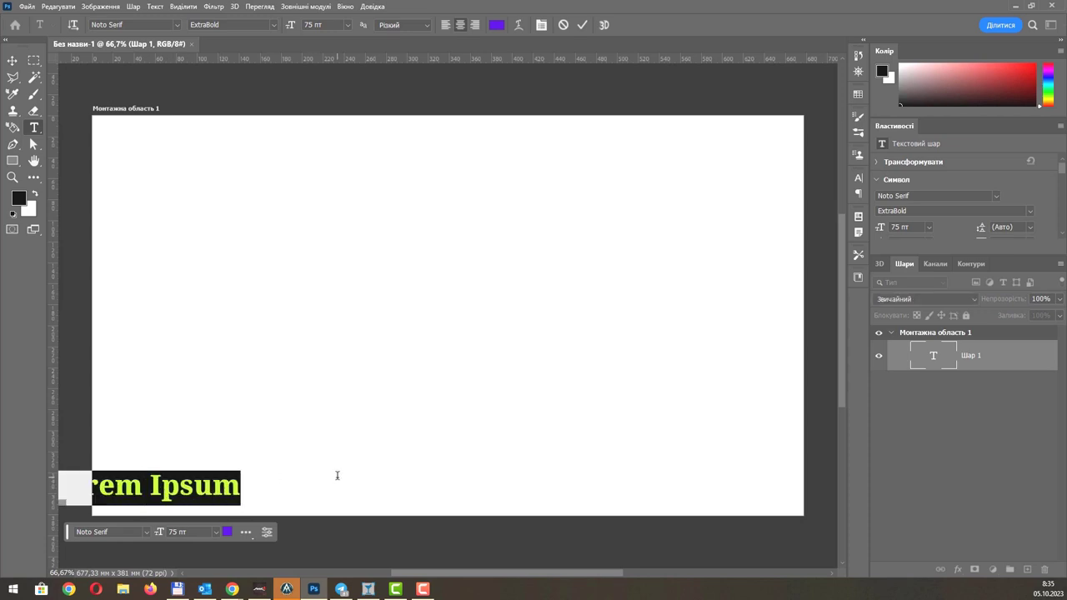
type("Обведення")
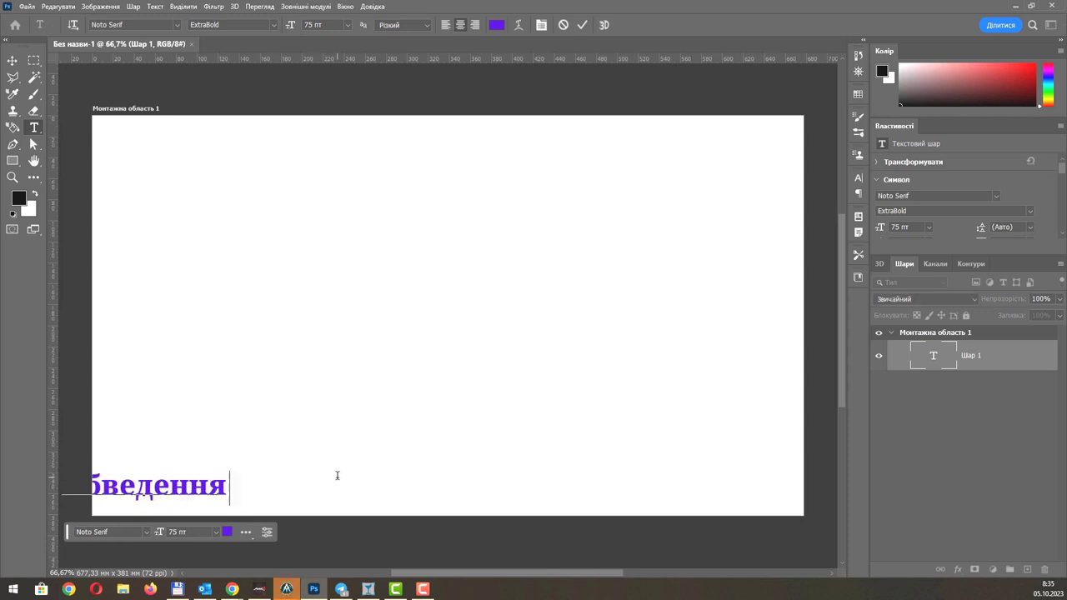
type(" і за")
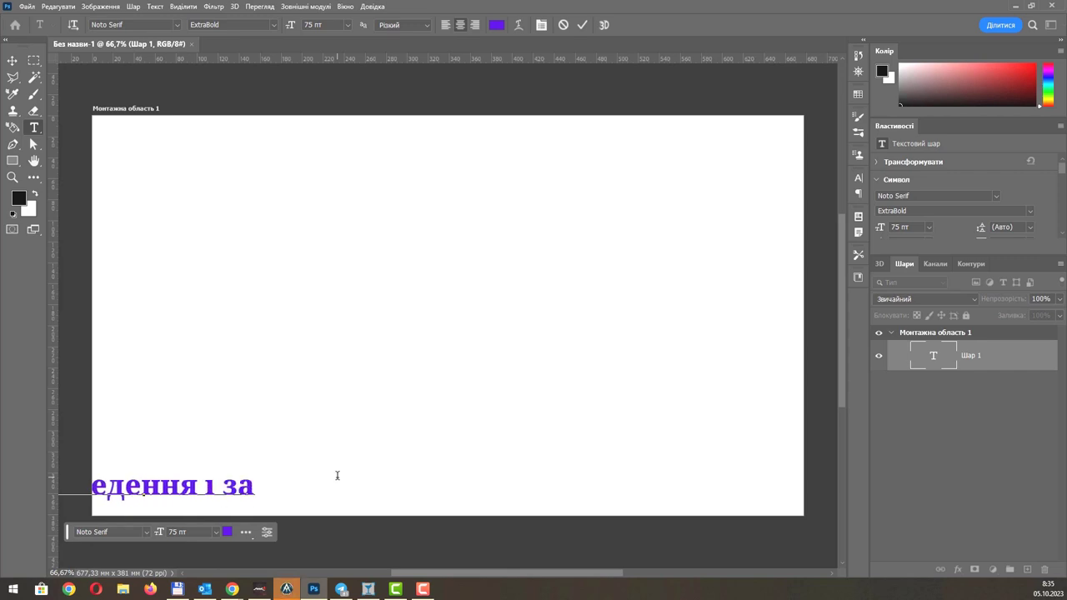
type("лит")
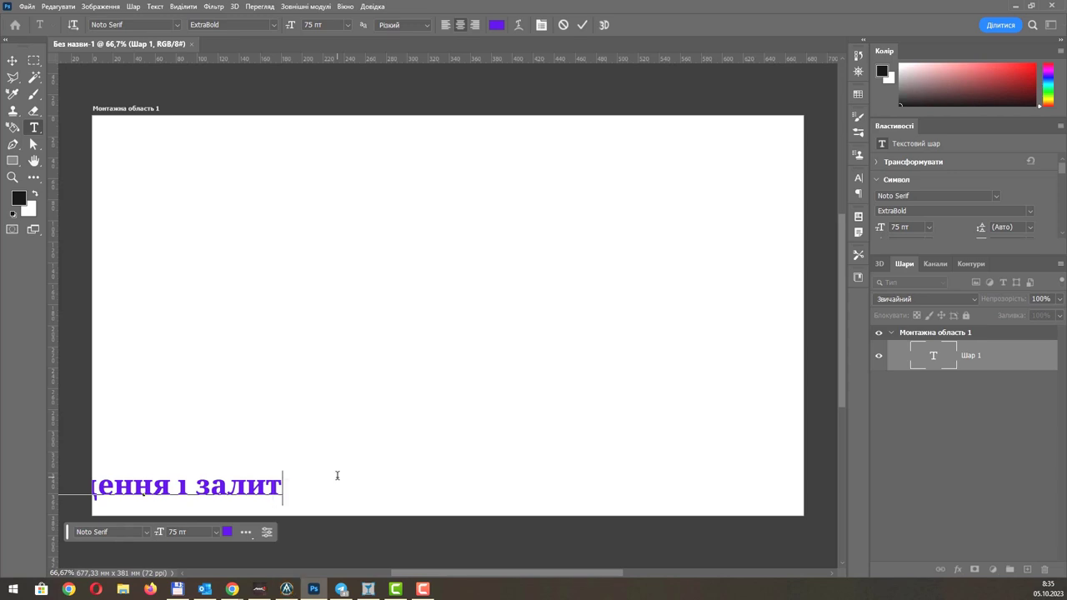
key("BackSpace")
type("в ання дл")
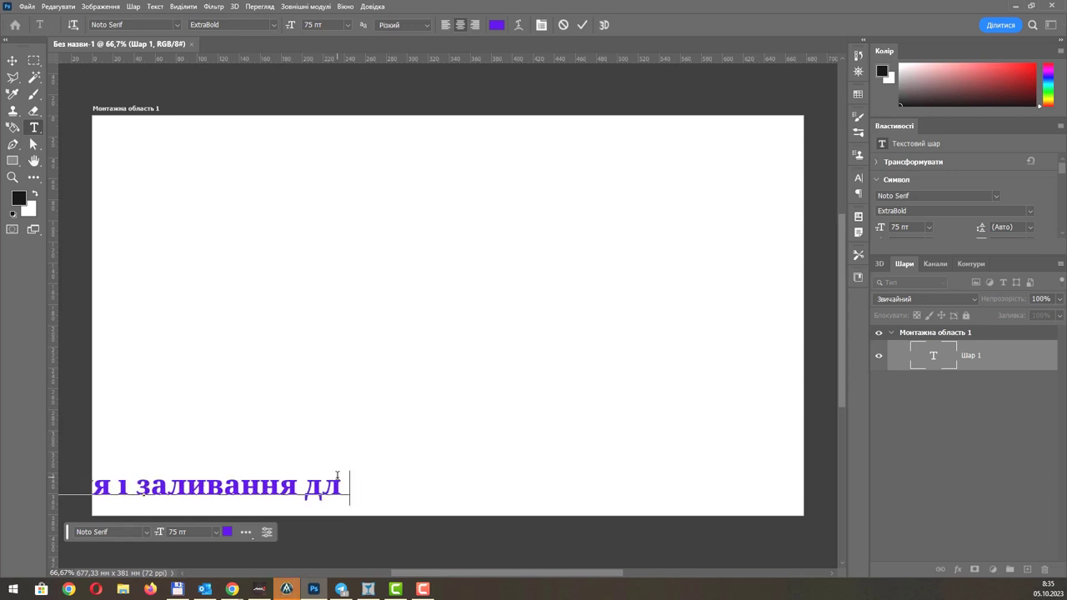
type("я ")
type("ство")
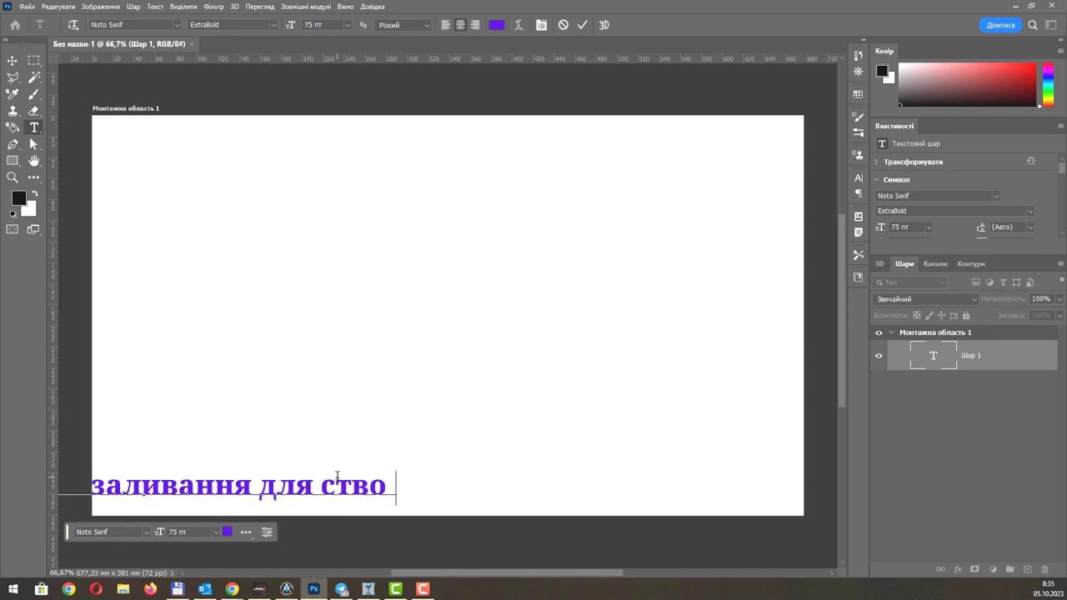
type("рення сі")
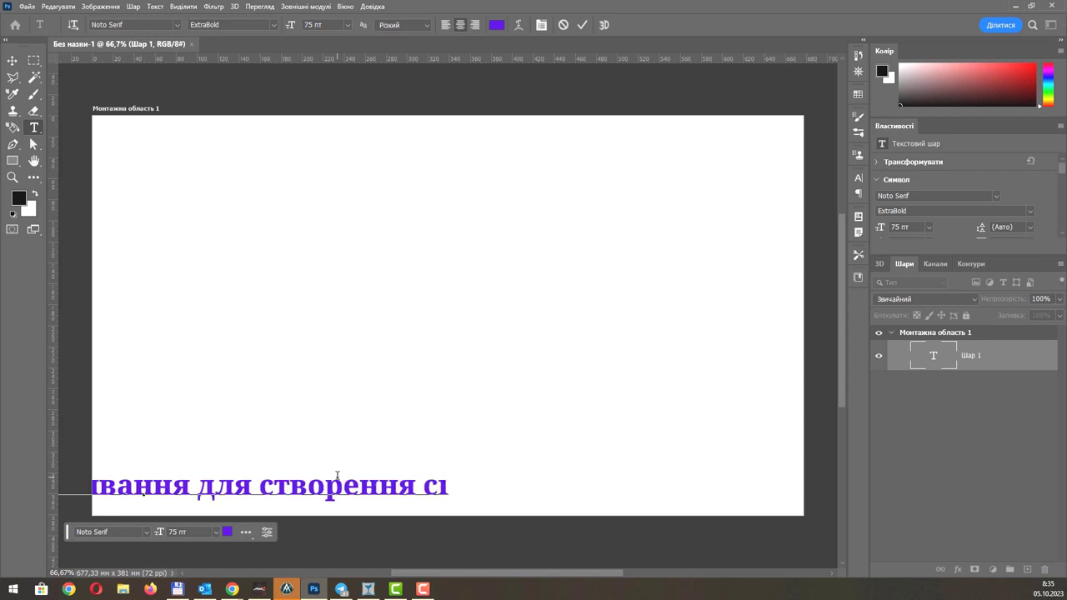
type("луетів")
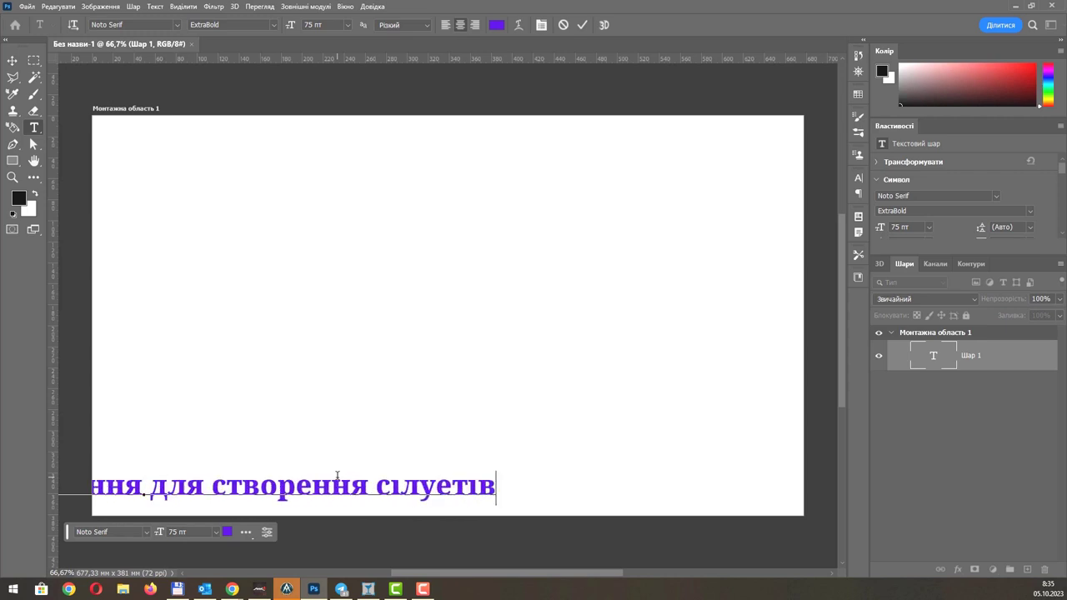
Commit the title, shift it right across the artboard, and add an empty layer.
left_click(12, 60)
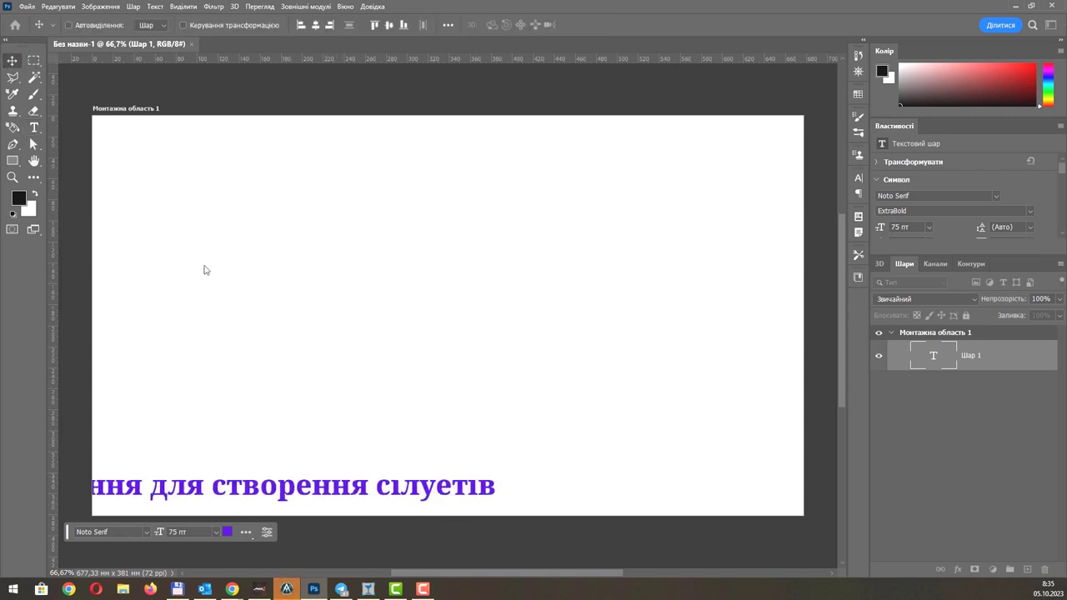
mouse_move(403, 480)
left_mouse_down()
mouse_move(510, 477)
mouse_move(648, 497)
left_mouse_up()
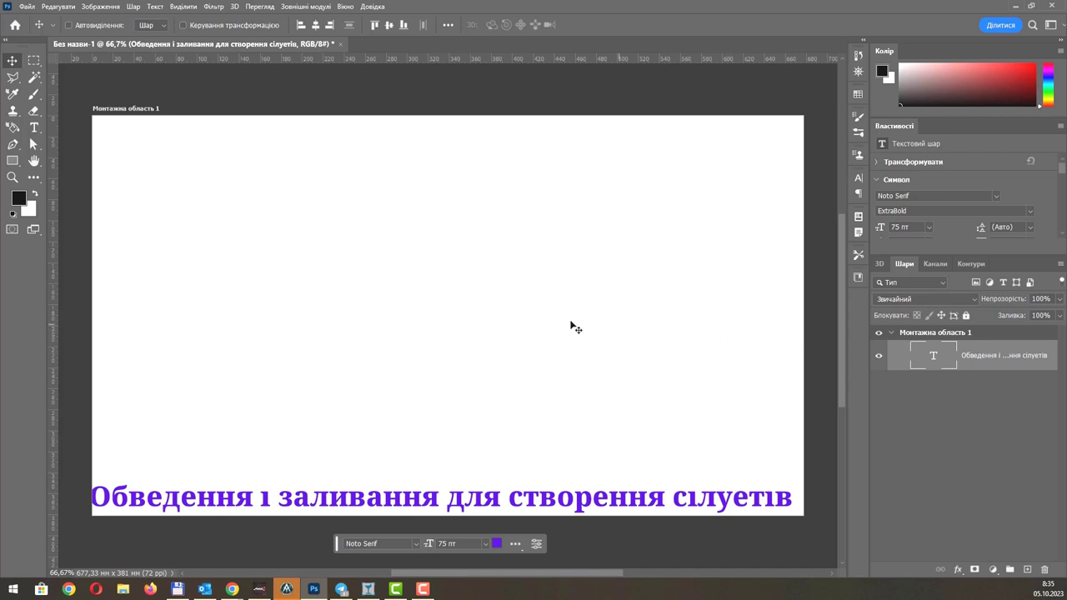
left_click(1028, 569)
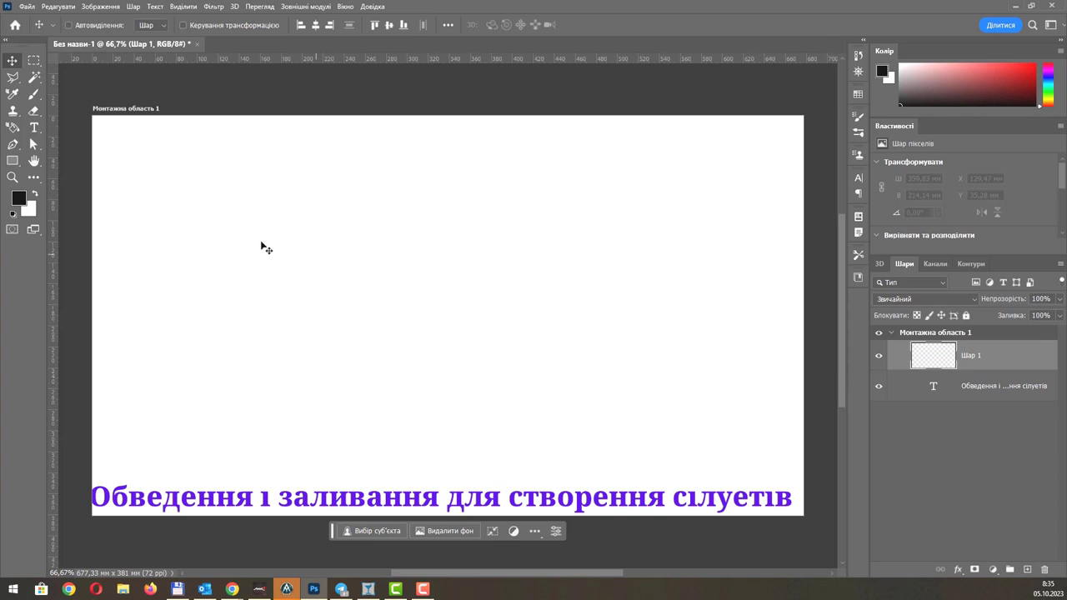
Nudge the purple title slightly right and make Шар 1 the working layer.
double_click(430, 500)
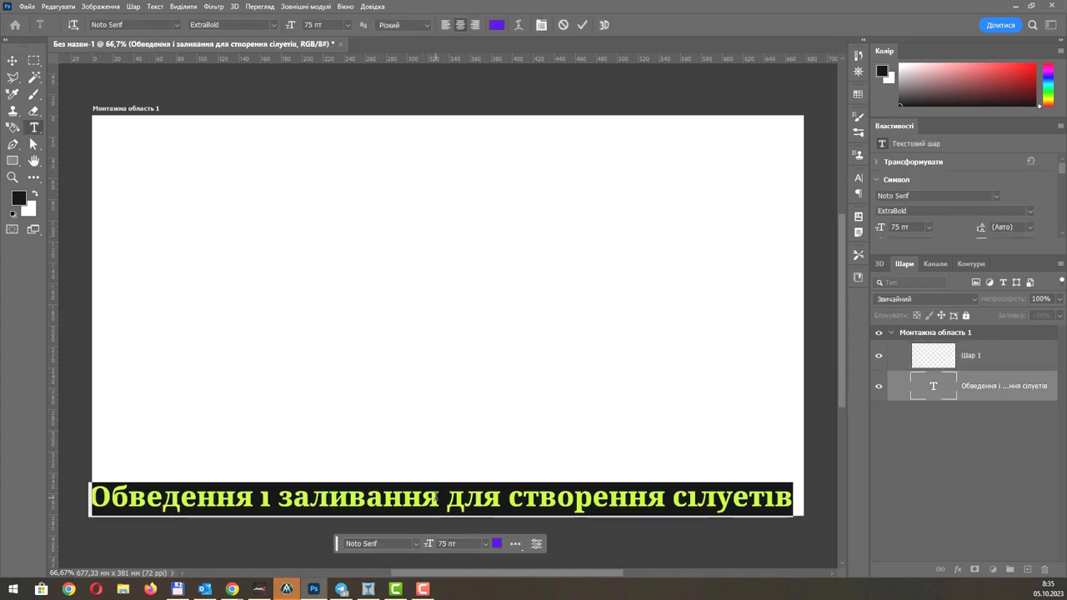
left_click(12, 61)
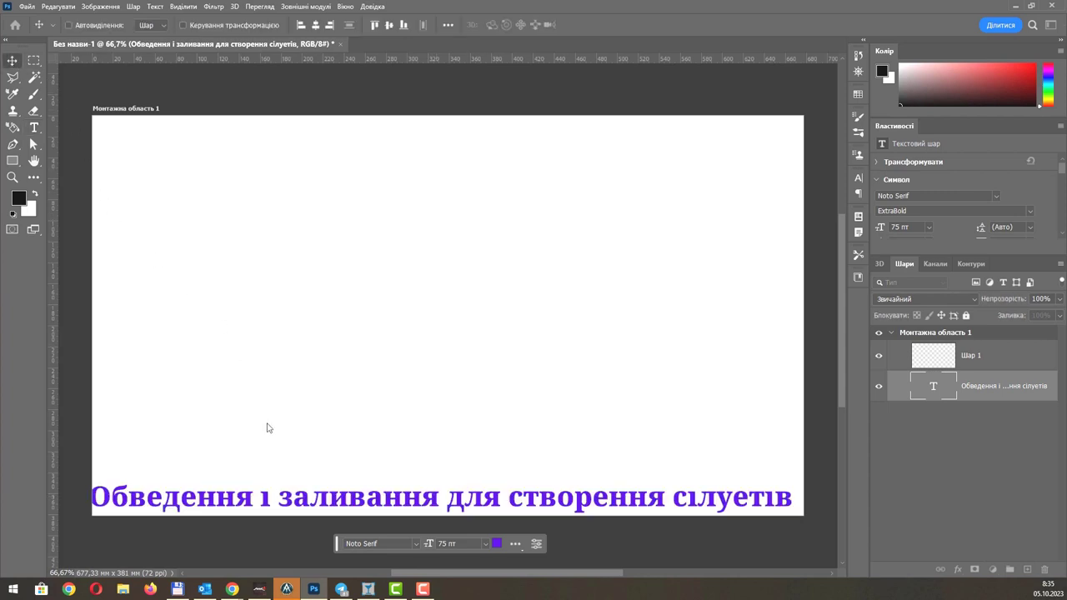
left_click_drag(323, 499, 327, 499)
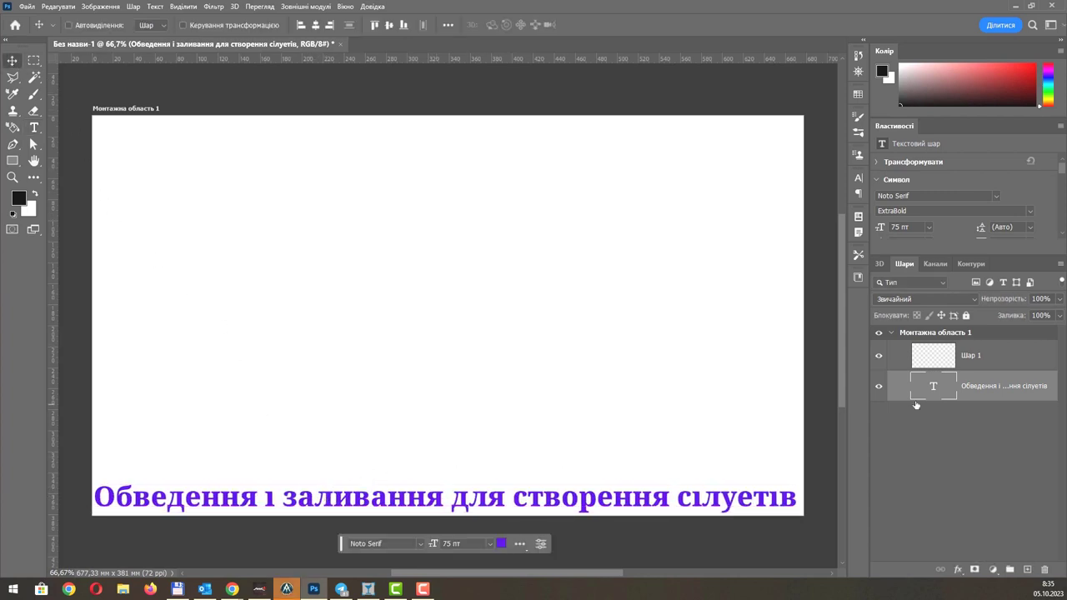
left_click(929, 357)
Choose the Polygonal Lasso tool with a feather of 0 px.
left_click(33, 61)
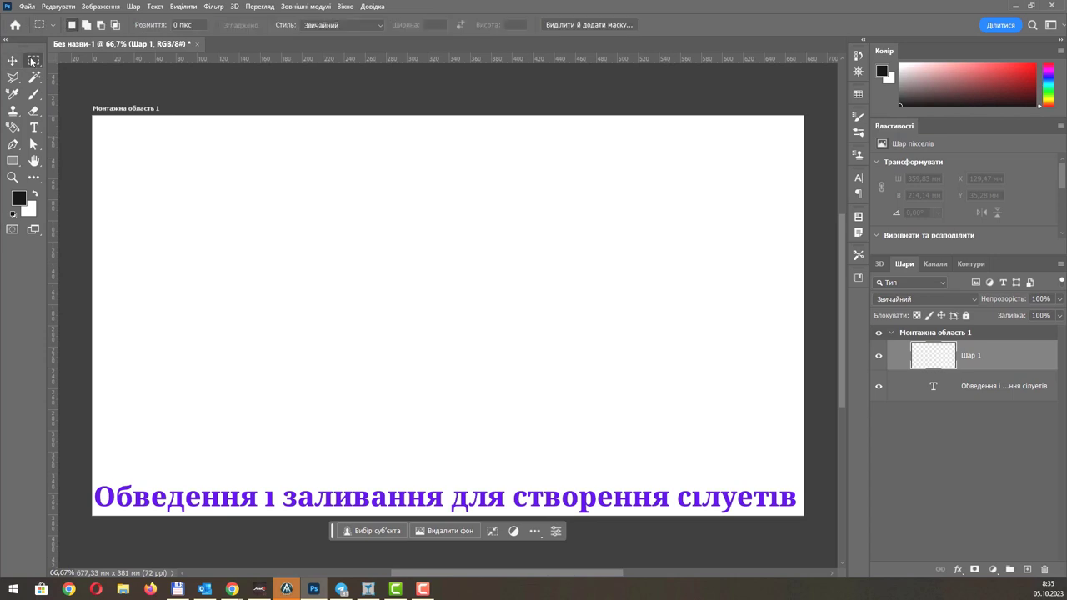
left_click(15, 80)
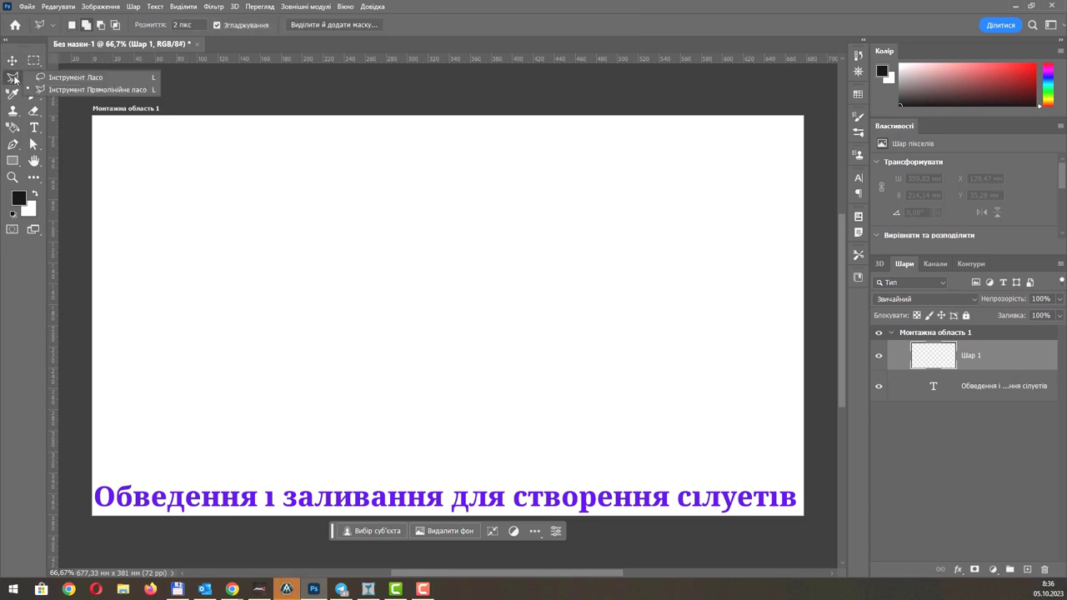
left_click(98, 90)
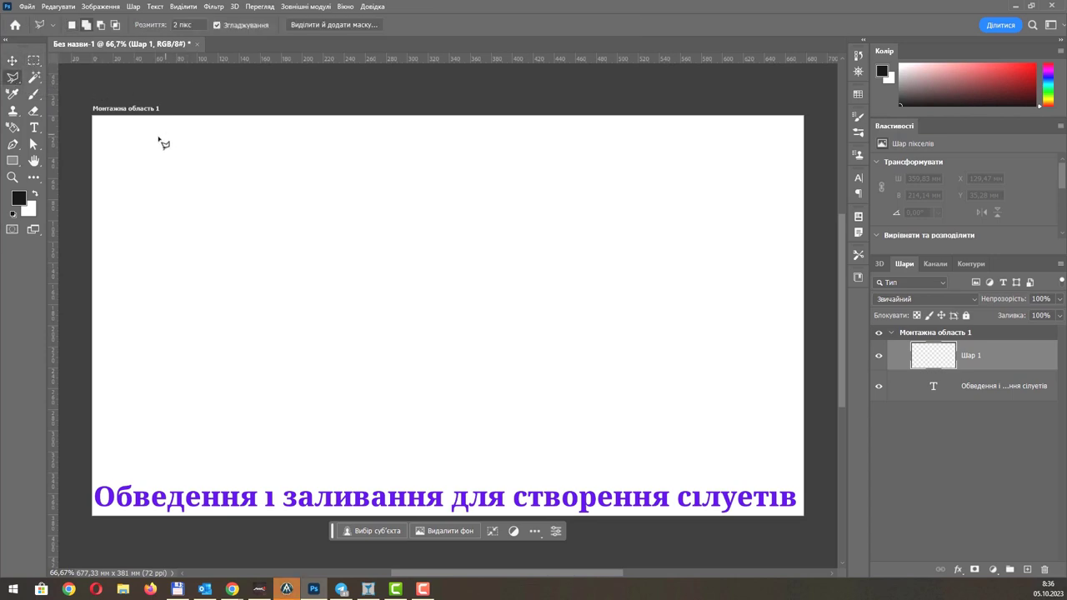
scroll(160, 142, "up", 1)
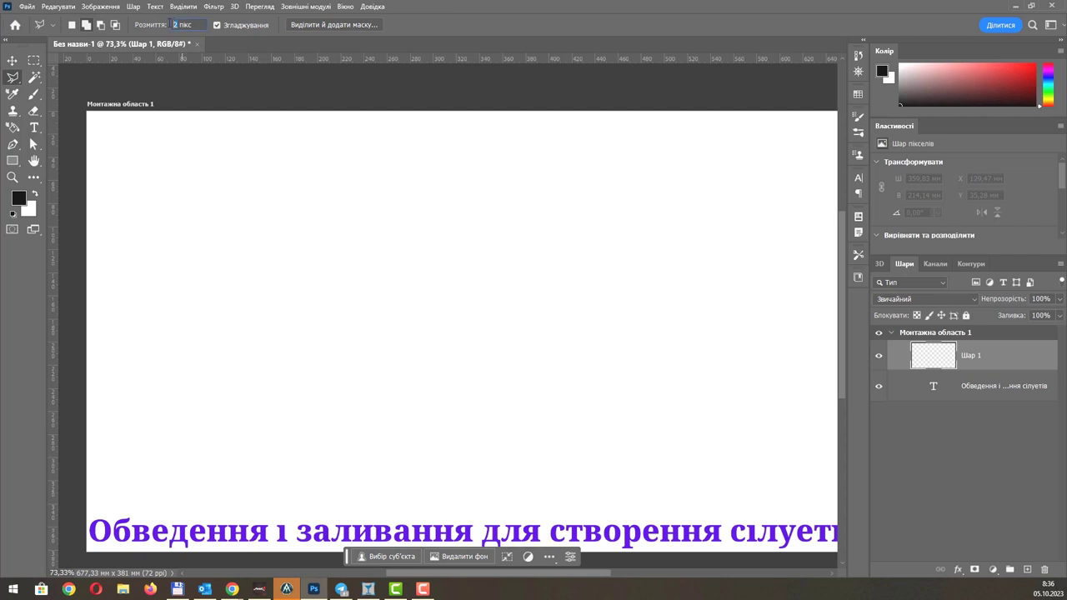
type("0")
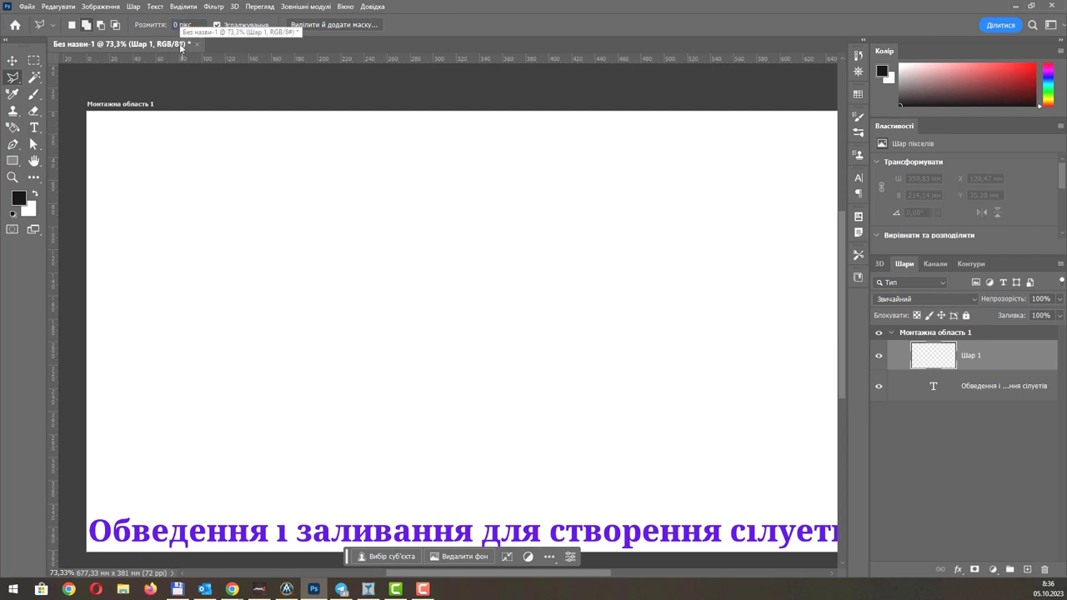
scroll(381, 198, "down", 1)
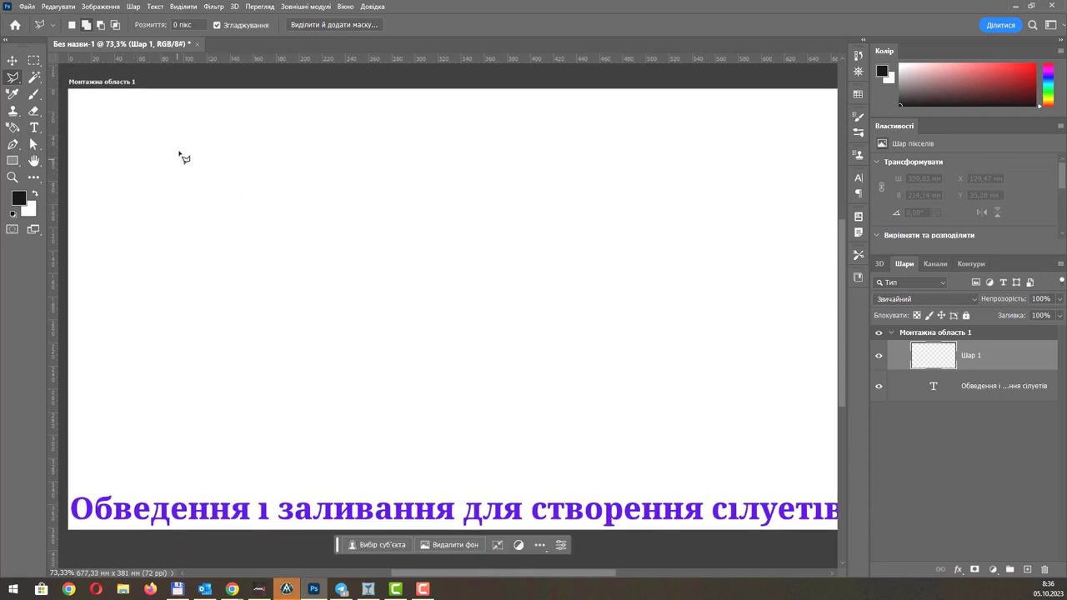
Trace the top and rightward bend of a narrow leg outline near the top-left.
left_click(129, 146)
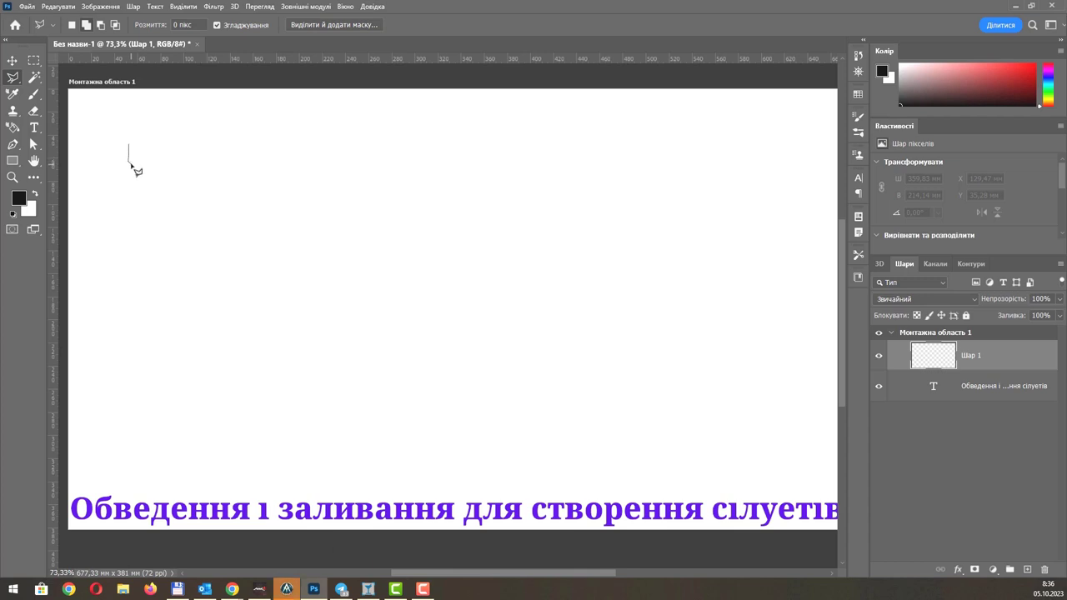
left_click(128, 163)
left_click(129, 169)
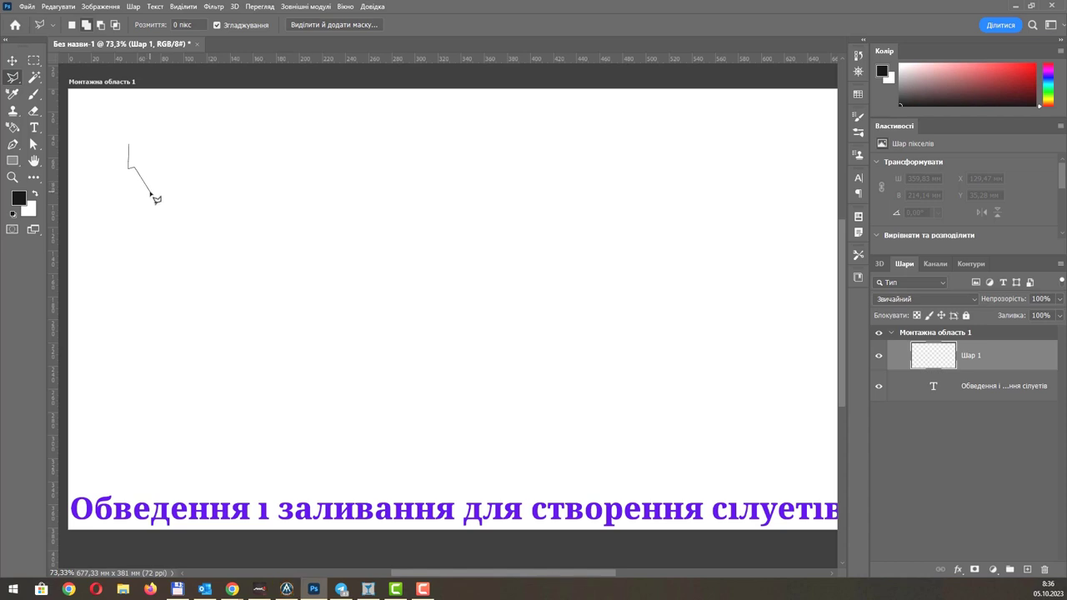
left_click(150, 186)
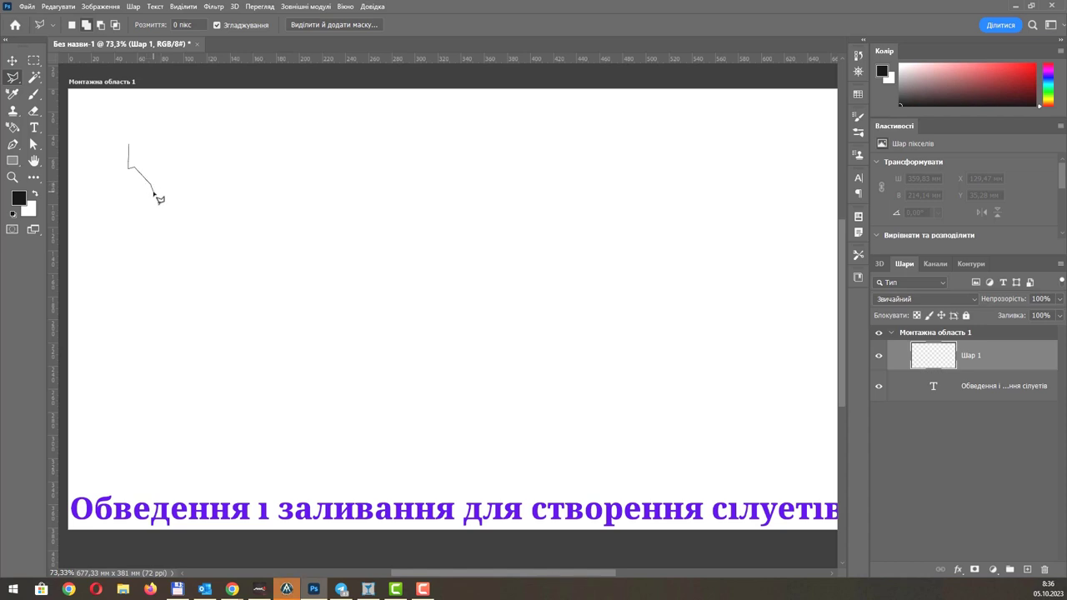
left_click(154, 191)
Trace the lower corners and close the angular leg-shaped selection.
left_click(142, 225)
left_click(130, 233)
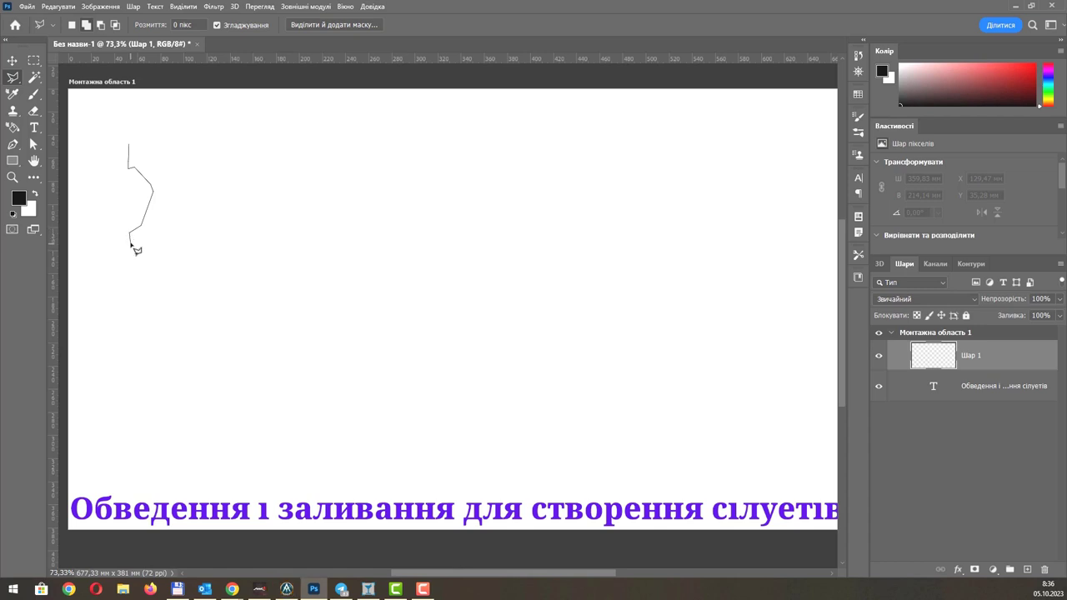
left_click(132, 240)
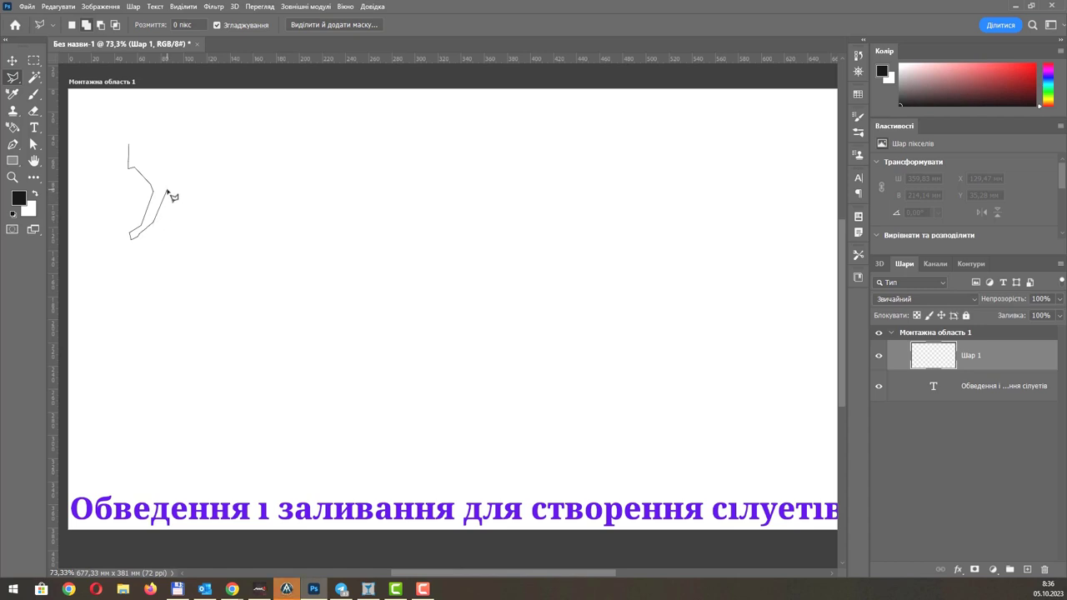
left_click(167, 190)
double_click(139, 146)
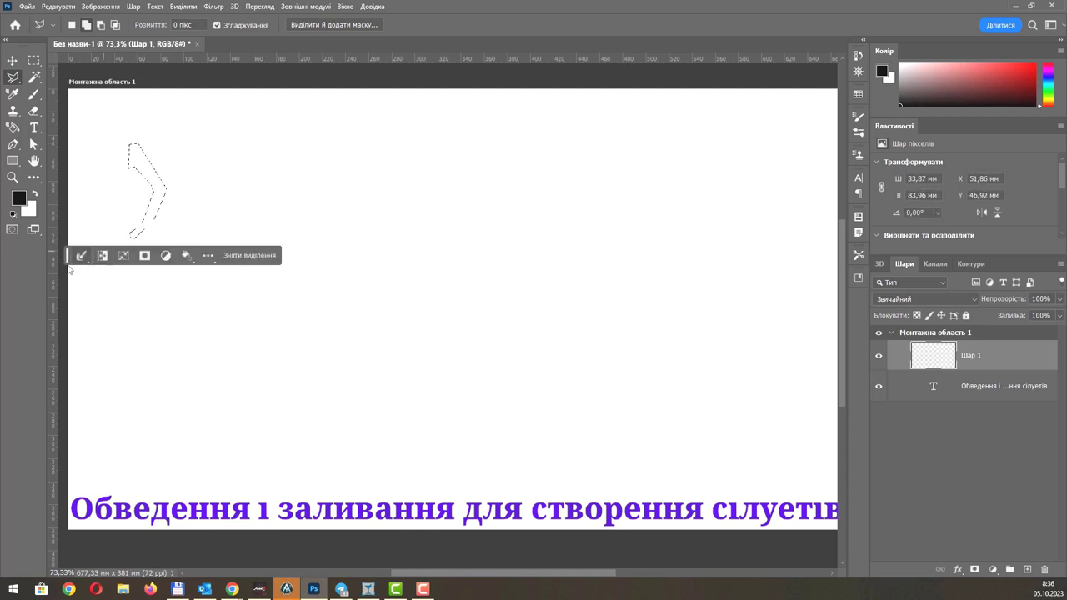
left_click_drag(69, 250, 84, 84)
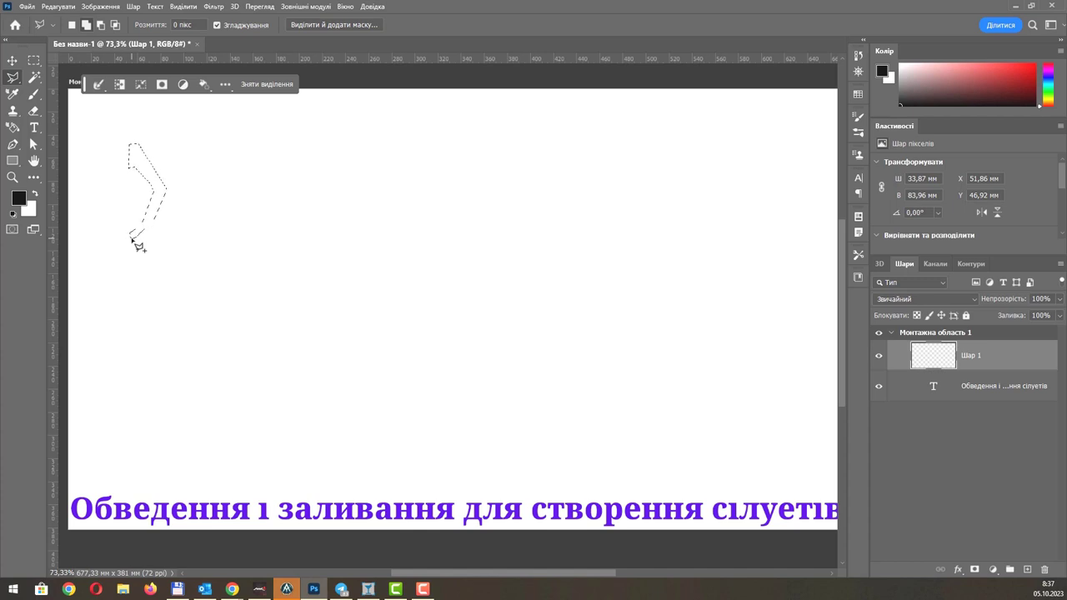
left_click(132, 242)
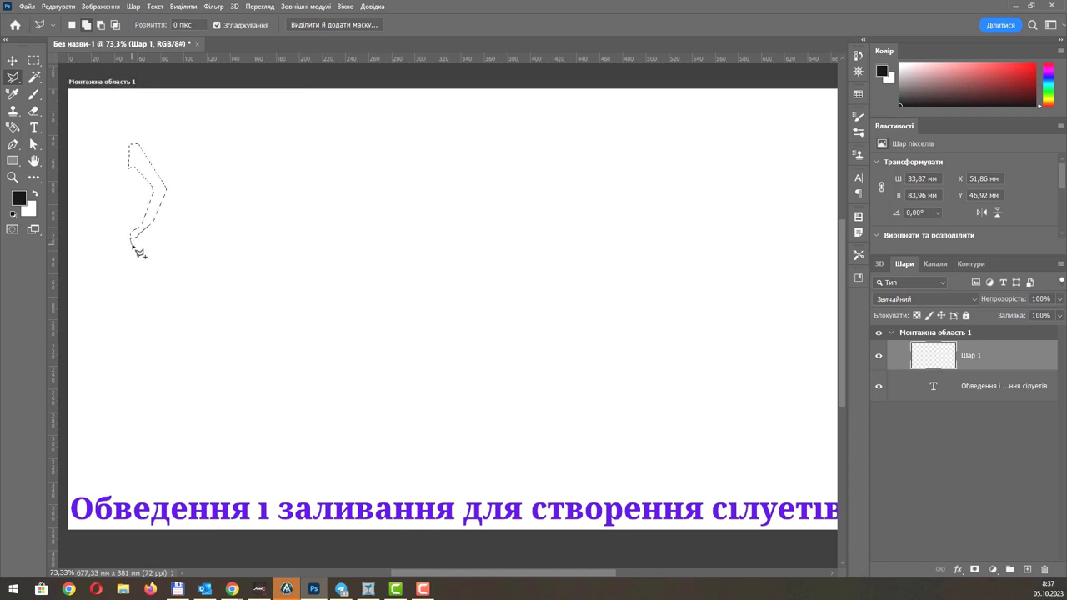
Add a small foot piece to the bottom of the leg selection.
double_click(133, 248)
scroll(137, 250, "up", 3)
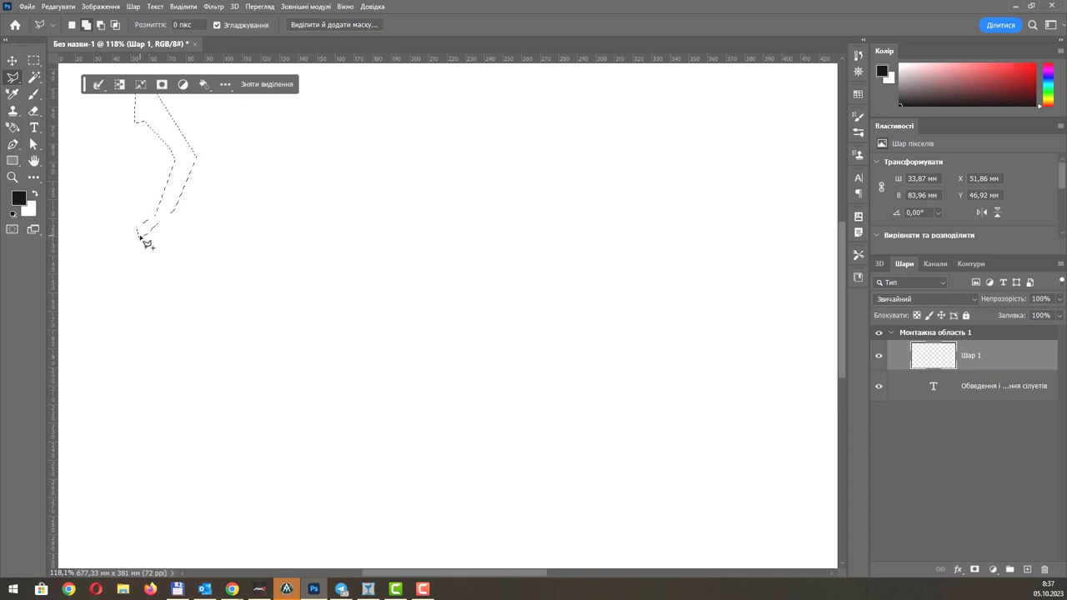
left_click(141, 242)
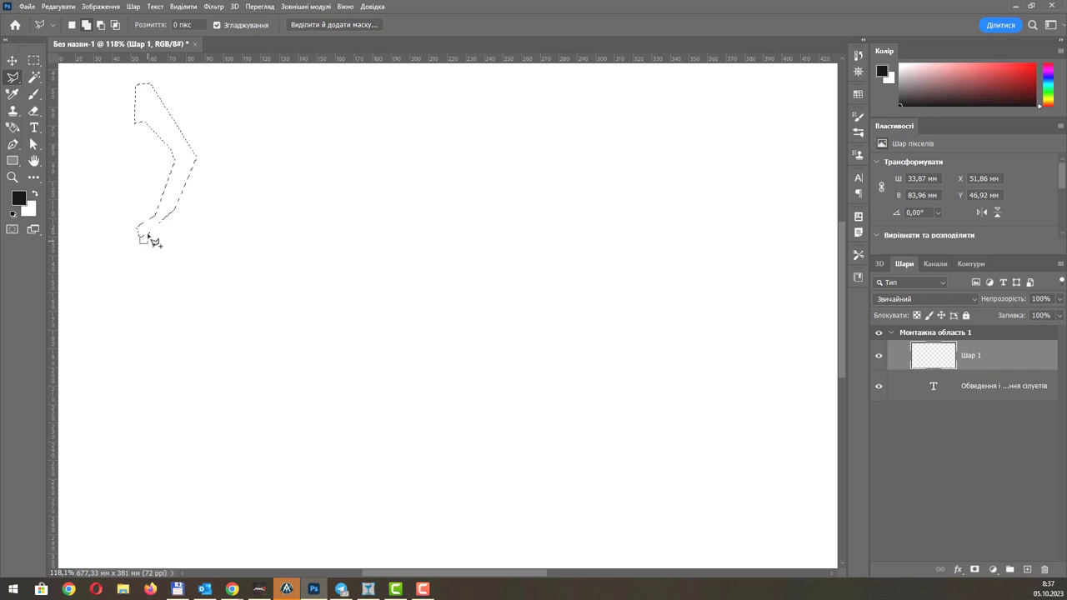
double_click(148, 235)
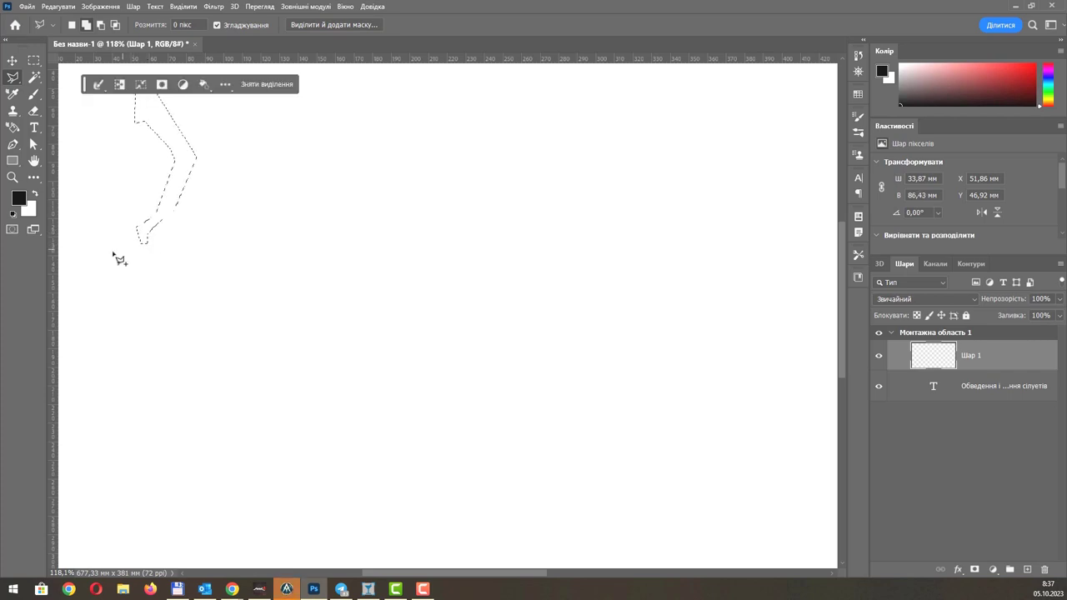
Add a thin slanted bar crossing beneath the leg to the selection.
left_click(112, 251)
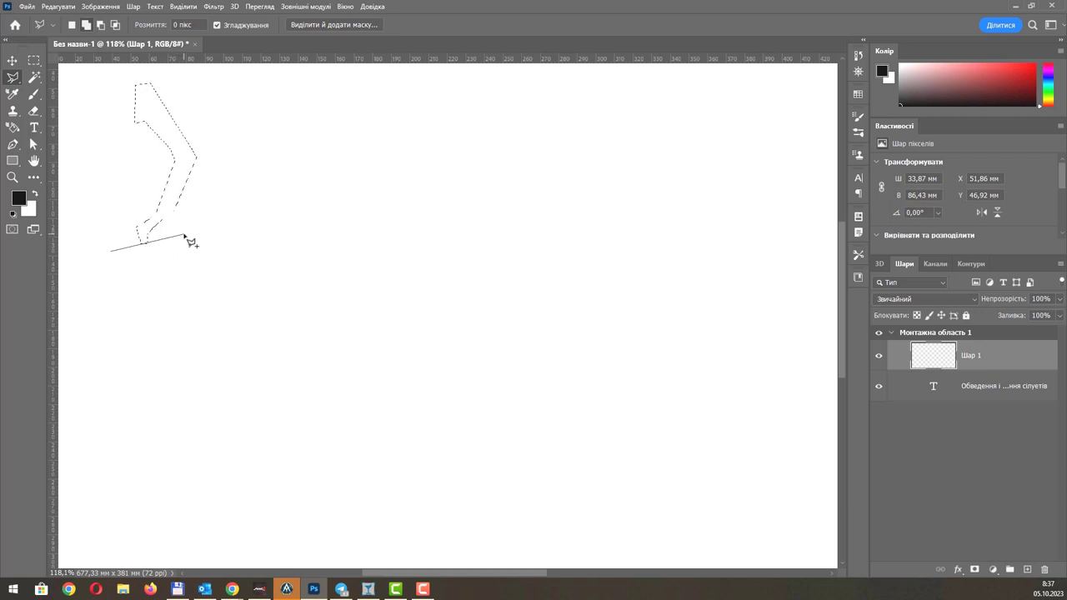
left_click(185, 236)
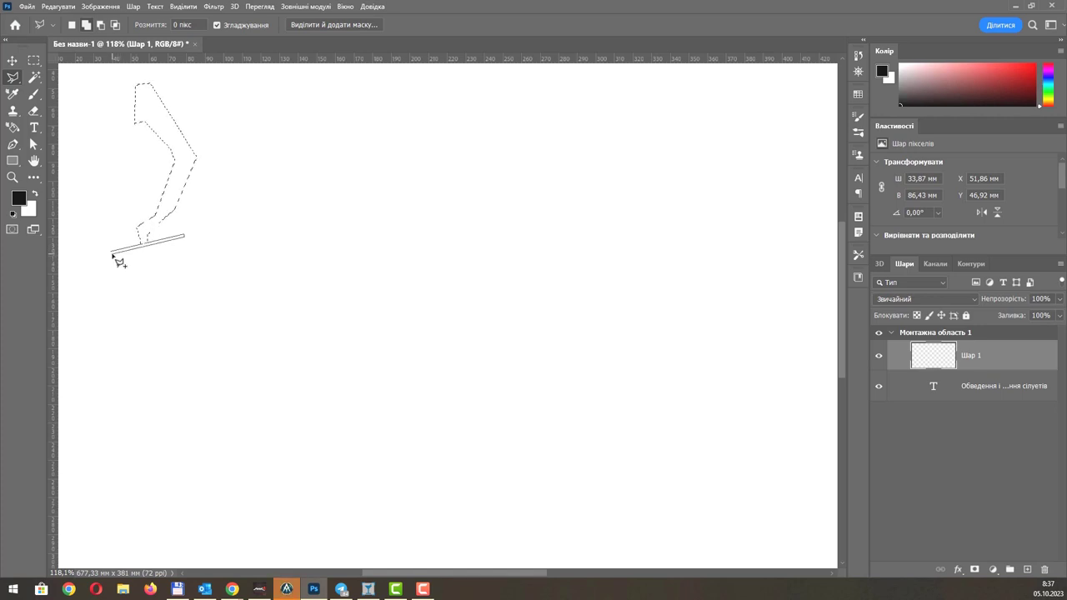
left_click(112, 254)
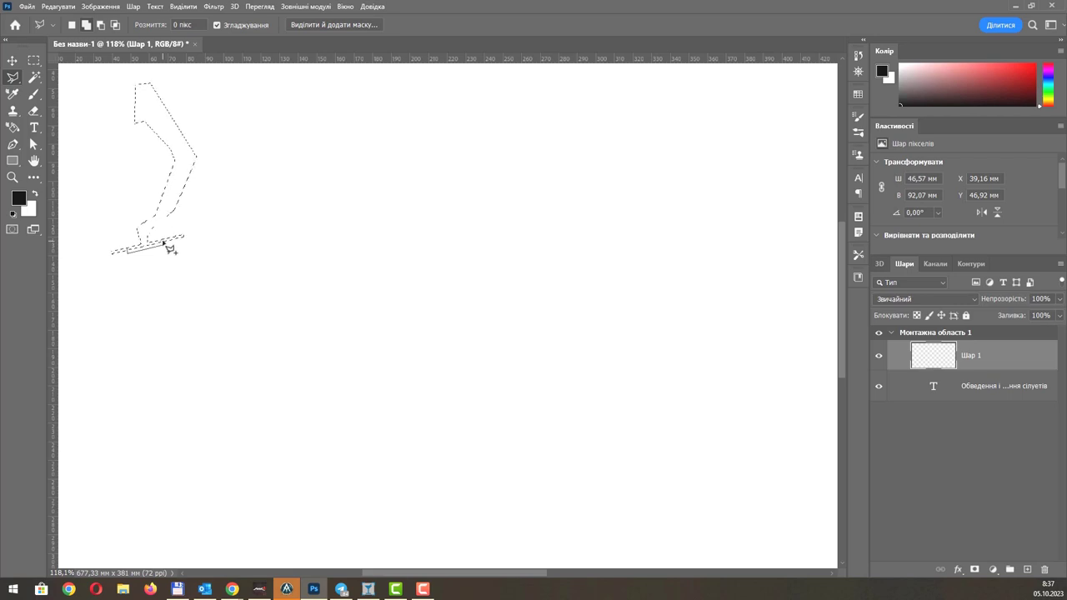
left_click(164, 243)
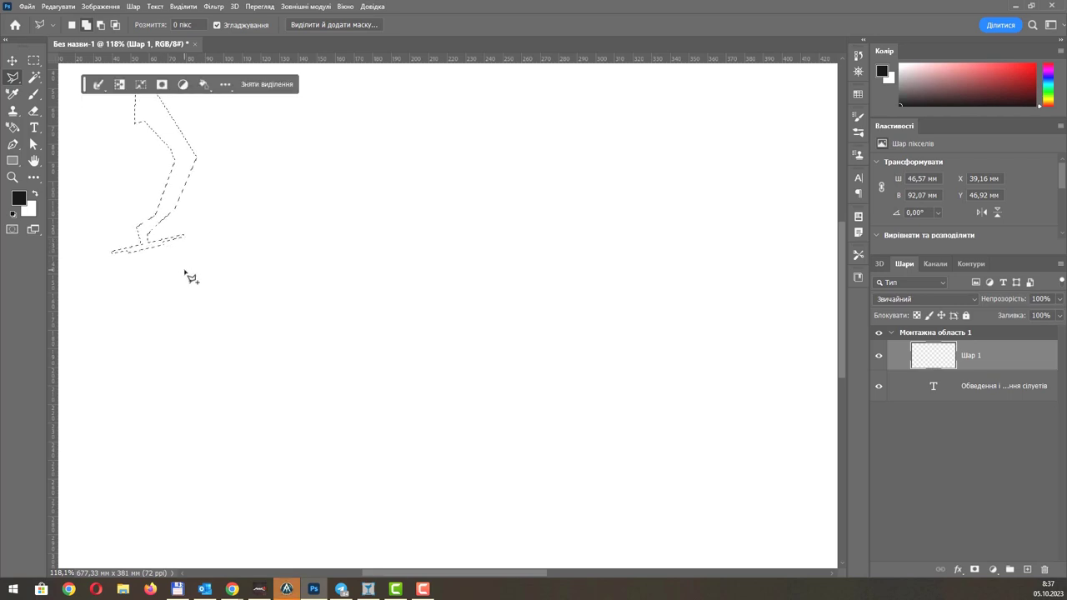
left_click(144, 249)
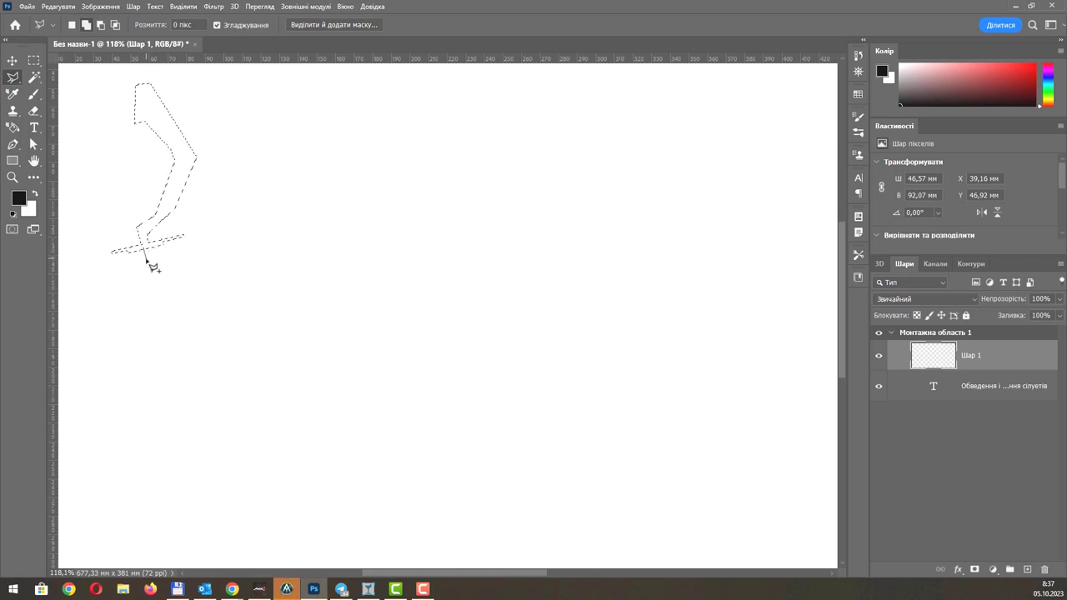
Add a small piece just below the crossbar to the selection.
left_click(147, 261)
left_click(157, 256)
left_click(154, 246)
left_click(149, 259)
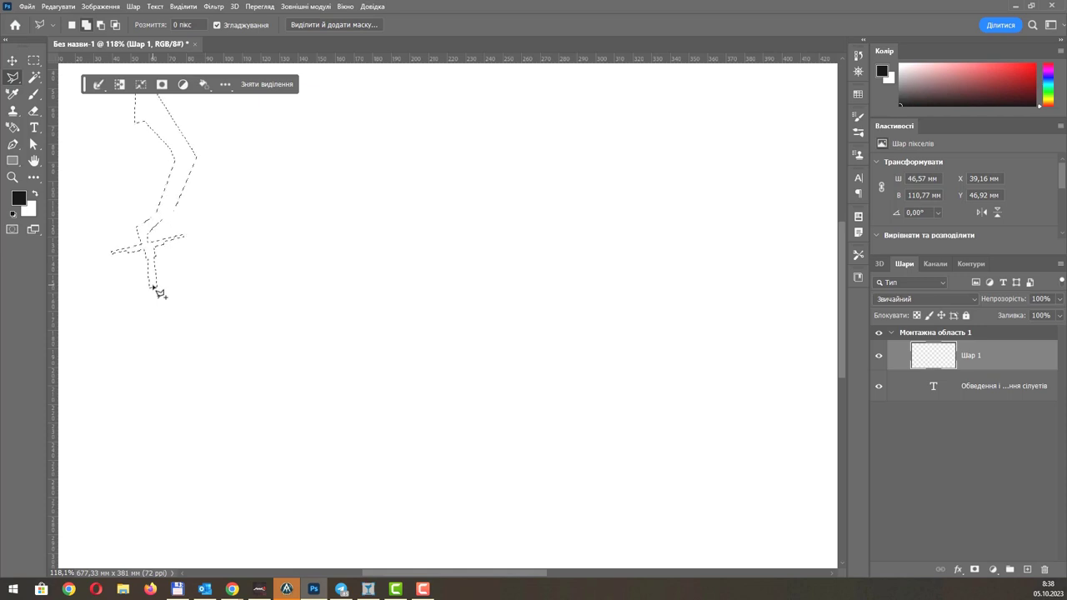
Extend the selection further down with a narrow vertical stem.
left_click(154, 286)
left_click(153, 287)
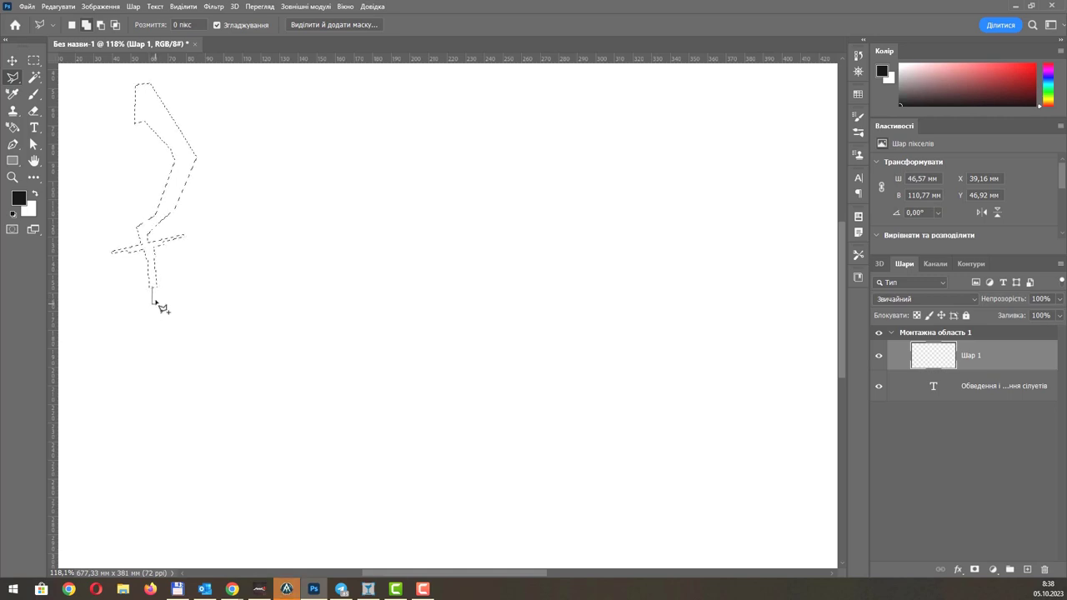
double_click(153, 303)
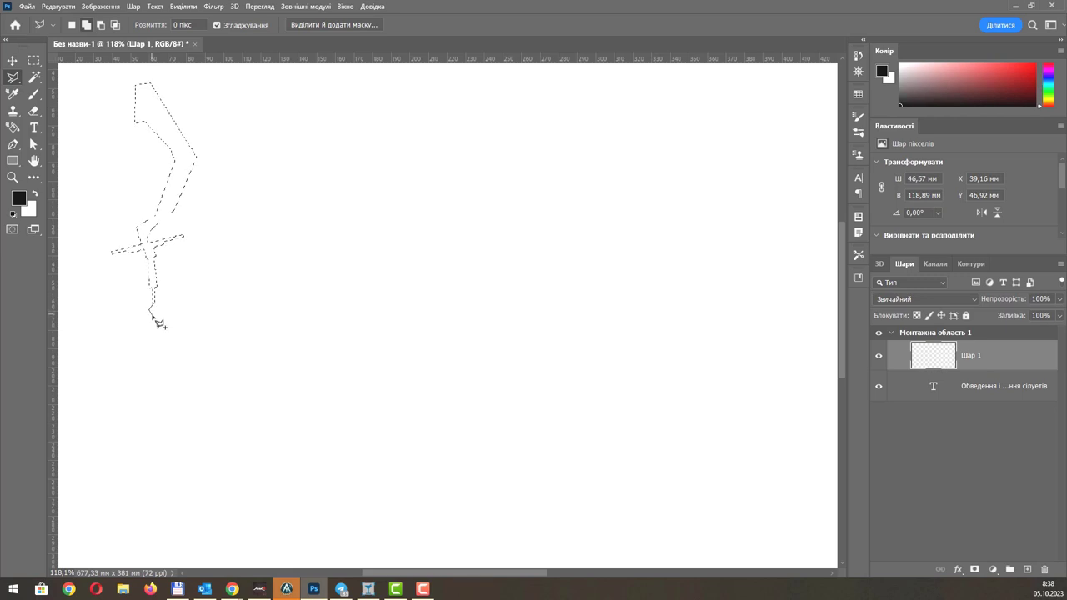
left_click(155, 315)
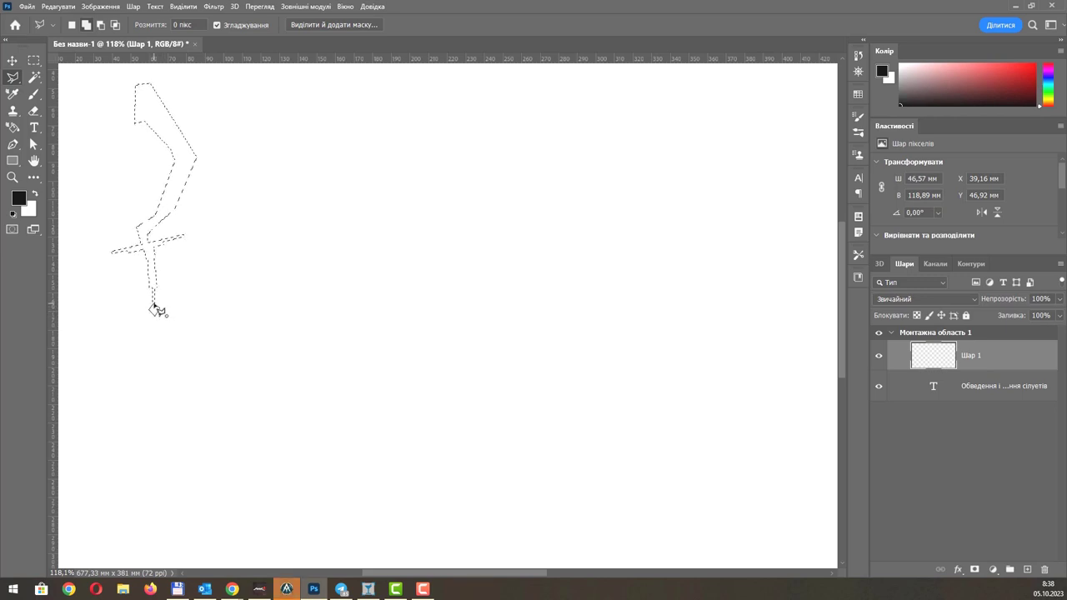
left_click(153, 306)
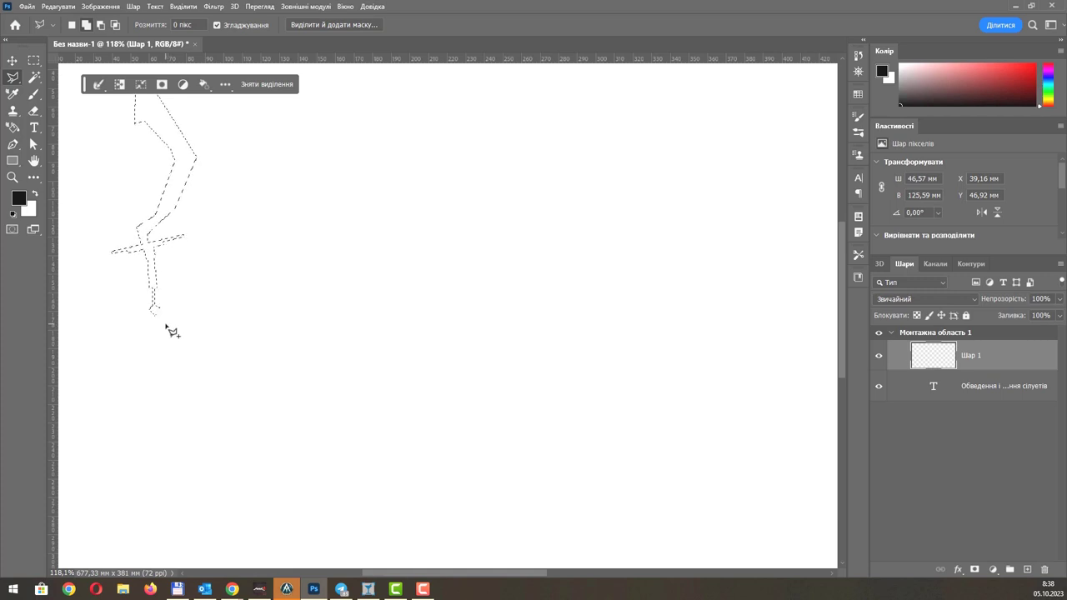
Zoom in and cut the bottom diamond area out of the selection.
scroll(159, 306, "up", 2)
scroll(158, 306, "up", 2)
scroll(159, 307, "up", 2)
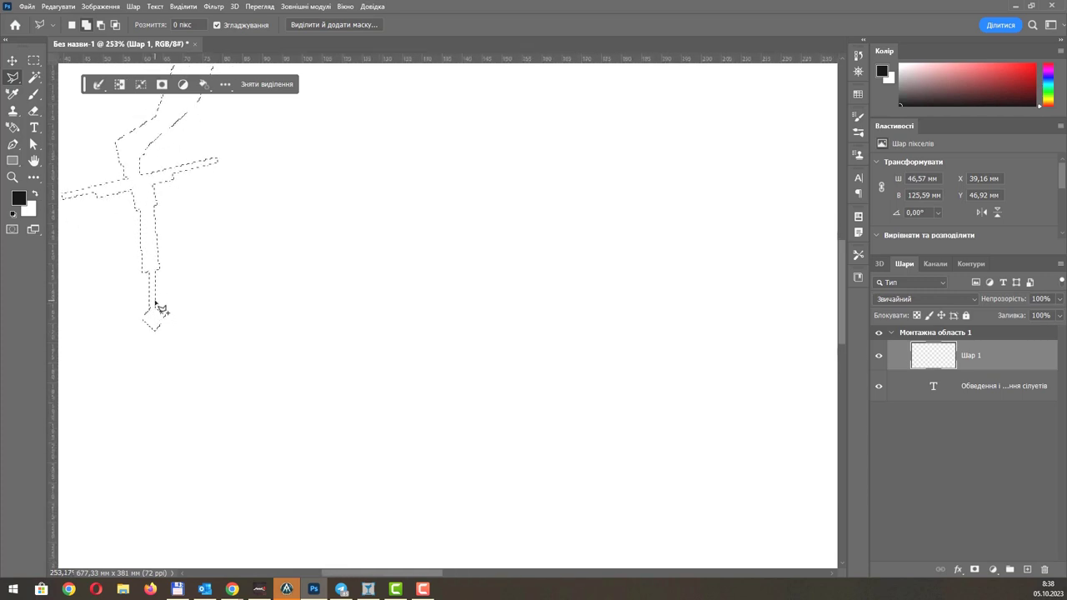
scroll(159, 312, "up", 1)
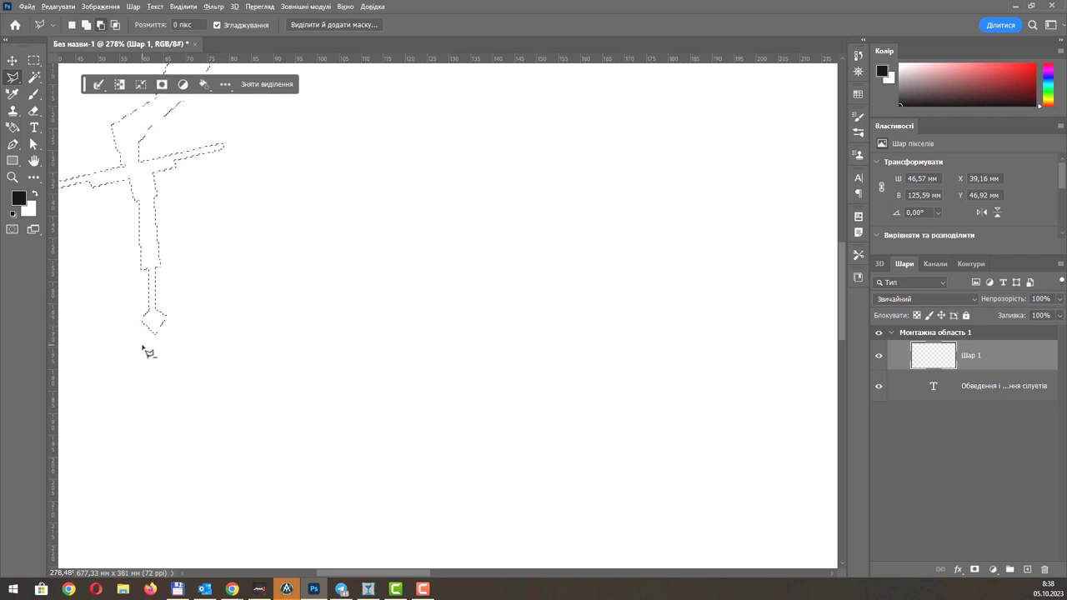
left_click(133, 349)
left_click(226, 331)
left_click(198, 298)
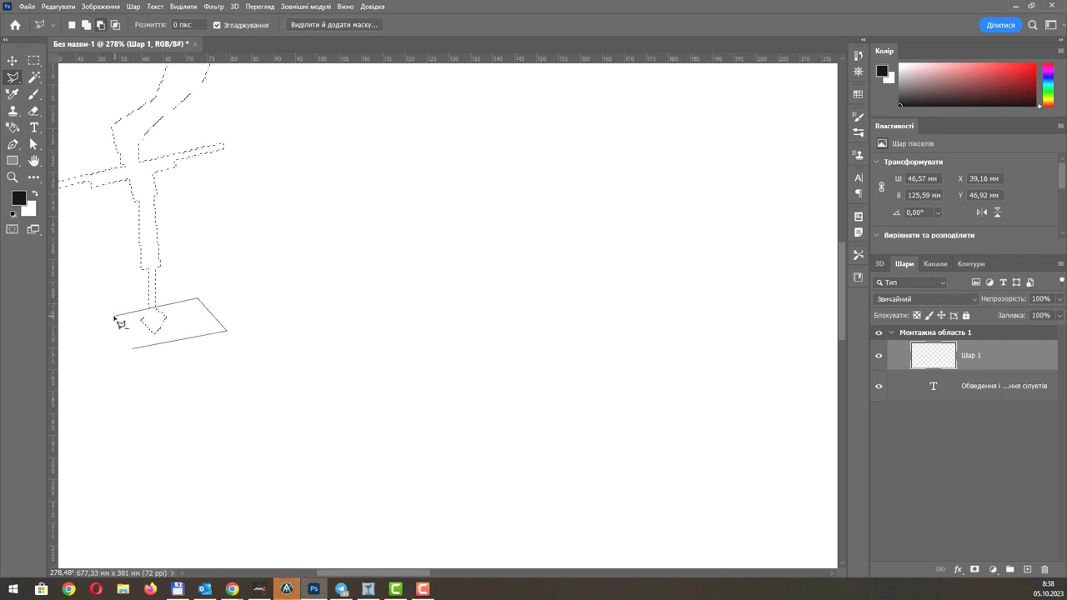
double_click(124, 318)
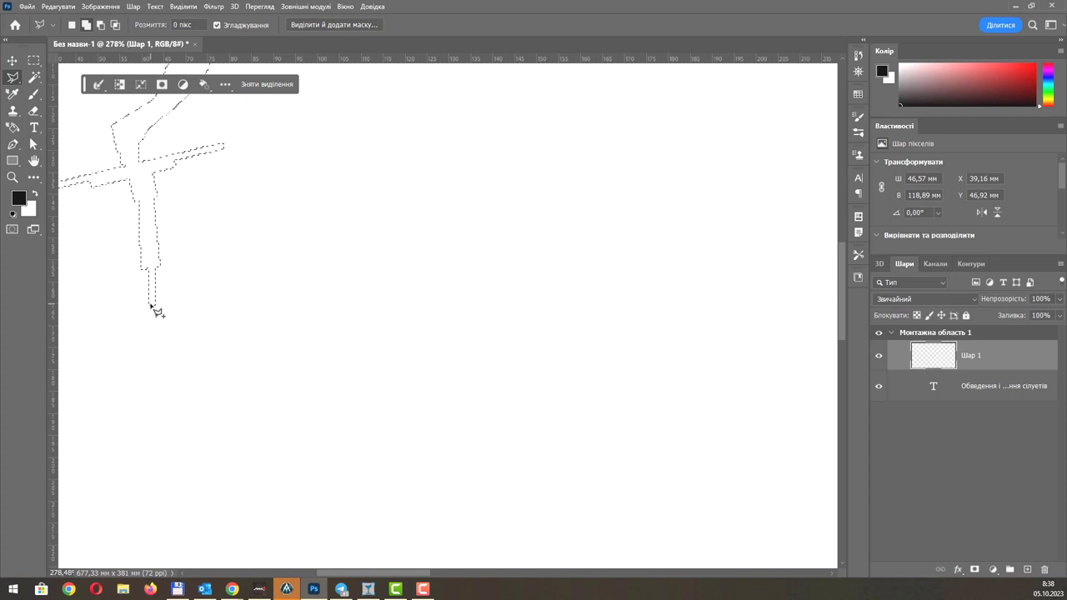
Add a short stub and pointed tip at the stem's bottom, then pick the Paint Bucket.
left_click(151, 306)
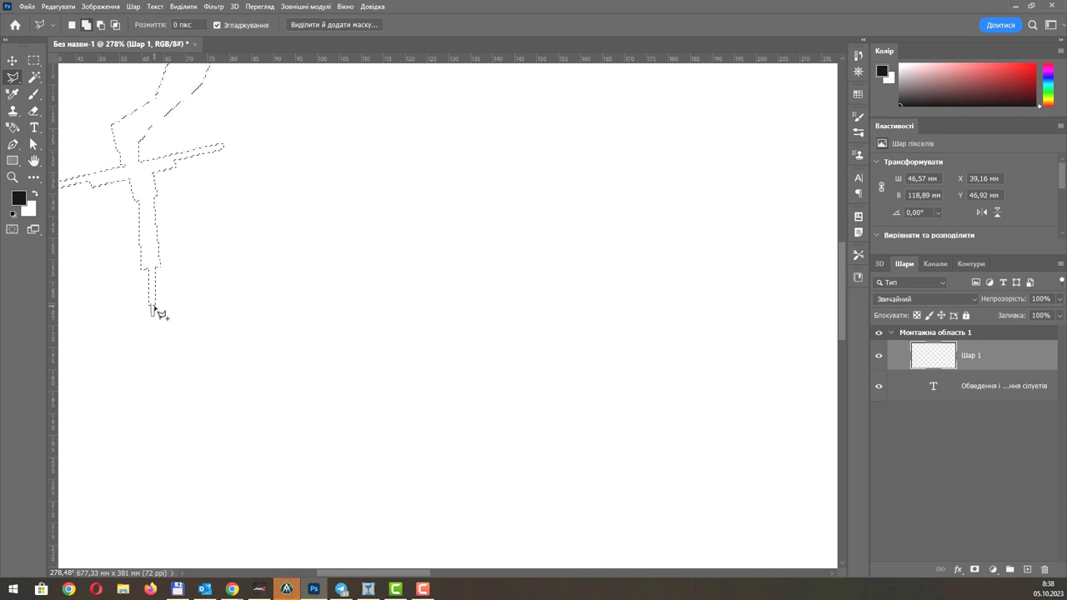
left_click(151, 311)
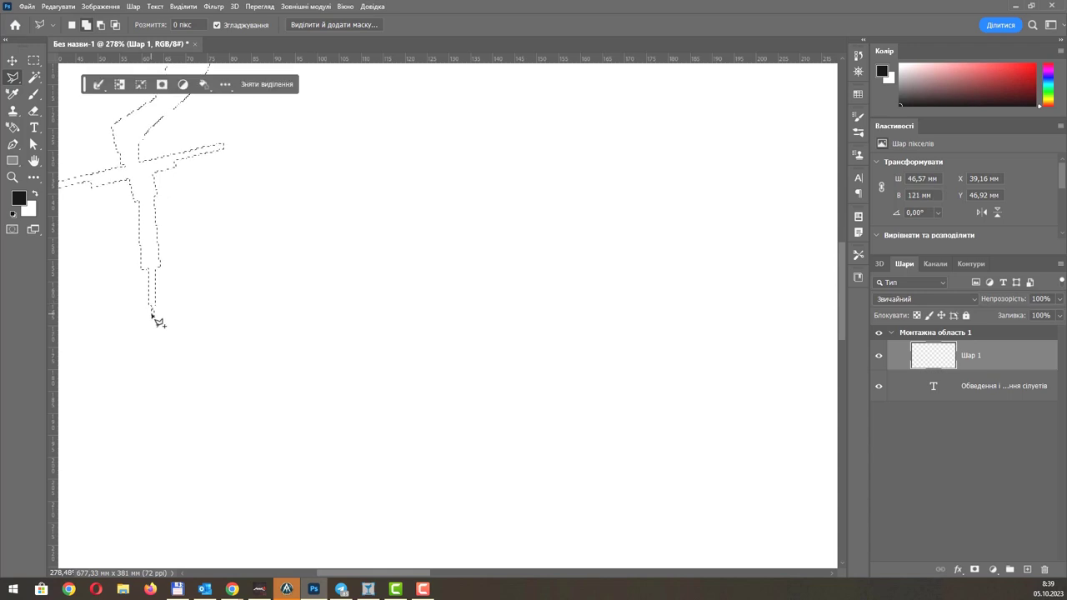
left_click(152, 320)
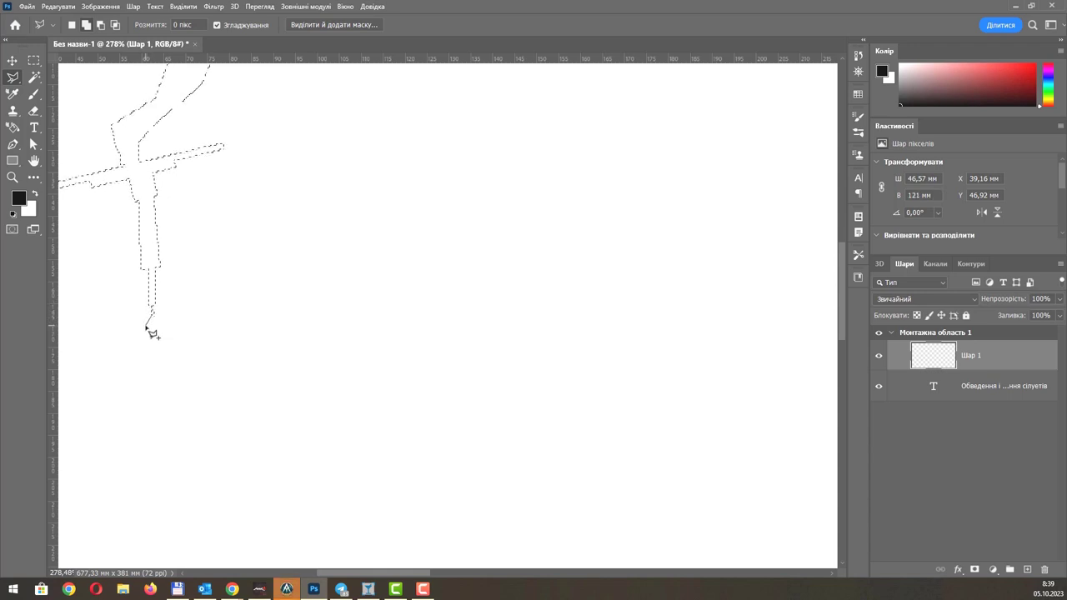
left_click(147, 326)
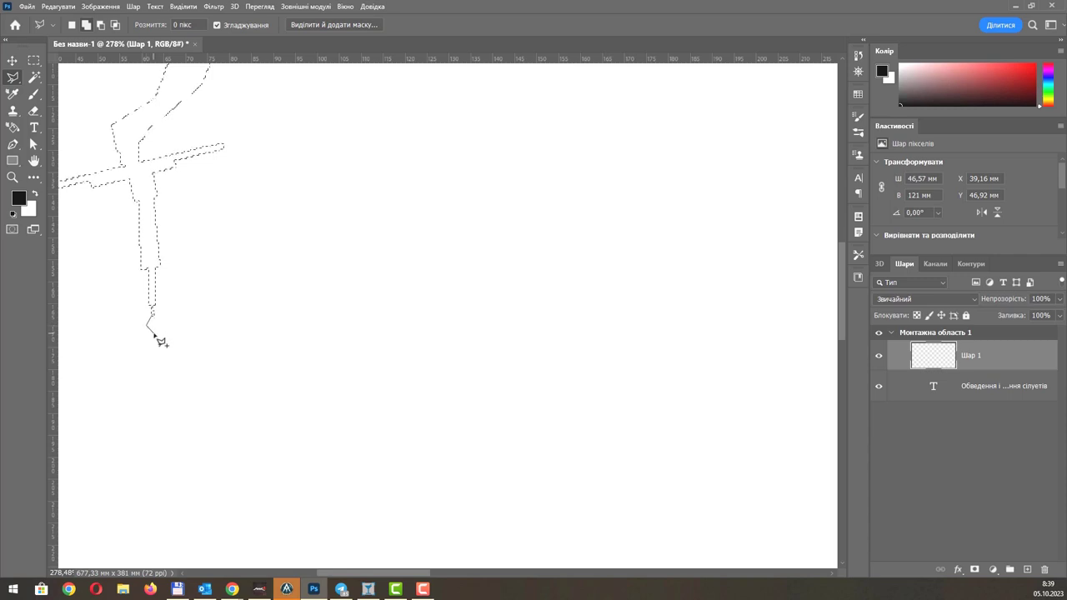
left_click(156, 331)
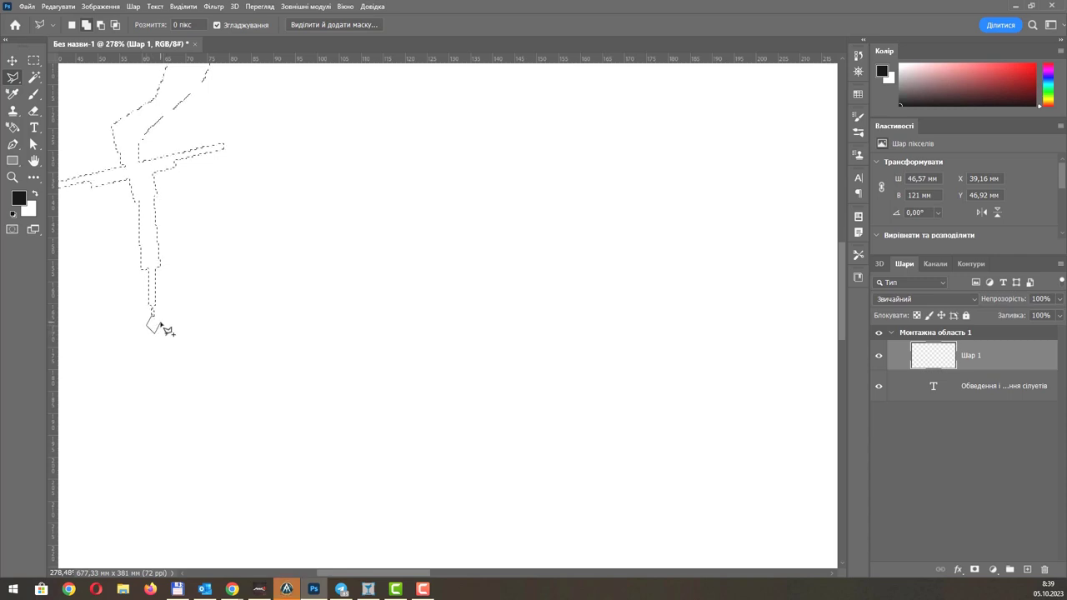
double_click(164, 327)
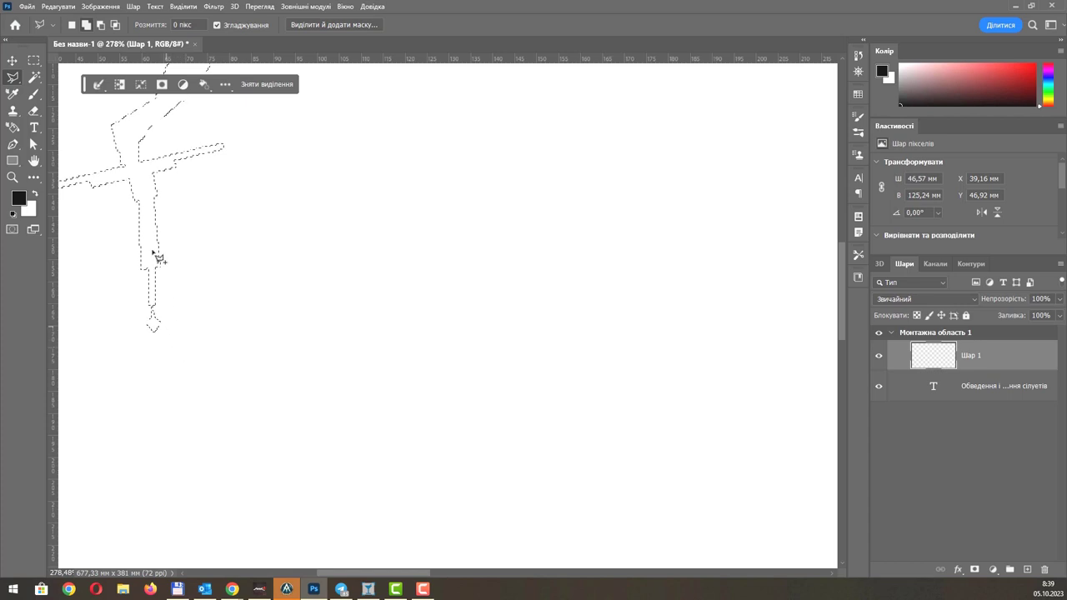
left_click(34, 179)
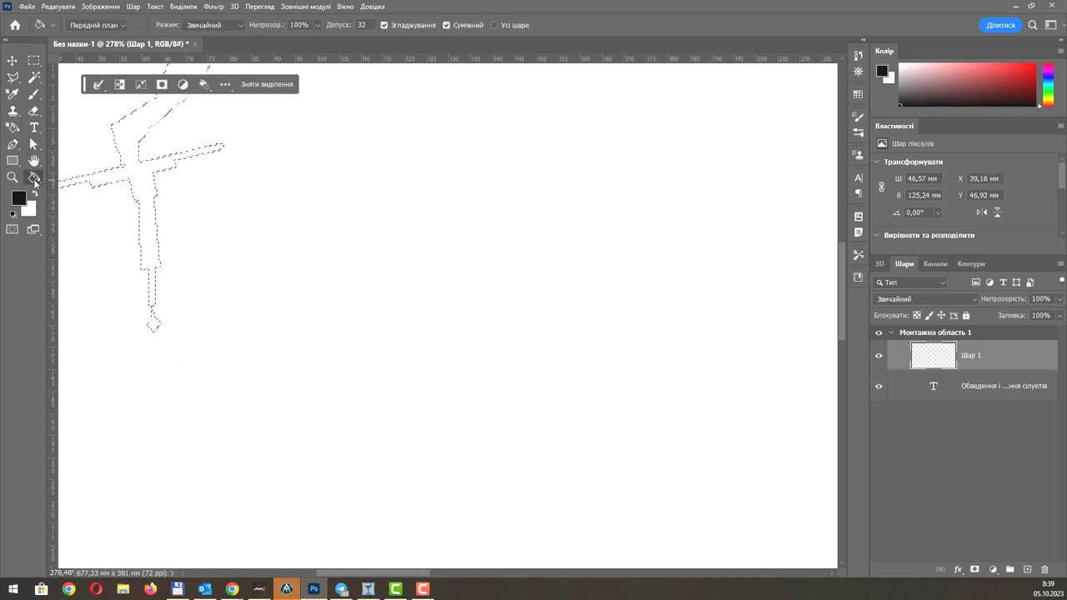
right_click(34, 178)
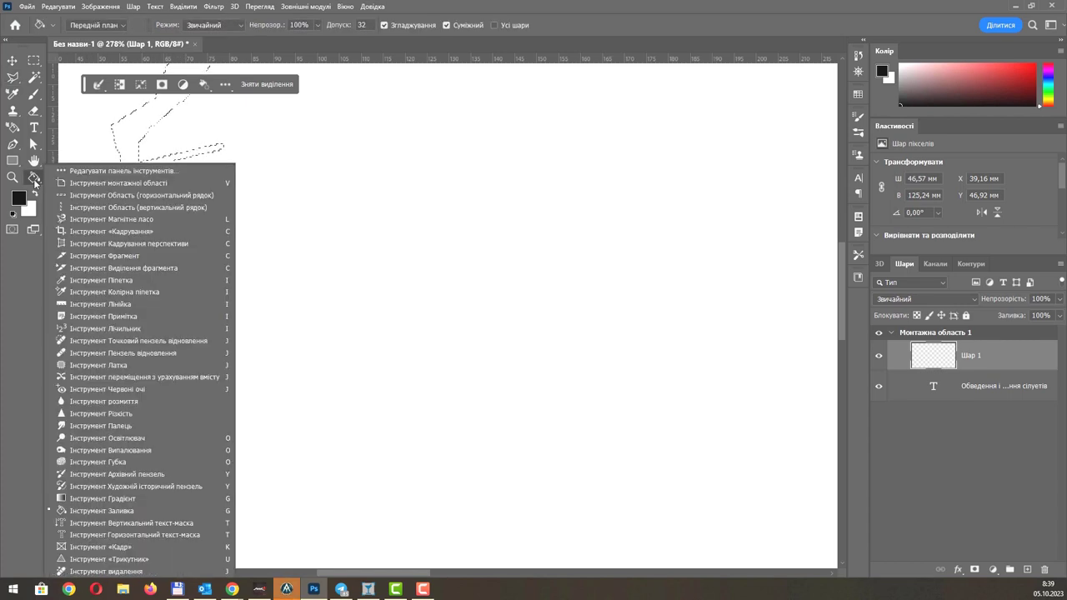
left_click(107, 511)
left_click(158, 210)
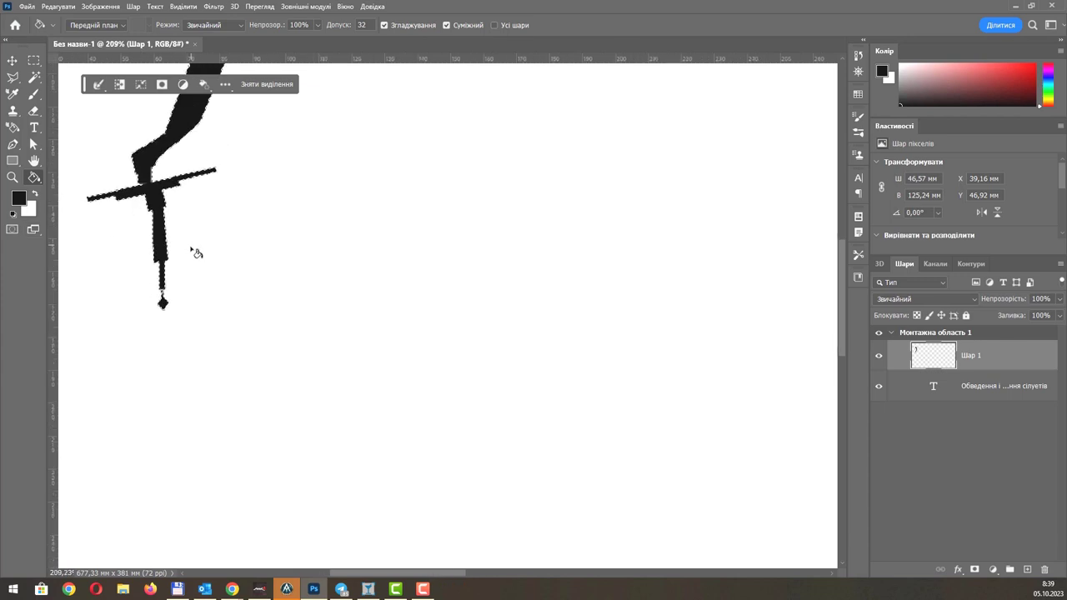
scroll(236, 300, "up", 3)
scroll(233, 279, "up", 3)
scroll(236, 281, "down", 3, "alt")
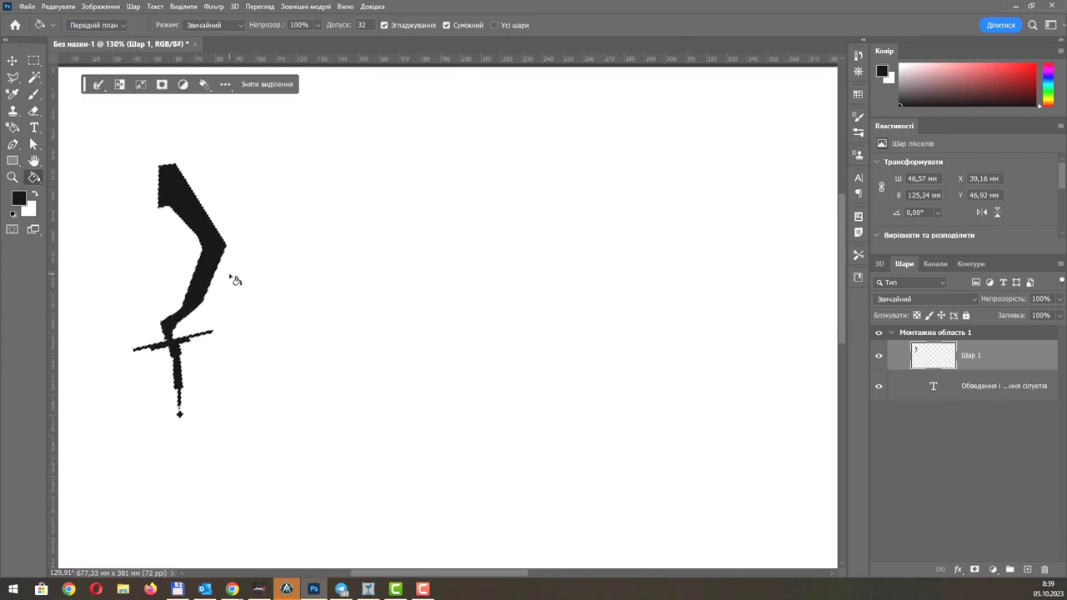
key("ctrl+d")
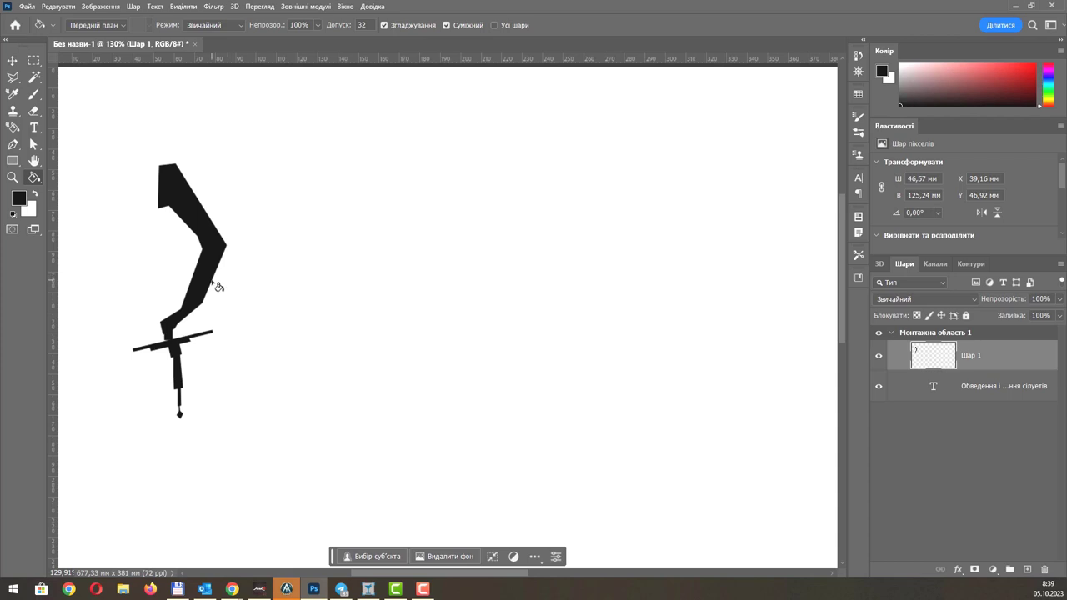
key("ctrl+shift+d")
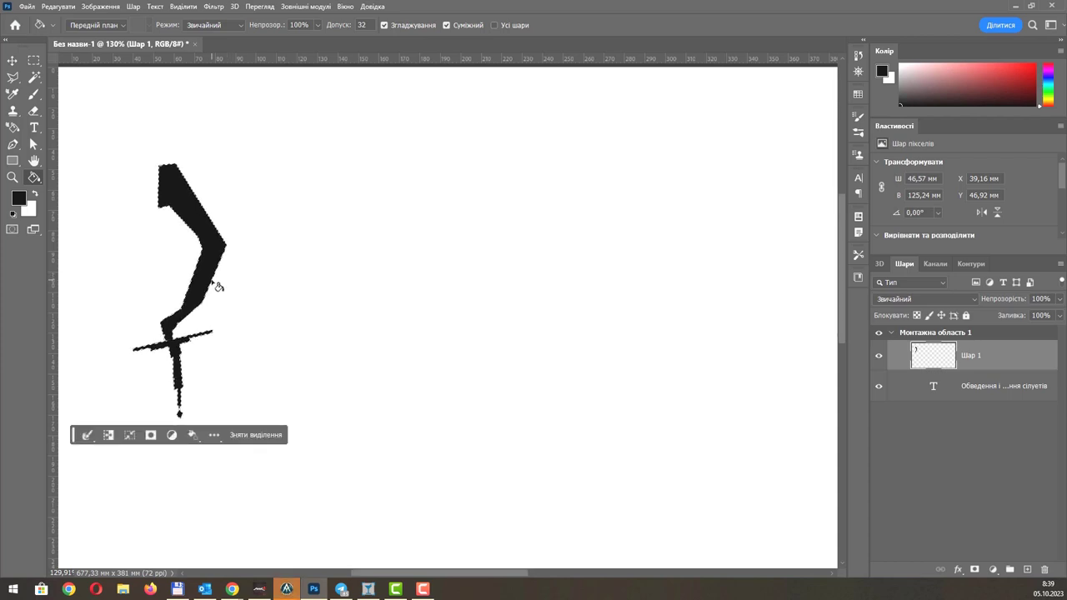
key("Delete")
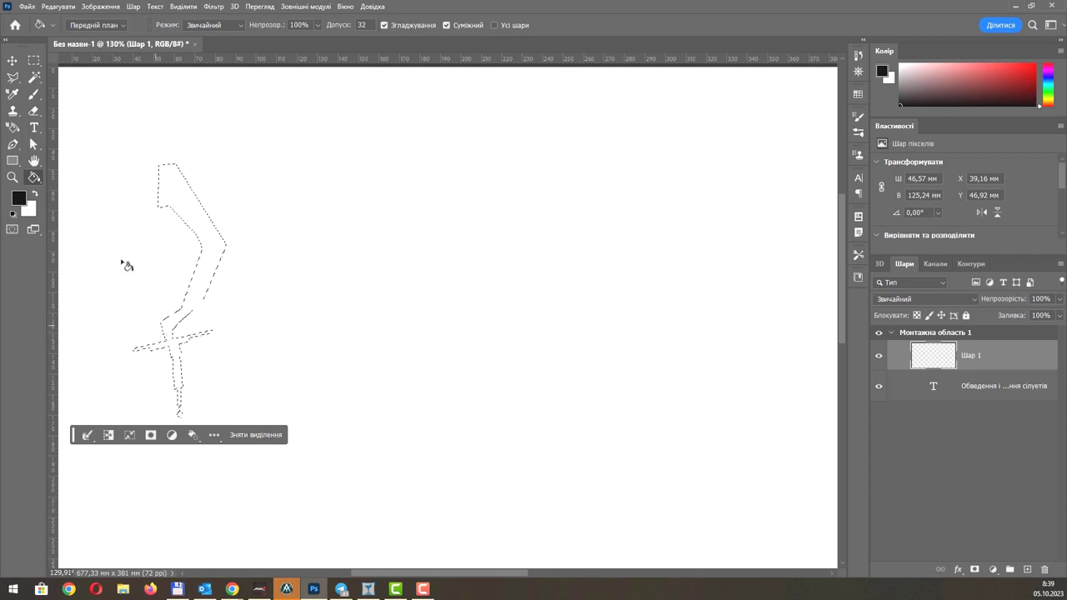
Switch to the freehand Lasso with 0 px feather and zoom in on the cross.
left_click(14, 80)
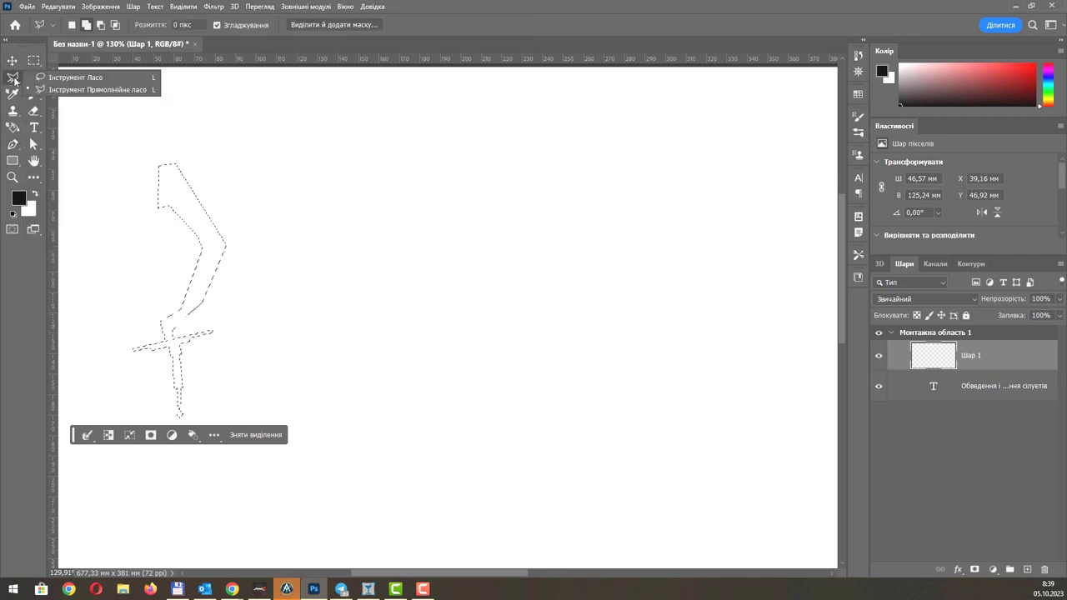
left_click(42, 79)
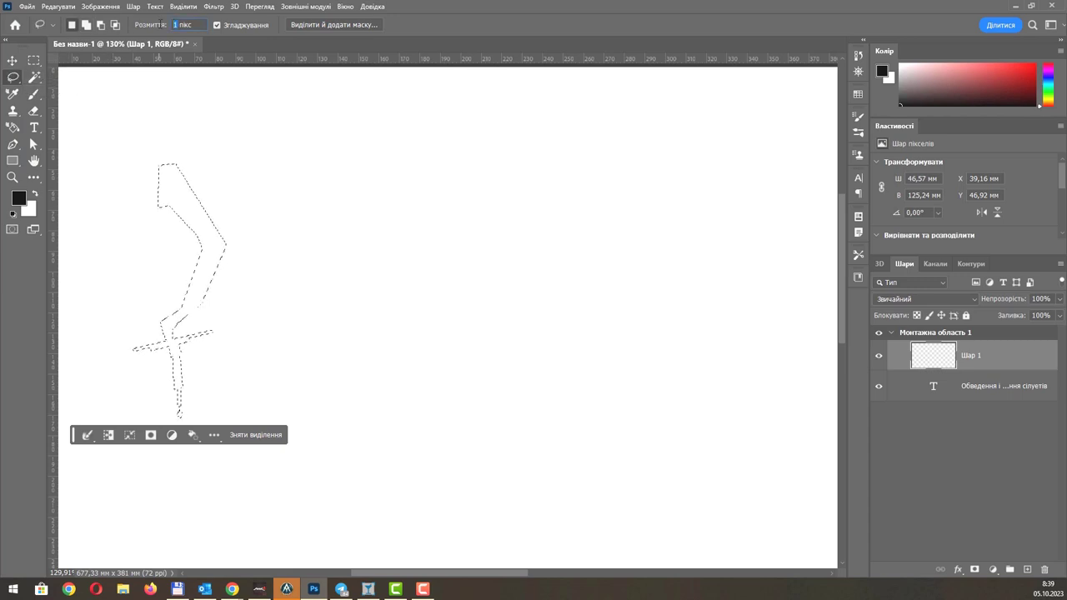
type("0")
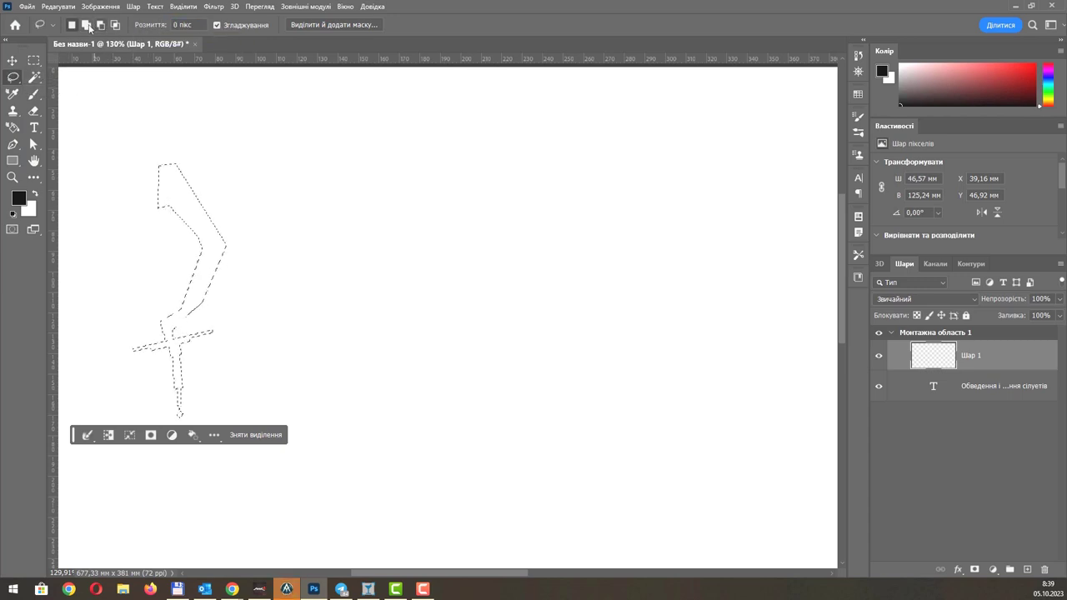
scroll(171, 341, "up", 1)
scroll(159, 338, "up", 2)
scroll(158, 338, "up", 2)
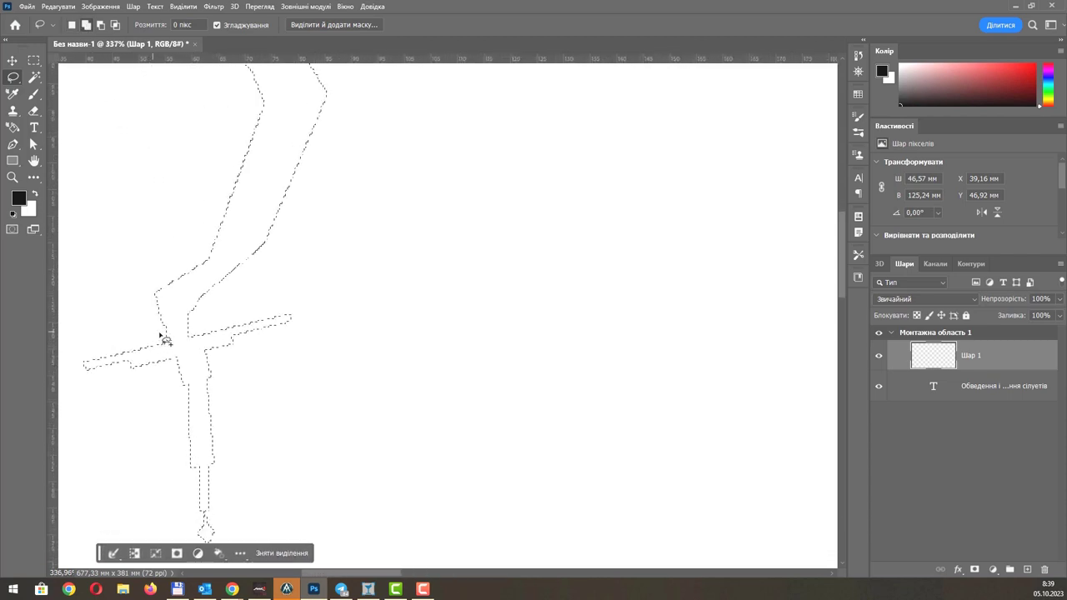
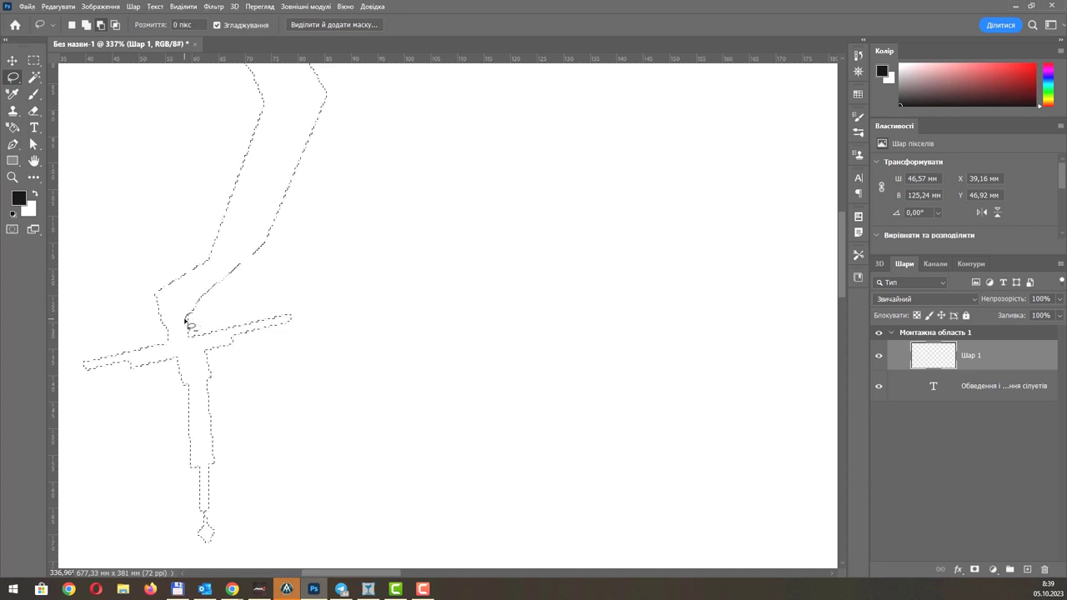
Adjust the curved sword's lasso selection at the shoulder joint and both crossguard tips.
mouse_move(186, 321)
left_mouse_down()
mouse_move(188, 334)
mouse_move(231, 310)
left_mouse_up()
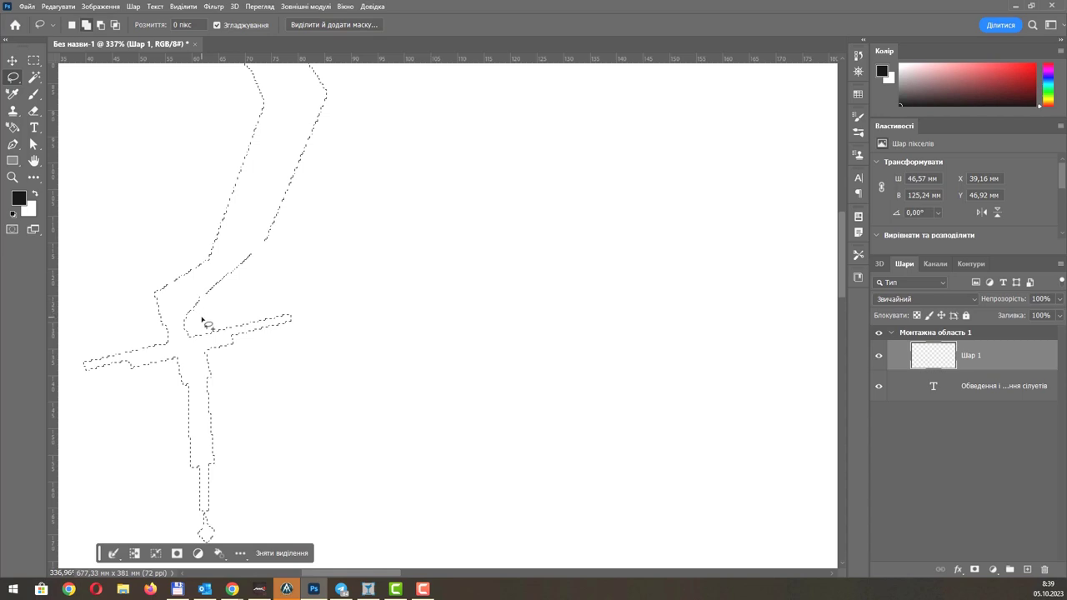
mouse_move(209, 322)
left_mouse_down()
mouse_move(198, 340)
mouse_move(217, 336)
left_mouse_up()
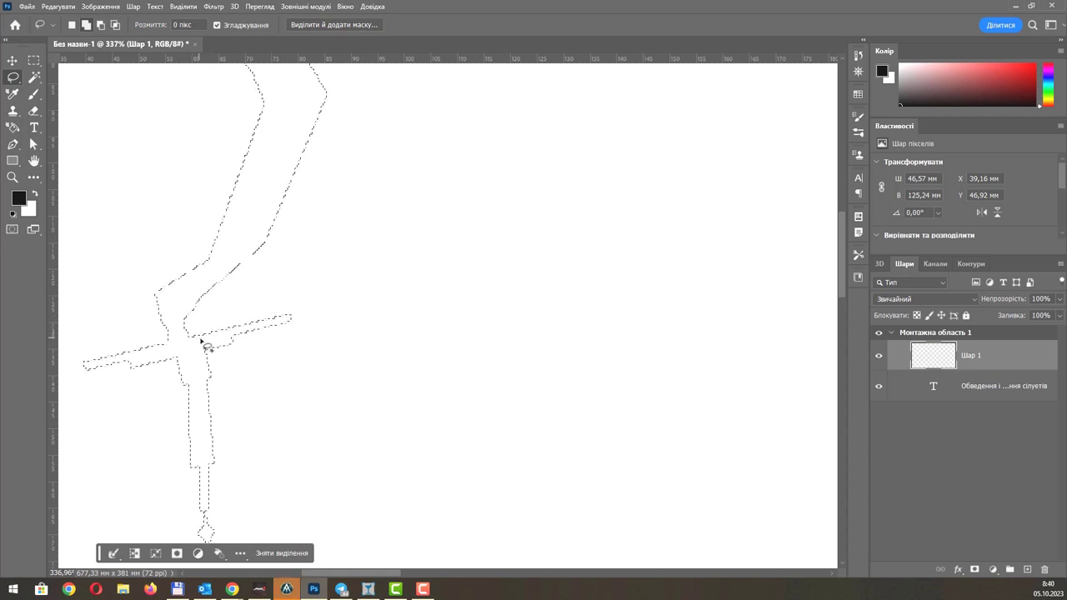
scroll(259, 338, "down", 2)
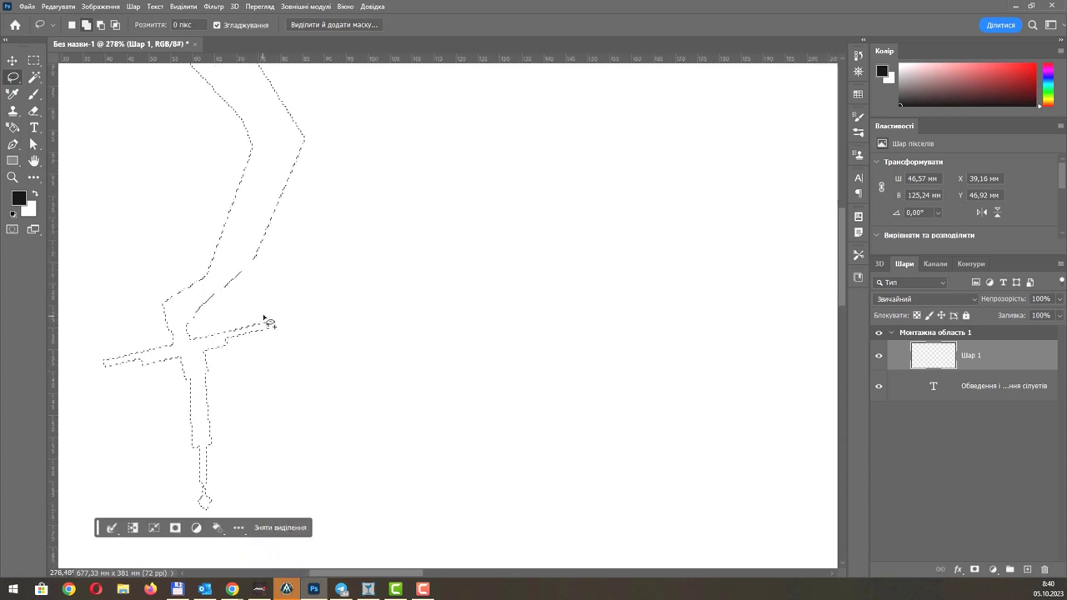
mouse_move(267, 322)
left_mouse_down()
mouse_move(274, 340)
mouse_move(295, 309)
left_mouse_up()
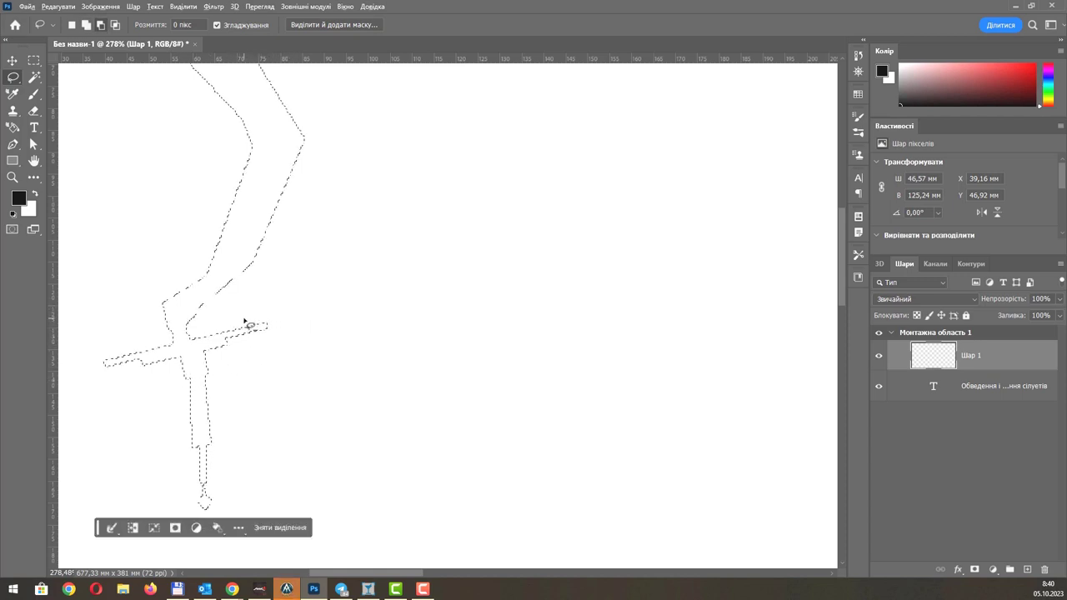
left_click_drag(141, 350, 112, 362)
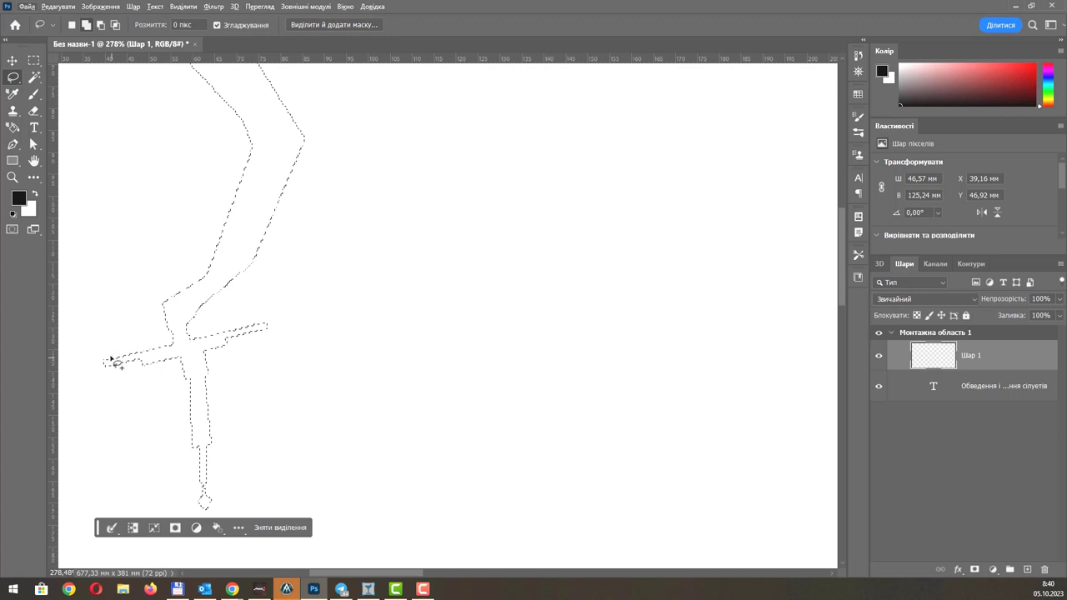
left_click_drag(267, 321, 288, 340)
scroll(181, 266, "down", 2)
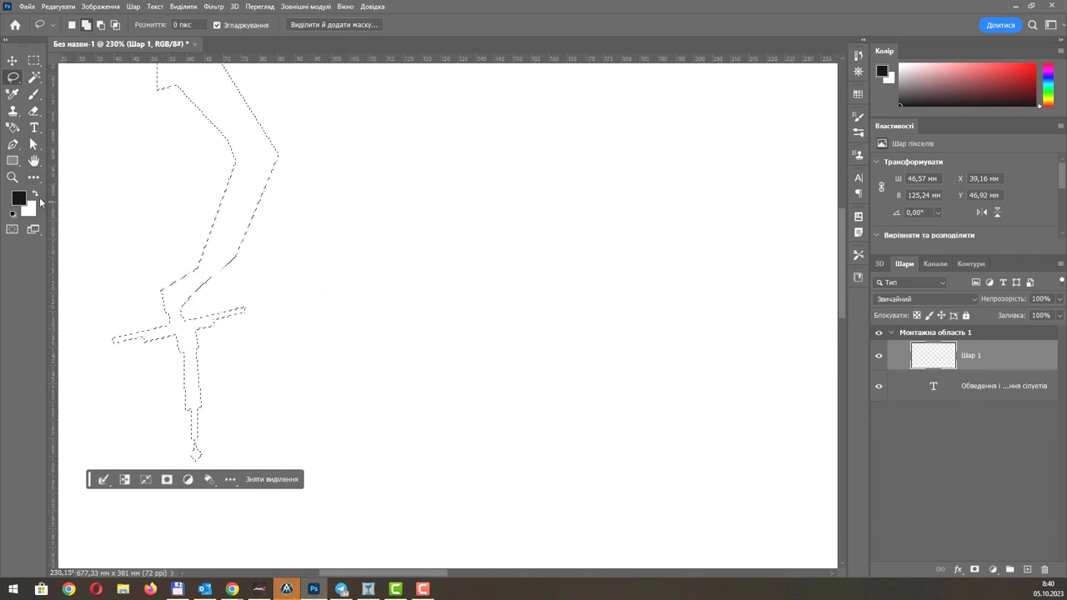
Fill the sword selection with solid black and deselect.
key("g")
left_click(248, 207)
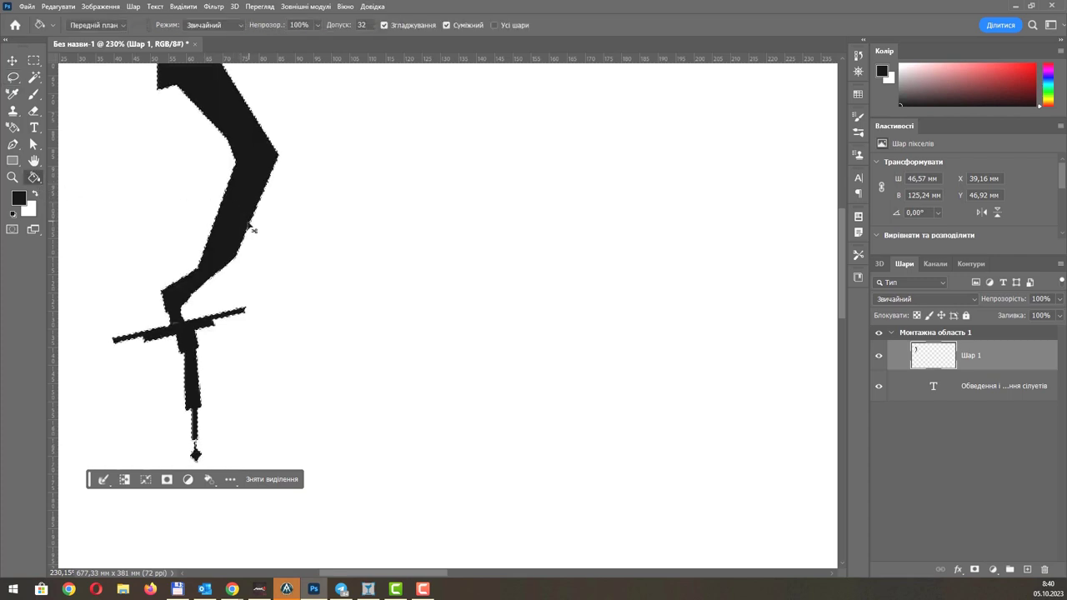
key("ctrl+d")
scroll(259, 208, "down", 3)
left_click_drag(275, 209, 275, 229)
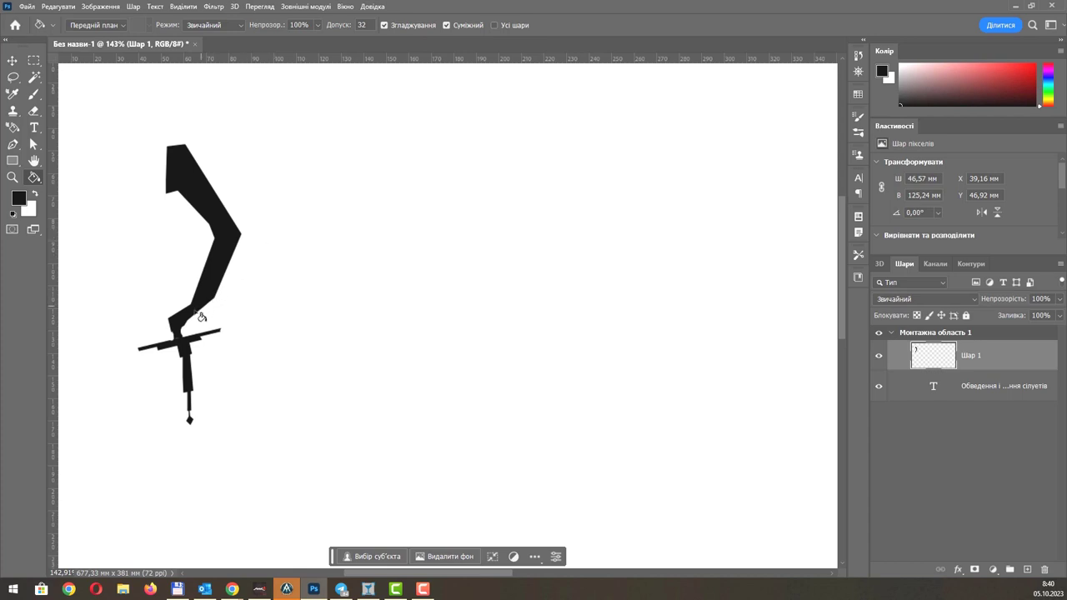
scroll(188, 350, "up", 2)
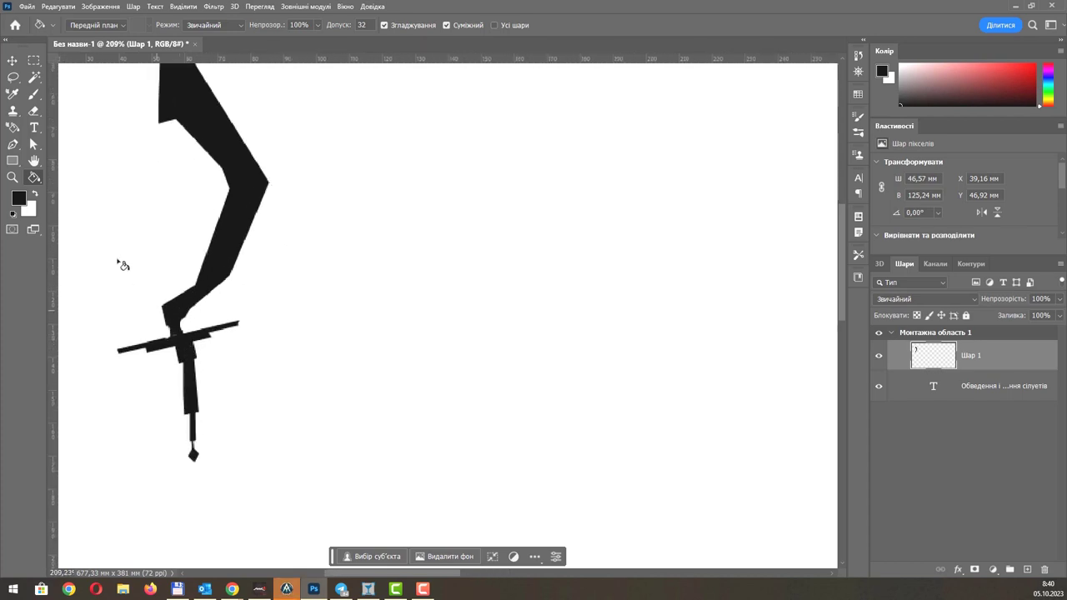
Lasso the crossguard and grip, nudge them slightly left, and deselect.
left_click(22, 80)
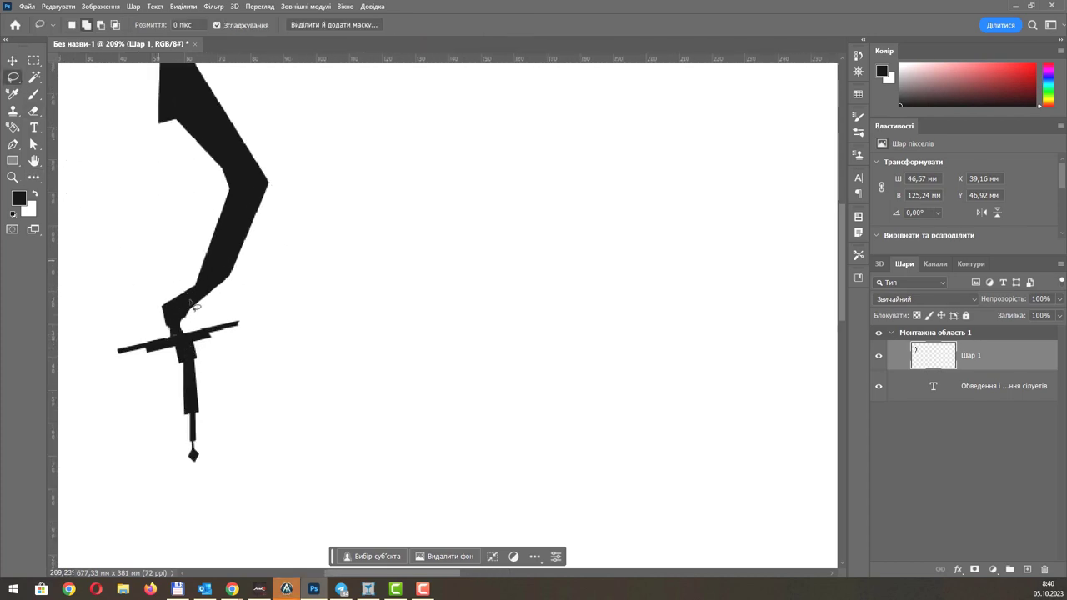
scroll(172, 342, "up", 1)
left_click_drag(167, 342, 269, 474)
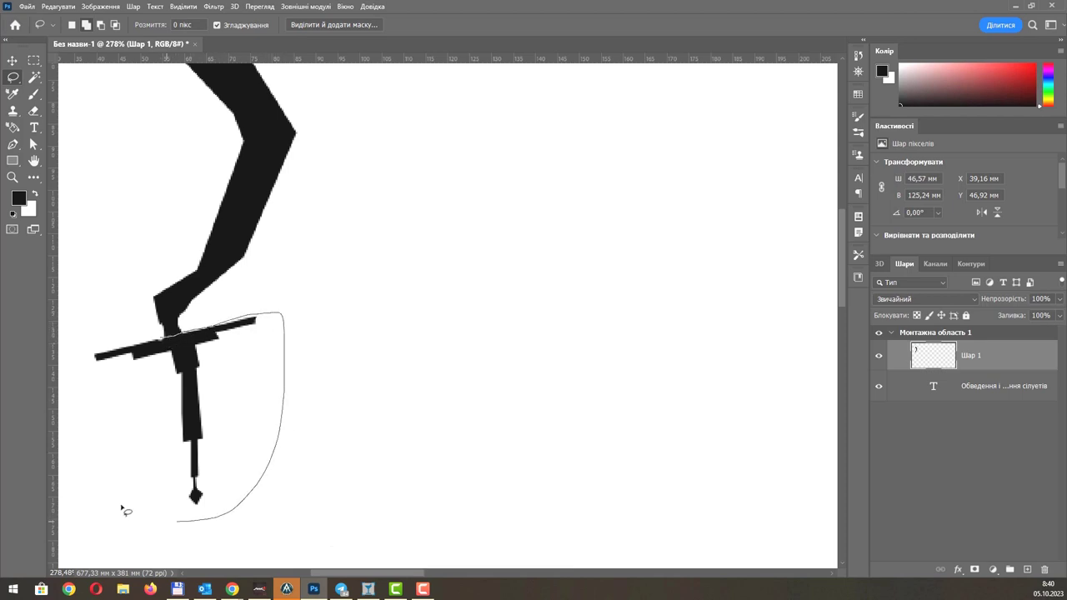
mouse_move(268, 474)
left_mouse_down()
mouse_move(185, 349)
mouse_move(197, 343)
left_mouse_up()
key("v")
scroll(224, 328, "down", 1)
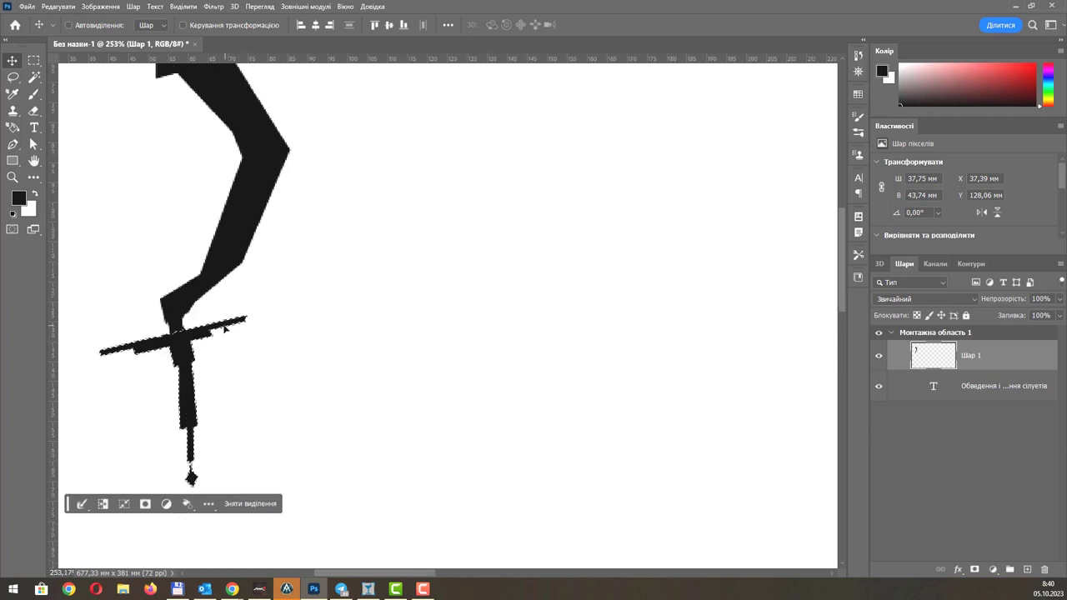
scroll(224, 328, "down", 3)
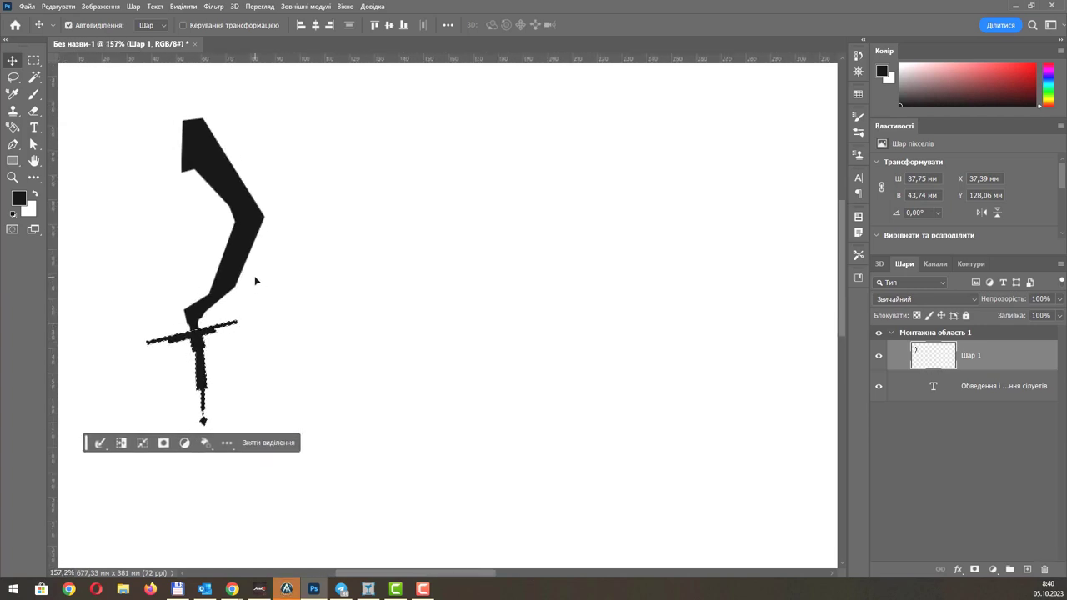
key("ctrl+d")
Recentre the view on the black sword and the artboard's top edge.
left_click_drag(258, 261, 223, 280)
scroll(223, 279, "down", 1)
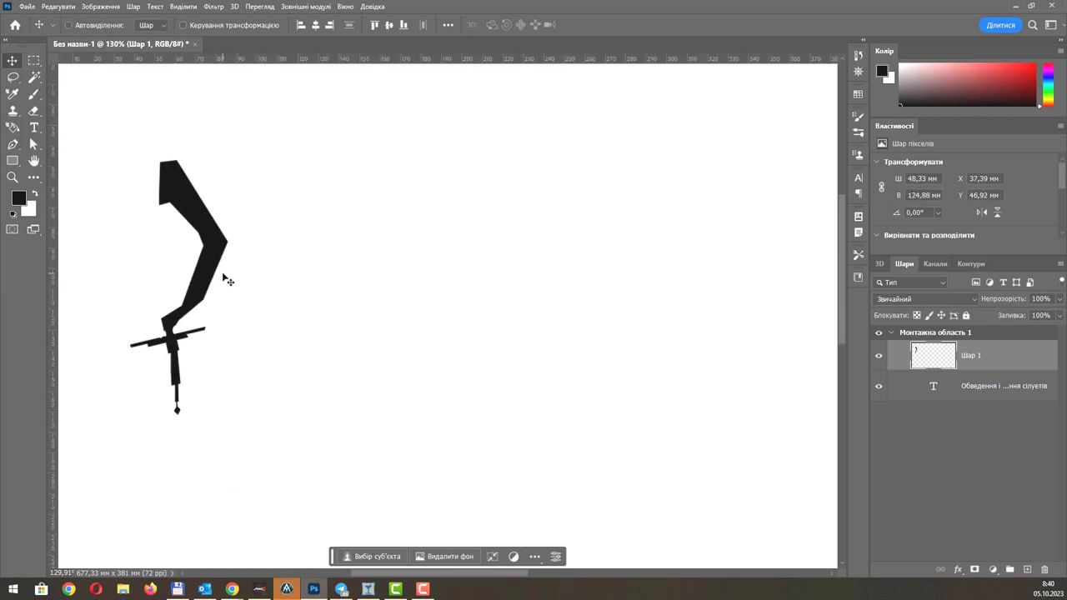
scroll(223, 279, "down", 1)
left_click_drag(235, 244, 208, 267)
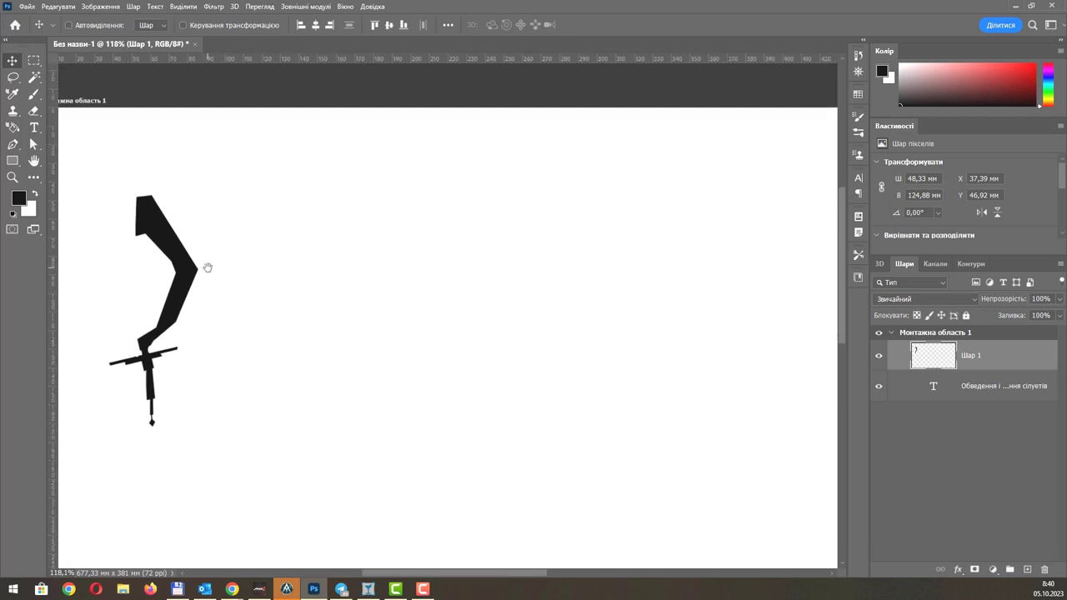
left_click_drag(208, 267, 230, 298)
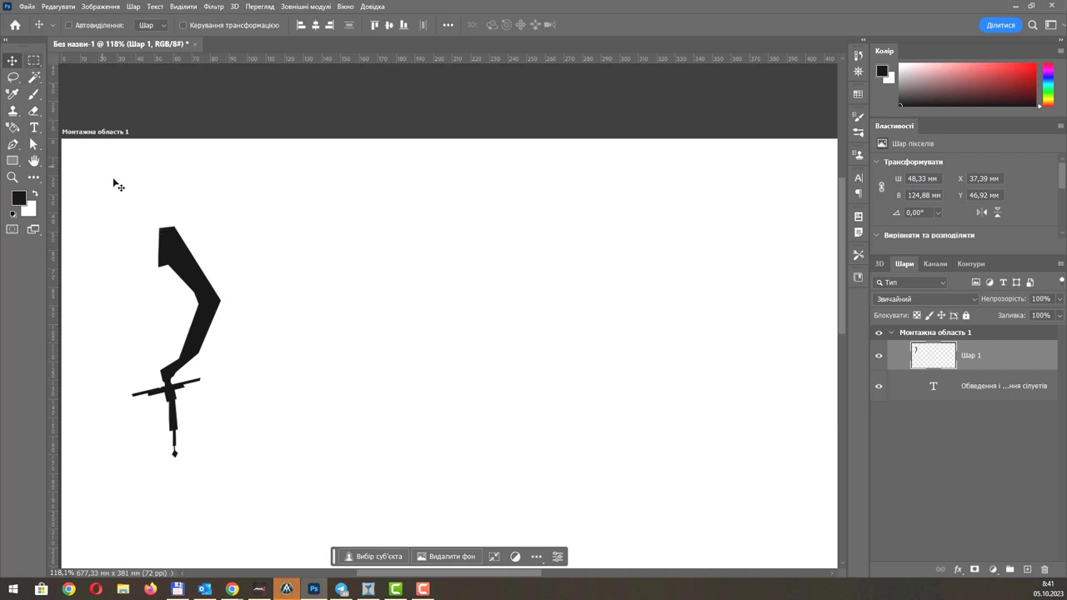
scroll(137, 196, "up", 1)
scroll(146, 201, "up", 1)
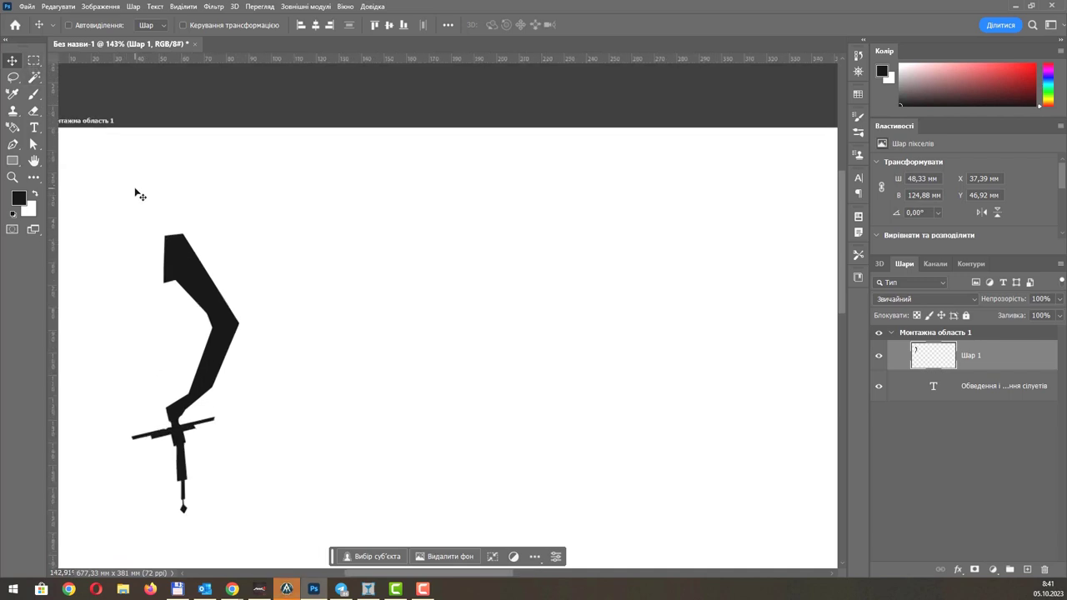
Erase a small sliver from the black sword's top tip with the Eraser.
key("e")
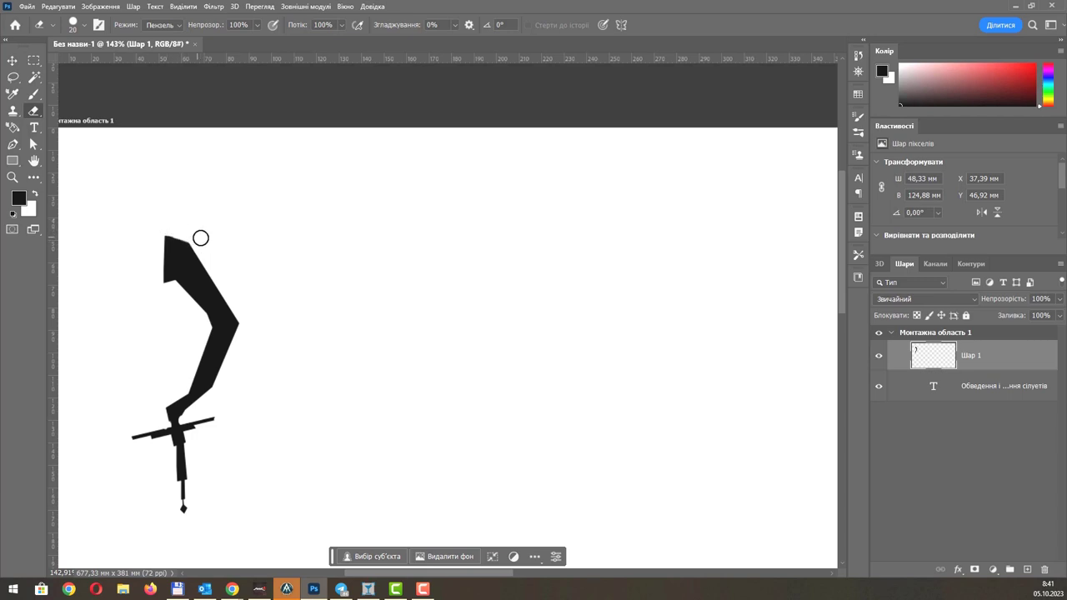
left_click(166, 224)
scroll(171, 297, "down", 2)
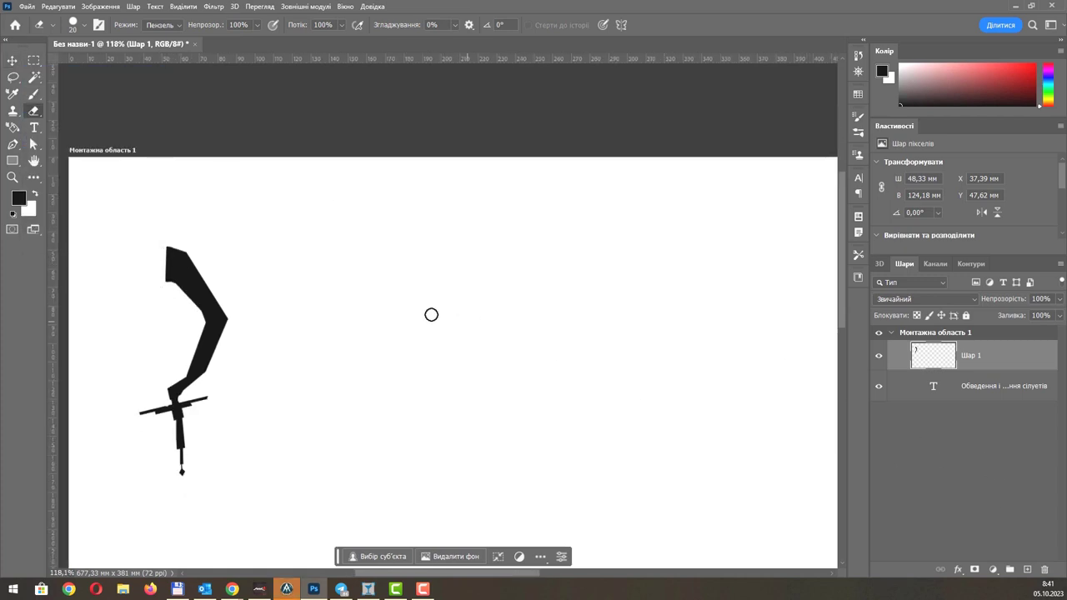
scroll(284, 311, "down", 2)
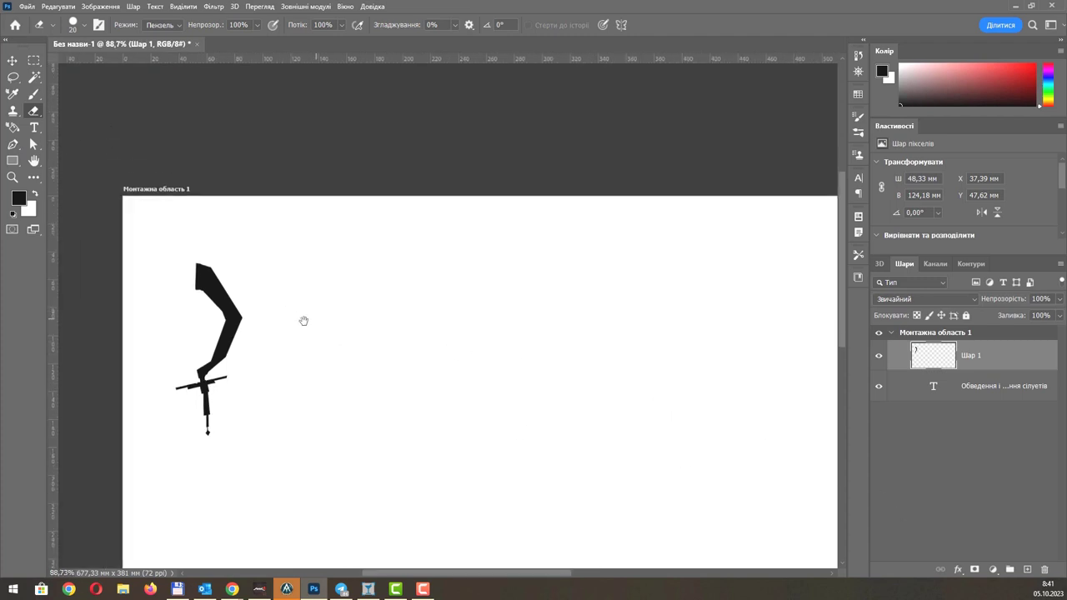
left_click(12, 79)
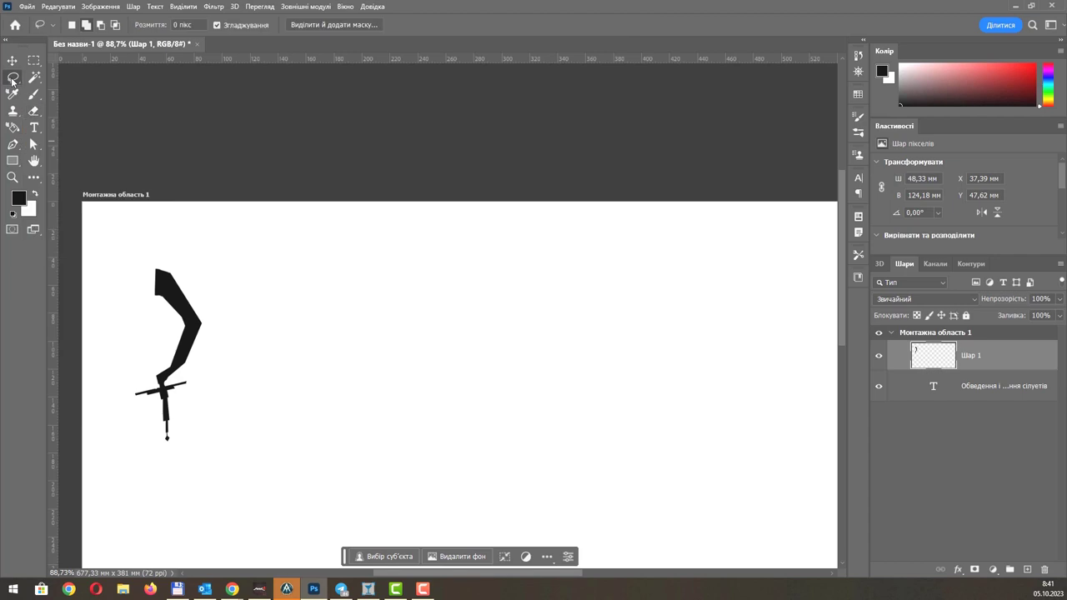
scroll(231, 270, "up", 2)
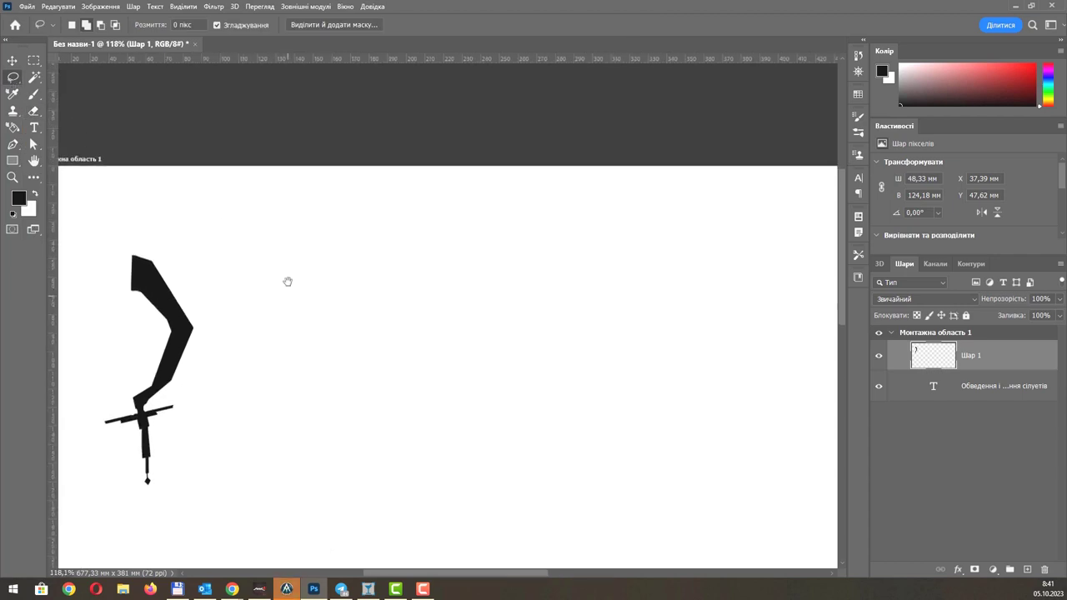
scroll(288, 282, "down", 2)
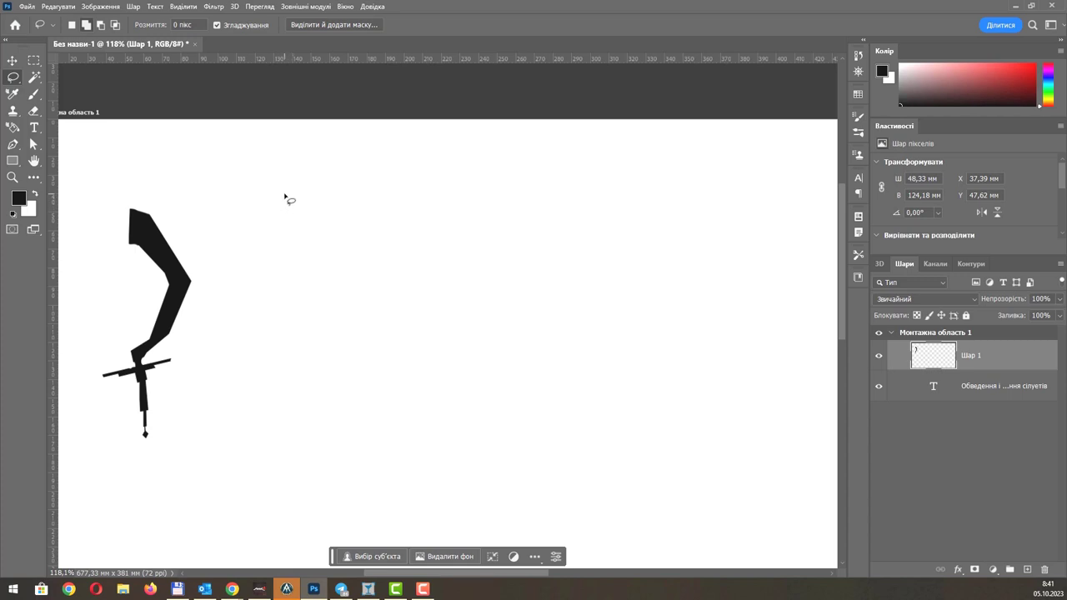
Outline a narrow new blade selection to the right of the black sword.
left_click(285, 195)
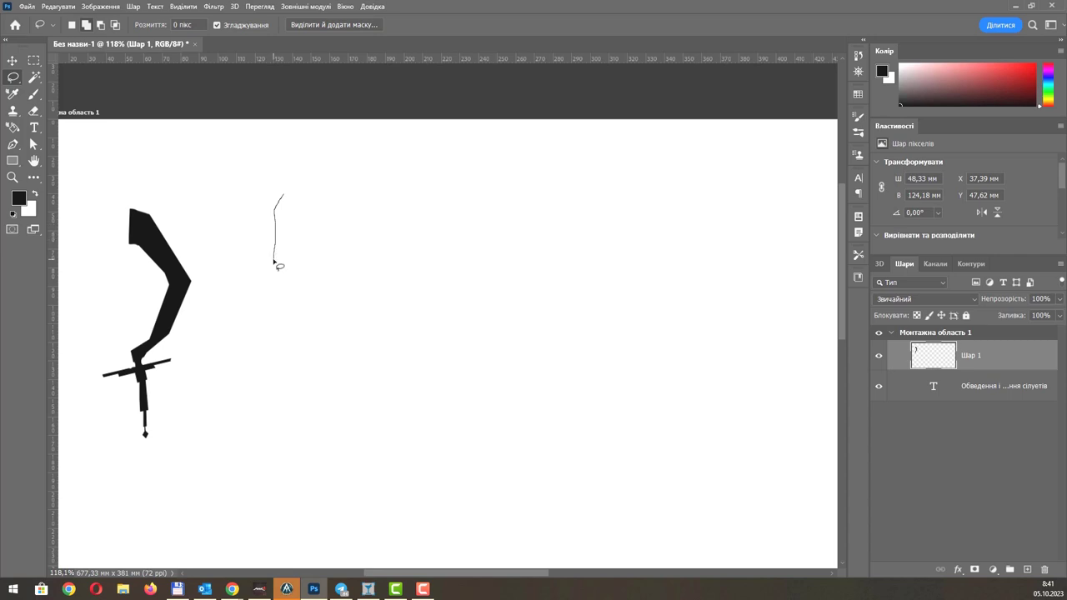
left_click_drag(275, 261, 279, 296)
mouse_move(297, 213)
left_mouse_down()
mouse_move(297, 184)
mouse_move(290, 219)
left_mouse_up()
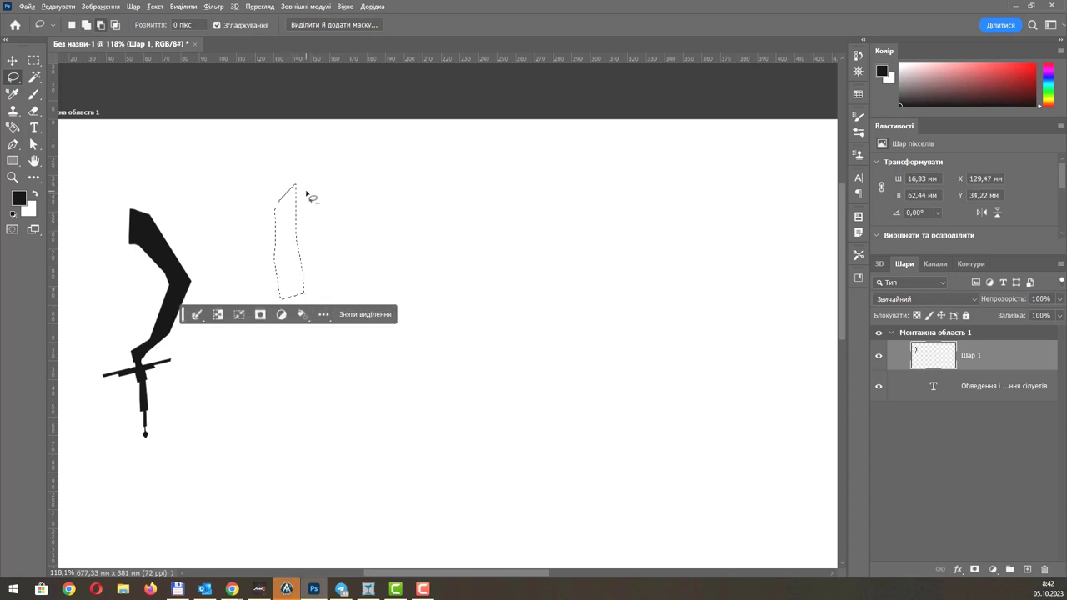
left_click_drag(306, 192, 297, 178)
left_click_drag(302, 185, 293, 260)
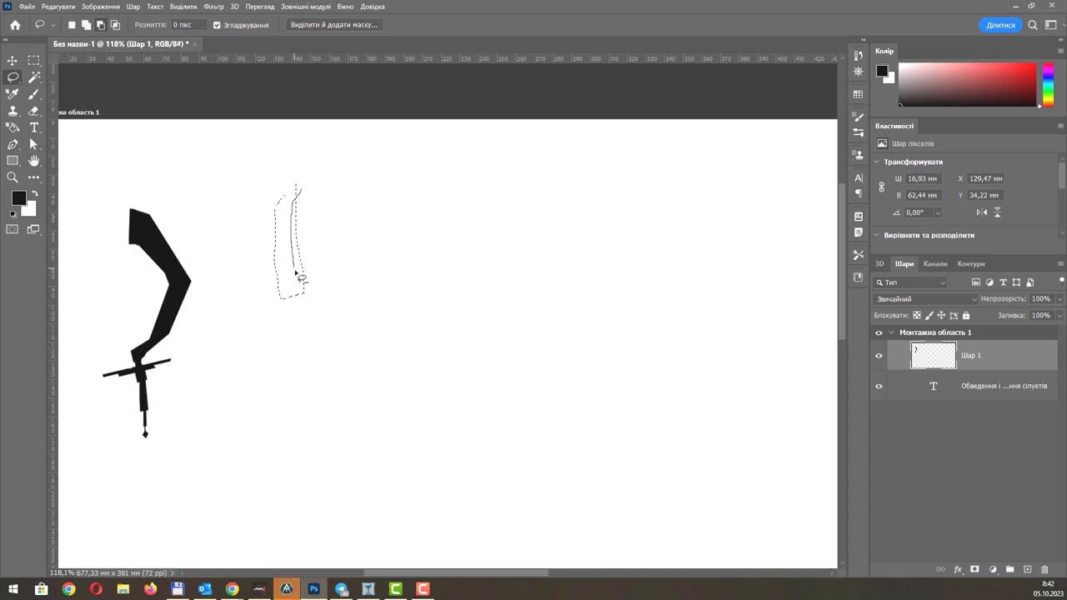
left_click_drag(377, 317, 399, 299)
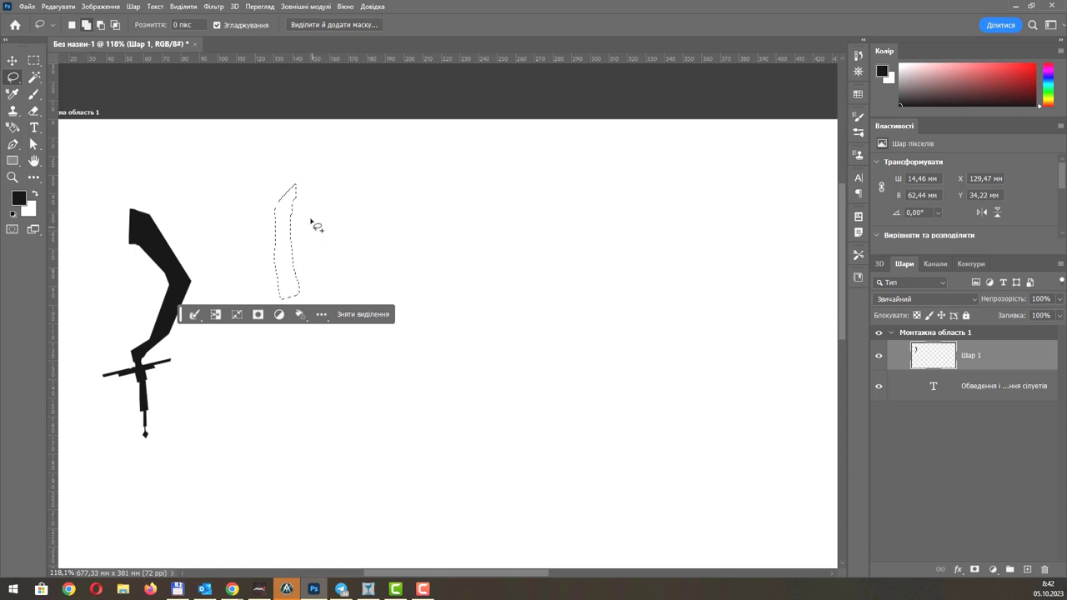
Reshape the top and upper-right edge of the blade selection.
scroll(302, 221, "up", 3)
scroll(297, 215, "up", 4)
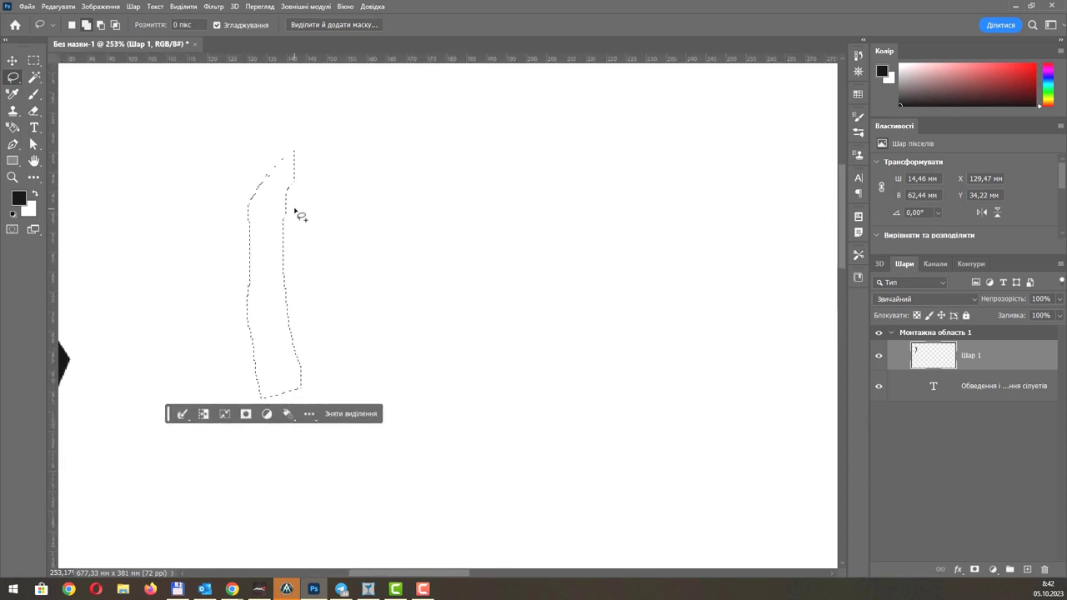
left_click_drag(300, 182, 292, 183)
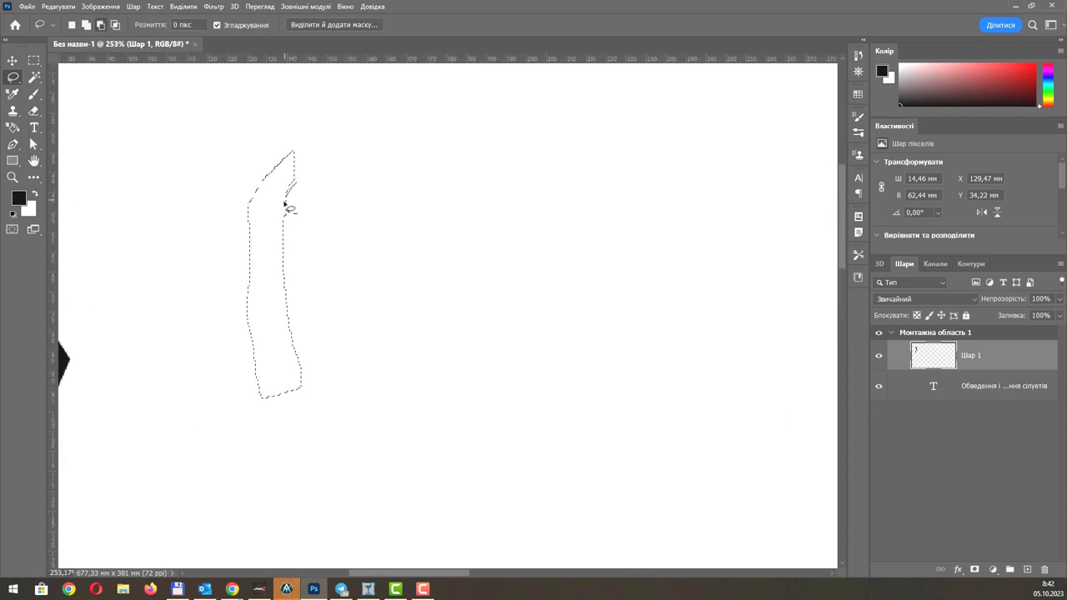
mouse_move(283, 224)
left_mouse_down()
mouse_move(293, 193)
mouse_move(316, 198)
left_mouse_up()
scroll(299, 242, "down", 3)
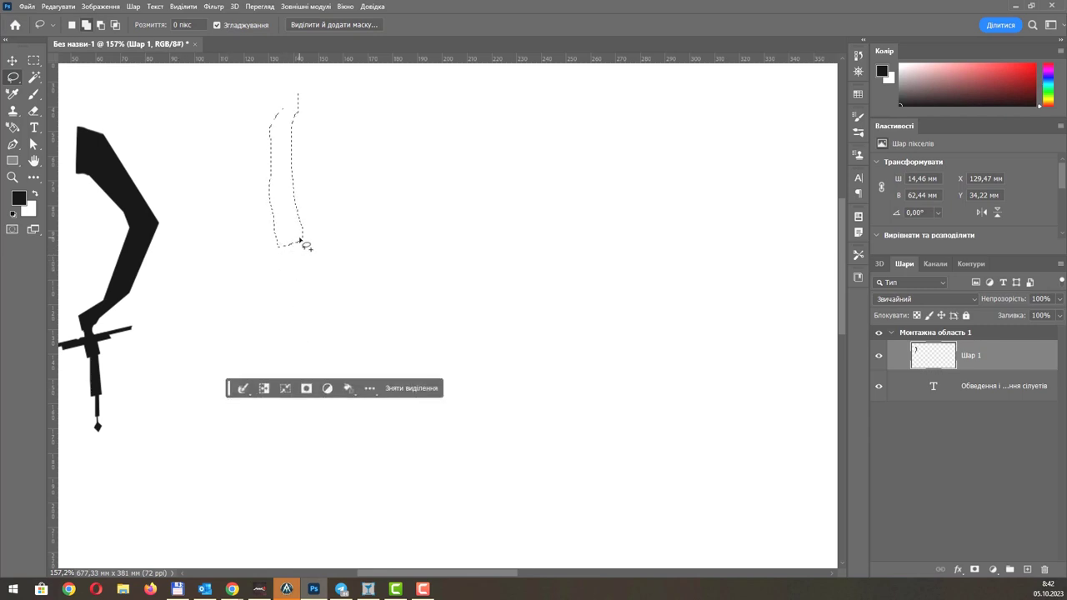
mouse_move(301, 240)
left_mouse_down()
mouse_move(298, 283)
mouse_move(297, 250)
left_mouse_up()
scroll(304, 236, "up", 1)
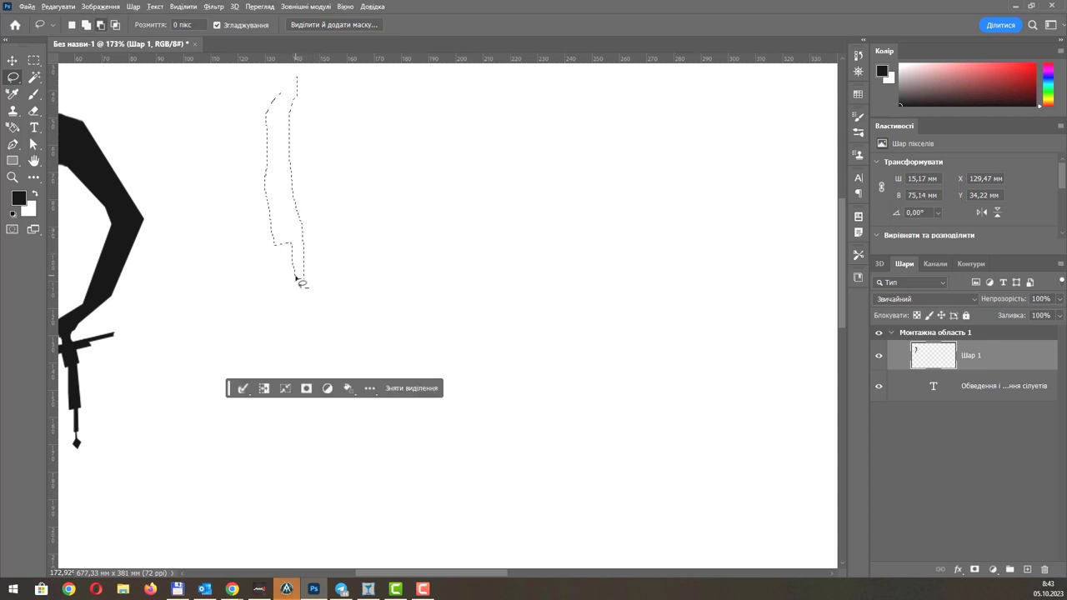
scroll(296, 278, "up", 3)
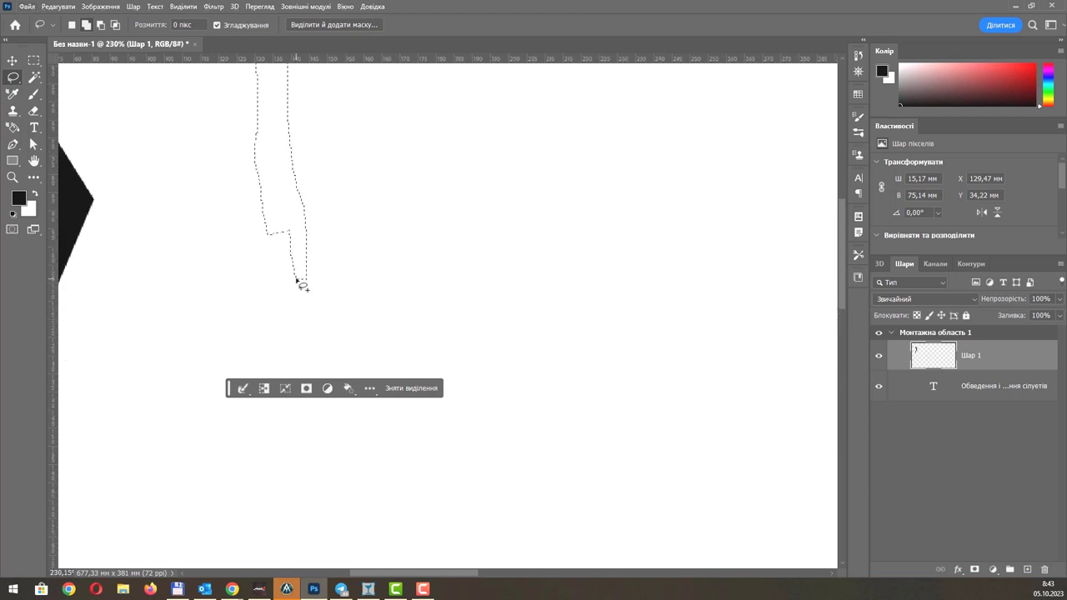
Extend the blade selection's lower tip further downward.
left_click_drag(296, 282, 310, 301)
scroll(309, 296, "up", 3)
scroll(301, 290, "up", 2)
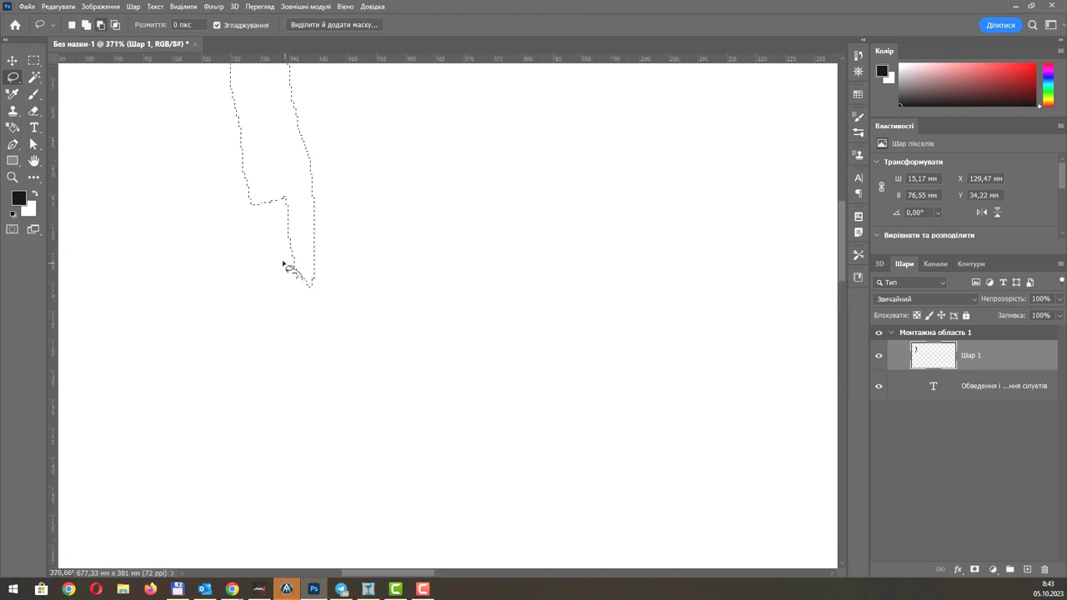
left_click_drag(284, 265, 307, 311)
scroll(313, 292, "down", 2)
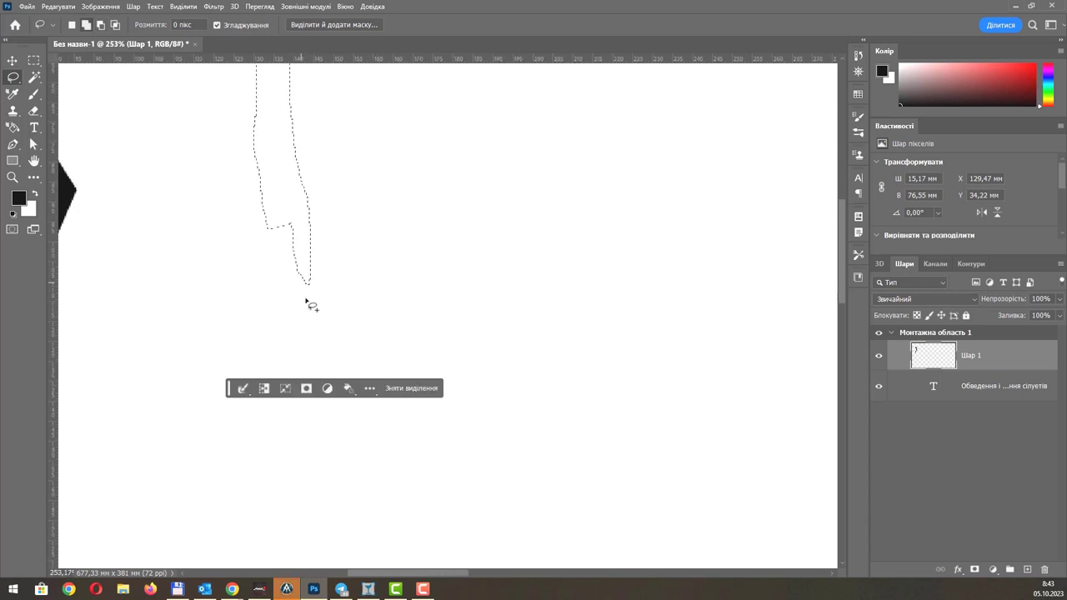
scroll(308, 304, "down", 4)
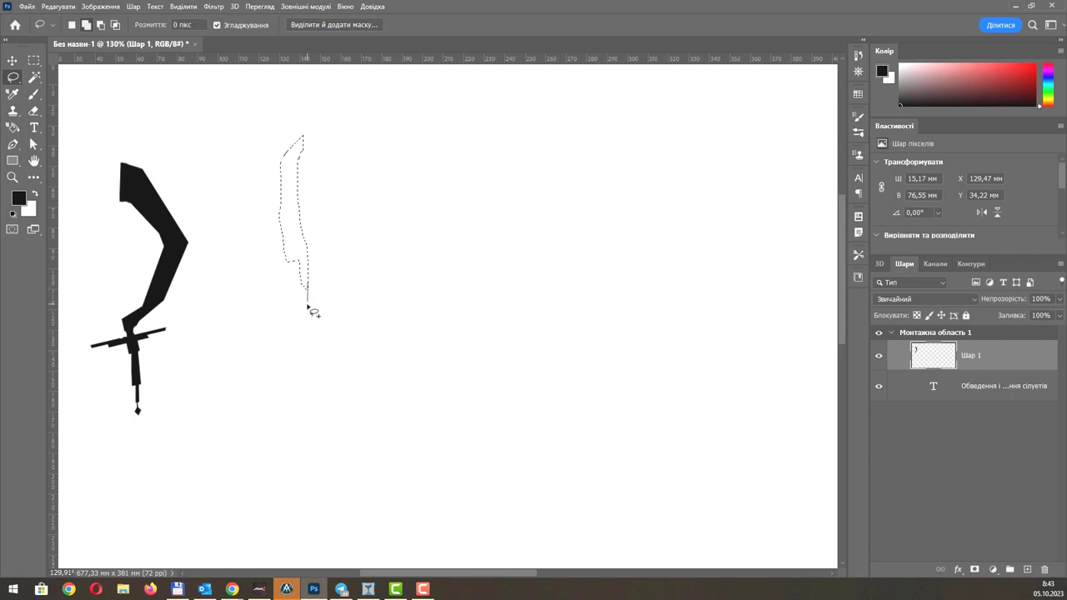
mouse_move(308, 307)
left_mouse_down()
mouse_move(304, 336)
mouse_move(305, 297)
left_mouse_up()
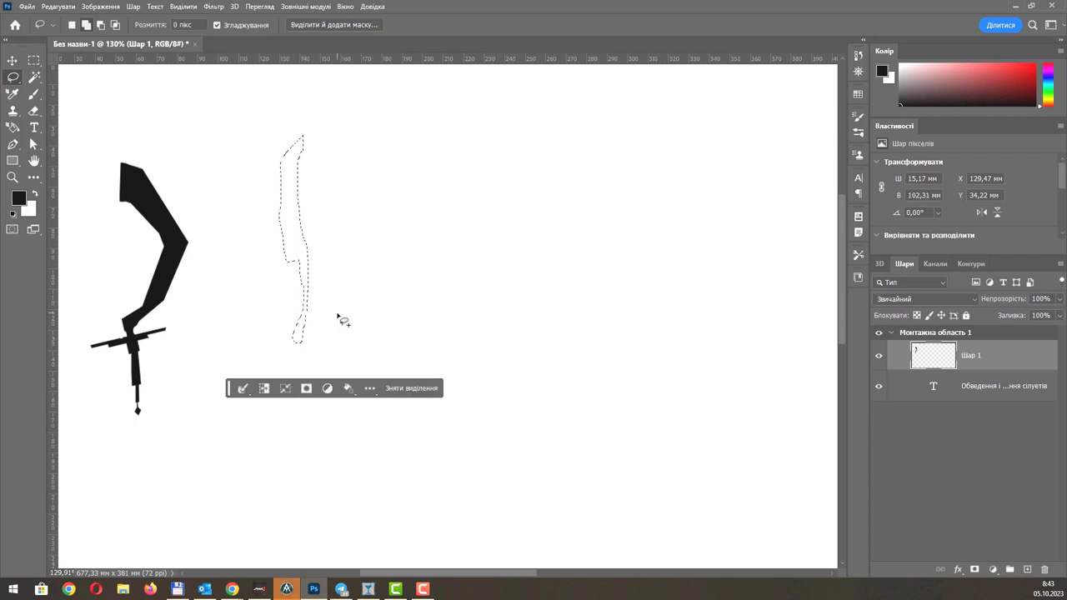
scroll(312, 298, "up", 5)
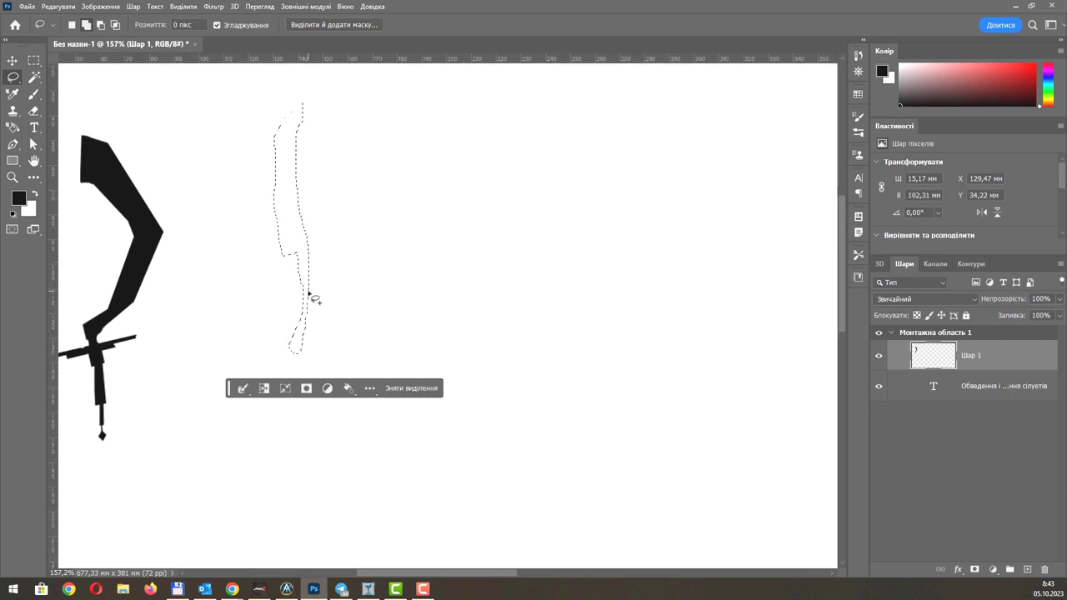
Add straight-edged pieces with the Polygonal Lasso, moving the edge notch lower.
right_click(13, 77)
left_click(51, 84)
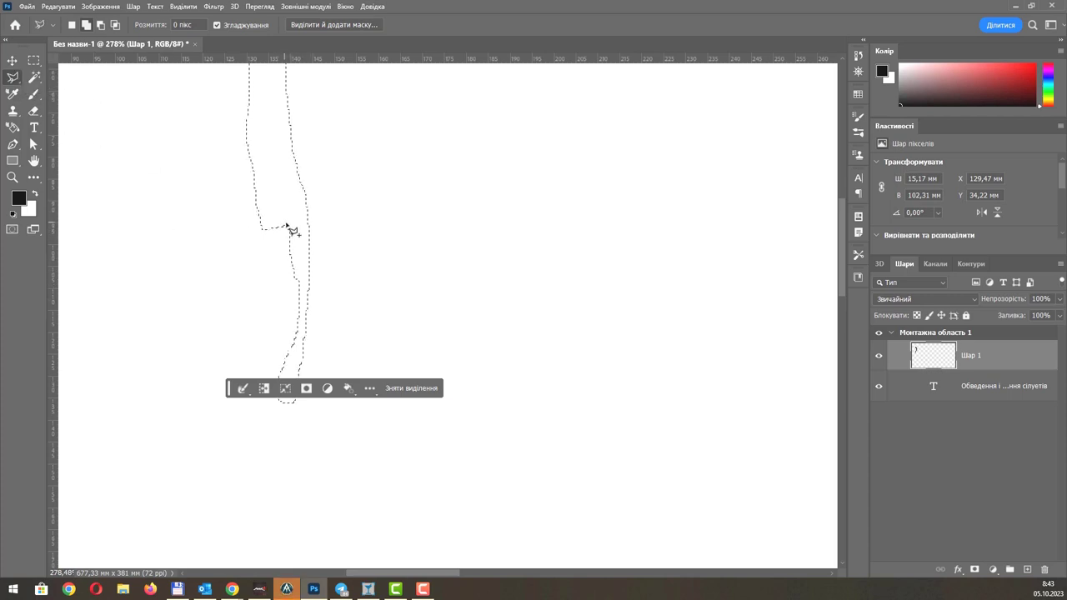
left_click(259, 215, "shift")
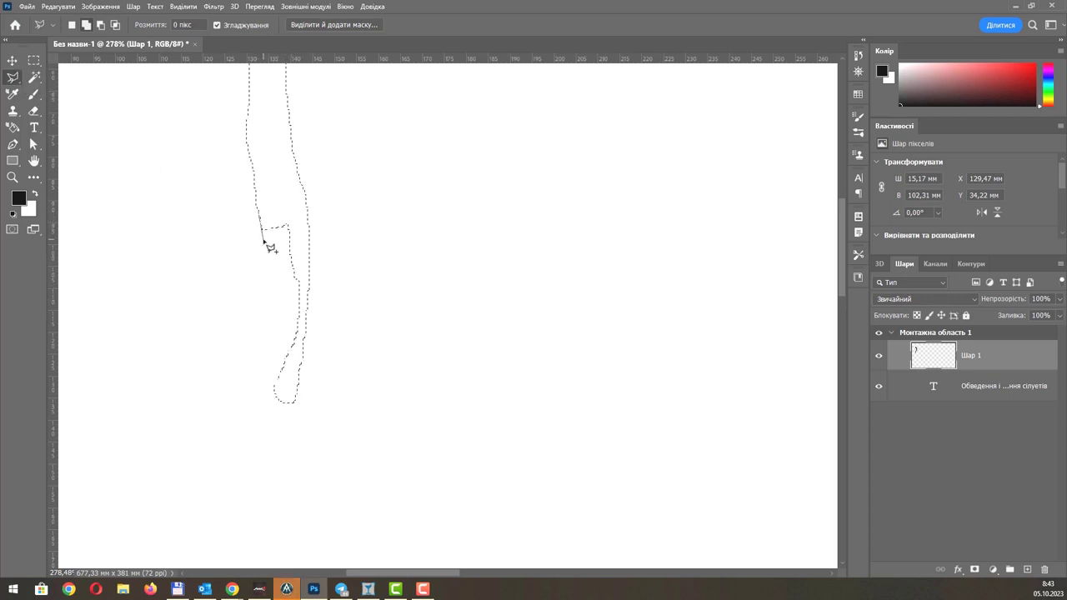
left_click(263, 237)
double_click(288, 228)
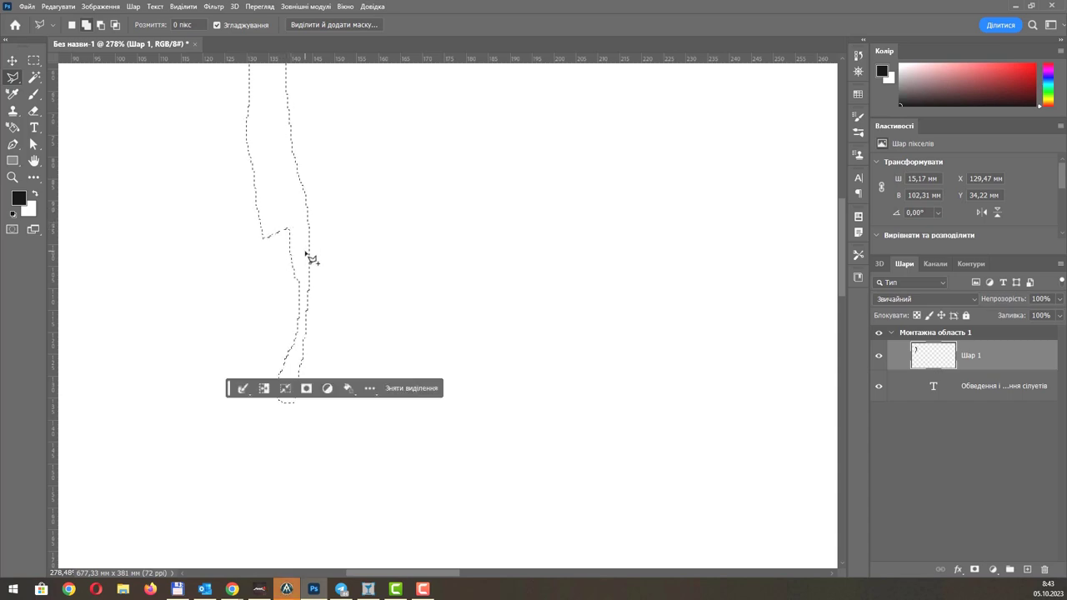
left_click(286, 228, "shift")
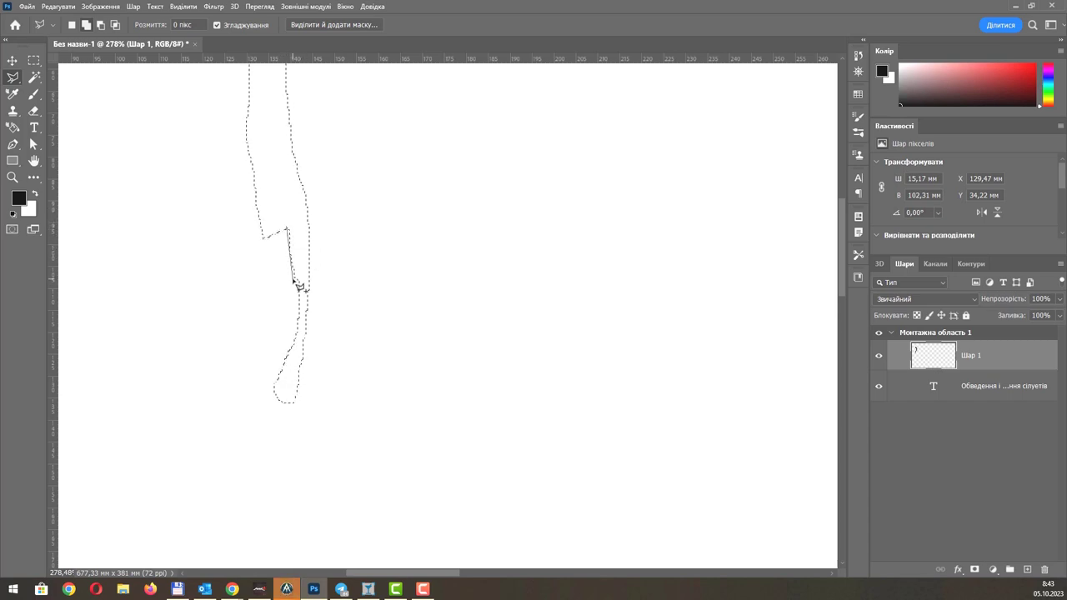
double_click(304, 273)
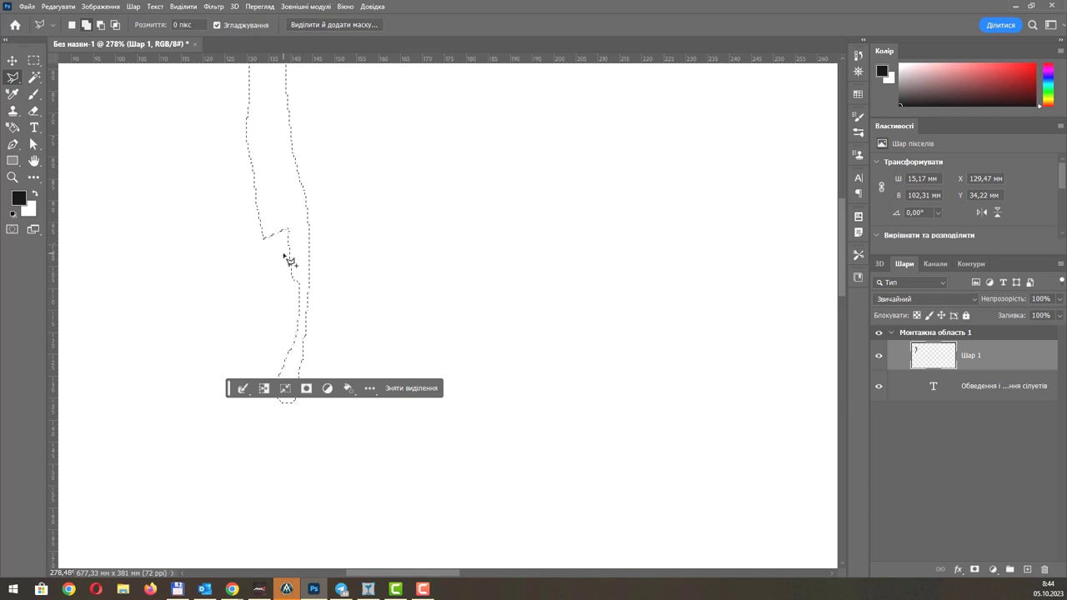
scroll(288, 261, "down", 3)
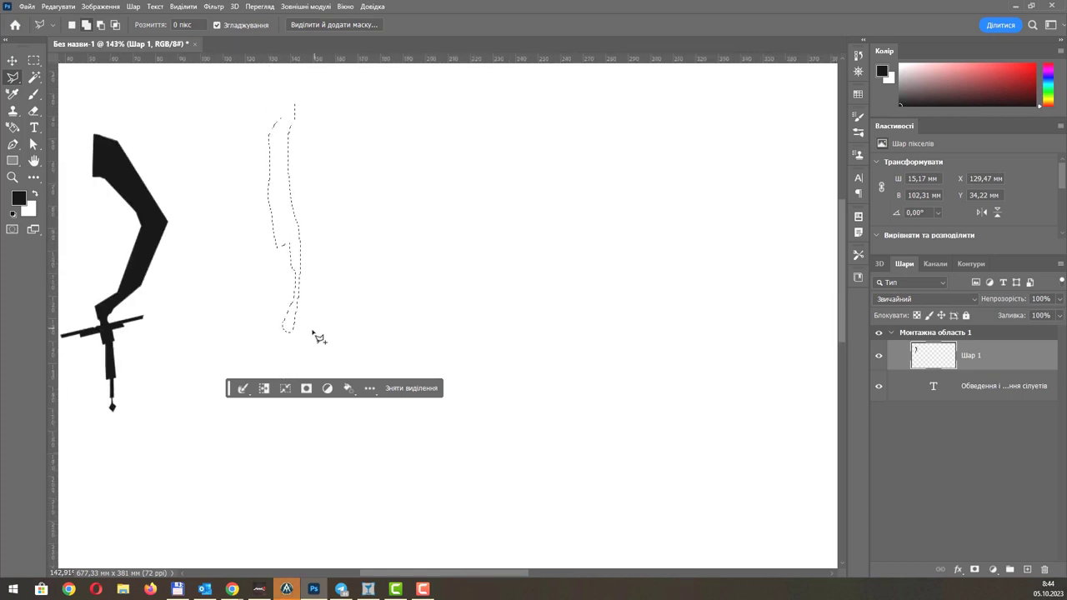
Trim the left edge of the blade selection inward.
left_click_drag(301, 286, 296, 260)
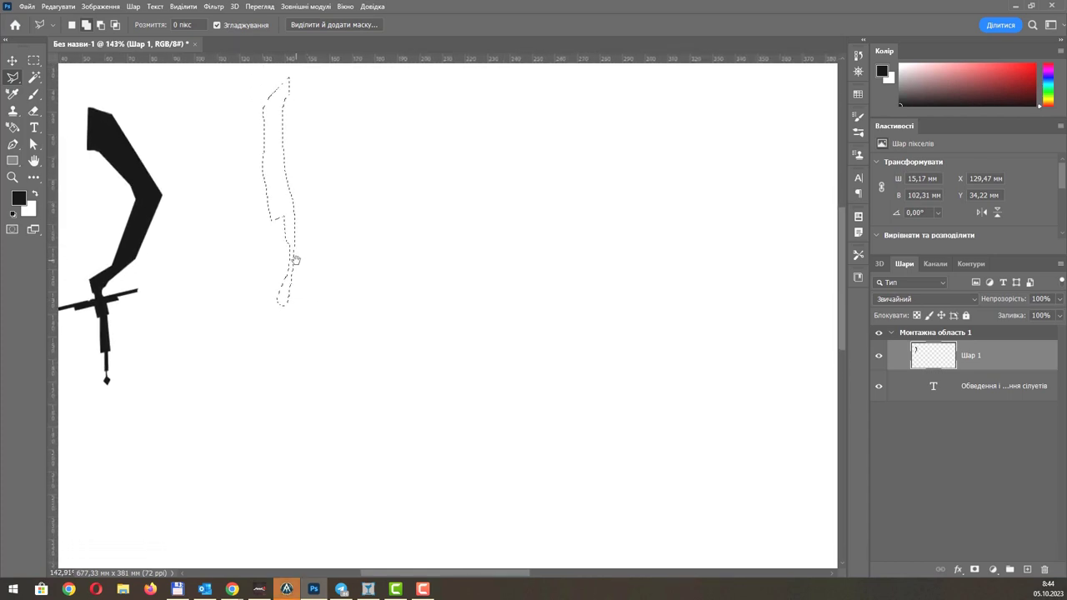
scroll(265, 166, "up", 2)
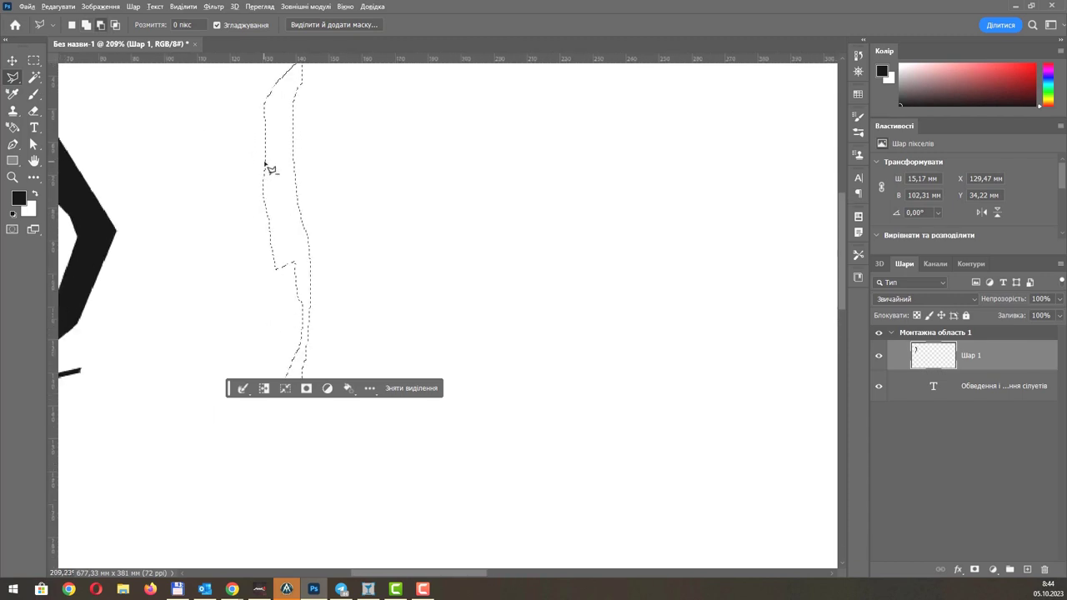
left_click_drag(265, 163, 249, 214)
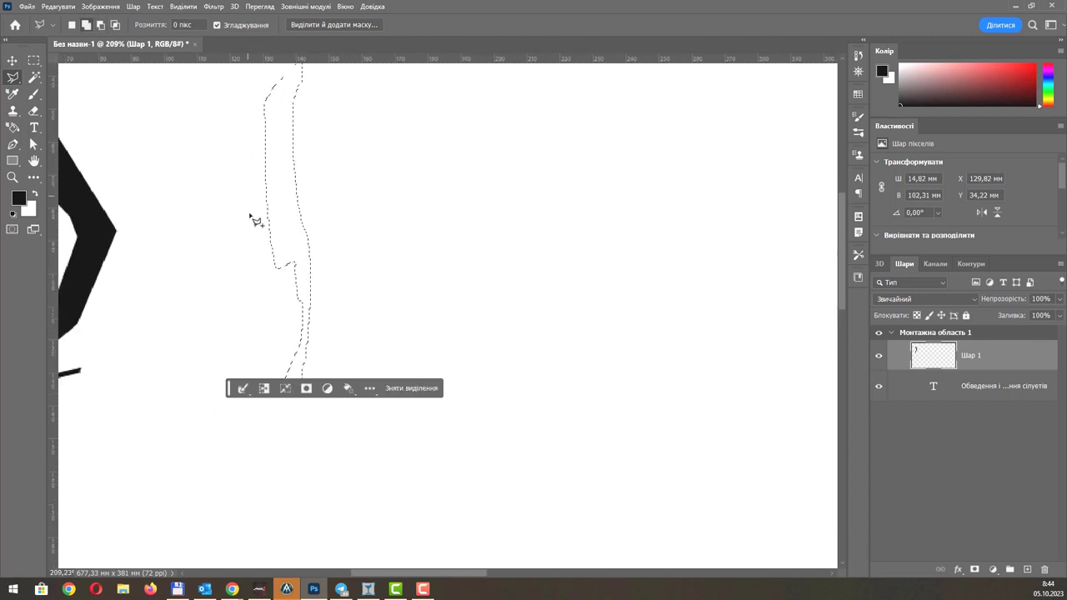
scroll(283, 229, "down", 2)
scroll(310, 241, "down", 1)
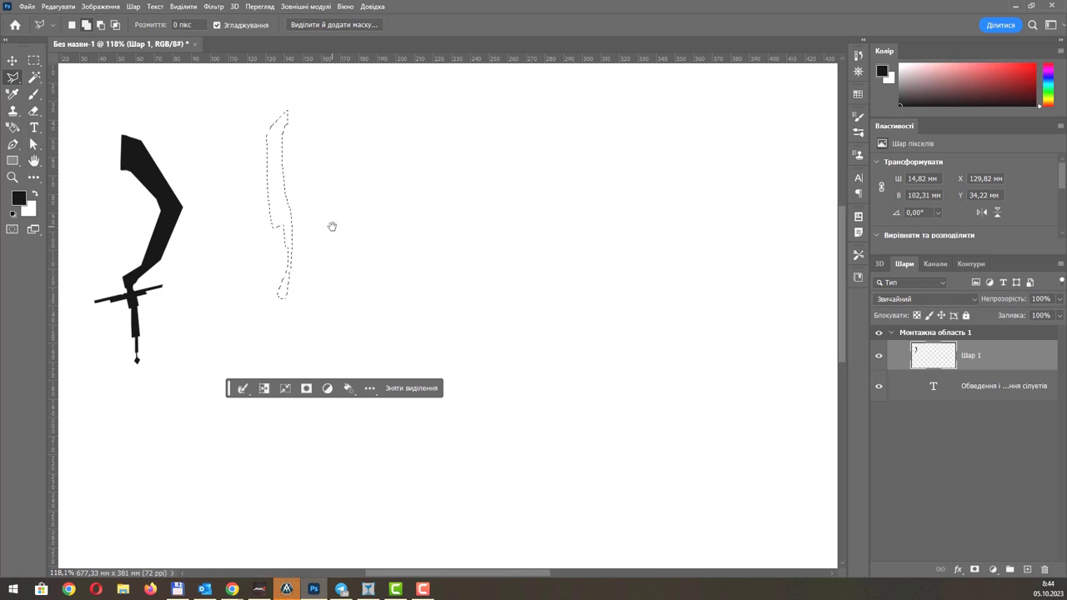
scroll(283, 307, "up", 1)
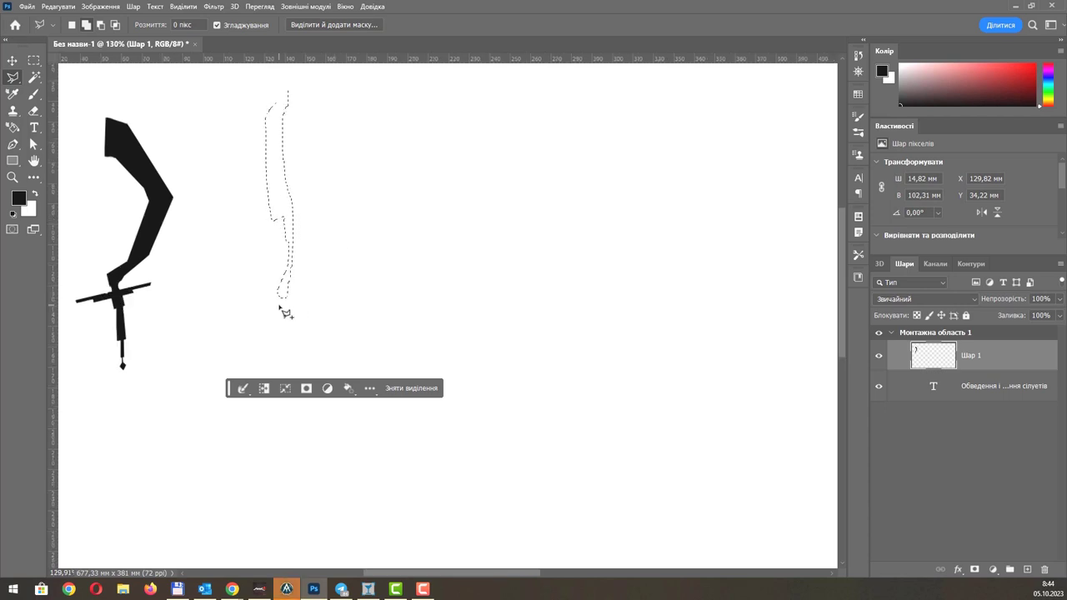
right_click(21, 82)
Add a circle below the blade selection and shape its neck and right edge.
left_click(83, 73)
scroll(284, 315, "up", 2)
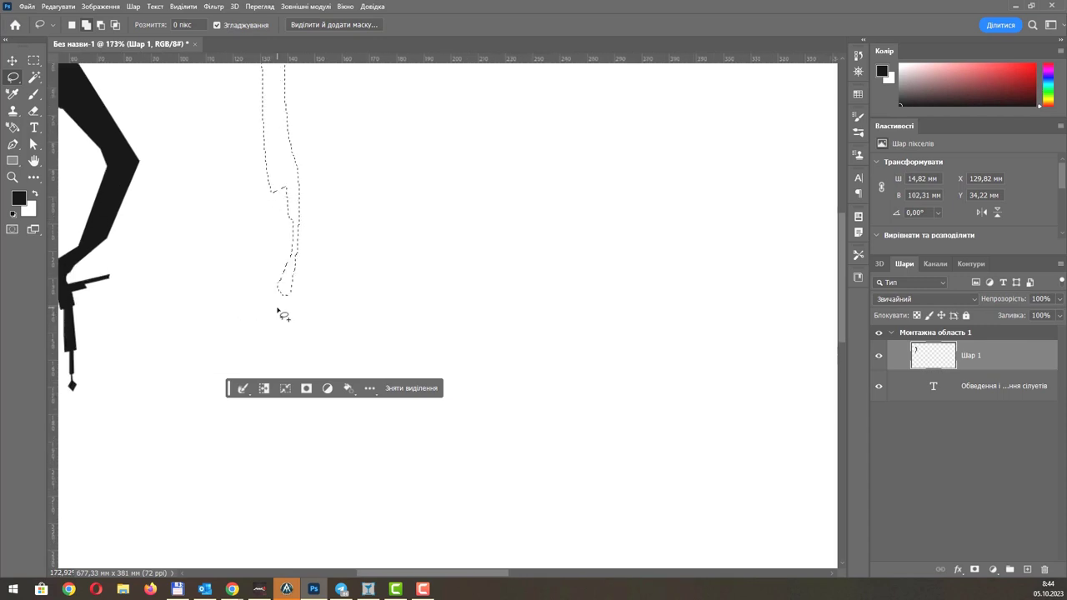
scroll(282, 313, "up", 2)
mouse_move(284, 289)
left_mouse_down()
mouse_move(257, 300)
mouse_move(293, 289)
left_mouse_up()
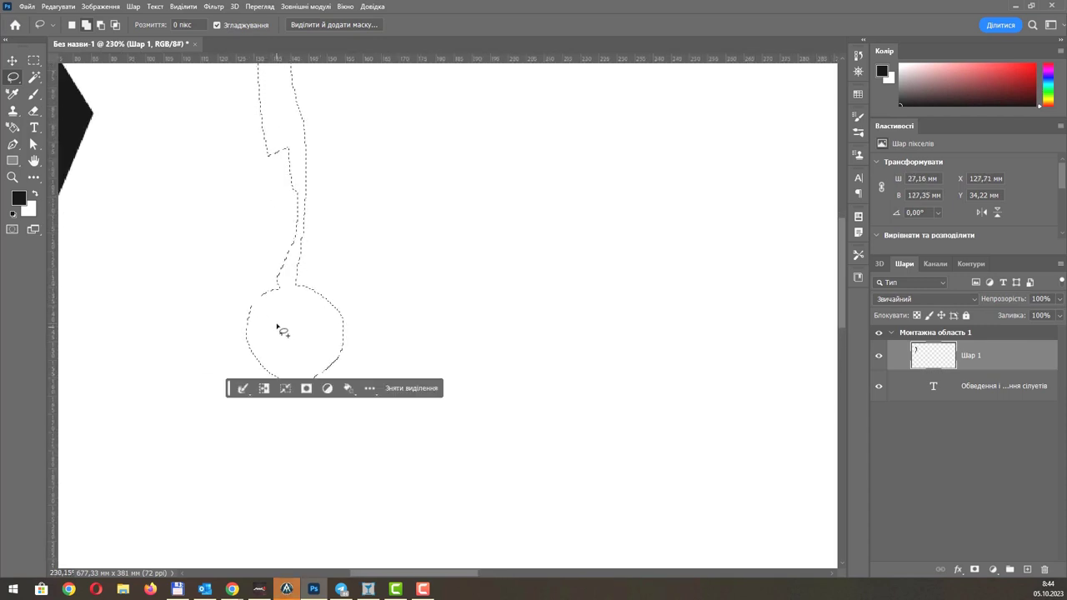
scroll(278, 325, "down", 3)
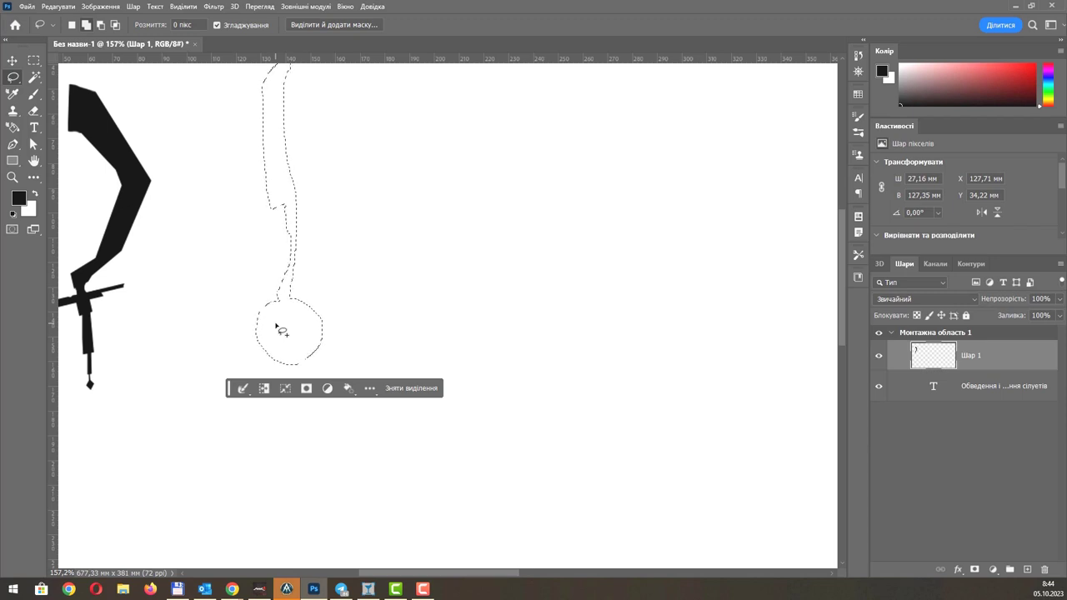
key("ctrl+z")
scroll(322, 328, "up", 2)
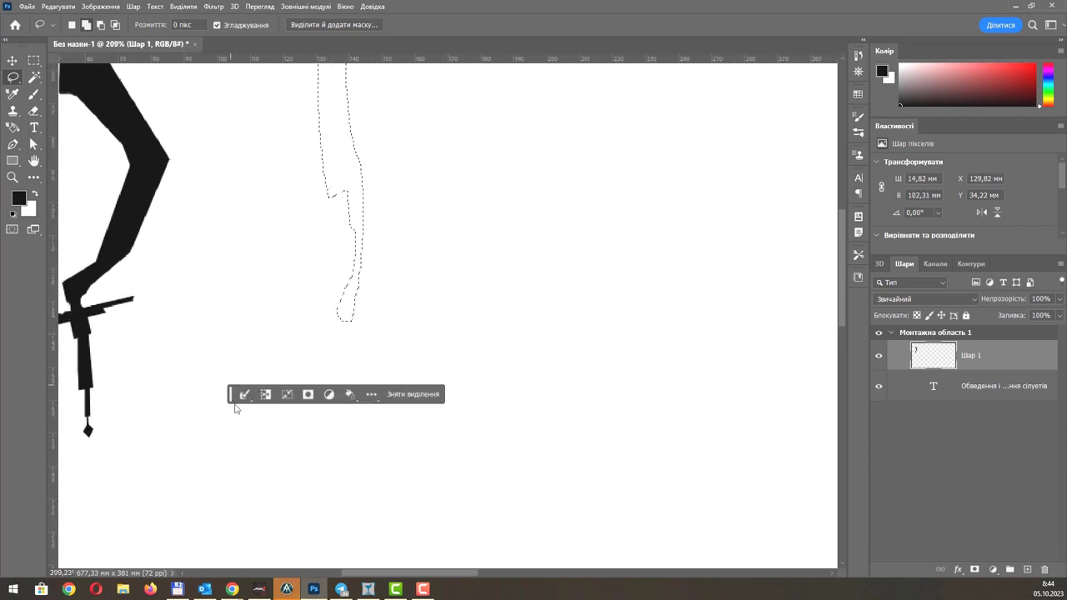
mouse_move(341, 318)
left_mouse_down()
mouse_move(280, 407)
mouse_move(348, 318)
mouse_move(381, 341)
left_mouse_up()
scroll(359, 325, "up", 2)
left_click_drag(317, 302, 353, 345)
scroll(357, 317, "down", 2)
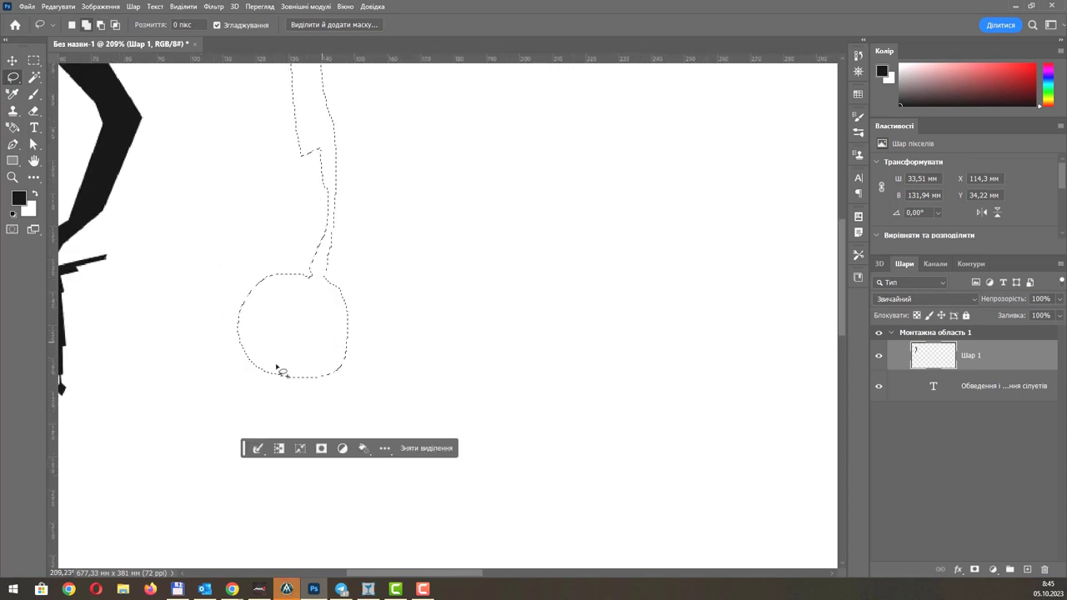
mouse_move(349, 298)
left_mouse_down()
mouse_move(364, 364)
mouse_move(353, 367)
mouse_move(367, 342)
mouse_move(358, 361)
left_mouse_up()
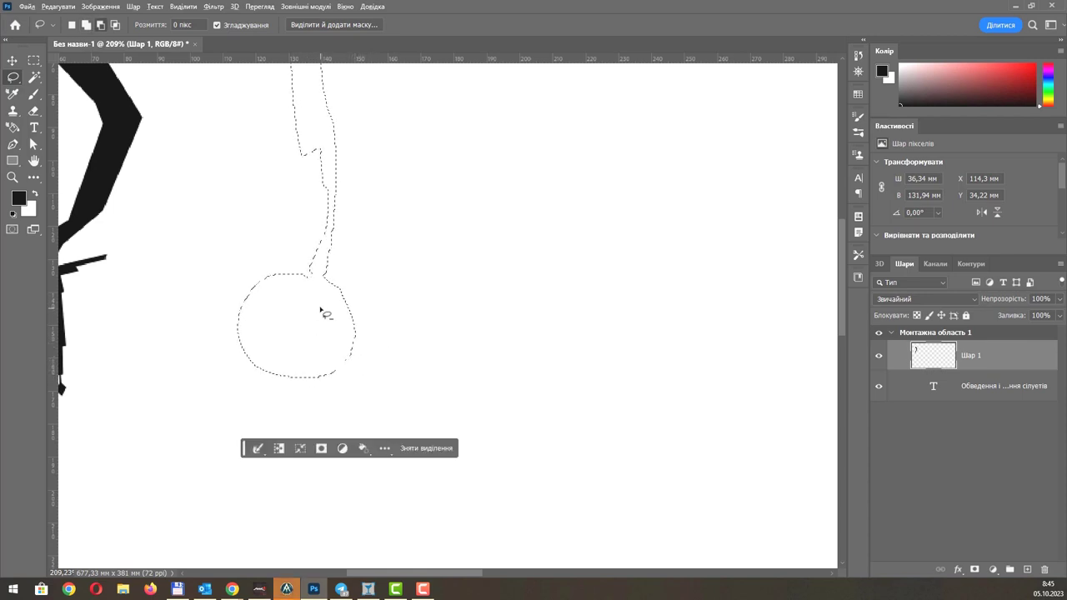
Cut a hole inside the circle to leave a hollow ring, trimming its lower-right edge.
mouse_move(320, 299)
left_mouse_down()
mouse_move(318, 365)
mouse_move(331, 307)
mouse_move(251, 339)
left_mouse_up()
mouse_move(291, 367)
left_mouse_down()
mouse_move(339, 353)
mouse_move(343, 317)
mouse_move(296, 287)
left_mouse_up()
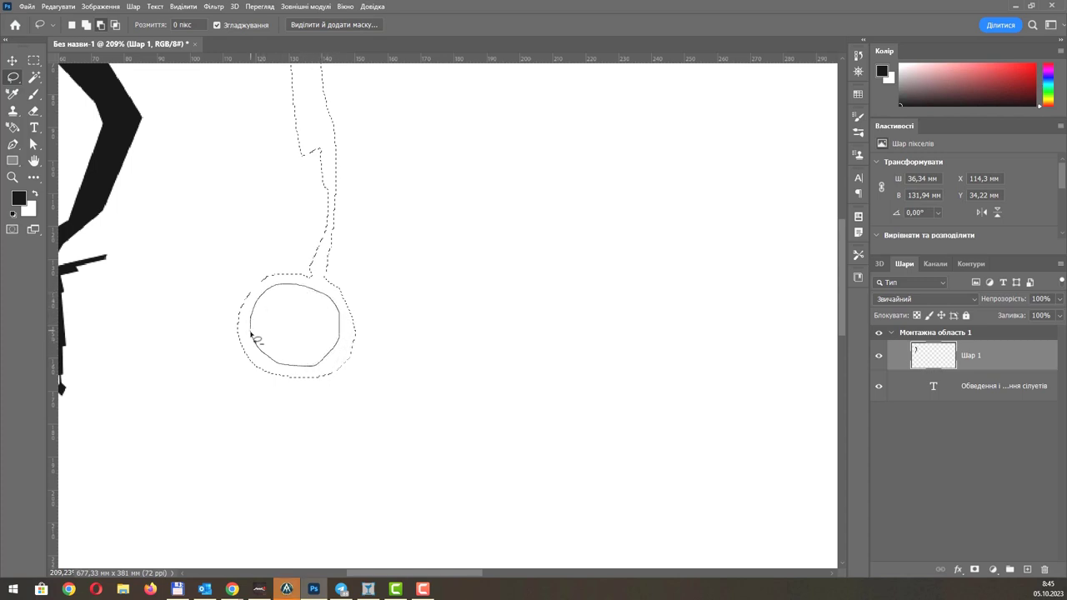
left_click_drag(254, 339, 254, 339)
mouse_move(364, 342)
left_mouse_down()
mouse_move(338, 372)
mouse_move(372, 357)
mouse_move(348, 360)
mouse_move(364, 330)
mouse_move(350, 357)
mouse_move(375, 362)
mouse_move(388, 334)
mouse_move(369, 362)
left_mouse_up()
scroll(370, 306, "down", 5)
Fill the blade selection with solid black using the Paint Bucket.
key("g")
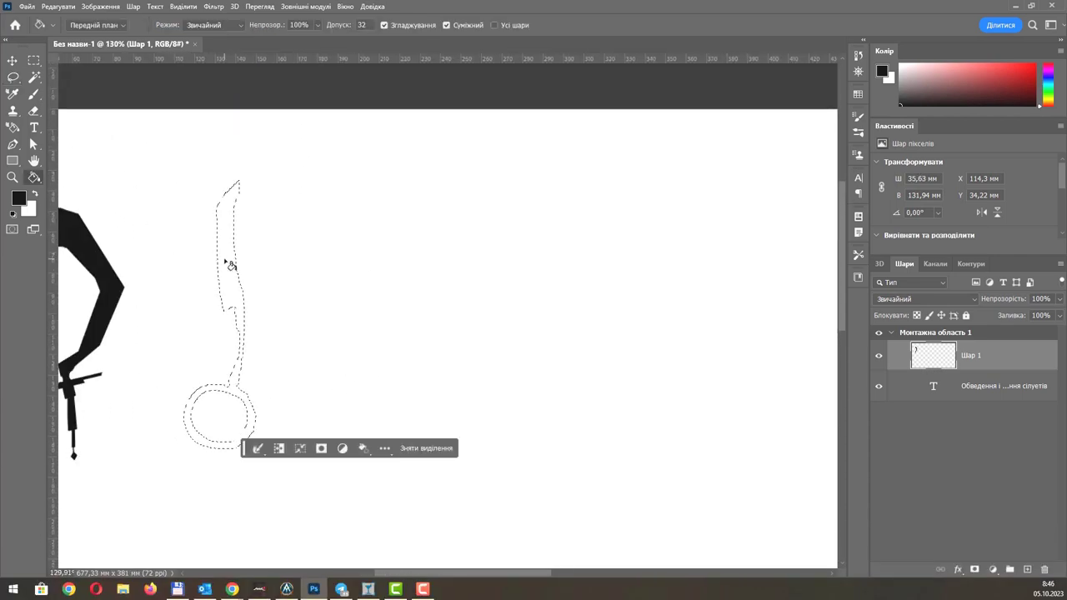
left_click(232, 264)
scroll(300, 344, "down", 3)
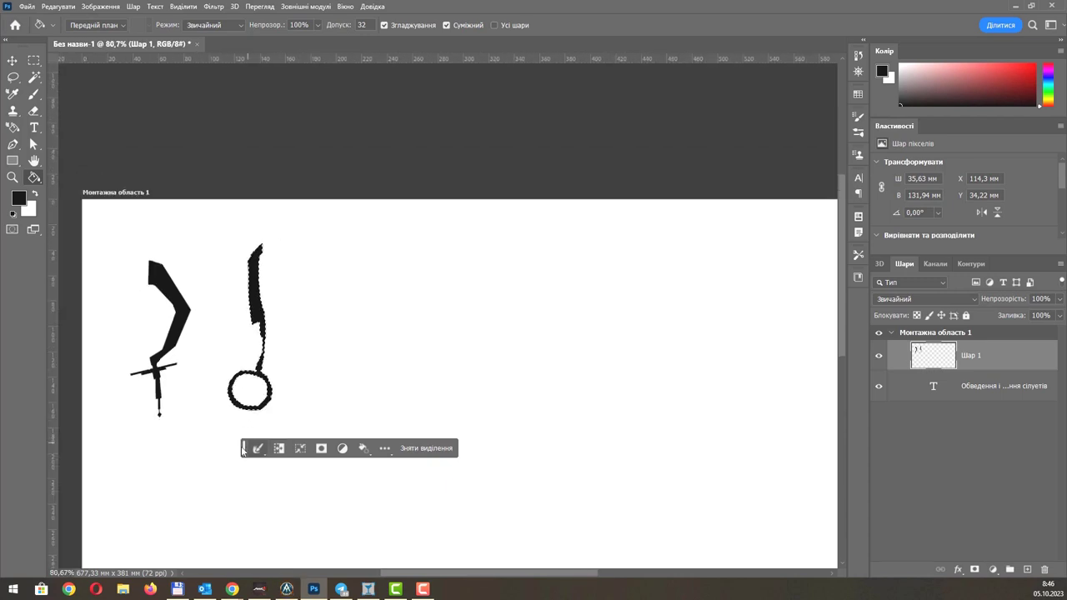
Lasso the ring pommel and scale it down to a smaller loop.
key("l")
scroll(254, 365, "up", 3)
mouse_move(260, 373)
left_mouse_down()
mouse_move(217, 266)
mouse_move(246, 371)
left_mouse_up()
scroll(246, 370, "up", 4)
scroll(297, 373, "down", 3)
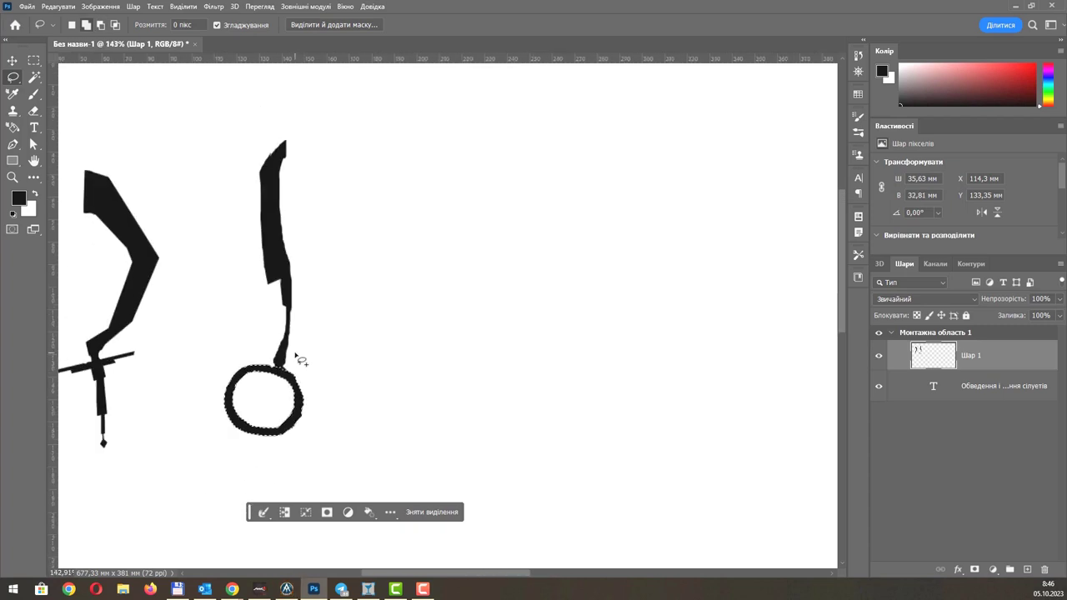
key("ctrl+t")
mouse_move(305, 442)
left_mouse_down()
mouse_move(266, 377)
mouse_move(293, 376)
left_mouse_up()
key("Return")
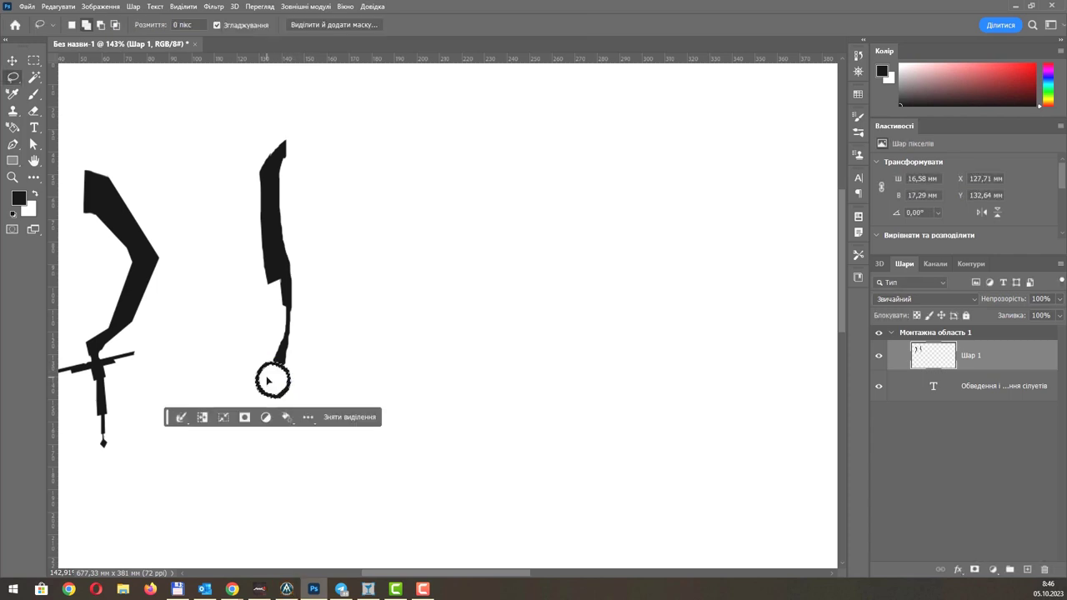
key("l")
scroll(304, 358, "down", 3)
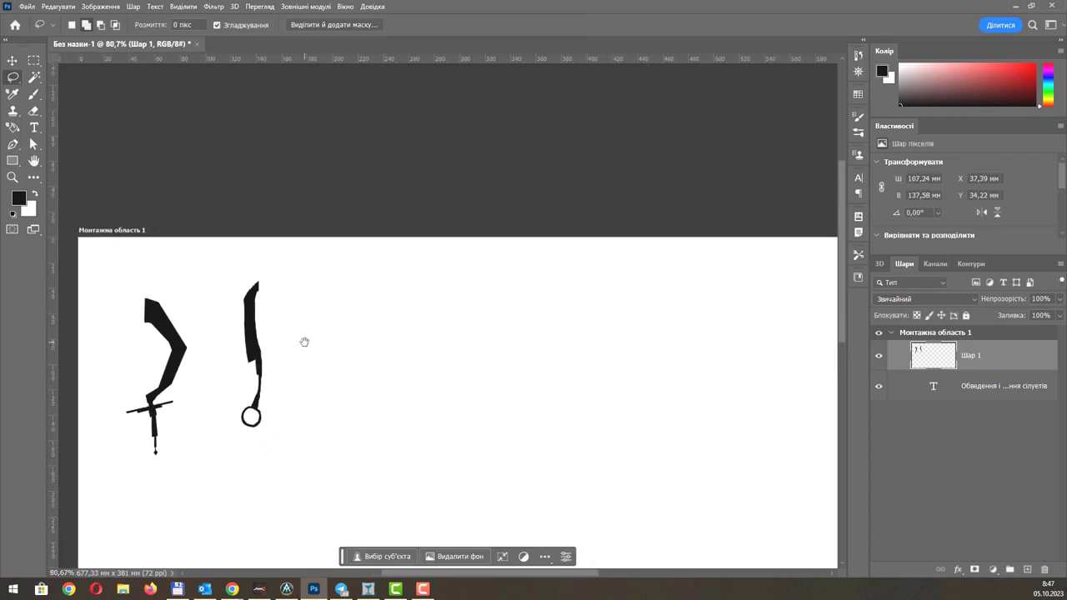
Outline the third weapon's blade tip and wavy upper edge with the Polygonal Lasso.
key("shift+l")
left_click(315, 273)
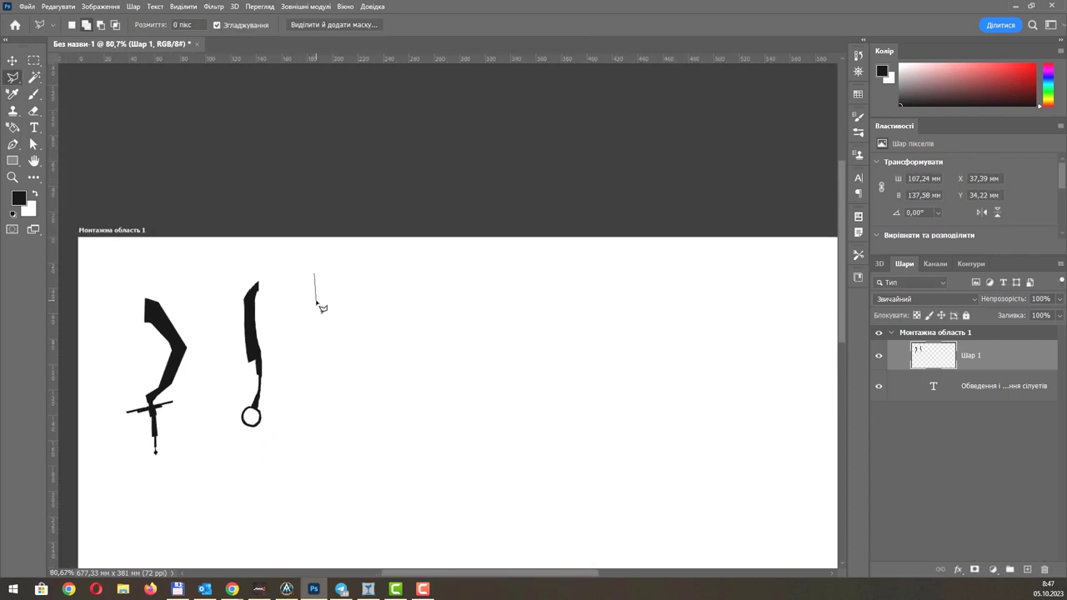
left_click(315, 297)
left_click_drag(310, 307, 324, 383)
mouse_move(323, 383)
left_mouse_down()
mouse_move(315, 405)
mouse_move(299, 298)
mouse_move(312, 294)
left_mouse_up()
scroll(345, 309, "down", 1)
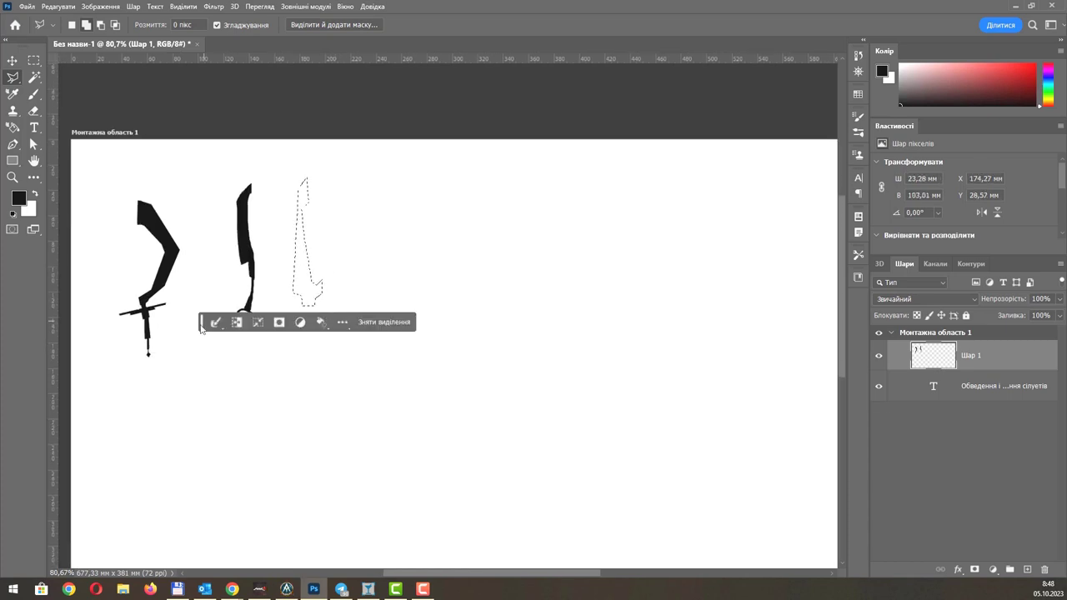
scroll(250, 417, "down", 2)
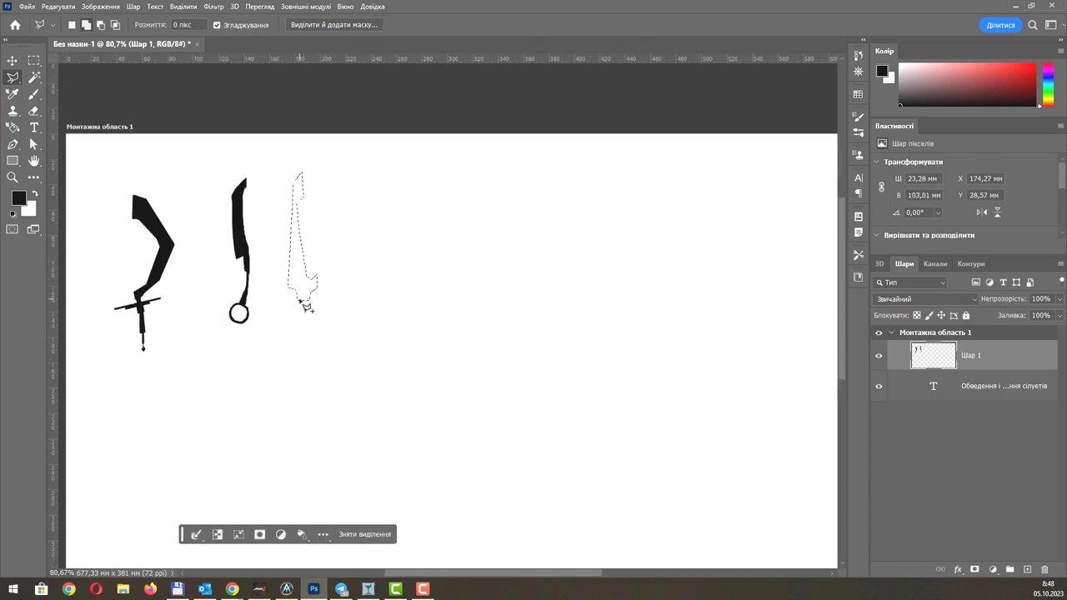
Add a diamond-shaped knob near the guard to the blade selection.
left_click(299, 298)
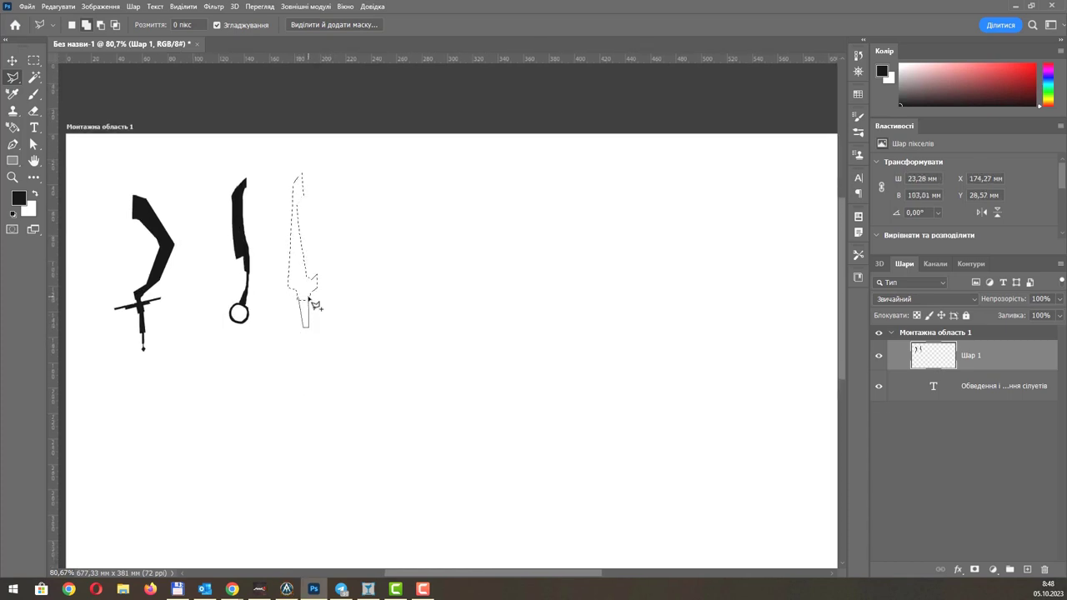
double_click(310, 298)
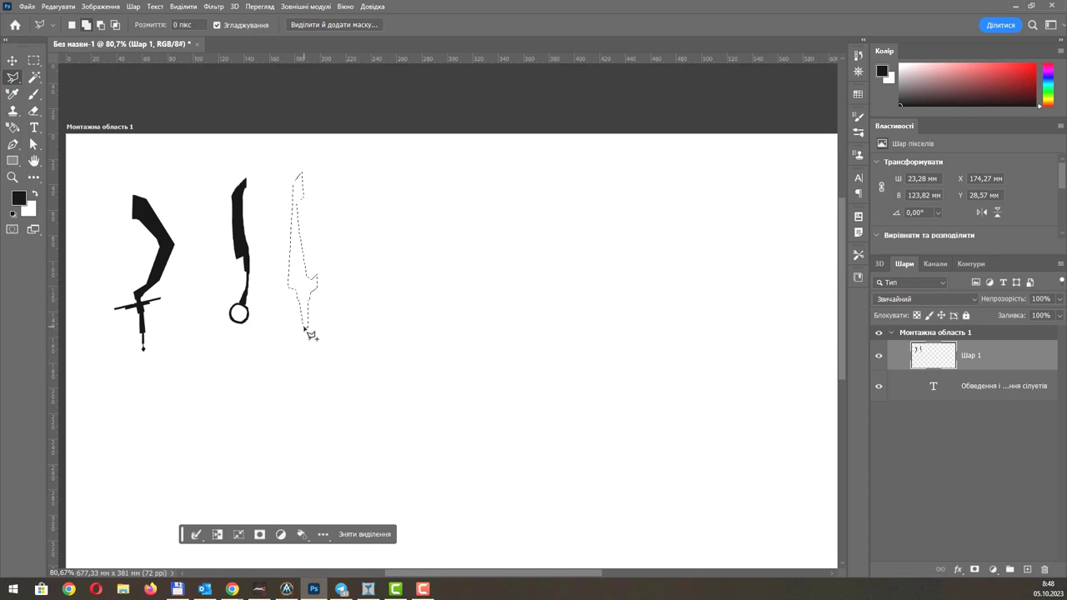
left_click(305, 329)
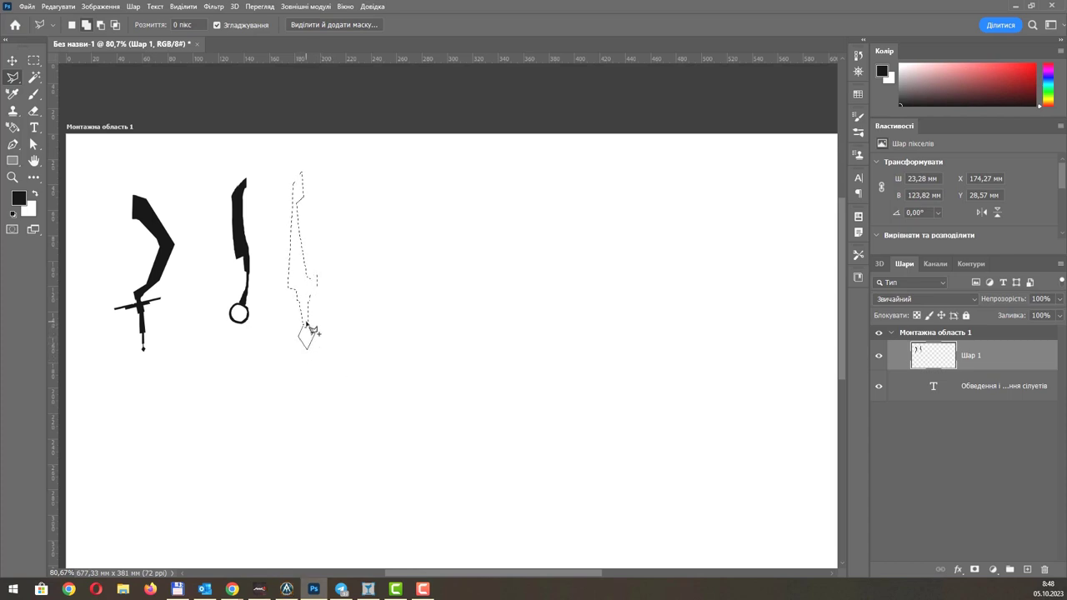
left_click(306, 323)
left_click(305, 347)
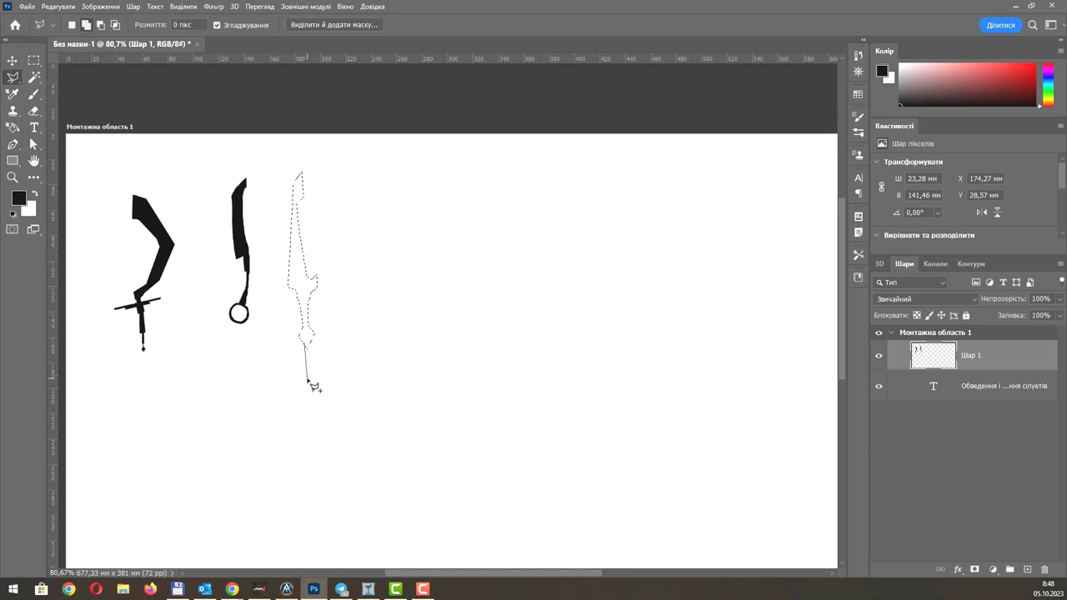
left_click(310, 345)
scroll(321, 400, "down", 1)
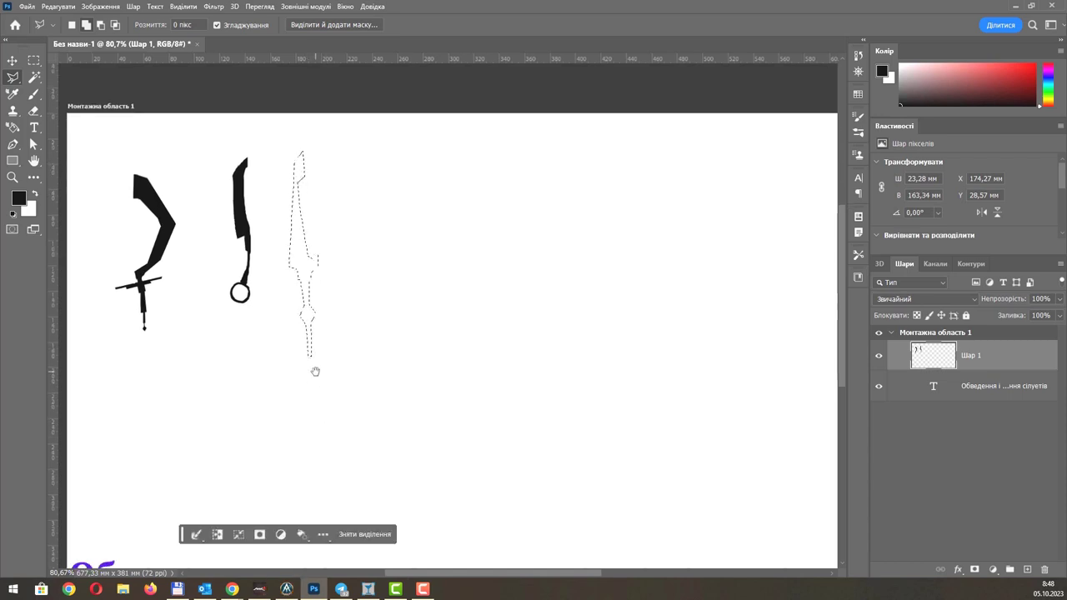
Extend the selection with the shaft section below the knob.
left_click(308, 356)
left_click(305, 367)
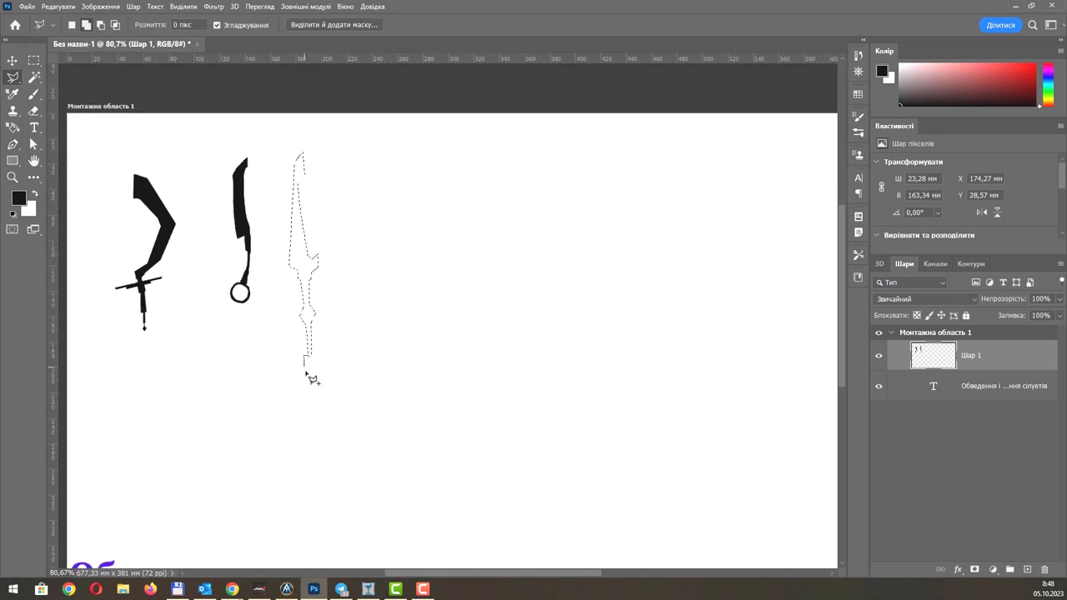
left_click(313, 380)
left_click(314, 357)
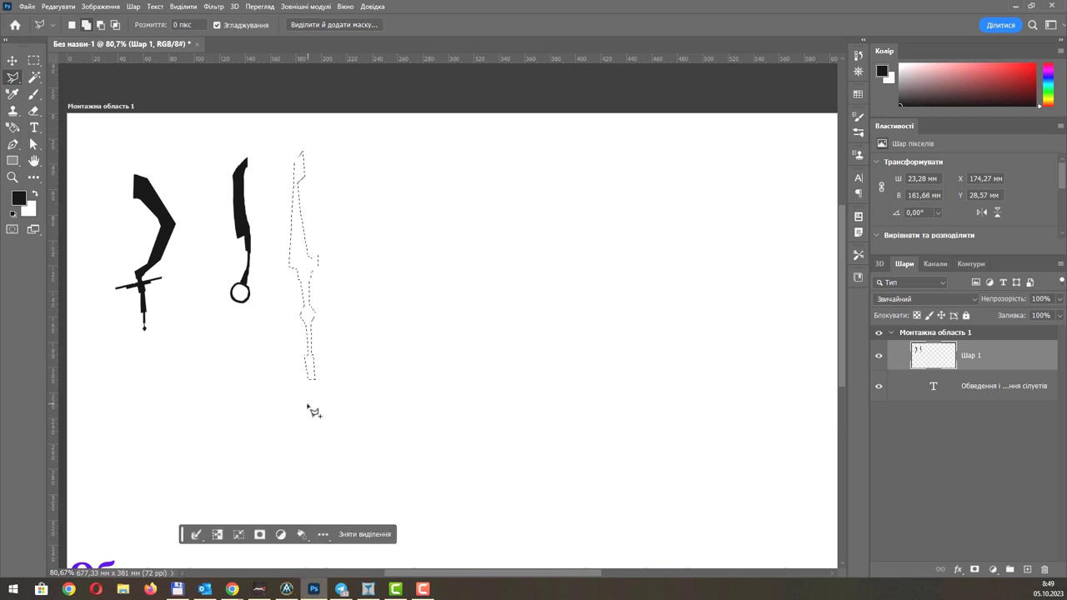
left_click(314, 381)
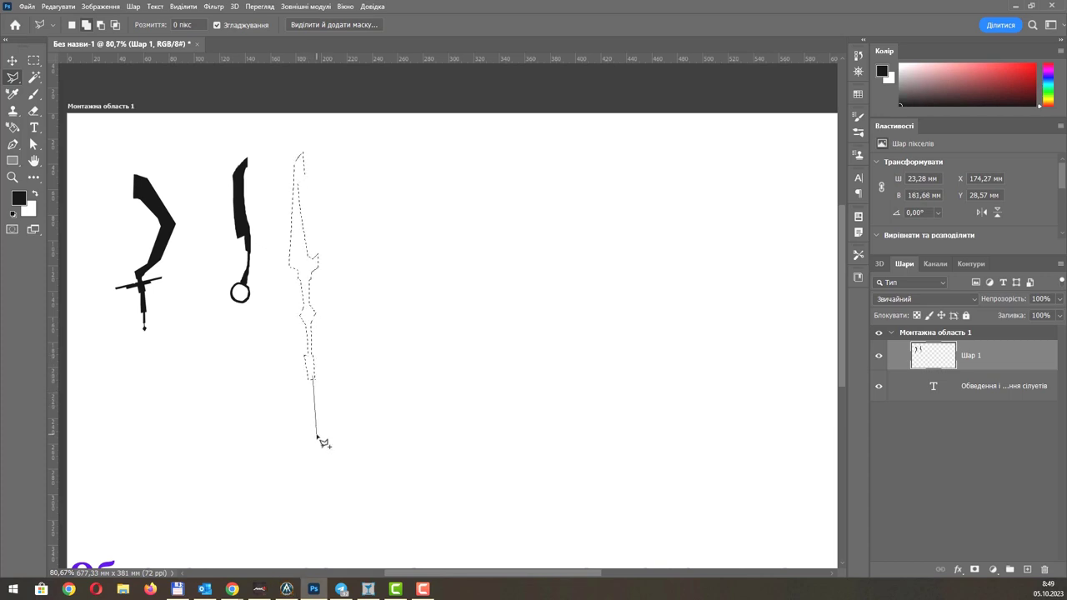
left_click(316, 438)
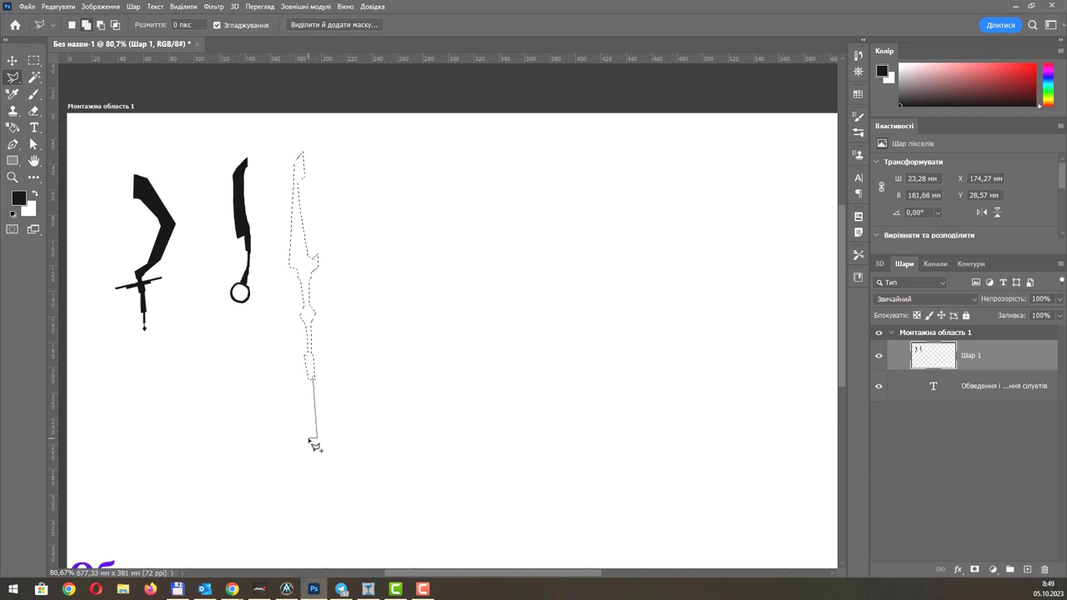
left_click(312, 380)
Add the lower shaft pieces down to the bottom of the spear.
left_click(310, 390)
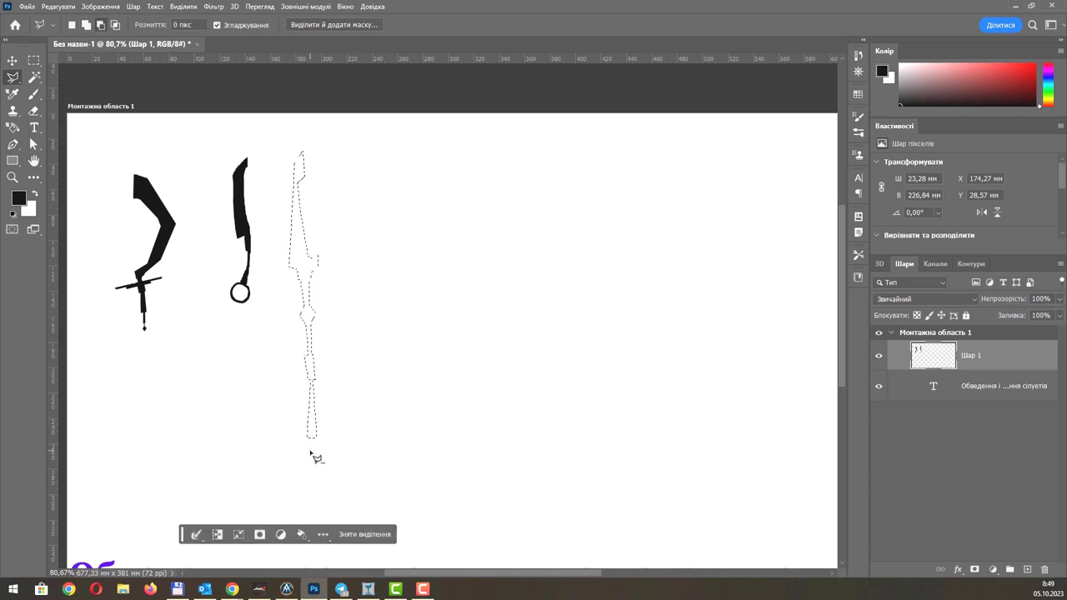
left_click(312, 455)
left_click(295, 448)
left_click(305, 389)
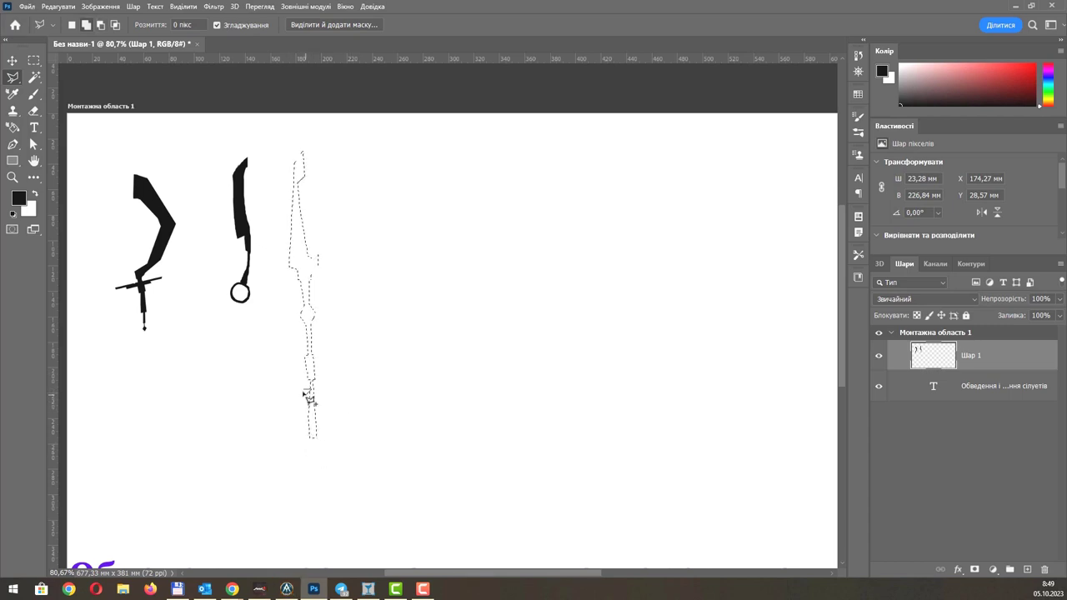
double_click(303, 408)
scroll(302, 408, "up", 2)
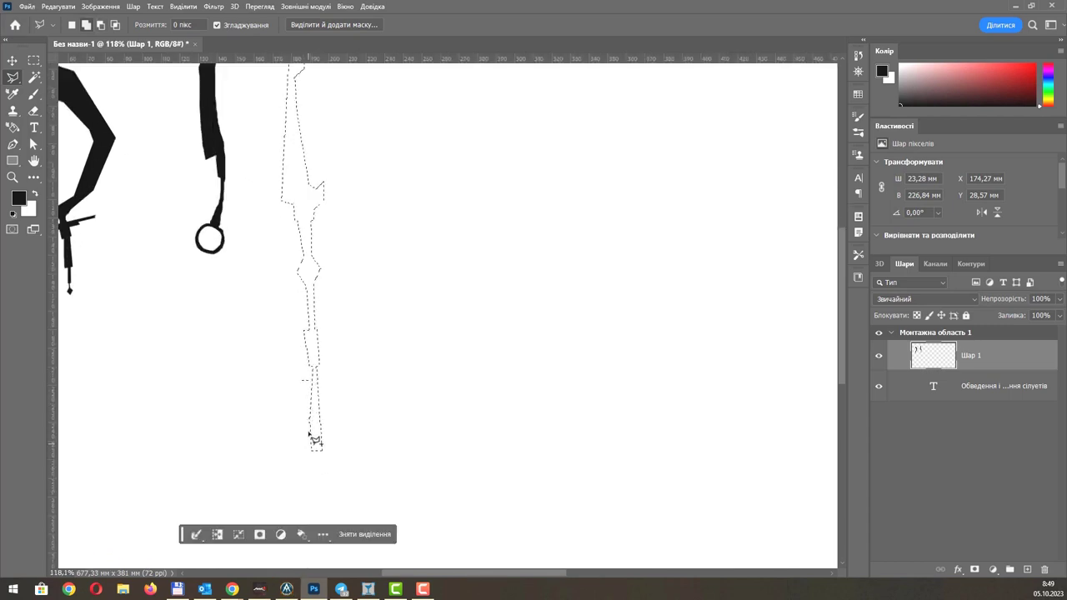
left_click(317, 365)
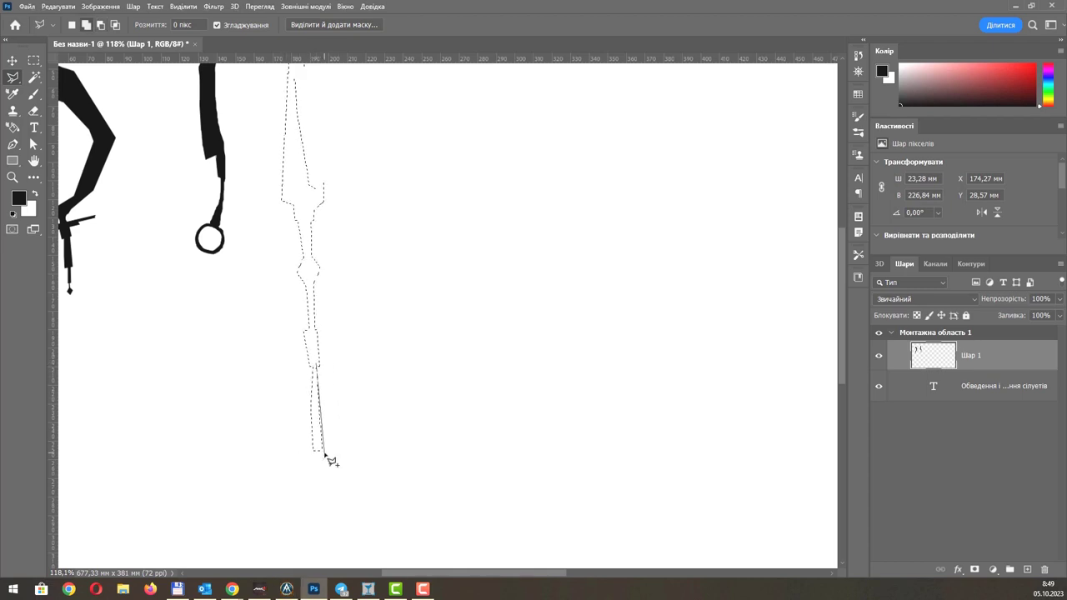
double_click(320, 454)
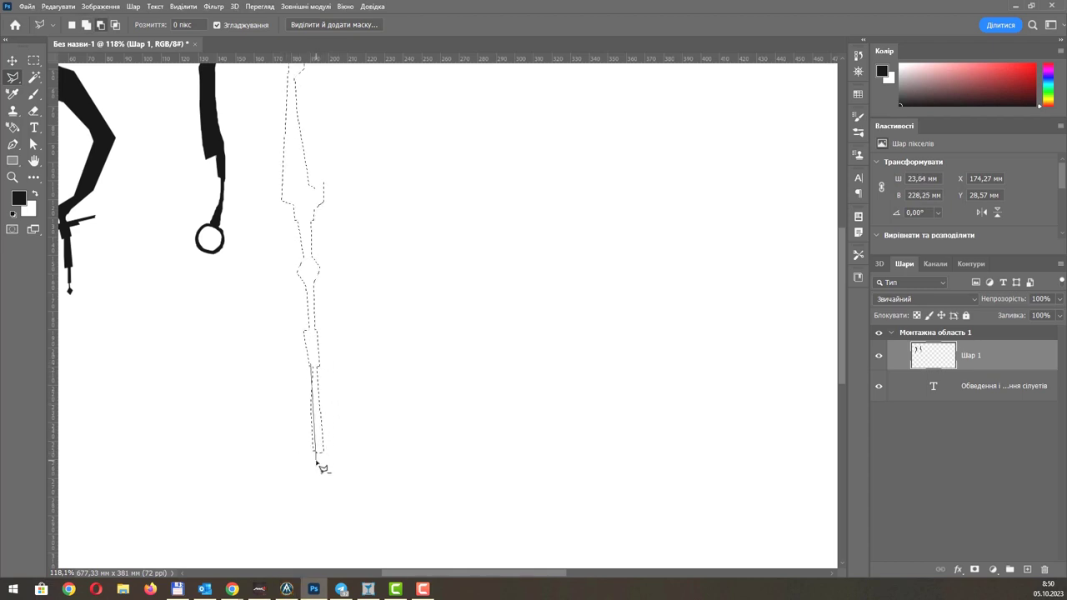
scroll(279, 382, "down", 2)
Add the pointed spear tip and a small shaft section to the selection.
left_click(300, 419)
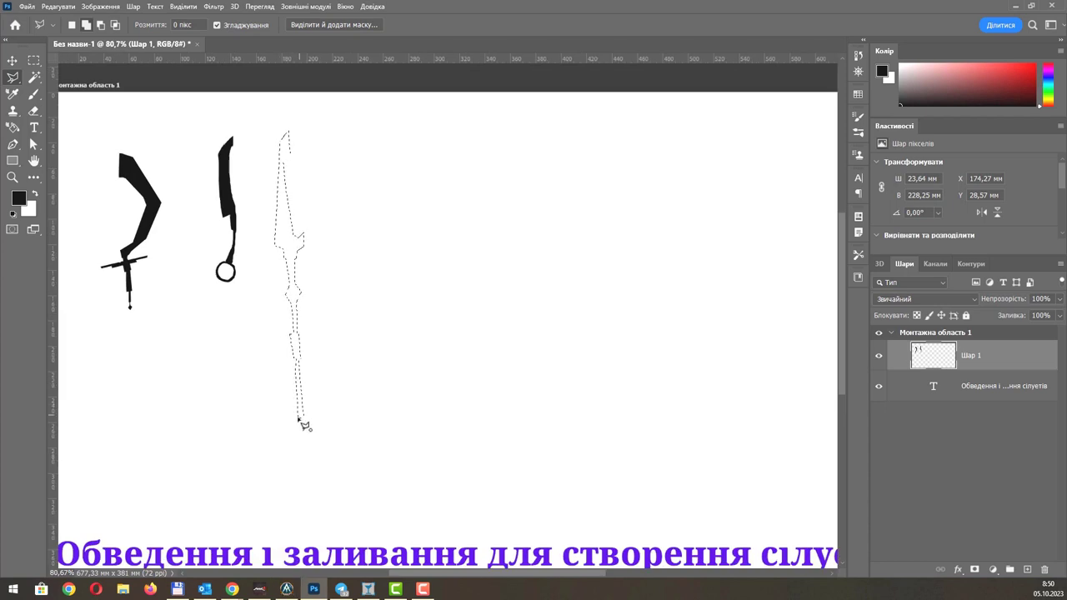
left_click(304, 447)
left_click(305, 424)
scroll(298, 362, "up", 3)
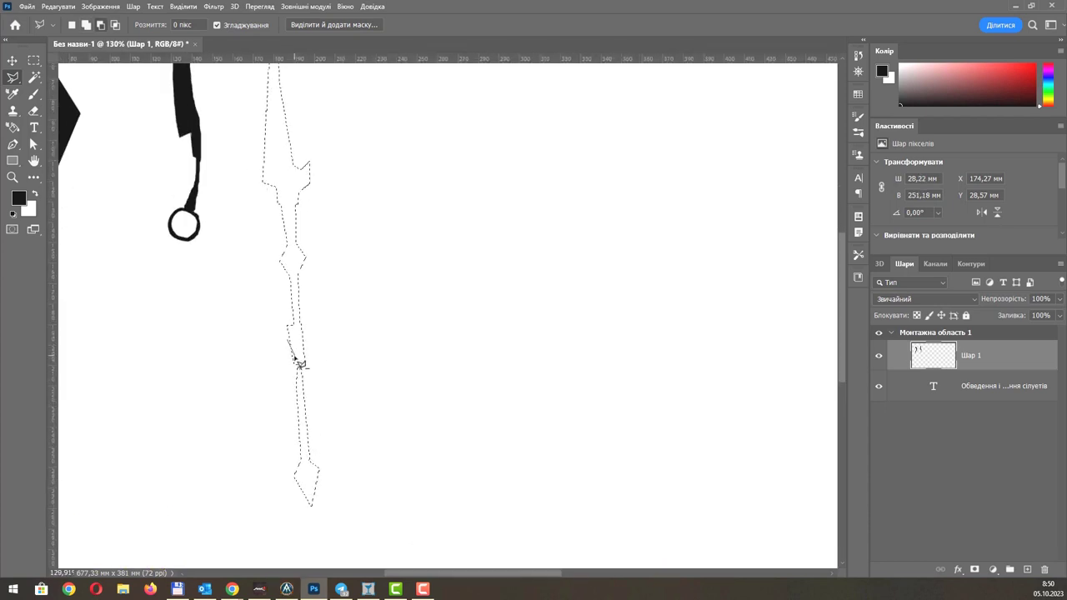
left_click(293, 329)
scroll(286, 322, "up", 1)
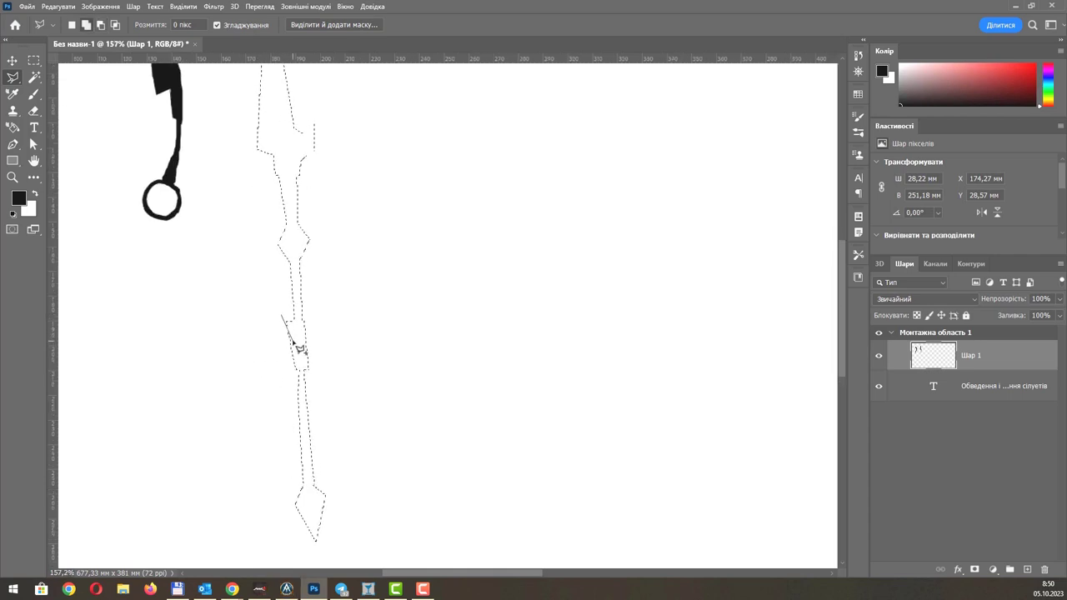
Add notch sections along the shaft to complete the spear outline.
left_click(294, 359)
left_click(285, 314)
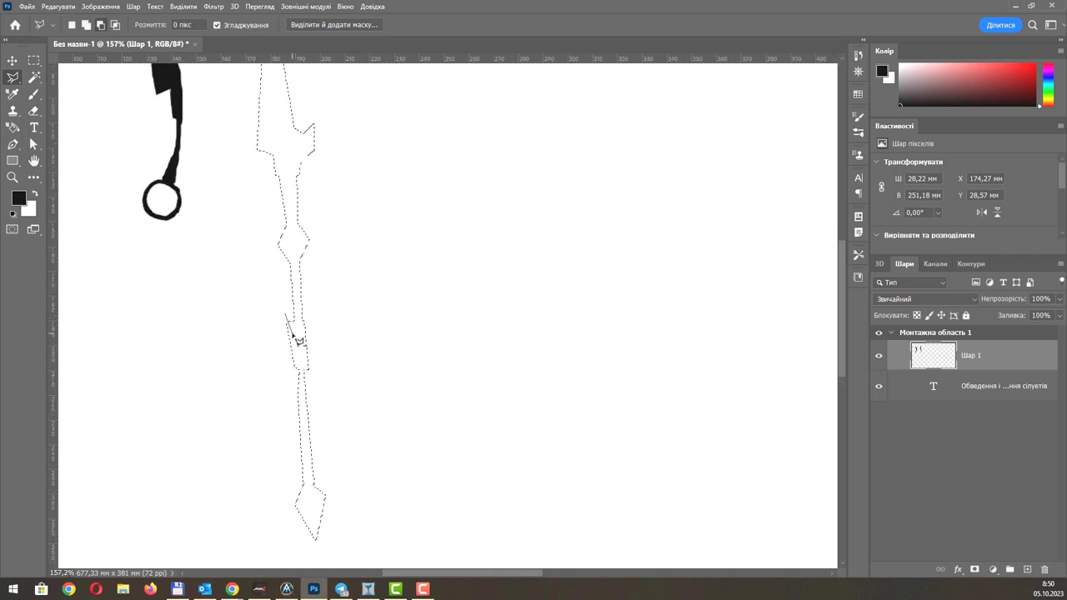
left_click(300, 376)
left_click(306, 324)
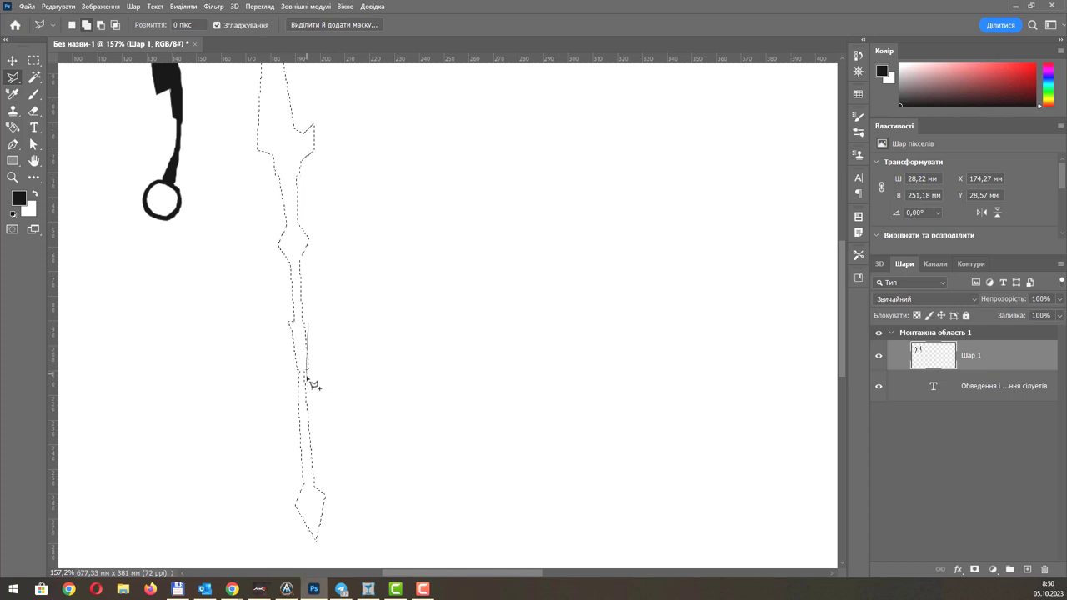
left_click(306, 376)
left_click(309, 357)
left_click(319, 389)
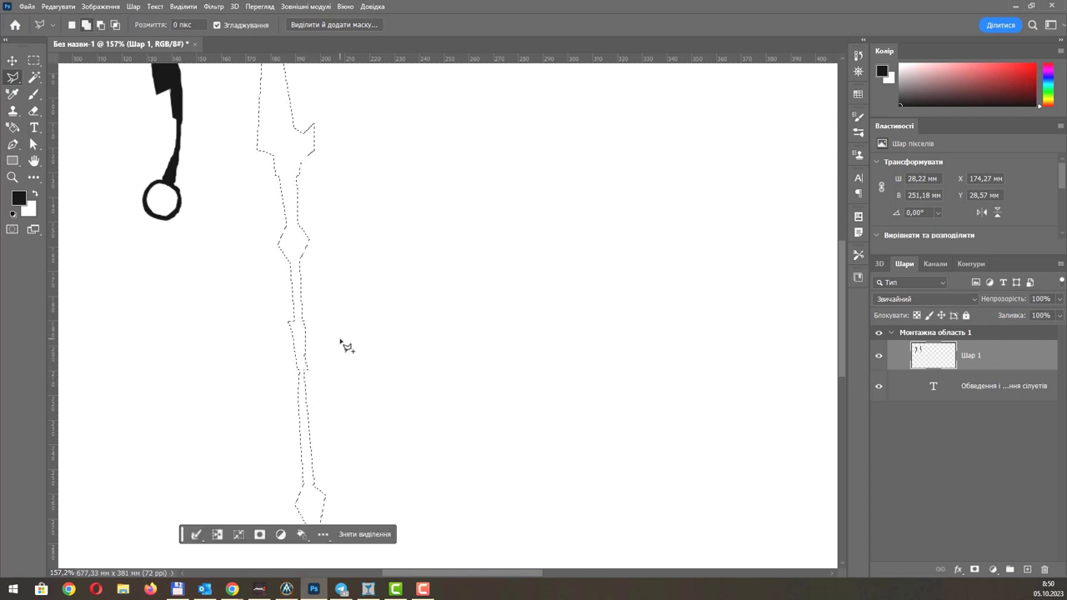
scroll(344, 345, "down", 3)
Fill the spear selection black with the Paint Bucket and deselect.
left_click(33, 177)
left_click(302, 184)
key("ctrl+d")
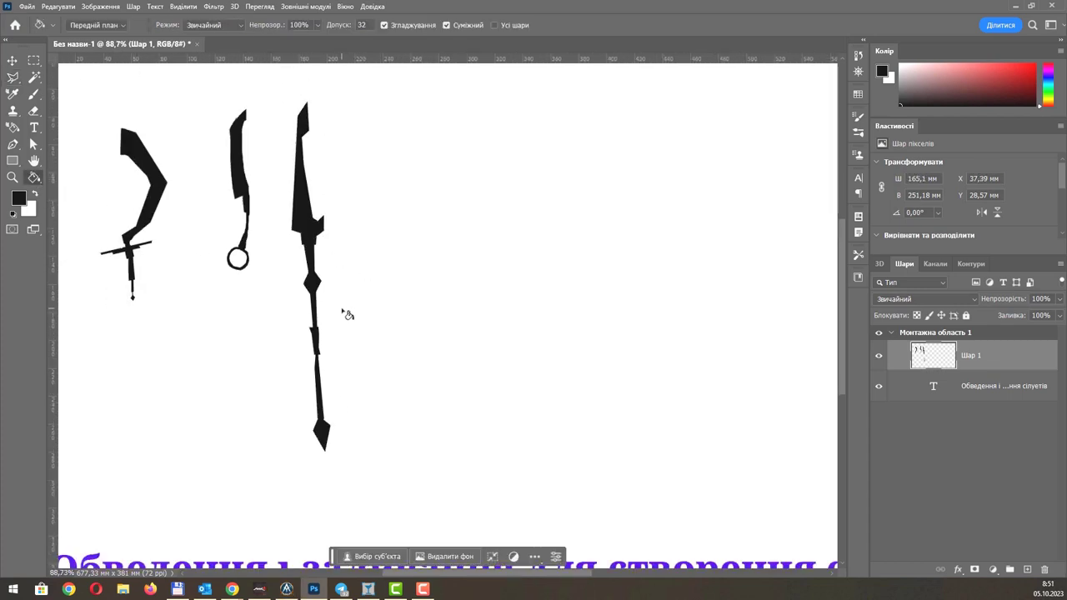
Freehand-lasso a rough outline of the fourth sword's blade, trimming its edges.
scroll(338, 250, "down", 1)
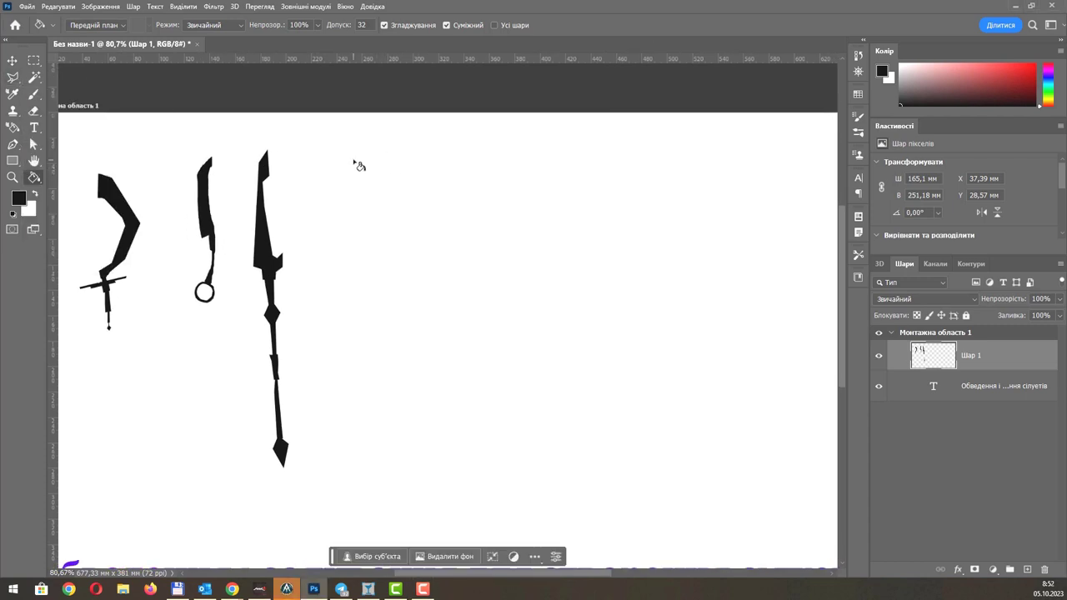
left_click(18, 82)
left_click_drag(383, 155, 379, 169)
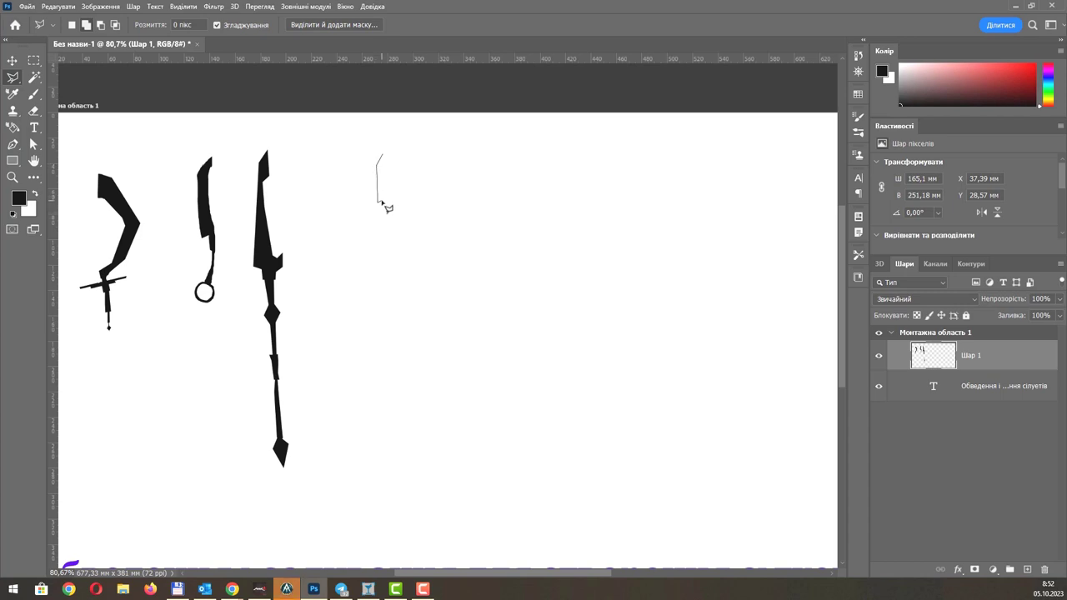
left_click_drag(378, 216, 380, 262)
left_click_drag(396, 170, 398, 163)
left_click_drag(445, 198, 408, 179)
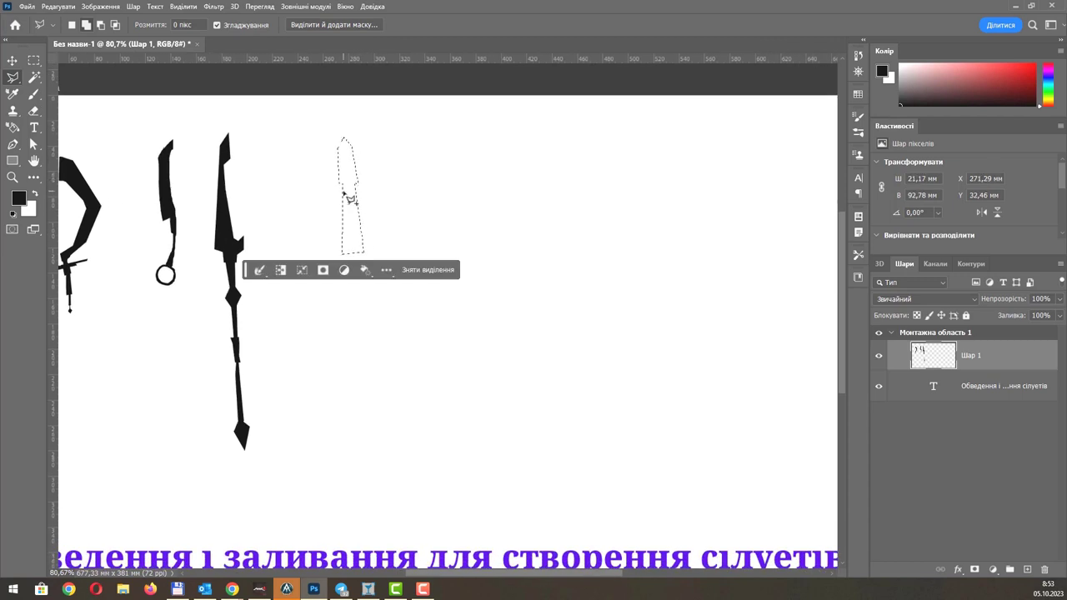
left_click_drag(344, 190, 346, 266)
left_click_drag(324, 213, 355, 191)
Extend the sword's blade outline downward and widen it along the left edge.
scroll(375, 205, "down", 1)
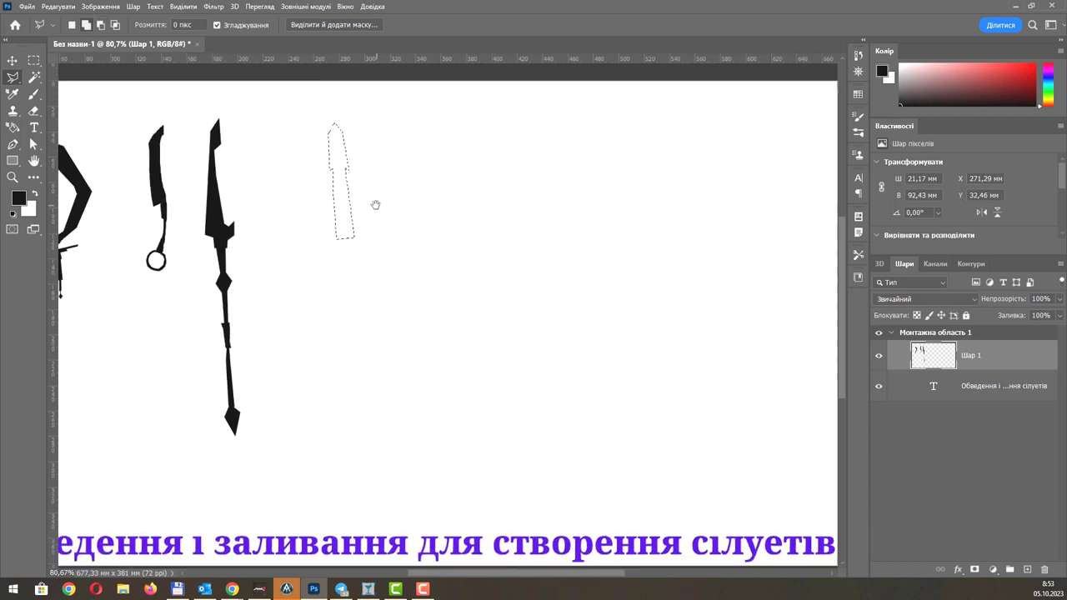
left_click_drag(342, 236, 347, 248)
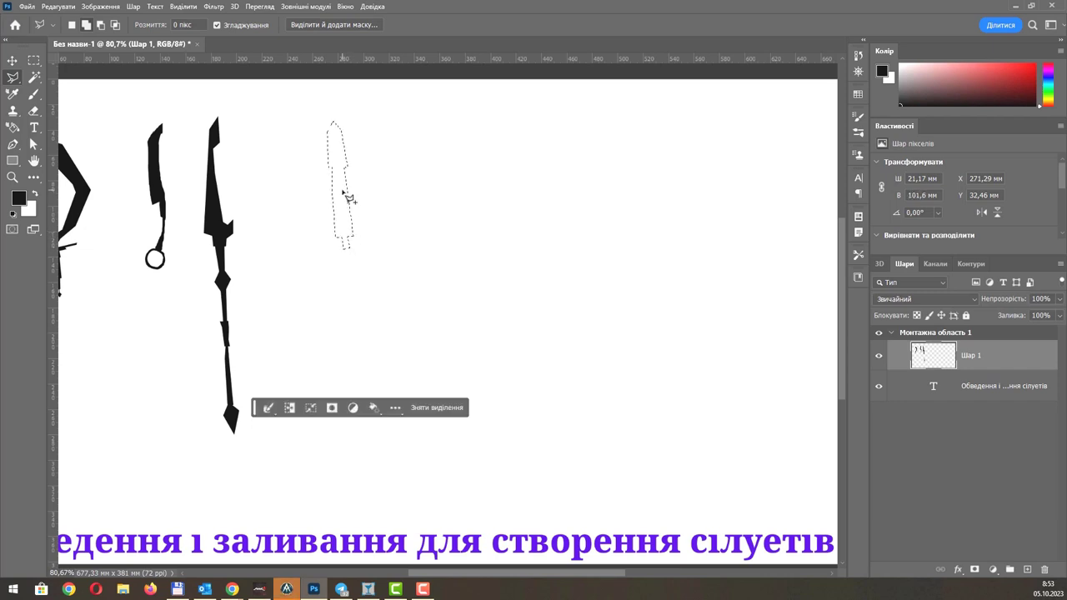
left_click_drag(336, 170, 341, 239)
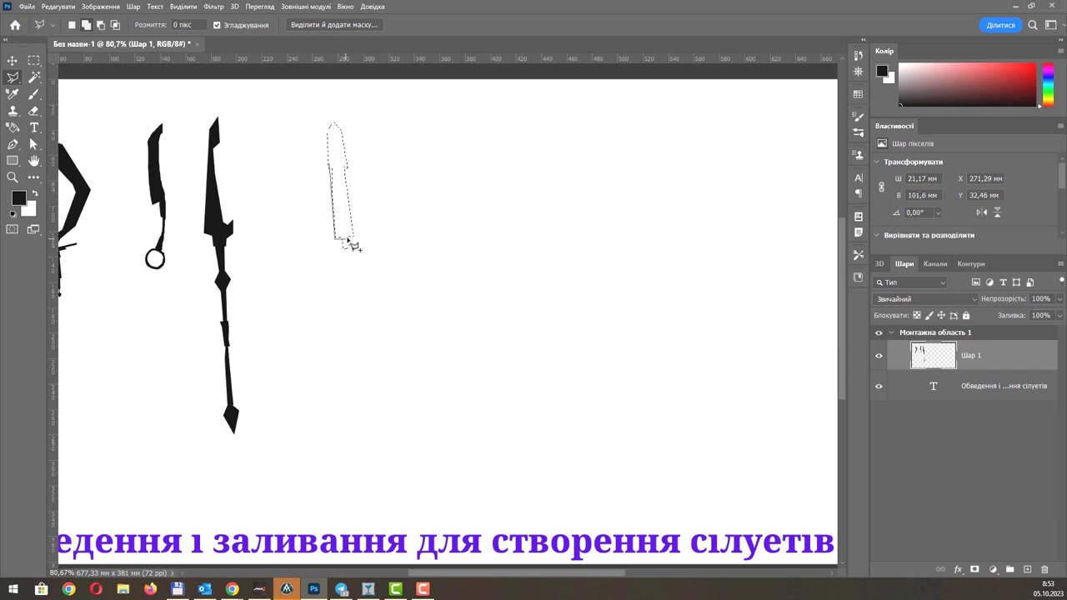
left_click_drag(349, 171, 342, 241)
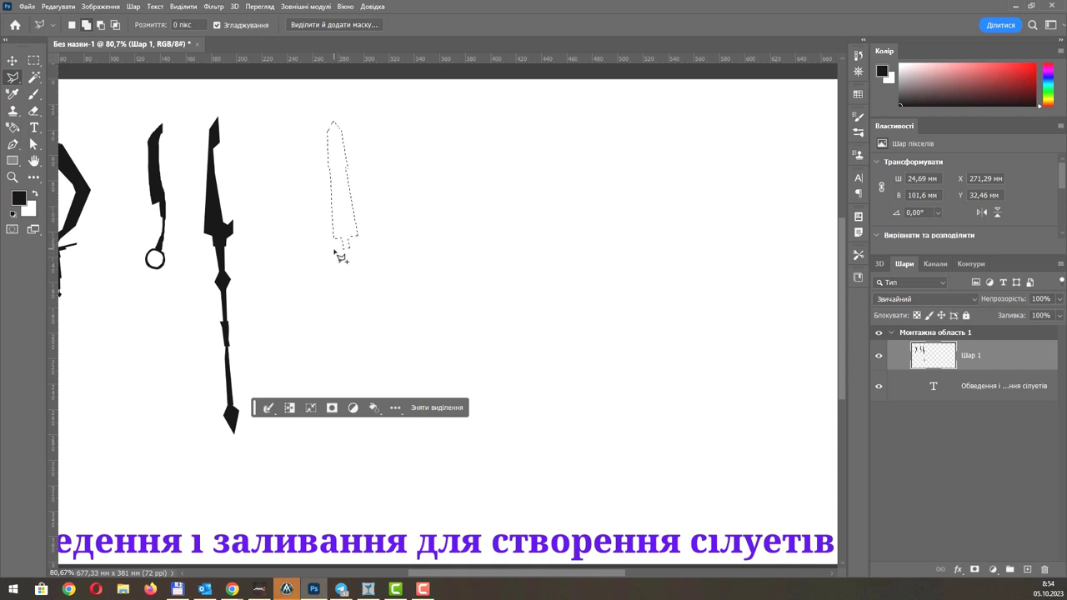
Add the crossguard arms to the sword outline.
mouse_move(334, 250)
left_mouse_down()
mouse_move(368, 246)
mouse_move(351, 278)
mouse_move(344, 261)
mouse_move(360, 261)
mouse_move(354, 242)
mouse_move(350, 252)
left_mouse_up()
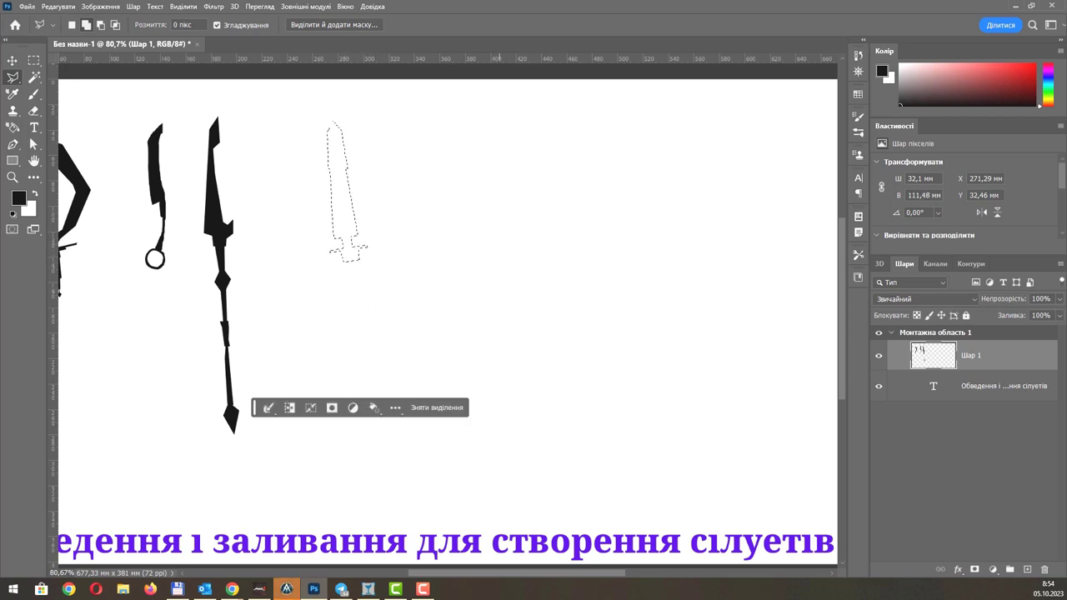
scroll(342, 231, "up", 2)
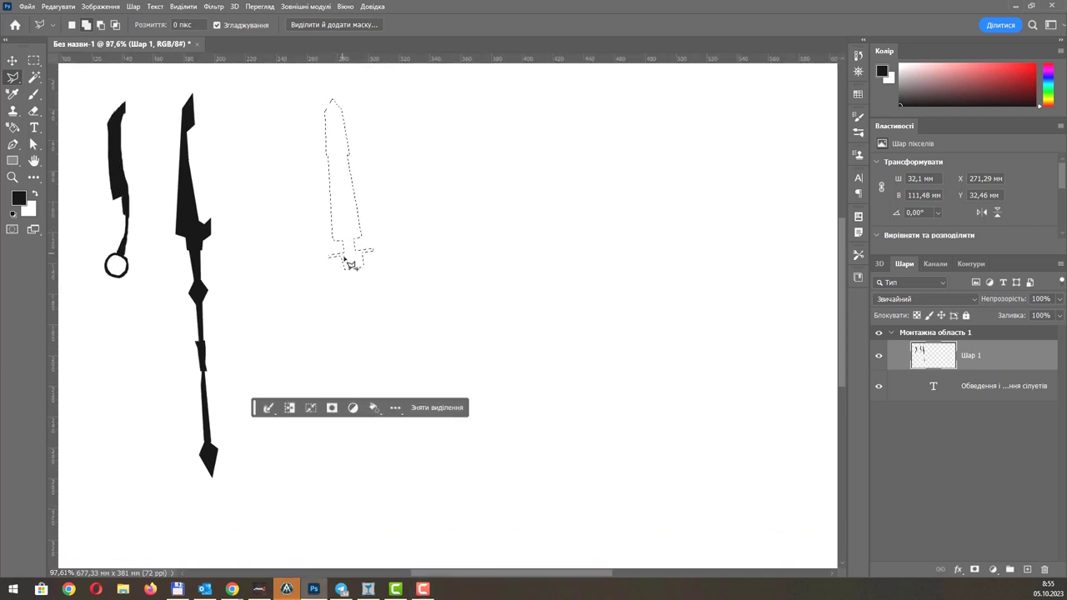
mouse_move(326, 233)
left_mouse_down()
mouse_move(351, 262)
mouse_move(368, 221)
mouse_move(367, 254)
mouse_move(321, 258)
mouse_move(410, 245)
mouse_move(309, 256)
mouse_move(351, 260)
left_mouse_up()
scroll(348, 252, "up", 3)
scroll(354, 286, "down", 3)
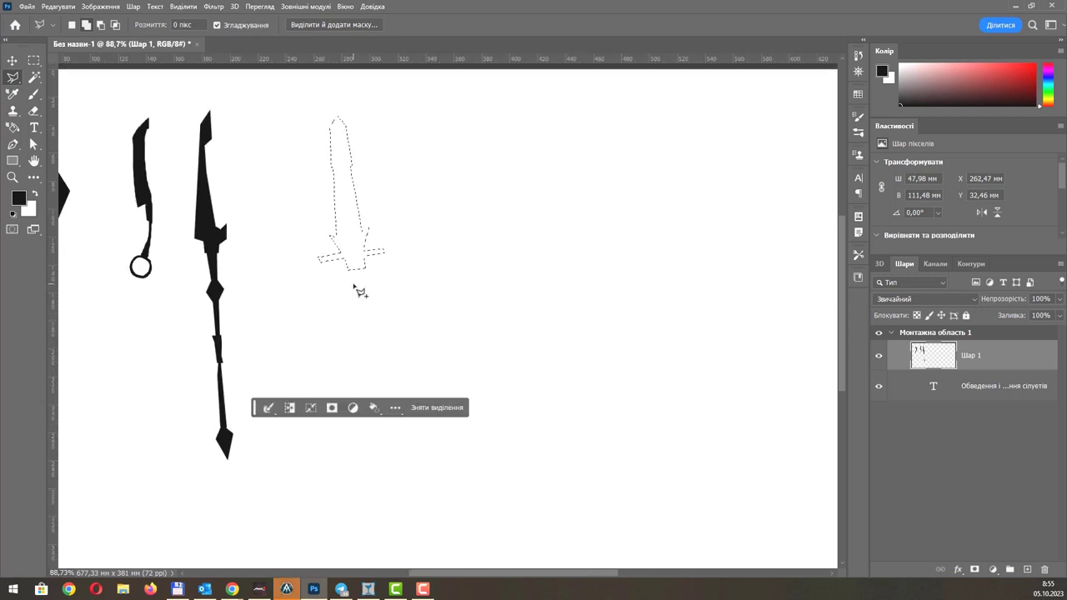
scroll(358, 278, "up", 2)
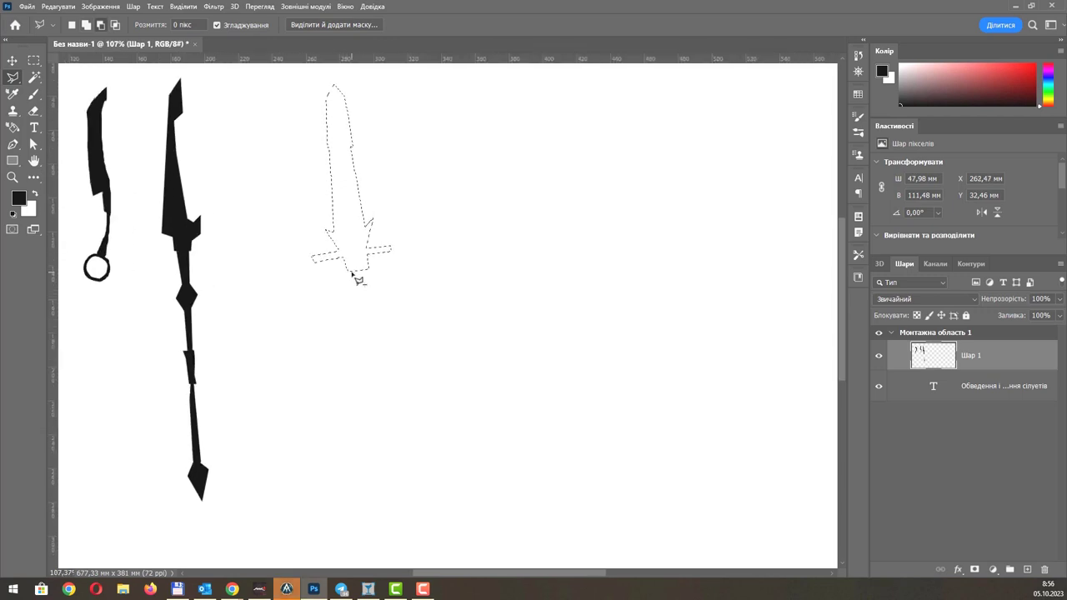
scroll(355, 283, "up", 4)
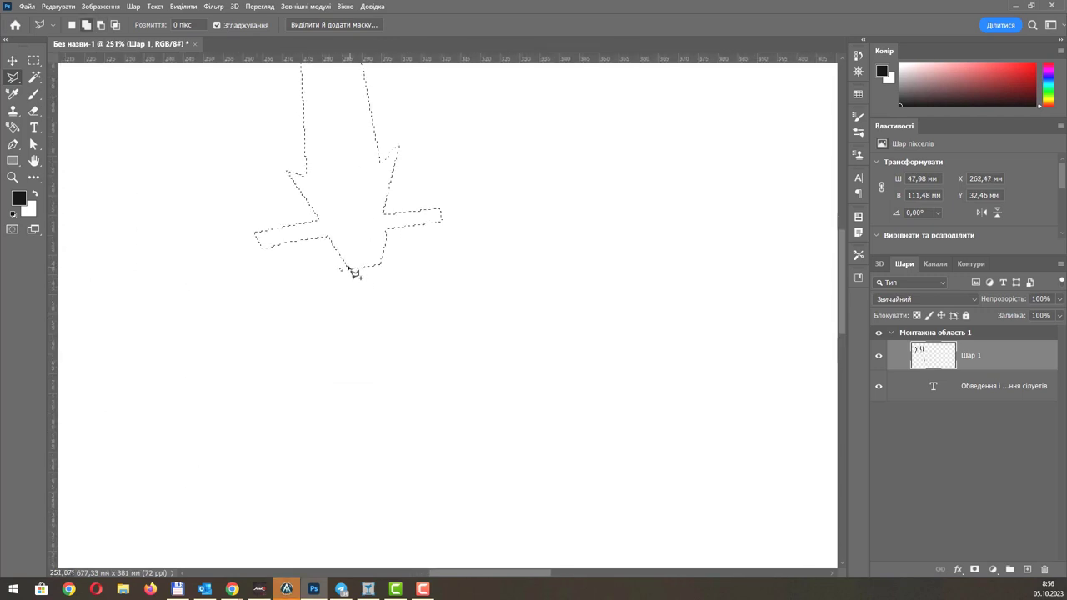
scroll(350, 305, "down", 1)
scroll(342, 275, "down", 3)
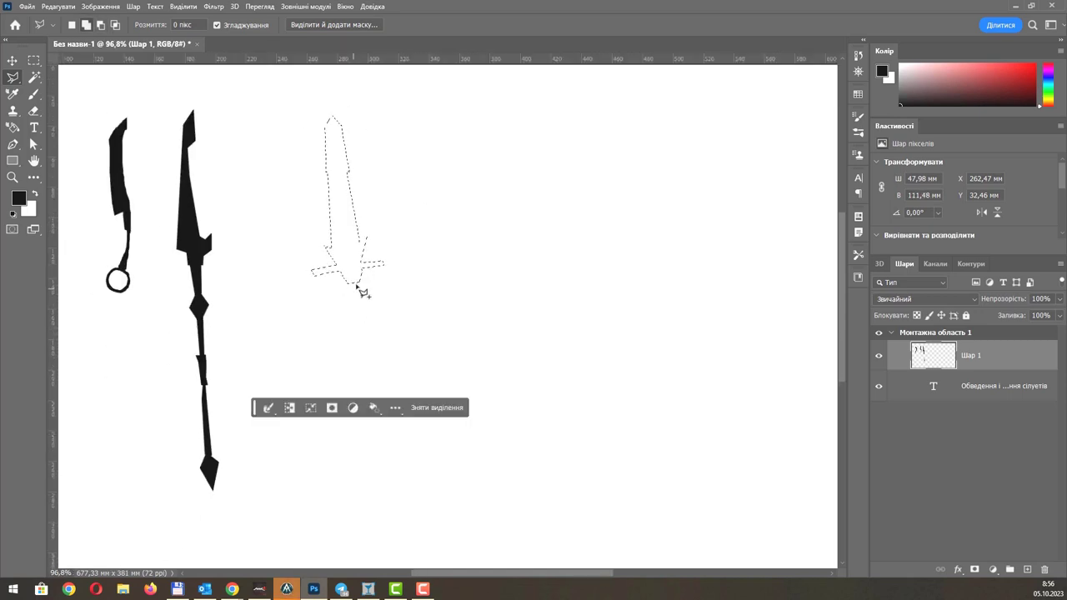
Add the grip and a rectangular pommel below the crossguard.
left_click(351, 283)
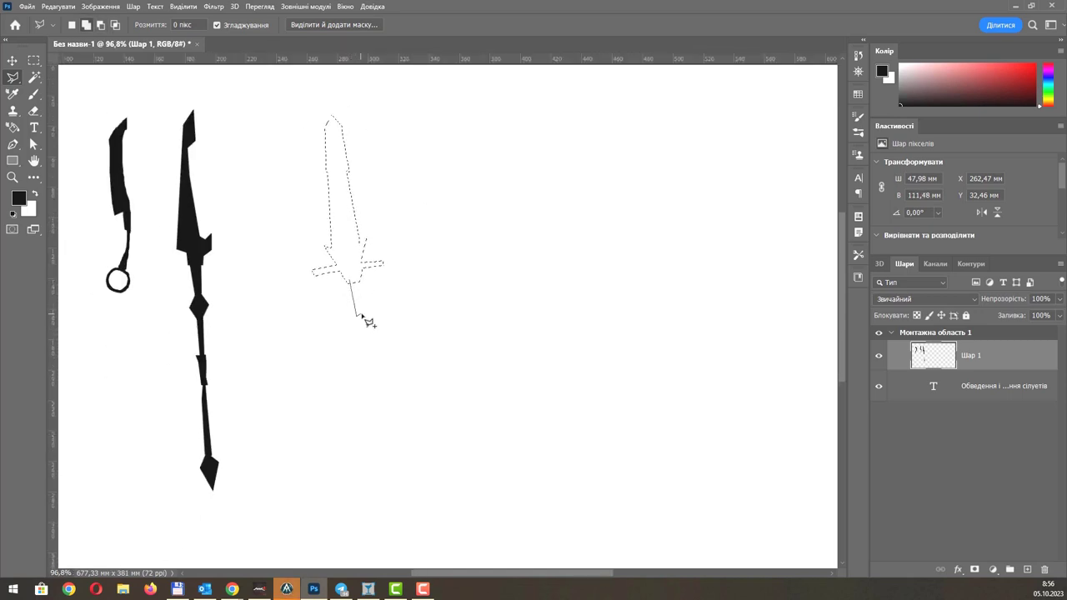
double_click(367, 319)
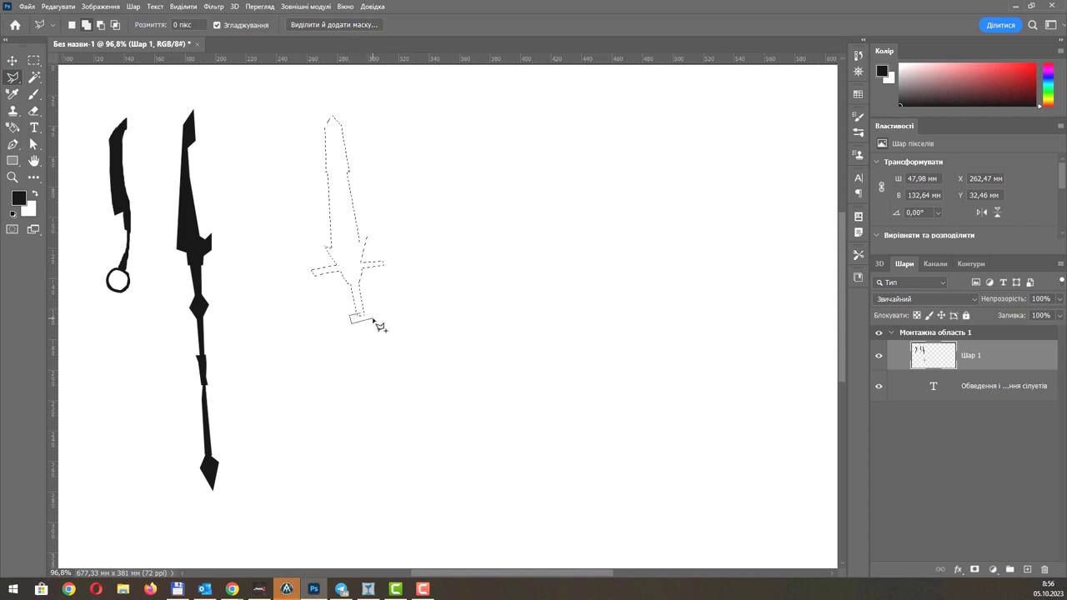
double_click(374, 317)
left_click(361, 325)
left_click(361, 332)
double_click(372, 322)
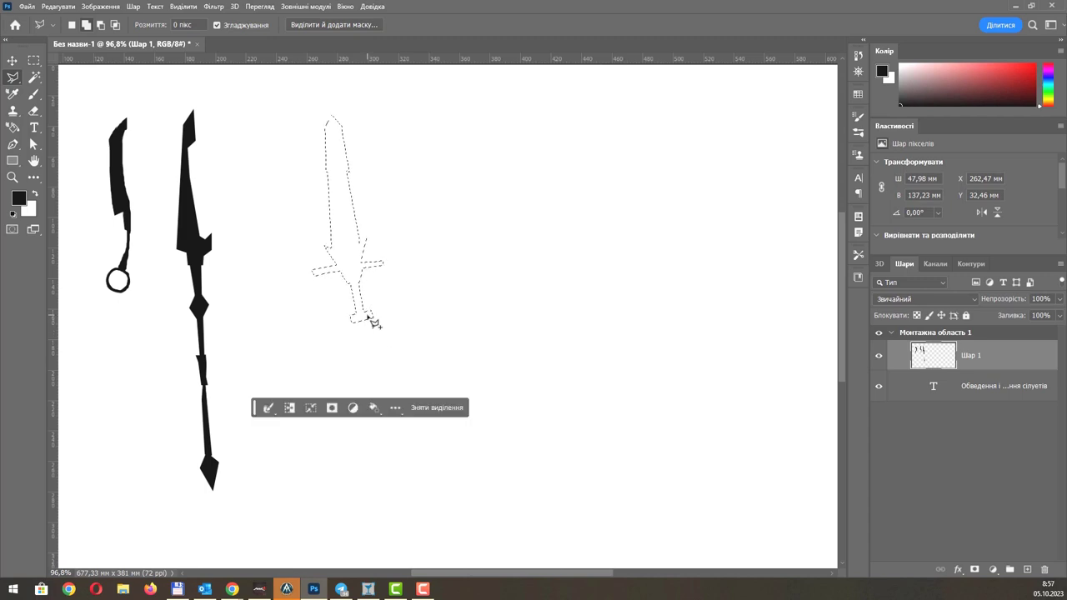
Shape a pointed bottom onto the pommel to finish the sword outline.
scroll(375, 321, "up", 3)
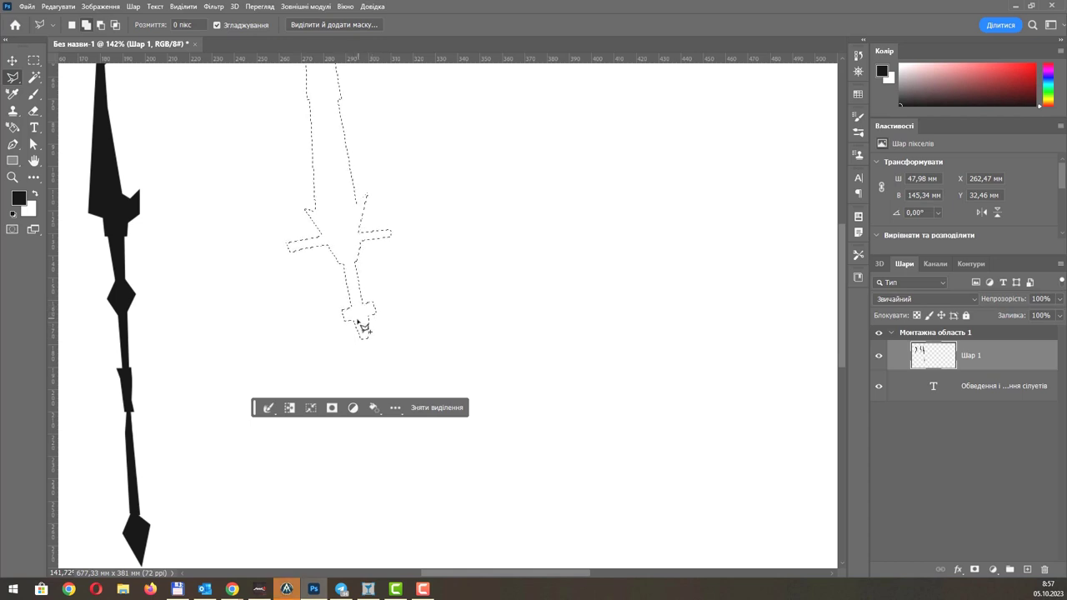
scroll(358, 326, "down", 1)
left_click(370, 316)
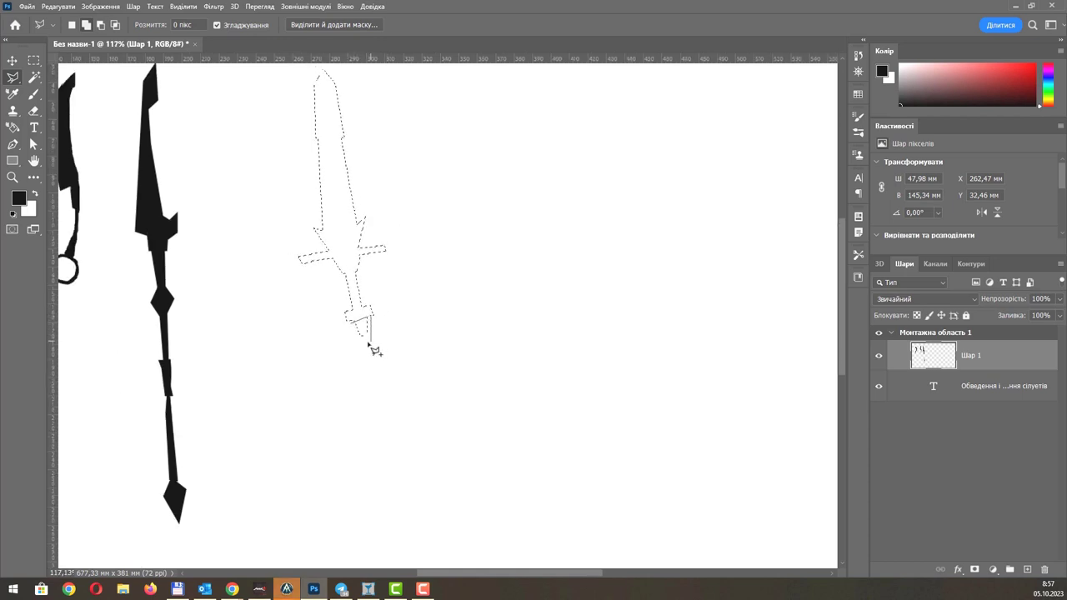
left_click(364, 342)
left_click(364, 324)
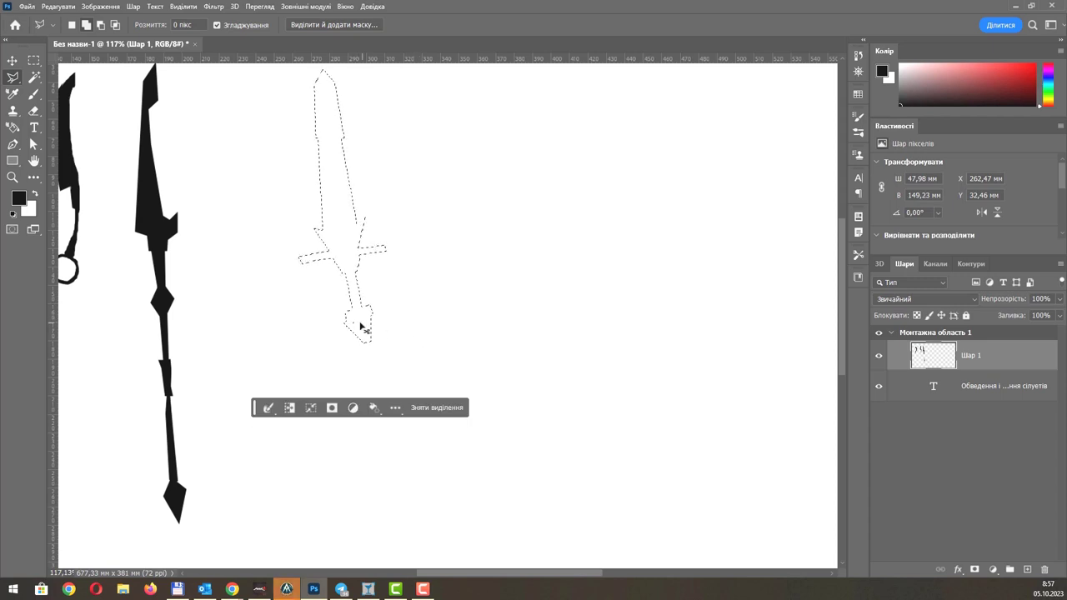
scroll(362, 321, "up", 1)
scroll(353, 326, "down", 2)
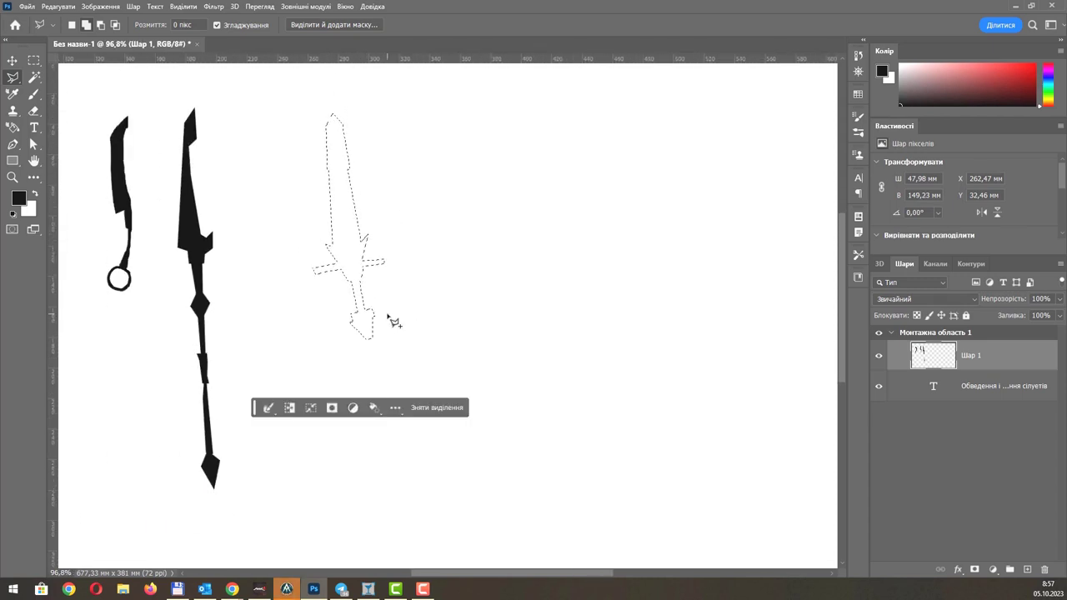
Fill the sword outline with solid black and deselect it.
key("g")
left_click(350, 227)
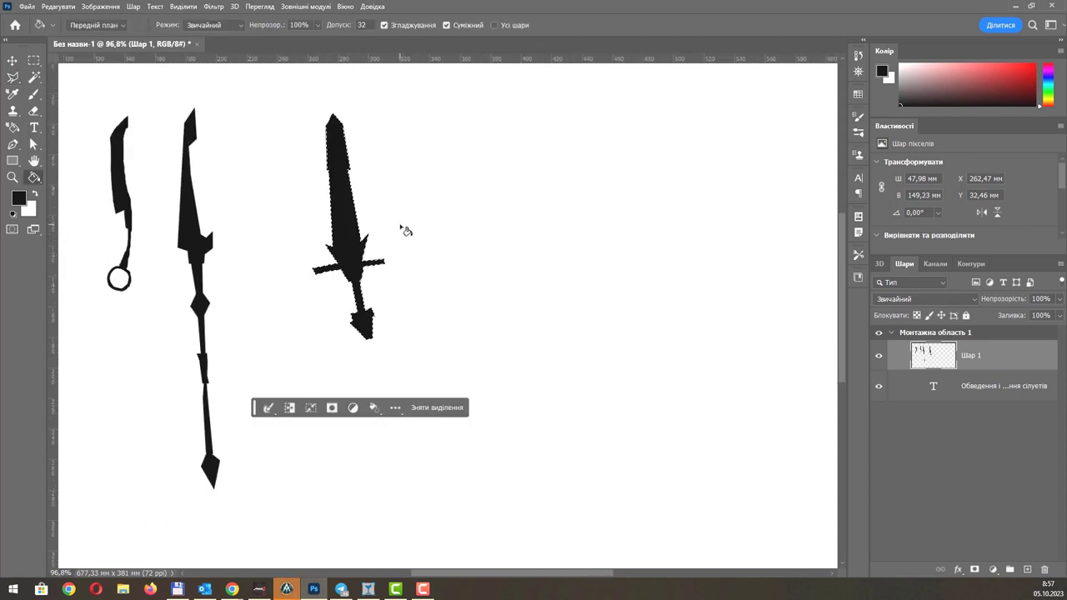
key("ctrl+d")
key("l")
scroll(353, 317, "up", 1)
Select the sword's pommel tip, then shrink and tilt it slightly.
left_click(332, 324)
left_click(382, 311)
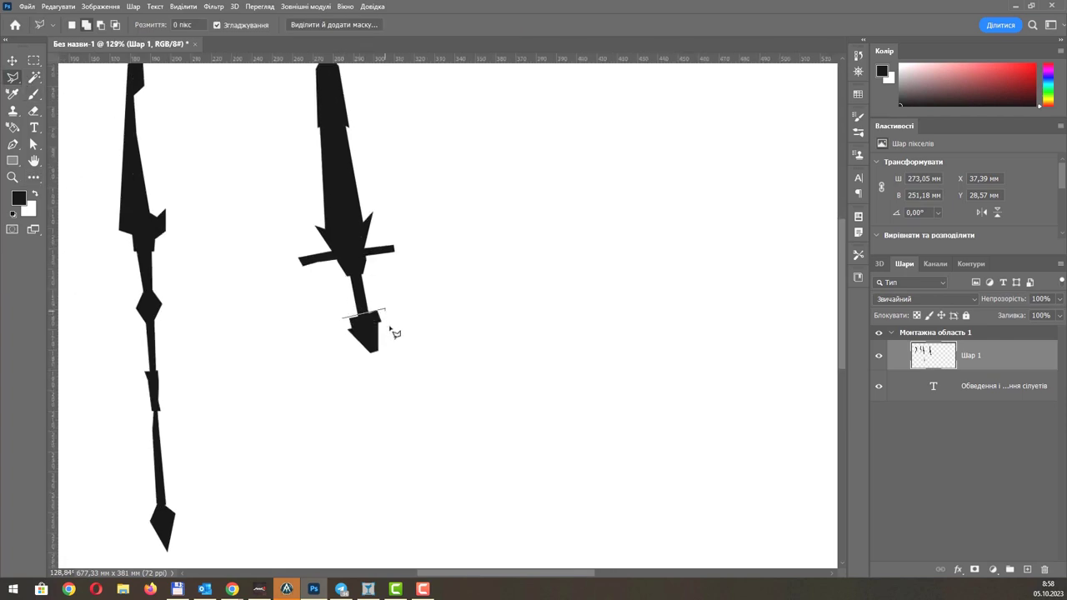
left_click(393, 364)
key("ctrl+t")
left_click_drag(417, 295, 362, 316)
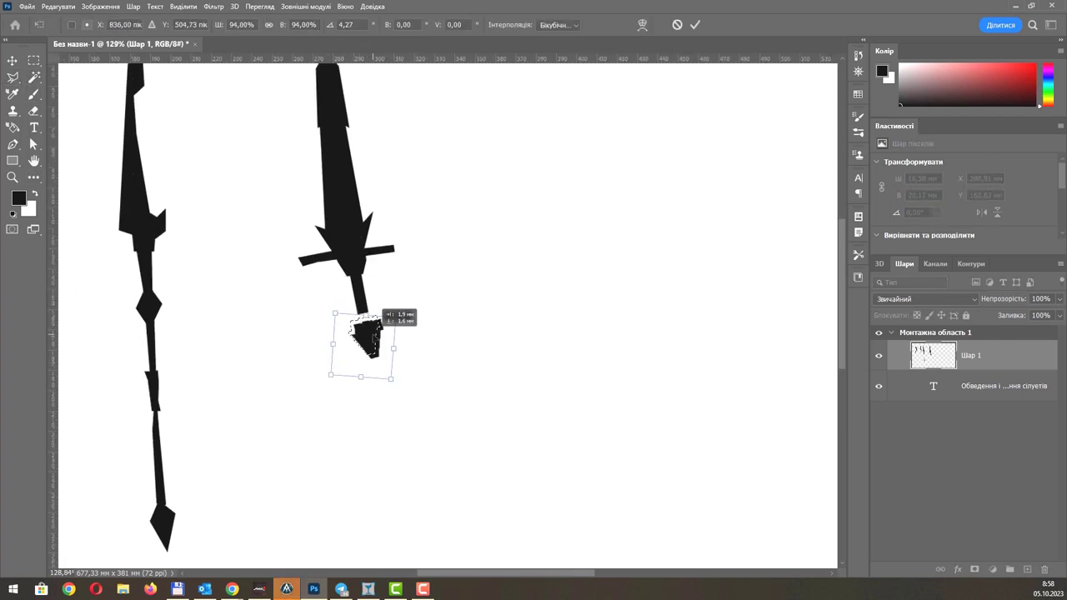
key("Return")
Narrow the left edge of the sword grip with a smaller eraser.
key("e")
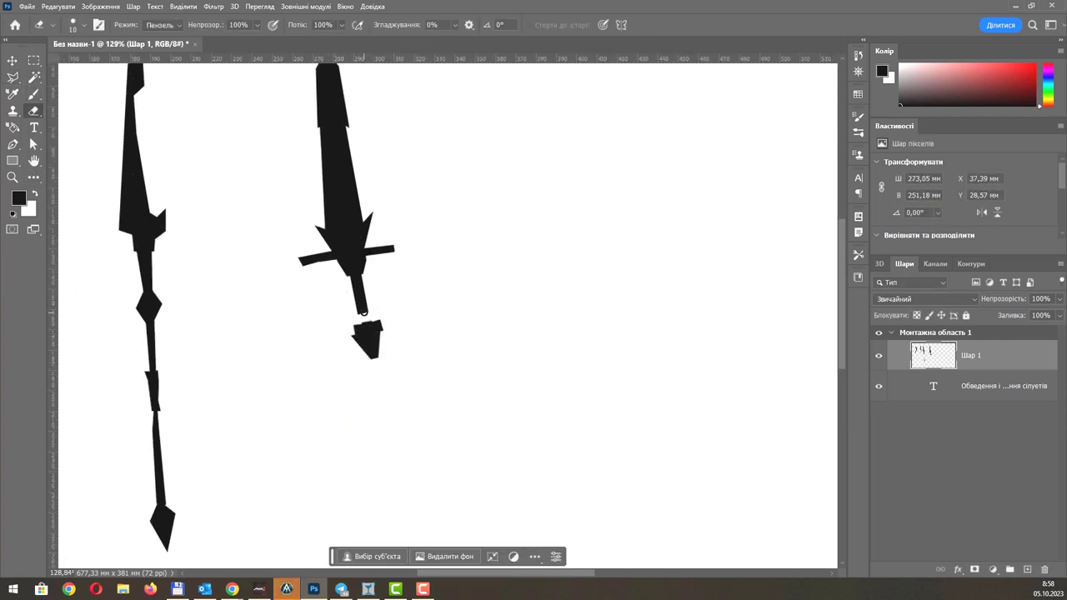
key("b")
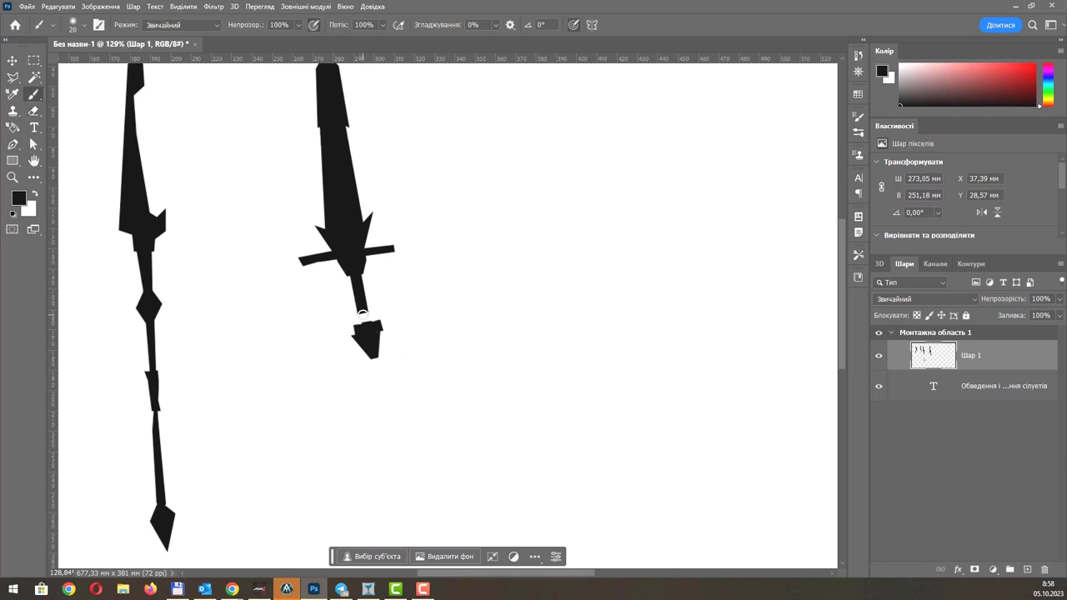
right_click(479, 277)
left_click(356, 327)
key("bracketleft")
scroll(364, 313, "up", 2)
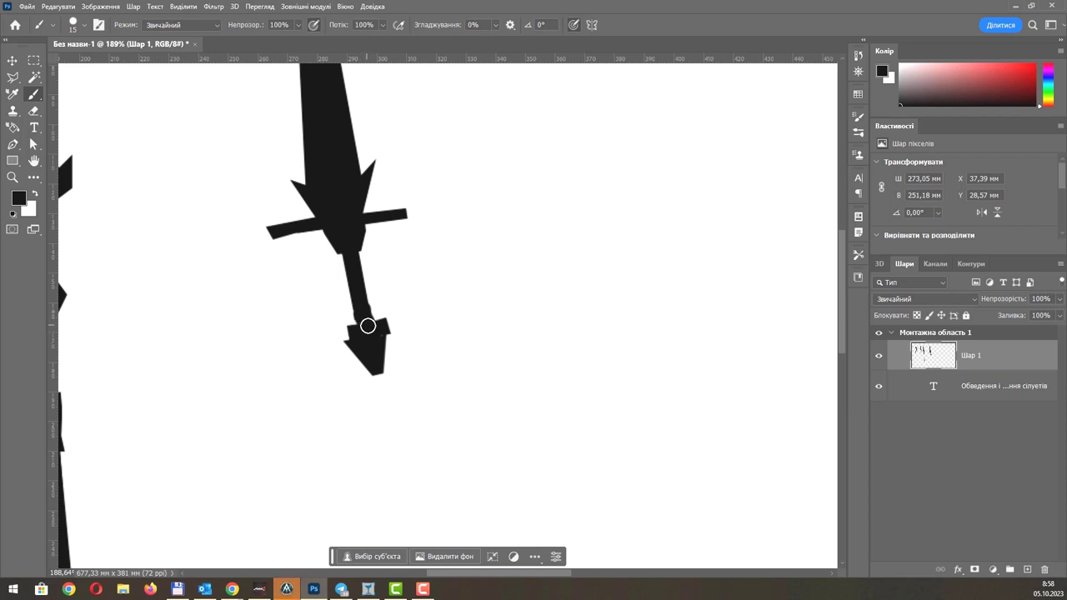
key("e")
left_click_drag(345, 298, 368, 275)
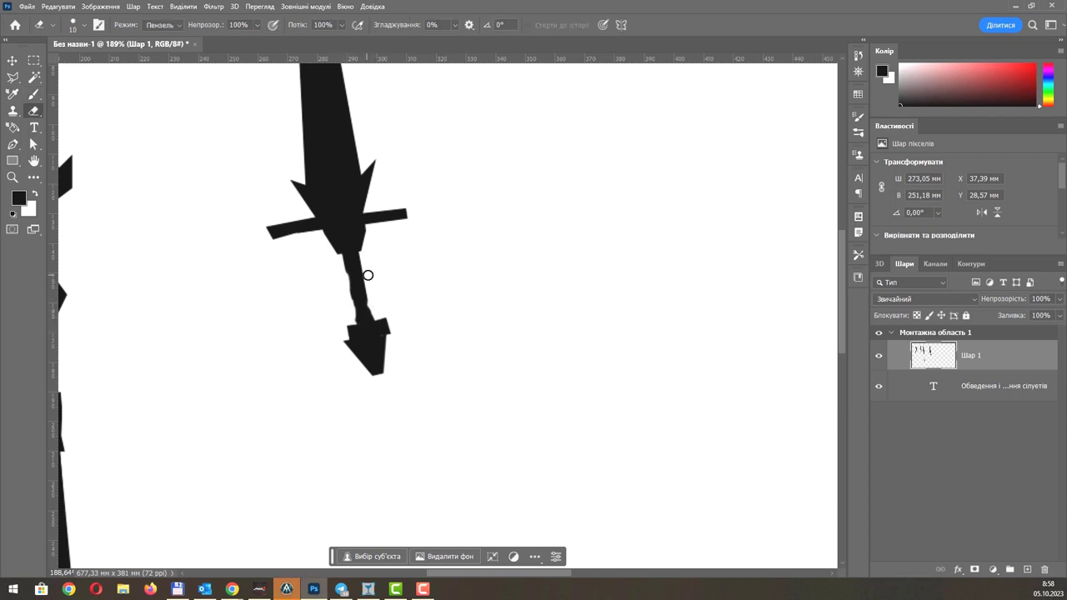
scroll(370, 281, "down", 4)
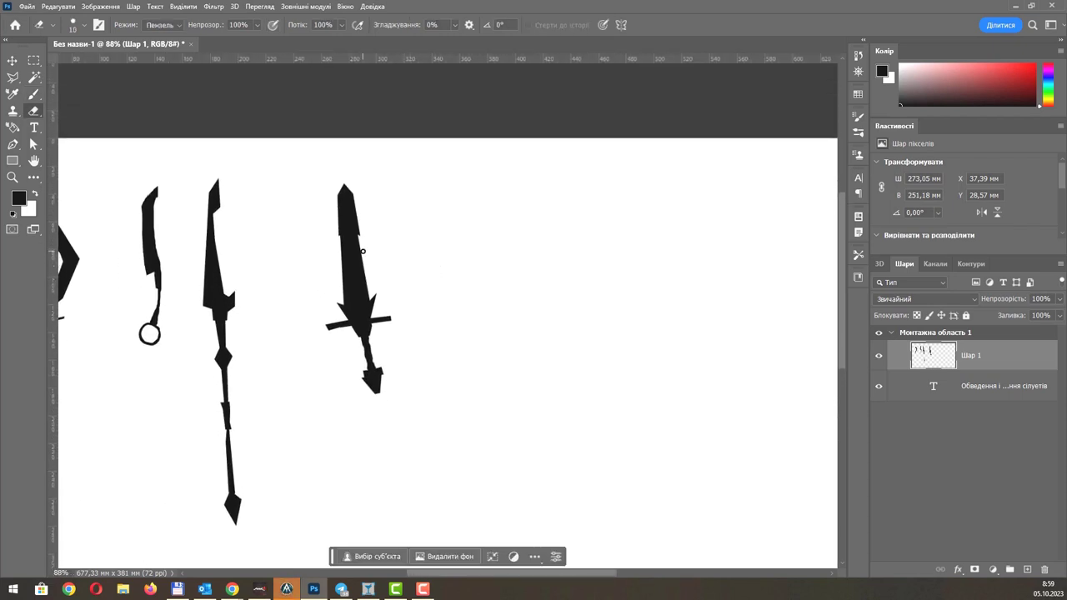
Outline the new sword's blade as a selection and shift it slightly upward.
left_click(13, 78)
left_click(337, 173)
left_click(329, 267)
left_click(342, 307)
left_click(372, 305)
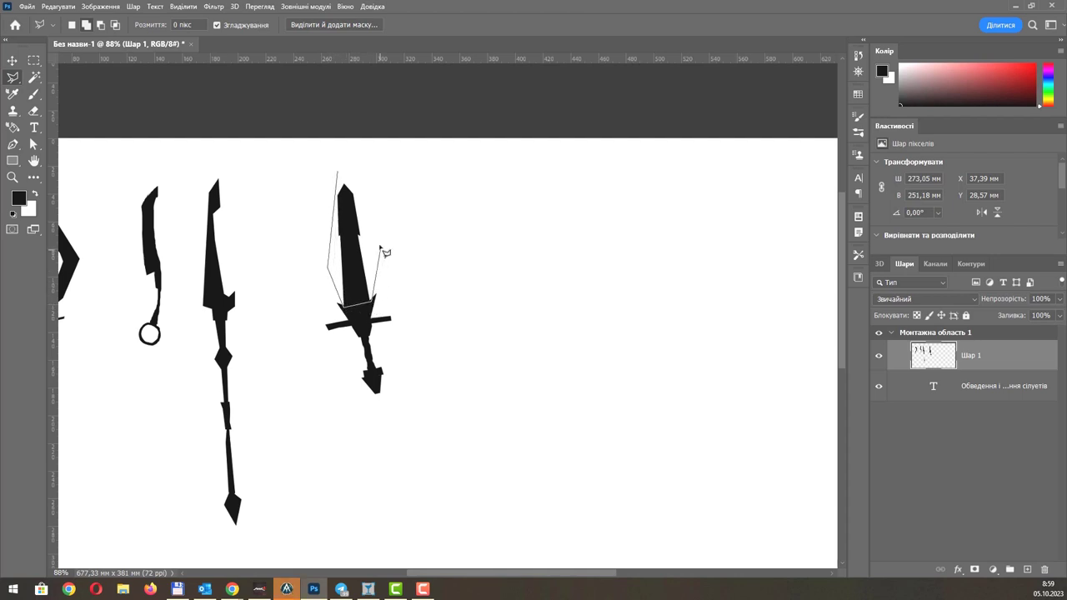
double_click(375, 196)
key("ctrl+t")
key("Return")
key("v")
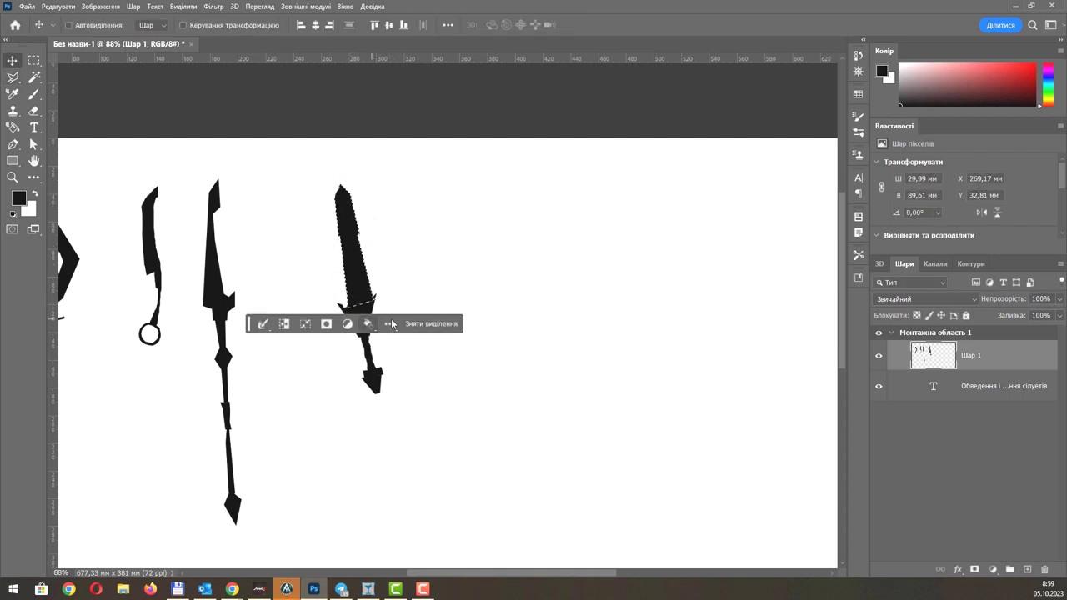
left_click_drag(244, 322, 269, 132)
key("ctrl+d")
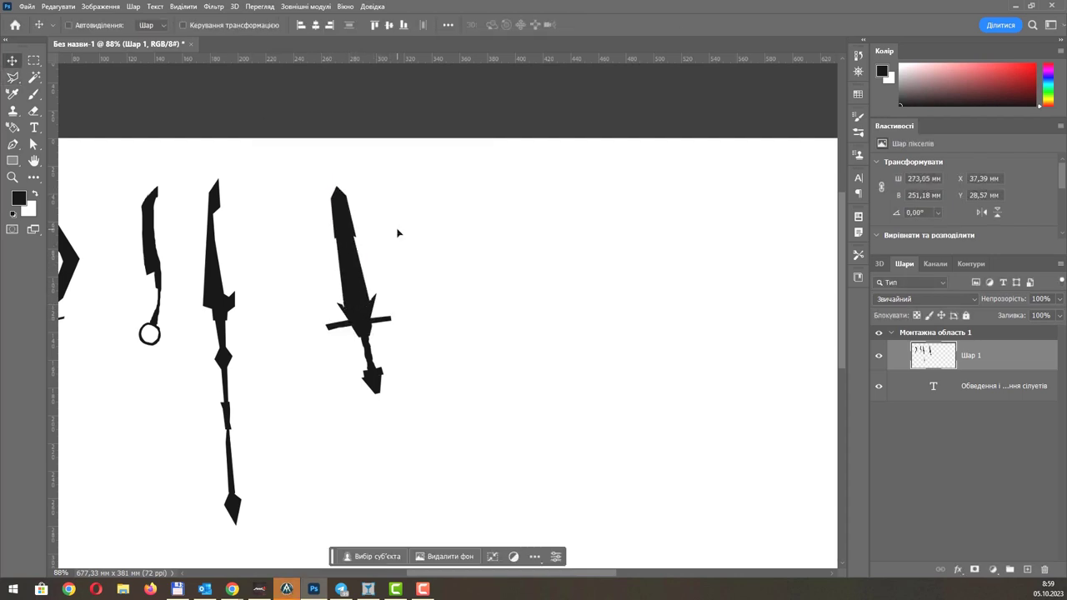
Cut a white triangular notch just above the crossguard.
scroll(371, 318, "up", 3)
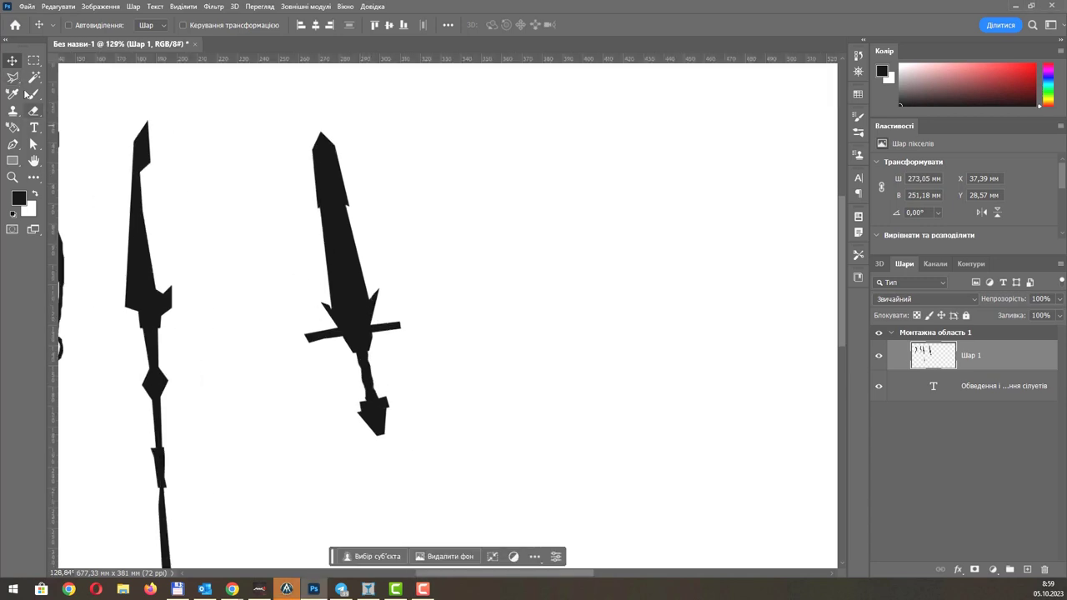
key("l")
scroll(367, 314, "up", 1)
left_click(342, 291)
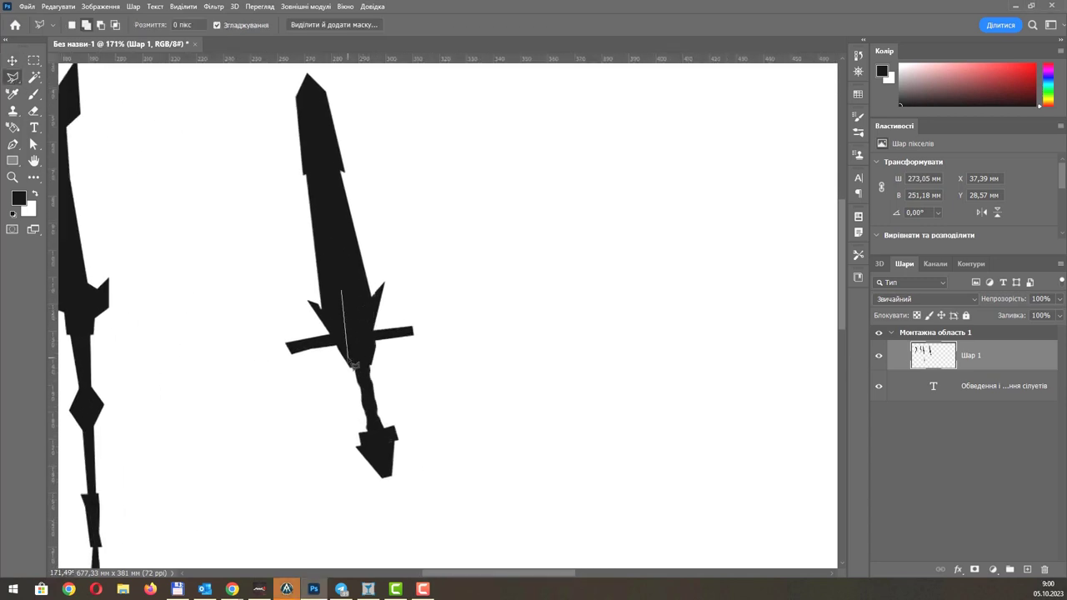
left_click(347, 351)
left_click(370, 348)
left_click(344, 291)
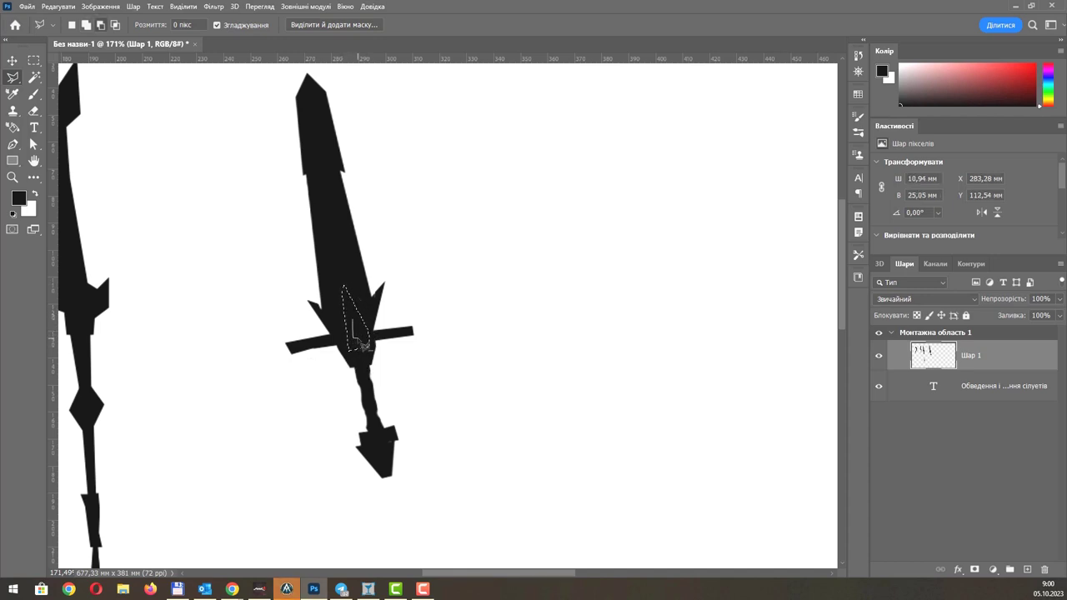
key("Delete")
key("ctrl+d")
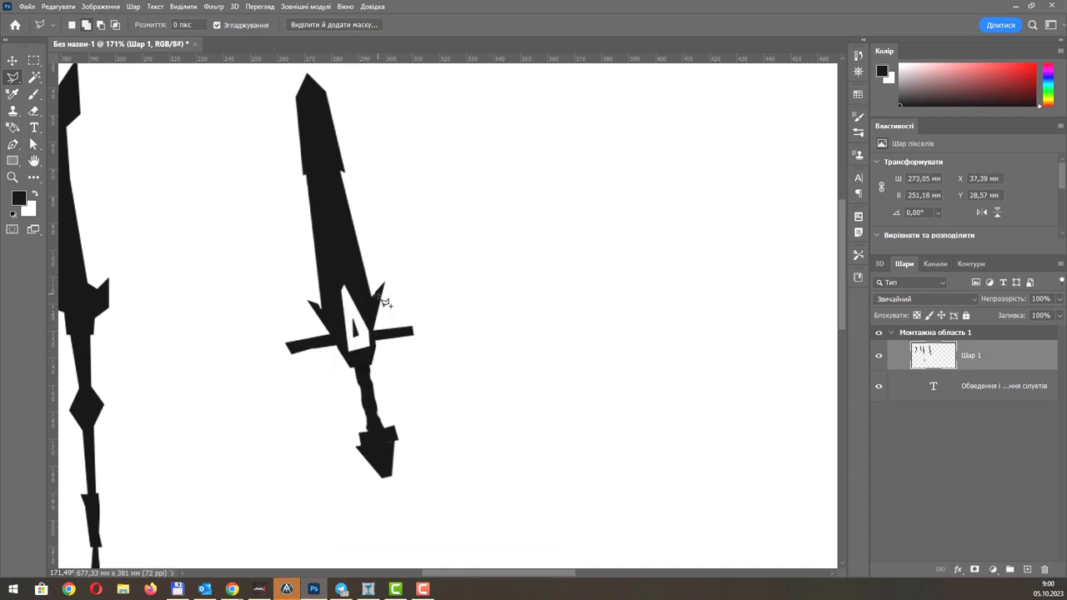
Erase a wider notch by the crossguard and a sliver beside the guard spike.
left_click(347, 310)
left_click(305, 278)
left_click(347, 310)
key("Delete")
key("ctrl+d")
left_click(357, 302)
left_click(375, 271)
double_click(382, 277)
key("Delete")
key("ctrl+d")
Erase thin slivers near the guard and along the left crossguard arm.
left_click(349, 315)
double_click(323, 334)
key("Delete")
key("ctrl+d")
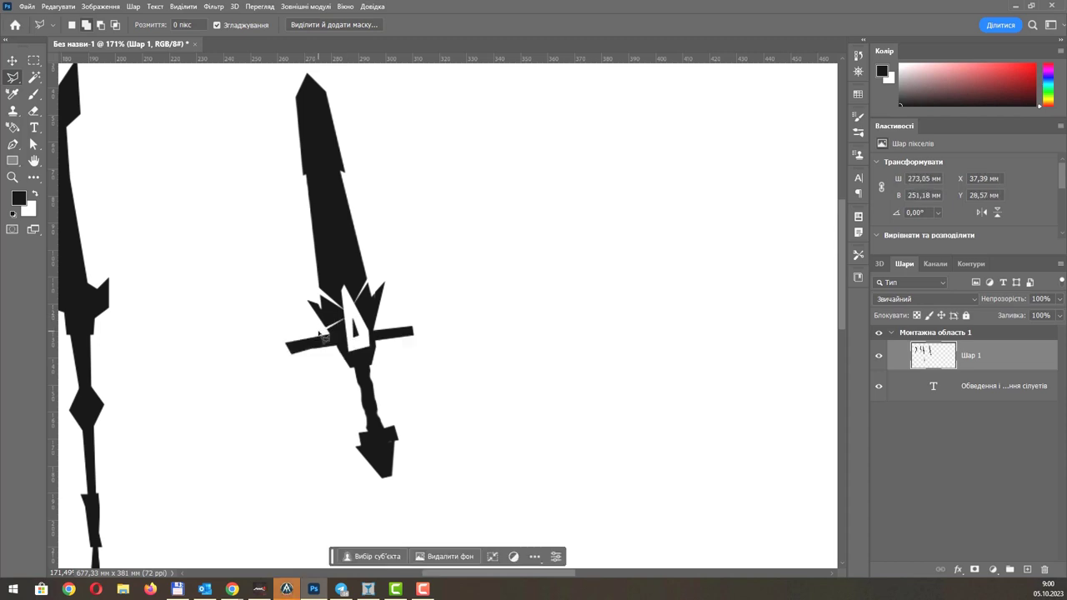
left_click(310, 336)
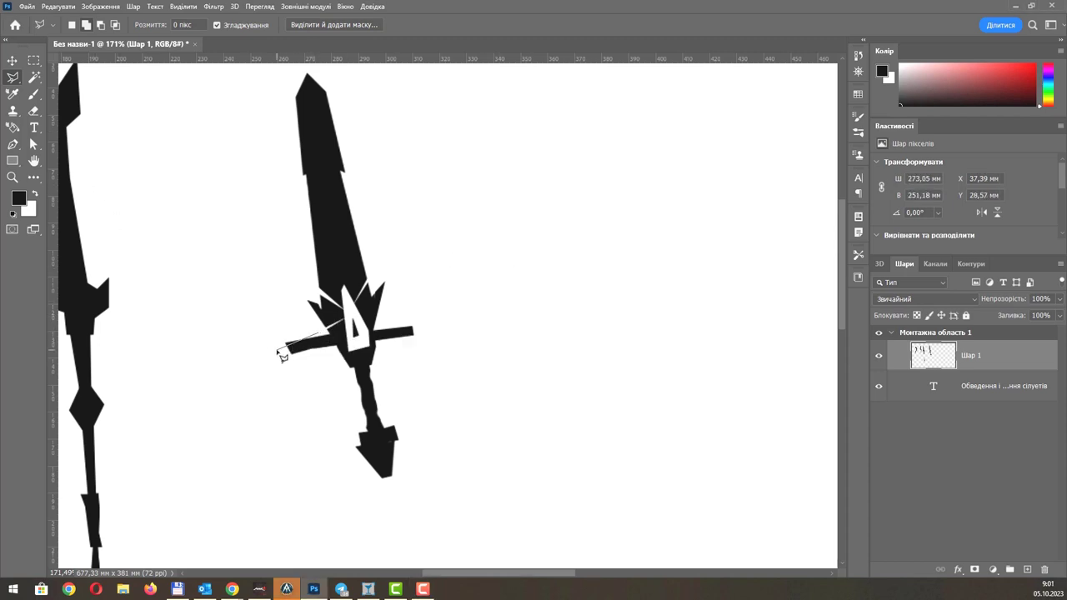
double_click(273, 334)
key("Delete")
key("ctrl+d")
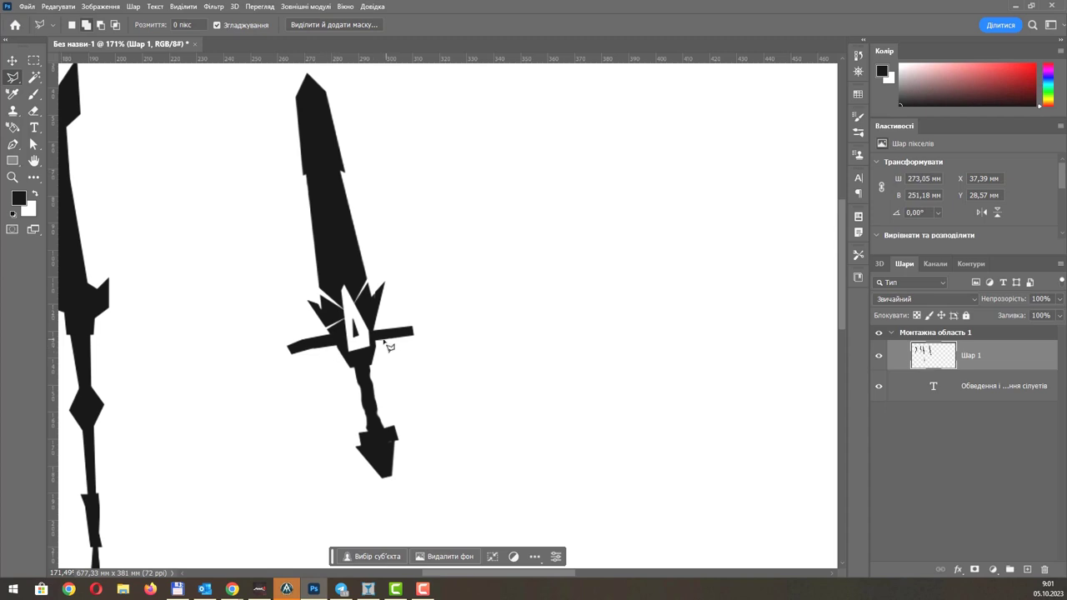
Carve further slivers into the right and left crossguard arms.
left_click(384, 341)
double_click(425, 367)
key("Delete")
key("ctrl+d")
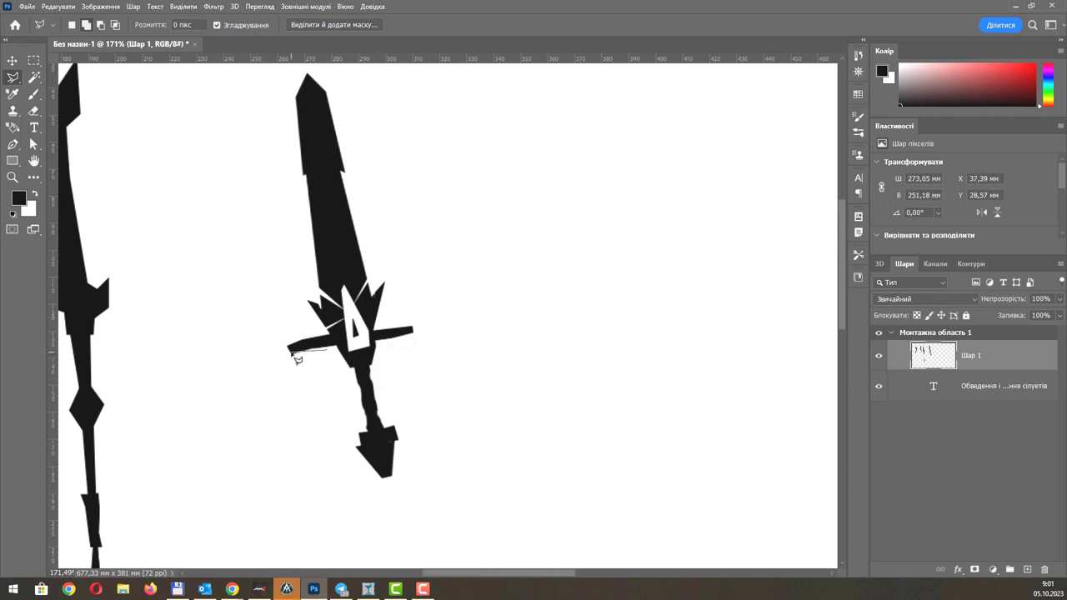
double_click(297, 359)
key("Delete")
key("ctrl+d")
Erase a thin sliver down the sword's blade tip.
left_click(323, 142)
left_click(322, 77)
key("Delete")
key("ctrl+d")
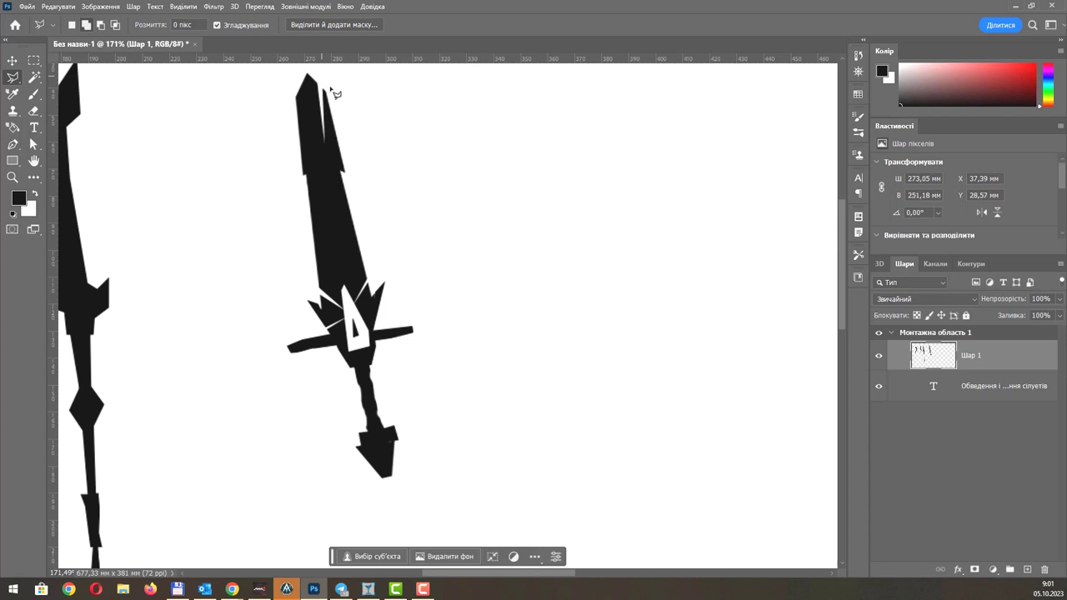
scroll(375, 203, "down", 3)
scroll(430, 211, "down", 1)
scroll(357, 267, "up", 3)
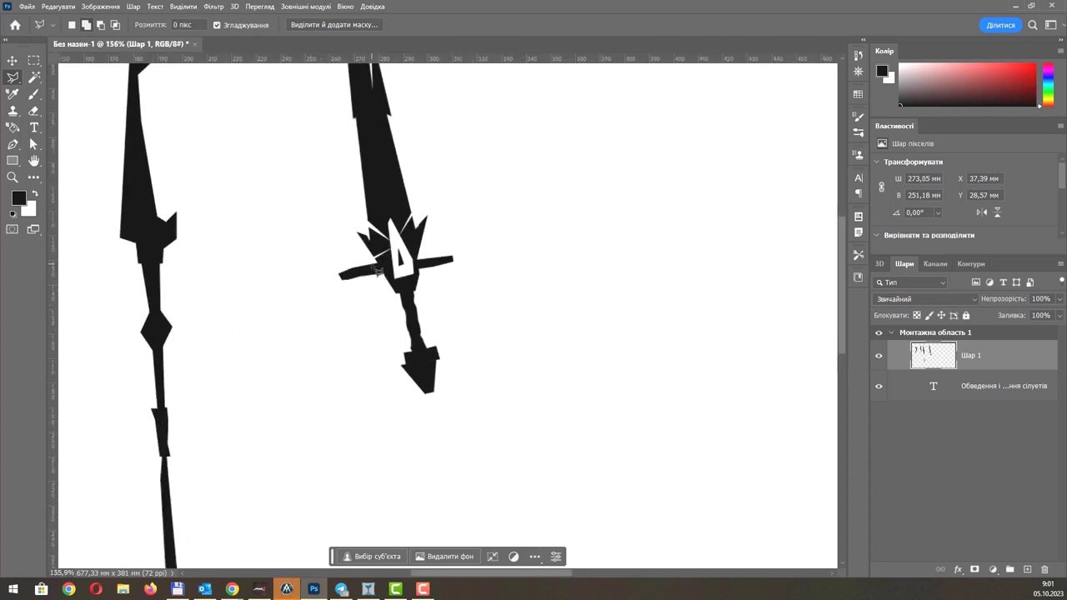
key("e")
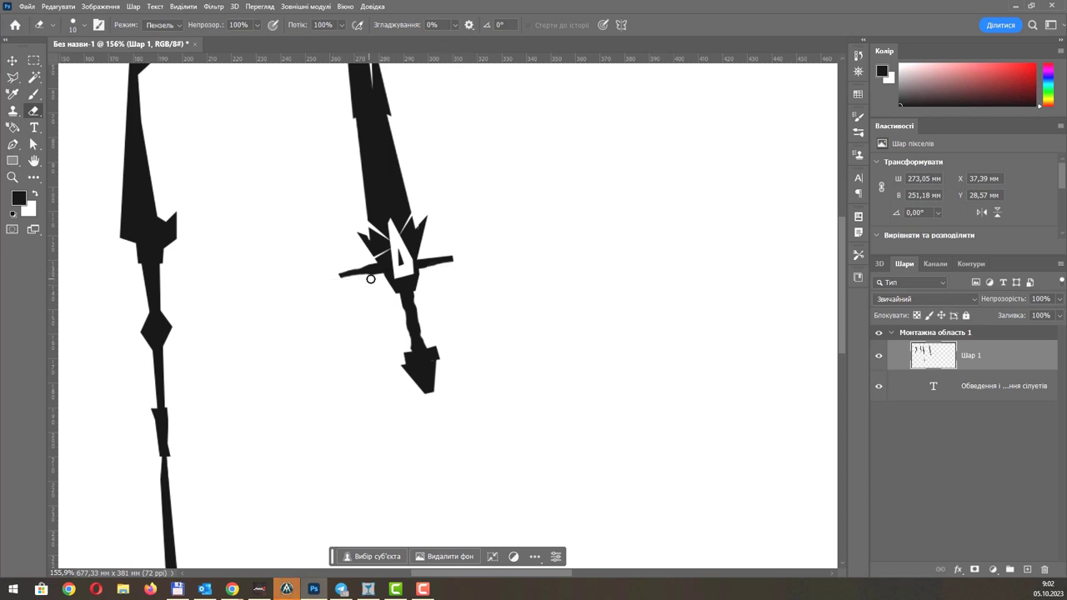
key("b")
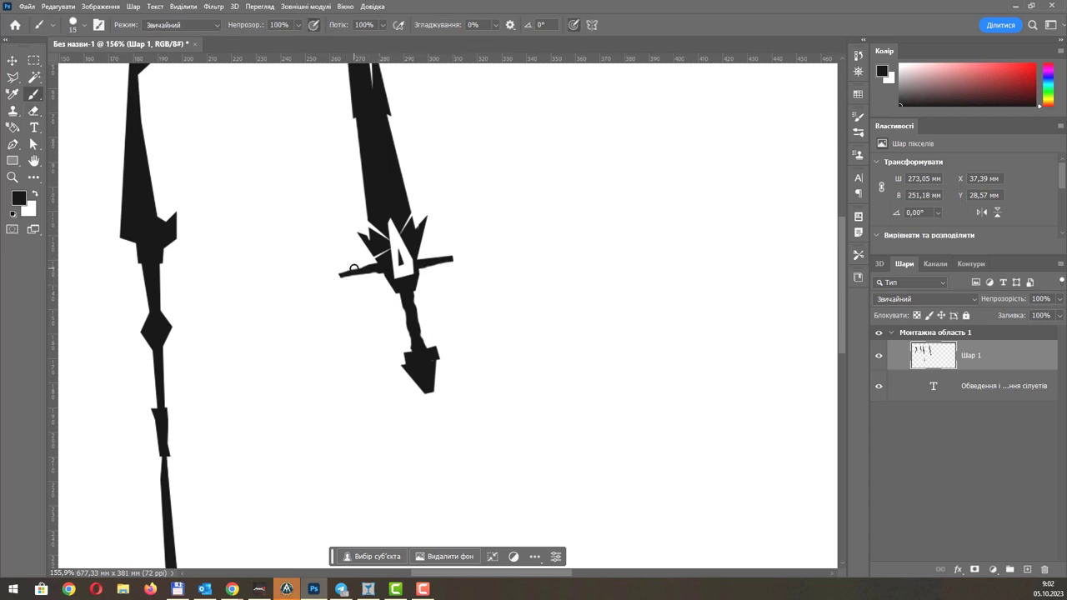
scroll(357, 269, "up", 2)
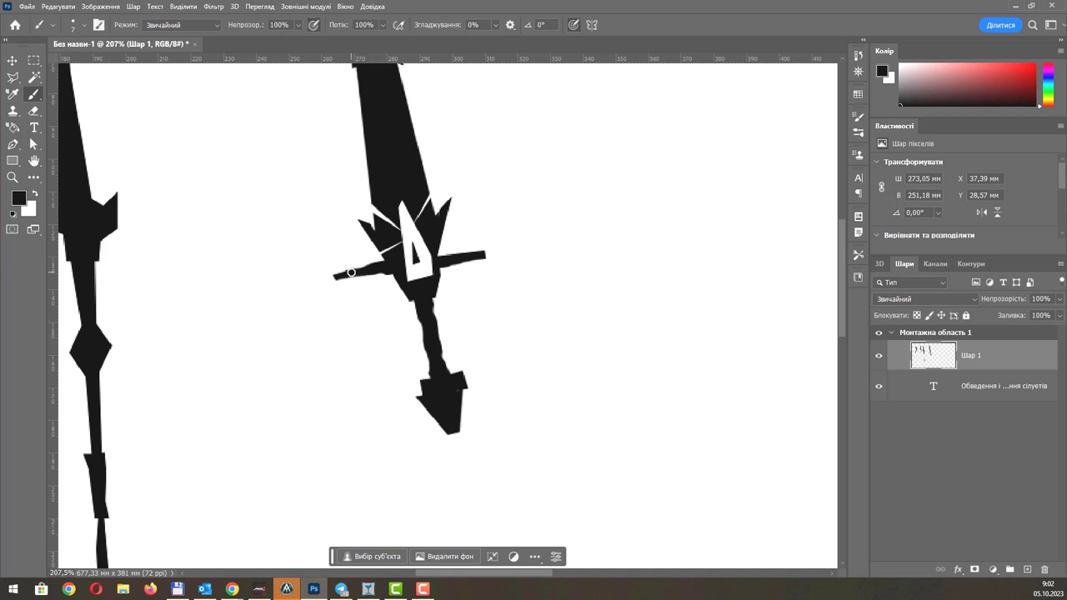
scroll(368, 269, "down", 3)
scroll(450, 238, "right", 2)
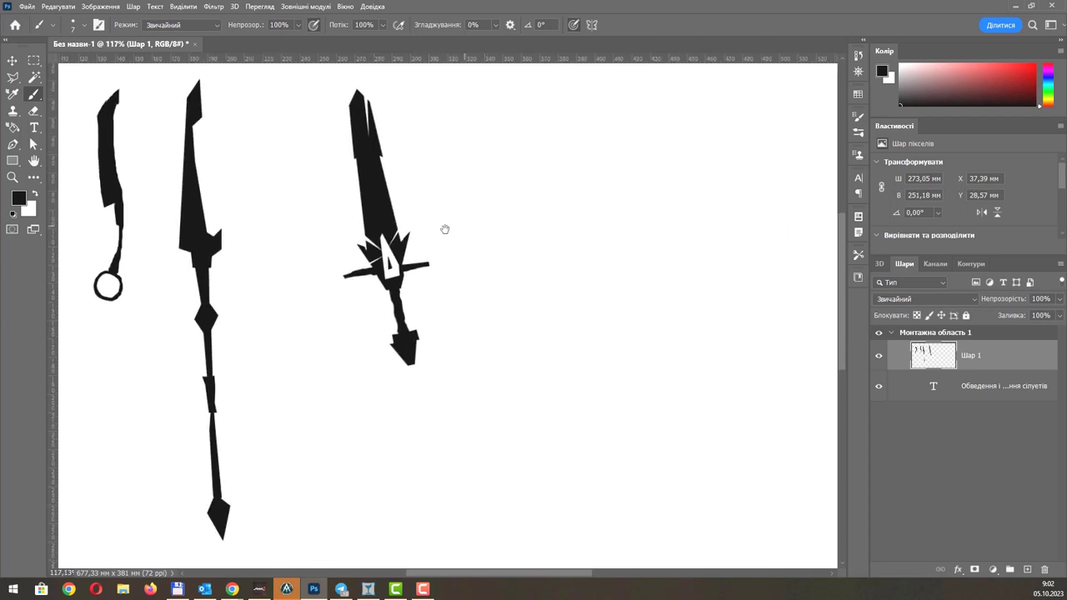
Draw a tall rectangular selection right of the third sword, slightly widened and shortened.
left_click(34, 61)
left_click_drag(463, 117, 495, 236)
left_click(183, 6)
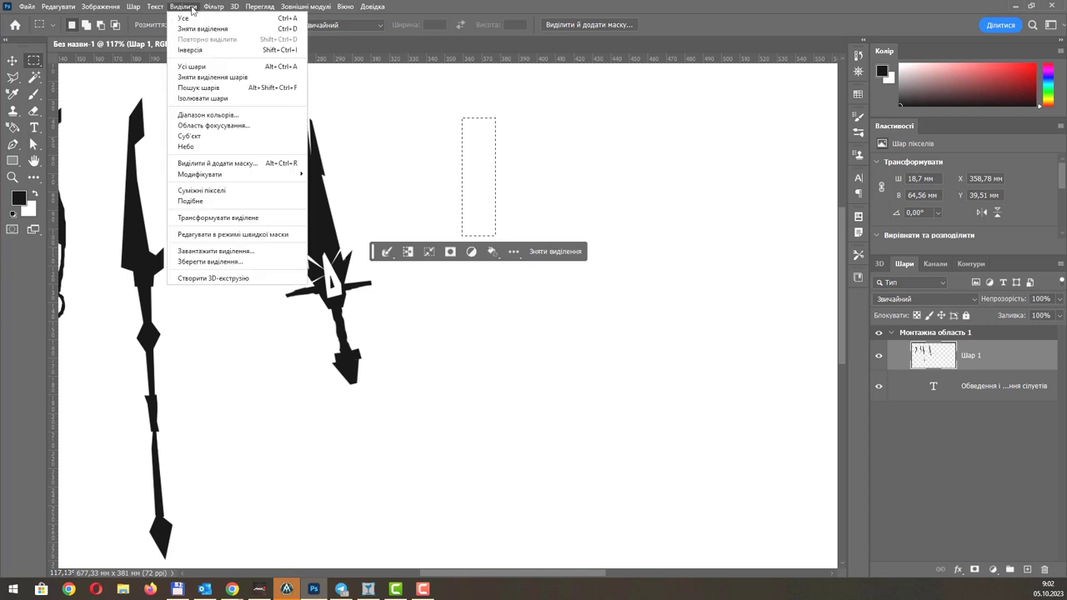
left_click(217, 217)
left_click_drag(495, 177, 500, 177)
left_click_drag(481, 236, 481, 220)
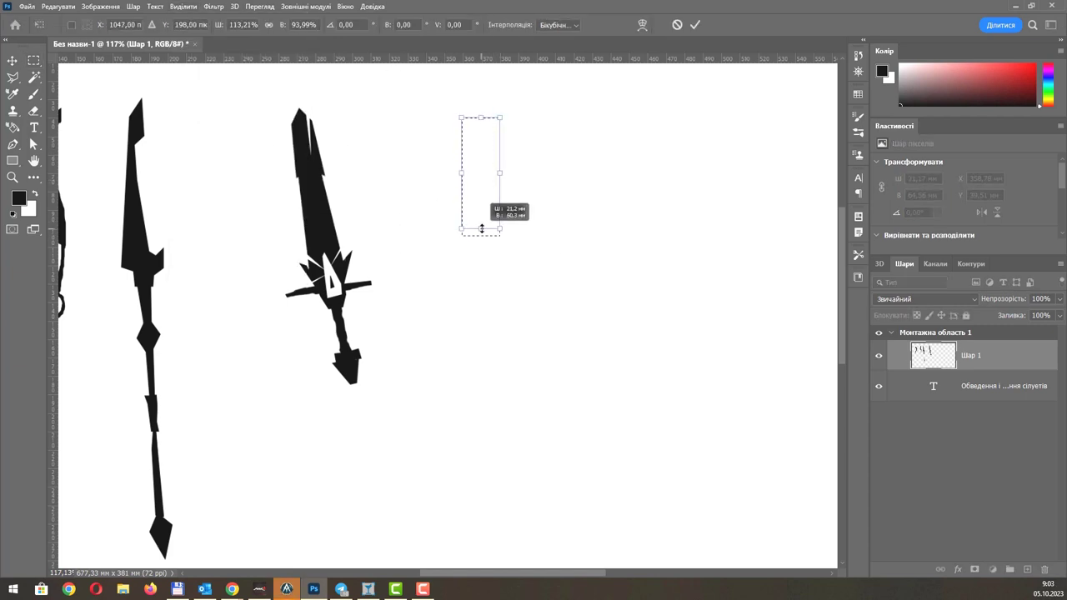
key("Return")
Cut the rectangle's top-left corner diagonally and add a curved tail below.
key("l")
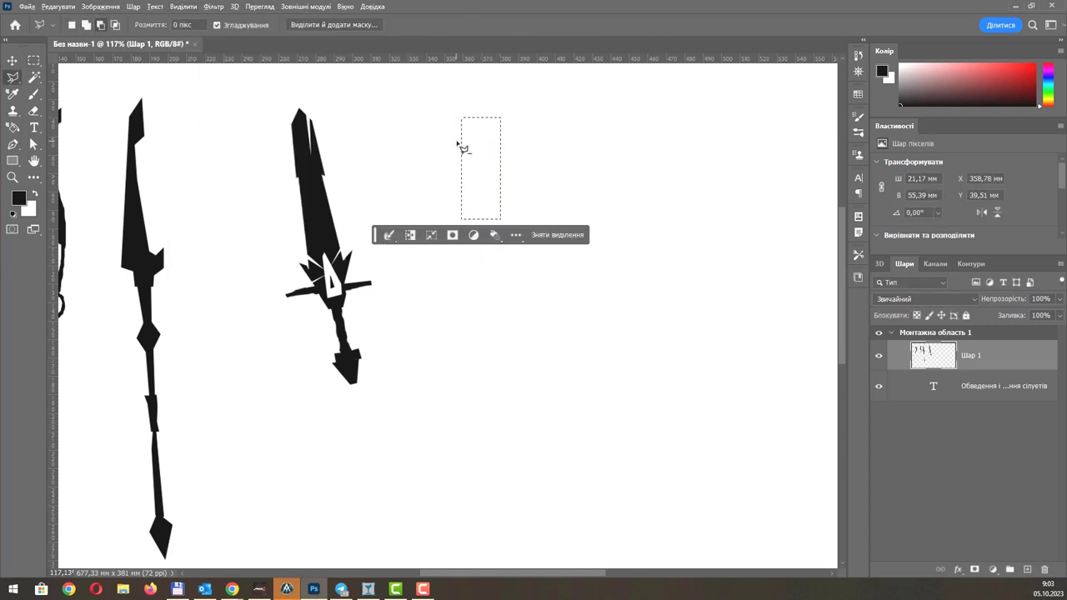
double_click(470, 122)
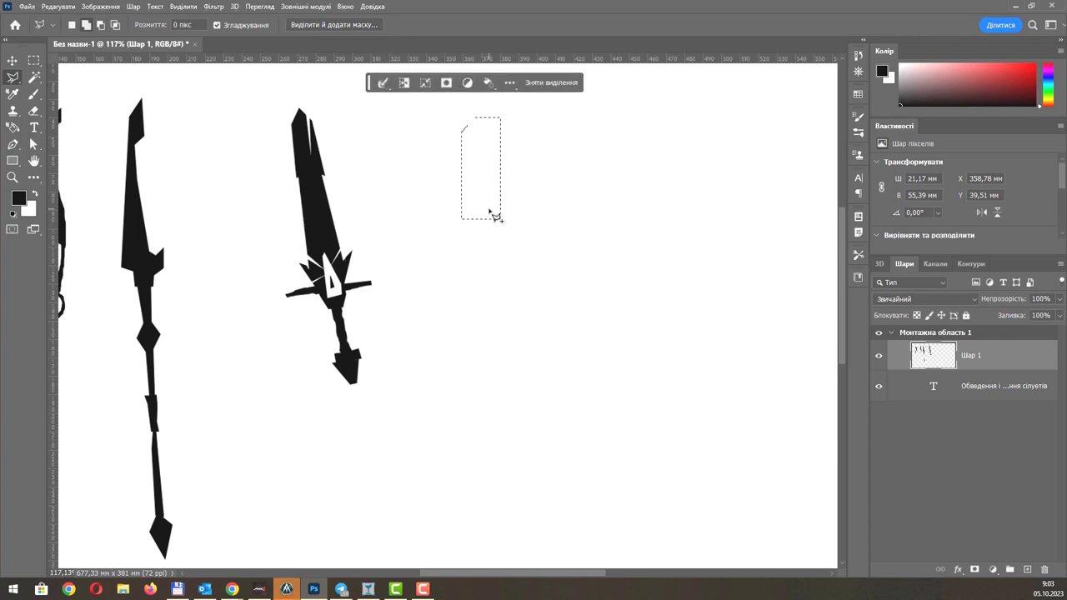
left_click(11, 80)
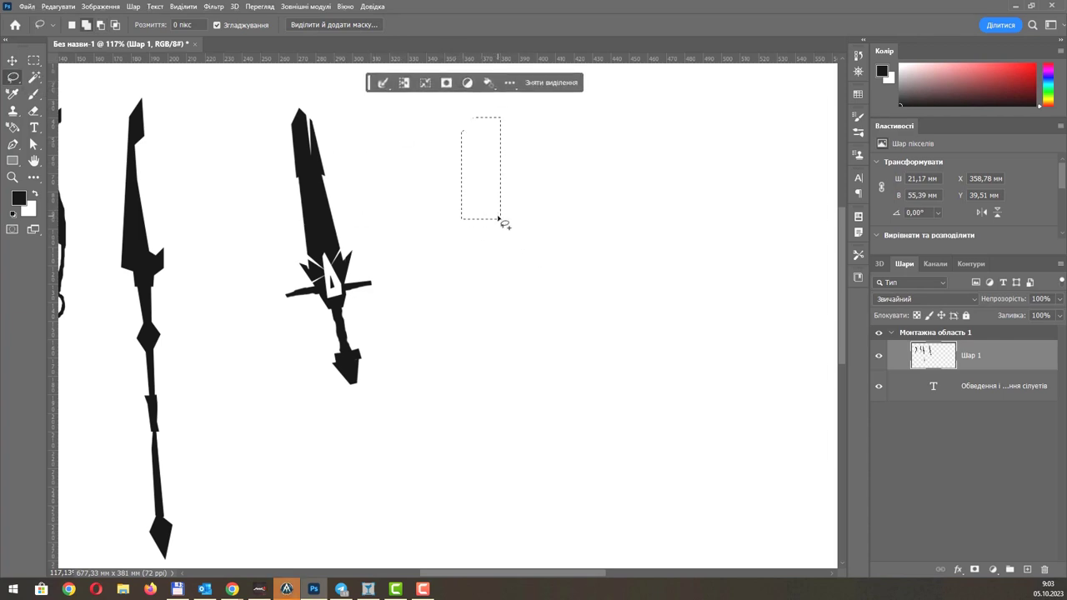
mouse_move(499, 220)
left_mouse_down()
mouse_move(500, 240)
mouse_move(464, 279)
mouse_move(467, 269)
mouse_move(490, 272)
left_mouse_up()
scroll(476, 242, "up", 2)
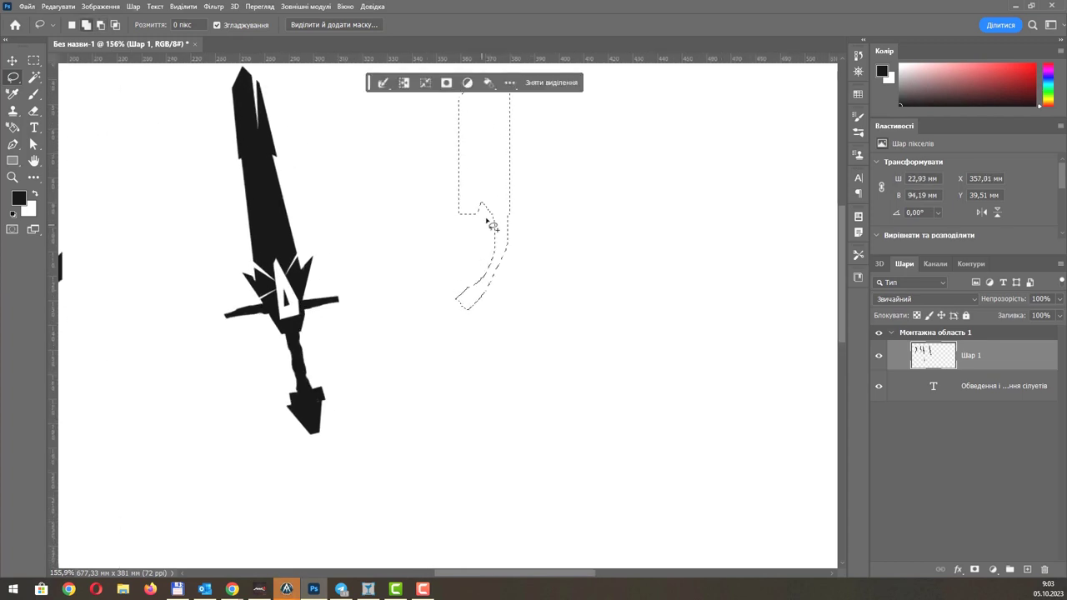
mouse_move(477, 216)
left_mouse_down()
mouse_move(487, 218)
mouse_move(489, 206)
mouse_move(484, 243)
mouse_move(497, 241)
left_mouse_up()
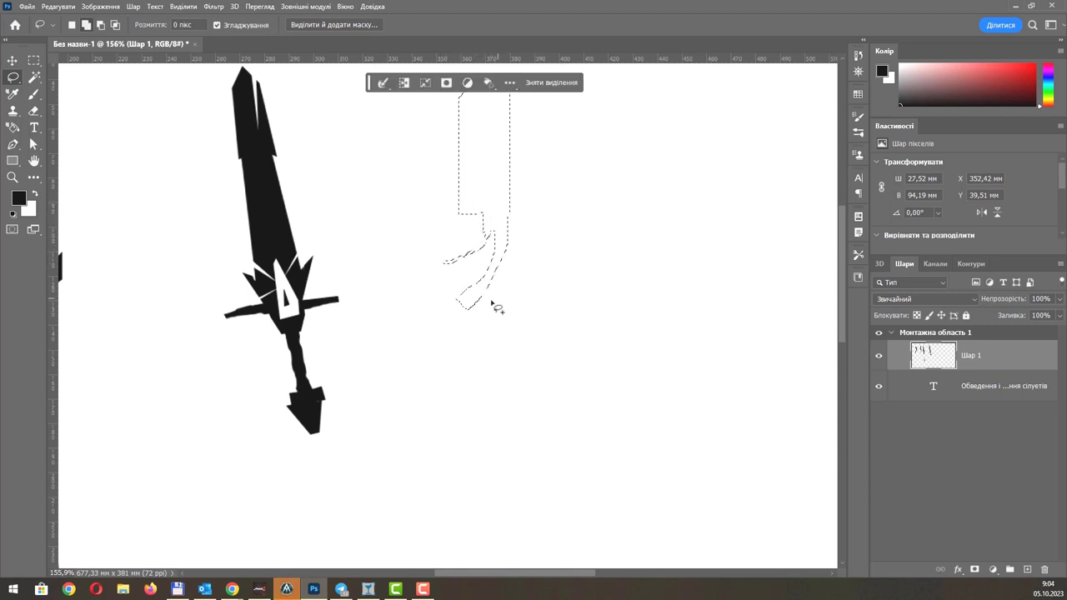
mouse_move(495, 305)
left_mouse_down()
mouse_move(472, 305)
mouse_move(510, 263)
mouse_move(506, 243)
left_mouse_up()
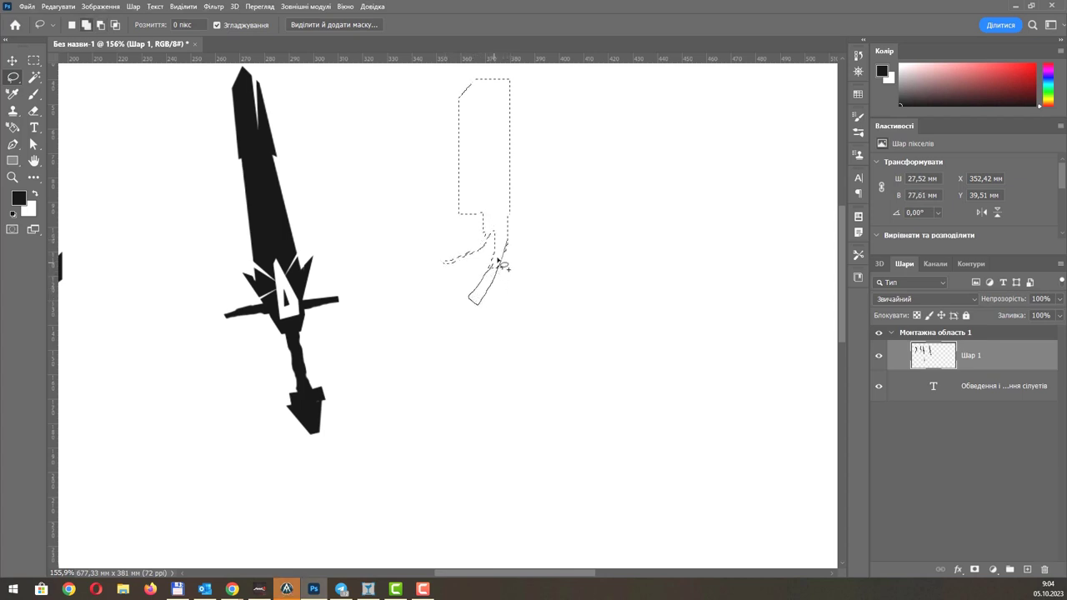
Extend the outline across the hilt to join the blade and handle.
scroll(496, 259, "up", 3)
scroll(500, 233, "down", 1)
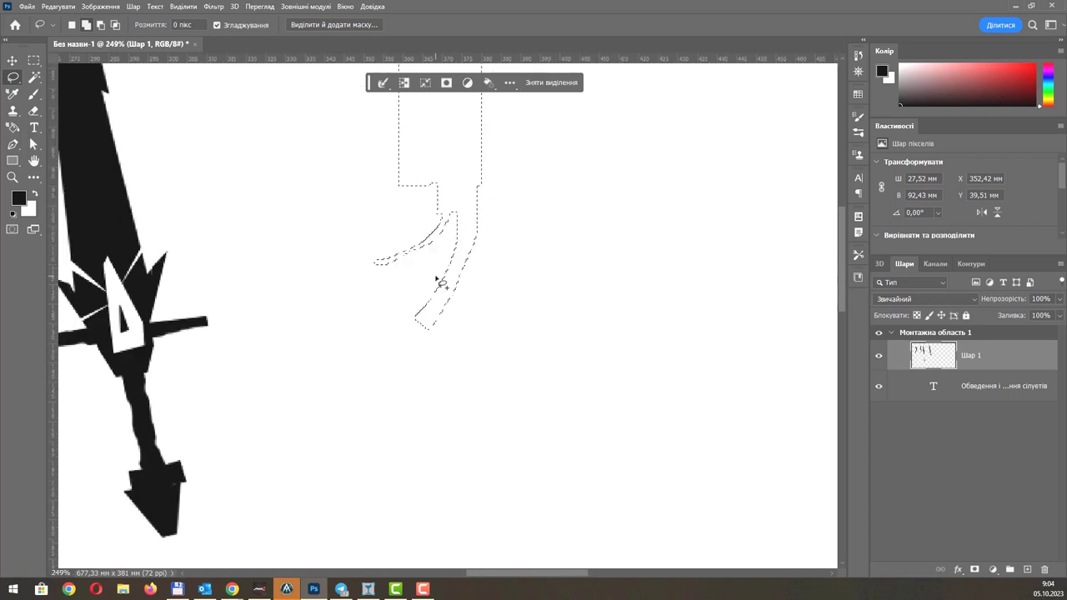
scroll(442, 283, "down", 3)
left_click_drag(532, 124, 492, 183)
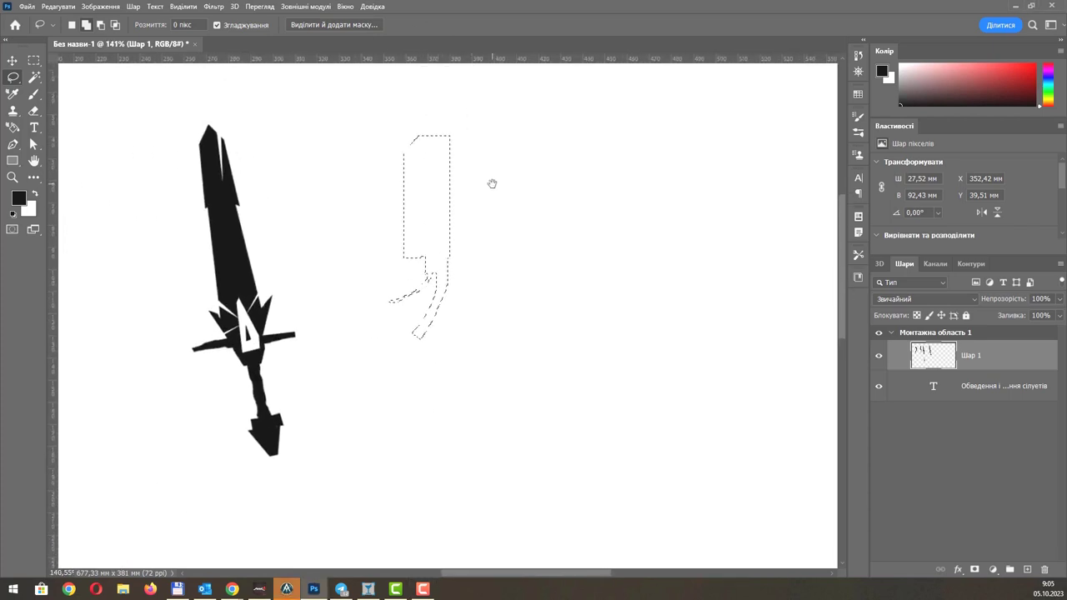
scroll(442, 267, "up", 2)
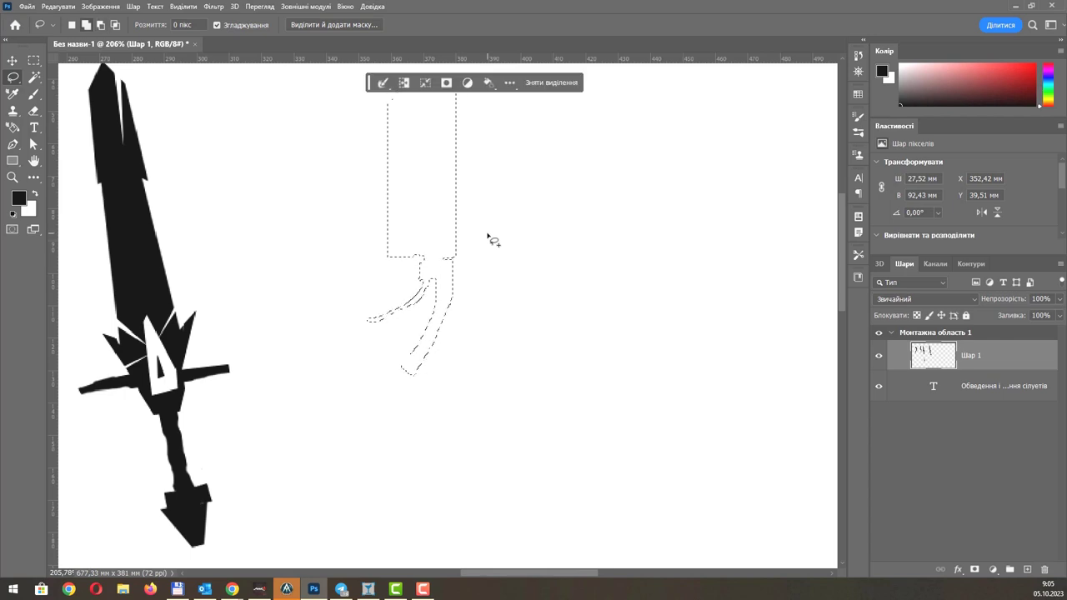
scroll(467, 254, "up", 3)
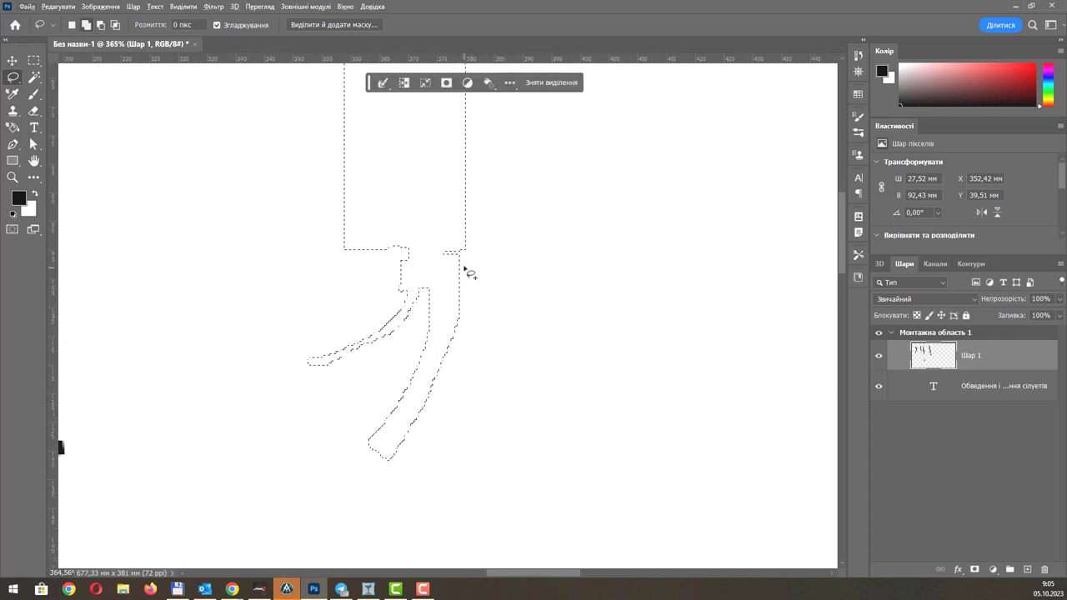
scroll(465, 275, "up", 2)
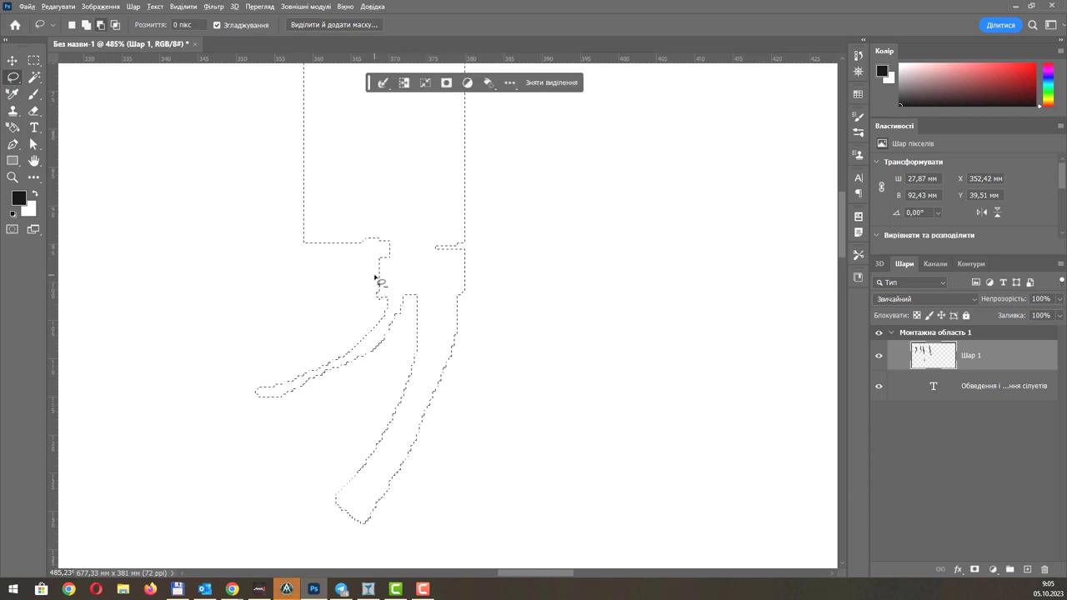
mouse_move(372, 273)
left_mouse_down()
mouse_move(479, 273)
mouse_move(377, 283)
mouse_move(386, 269)
left_mouse_up()
left_click_drag(452, 272, 458, 272)
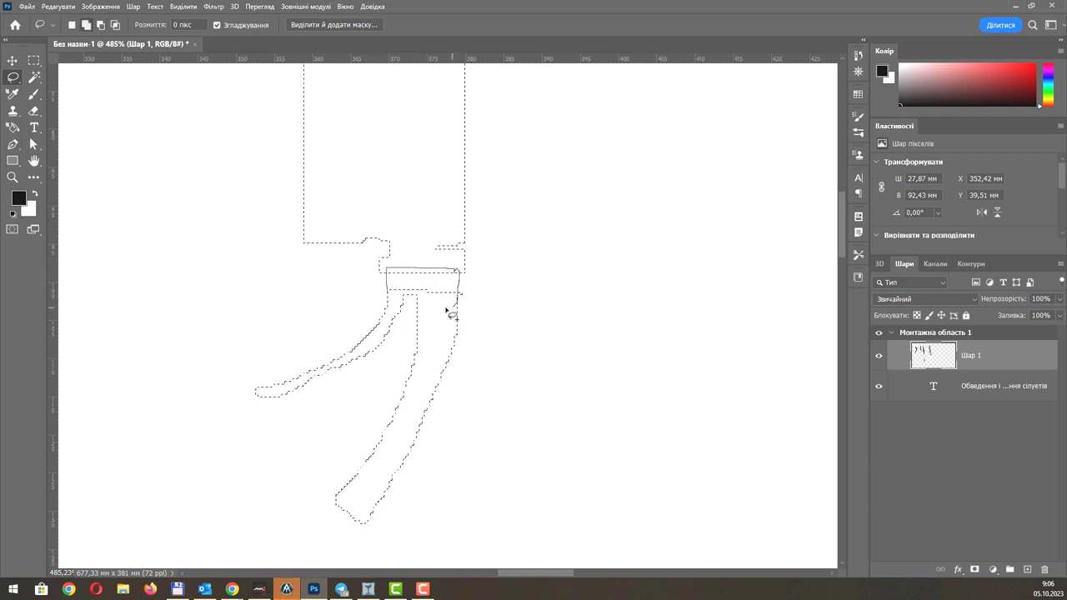
left_click_drag(448, 311, 451, 296)
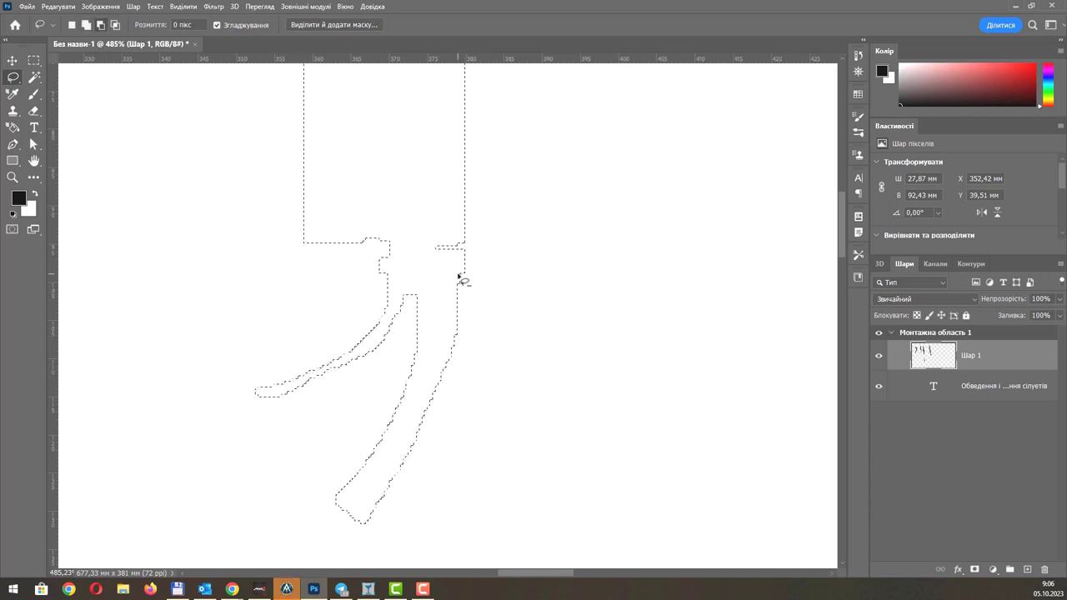
Trim the handle's right edge and reshape the two curved straps below.
left_click_drag(459, 276, 432, 284)
mouse_move(397, 249)
left_mouse_down()
mouse_move(377, 254)
mouse_move(411, 275)
left_mouse_up()
scroll(412, 326, "down", 2)
mouse_move(413, 320)
left_mouse_down()
mouse_move(409, 353)
mouse_move(334, 368)
mouse_move(406, 353)
left_mouse_up()
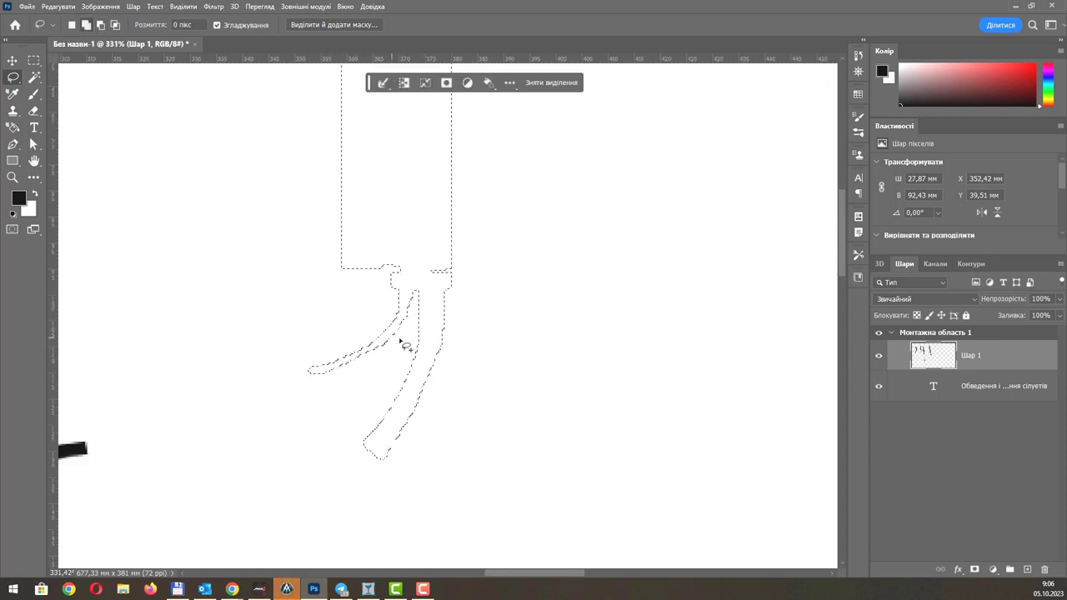
scroll(405, 353, "down", 2)
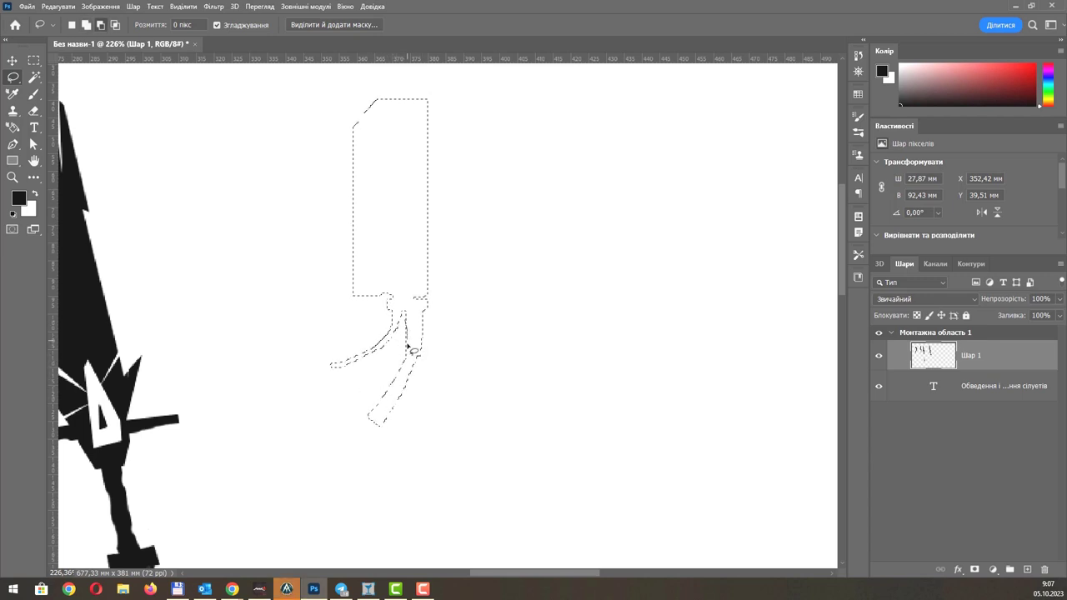
mouse_move(423, 322)
left_mouse_down()
mouse_move(424, 332)
mouse_move(431, 317)
left_mouse_up()
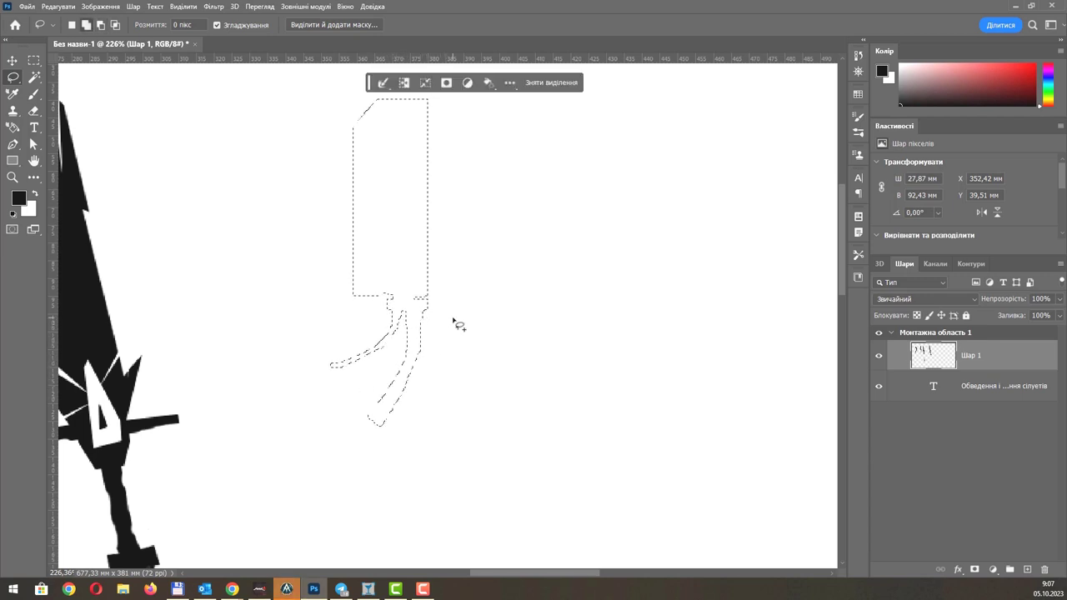
scroll(425, 355, "down", 3)
Fill the cleaver selection with black, deselect, and keep black as the foreground colour.
key("g")
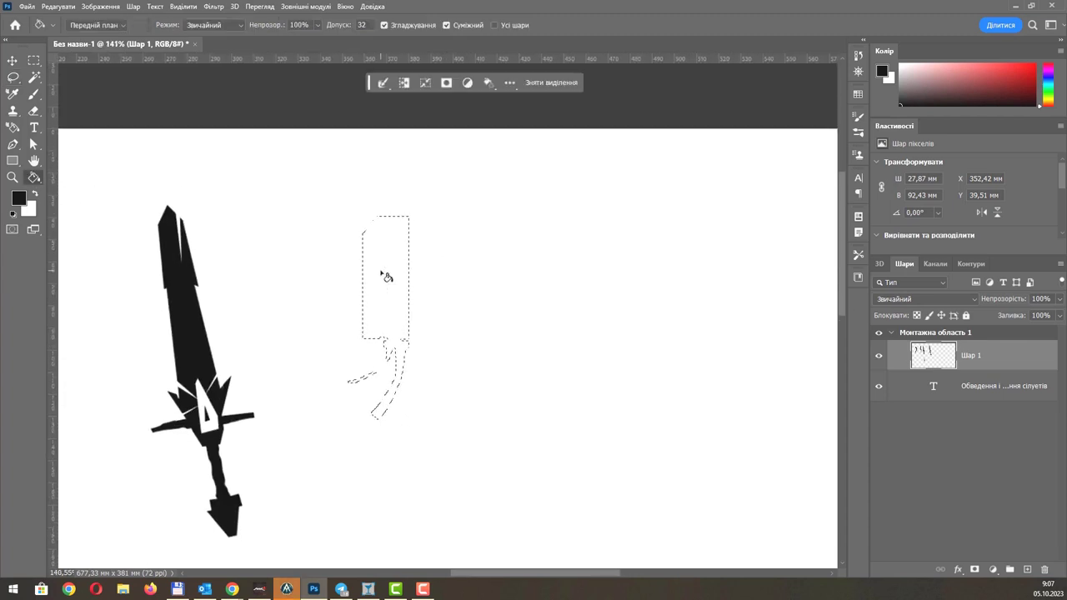
left_click(384, 276)
key("ctrl+d")
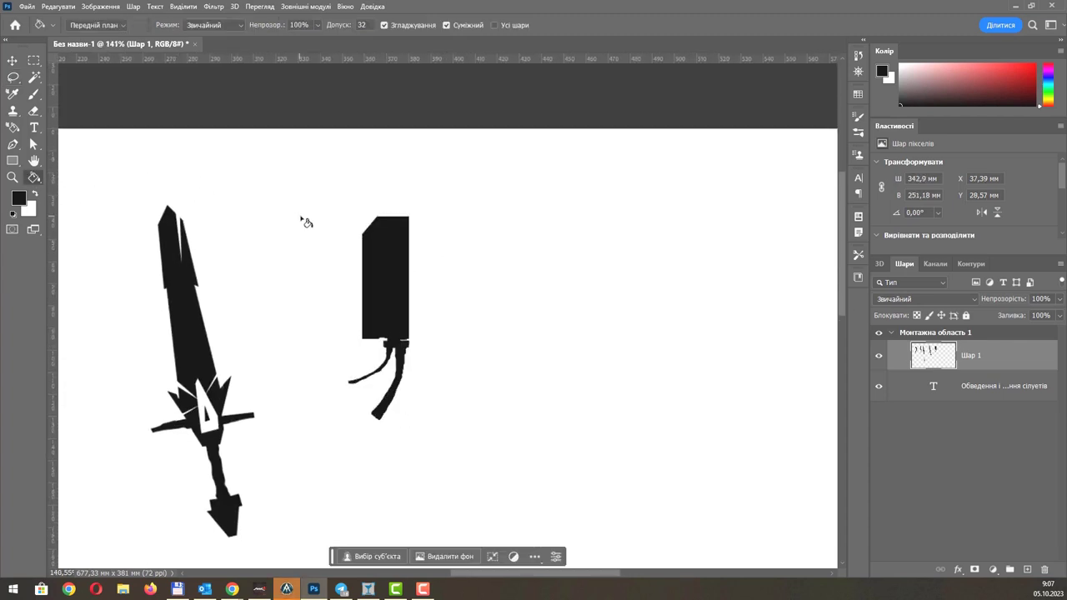
key("b")
key("x")
left_click(35, 194)
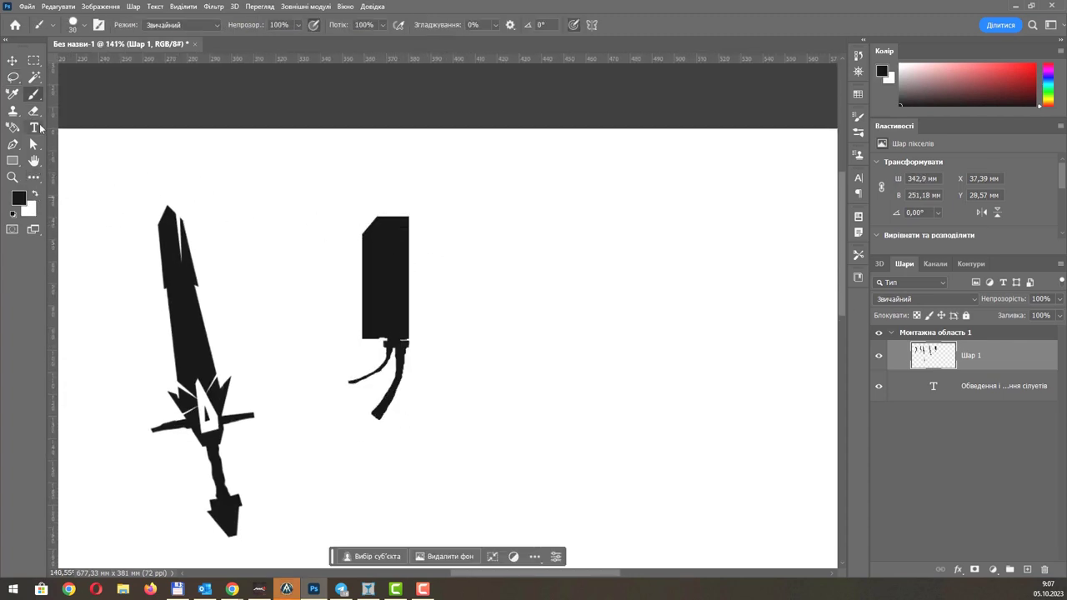
Erase a small round notch from the blade's top-right corner with a smaller eraser.
key("e")
key("bracketleft")
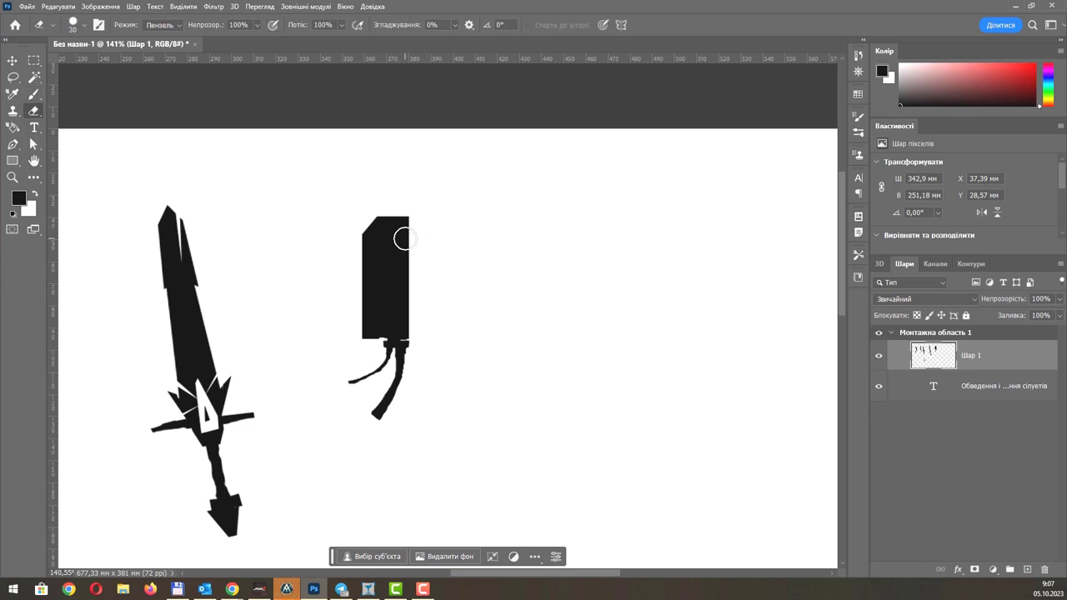
left_click(402, 239)
scroll(499, 288, "down", 2)
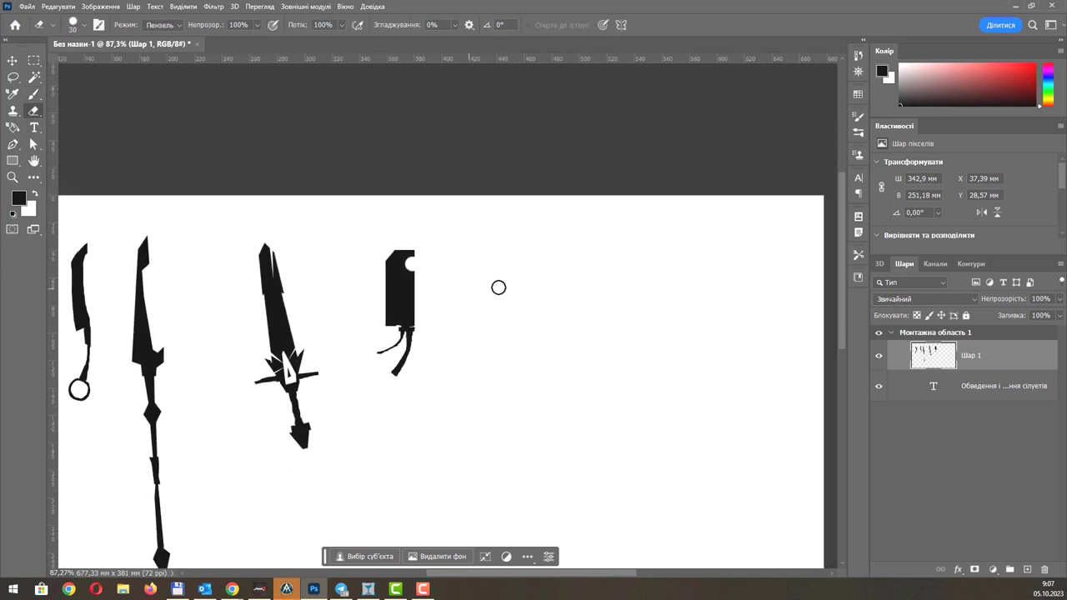
scroll(499, 287, "down", 1)
scroll(499, 288, "down", 1)
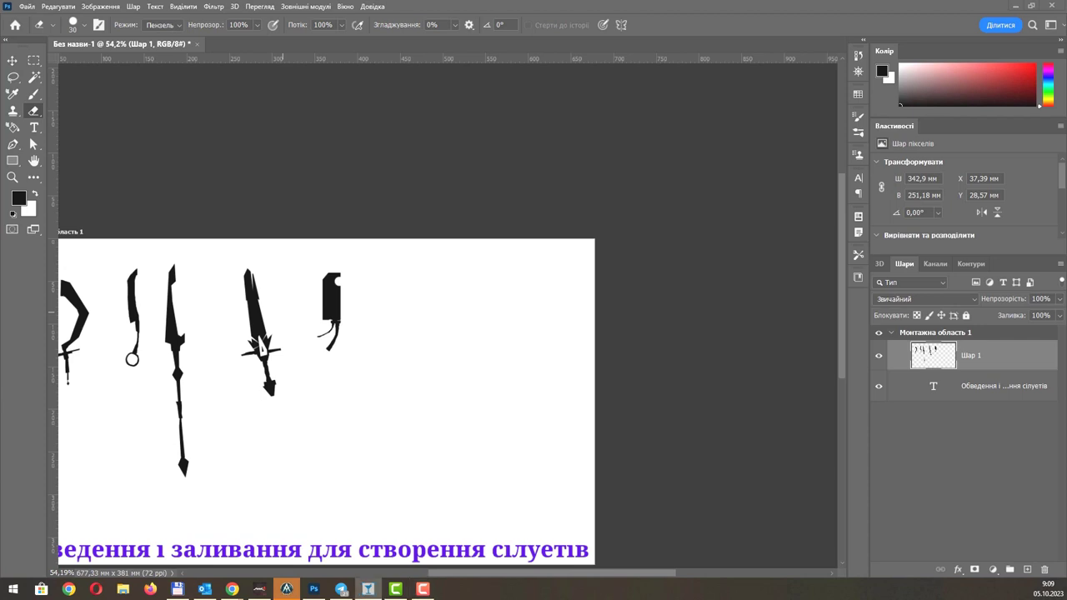
Mark a tall rectangle for the blade, then switch to the Polygonal Lasso.
key("m")
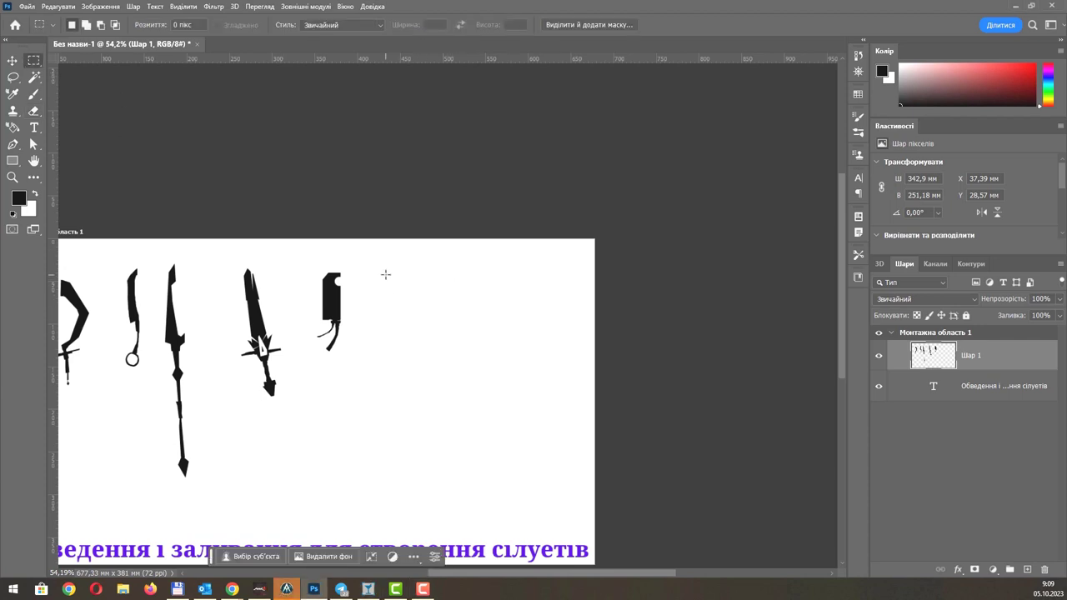
left_click_drag(393, 273, 424, 370)
scroll(426, 294, "up", 1)
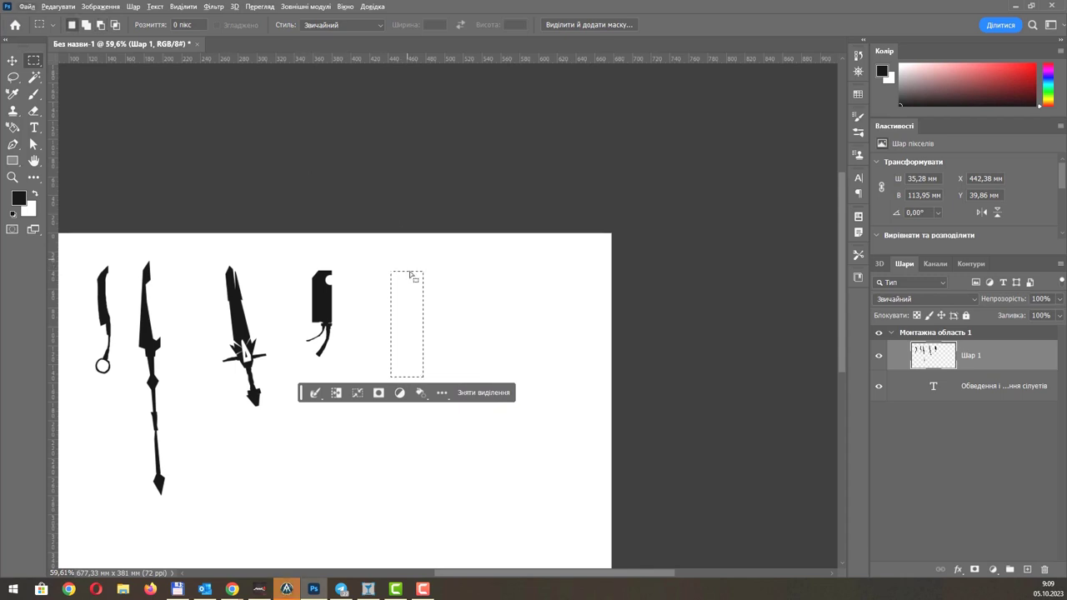
left_click(13, 76)
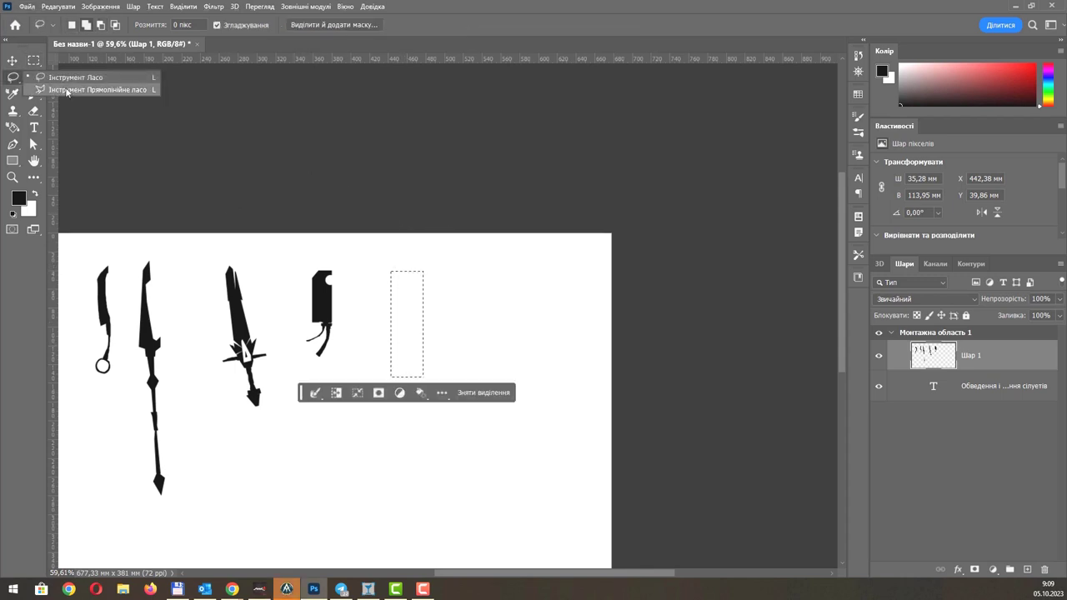
left_click(67, 90)
scroll(417, 293, "up", 2)
Outline the blade tip, cut its bottom corners diagonally and add the handle.
left_click(403, 264)
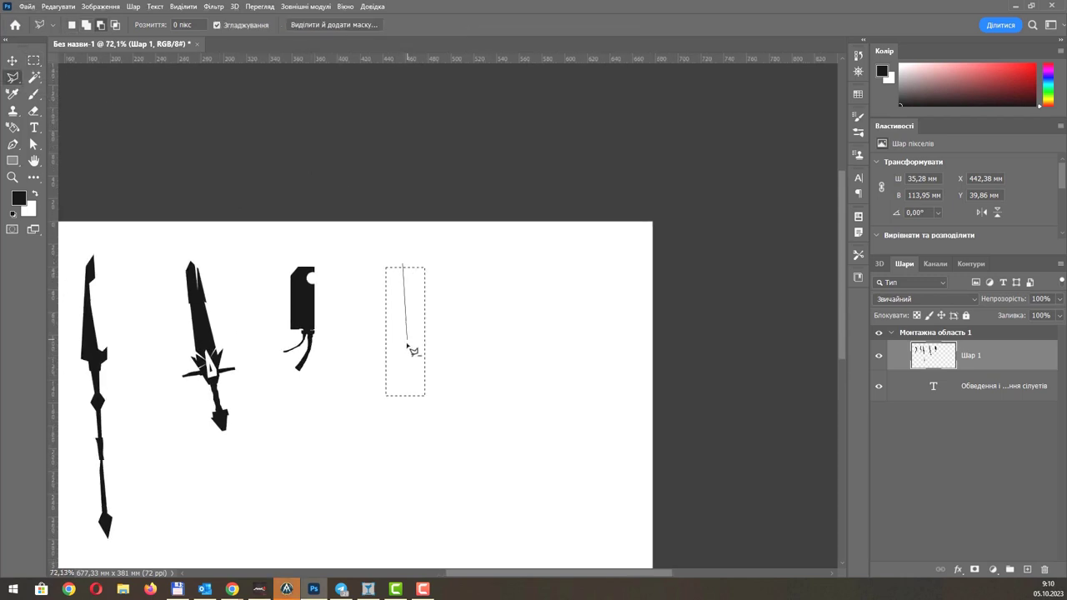
left_click(407, 264)
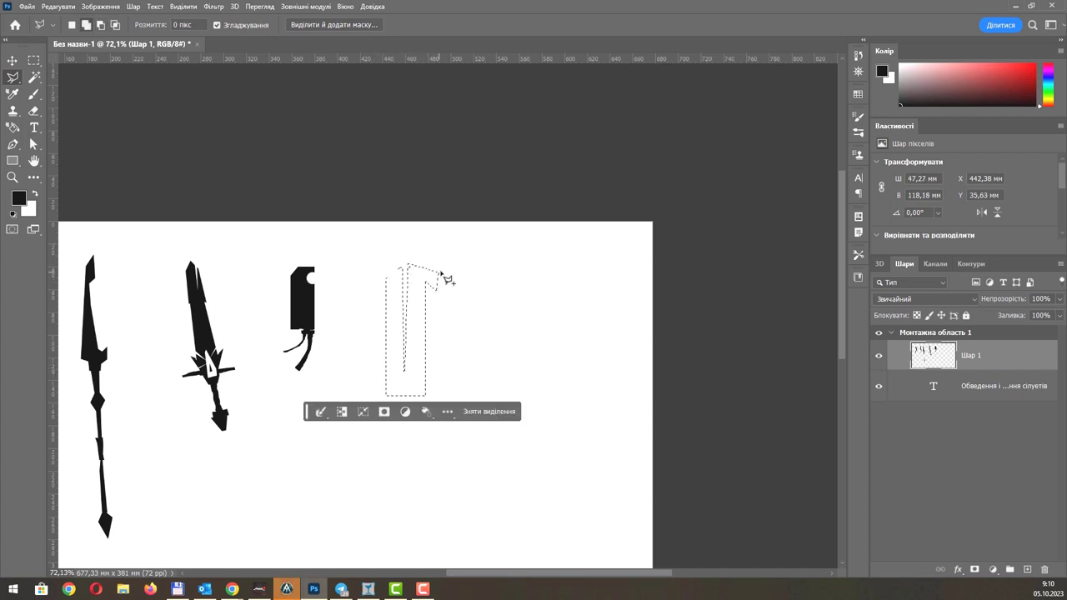
left_click(406, 266)
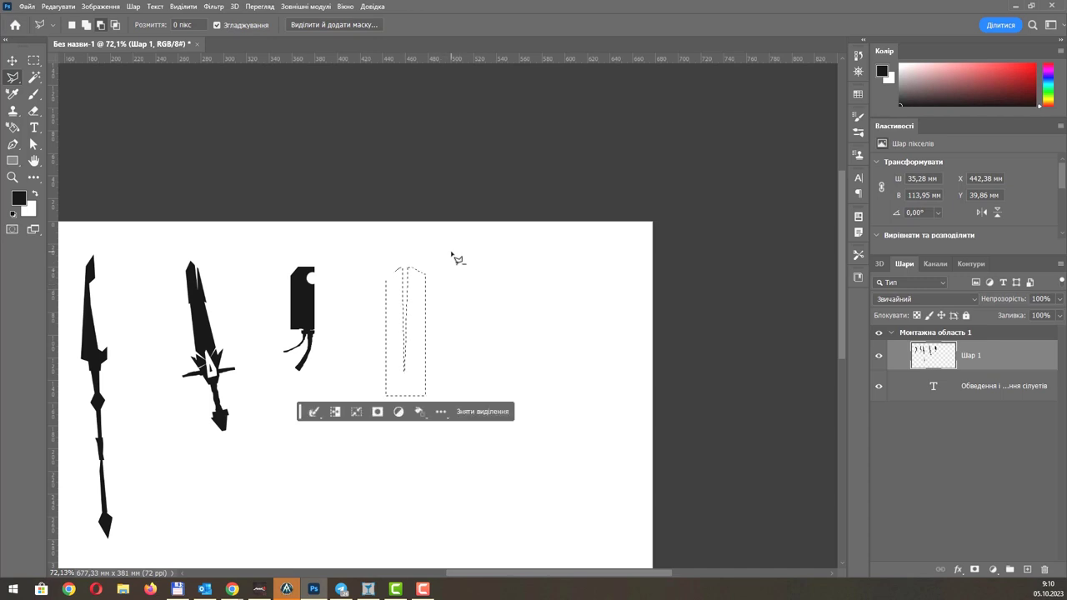
scroll(439, 284, "down", 3)
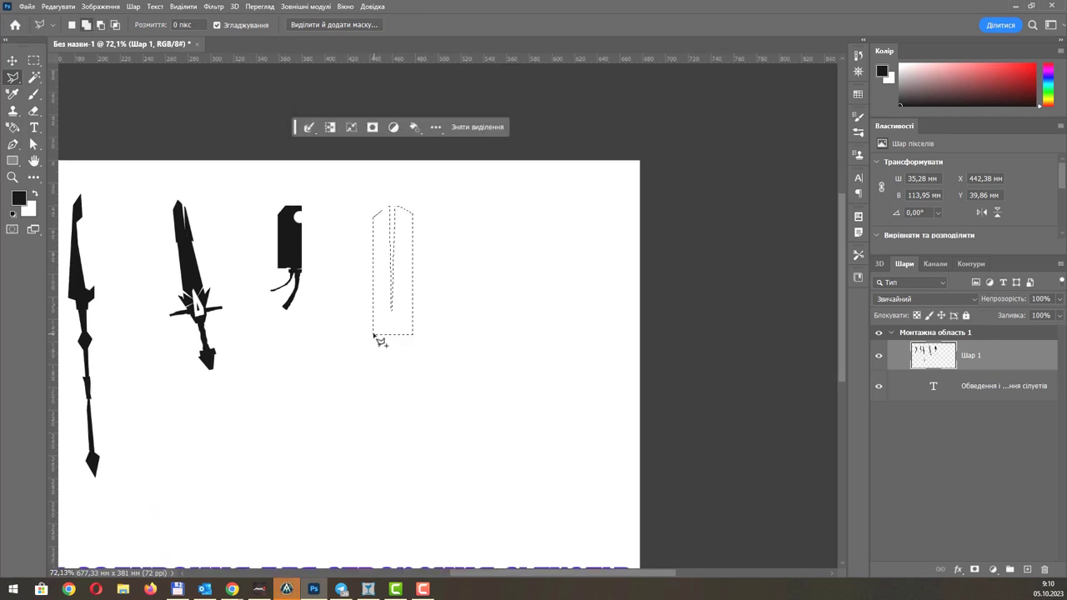
left_click(369, 323)
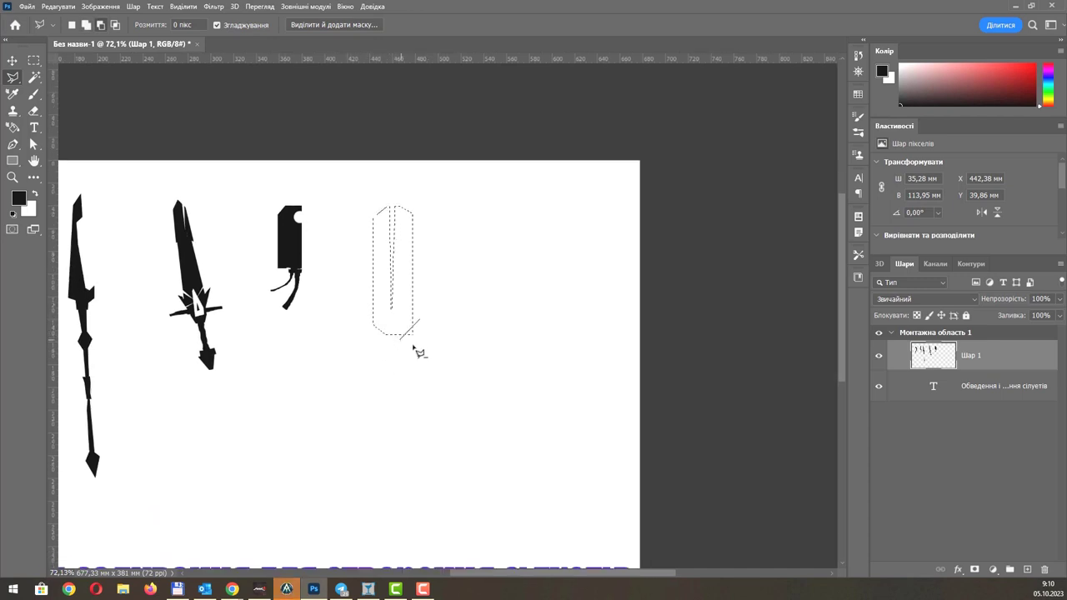
left_click(387, 337)
left_click(386, 335)
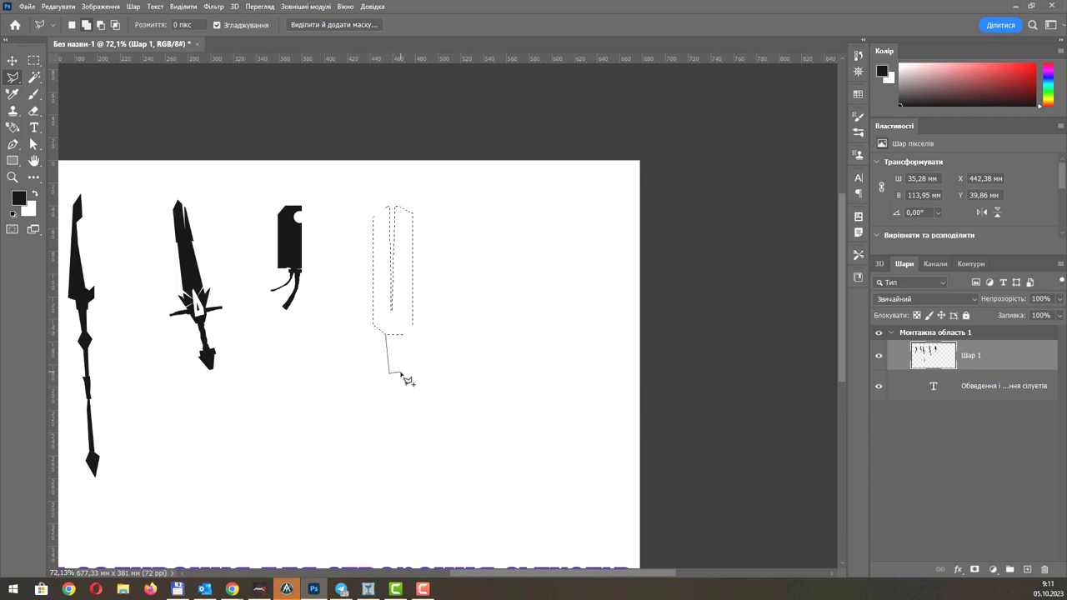
left_click(405, 335)
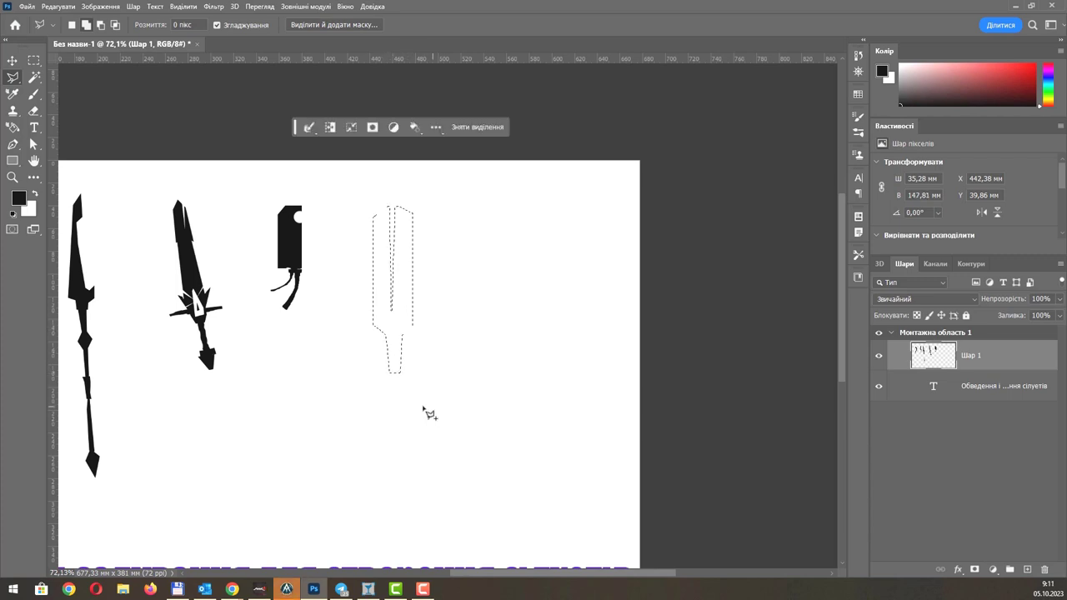
Add the crossguard bar with a rounded left end to the selection.
left_click(361, 381)
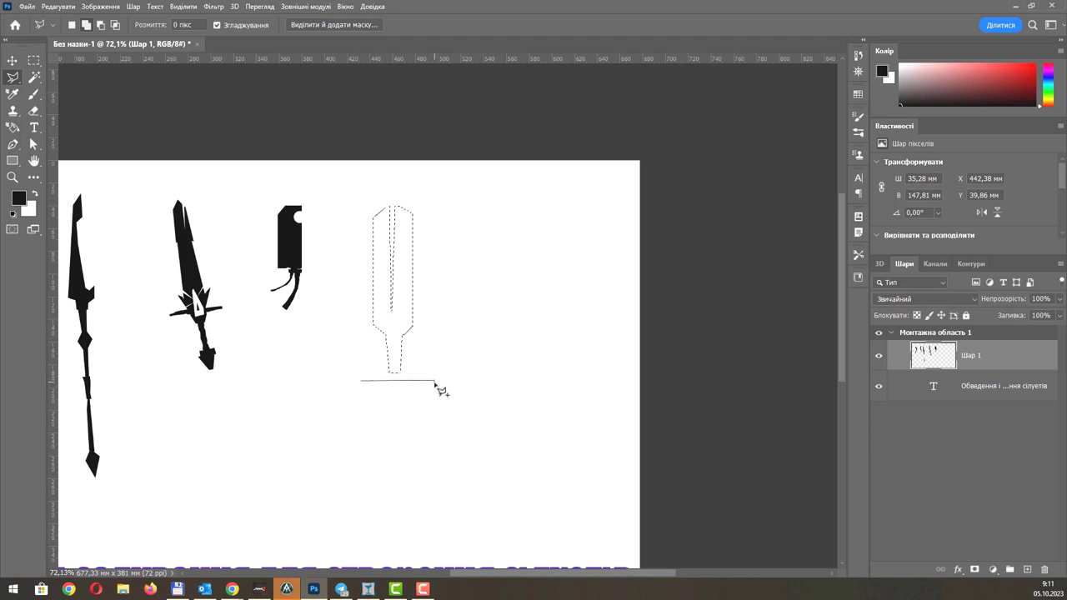
left_click(361, 381)
left_click(364, 383)
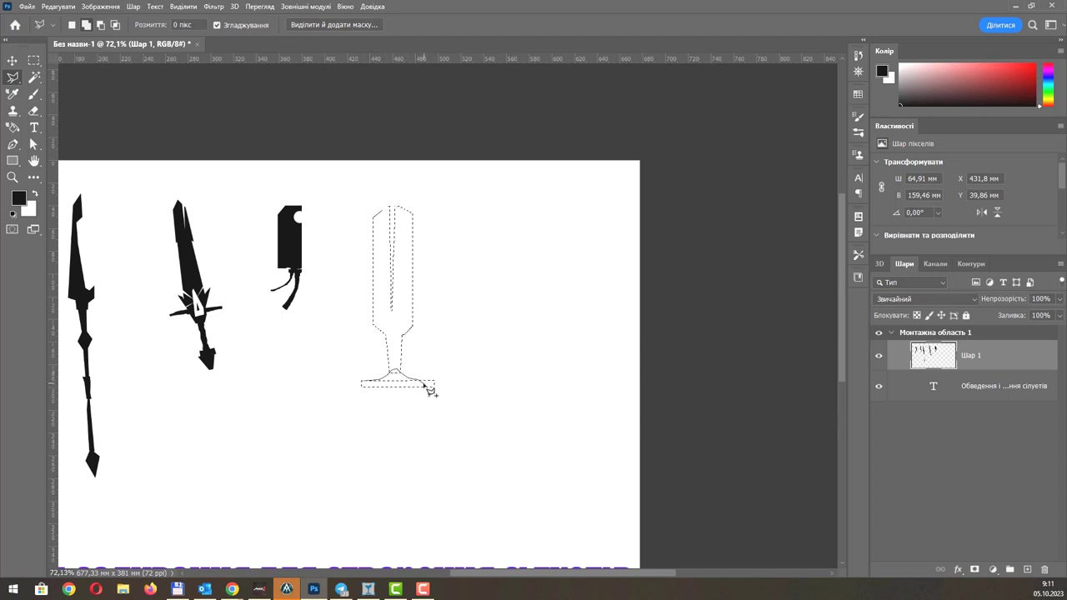
double_click(427, 387)
left_click(358, 382)
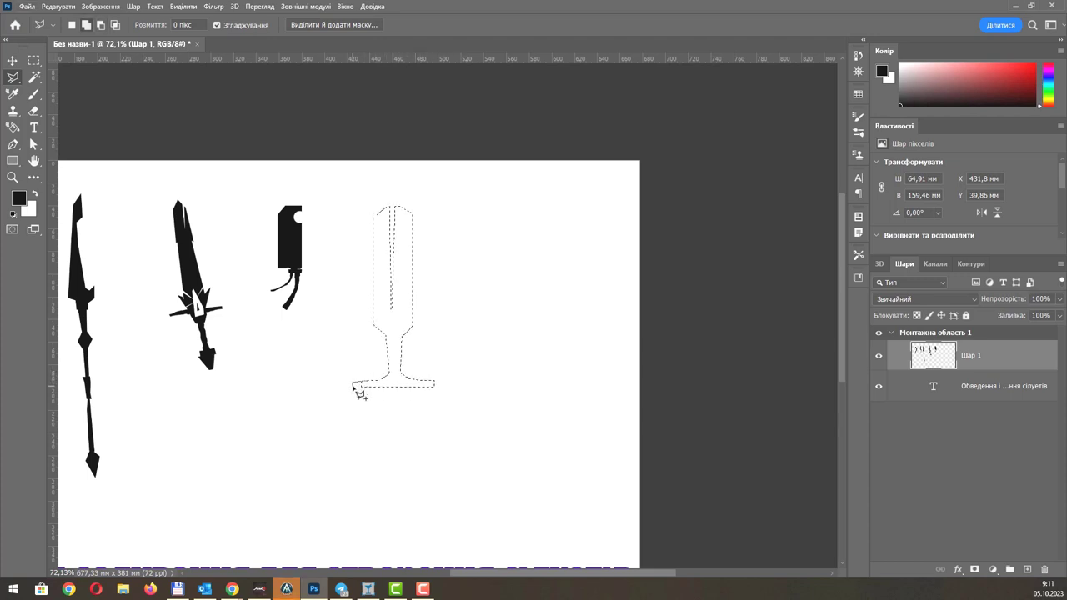
double_click(416, 389)
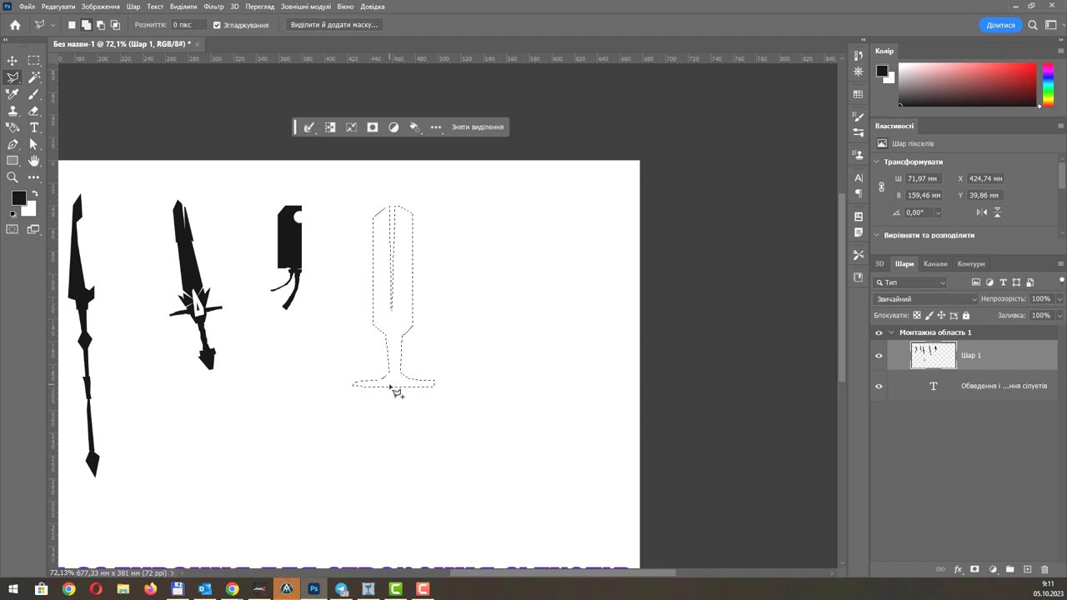
Extend the selection down the grip to include the pommel.
left_click(389, 387)
double_click(401, 395)
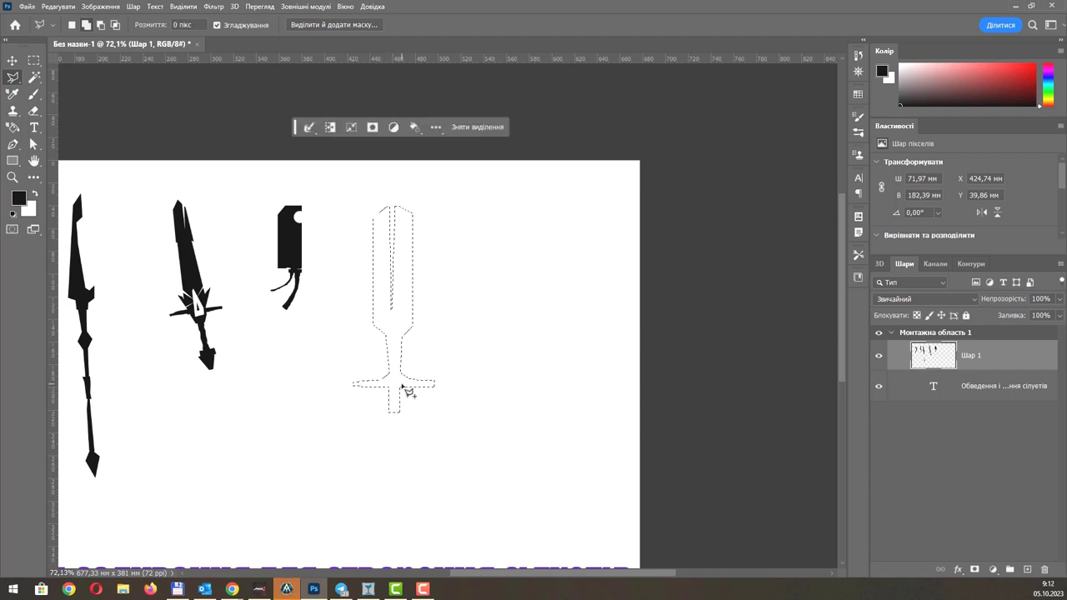
left_click(391, 413)
double_click(392, 441)
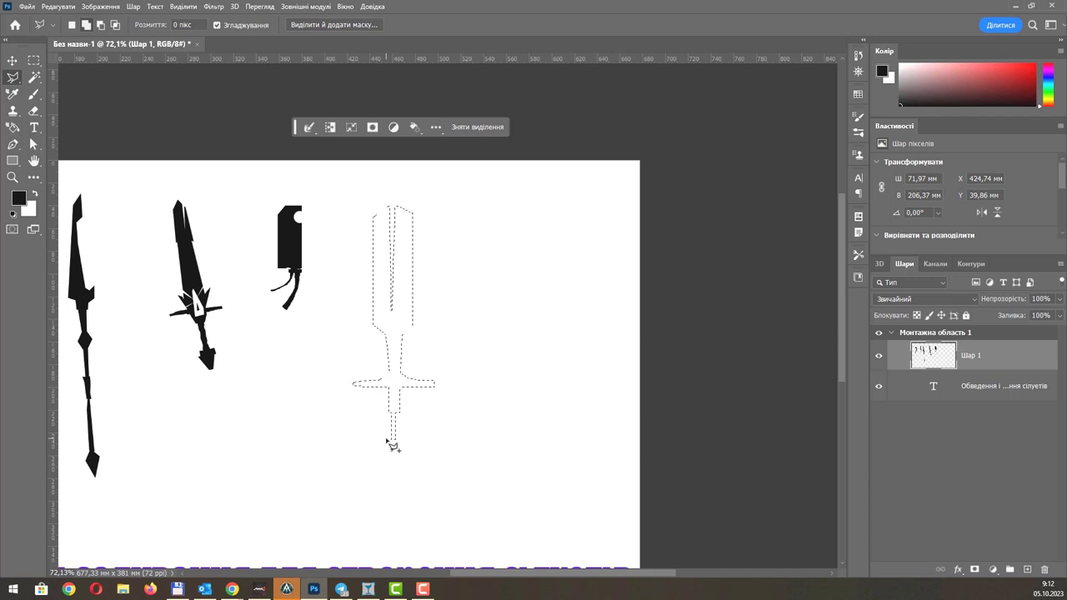
left_click(388, 440)
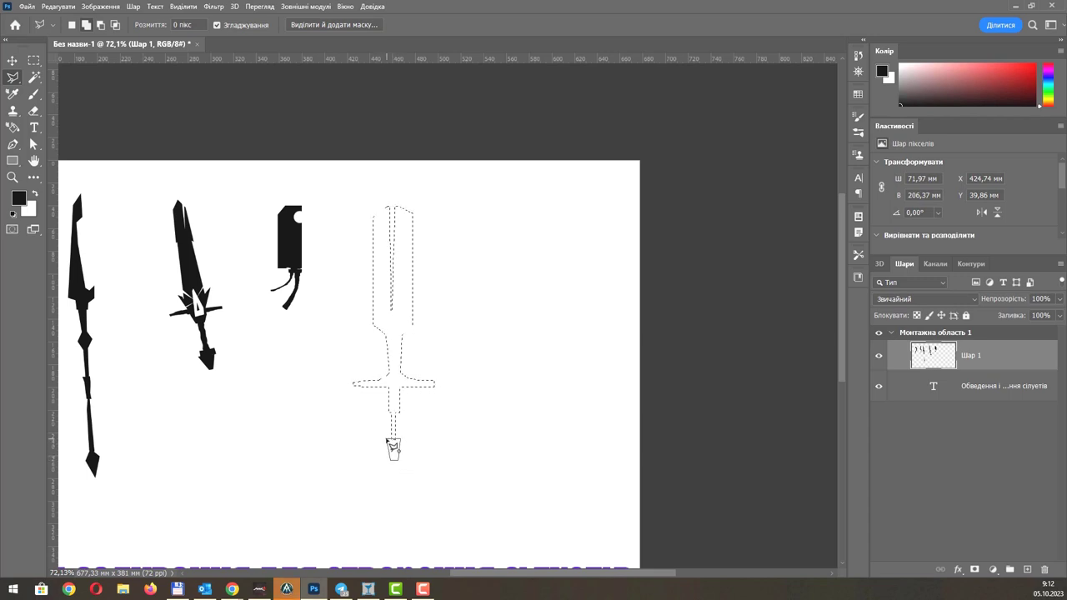
double_click(392, 447)
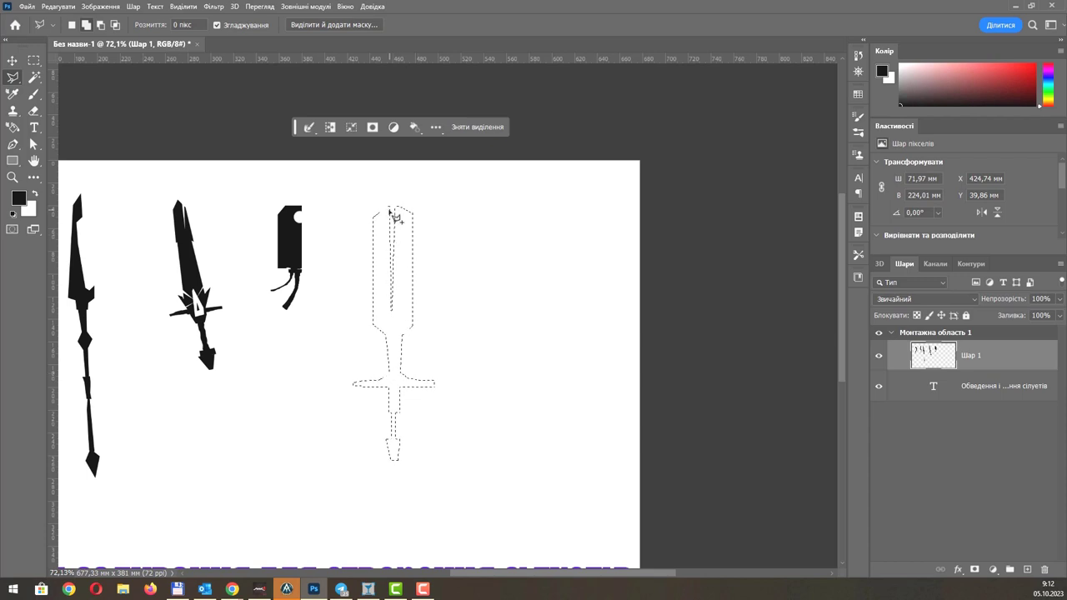
Add the pointed blade tip to the selection, correcting one misplaced corner.
scroll(392, 216, "up", 3)
left_click(385, 389)
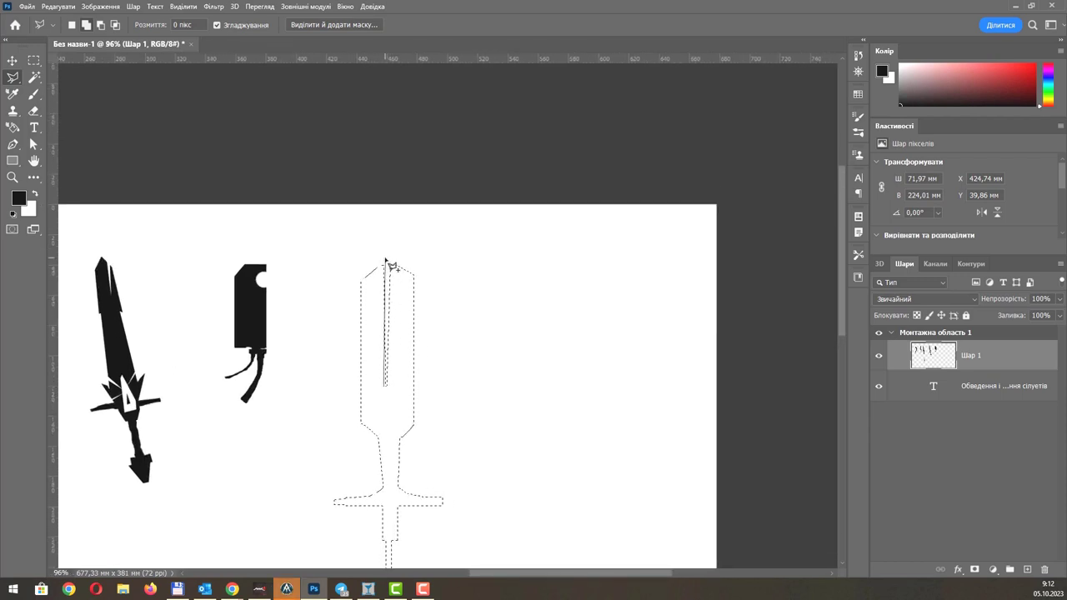
left_click(359, 258)
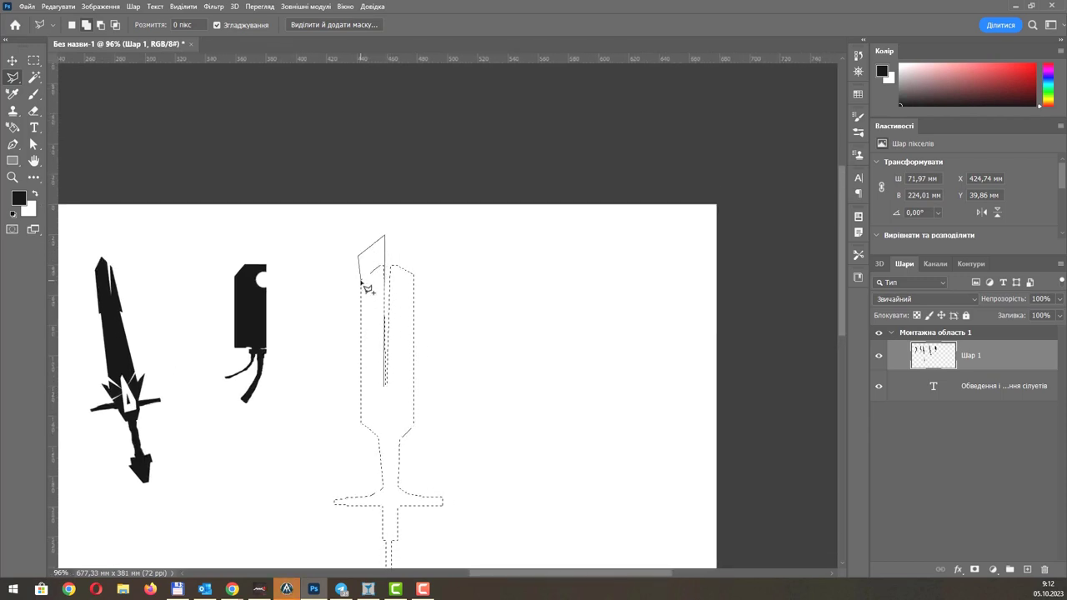
key("BackSpace")
double_click(360, 263)
left_click(360, 263)
left_click(388, 234)
left_click(413, 252)
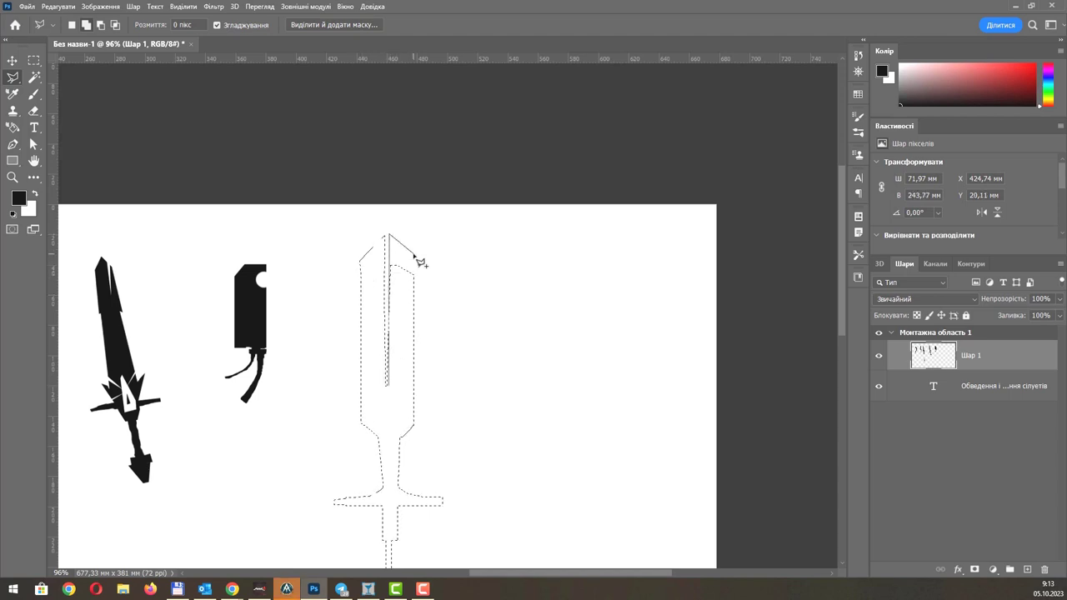
double_click(413, 288)
Fill the broadsword selection with black using the Paint Bucket.
scroll(421, 362, "down", 3)
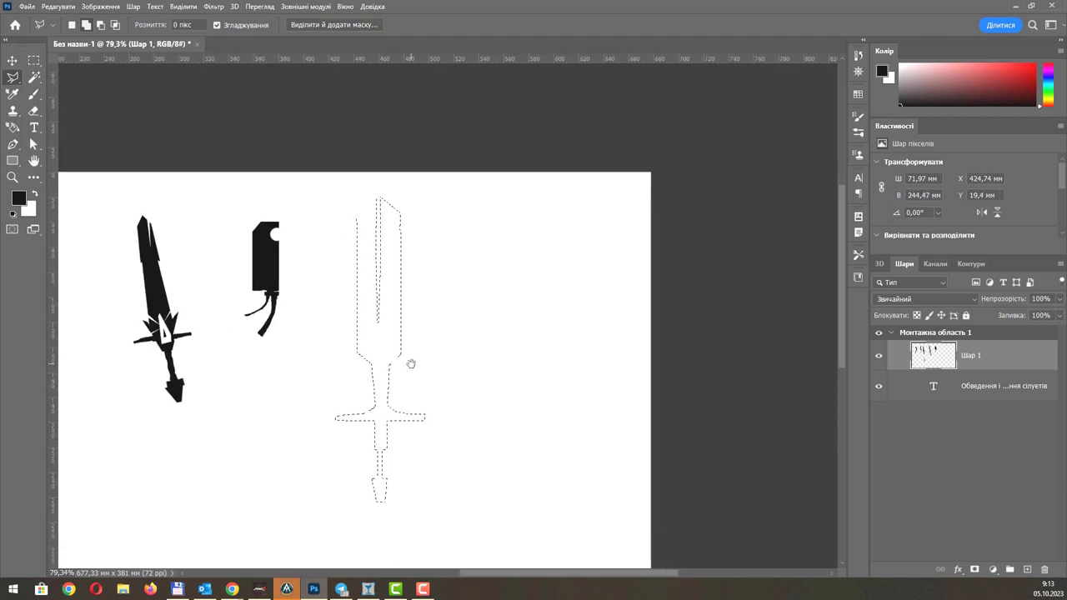
key("g")
left_click(388, 286)
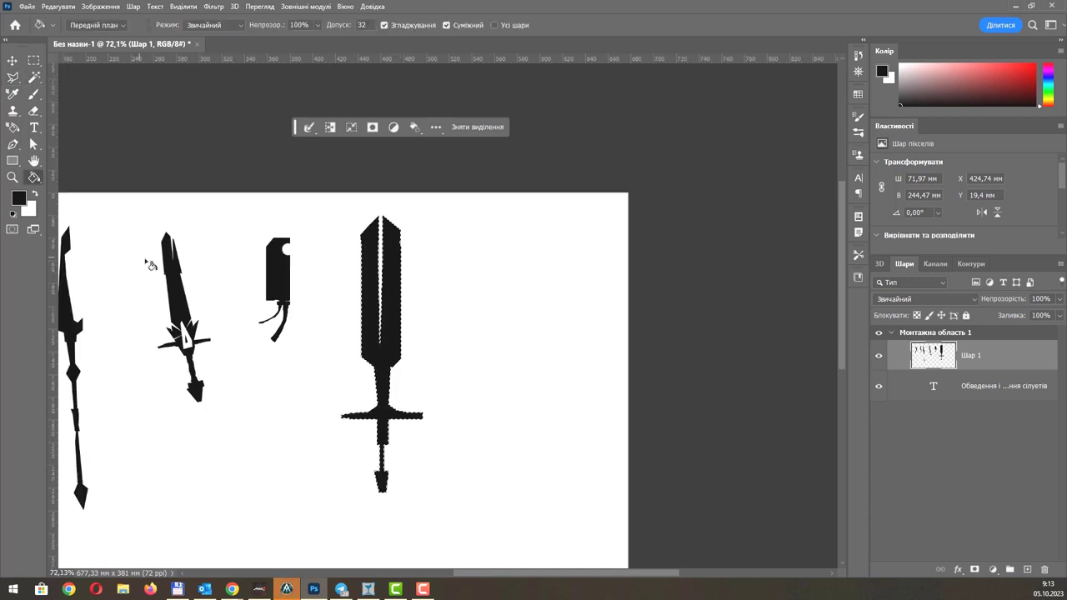
Clear the old selection and outline the curved blade with the Polygonal Lasso.
key("ctrl+d")
scroll(408, 320, "down", 3)
key("l")
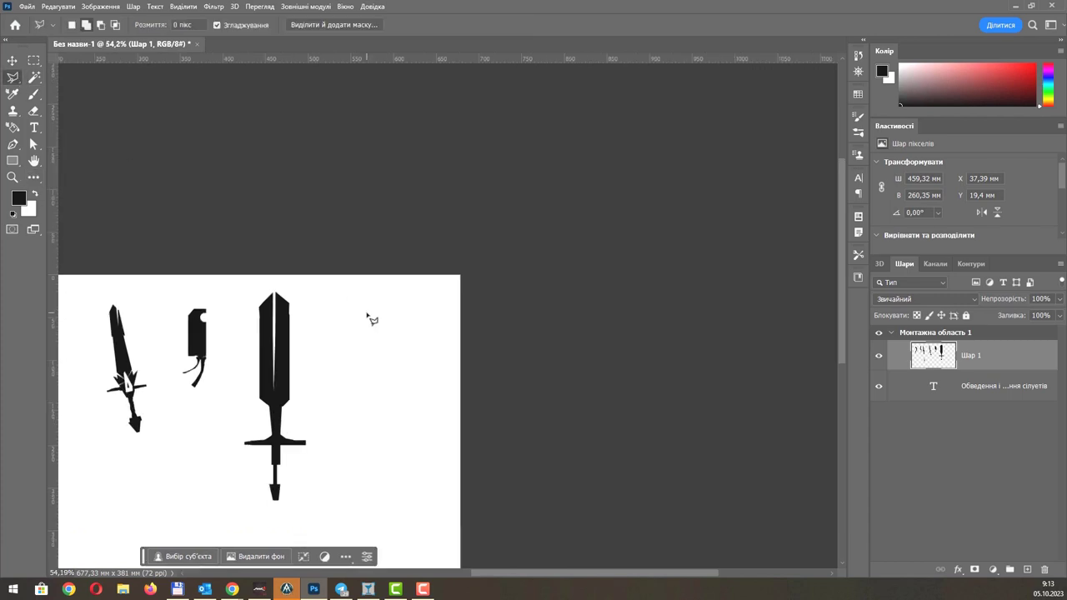
scroll(370, 314, "up", 2)
left_click(352, 299)
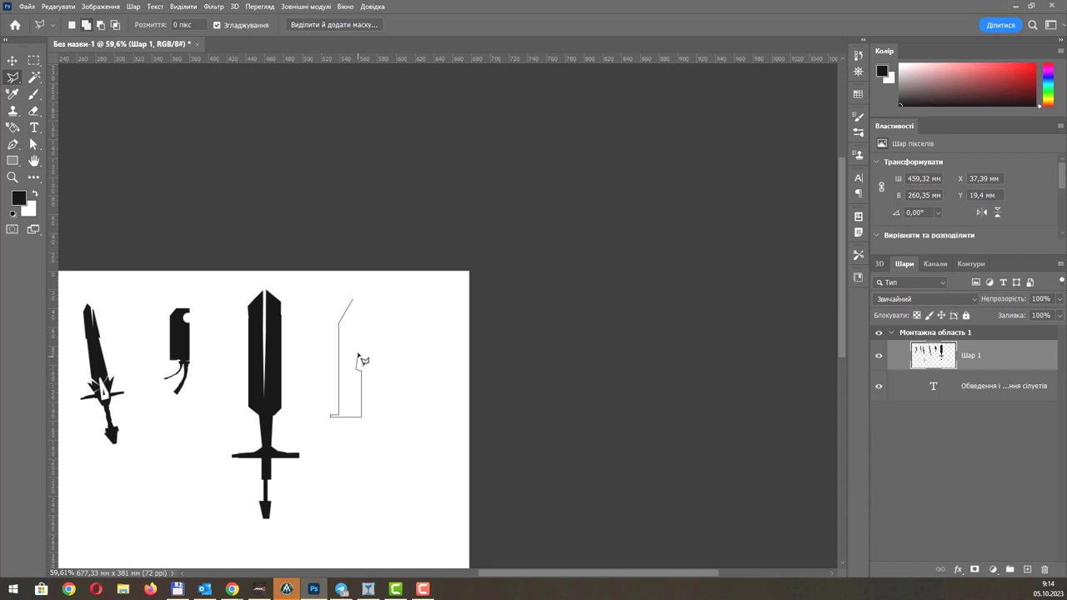
left_click(358, 292)
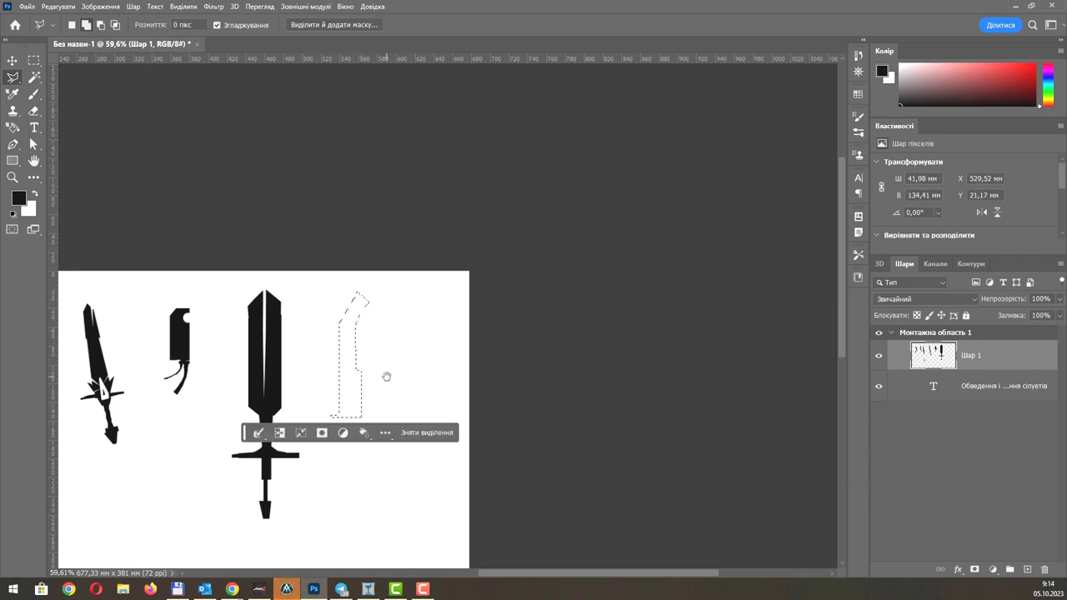
Add the curved blade's handle to the polygonal selection.
left_click_drag(386, 376, 381, 317)
scroll(358, 355, "up", 1)
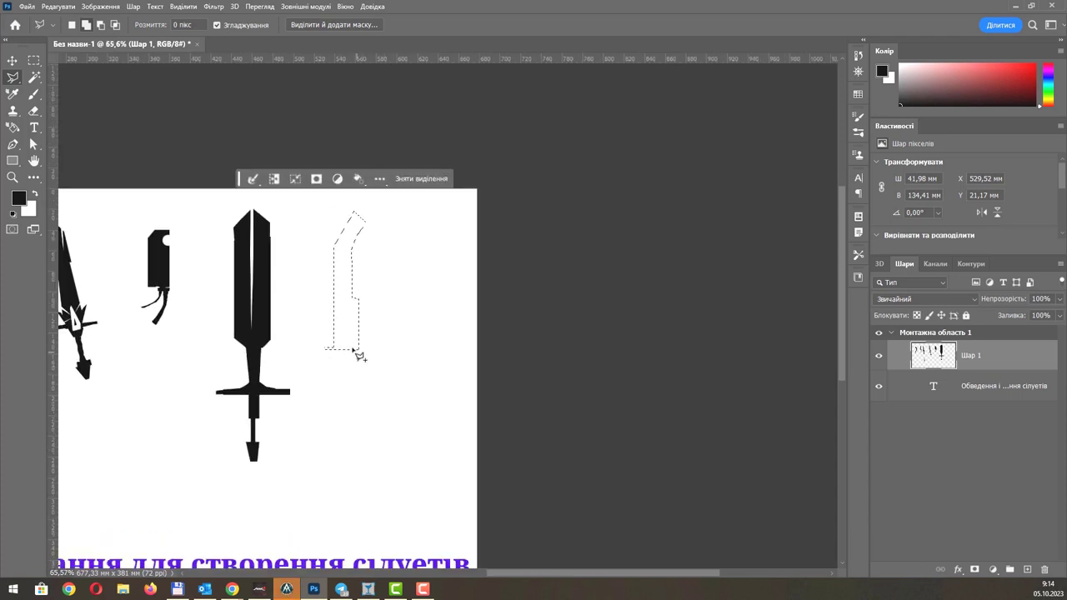
left_click(358, 350)
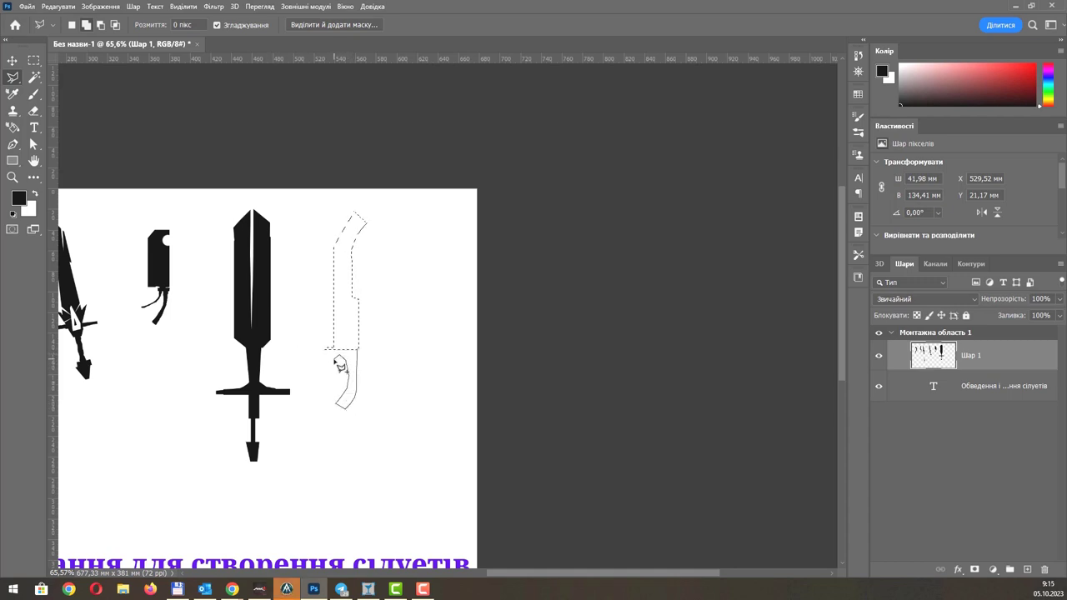
left_click(354, 350)
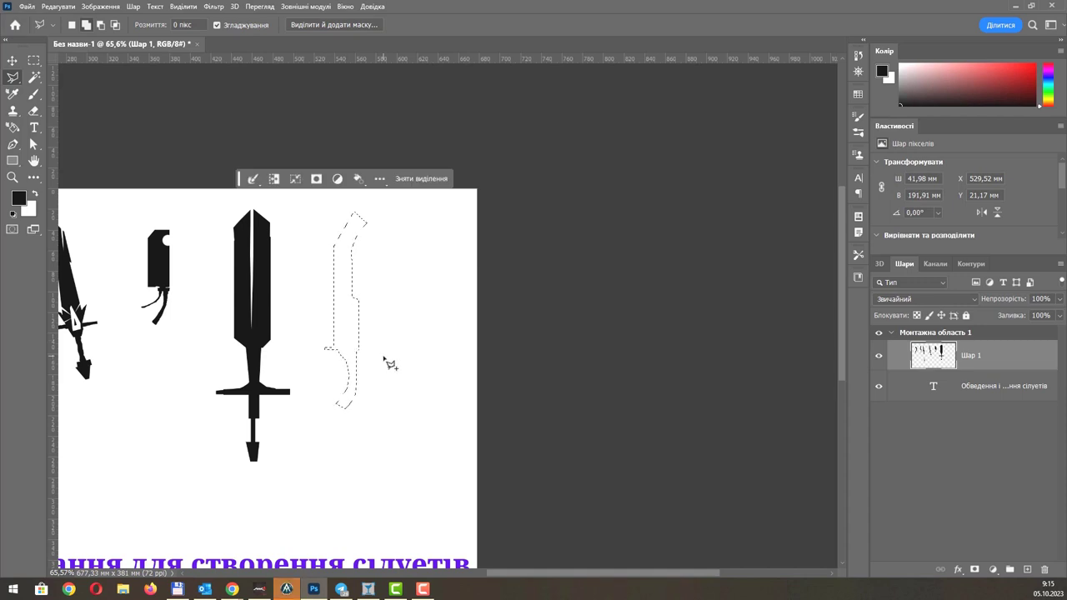
Refine the lower edge freehand and add the dangling cord to the selection.
key("shift+l")
left_click_drag(344, 392, 334, 355)
scroll(365, 419, "up", 2)
mouse_move(352, 398)
left_mouse_down()
mouse_move(374, 424)
mouse_move(361, 410)
mouse_move(357, 441)
mouse_move(373, 430)
left_mouse_up()
scroll(365, 429, "up", 2)
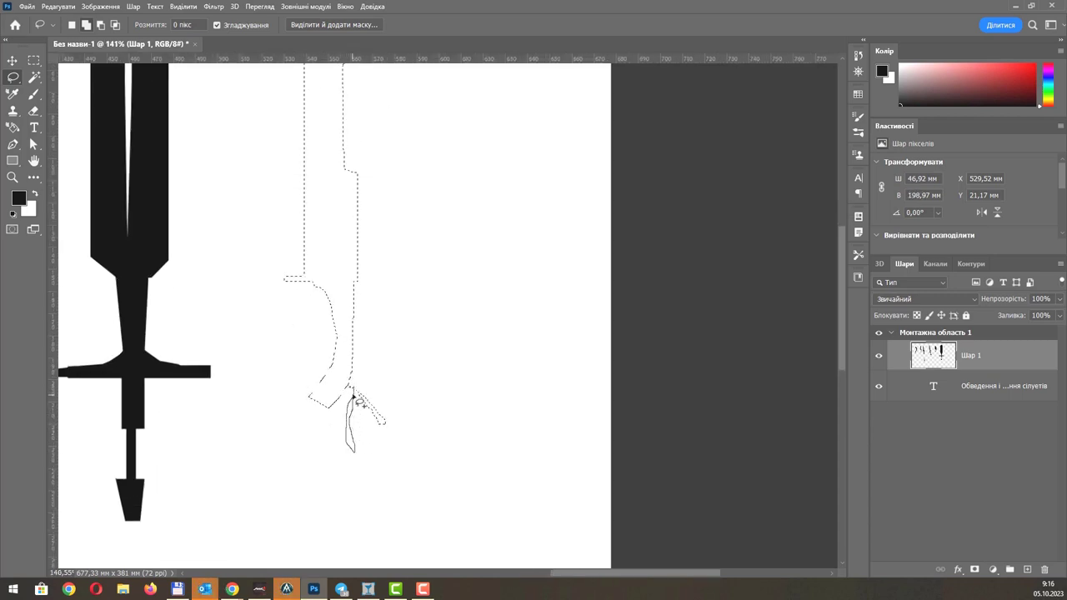
left_click_drag(354, 398, 353, 399)
left_click_drag(357, 452, 354, 464)
scroll(358, 392, "up", 2)
scroll(358, 392, "up", 1)
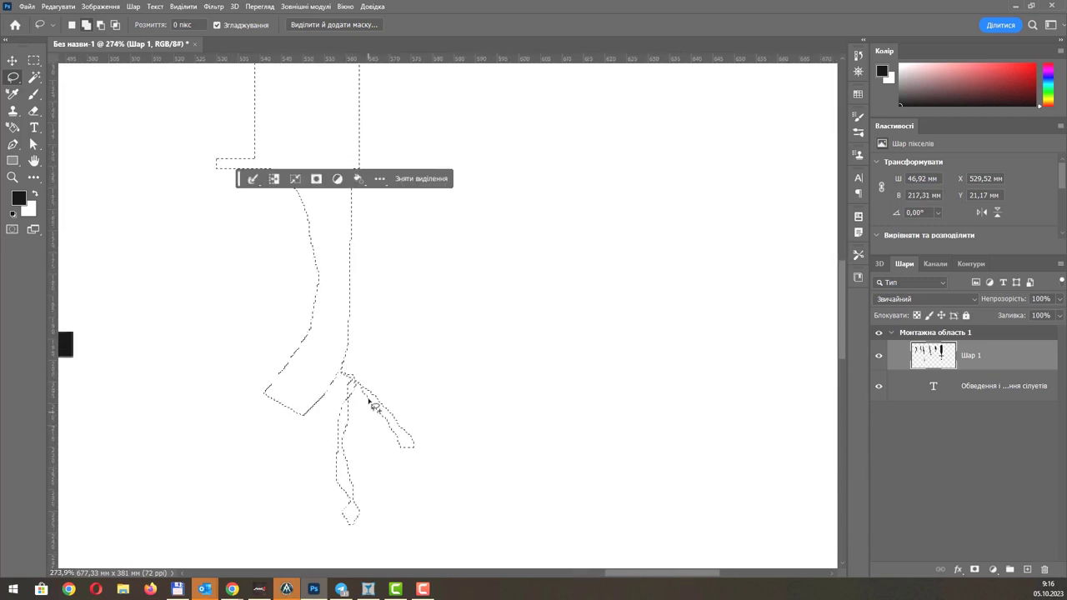
scroll(373, 406, "down", 2)
scroll(228, 275, "down", 1)
Fill the curved blade and cord with black, then deselect.
key("g")
left_click(286, 246)
left_click(315, 342)
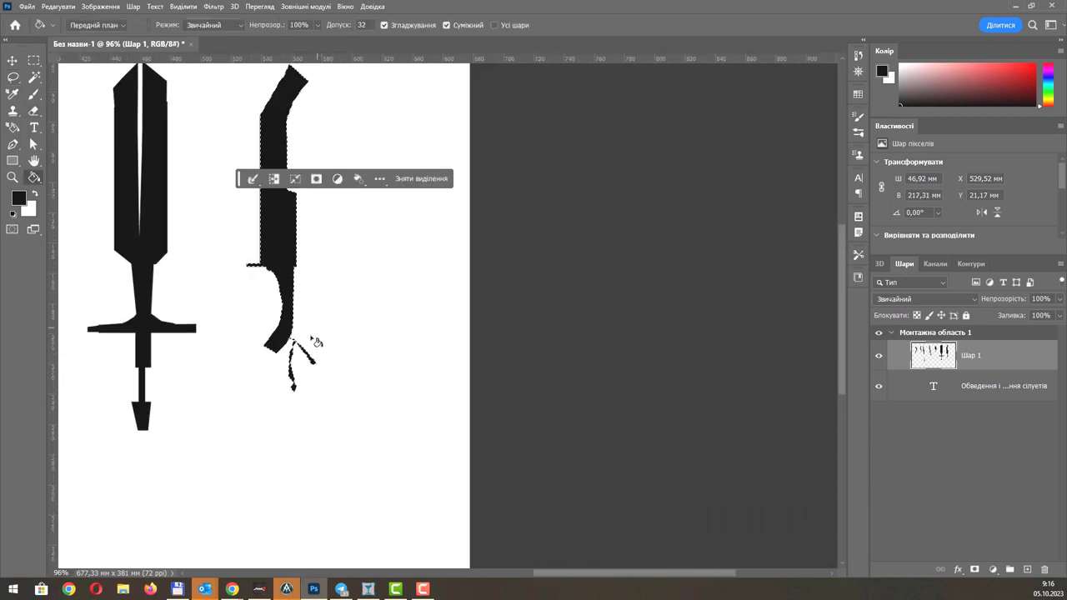
key("ctrl+d")
scroll(323, 301, "down", 1)
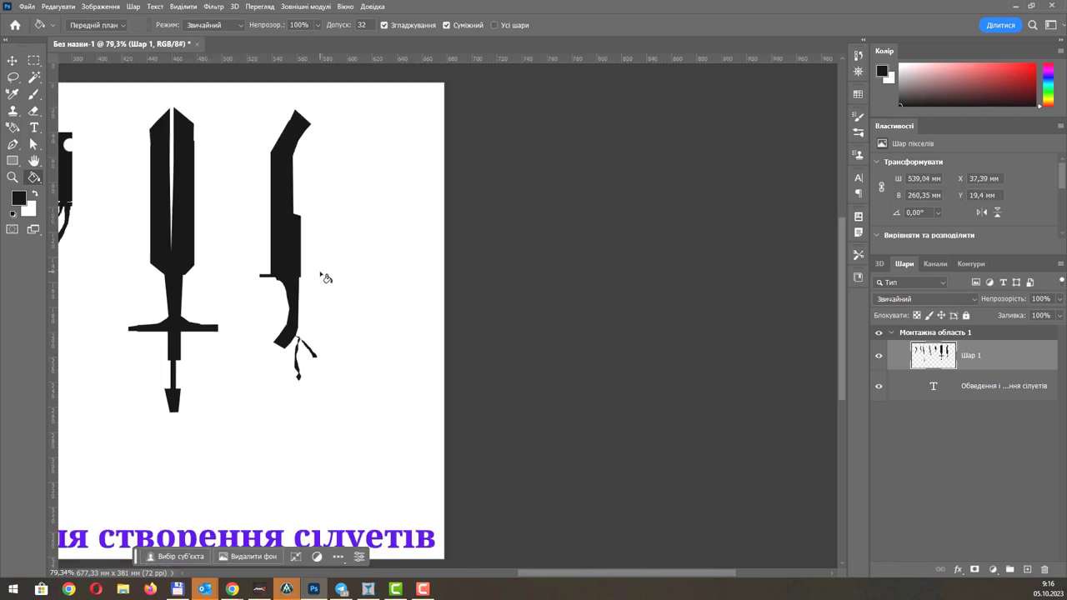
Close the media player, switch to Силуети зброї.psd and drag the purple title up.
scroll(370, 274, "down", 1)
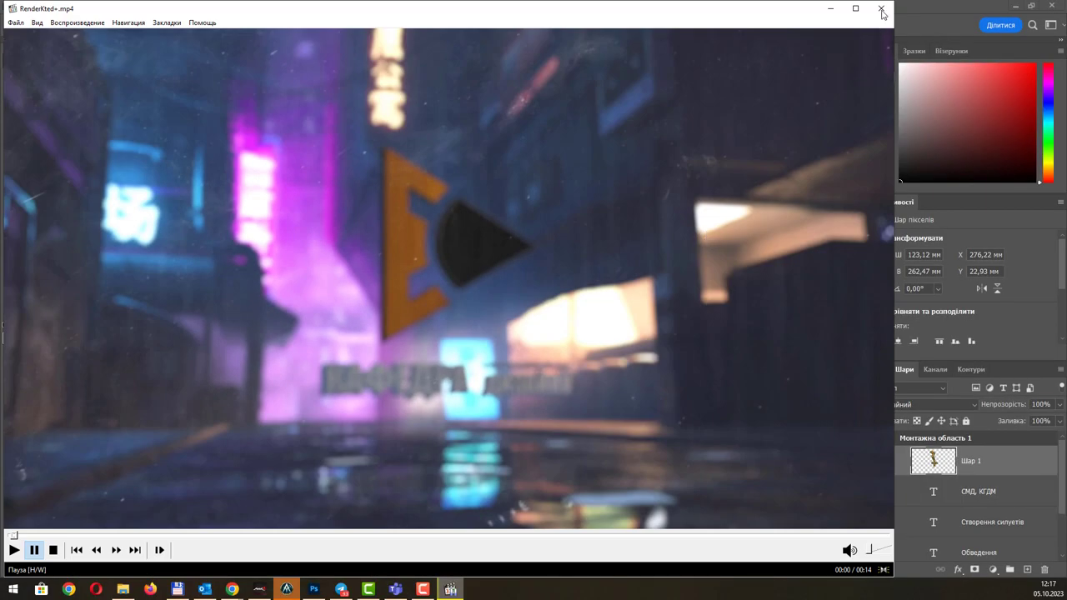
left_click(881, 10)
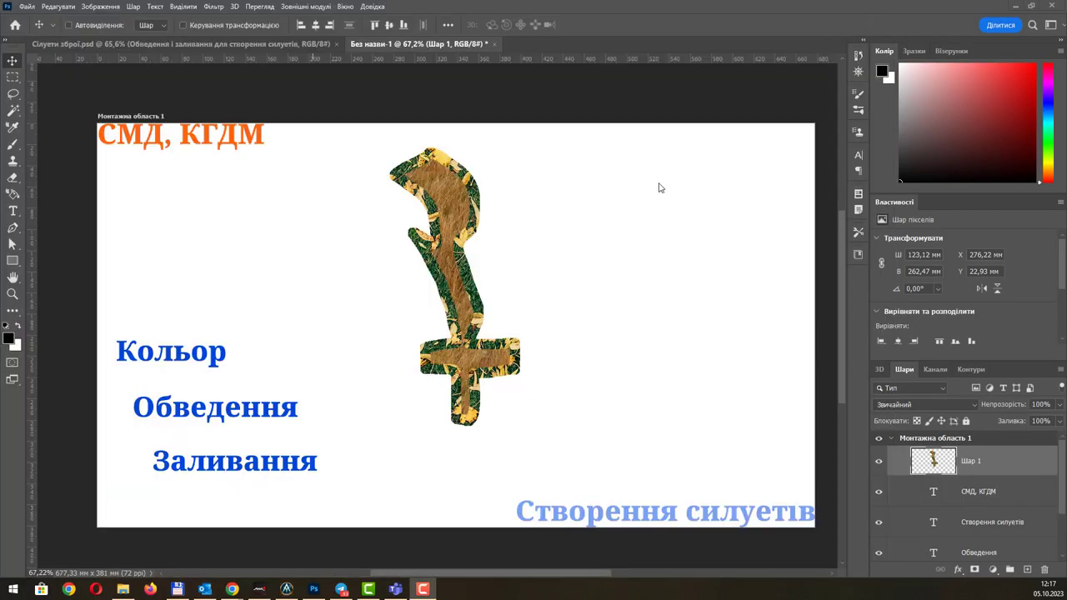
left_click(125, 44)
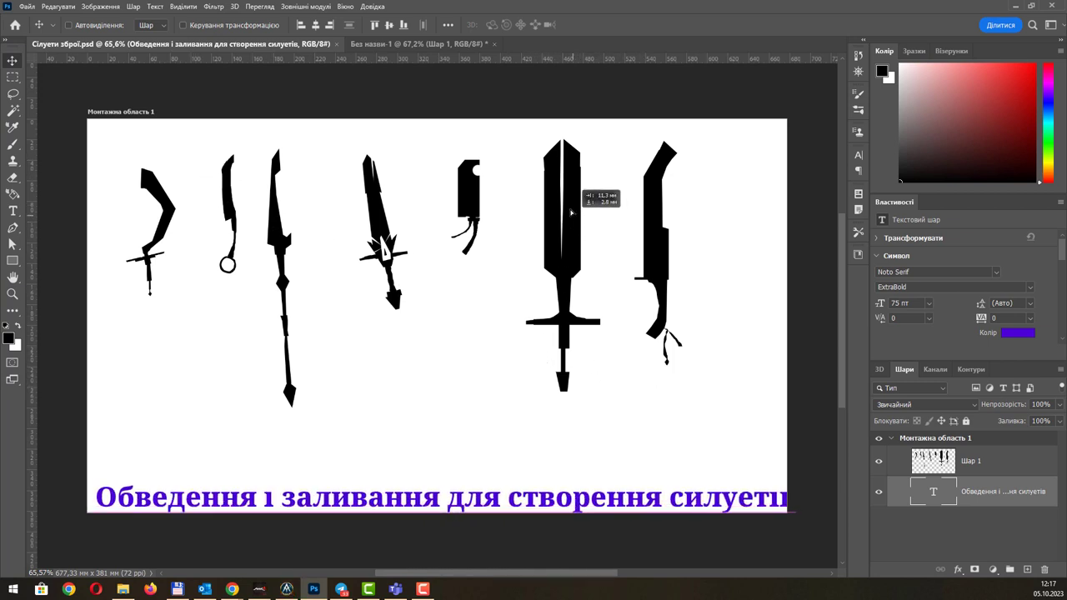
left_click_drag(567, 221, 571, 210)
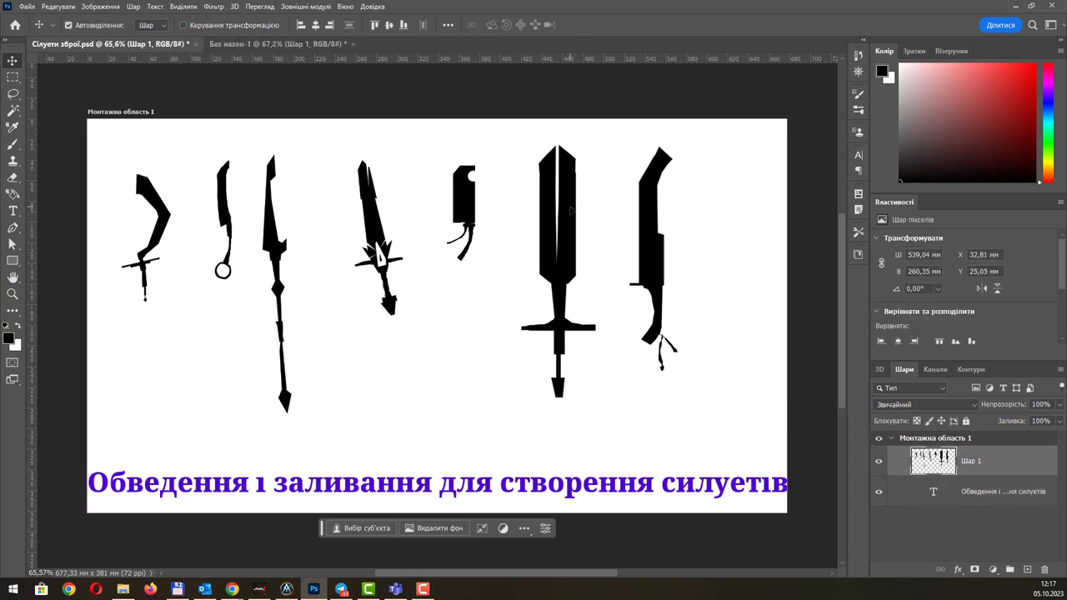
Box-select the first curved weapon and copy it to a new layer.
left_click(12, 78)
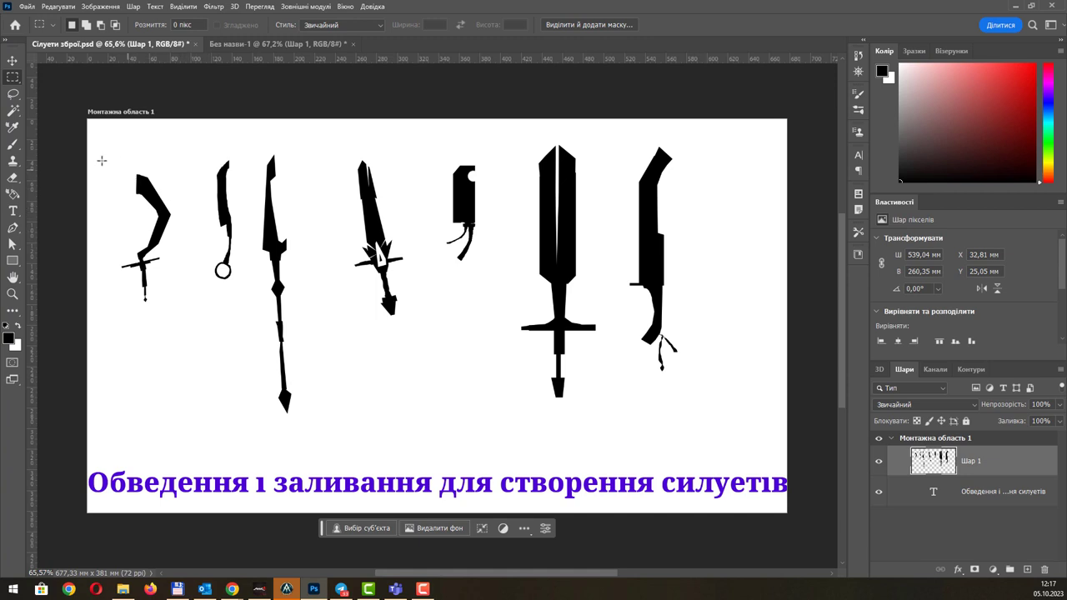
left_click_drag(102, 161, 177, 342)
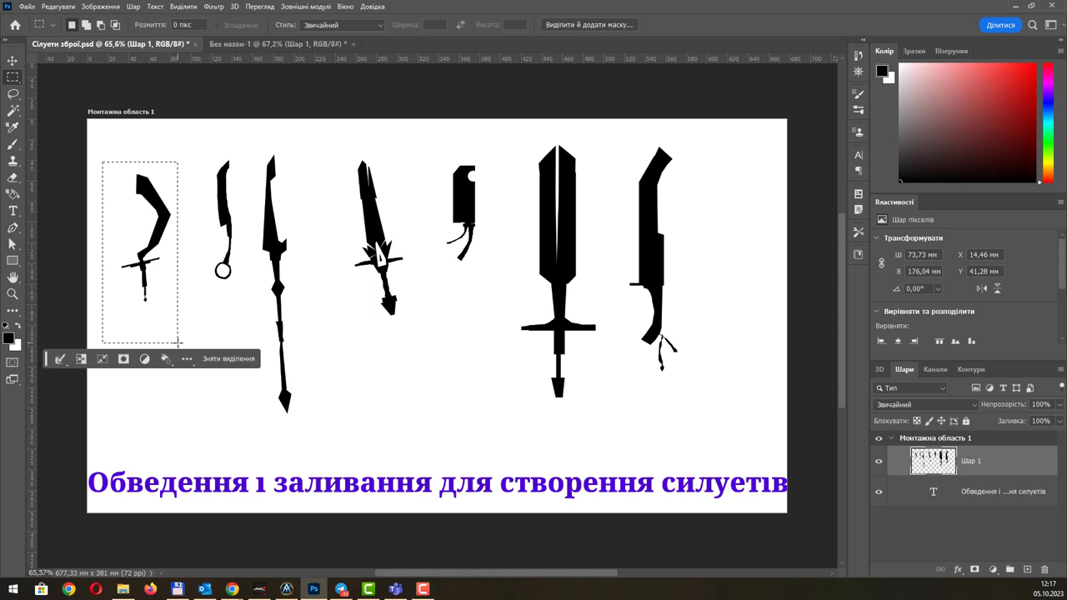
key("ctrl+j")
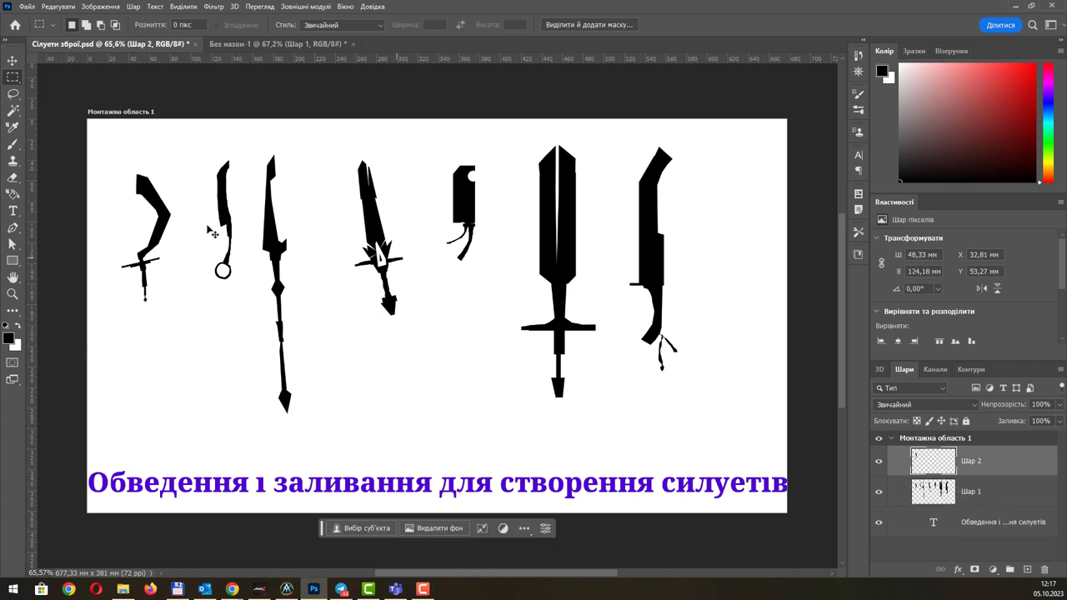
Move the copied weapon below the handle-shaped silhouette, nudging it slightly left.
key("v")
mouse_move(166, 203)
left_mouse_down()
mouse_move(401, 318)
mouse_move(483, 323)
left_mouse_up()
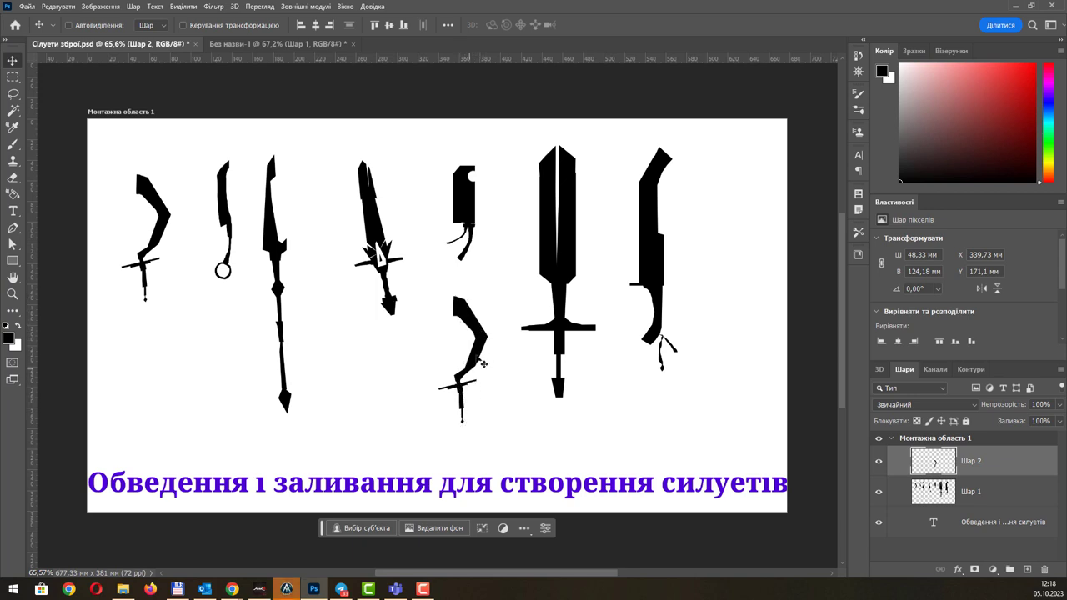
scroll(482, 362, "up", 2)
scroll(482, 365, "down", 1)
scroll(471, 339, "down", 1)
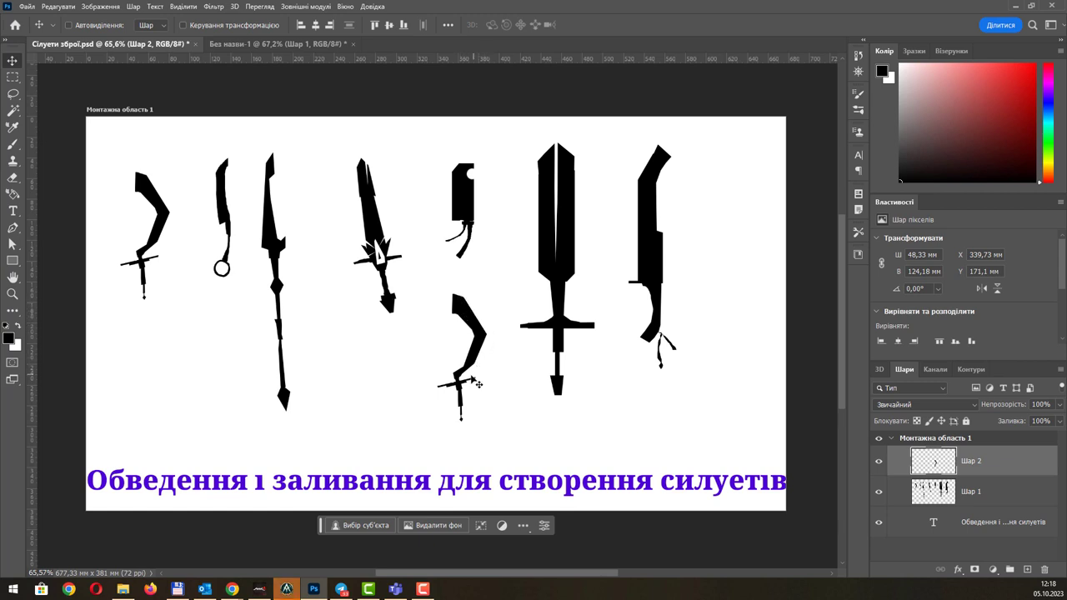
left_click_drag(492, 343, 483, 342)
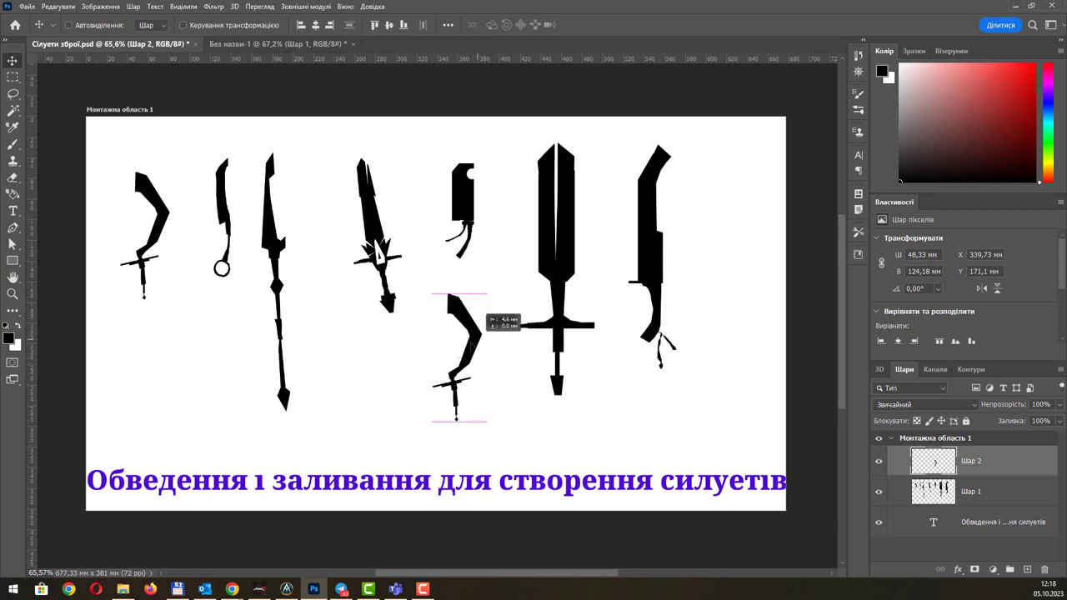